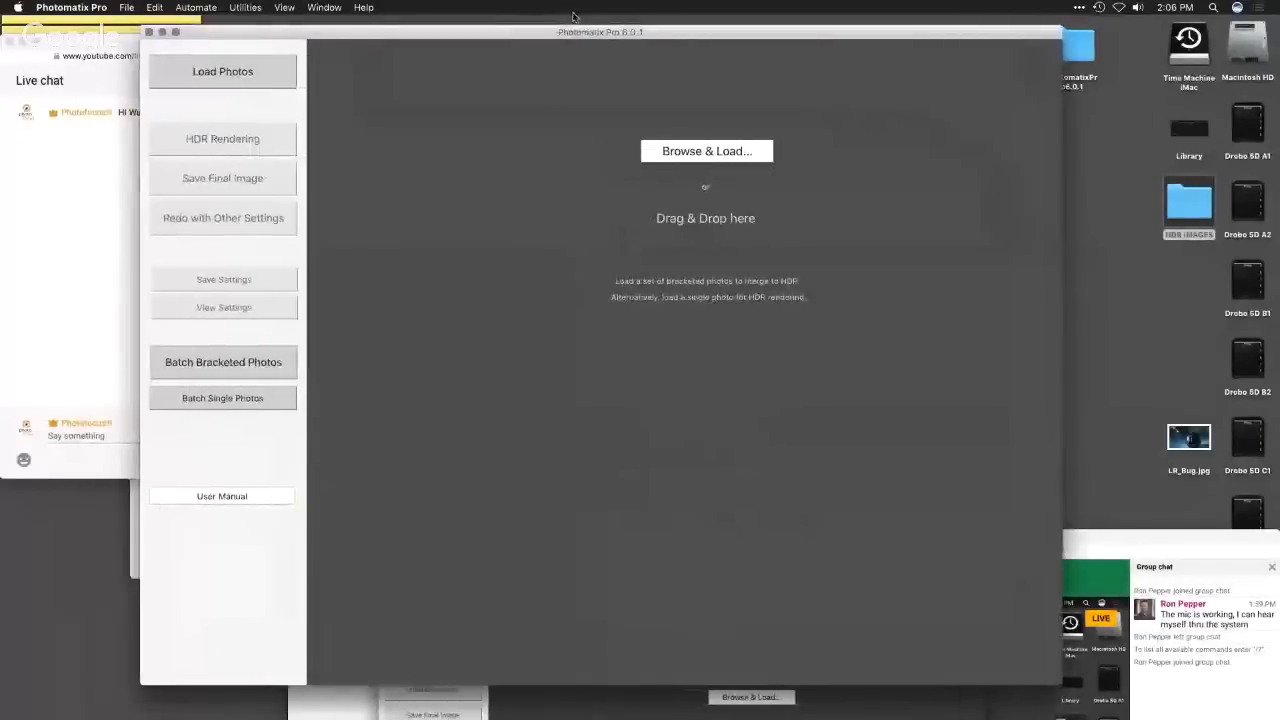
- Rearrange the desktop by moving the Hangouts window below Photomatix Pro, shifting Photomatix right and lowering the live chat window
{"action": "left_click_drag", "start_coordinate": [1088, 543], "coordinate": [1040, 693]}
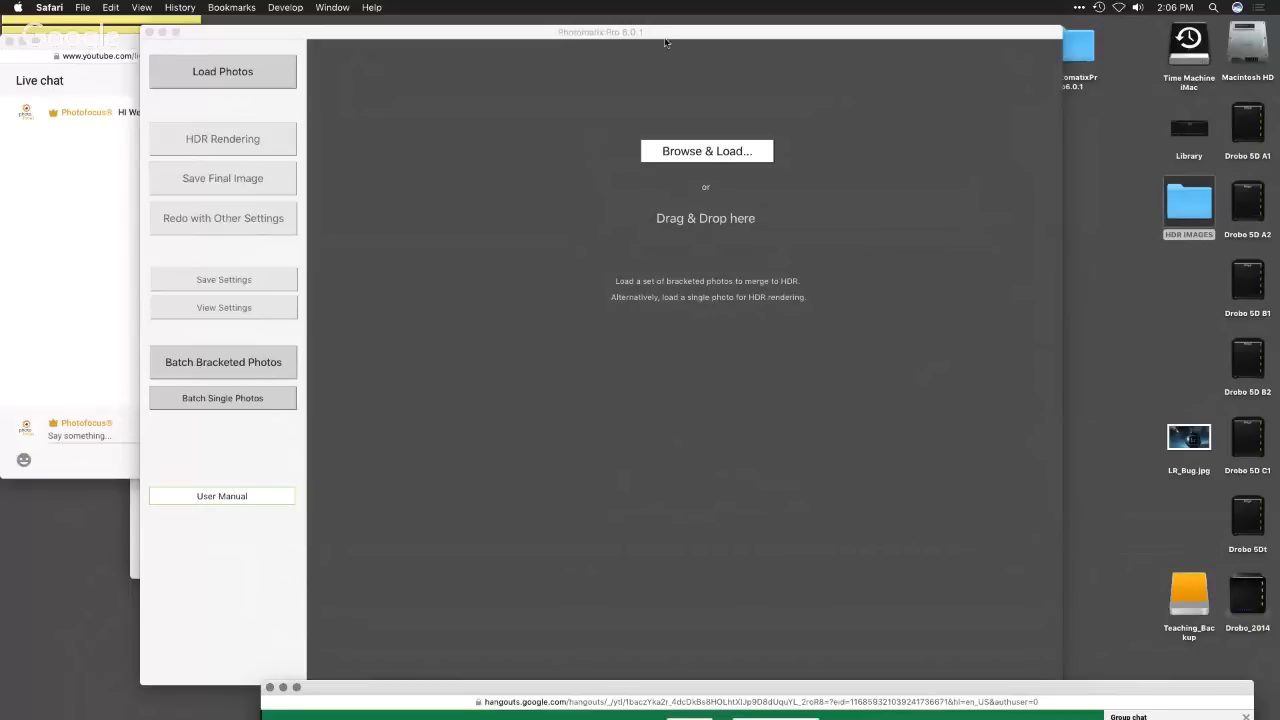
{"action": "left_click_drag", "start_coordinate": [665, 33], "coordinate": [706, 25]}
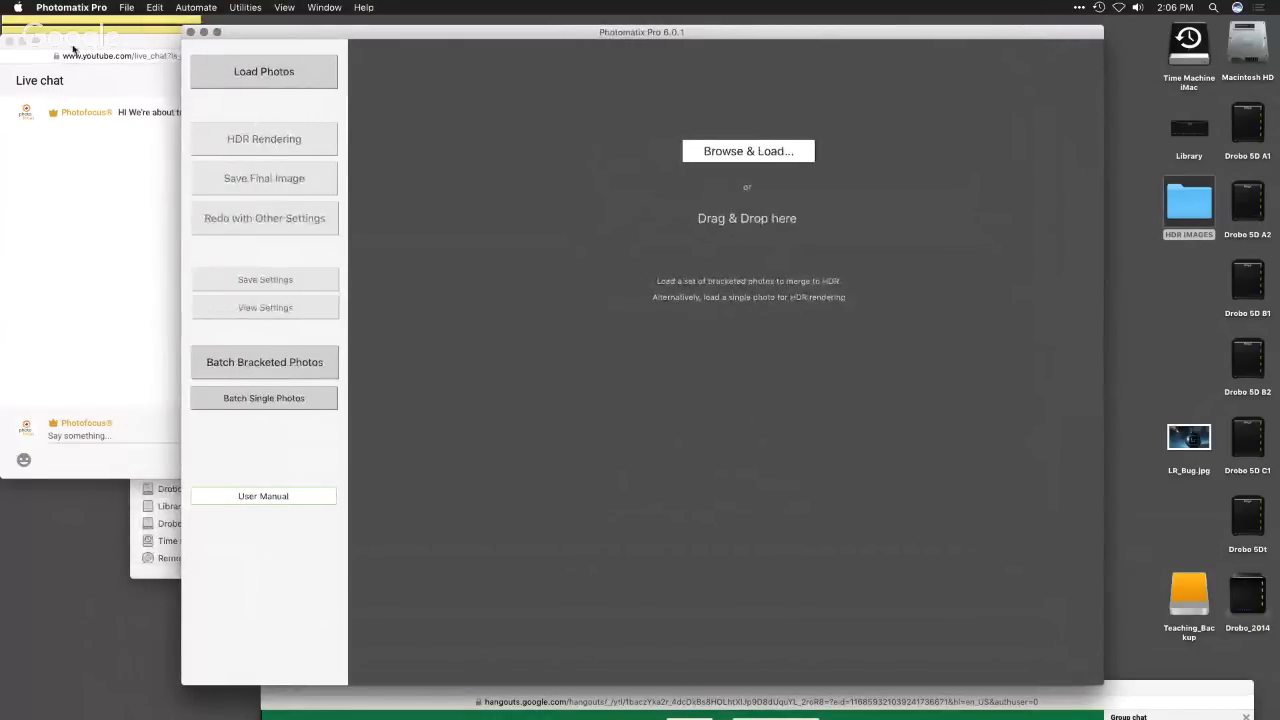
{"action": "left_click_drag", "start_coordinate": [73, 47], "coordinate": [78, 327]}
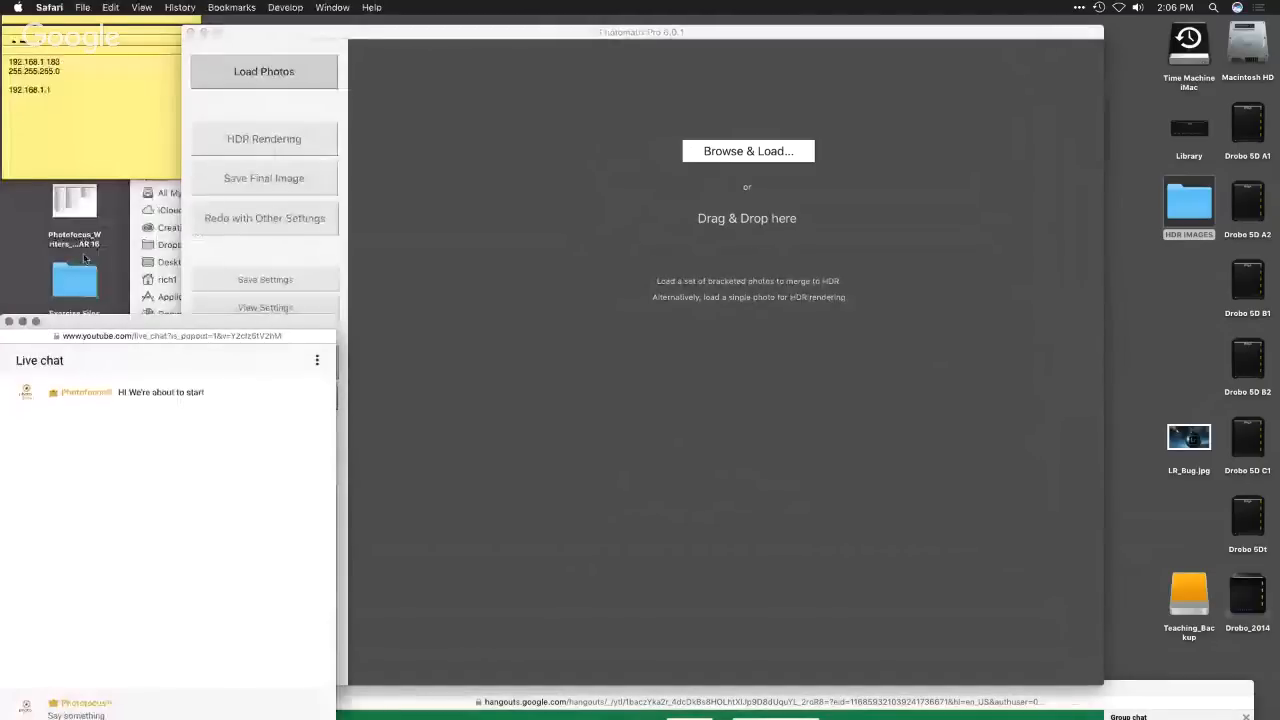
- Bring the Hangouts window into full view to check the live broadcast
{"action": "left_click", "coordinate": [133, 220]}
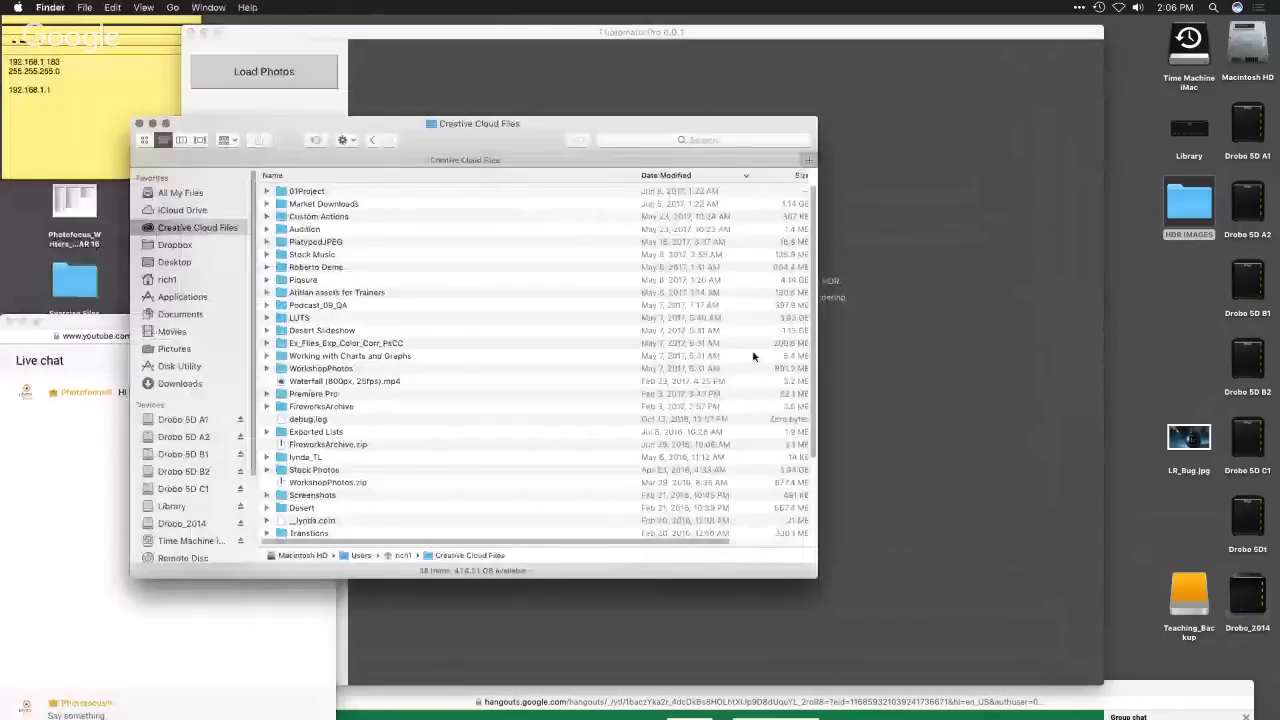
{"action": "left_click", "coordinate": [900, 440]}
{"action": "left_click_drag", "start_coordinate": [1130, 690], "coordinate": [1134, 268]}
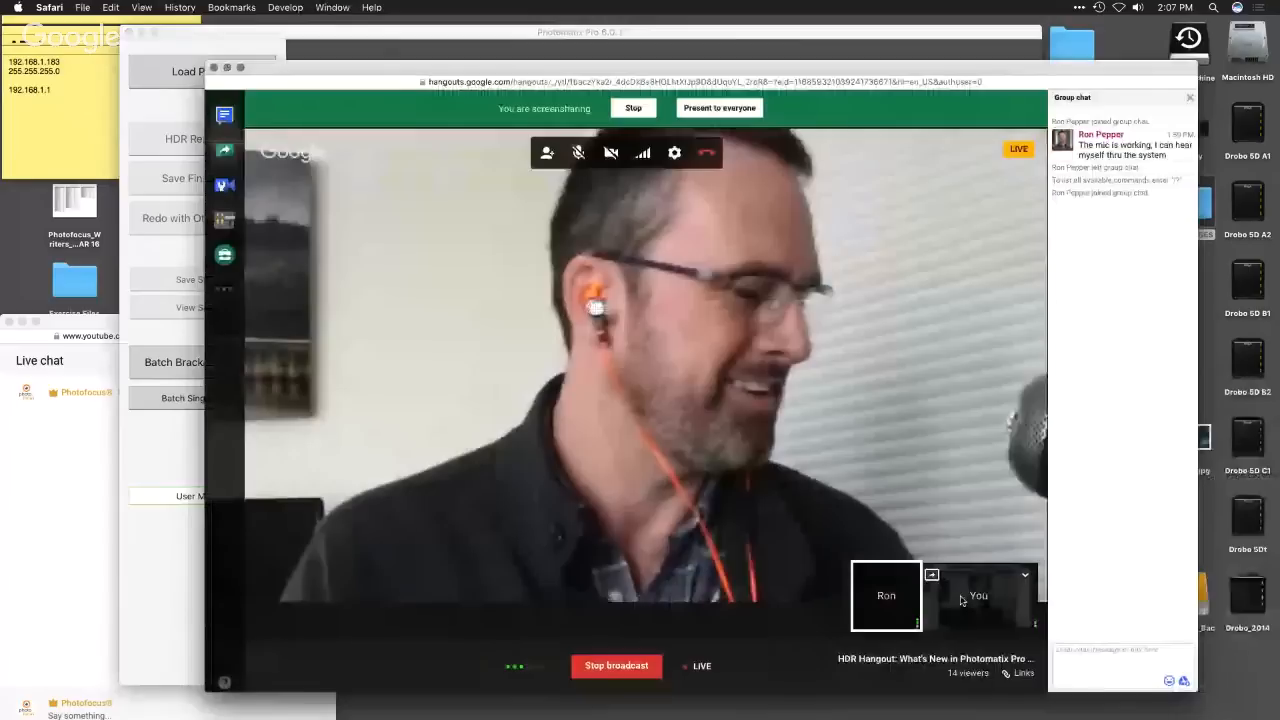
{"action": "left_click", "coordinate": [962, 600]}
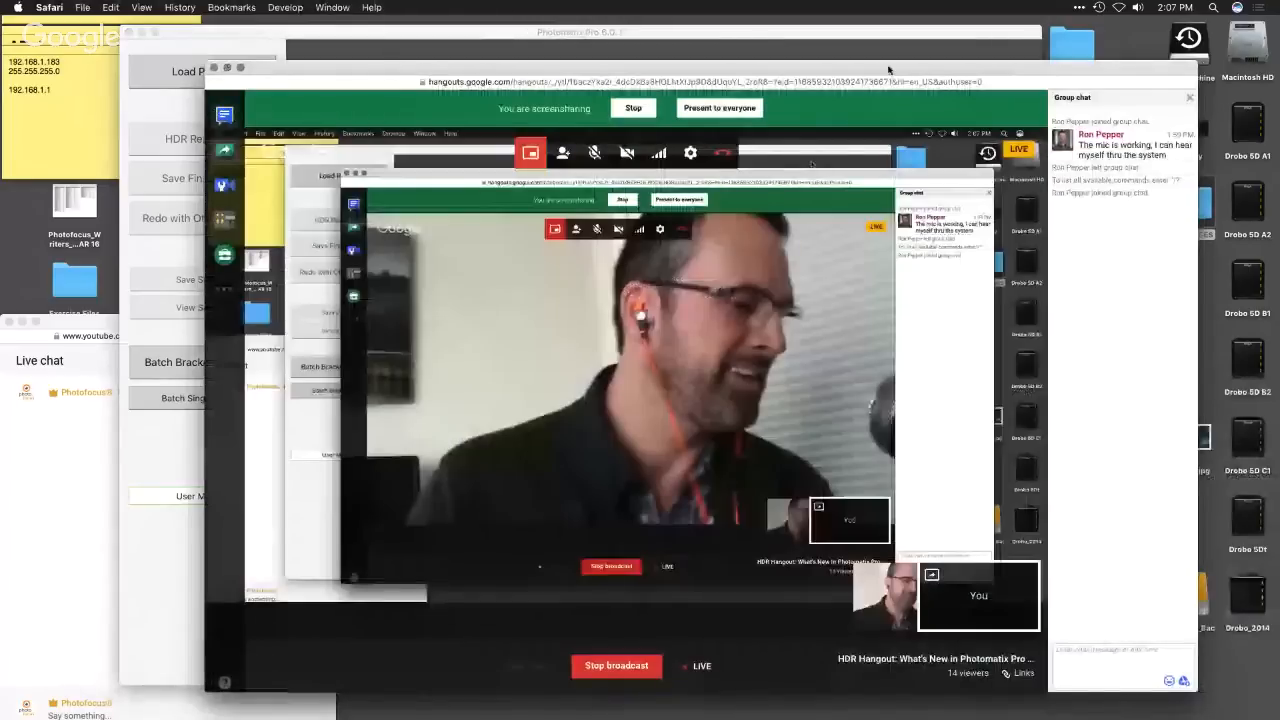
- Move the Hangouts window down clear of Photomatix Pro and hide the Stickies notes
{"action": "left_click_drag", "start_coordinate": [888, 68], "coordinate": [1010, 710]}
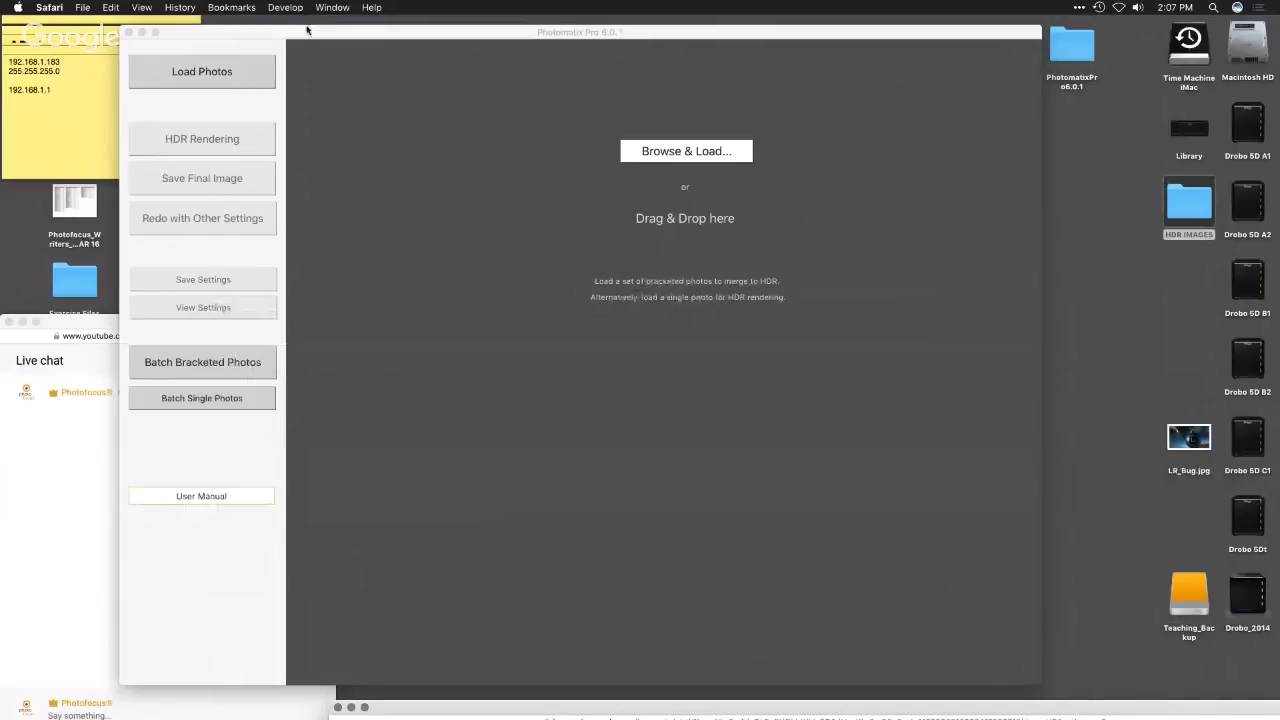
{"action": "left_click", "coordinate": [72, 18]}
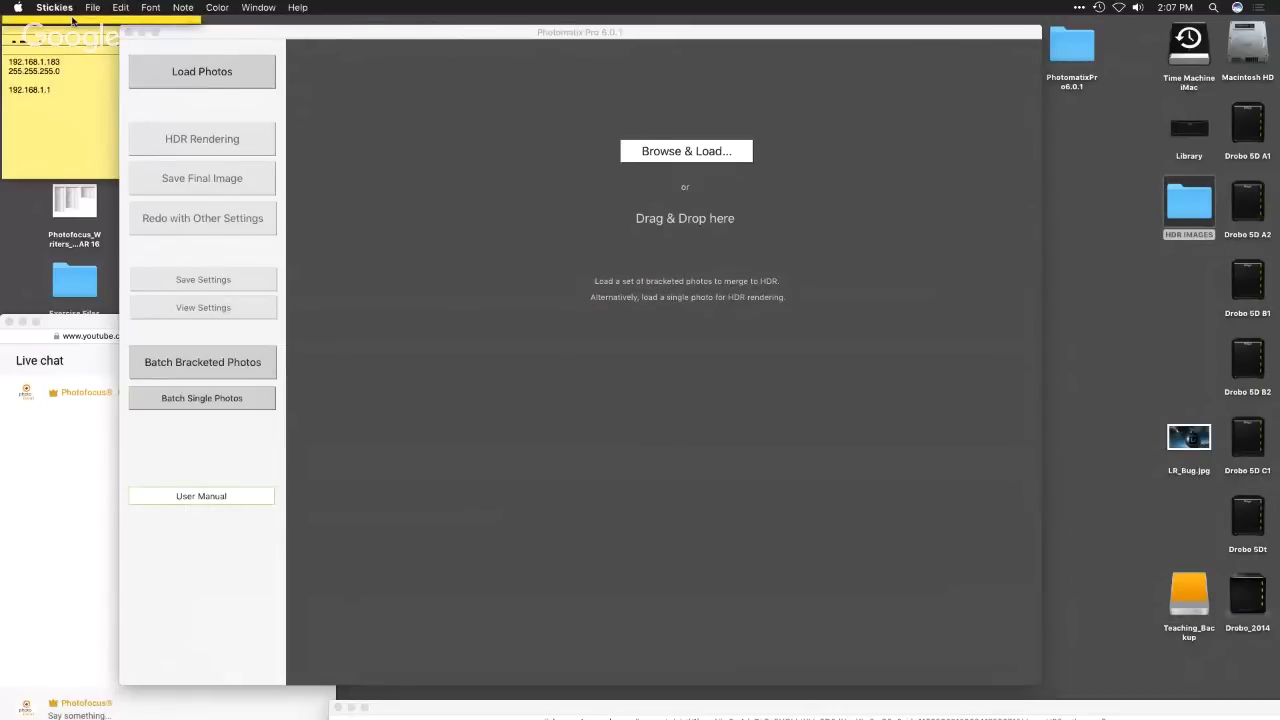
{"action": "key", "text": "super+h"}
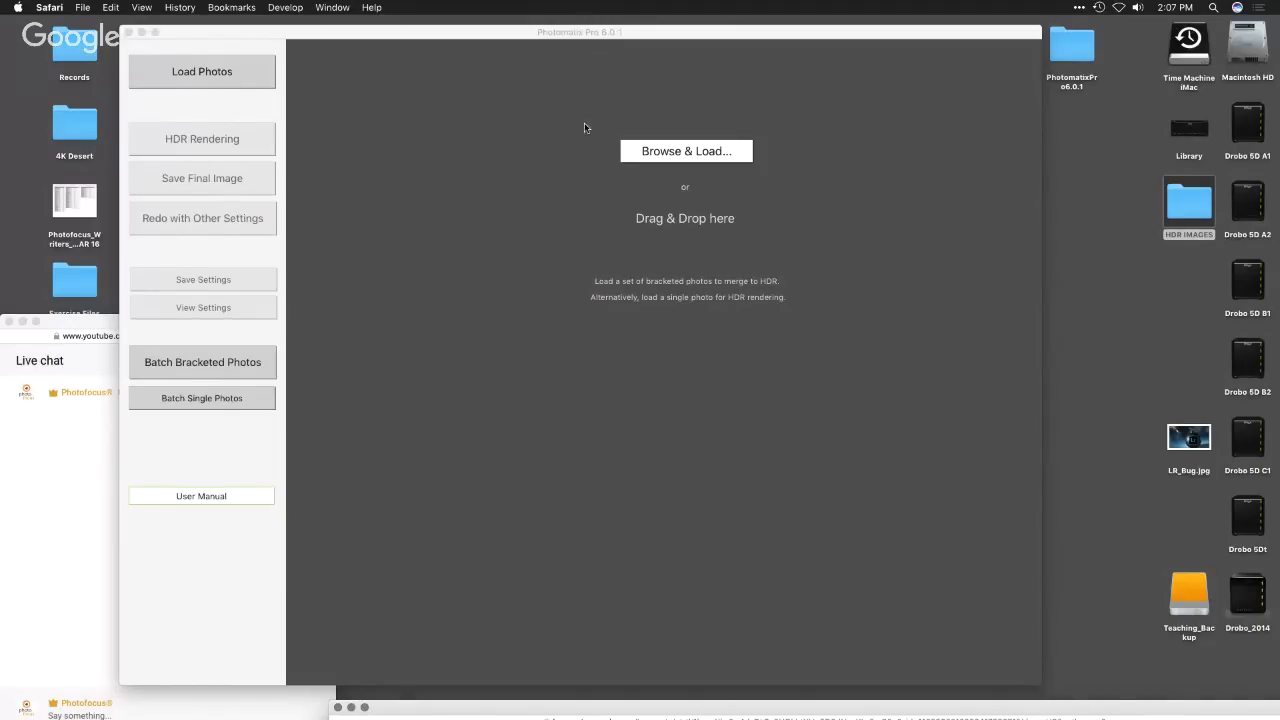
- Open the Hole in Wall folder inside HDR IMAGES, with its Finder window placed partly beyond the Photomatix window's edge
{"action": "double_click", "coordinate": [1189, 205]}
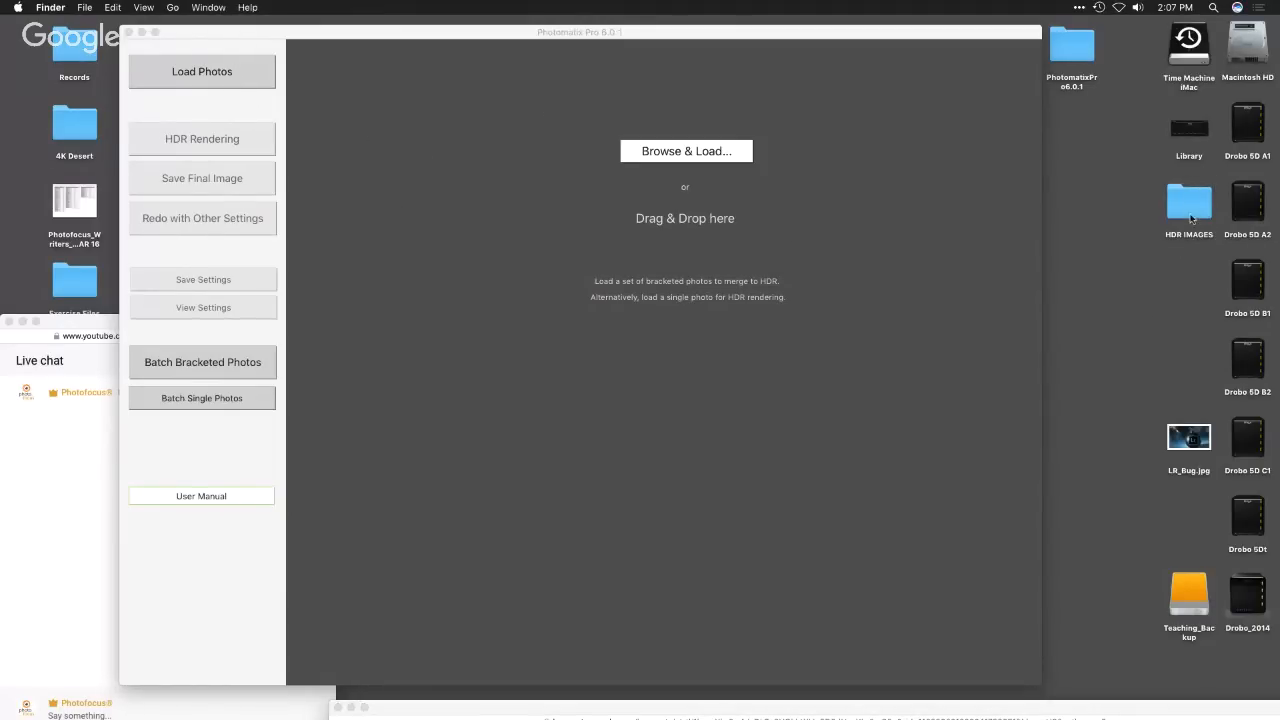
{"action": "left_click_drag", "start_coordinate": [582, 127], "coordinate": [984, 164]}
{"action": "double_click", "coordinate": [982, 205]}
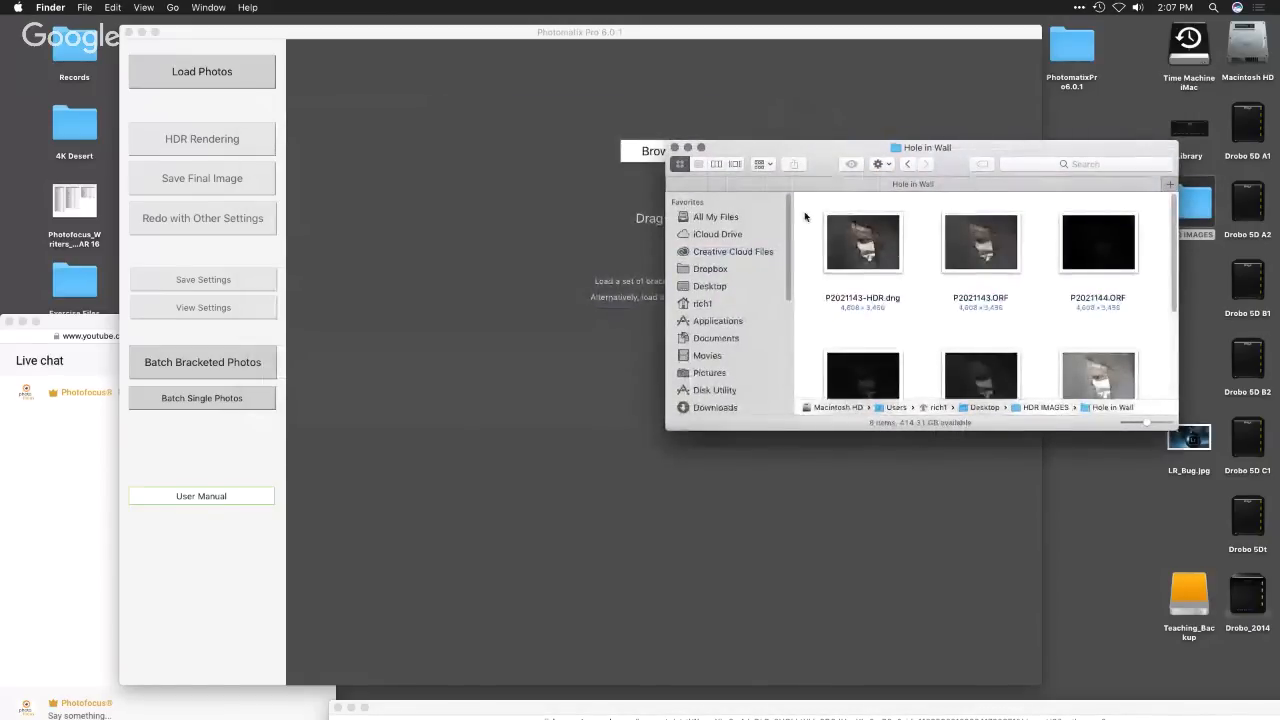
- Try to load all files from the Hole in Wall folder into Photomatix, including the DNG together with the ORF files
{"action": "key", "text": "super+a"}
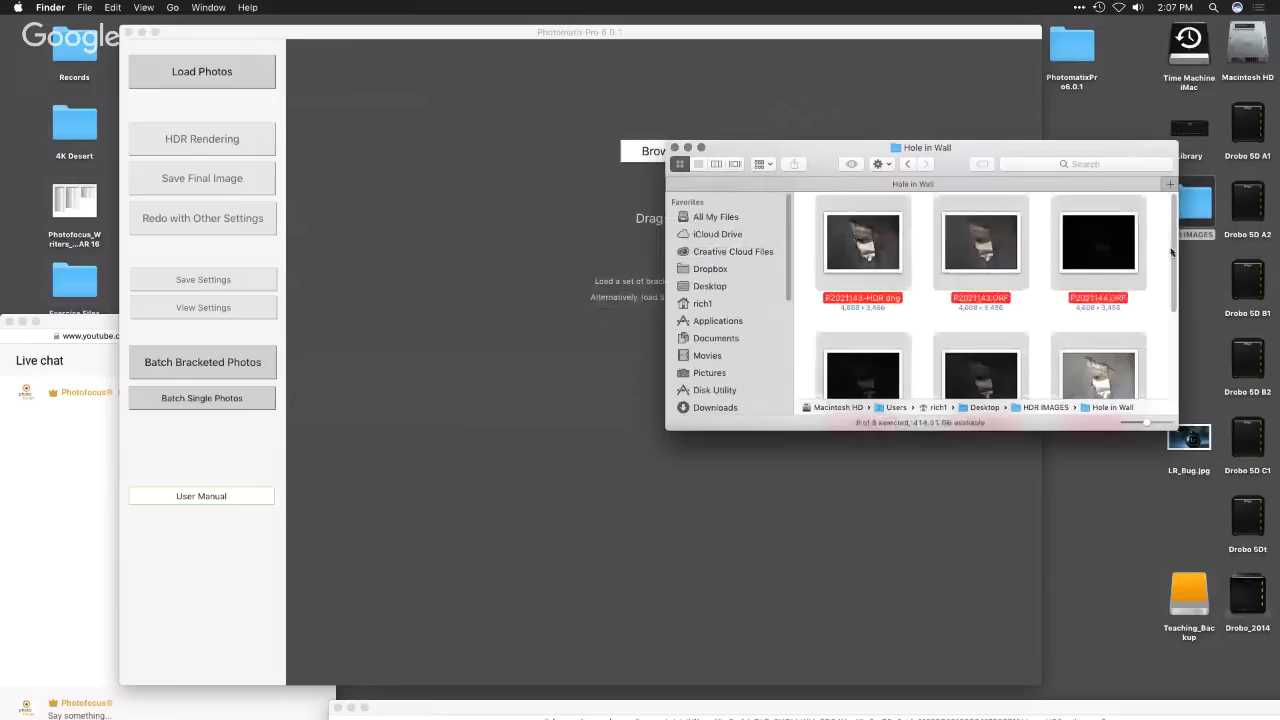
{"action": "left_click_drag", "start_coordinate": [1177, 263], "coordinate": [1180, 402]}
{"action": "left_click_drag", "start_coordinate": [868, 325], "coordinate": [530, 281]}
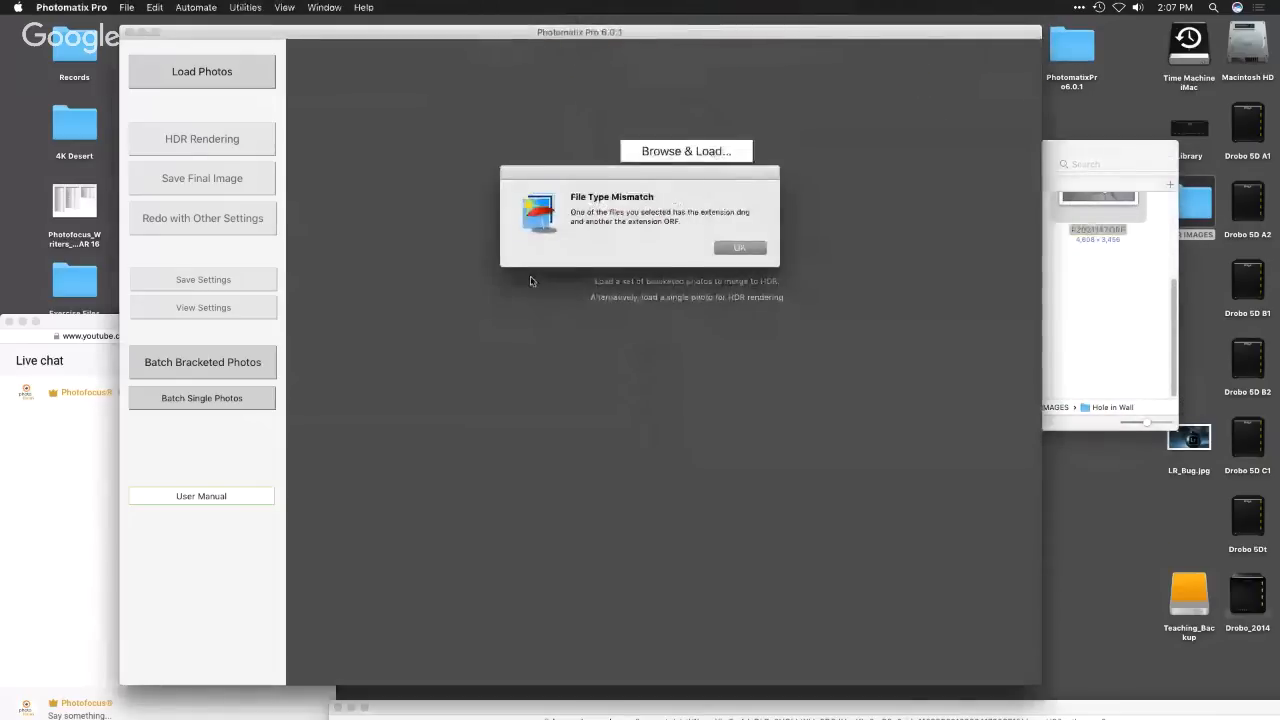
{"action": "left_click", "coordinate": [738, 248]}
- Load only the ORF photos from the Hole in Wall folder into Photomatix, leaving out P2021143-HDR.dng
{"action": "left_click", "coordinate": [1105, 311]}
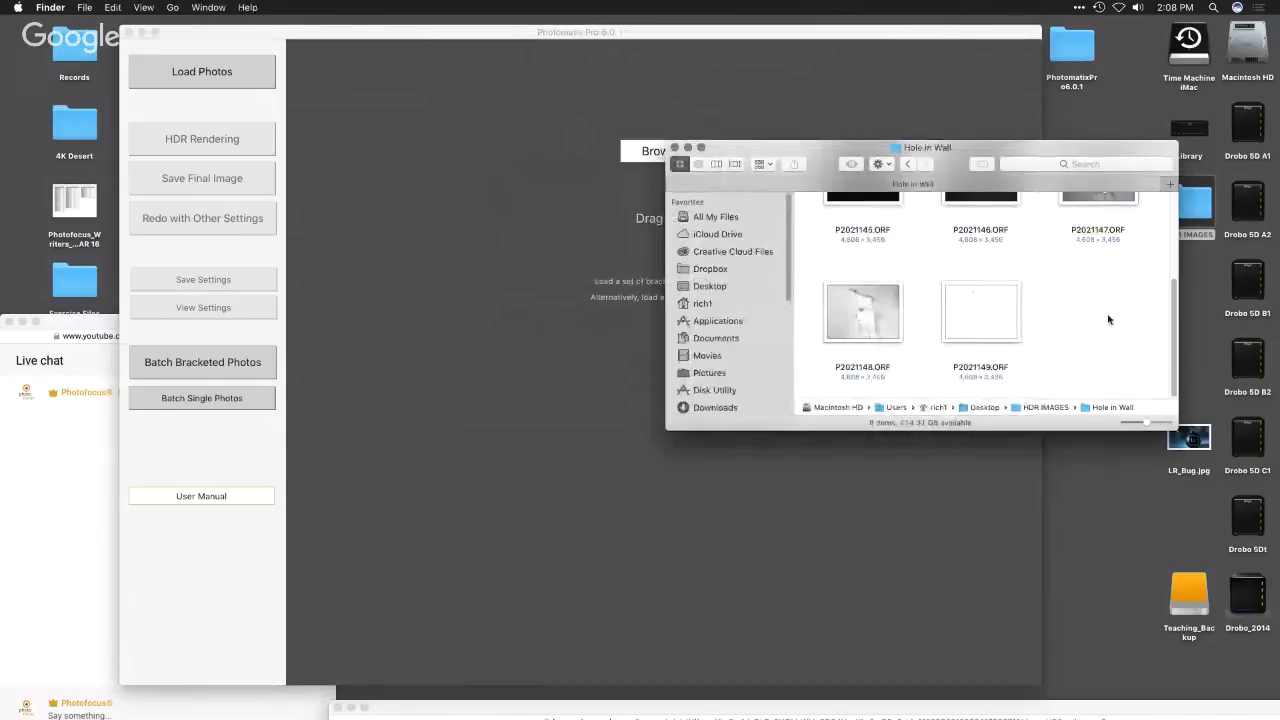
{"action": "left_click_drag", "start_coordinate": [1164, 392], "coordinate": [829, 240]}
{"action": "left_click", "coordinate": [852, 244], "text": "super"}
{"action": "left_click_drag", "start_coordinate": [1000, 262], "coordinate": [566, 214]}
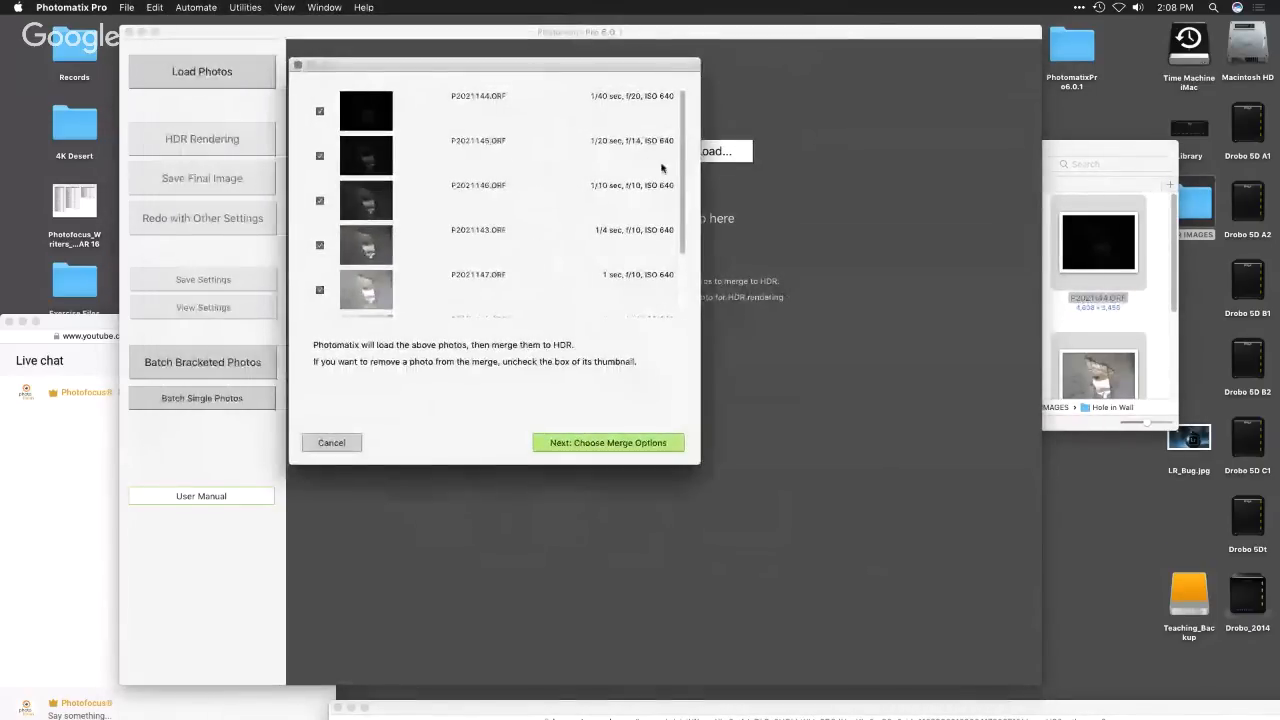
- Review the shutter speed, aperture and ISO of the bracketed photos listed for the merge
{"action": "scroll", "coordinate": [690, 250], "scroll_direction": "down", "scroll_amount": 3}
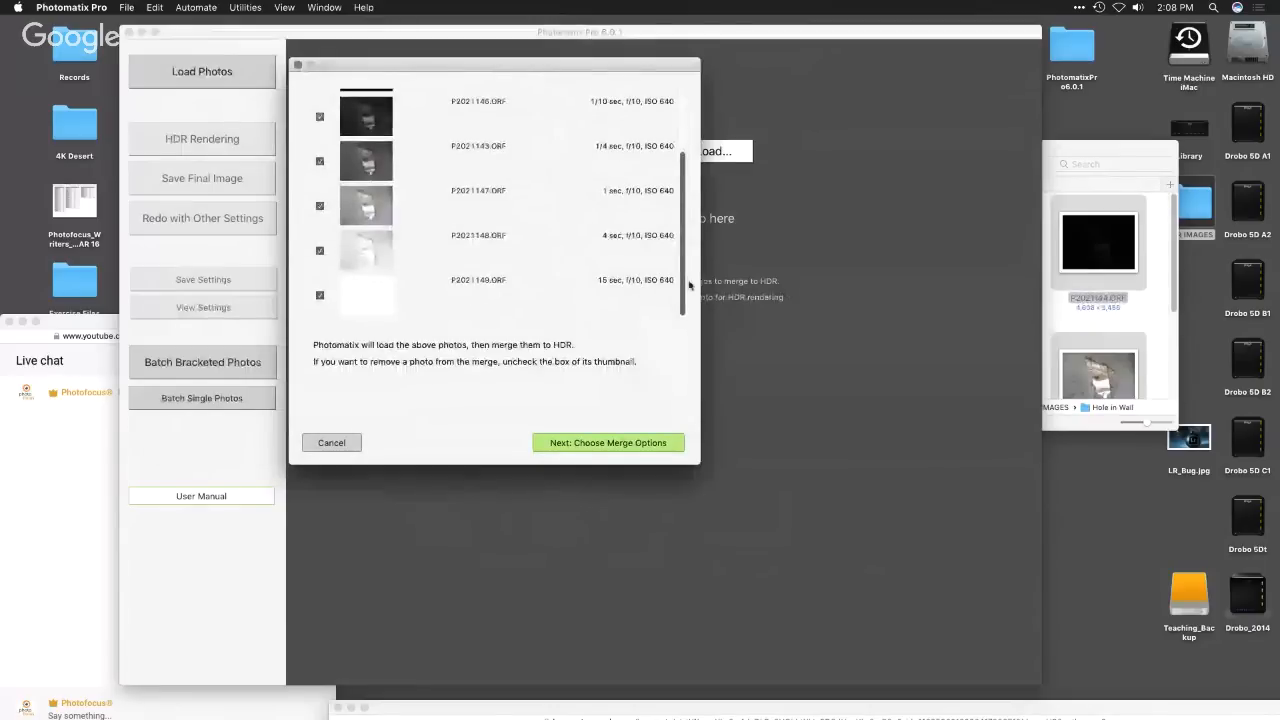
{"action": "scroll", "coordinate": [690, 270], "scroll_direction": "up", "scroll_amount": 2}
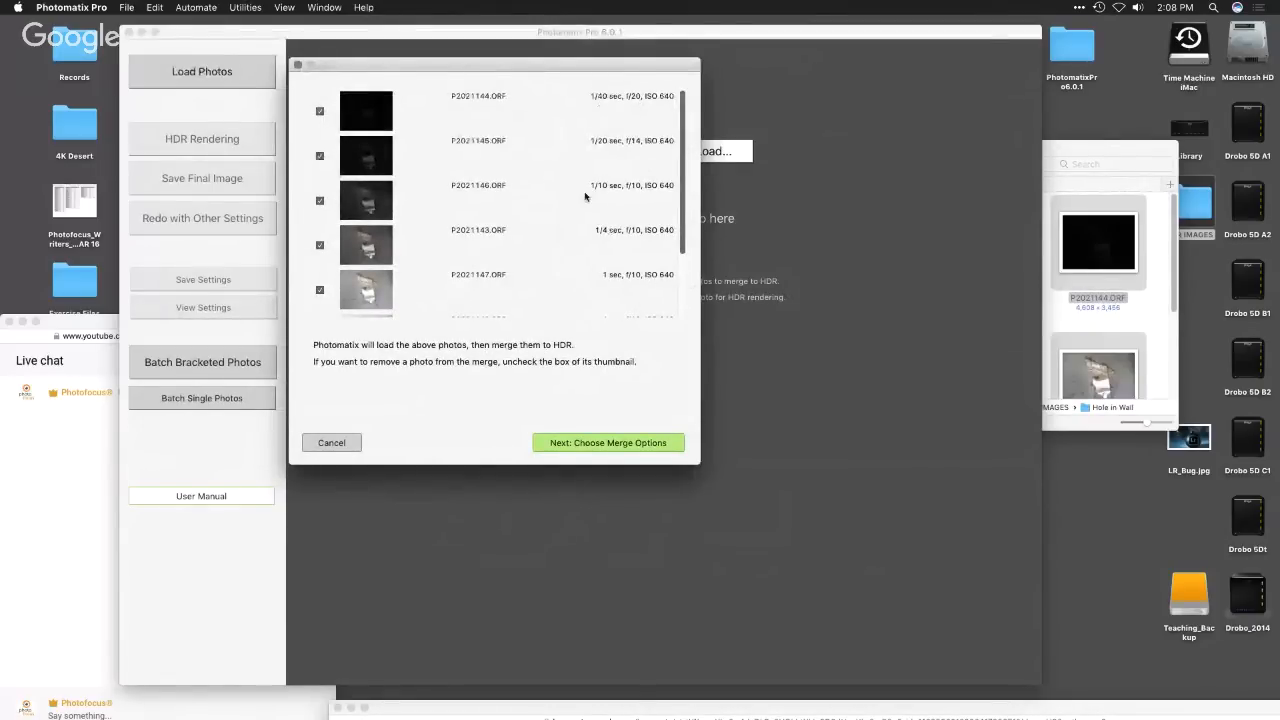
{"action": "mouse_move", "coordinate": [682, 190]}
{"action": "left_mouse_down"}
{"action": "mouse_move", "coordinate": [687, 304]}
{"action": "mouse_move", "coordinate": [692, 170]}
{"action": "left_mouse_up"}
- Continue to the merge options with all photos included and set the alignment preset to On Tripod
{"action": "left_click", "coordinate": [639, 447]}
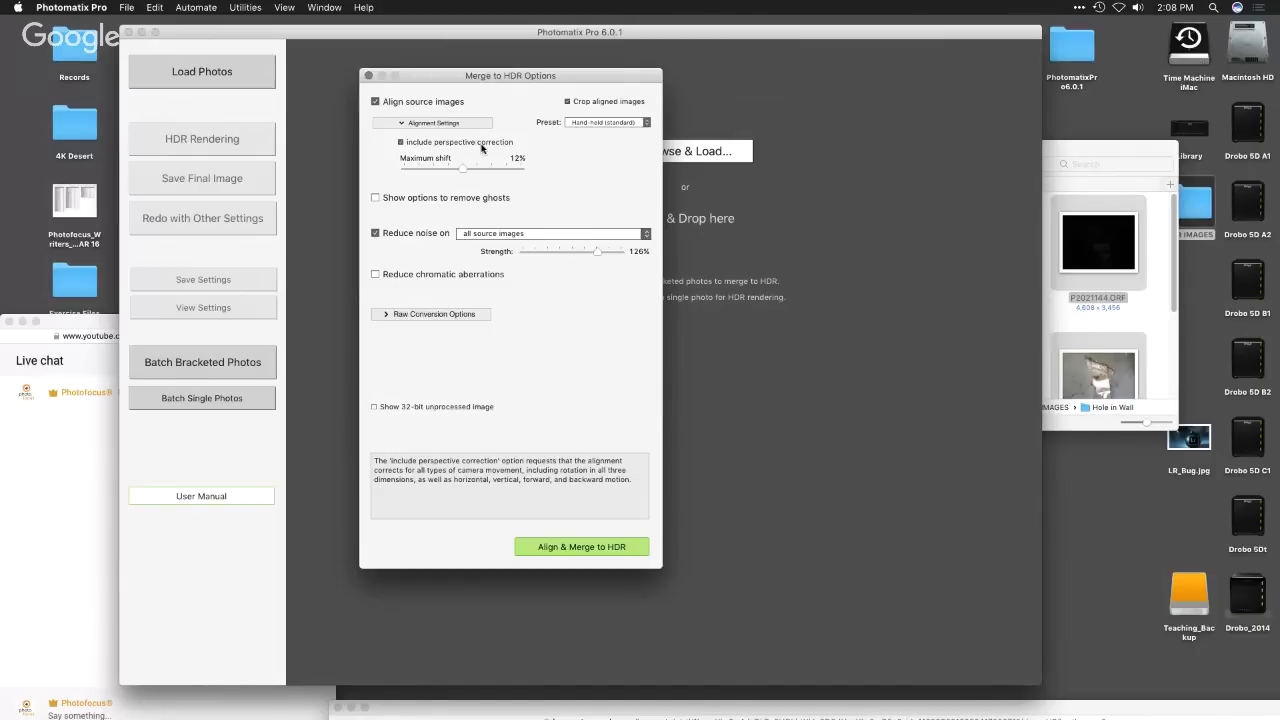
{"action": "left_click", "coordinate": [605, 122]}
{"action": "left_click", "coordinate": [587, 105]}
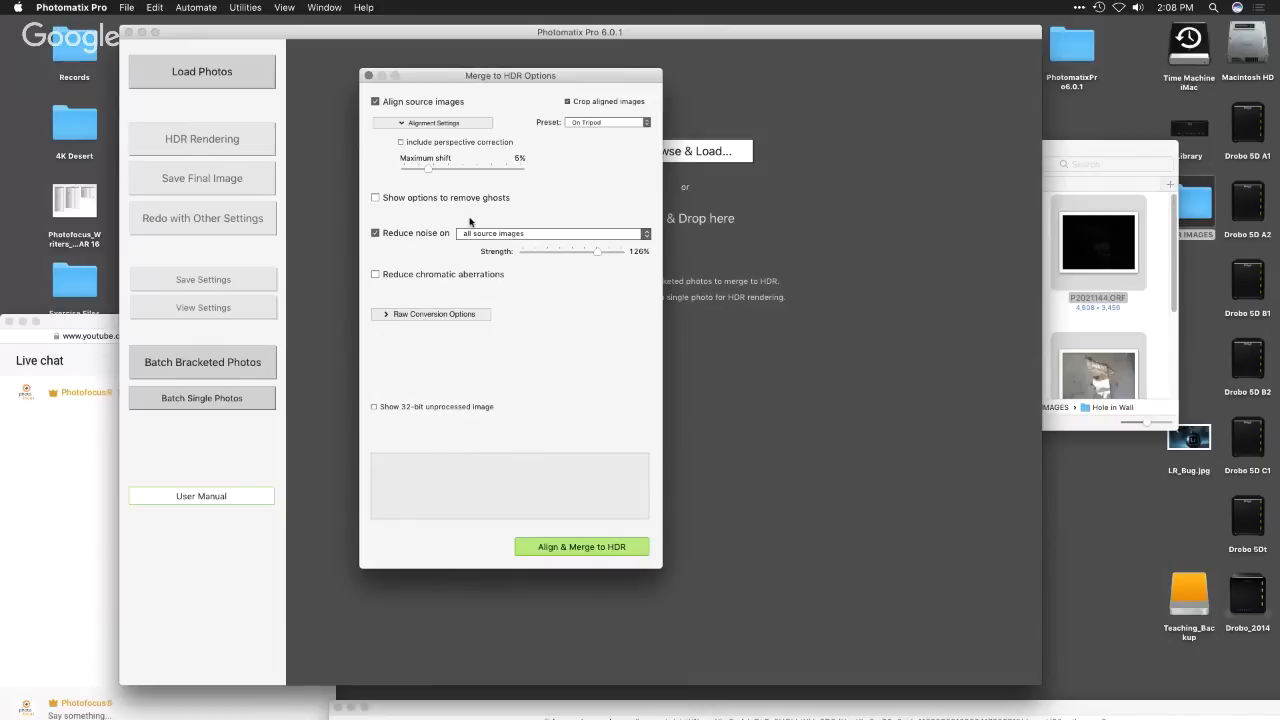
- Keep As Shot white balance and Adobe RGB color primaries in the raw conversion options, and align and merge the photos to HDR
{"action": "left_click", "coordinate": [406, 316]}
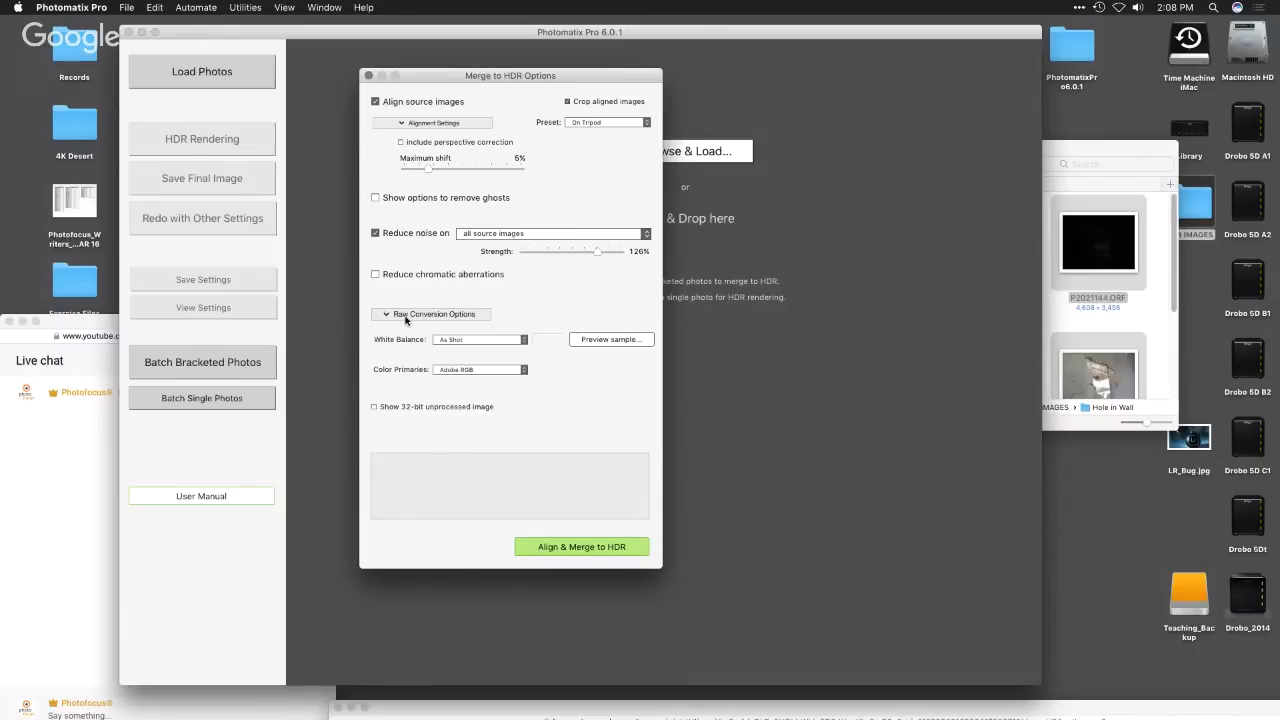
{"action": "left_click", "coordinate": [522, 341]}
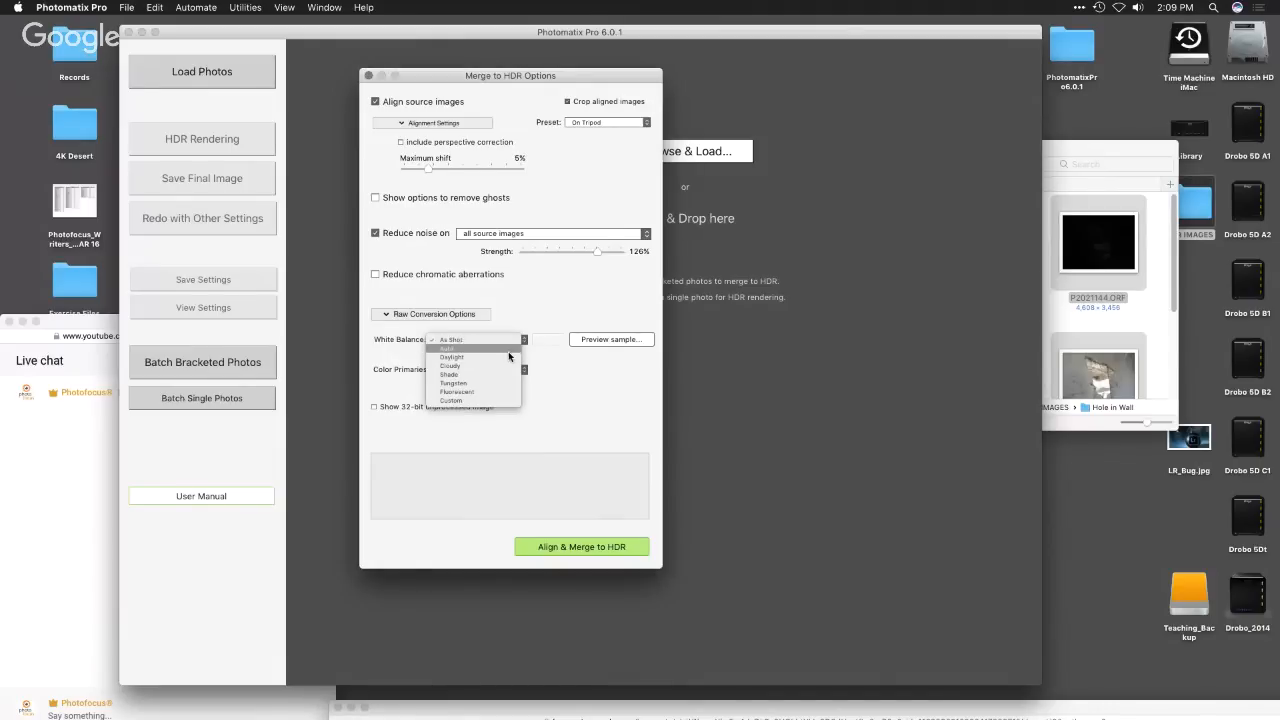
{"action": "left_click", "coordinate": [575, 392]}
{"action": "left_click", "coordinate": [508, 370]}
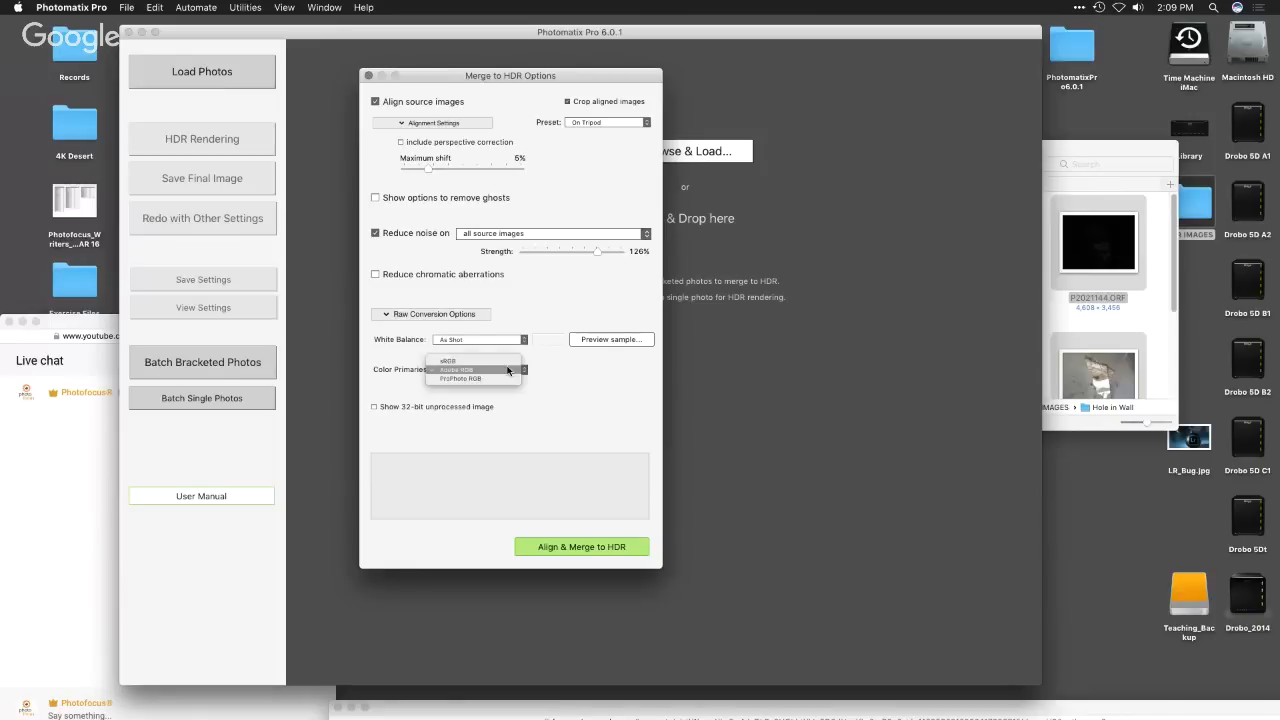
{"action": "left_click", "coordinate": [562, 384]}
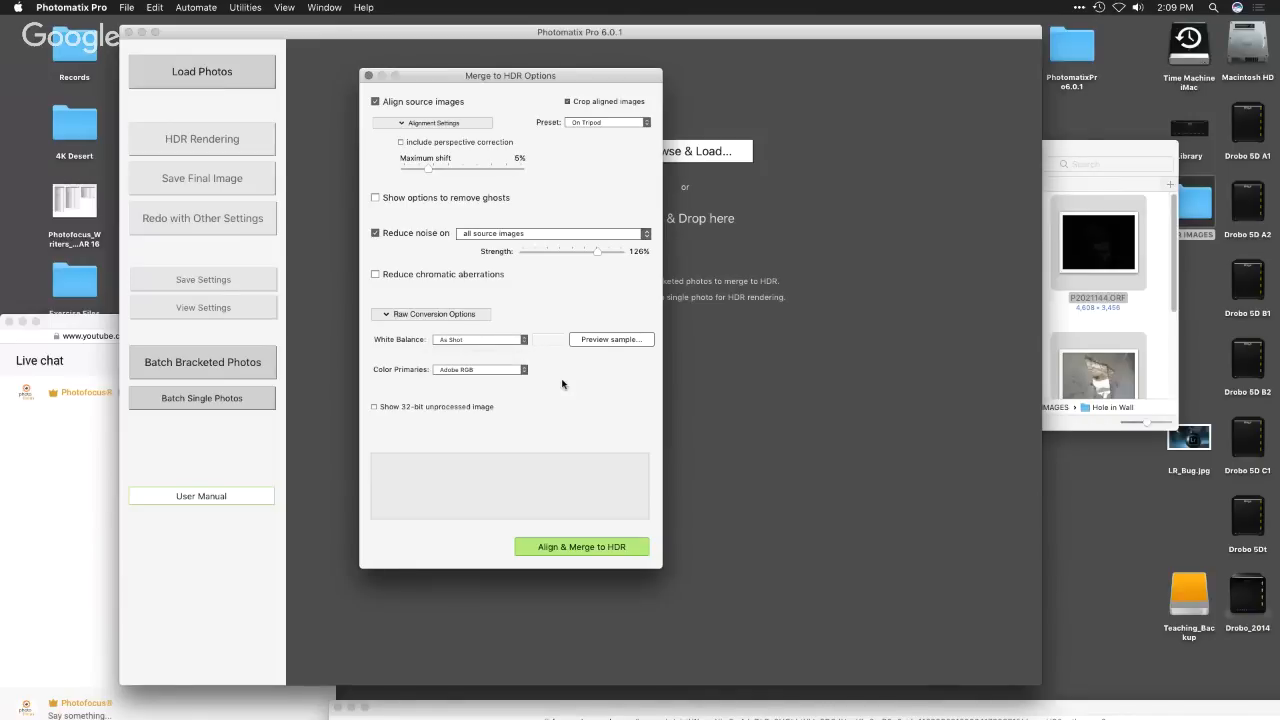
{"action": "left_click", "coordinate": [631, 547]}
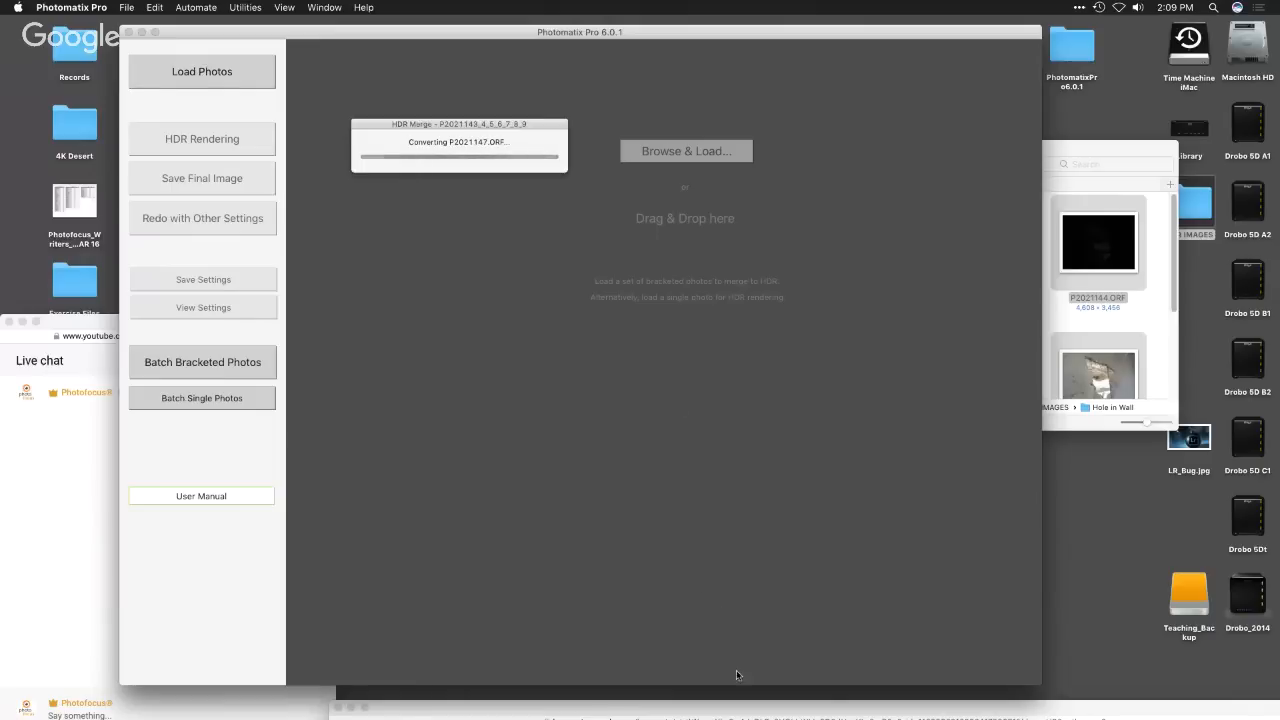
- Check the participants in the Hangouts Control Room while the merge runs, and return to Photomatix
{"action": "left_click_drag", "start_coordinate": [720, 708], "coordinate": [811, 266]}
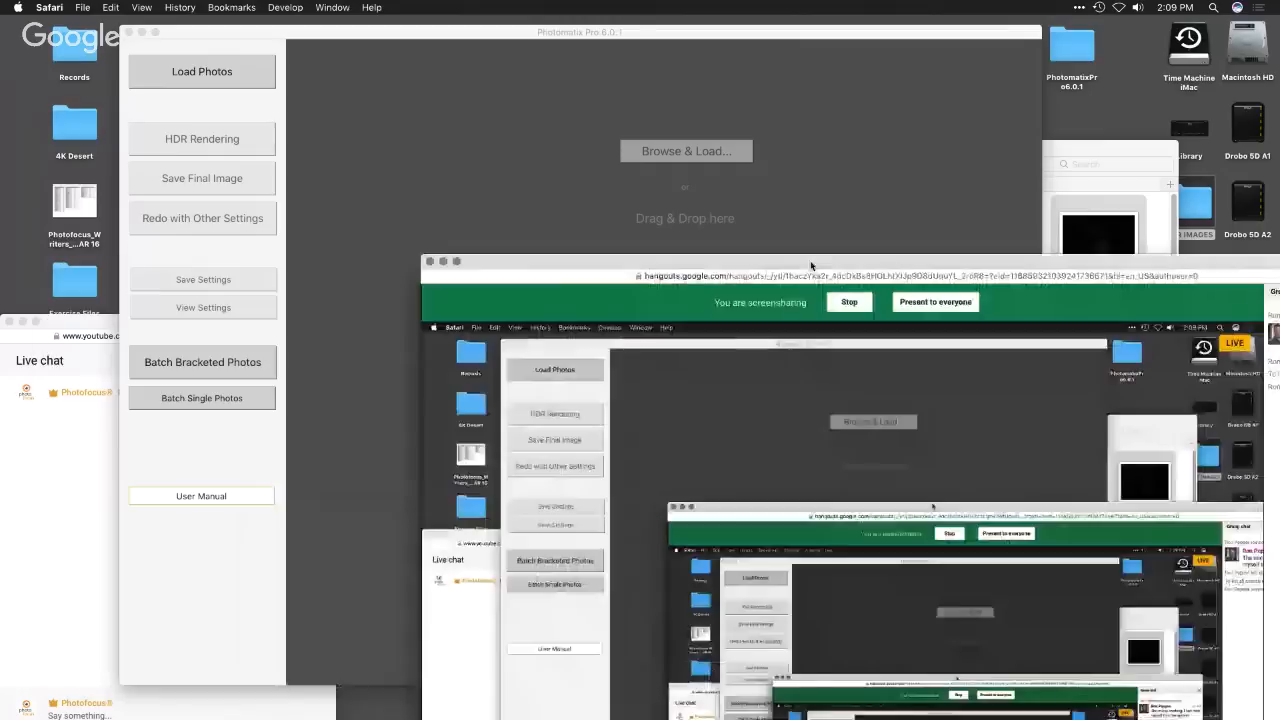
{"action": "left_click_drag", "start_coordinate": [489, 266], "coordinate": [2, 82]}
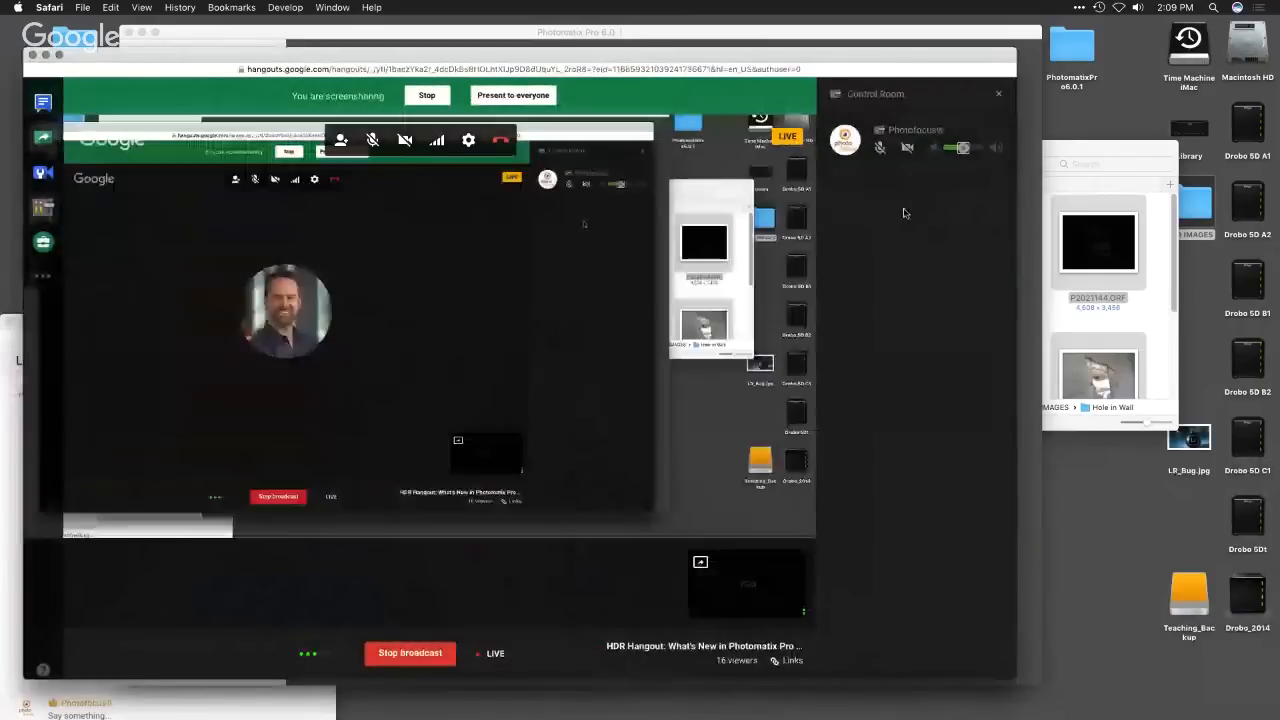
{"action": "left_click_drag", "start_coordinate": [689, 56], "coordinate": [669, 536]}
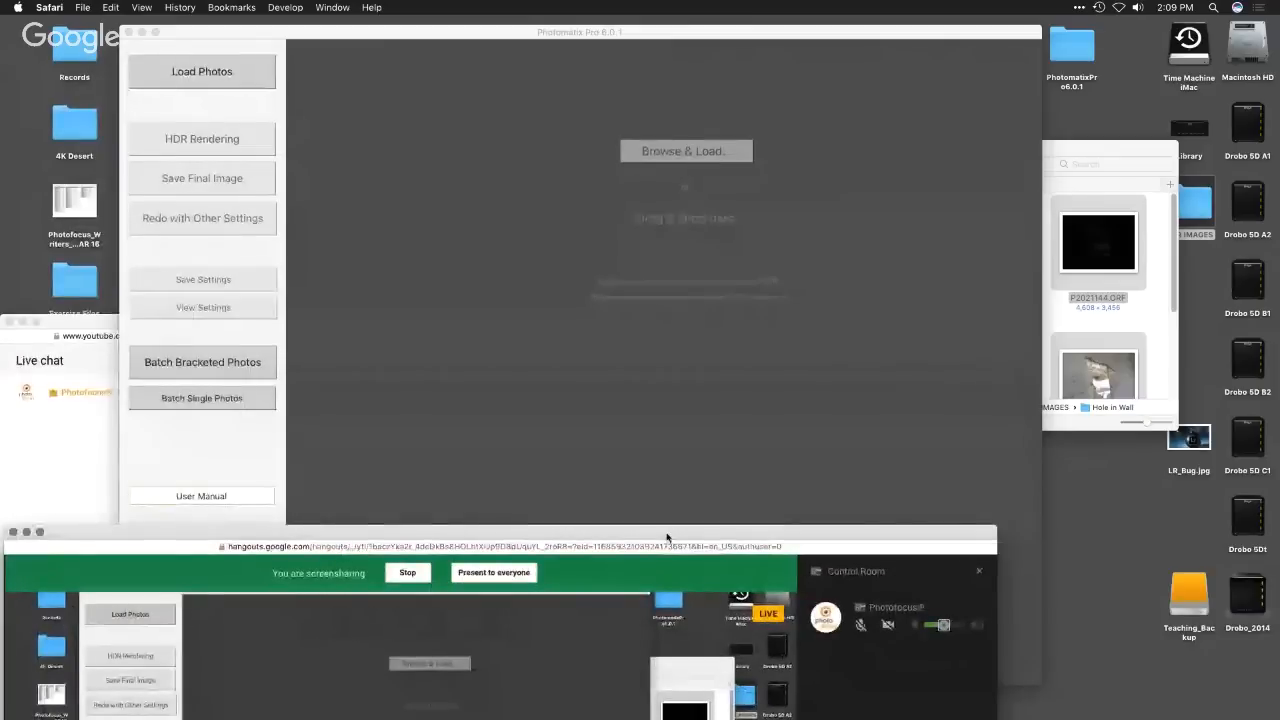
{"action": "left_click", "coordinate": [576, 386]}
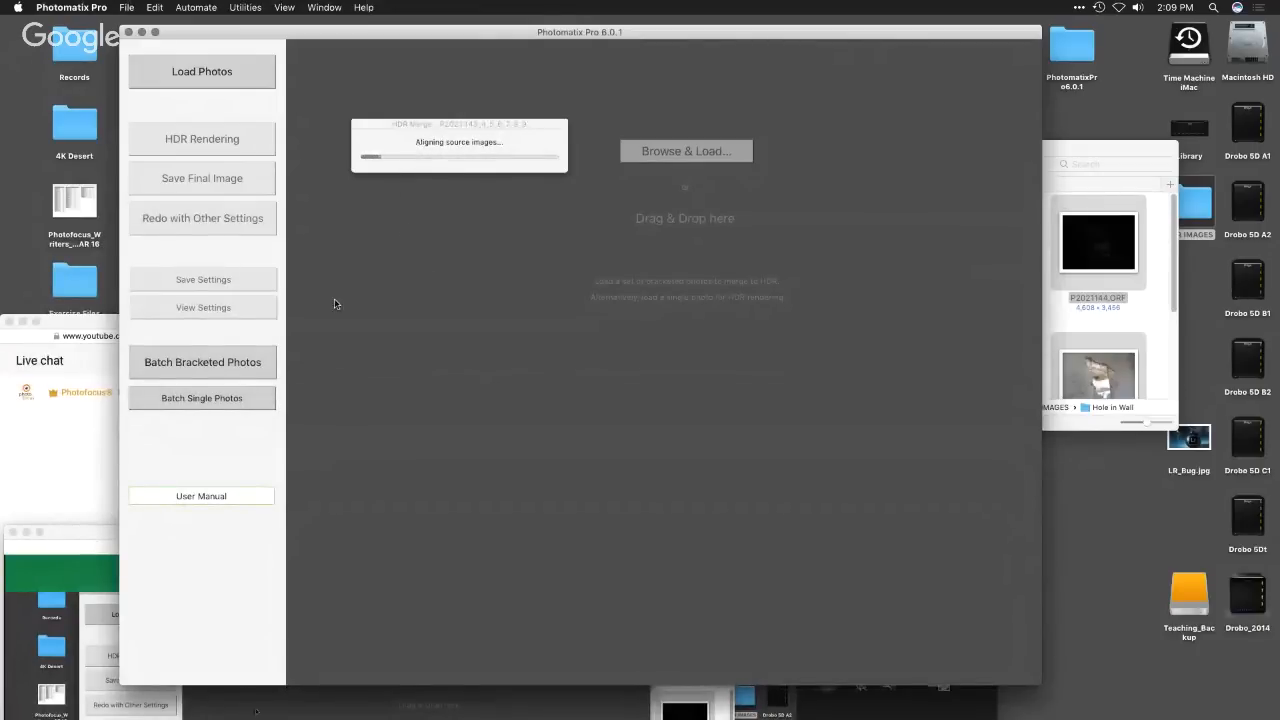
{"action": "left_click_drag", "start_coordinate": [97, 537], "coordinate": [97, 527]}
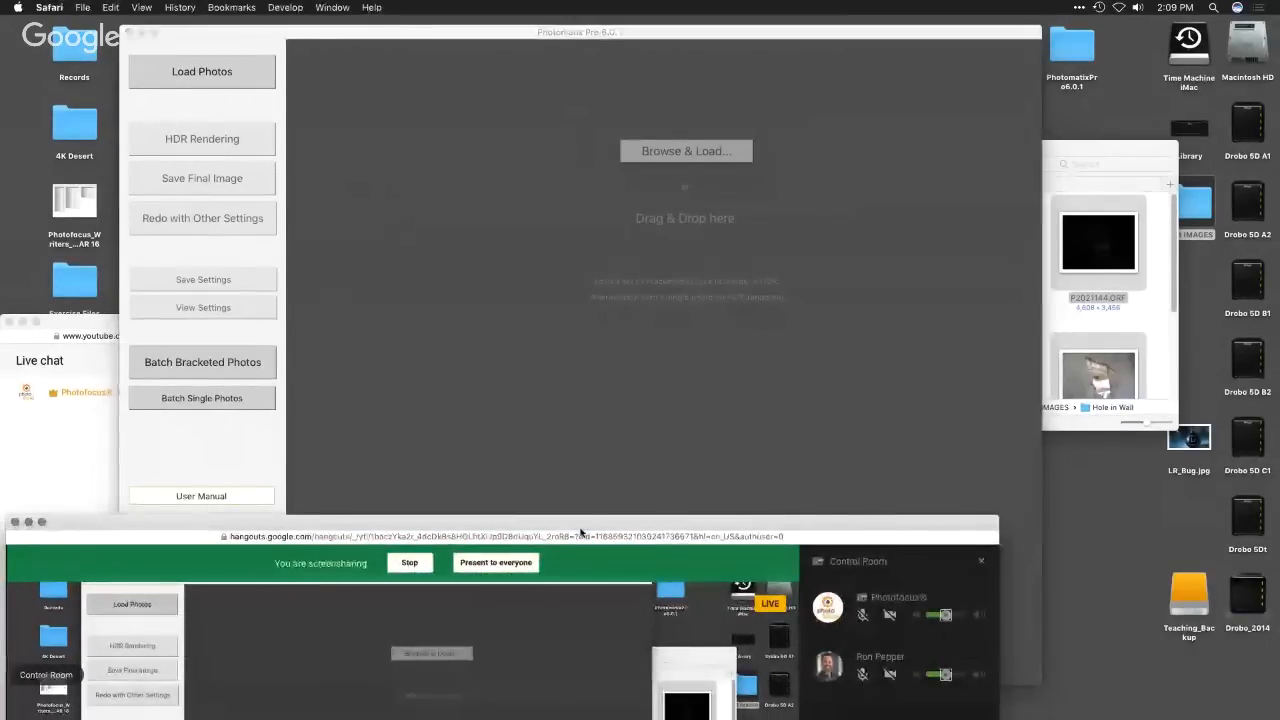
{"action": "left_click_drag", "start_coordinate": [580, 532], "coordinate": [540, 439]}
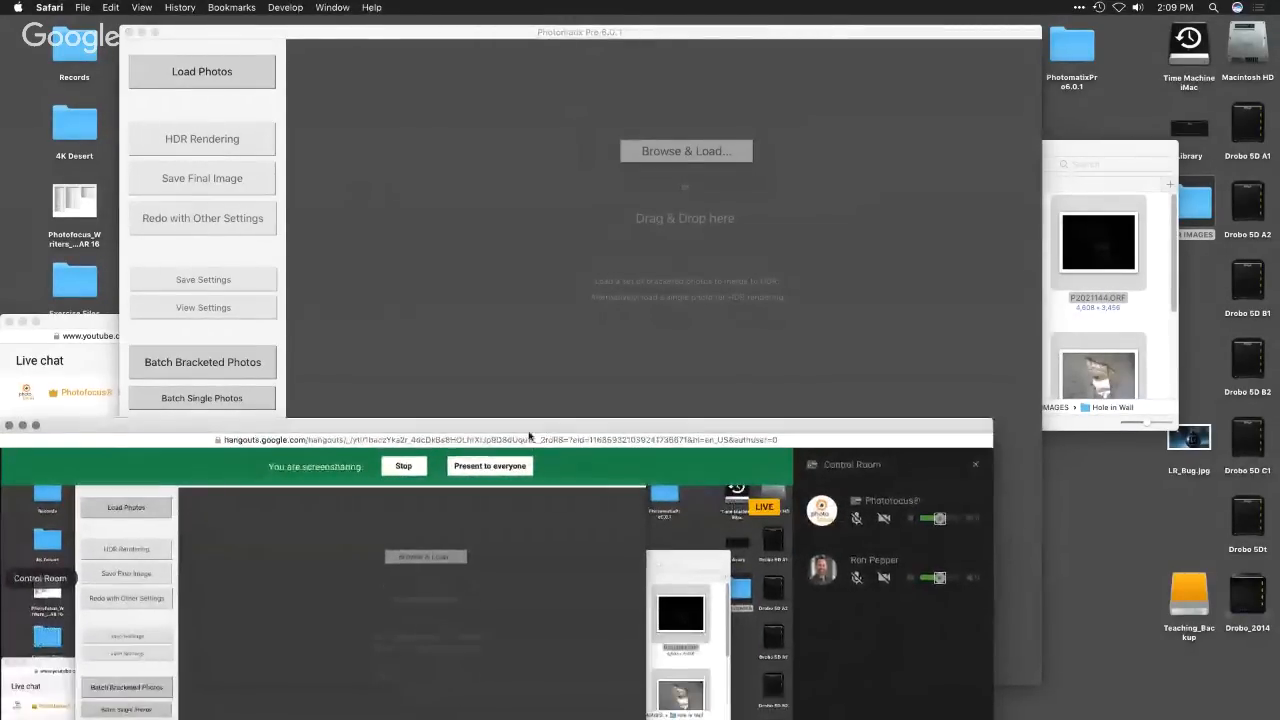
{"action": "left_click", "coordinate": [483, 351]}
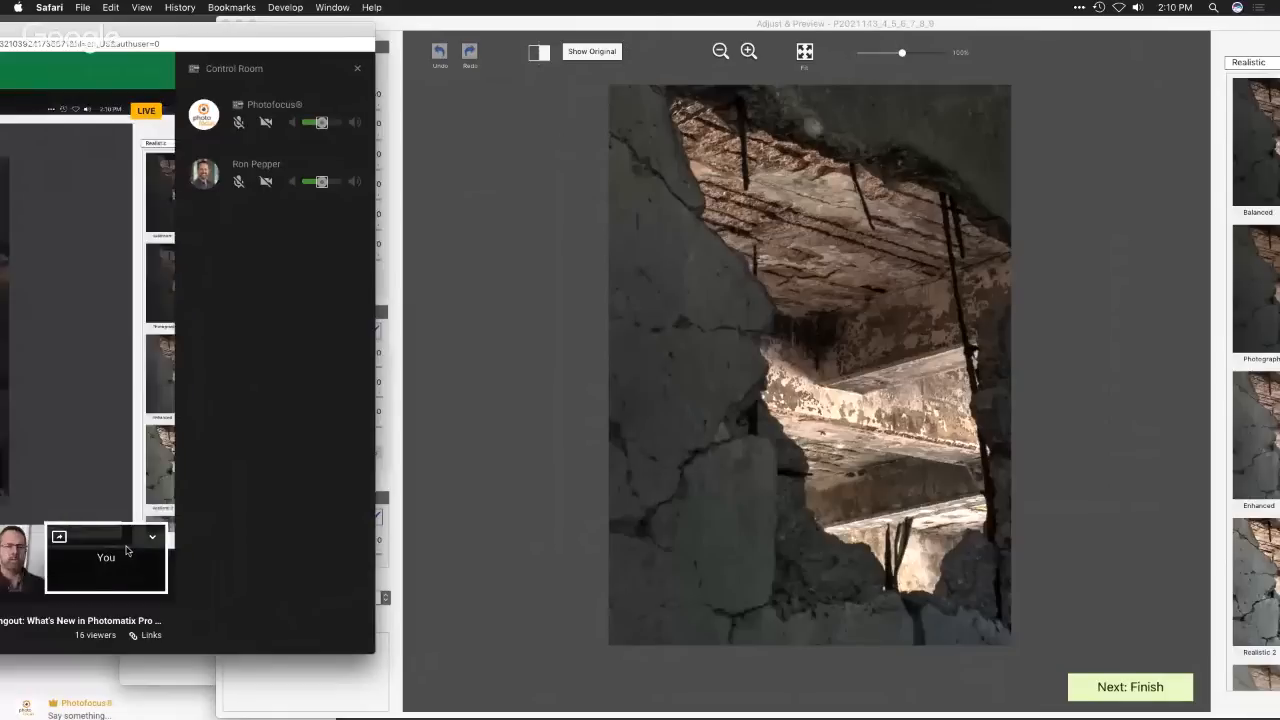
- Bring the Adjust & Preview window to the front and move it left until the preset thumbnails are fully on screen
{"action": "left_click", "coordinate": [527, 485]}
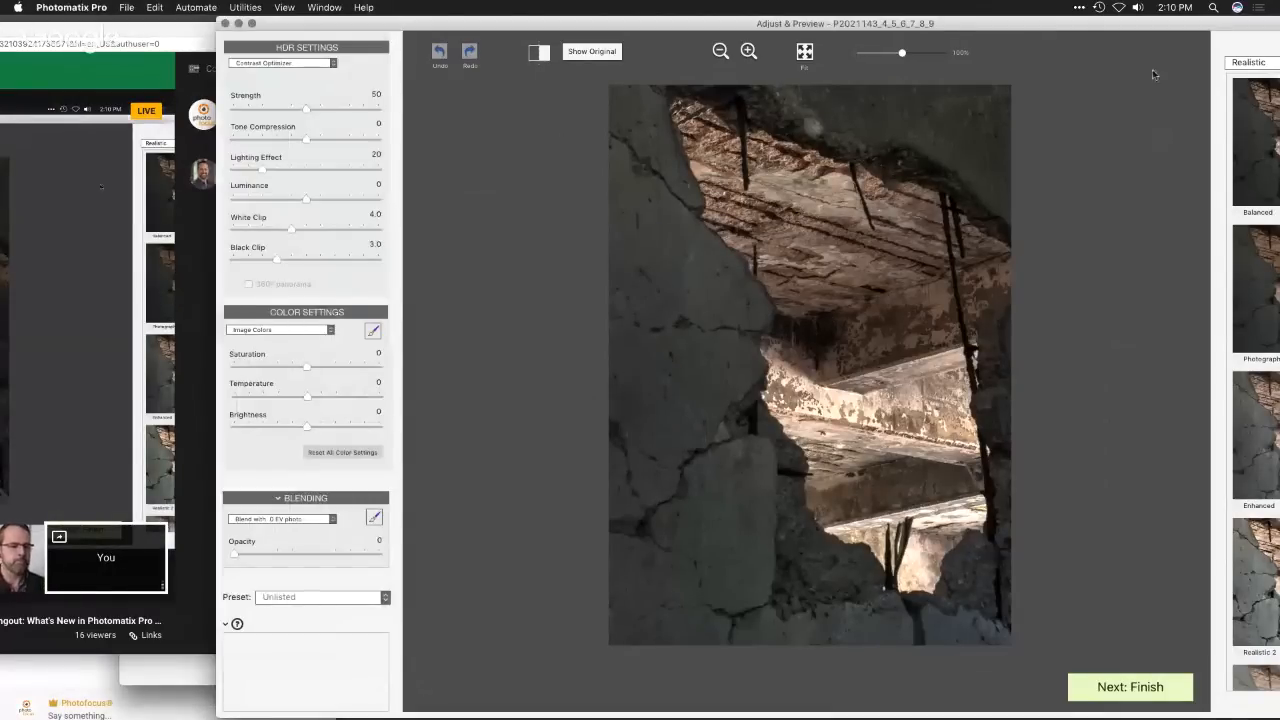
{"action": "left_click_drag", "start_coordinate": [1117, 26], "coordinate": [1016, 12]}
{"action": "left_click_drag", "start_coordinate": [436, 35], "coordinate": [360, 35]}
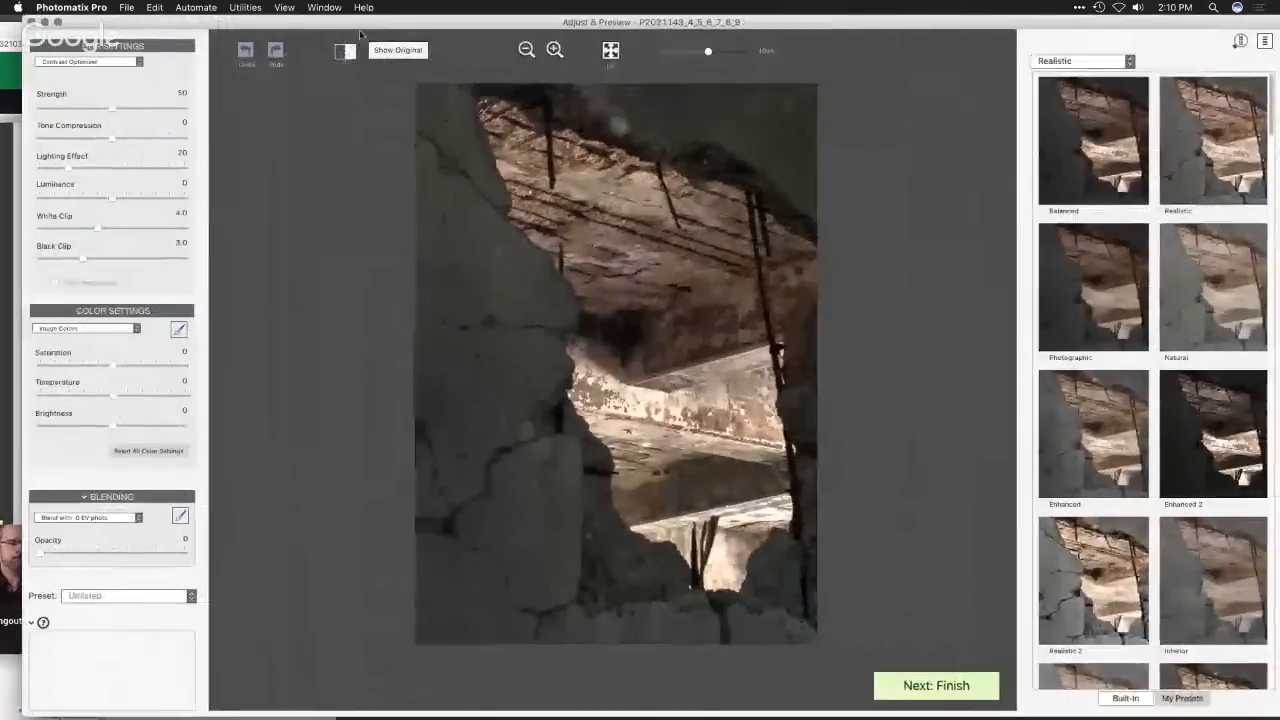
- Change the HDR method from Contrast Optimizer to Tone Balancer
{"action": "left_click", "coordinate": [82, 62]}
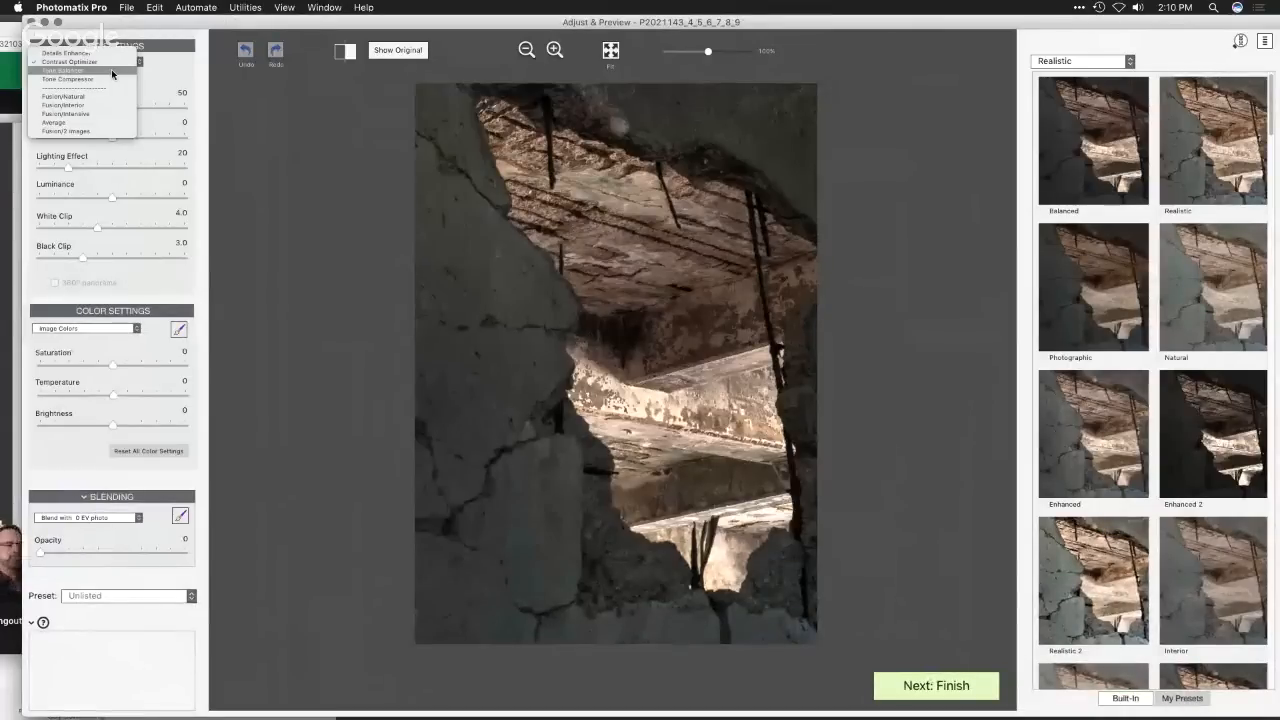
{"action": "left_click", "coordinate": [111, 70]}
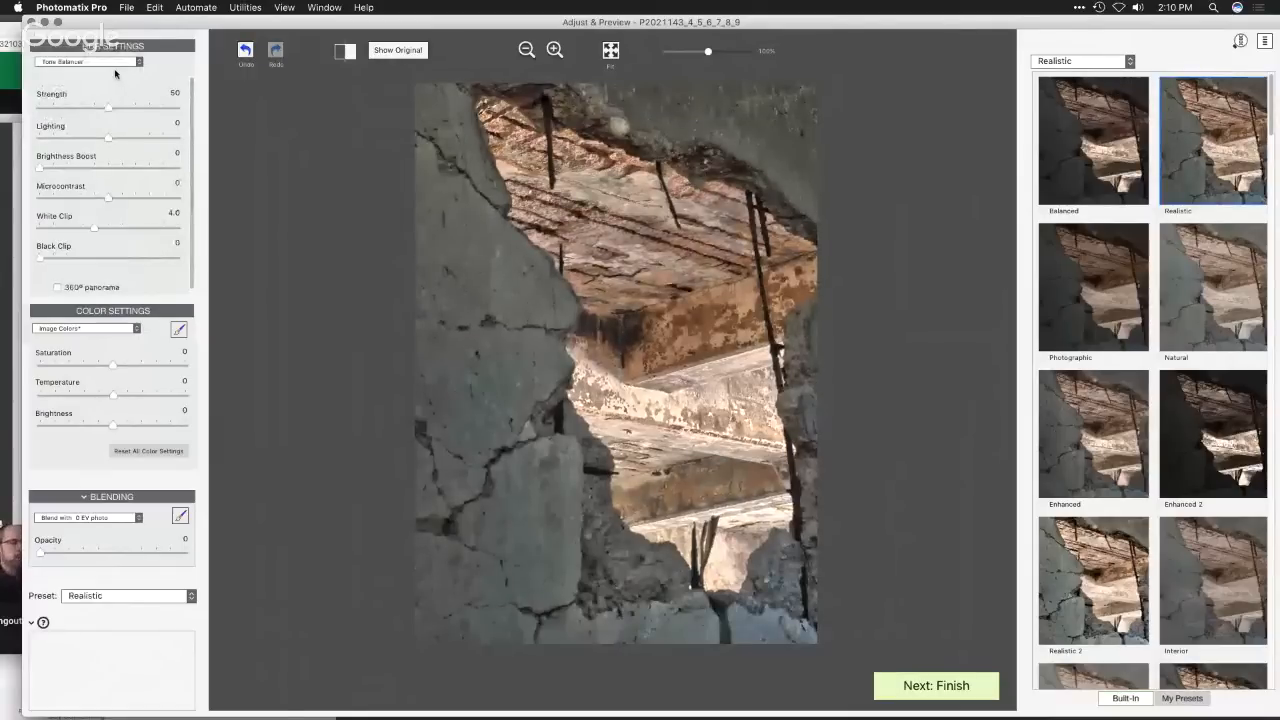
- Try the Tone Compressor method on the merged image, and return to Tone Balancer
{"action": "left_click", "coordinate": [119, 63]}
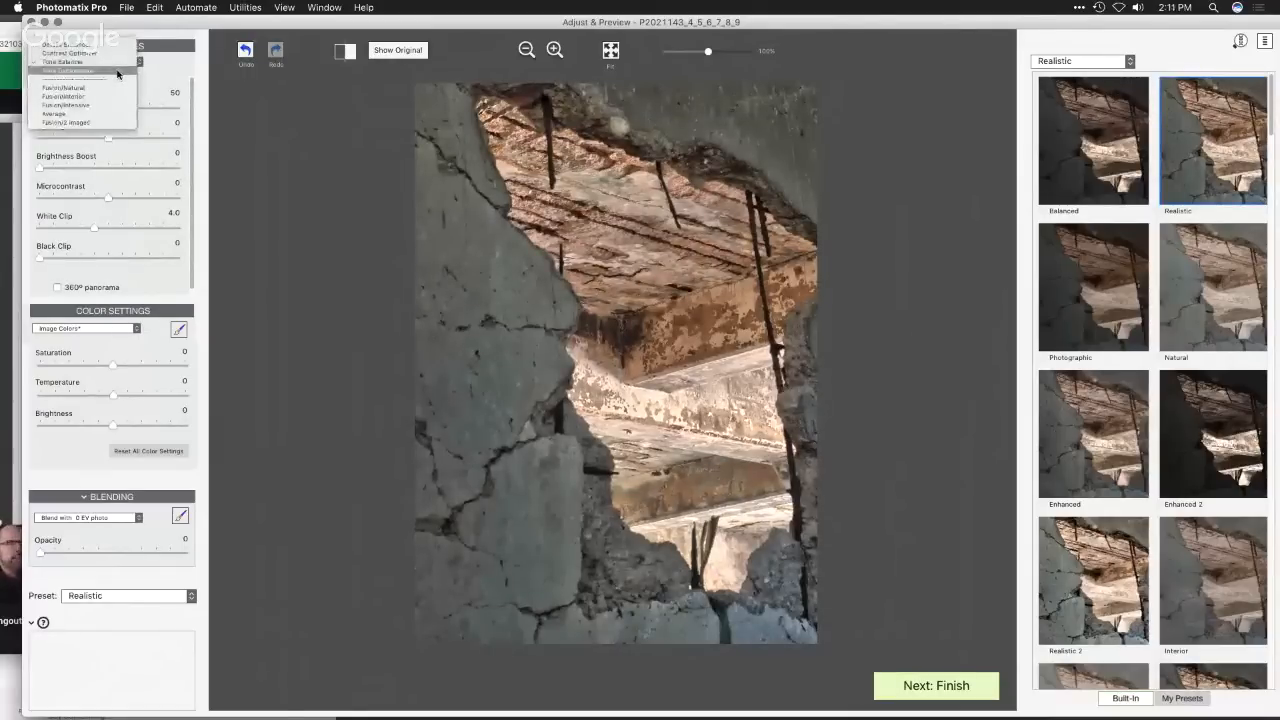
{"action": "left_click", "coordinate": [117, 72]}
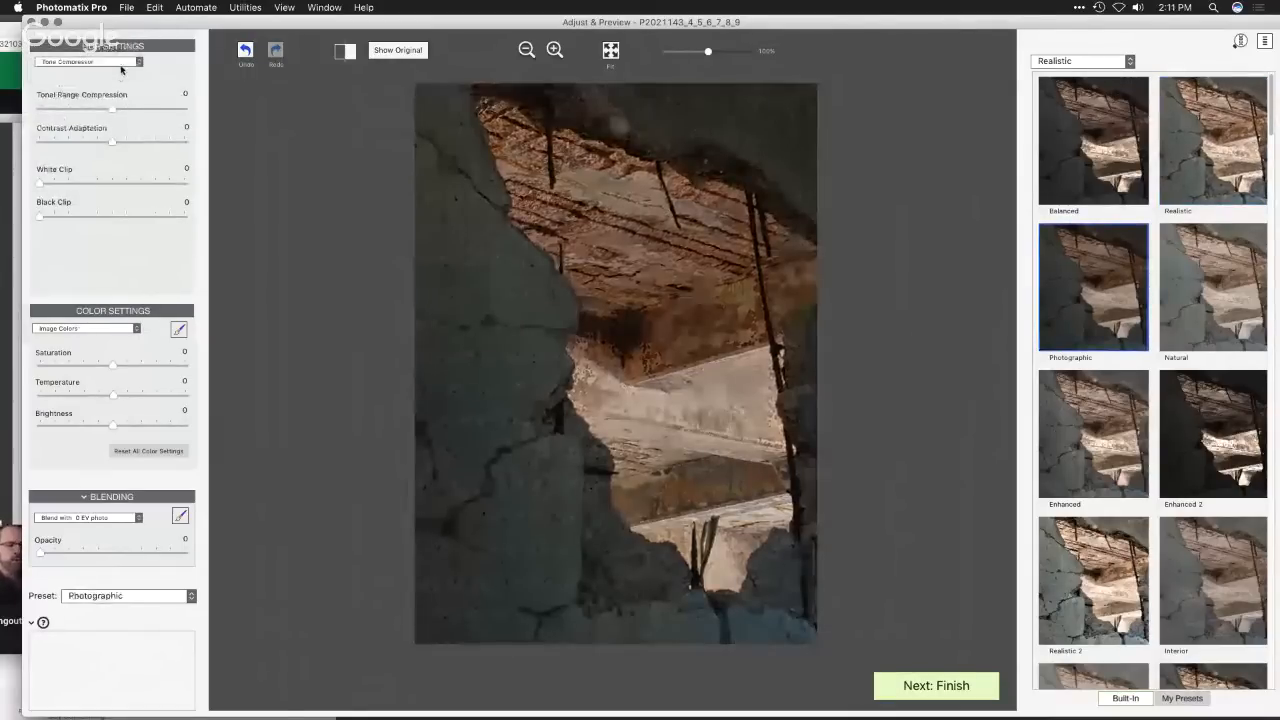
{"action": "left_click", "coordinate": [119, 63]}
{"action": "left_click", "coordinate": [126, 61]}
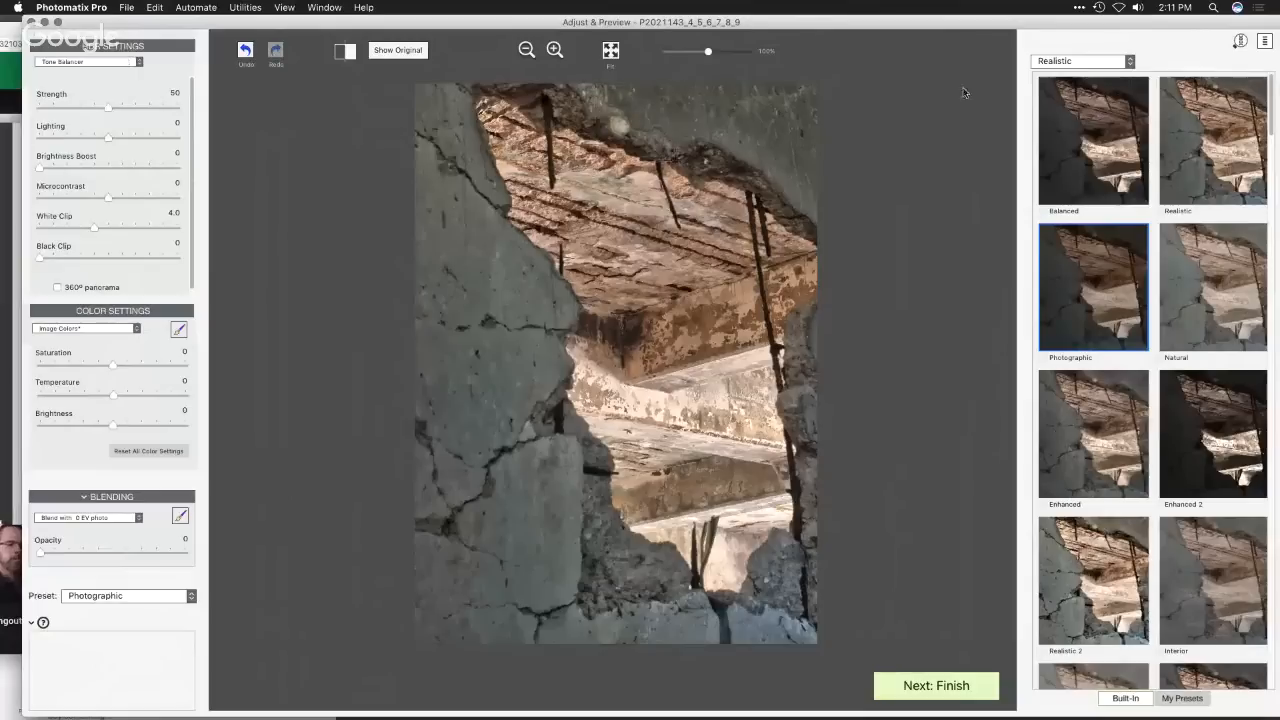
- Limit the preset thumbnails to the Tone Balancer presets, and shift the Adjust & Preview window slightly right
{"action": "left_click", "coordinate": [1087, 63]}
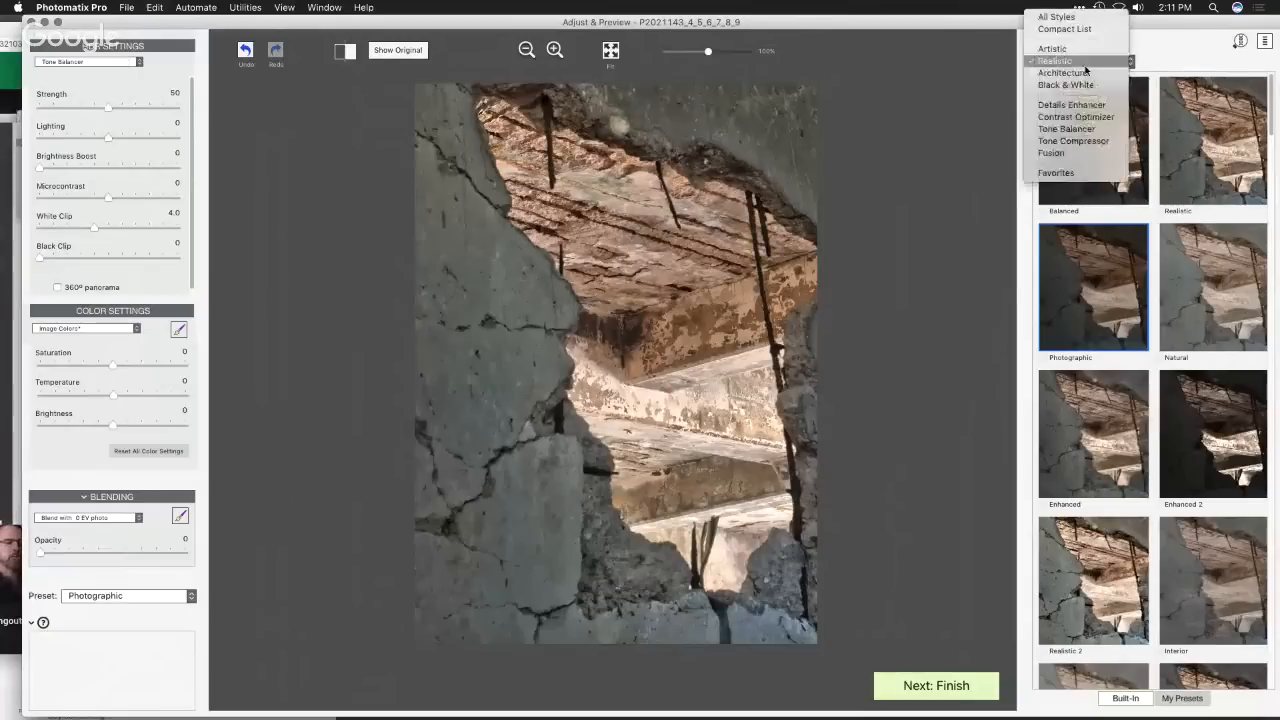
{"action": "left_click", "coordinate": [1090, 128]}
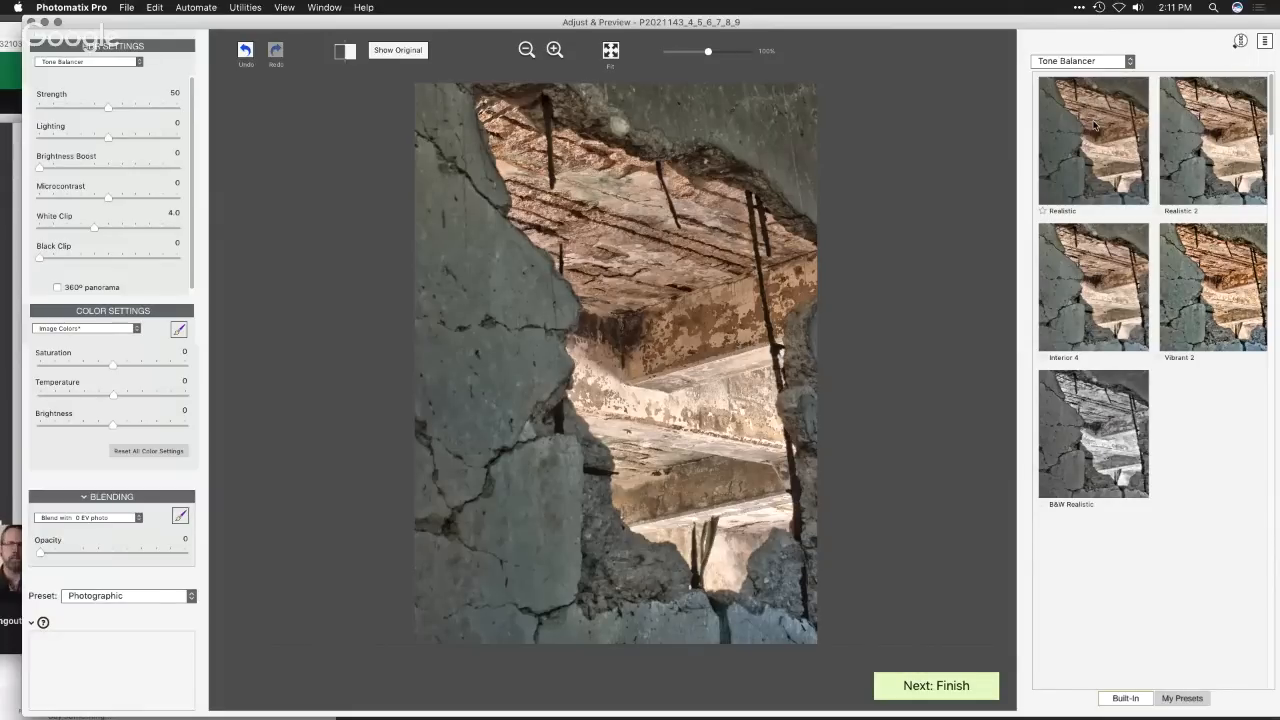
{"action": "mouse_move", "coordinate": [619, 27]}
{"action": "left_mouse_down"}
{"action": "mouse_move", "coordinate": [712, 27]}
{"action": "mouse_move", "coordinate": [617, 14]}
{"action": "left_mouse_up"}
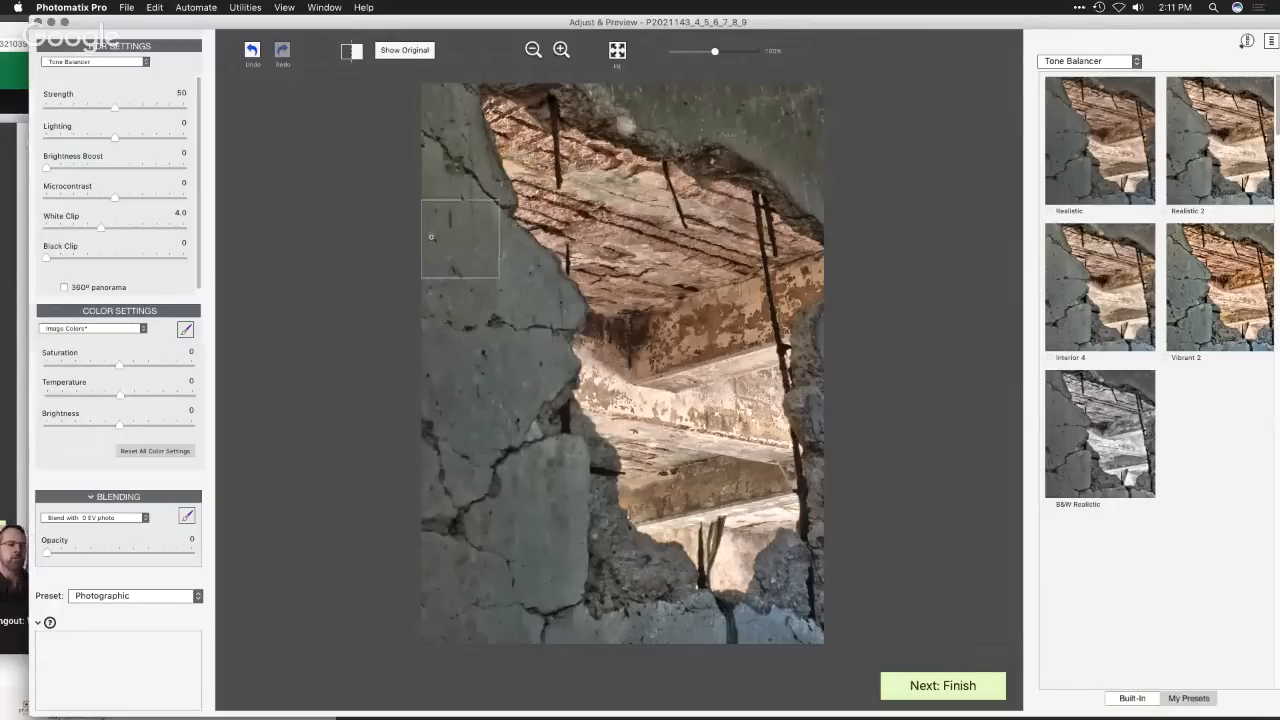
{"action": "mouse_move", "coordinate": [182, 245]}
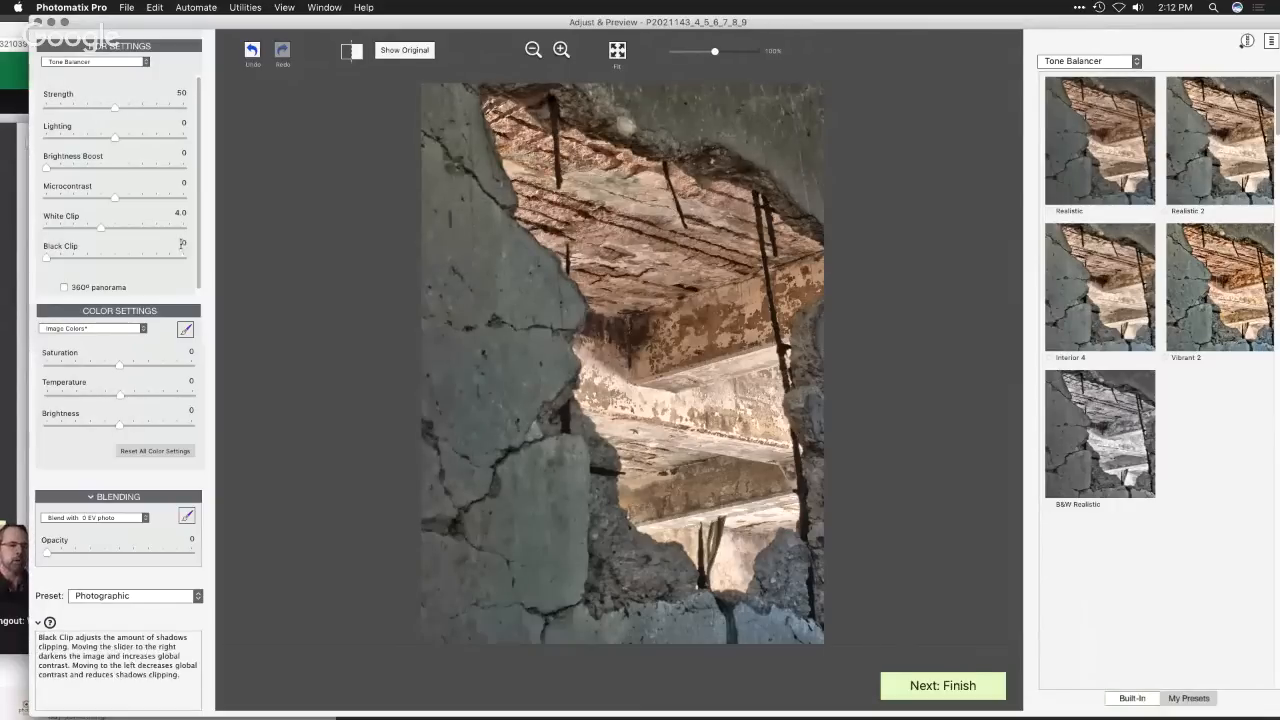
{"action": "mouse_move", "coordinate": [165, 200]}
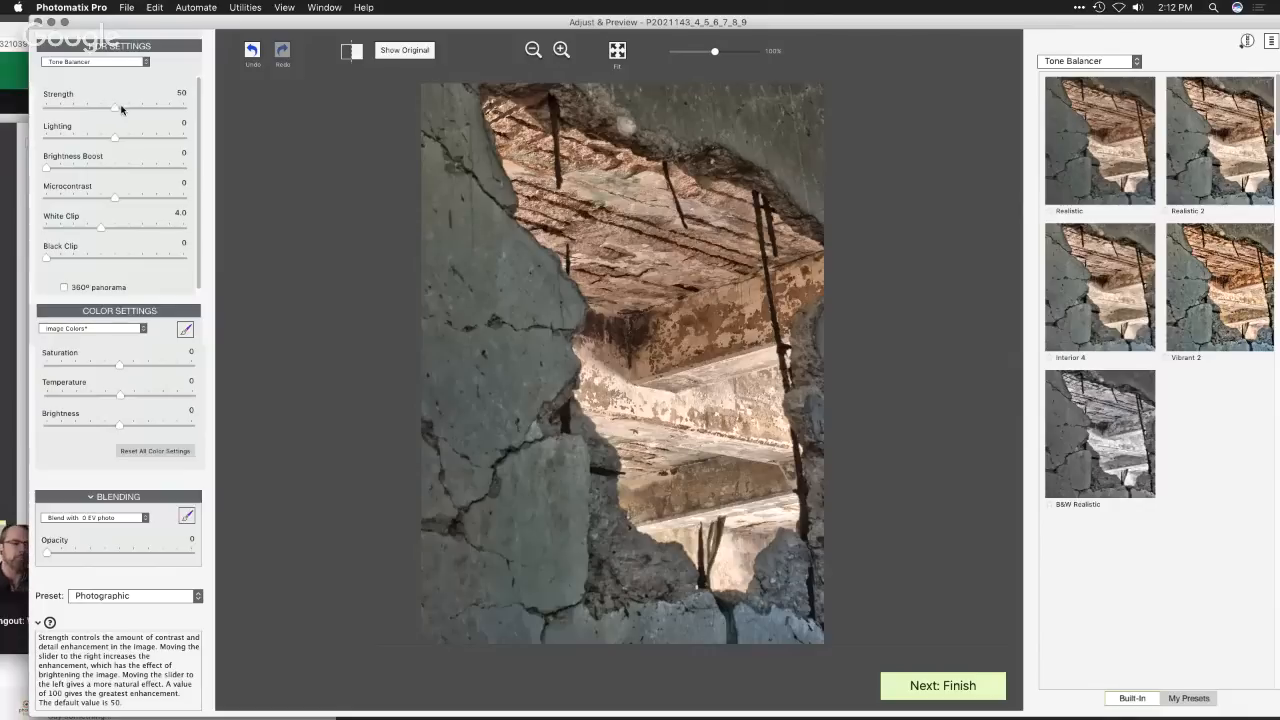
- Compare the Fusion/Natural, Details Enhancer and Contrast Optimizer methods, and return to Tone Balancer
{"action": "left_click", "coordinate": [113, 62]}
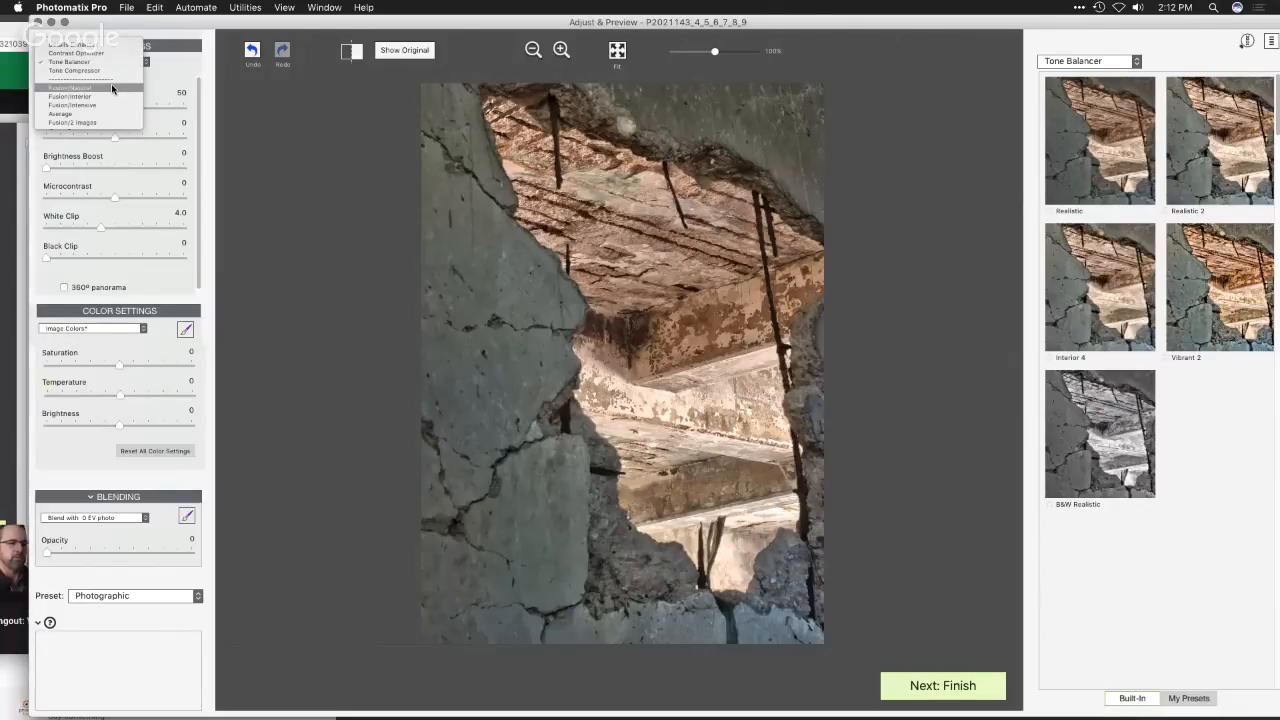
{"action": "left_click", "coordinate": [113, 89]}
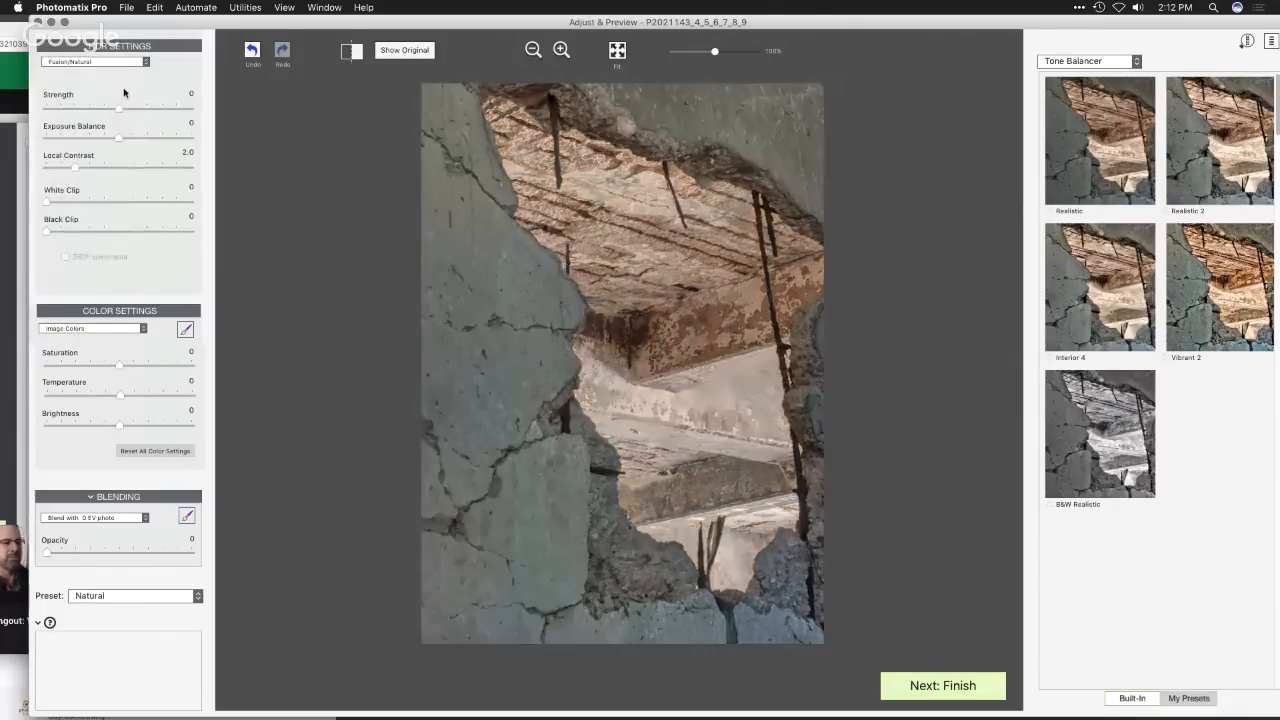
{"action": "left_click", "coordinate": [123, 62]}
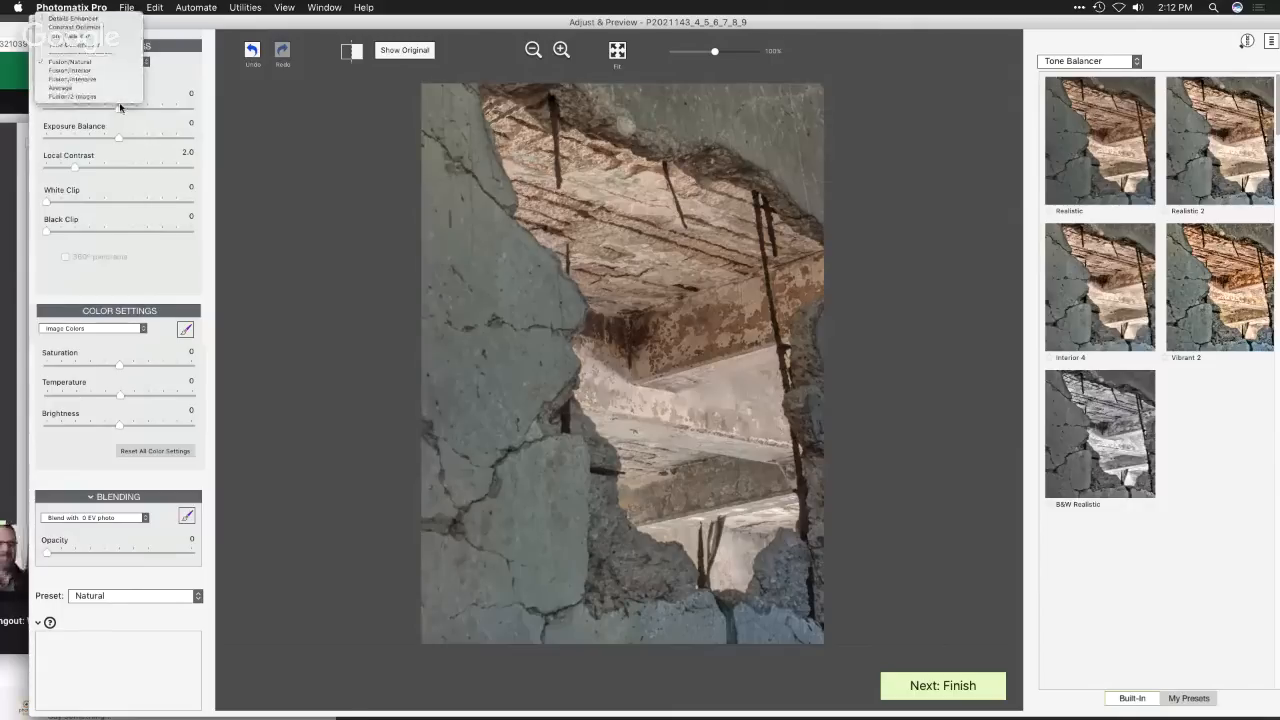
{"action": "left_click", "coordinate": [119, 18]}
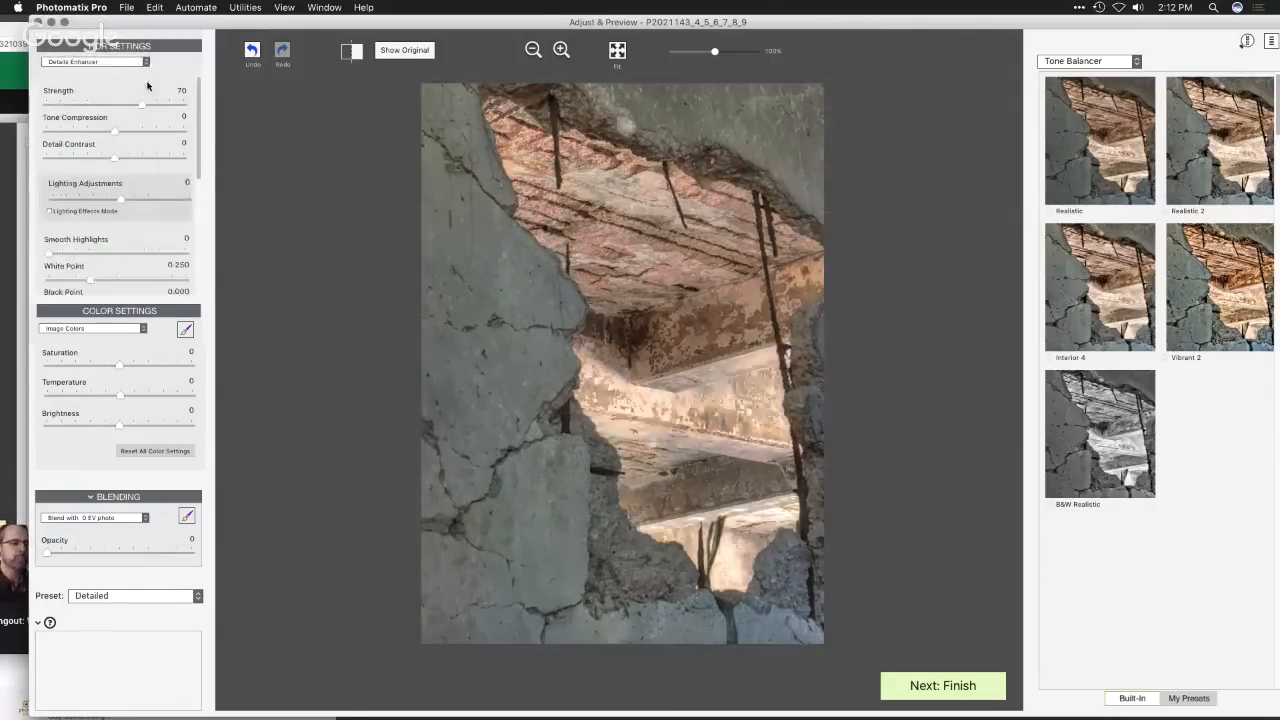
{"action": "left_click", "coordinate": [135, 64]}
{"action": "left_click", "coordinate": [131, 70]}
{"action": "left_click", "coordinate": [131, 64]}
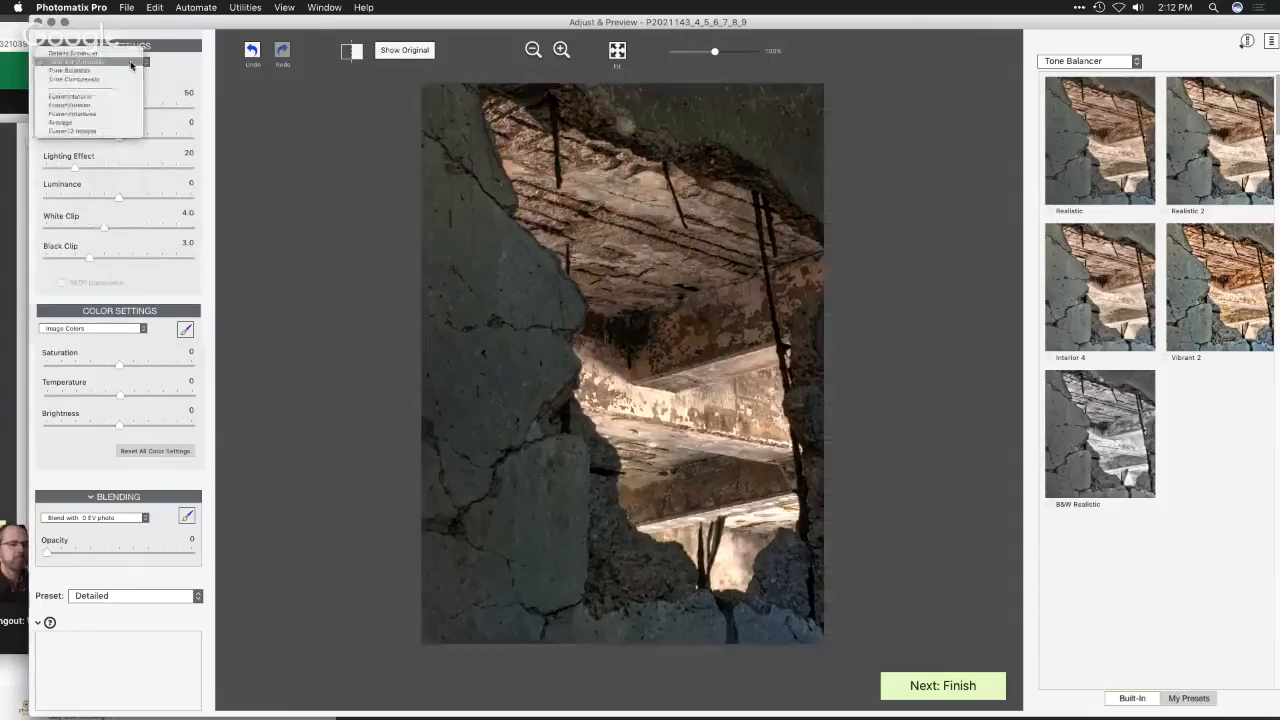
{"action": "left_click", "coordinate": [138, 70]}
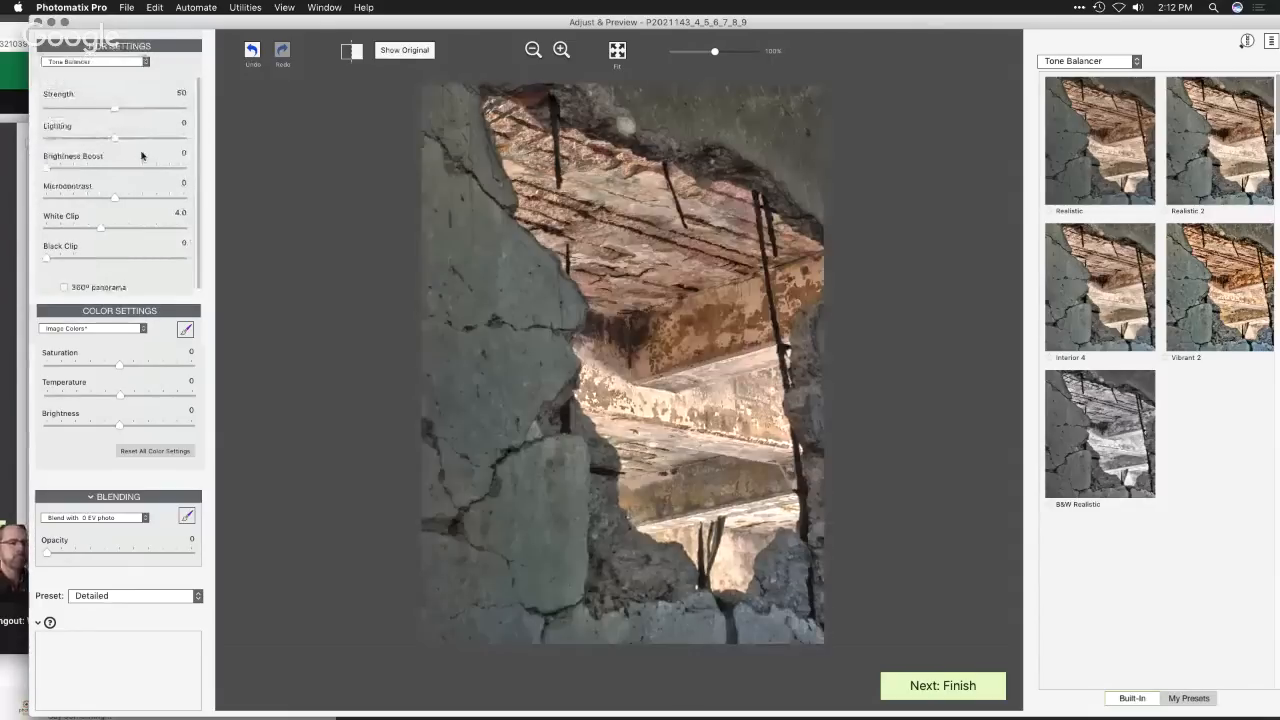
- Try Strength 31, Lighting 3.0 and Microcontrast 8.3, and replace them with the Realistic 2 and finally the Realistic preset
{"action": "left_click_drag", "start_coordinate": [116, 108], "coordinate": [136, 140]}
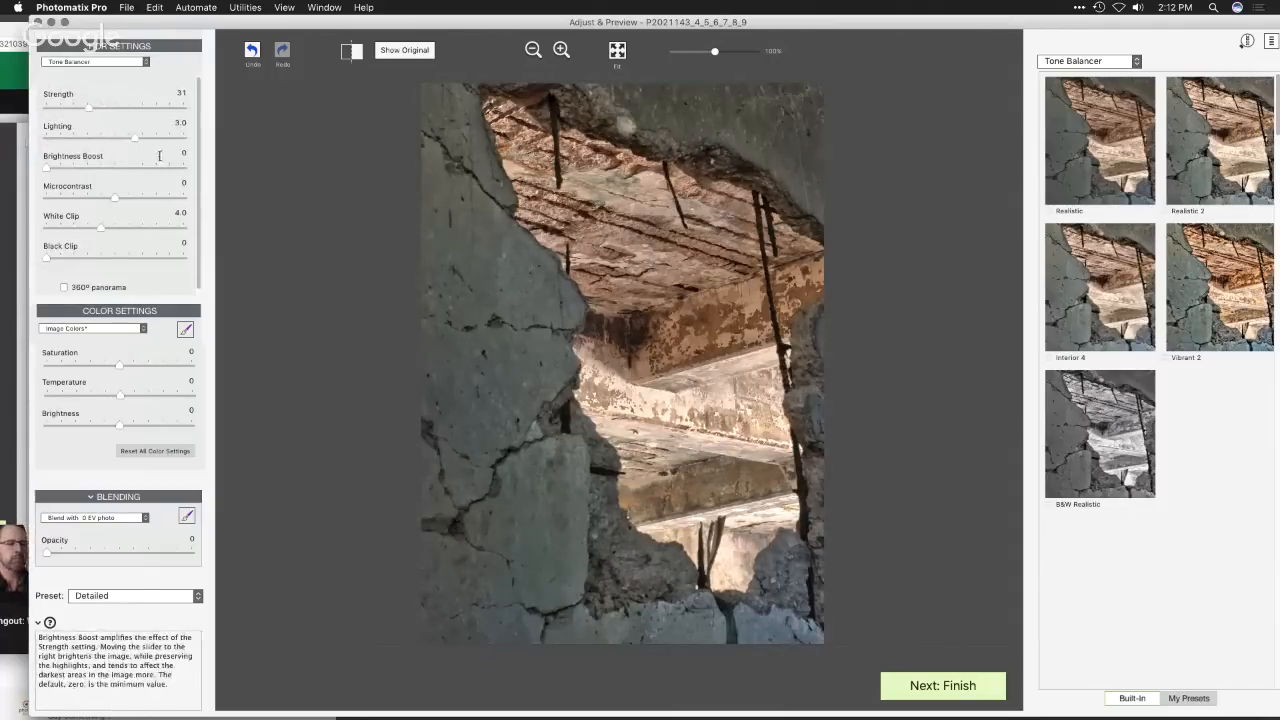
{"action": "left_click_drag", "start_coordinate": [114, 199], "coordinate": [172, 202]}
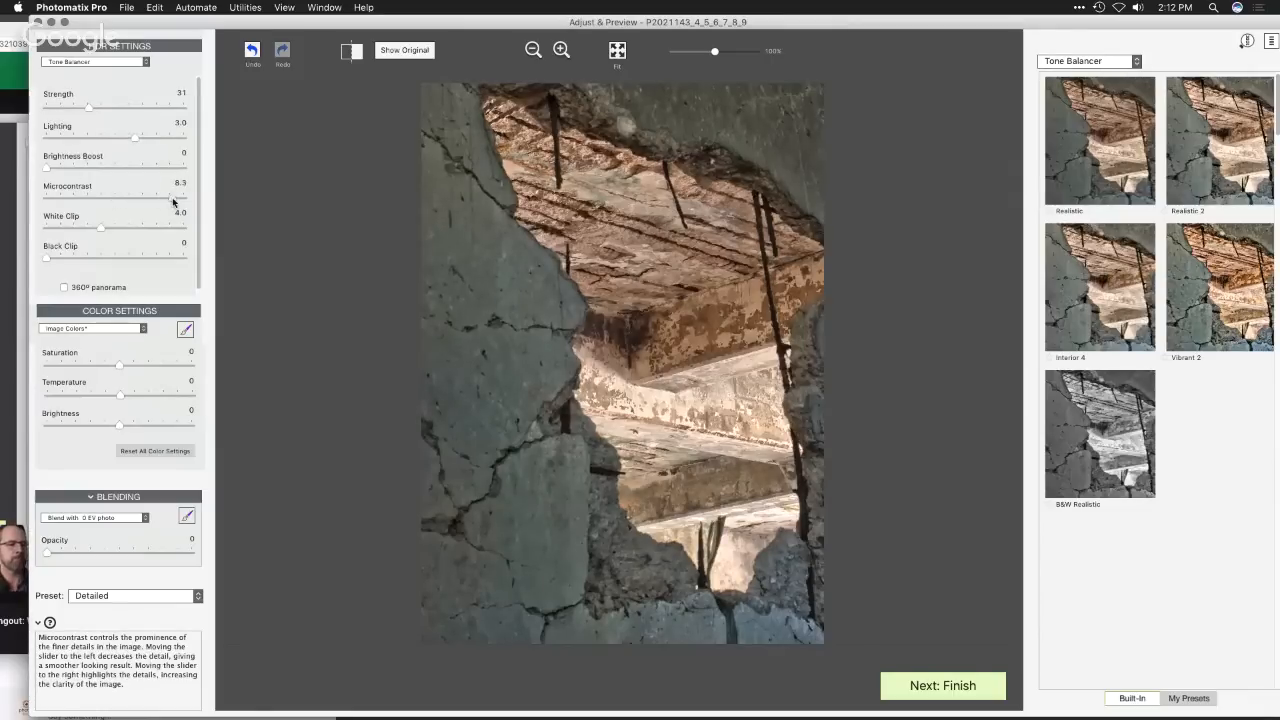
{"action": "left_click", "coordinate": [1204, 142]}
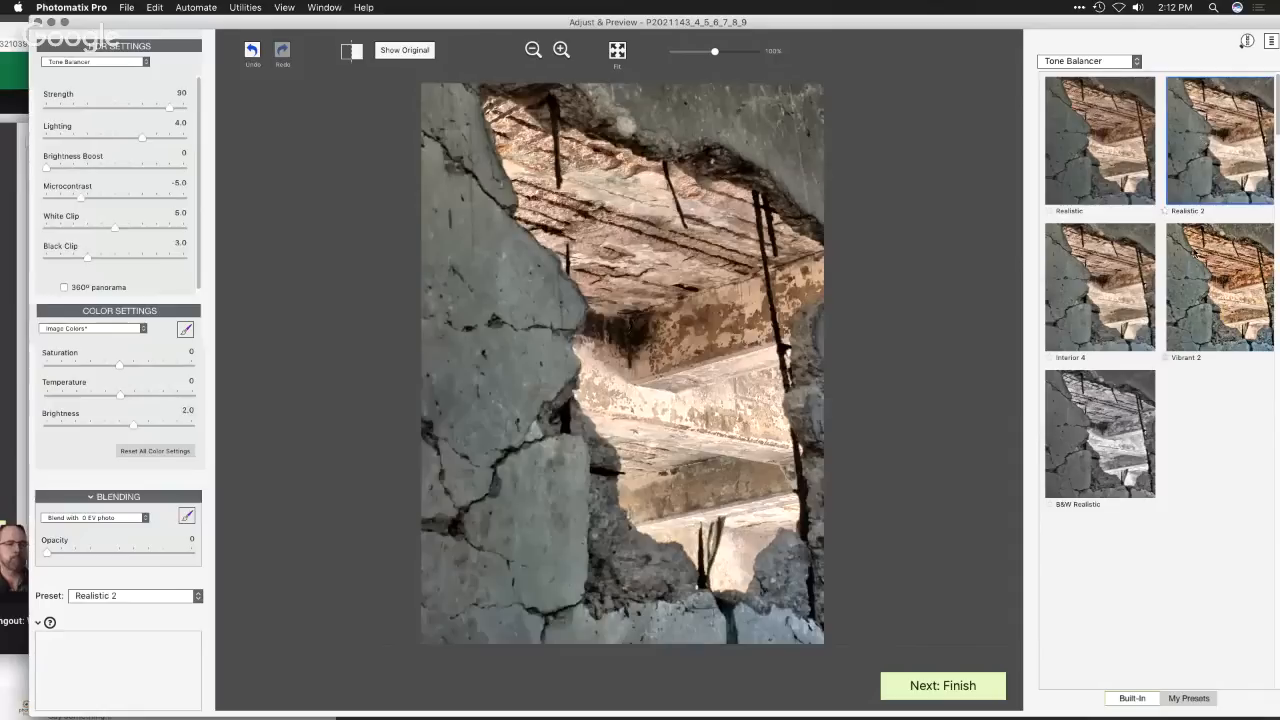
{"action": "left_click", "coordinate": [1132, 166]}
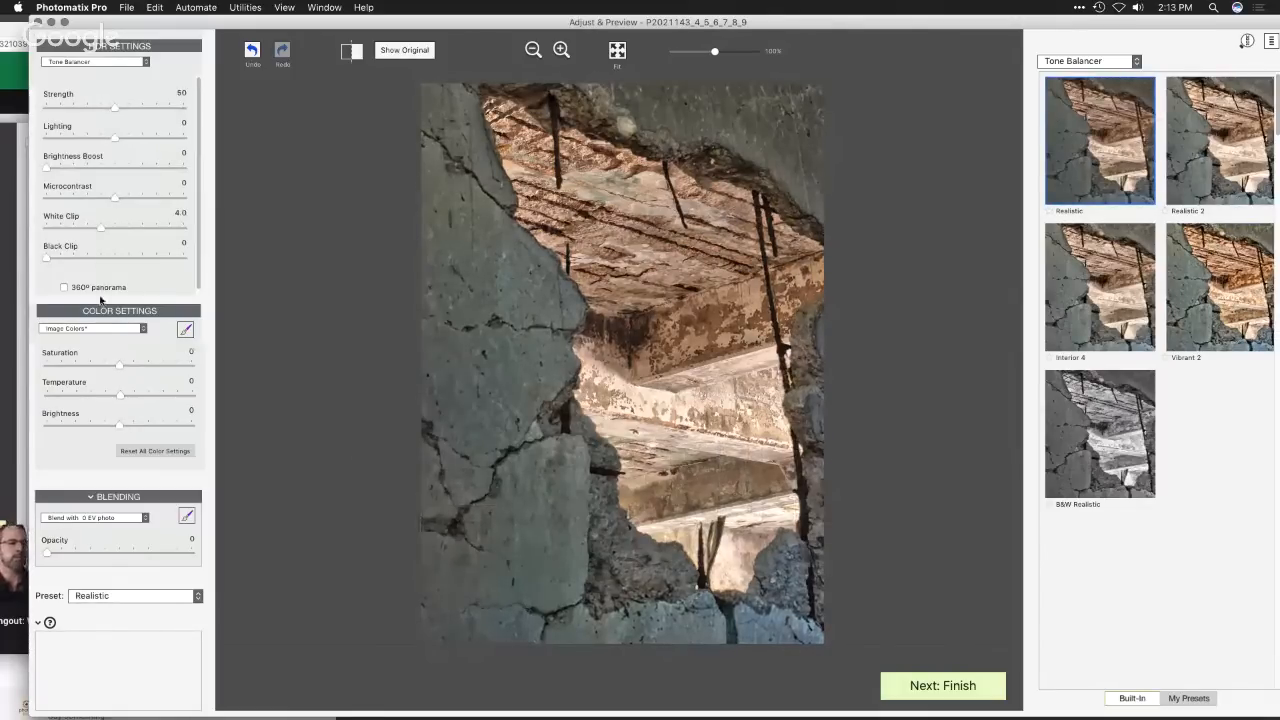
- Set the Tone Balancer's Black Clip to 2.8, Brightness Boost to 16 and Microcontrast to 5.5
{"action": "left_click", "coordinate": [78, 258]}
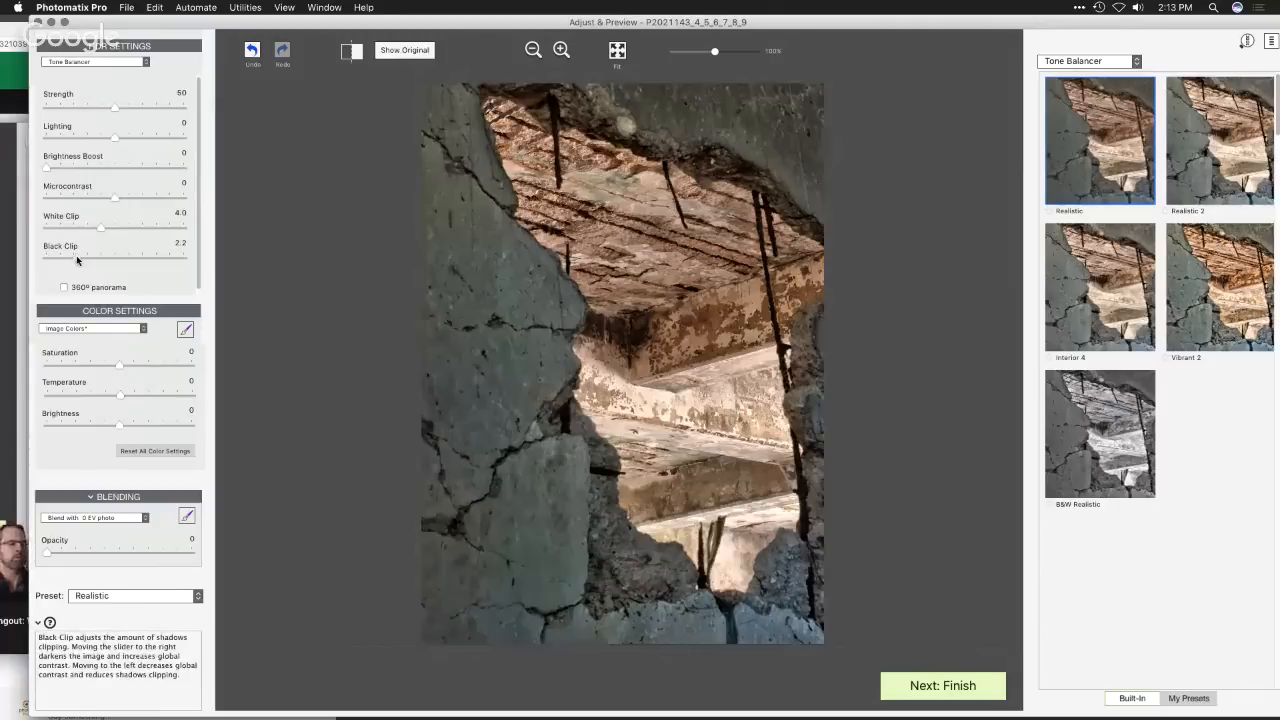
{"action": "left_click_drag", "start_coordinate": [76, 256], "coordinate": [79, 259]}
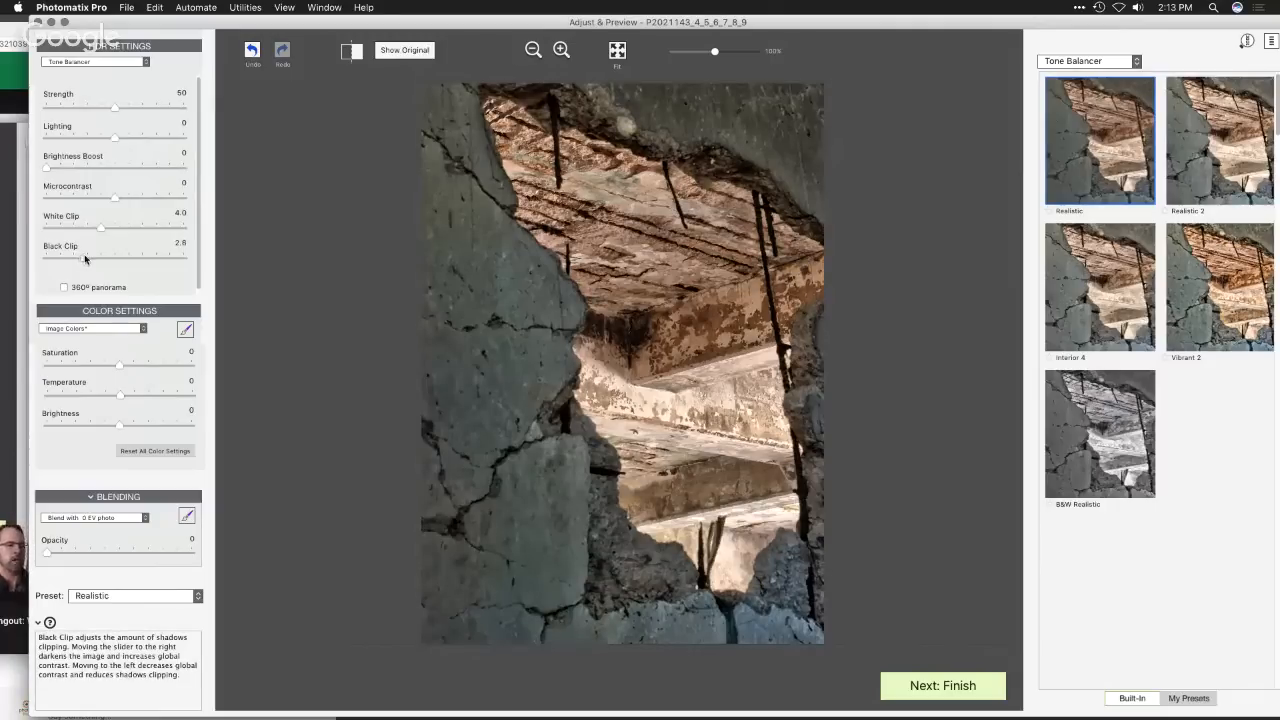
{"action": "left_click", "coordinate": [121, 62]}
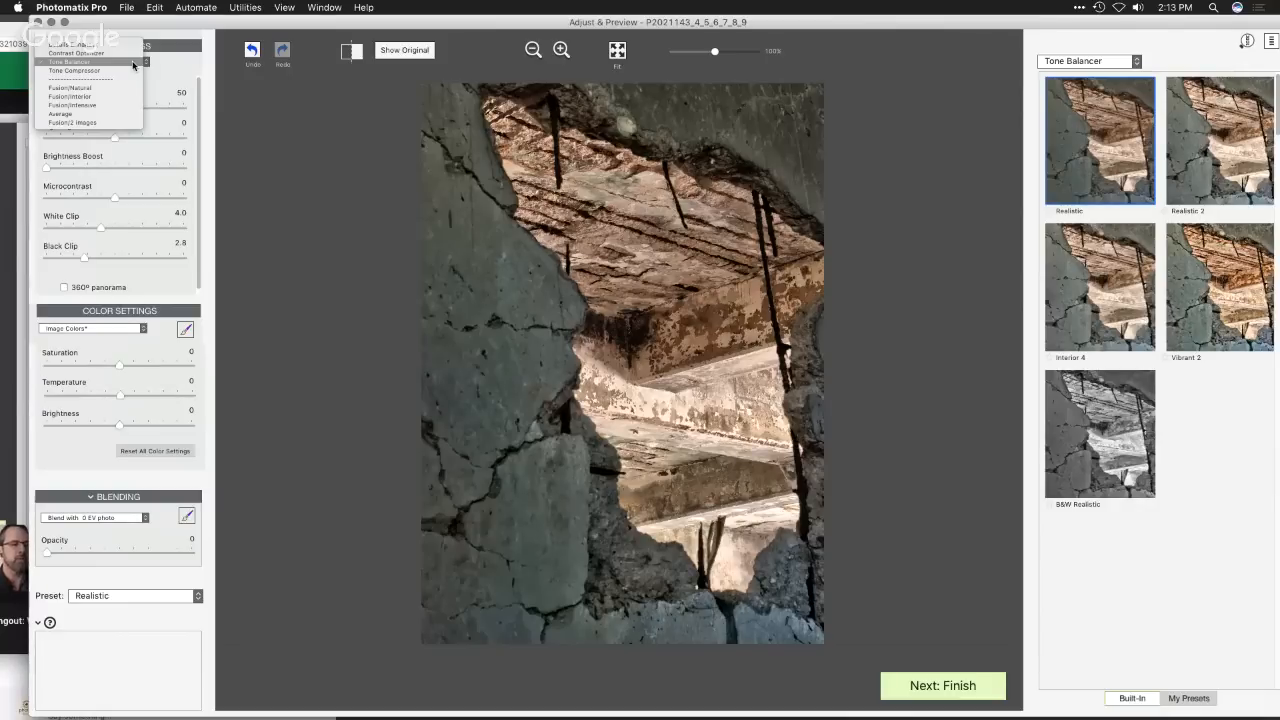
{"action": "left_click", "coordinate": [171, 67]}
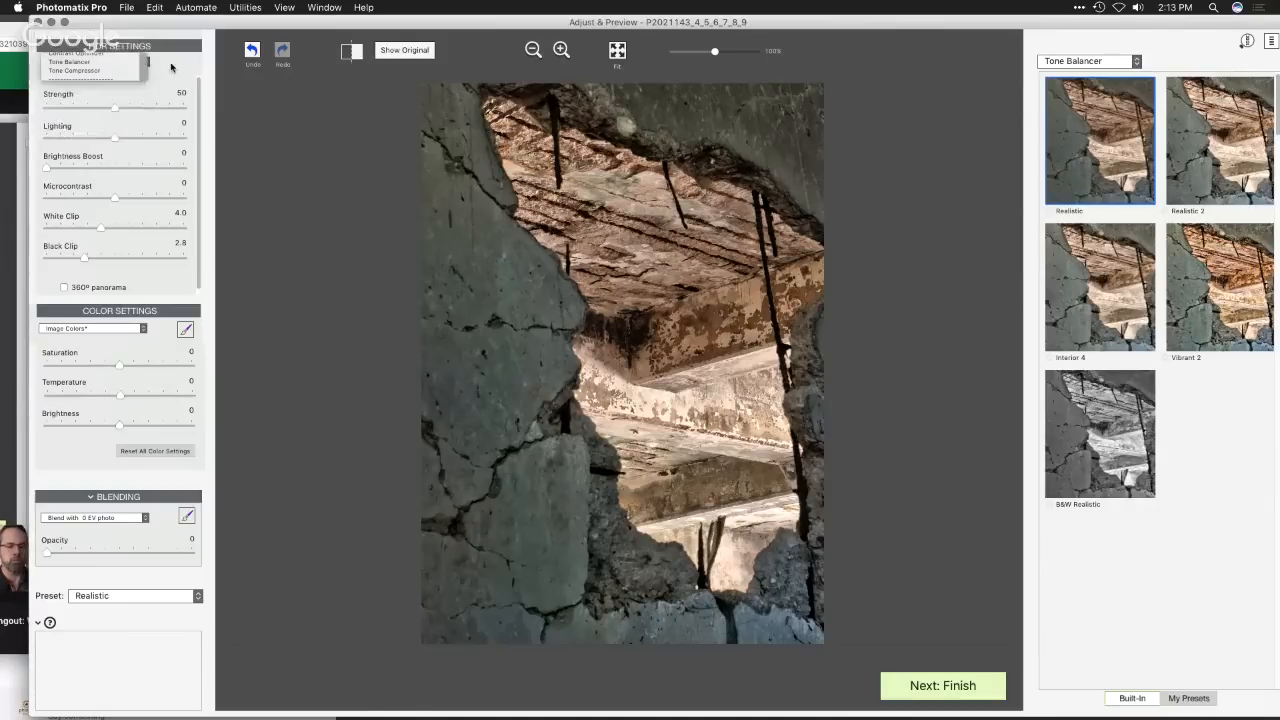
{"action": "left_click_drag", "start_coordinate": [46, 167], "coordinate": [152, 205]}
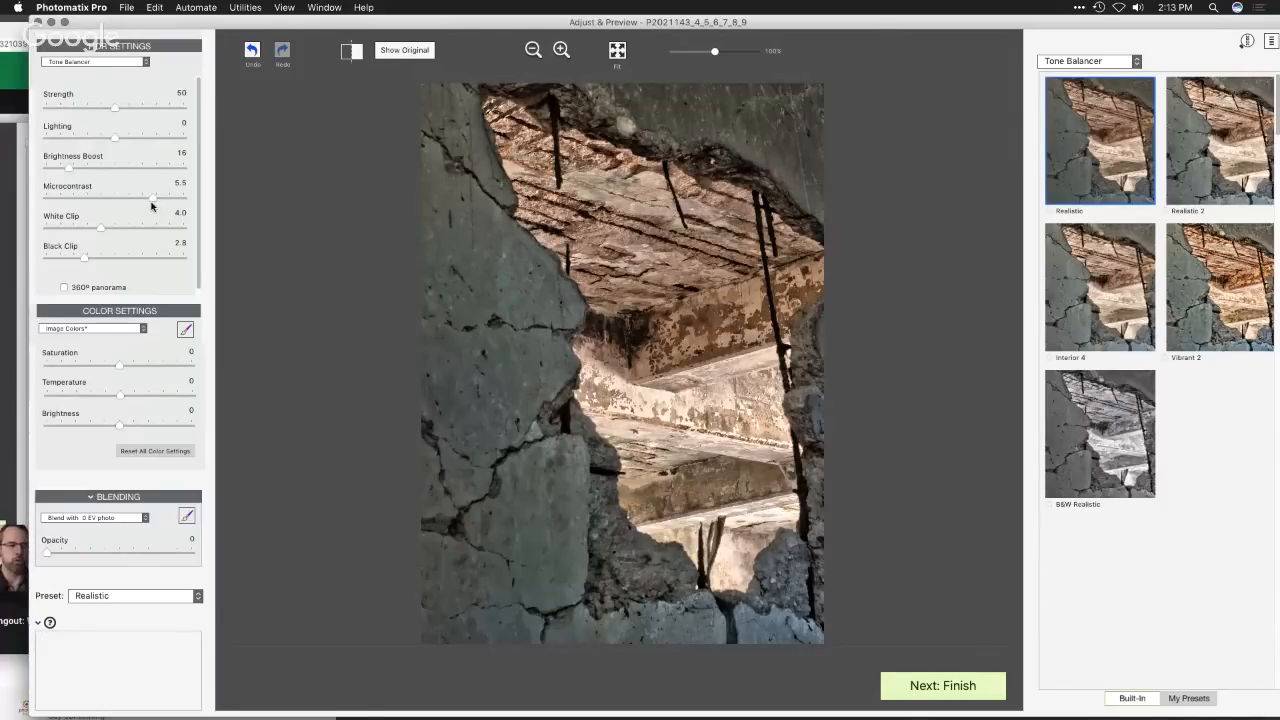
- Try Details Enhancer with Strength 94, Tone Compression 0.5 and Detail Contrast 8.7, and Contrast Optimizer with Strength 83
{"action": "mouse_move", "coordinate": [180, 121]}
{"action": "left_click", "coordinate": [137, 62]}
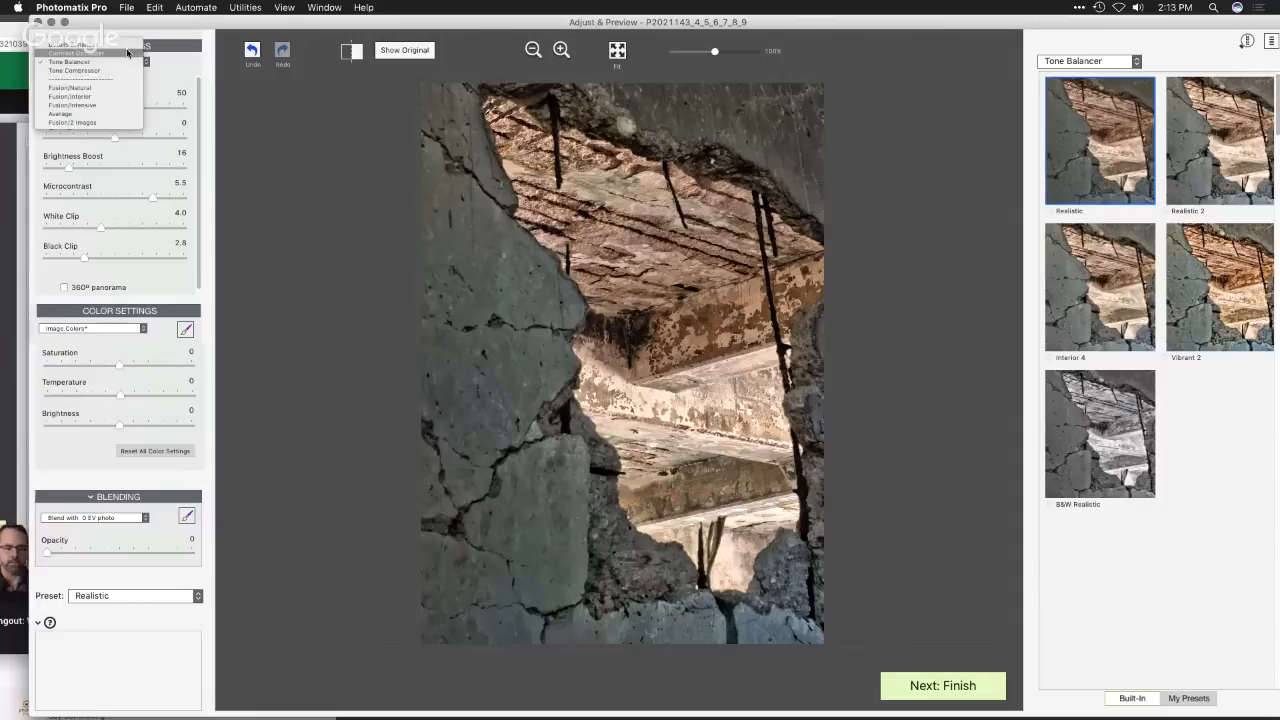
{"action": "left_click", "coordinate": [122, 44]}
{"action": "mouse_move", "coordinate": [180, 112]}
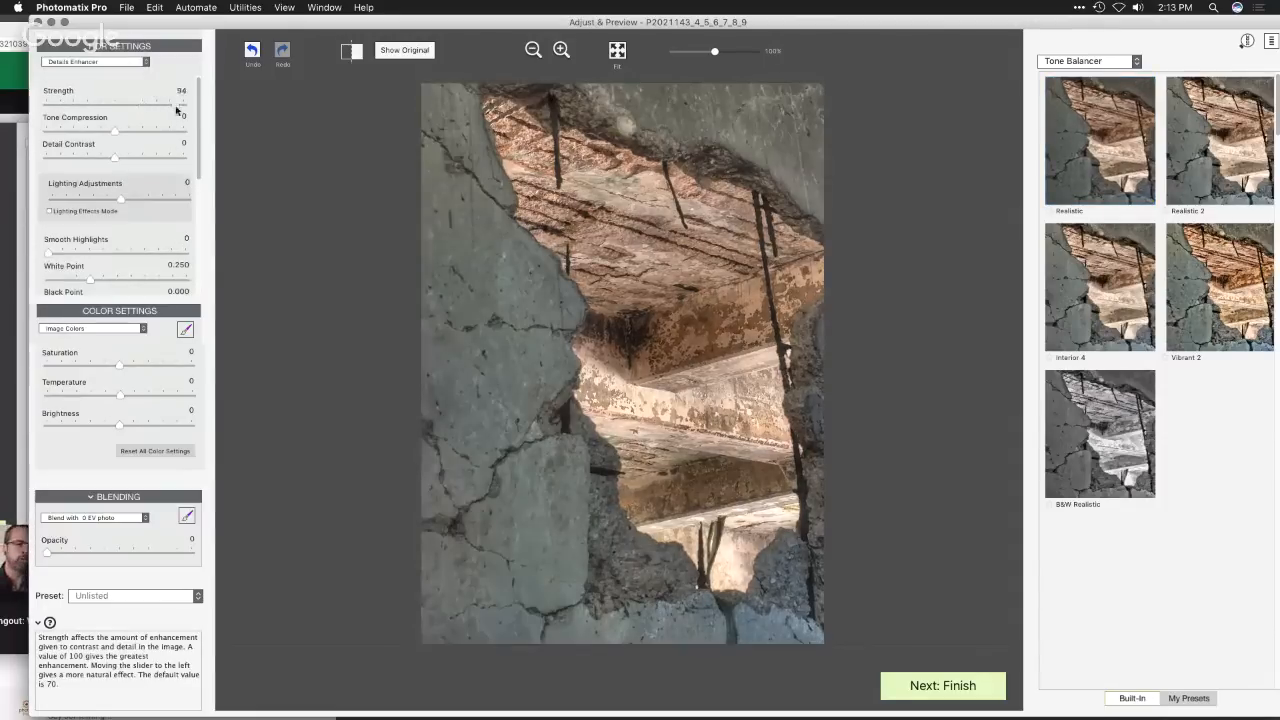
{"action": "left_click_drag", "start_coordinate": [163, 132], "coordinate": [178, 157]}
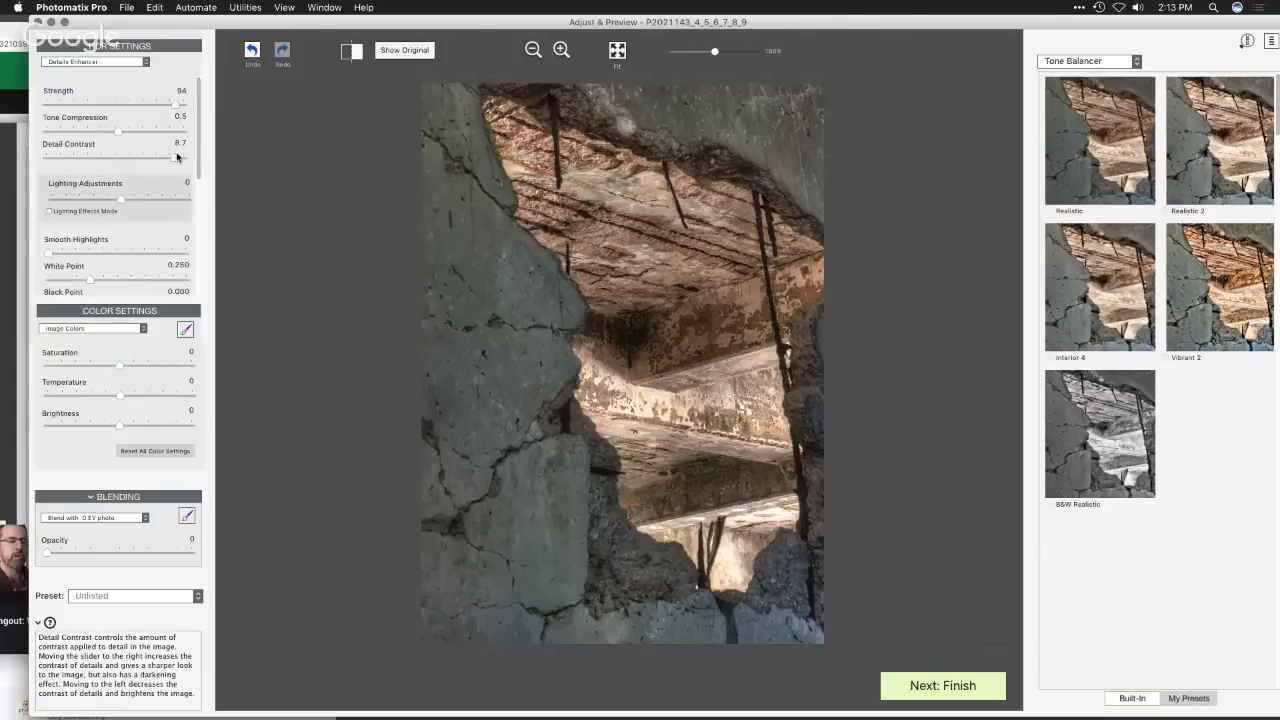
{"action": "left_click", "coordinate": [123, 63]}
{"action": "left_click", "coordinate": [123, 71]}
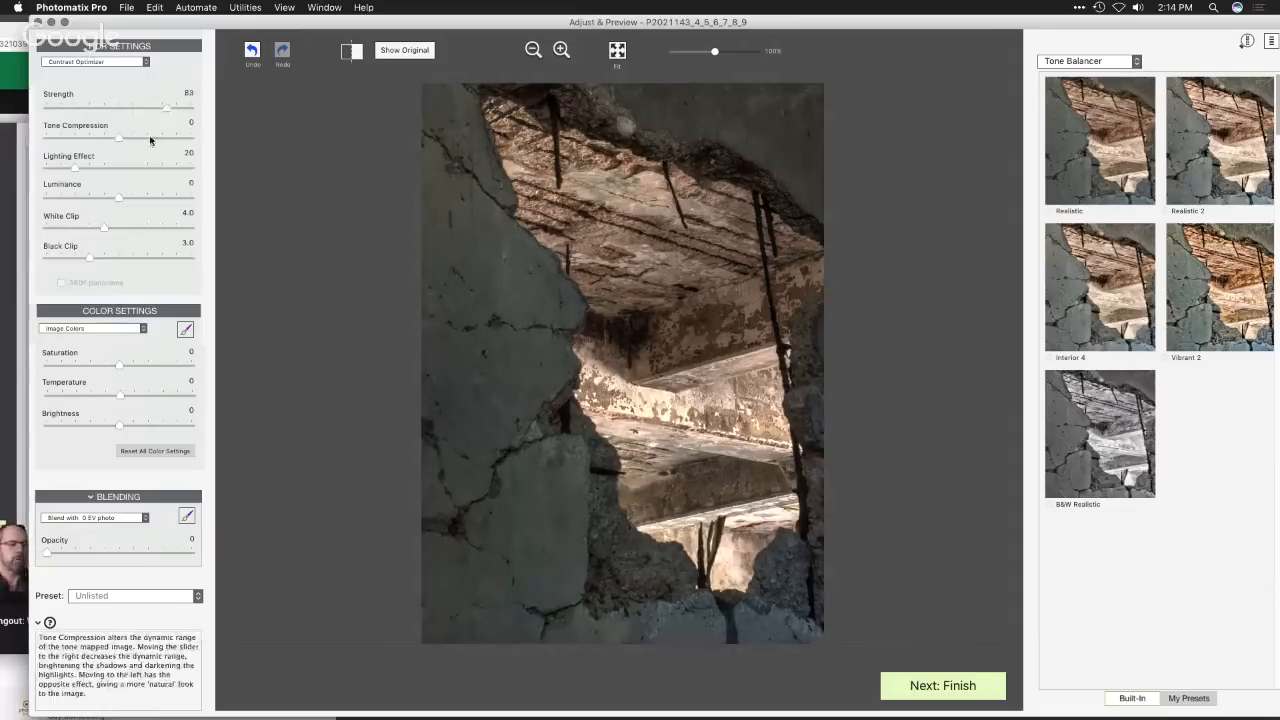
- Switch the HDR method back to Tone Balancer and set Black Clip to 1.0
{"action": "left_click", "coordinate": [122, 63]}
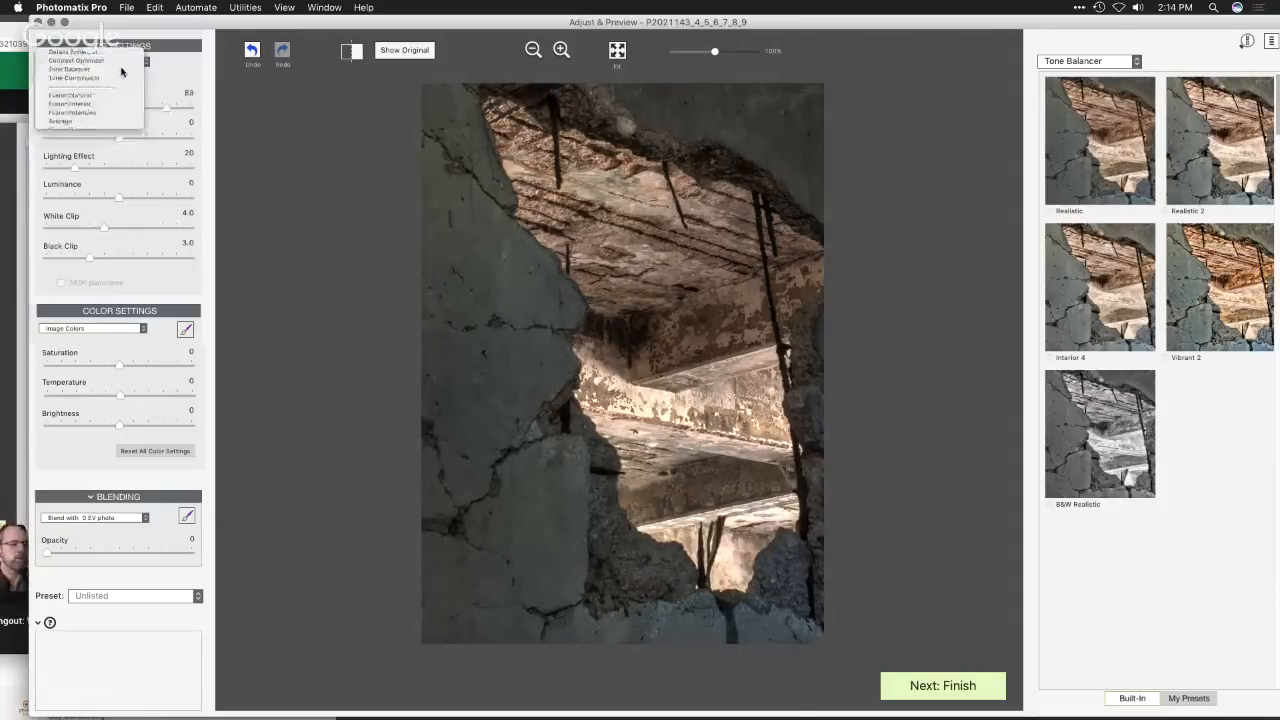
{"action": "left_click", "coordinate": [120, 70]}
{"action": "left_click_drag", "start_coordinate": [47, 258], "coordinate": [59, 257]}
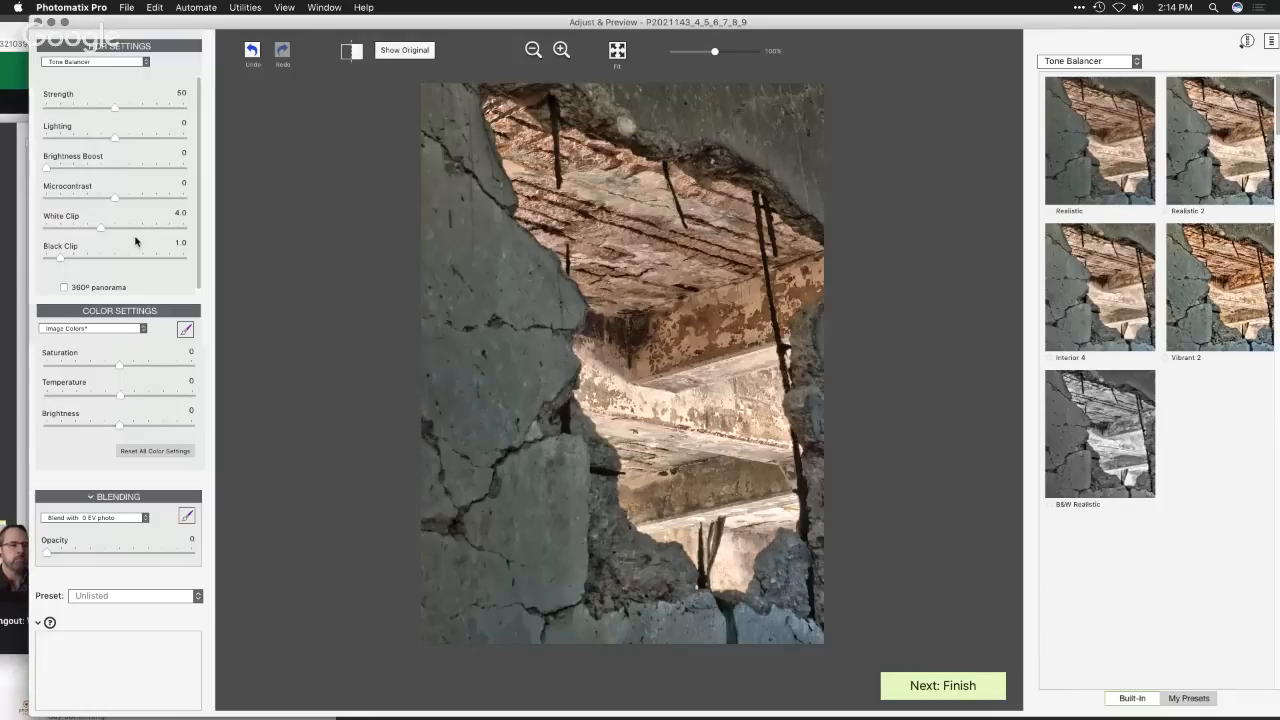
{"action": "mouse_move", "coordinate": [103, 22]}
{"action": "left_mouse_down"}
{"action": "mouse_move", "coordinate": [171, 20]}
{"action": "mouse_move", "coordinate": [101, 9]}
{"action": "left_mouse_up"}
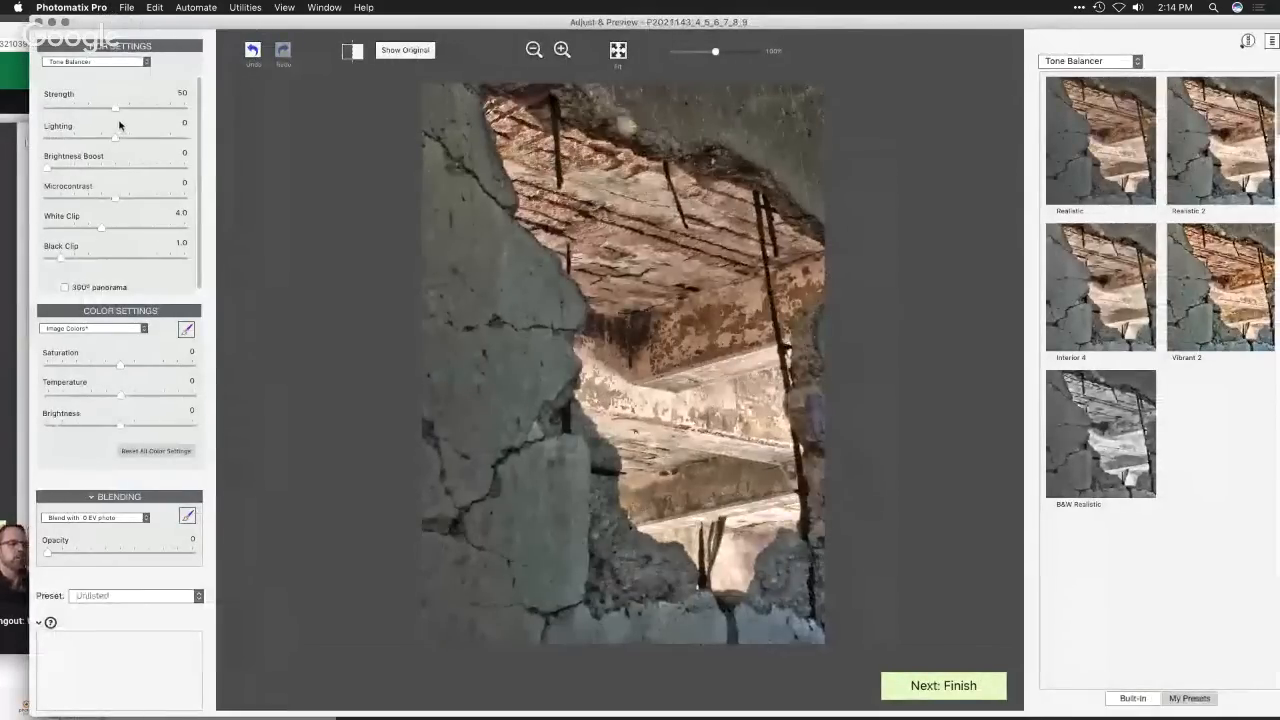
{"action": "mouse_move", "coordinate": [142, 174]}
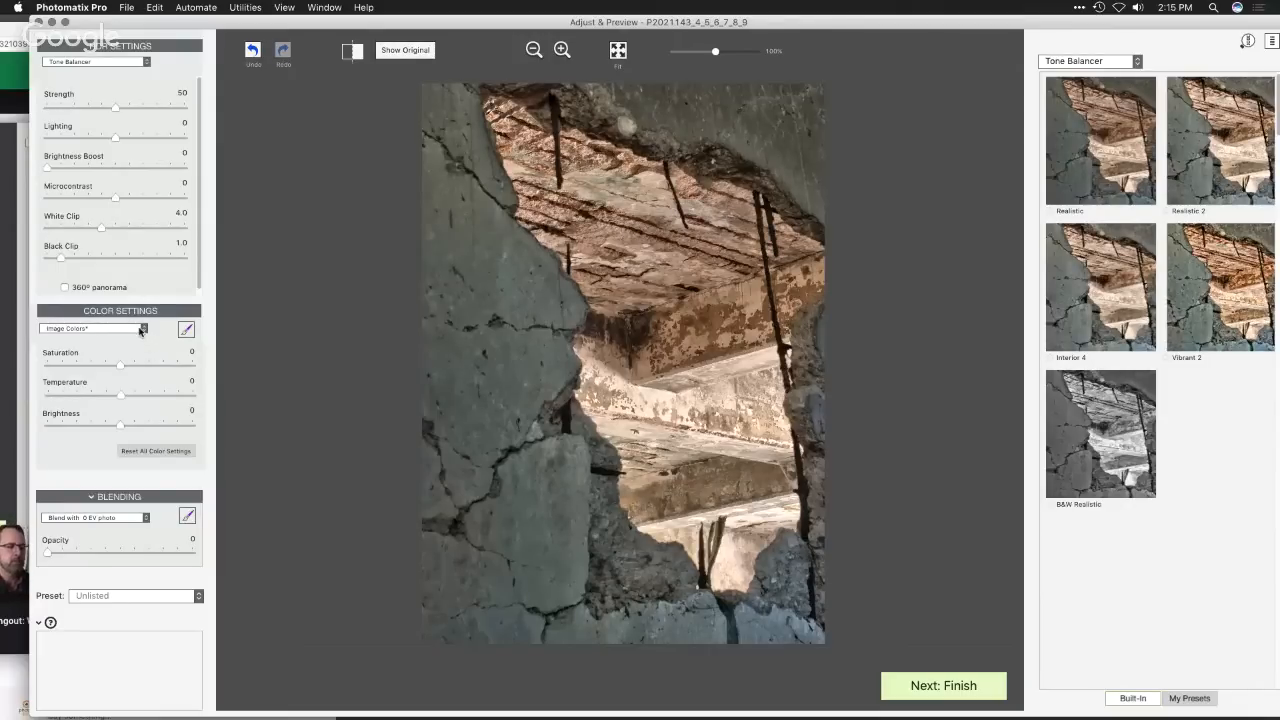
- In the color settings, raise the saturation of the oranges to 4.9 and of the blues to 5.3
{"action": "left_click", "coordinate": [141, 330]}
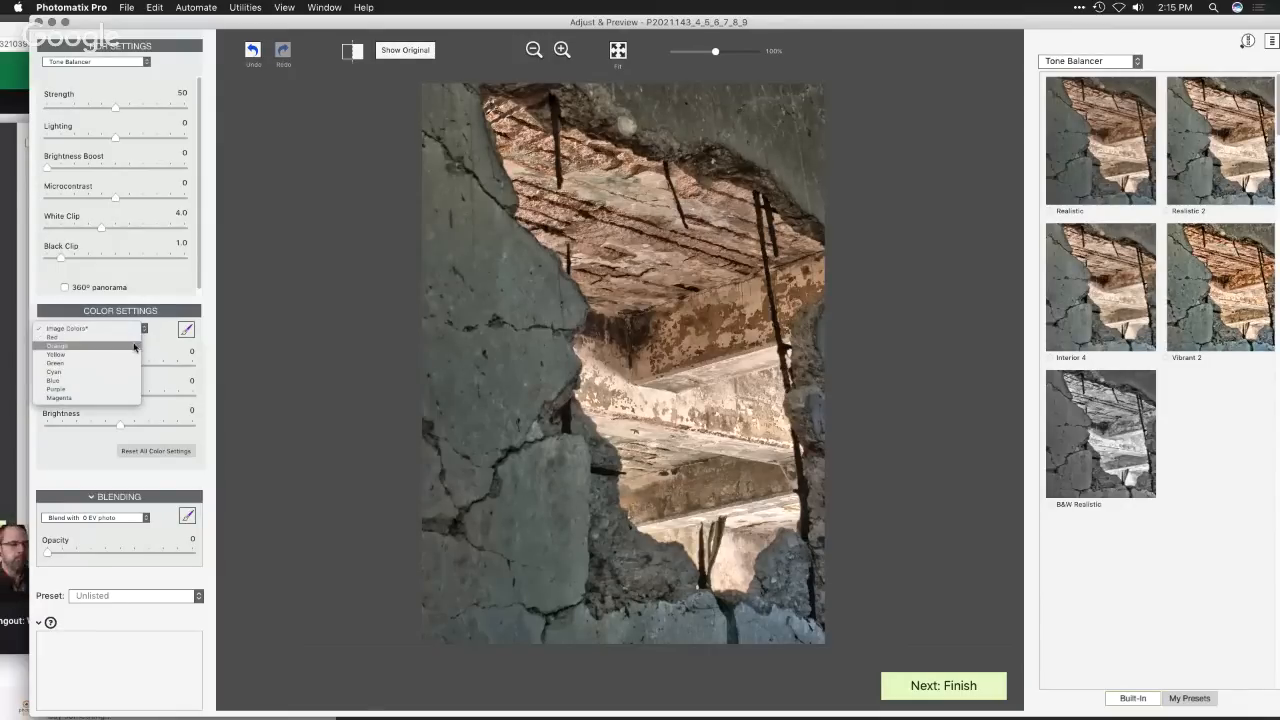
{"action": "left_click", "coordinate": [135, 346]}
{"action": "left_click_drag", "start_coordinate": [122, 372], "coordinate": [156, 377]}
{"action": "left_click", "coordinate": [126, 330]}
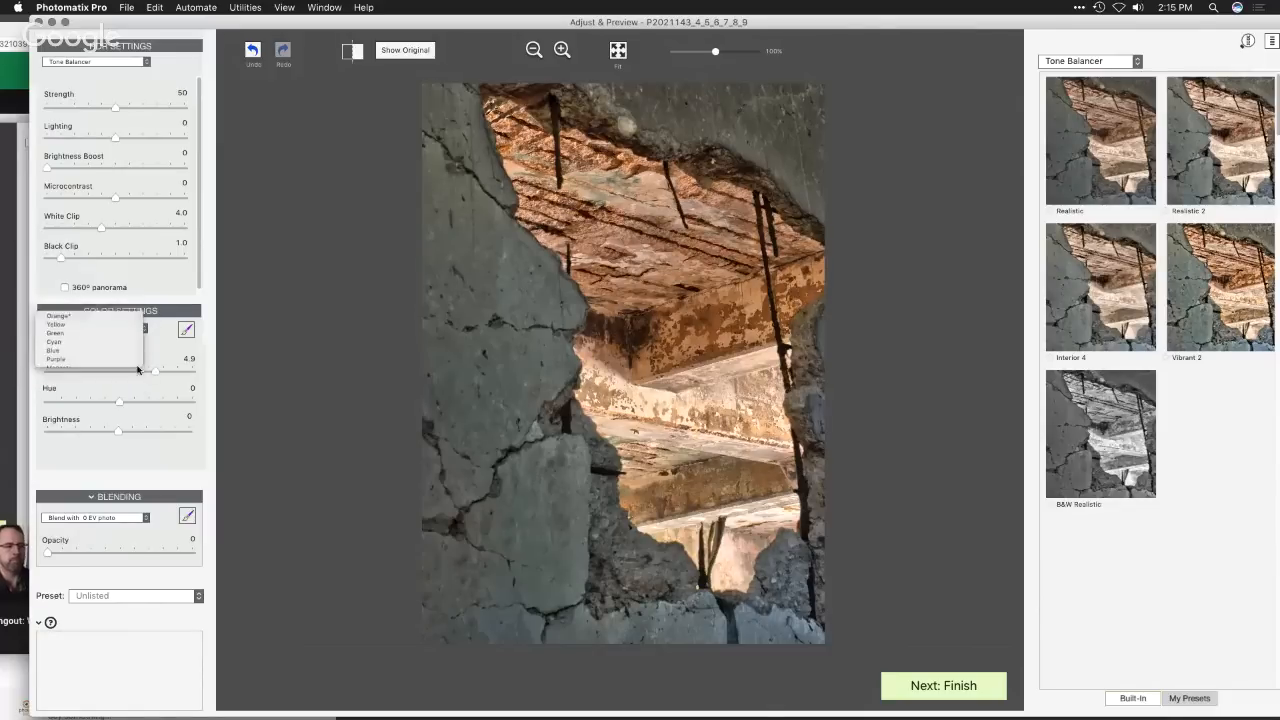
{"action": "left_click", "coordinate": [130, 351]}
{"action": "left_click_drag", "start_coordinate": [121, 372], "coordinate": [157, 372]}
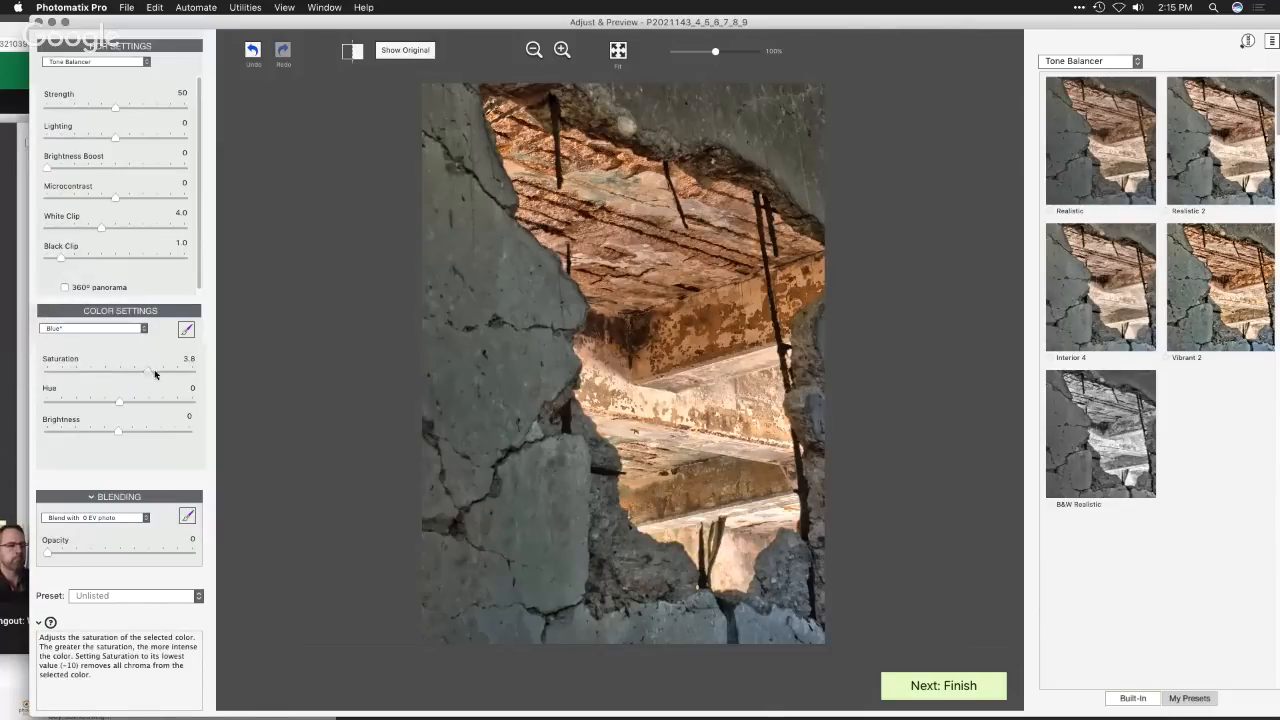
- In the color settings, lower the saturation of the cyans to -6.3 and their brightness to -8.0
{"action": "left_click", "coordinate": [121, 331]}
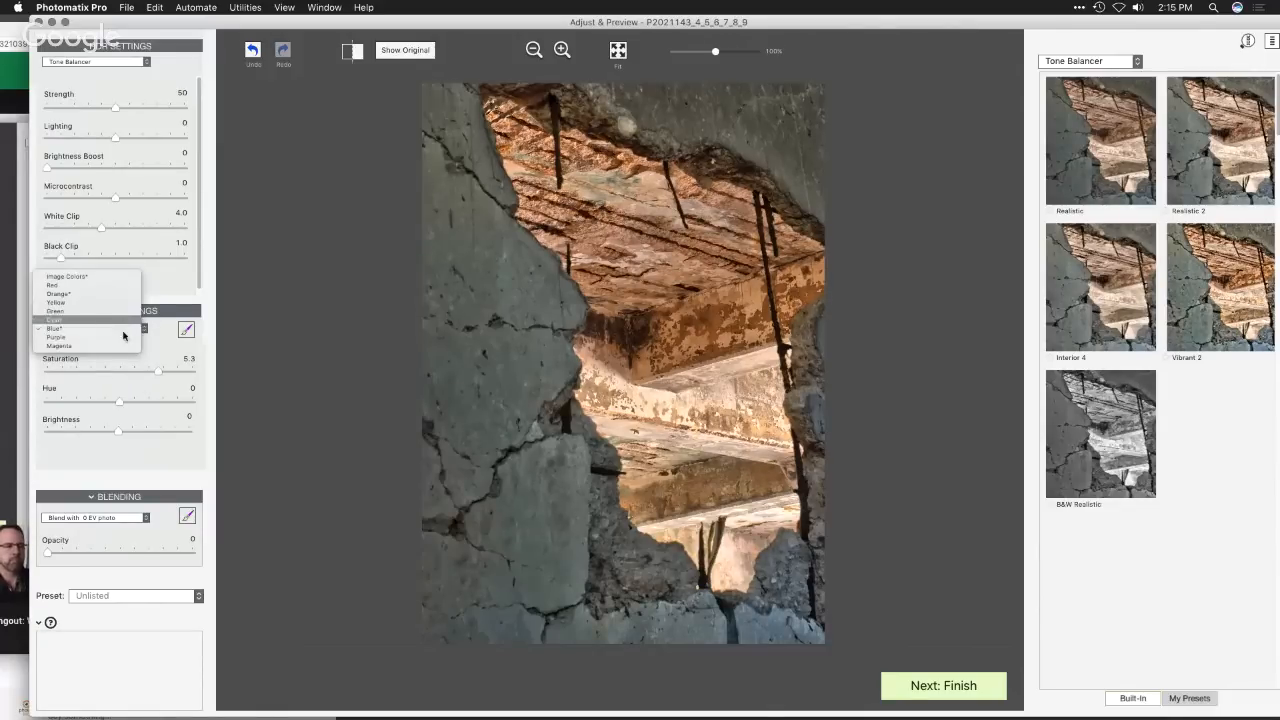
{"action": "left_click", "coordinate": [123, 321]}
{"action": "left_click_drag", "start_coordinate": [122, 371], "coordinate": [71, 371]}
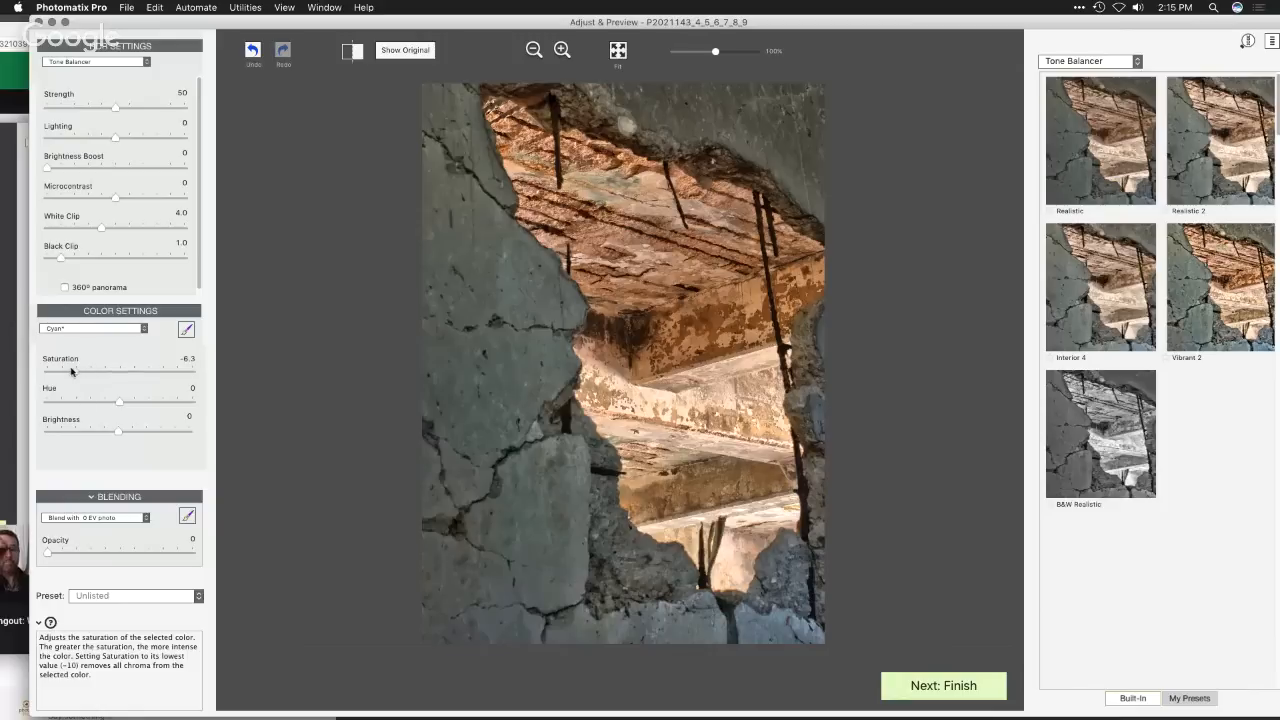
{"action": "left_click_drag", "start_coordinate": [116, 431], "coordinate": [56, 431]}
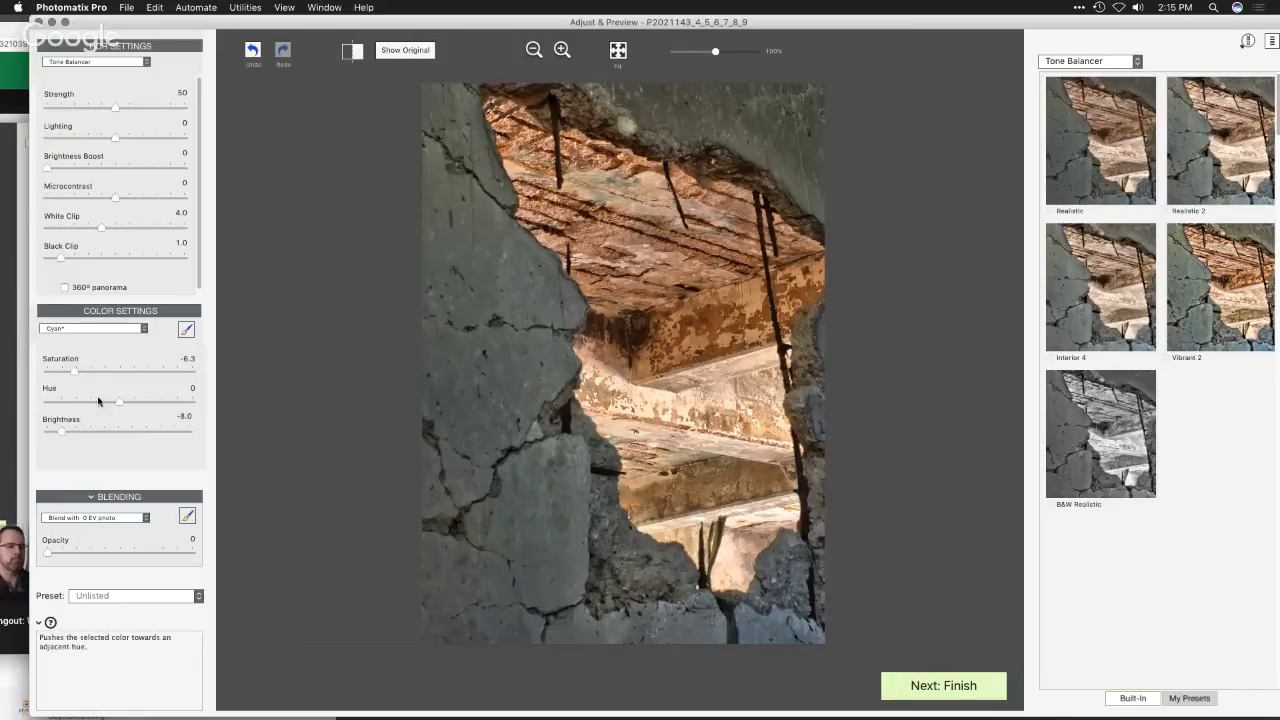
- Reduce the saturation of the yellows to -8.0 and of the reds to -1.4
{"action": "left_click", "coordinate": [126, 330]}
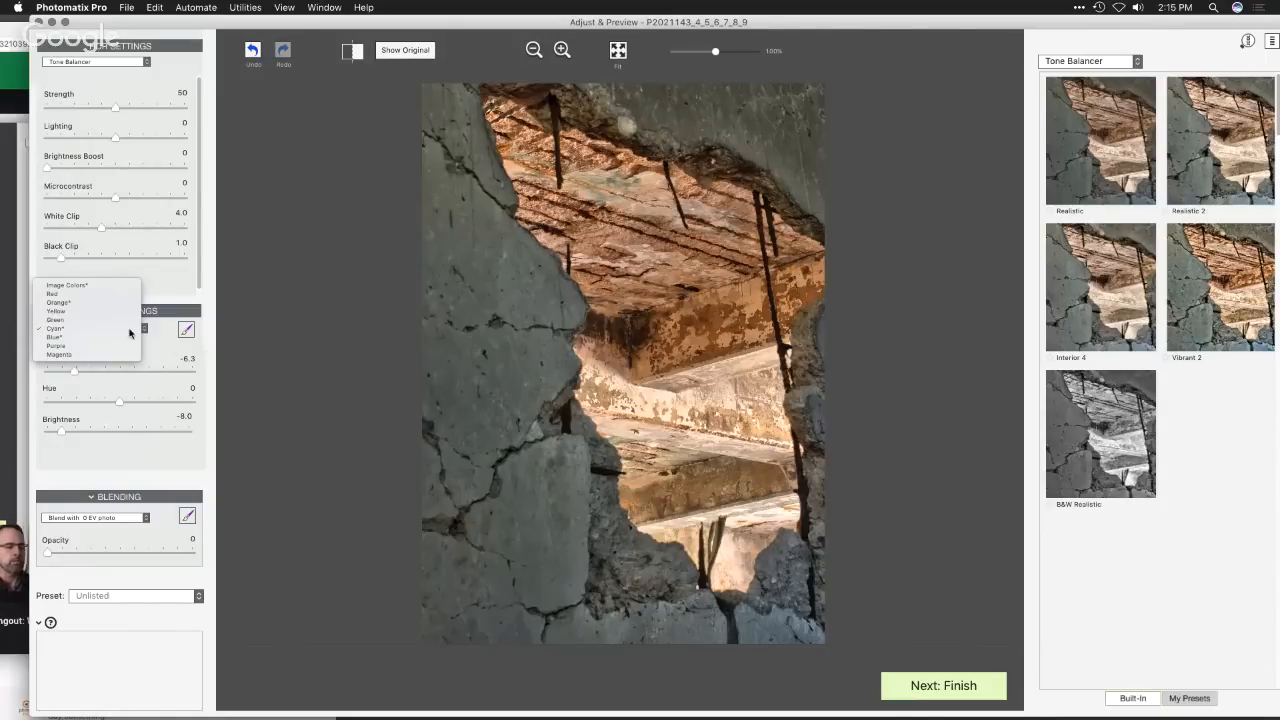
{"action": "left_click", "coordinate": [95, 312]}
{"action": "left_click_drag", "start_coordinate": [120, 374], "coordinate": [58, 382]}
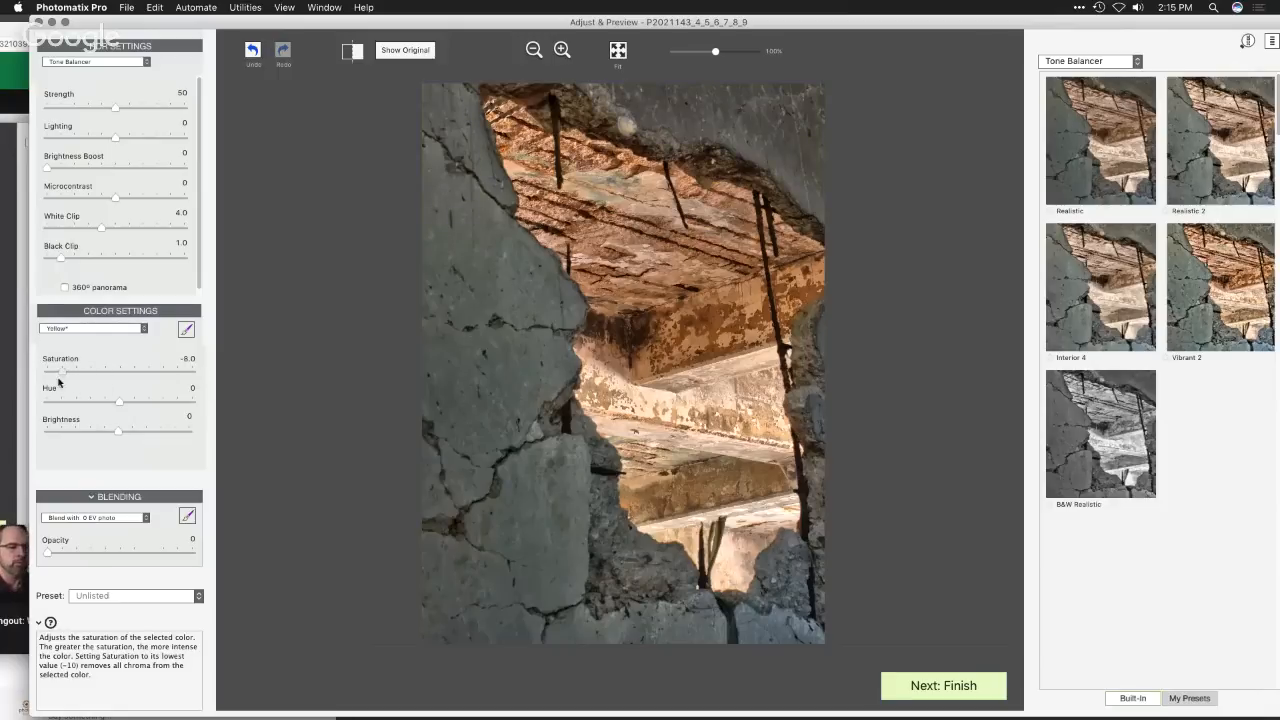
{"action": "left_click", "coordinate": [74, 329]}
{"action": "left_click", "coordinate": [71, 350]}
{"action": "mouse_move", "coordinate": [118, 376]}
{"action": "left_mouse_down"}
{"action": "mouse_move", "coordinate": [206, 384]}
{"action": "mouse_move", "coordinate": [111, 374]}
{"action": "left_mouse_up"}
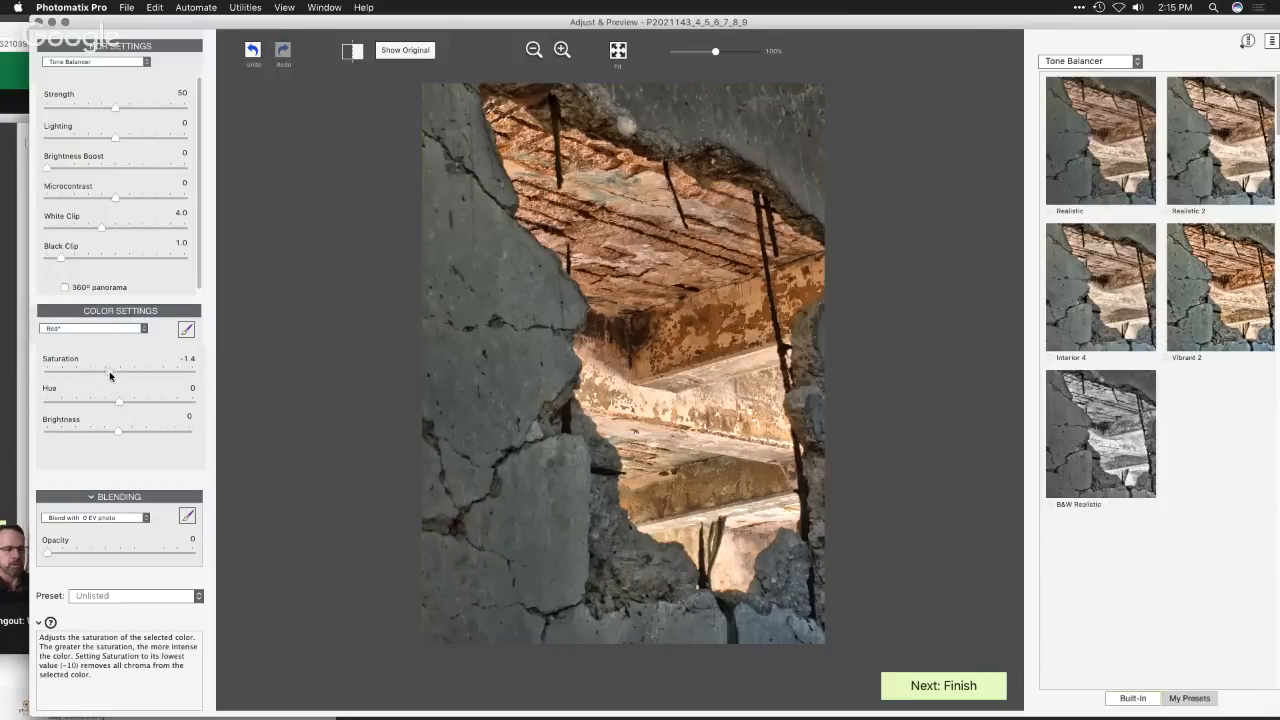
- Shift the hue of the oranges to 0.5
{"action": "left_click", "coordinate": [102, 330]}
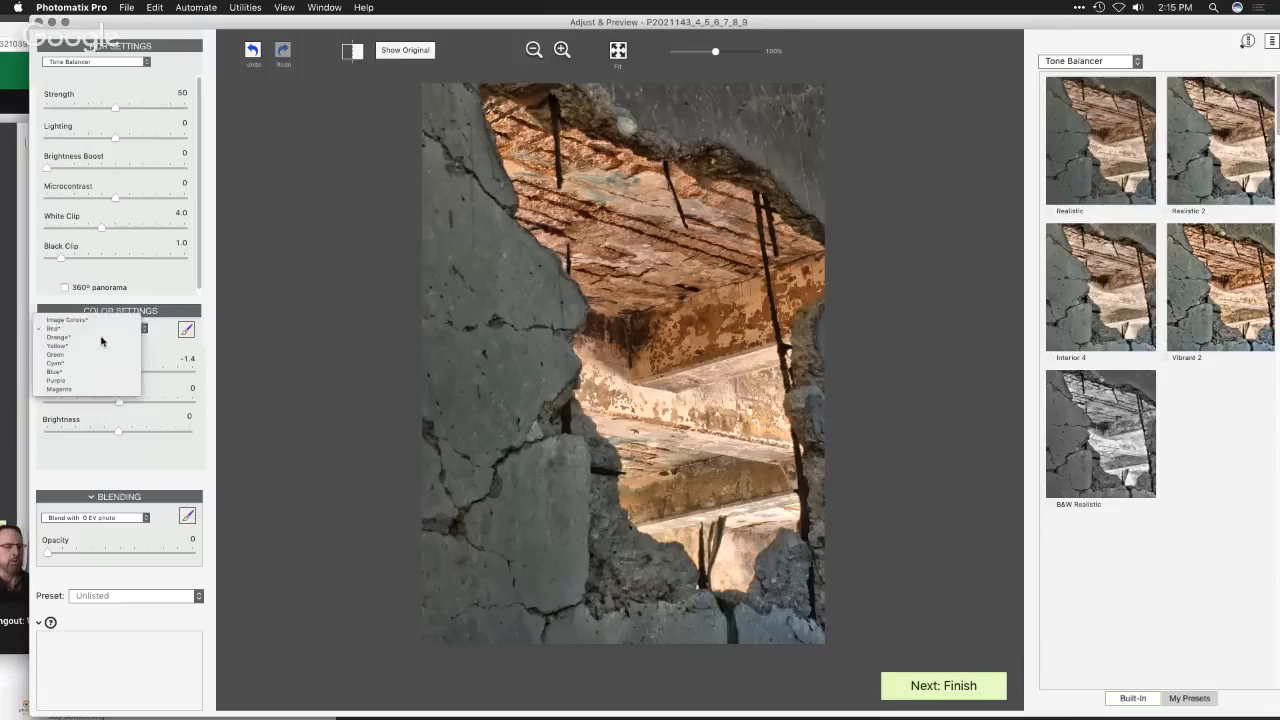
{"action": "left_click", "coordinate": [104, 337]}
{"action": "mouse_move", "coordinate": [117, 402]}
{"action": "left_mouse_down"}
{"action": "mouse_move", "coordinate": [60, 403]}
{"action": "mouse_move", "coordinate": [124, 407]}
{"action": "left_mouse_up"}
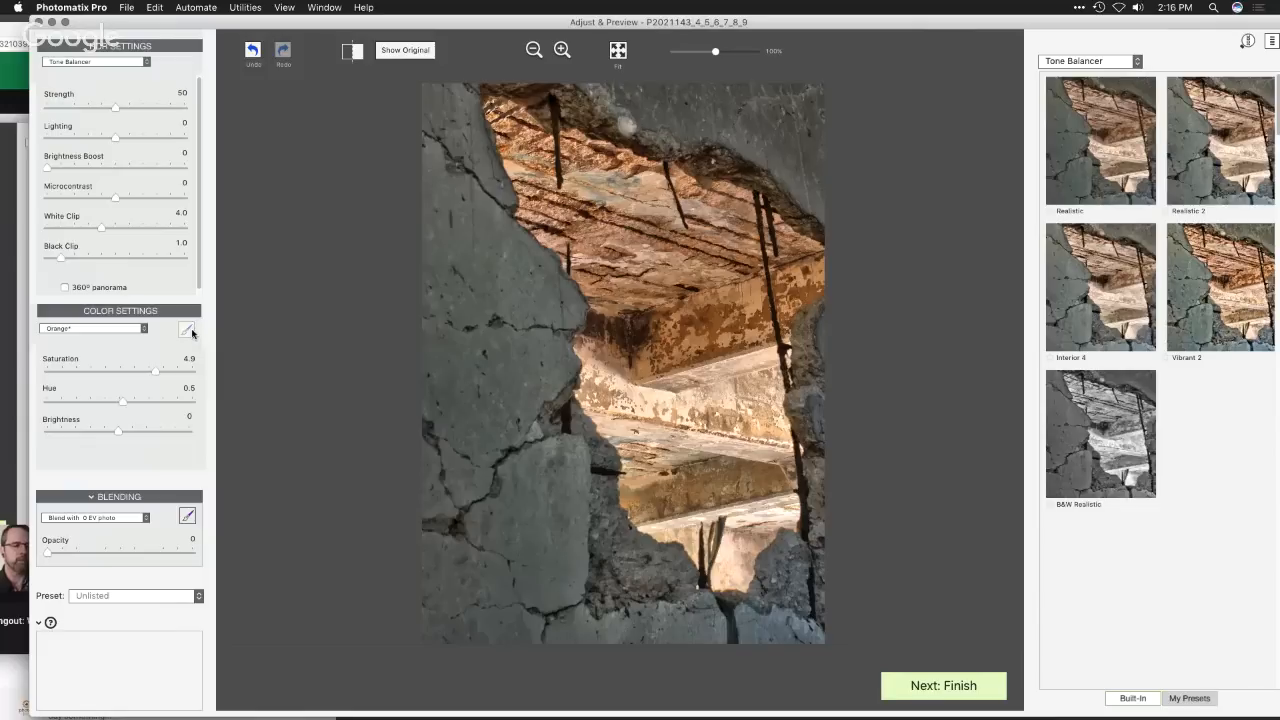
- Paint a local color selection over the concrete wall at the image's upper left with the color Brush Tool, then close it
{"action": "left_click", "coordinate": [187, 331]}
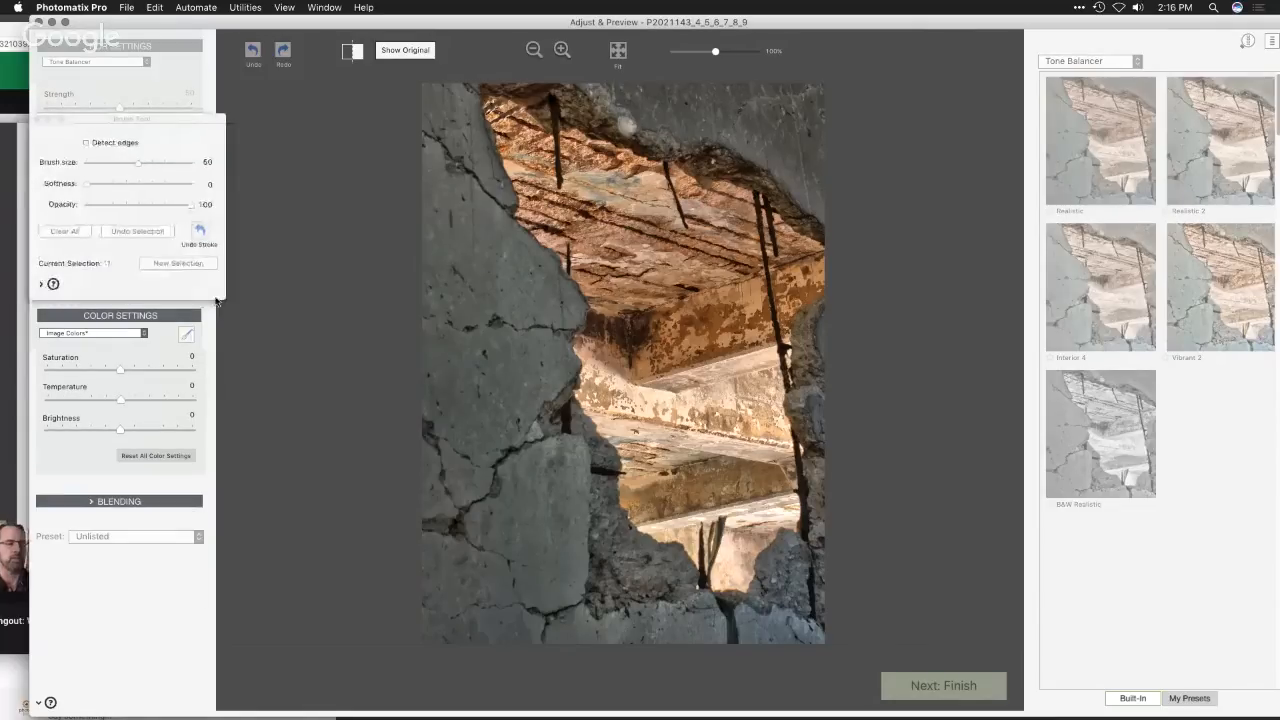
{"action": "left_click_drag", "start_coordinate": [482, 238], "coordinate": [458, 148]}
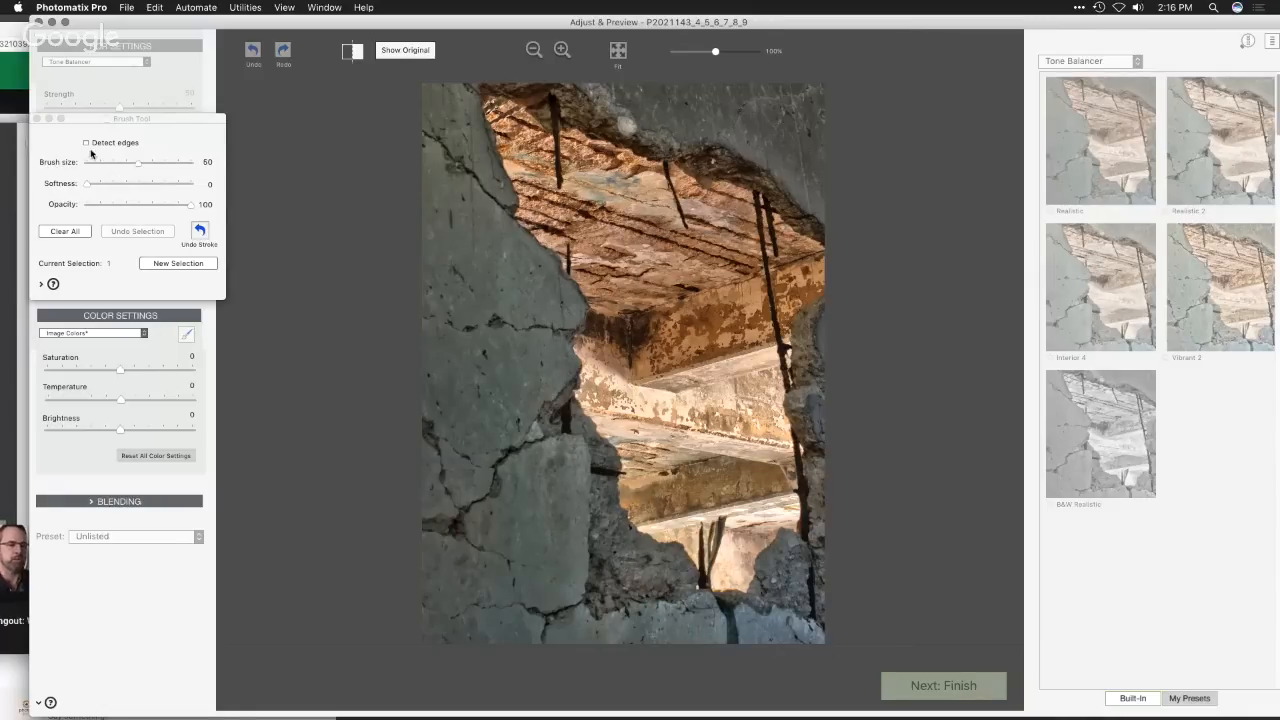
{"action": "left_click", "coordinate": [37, 119]}
- Set the saturation of the overall image colors to 1.3
{"action": "left_click_drag", "start_coordinate": [121, 370], "coordinate": [129, 374]}
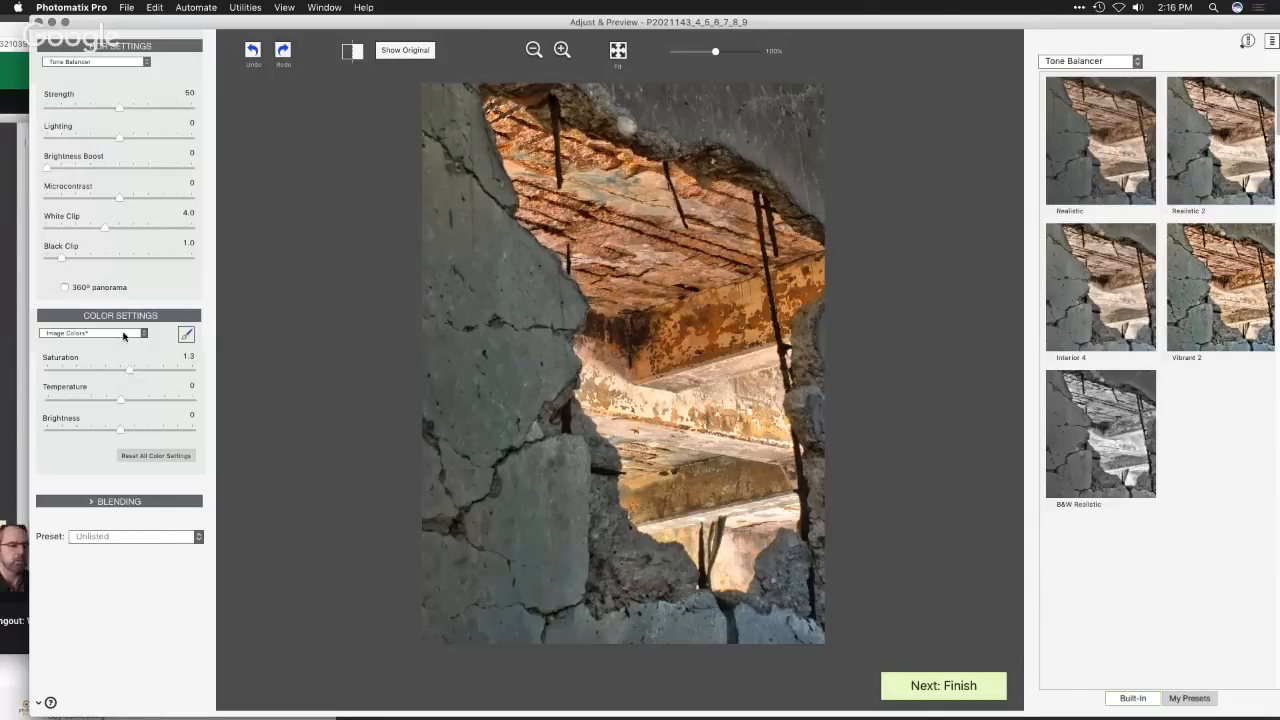
{"action": "left_click", "coordinate": [185, 338]}
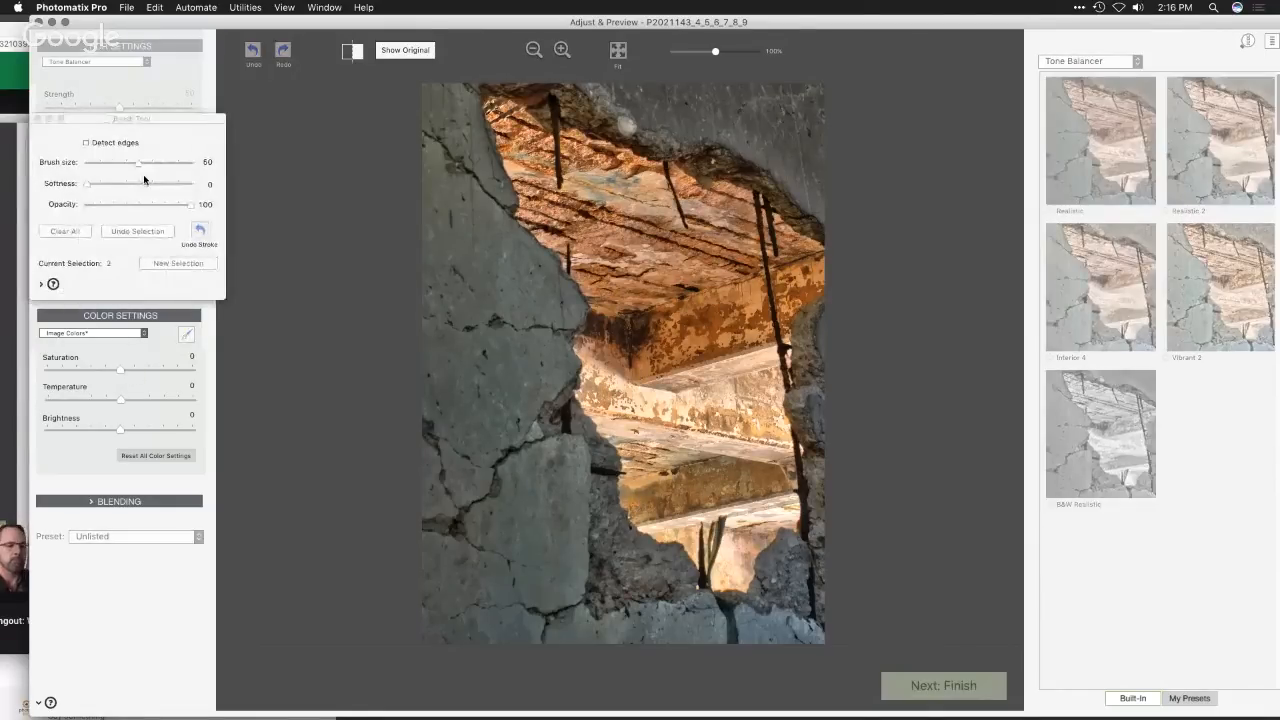
{"action": "left_click", "coordinate": [37, 119]}
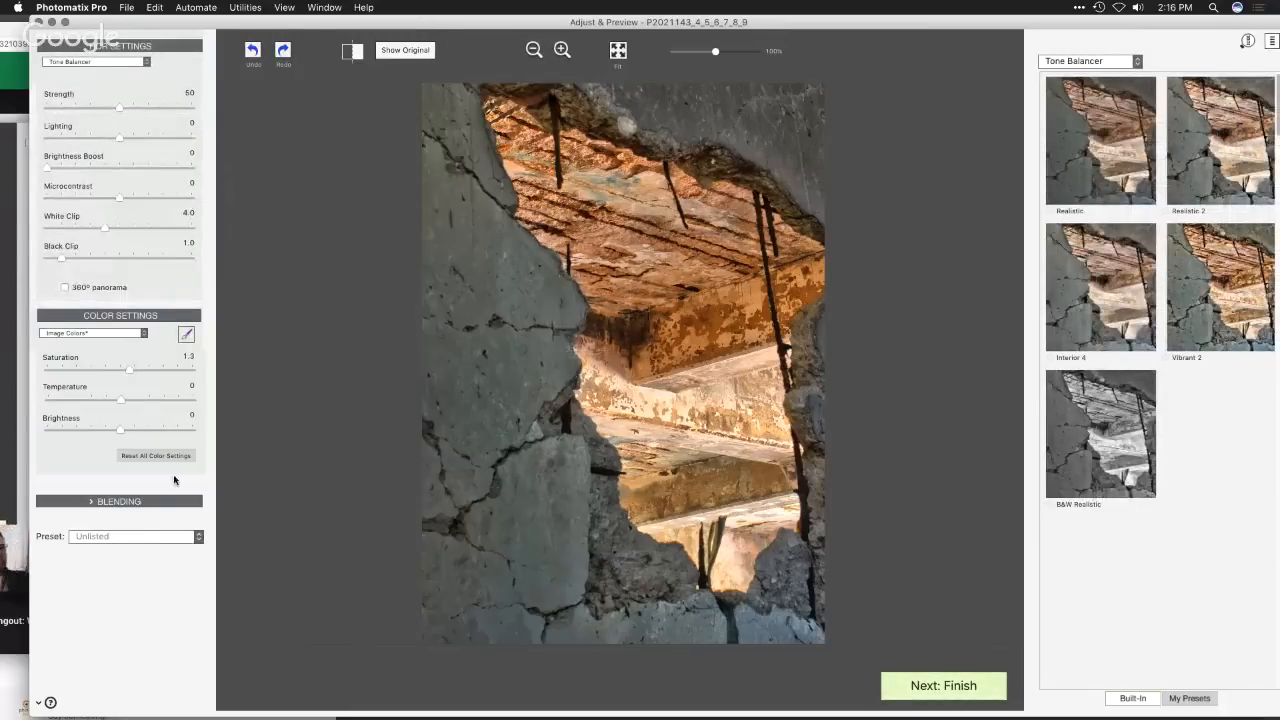
- Expand the blending settings and blend the image with the -1 2/3 EV photo at an opacity of 26
{"action": "left_click", "coordinate": [91, 503]}
{"action": "left_click", "coordinate": [137, 521]}
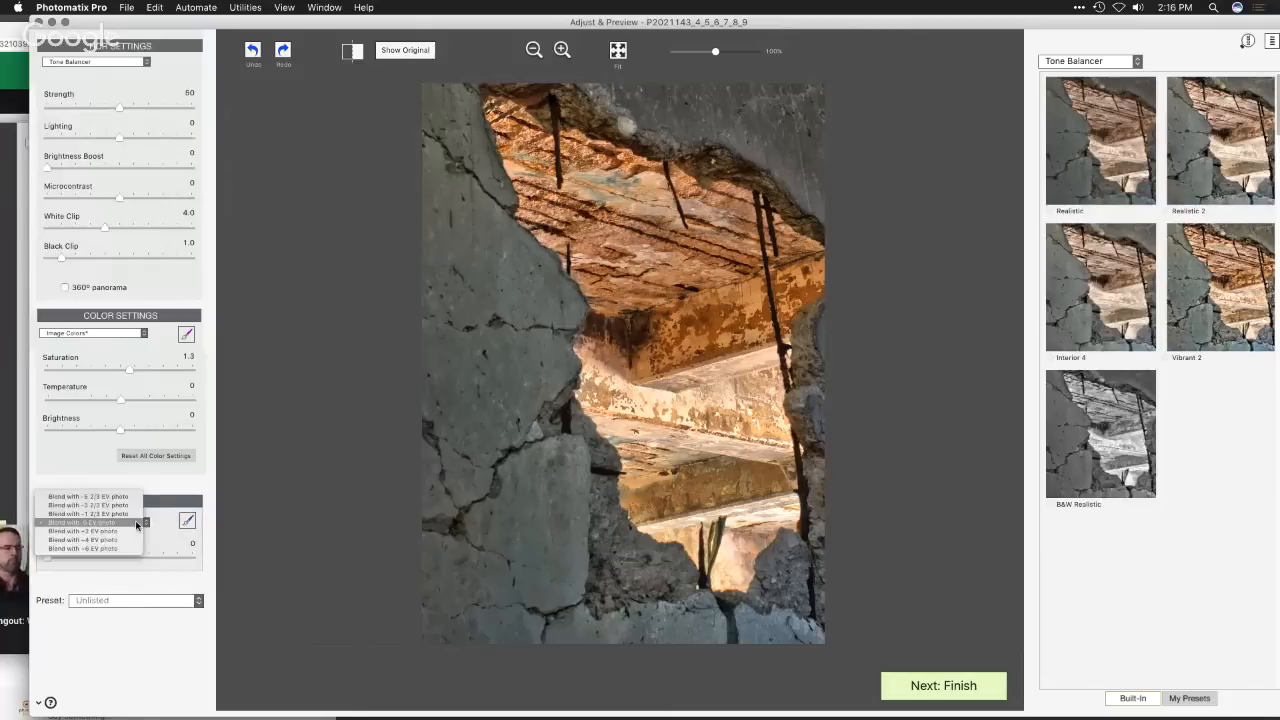
{"action": "left_click", "coordinate": [127, 504]}
{"action": "left_click_drag", "start_coordinate": [51, 558], "coordinate": [78, 563]}
{"action": "left_click", "coordinate": [97, 523]}
{"action": "left_click", "coordinate": [95, 532]}
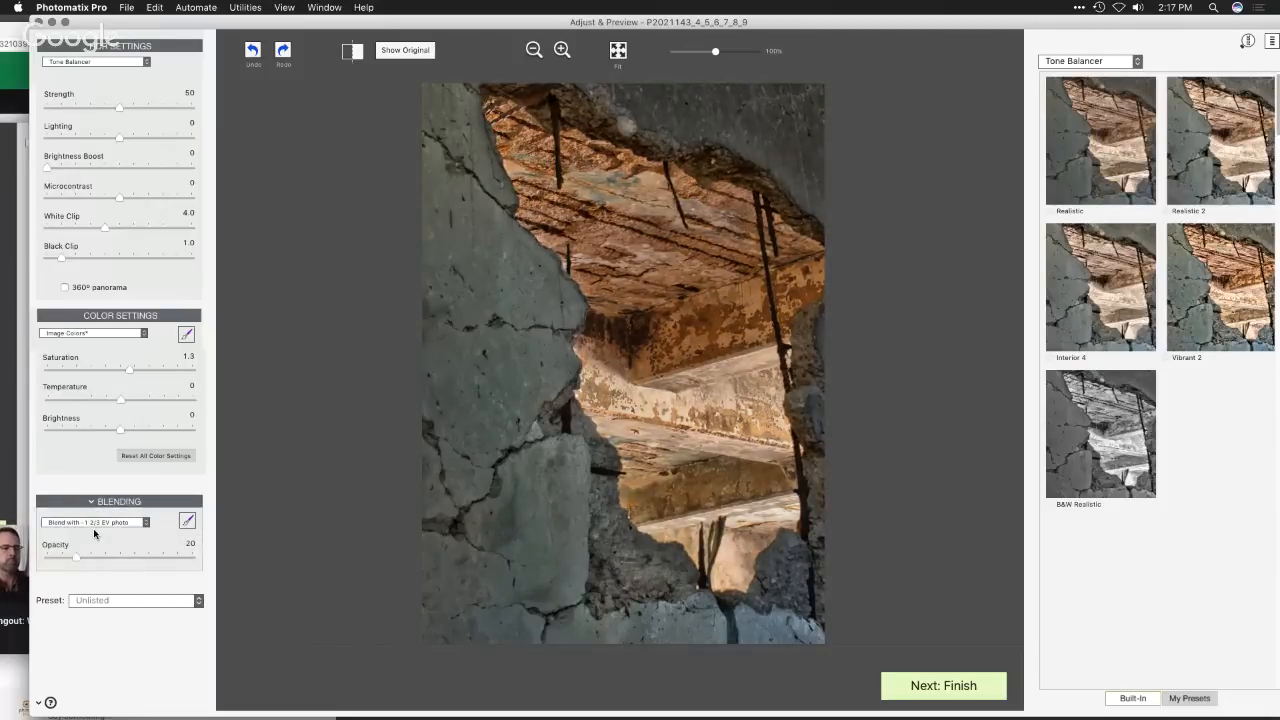
{"action": "left_click_drag", "start_coordinate": [78, 560], "coordinate": [86, 562]}
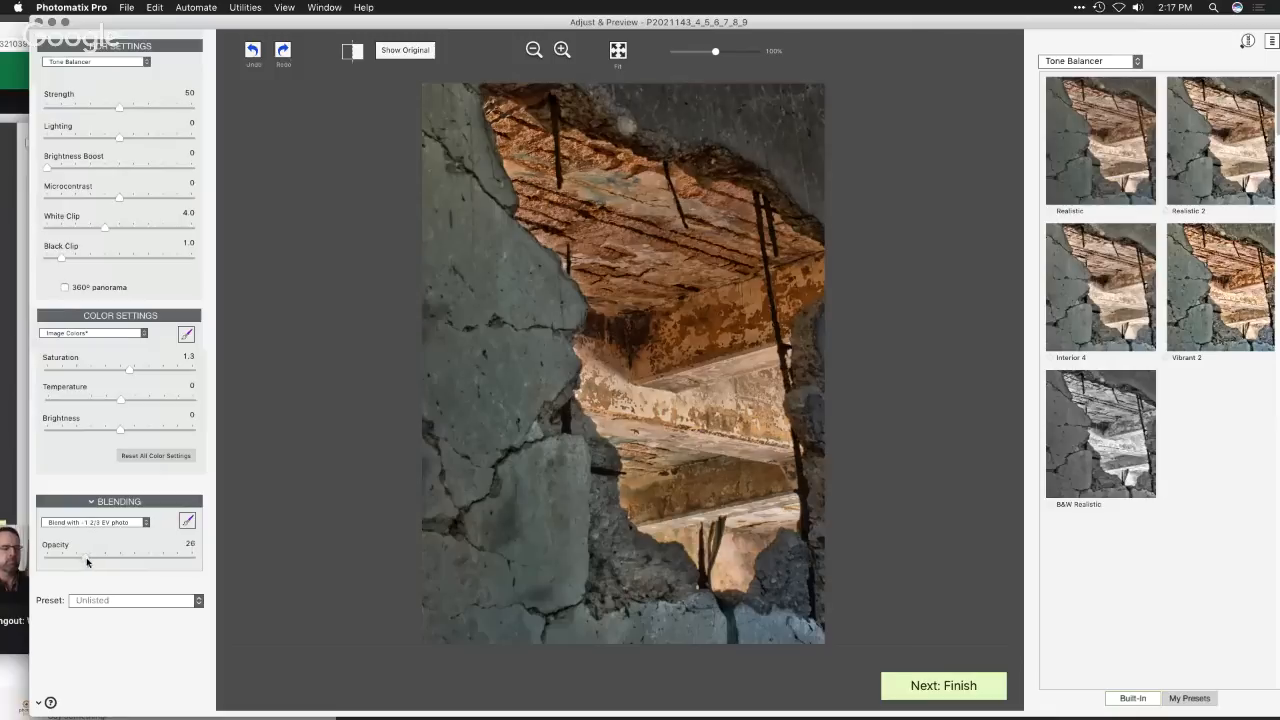
- Brush the 0 EV photo at opacity 50 onto the concrete along the left and lower edges, raising the brush softness to 62
{"action": "left_click", "coordinate": [186, 523]}
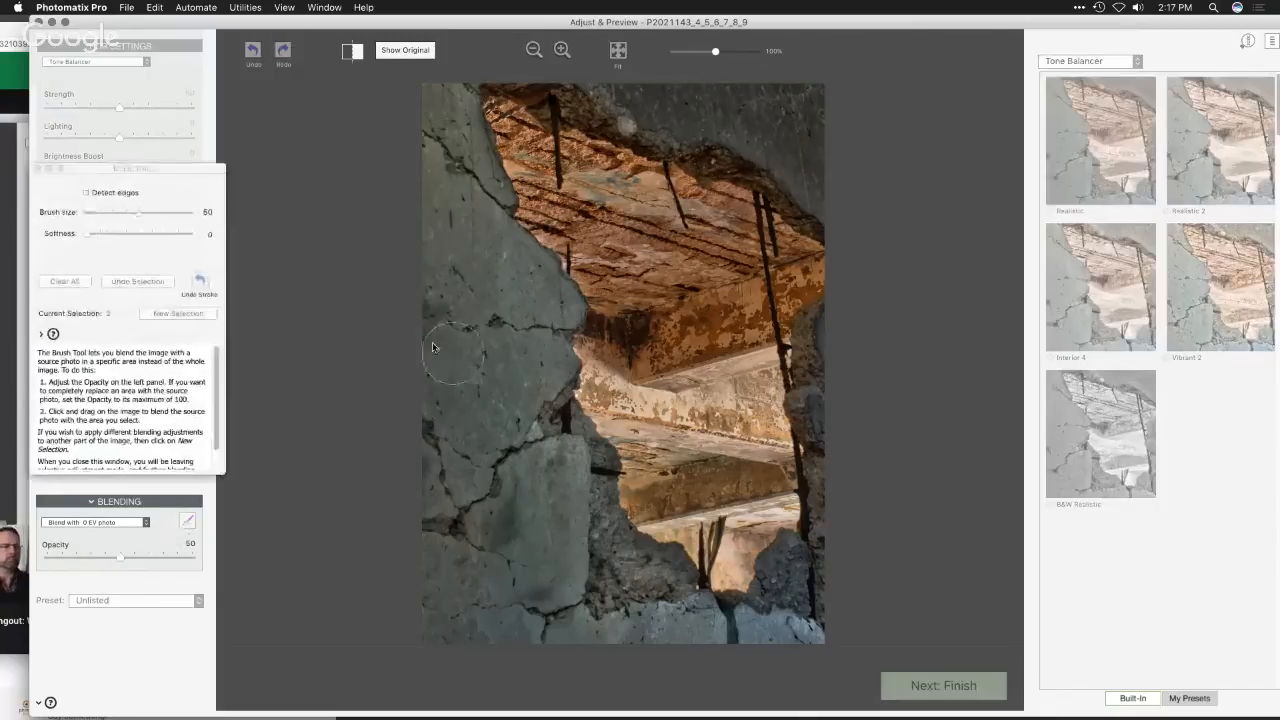
{"action": "mouse_move", "coordinate": [433, 347]}
{"action": "left_mouse_down"}
{"action": "mouse_move", "coordinate": [442, 407]}
{"action": "mouse_move", "coordinate": [482, 422]}
{"action": "mouse_move", "coordinate": [518, 396]}
{"action": "mouse_move", "coordinate": [522, 350]}
{"action": "mouse_move", "coordinate": [543, 374]}
{"action": "mouse_move", "coordinate": [514, 319]}
{"action": "mouse_move", "coordinate": [446, 331]}
{"action": "mouse_move", "coordinate": [430, 170]}
{"action": "mouse_move", "coordinate": [552, 313]}
{"action": "mouse_move", "coordinate": [428, 108]}
{"action": "left_mouse_up"}
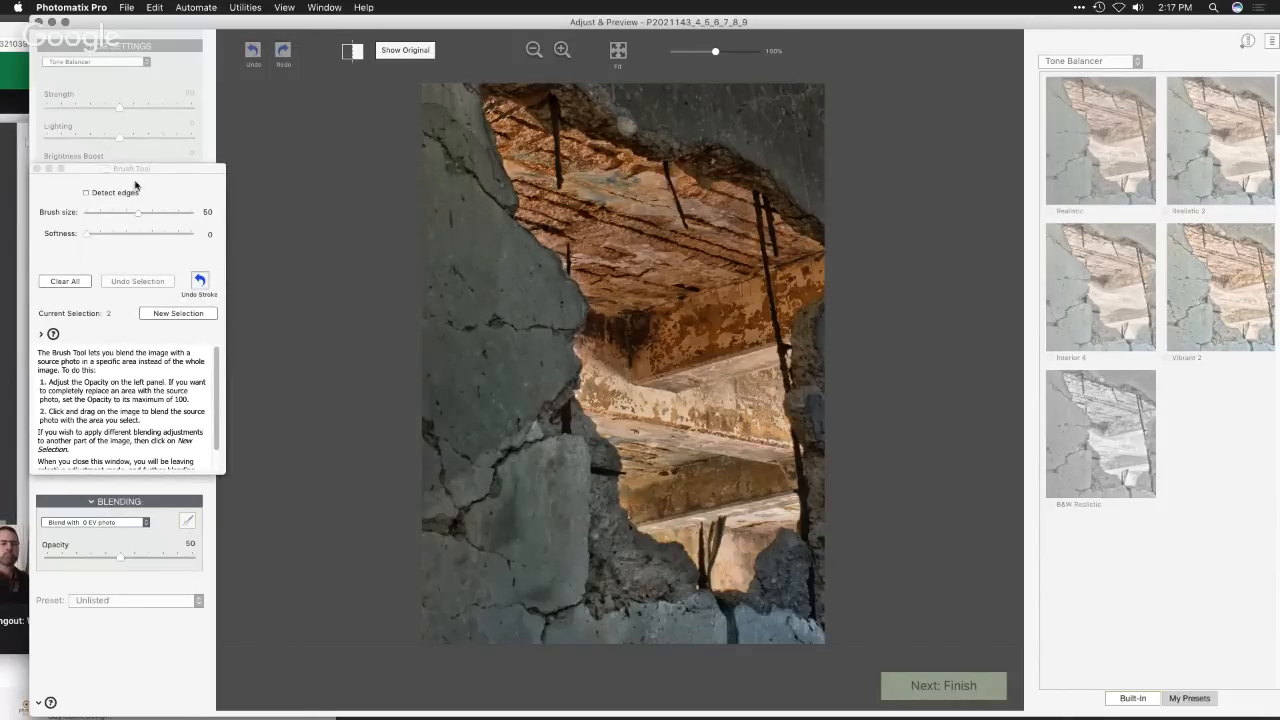
{"action": "left_click_drag", "start_coordinate": [91, 234], "coordinate": [152, 234]}
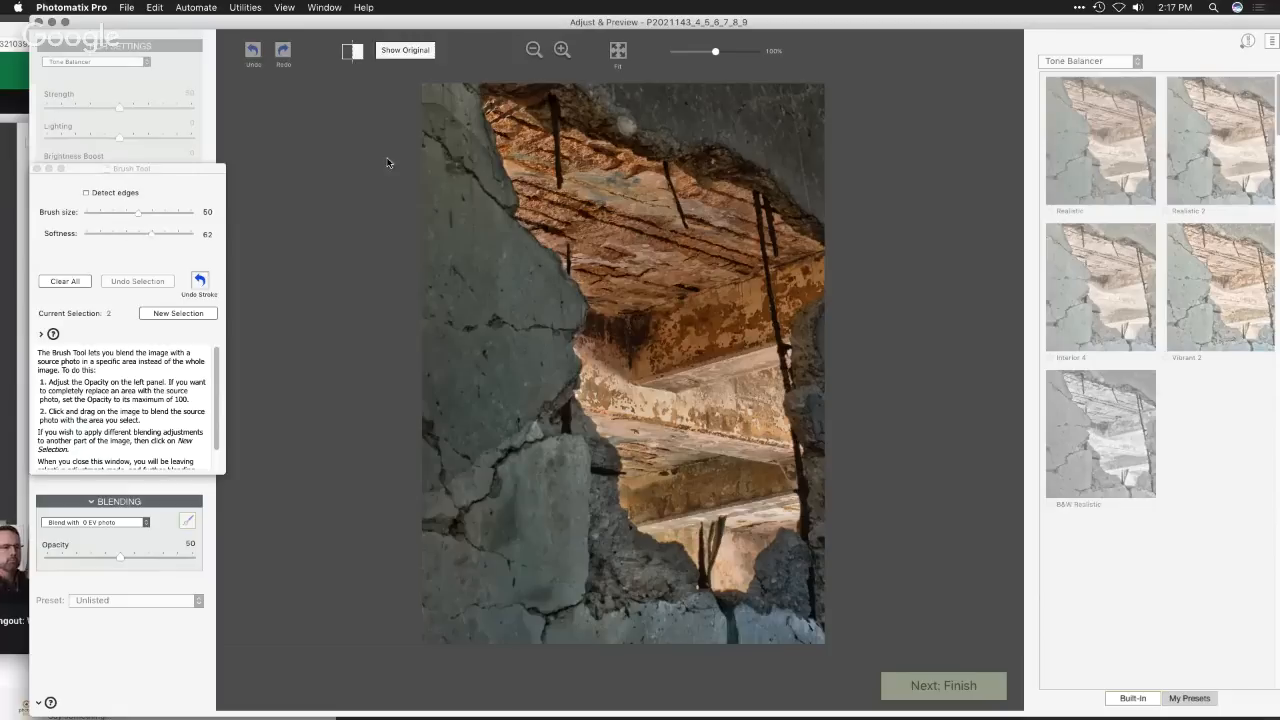
{"action": "mouse_move", "coordinate": [473, 427]}
{"action": "left_mouse_down"}
{"action": "mouse_move", "coordinate": [435, 590]}
{"action": "mouse_move", "coordinate": [473, 613]}
{"action": "mouse_move", "coordinate": [535, 500]}
{"action": "mouse_move", "coordinate": [508, 420]}
{"action": "mouse_move", "coordinate": [553, 454]}
{"action": "mouse_move", "coordinate": [546, 628]}
{"action": "mouse_move", "coordinate": [686, 631]}
{"action": "mouse_move", "coordinate": [710, 615]}
{"action": "mouse_move", "coordinate": [601, 552]}
{"action": "left_mouse_up"}
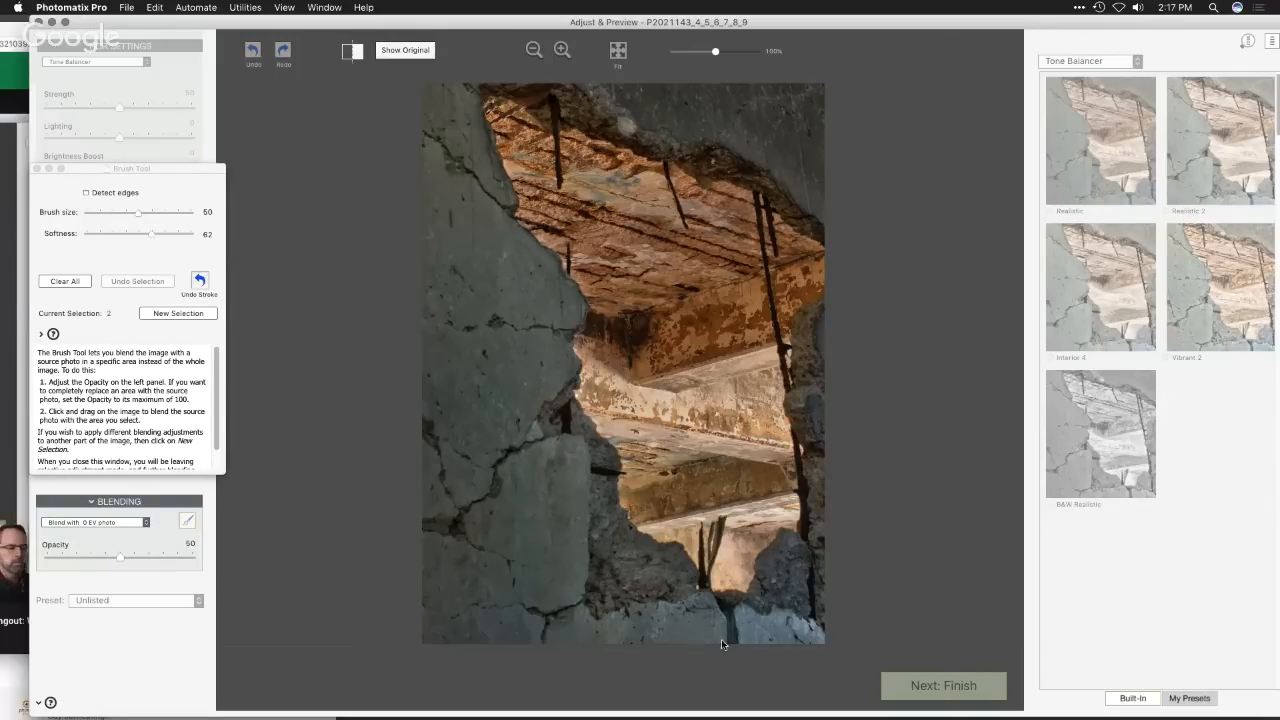
{"action": "mouse_move", "coordinate": [730, 641]}
{"action": "left_mouse_down"}
{"action": "mouse_move", "coordinate": [812, 632]}
{"action": "mouse_move", "coordinate": [791, 563]}
{"action": "mouse_move", "coordinate": [784, 580]}
{"action": "left_mouse_up"}
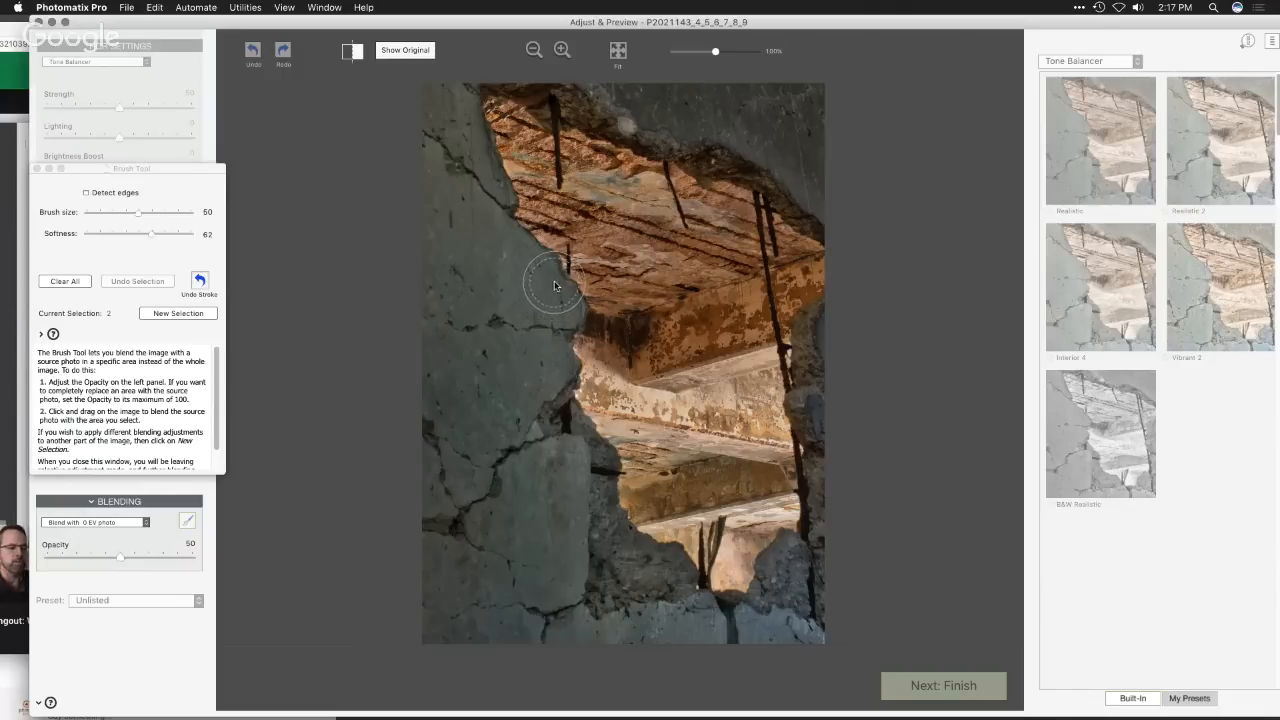
{"action": "left_click", "coordinate": [36, 168]}
- Set the opacity of the overall photo blend to 30 and finish the adjustments to render the image
{"action": "left_click_drag", "start_coordinate": [87, 558], "coordinate": [97, 561]}
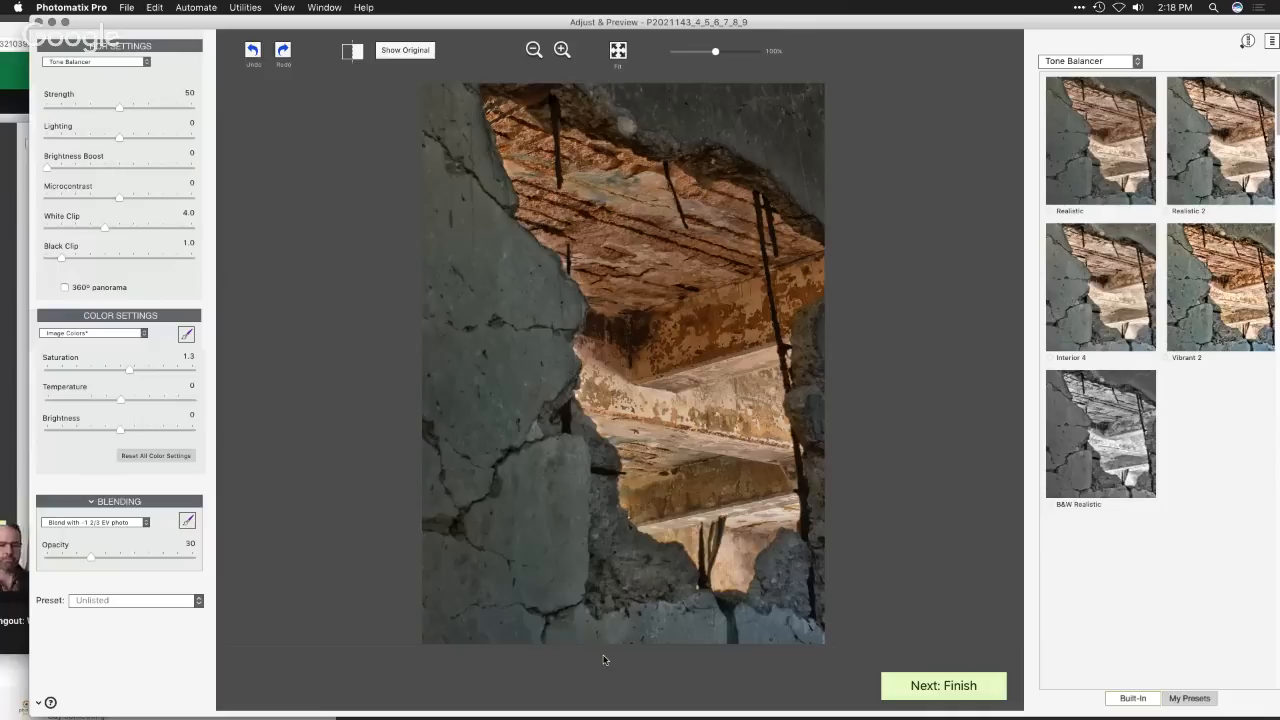
{"action": "left_click", "coordinate": [940, 690]}
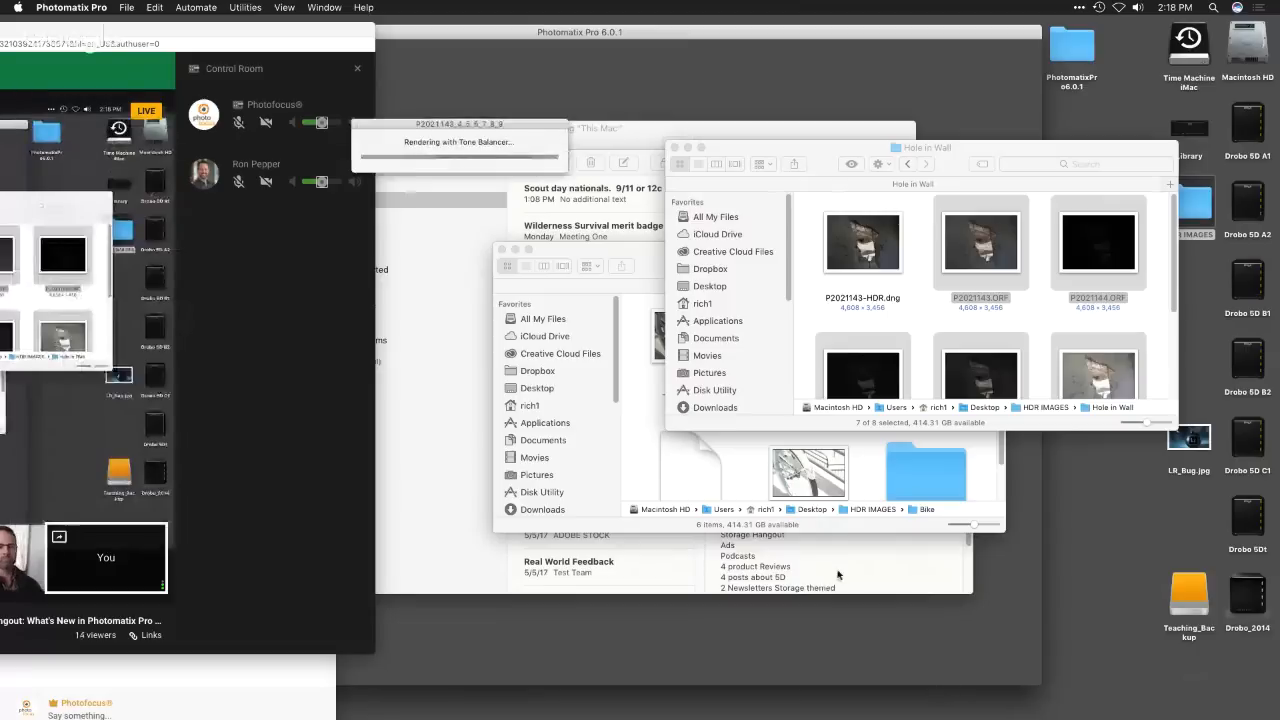
{"action": "left_click", "coordinate": [324, 7]}
{"action": "left_click", "coordinate": [330, 6]}
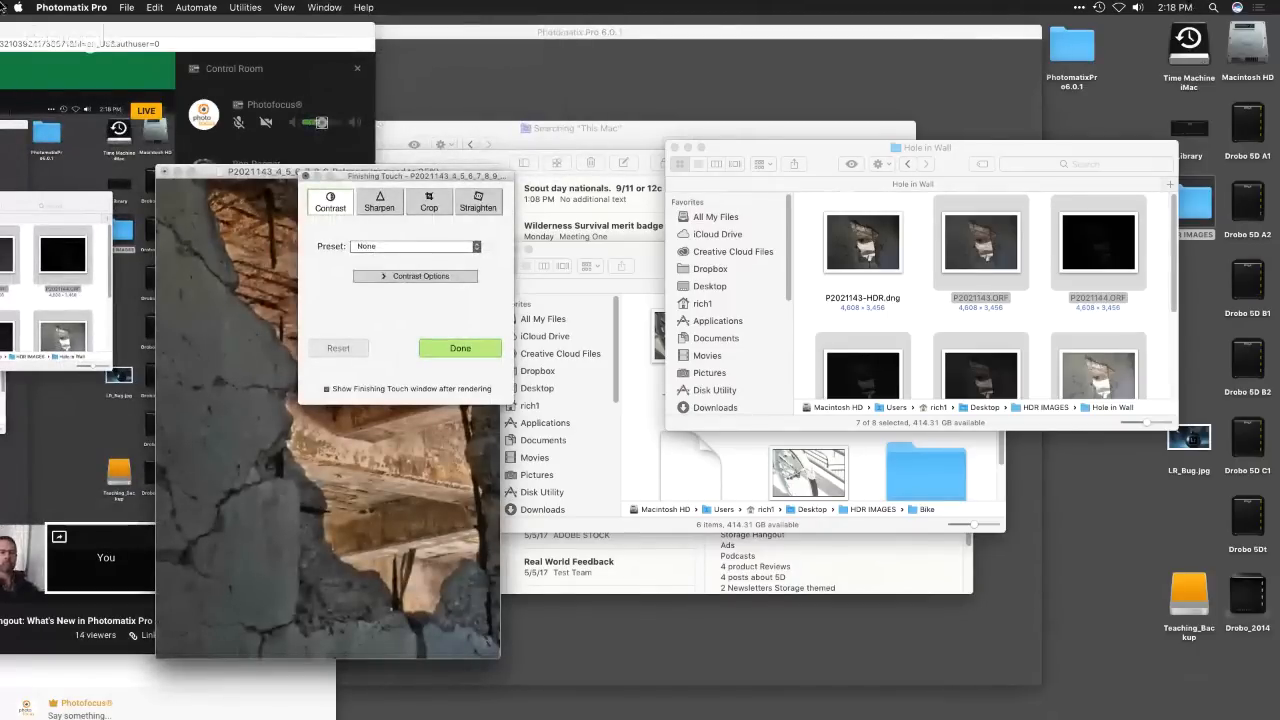
{"action": "left_click", "coordinate": [42, 8]}
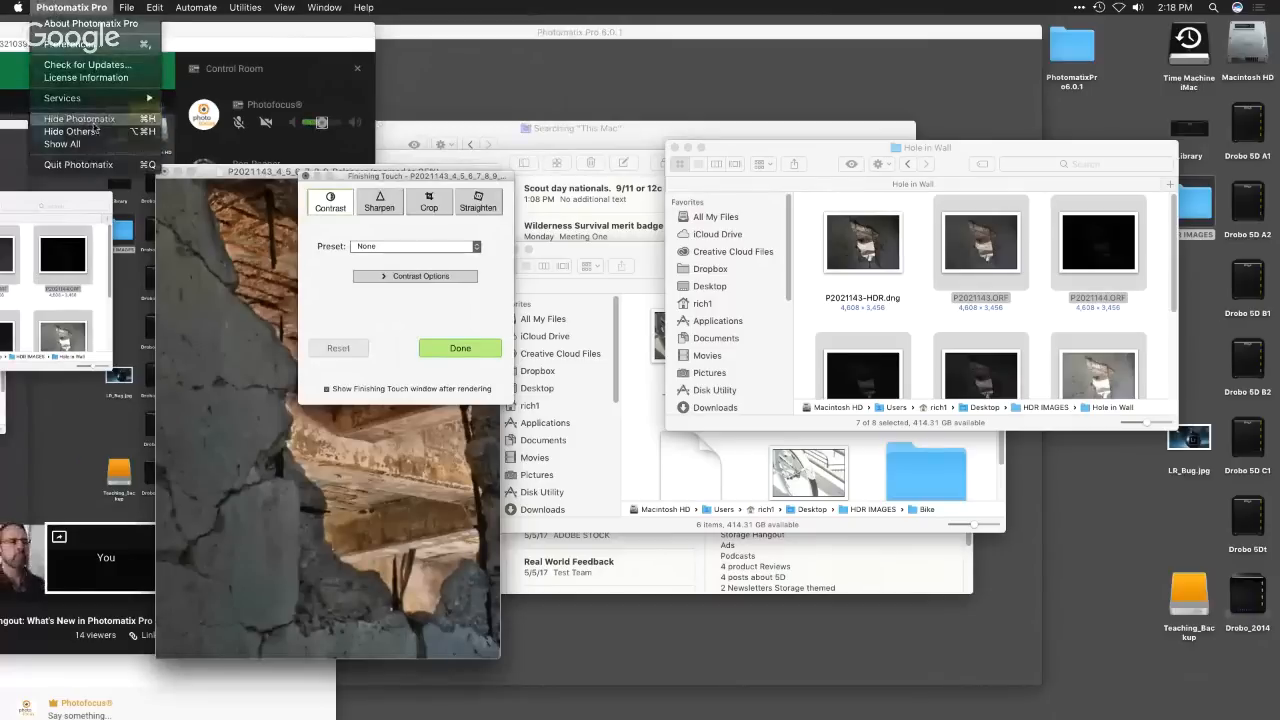
{"action": "left_click", "coordinate": [80, 118]}
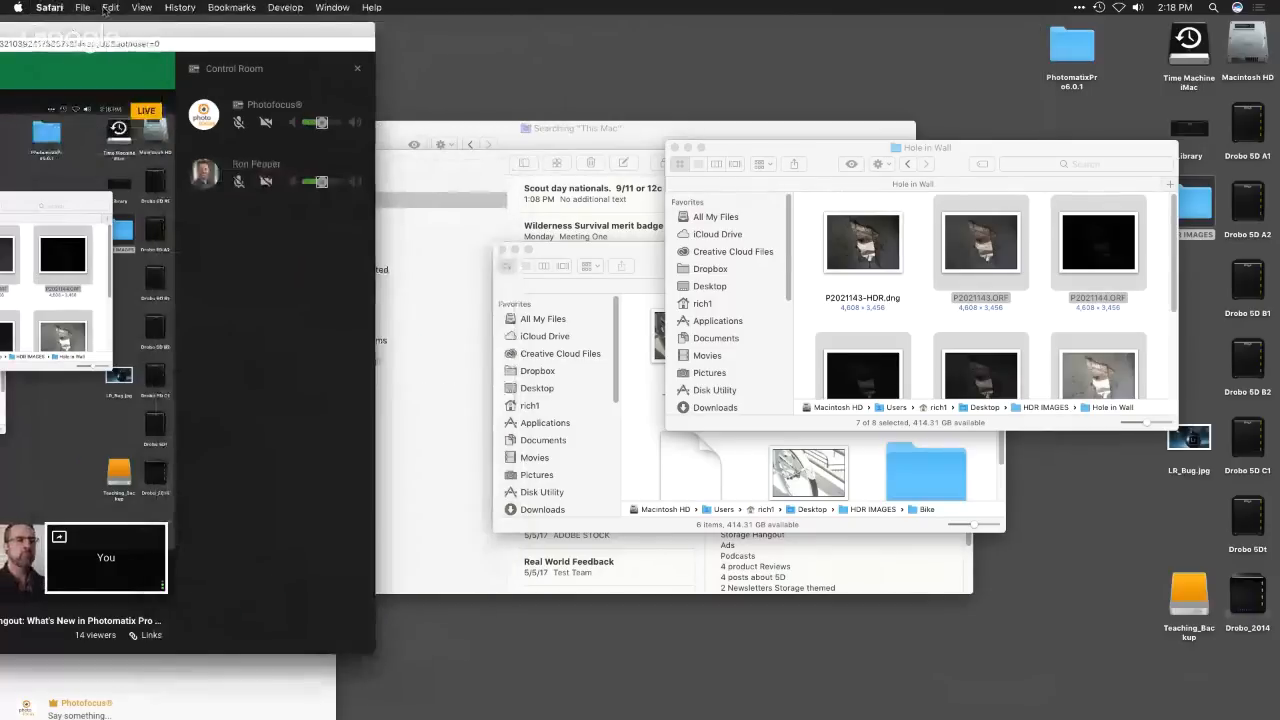
{"action": "key", "text": "super+Tab"}
- Hide all other applications and place the Finishing Touch dialog beside the rendered image window
{"action": "left_click", "coordinate": [80, 8]}
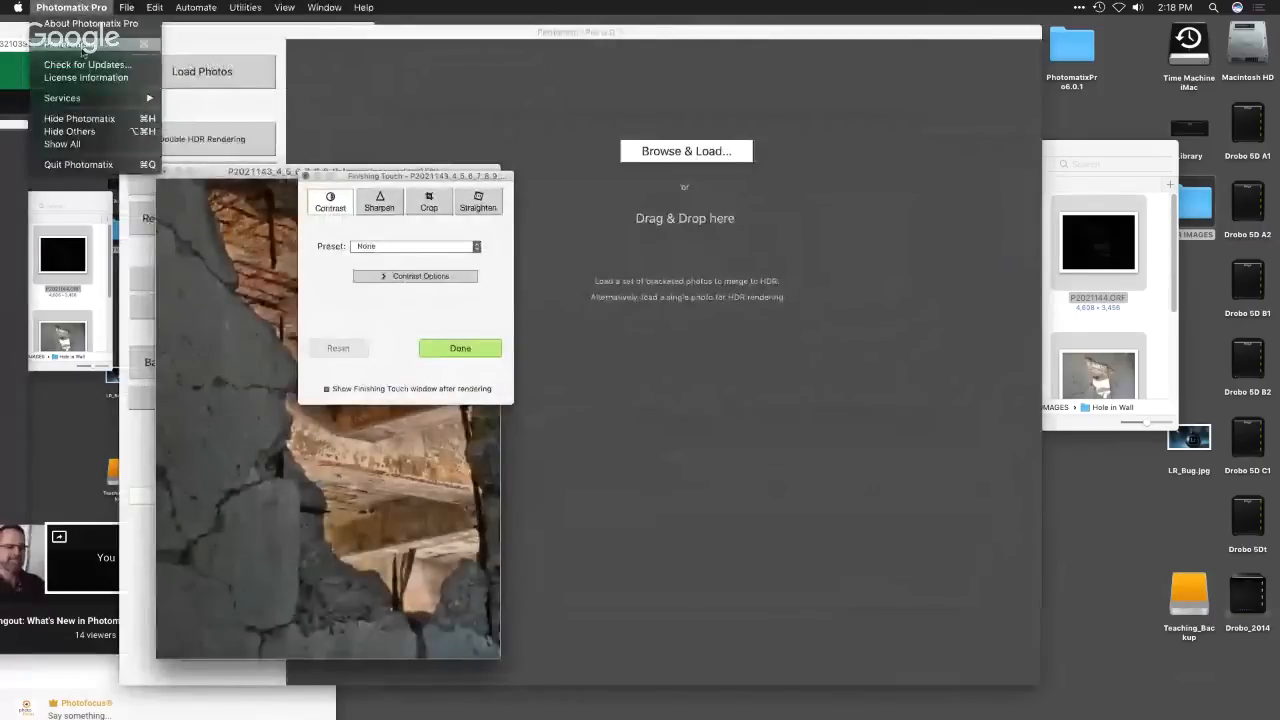
{"action": "left_click", "coordinate": [70, 131]}
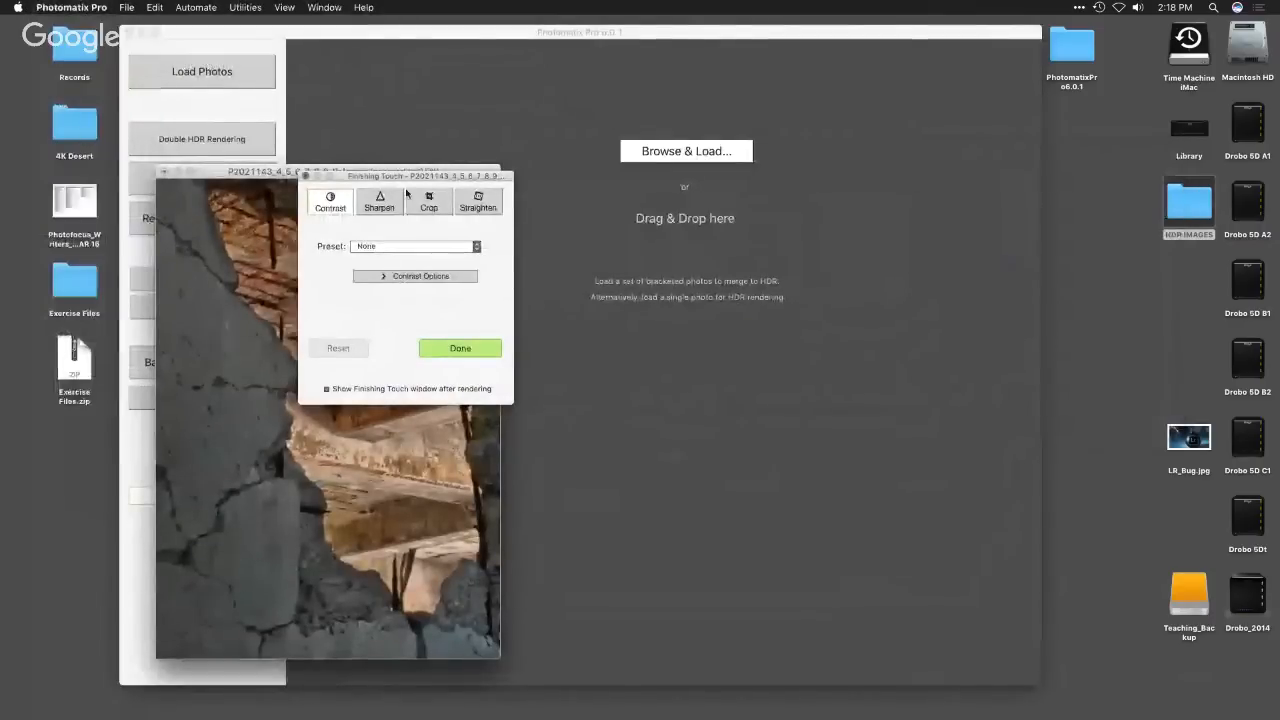
{"action": "left_click_drag", "start_coordinate": [434, 185], "coordinate": [714, 203]}
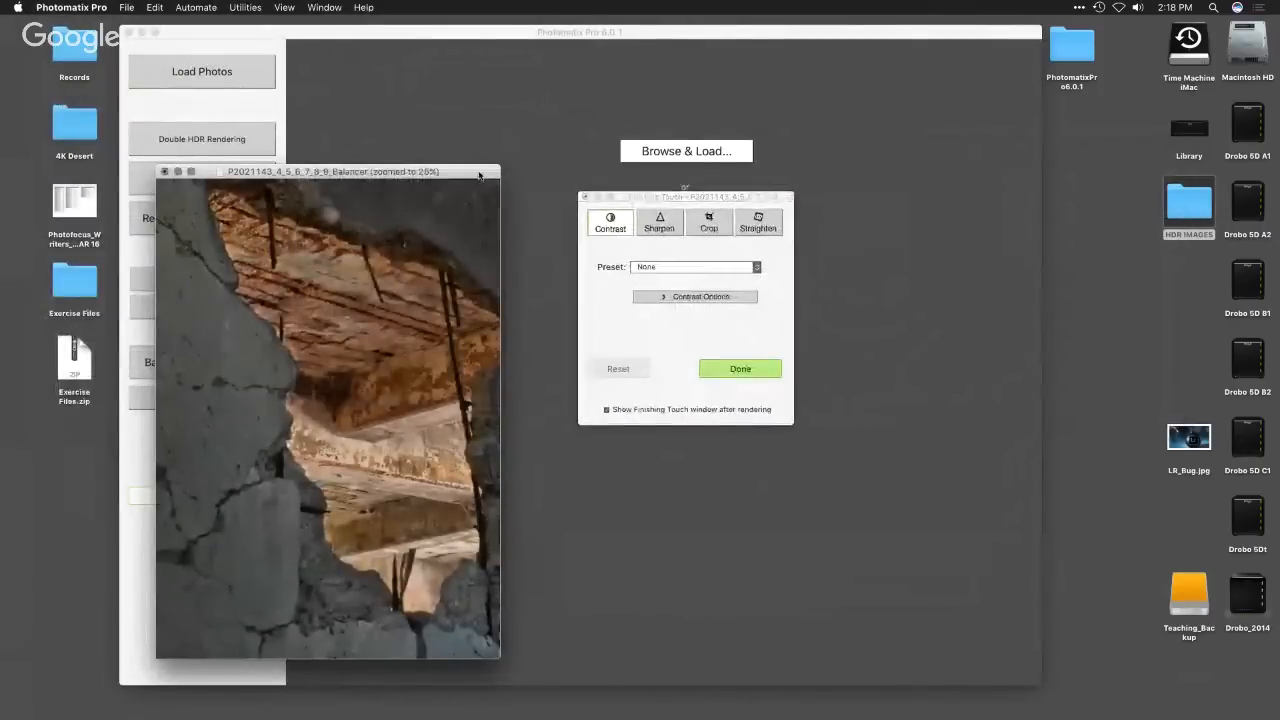
{"action": "left_click_drag", "start_coordinate": [480, 173], "coordinate": [530, 122]}
{"action": "left_click", "coordinate": [672, 193]}
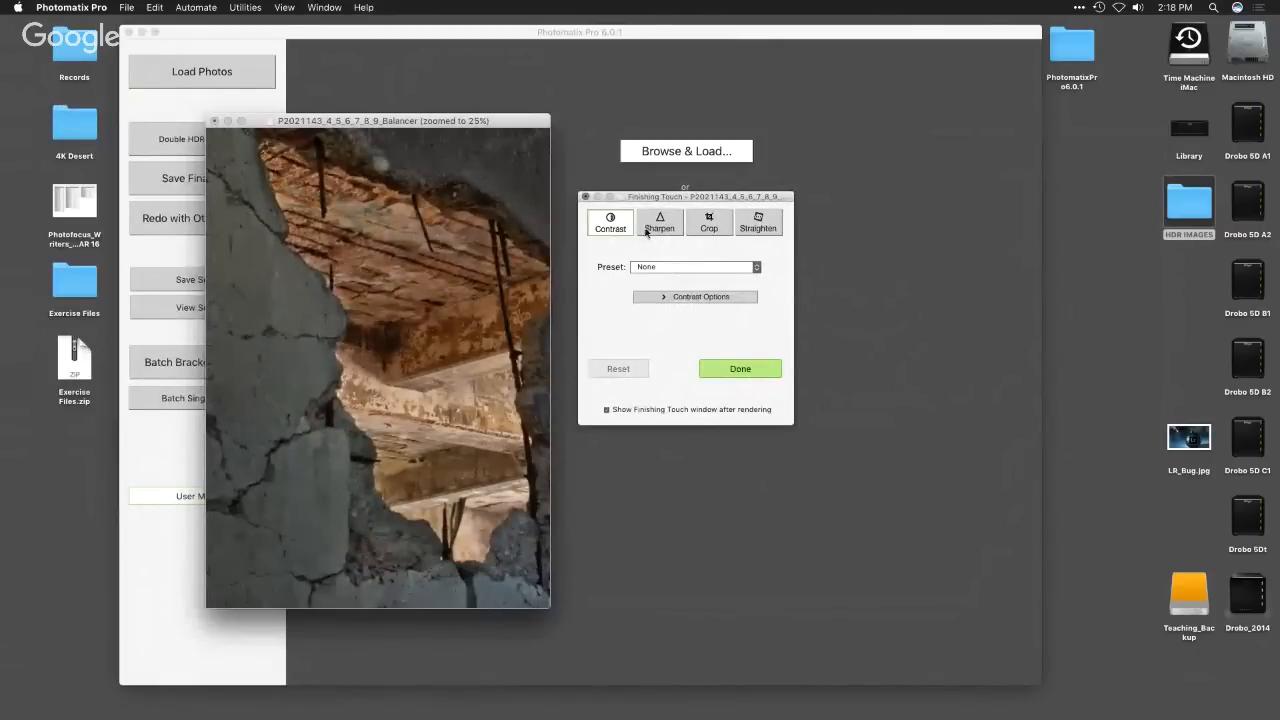
- Crop the rendered image to a 1 x 1 square spanning nearly its full width around the hole in the wall
{"action": "left_click", "coordinate": [703, 234]}
{"action": "left_click", "coordinate": [700, 268]}
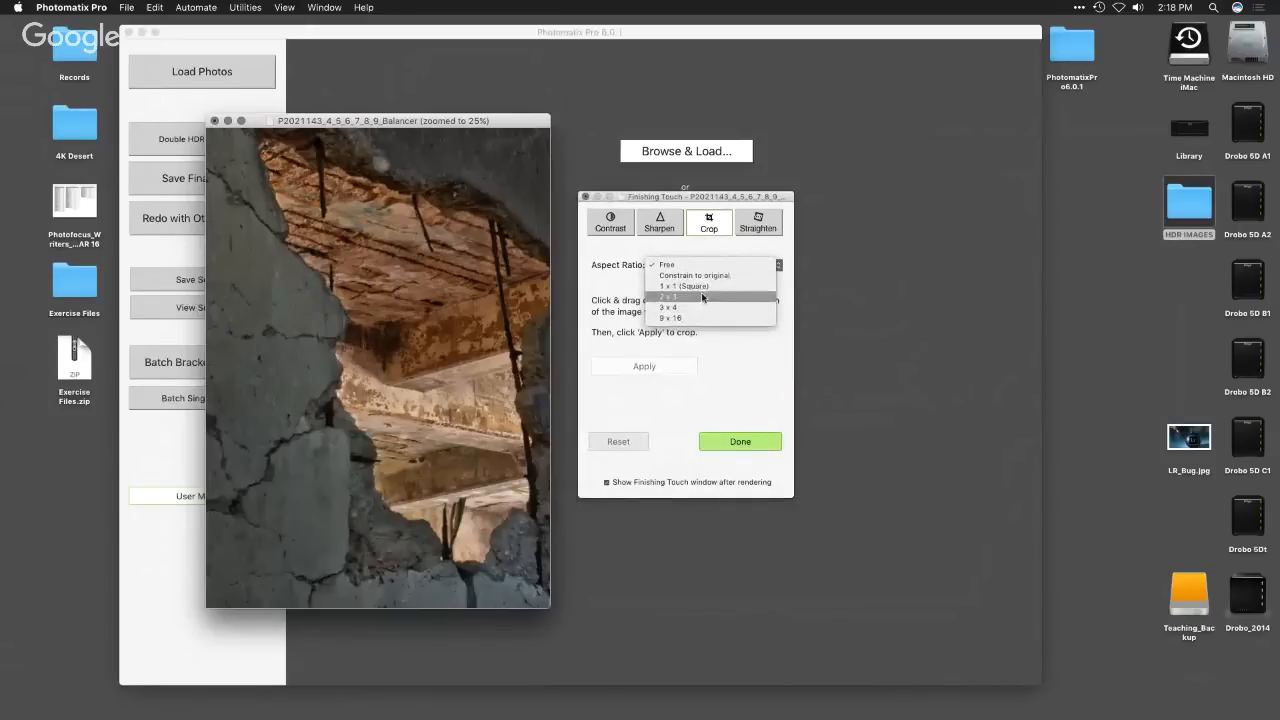
{"action": "left_click", "coordinate": [704, 286]}
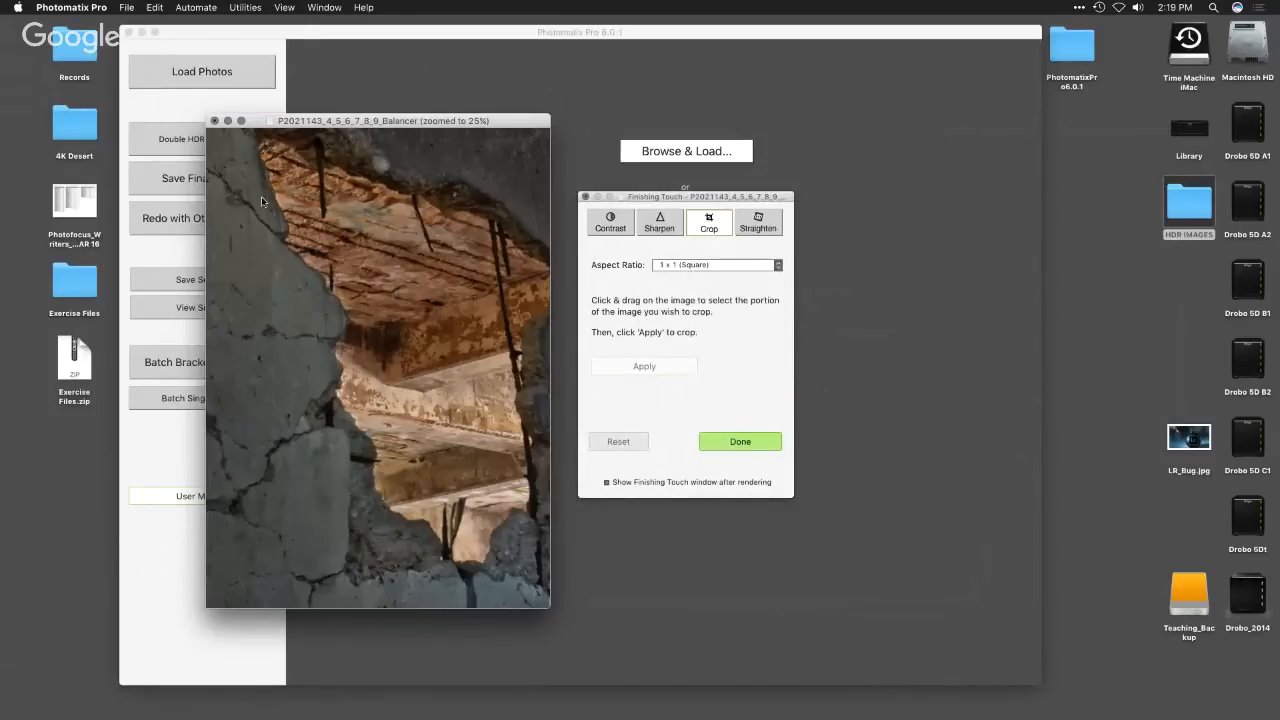
{"action": "left_click_drag", "start_coordinate": [220, 183], "coordinate": [585, 510]}
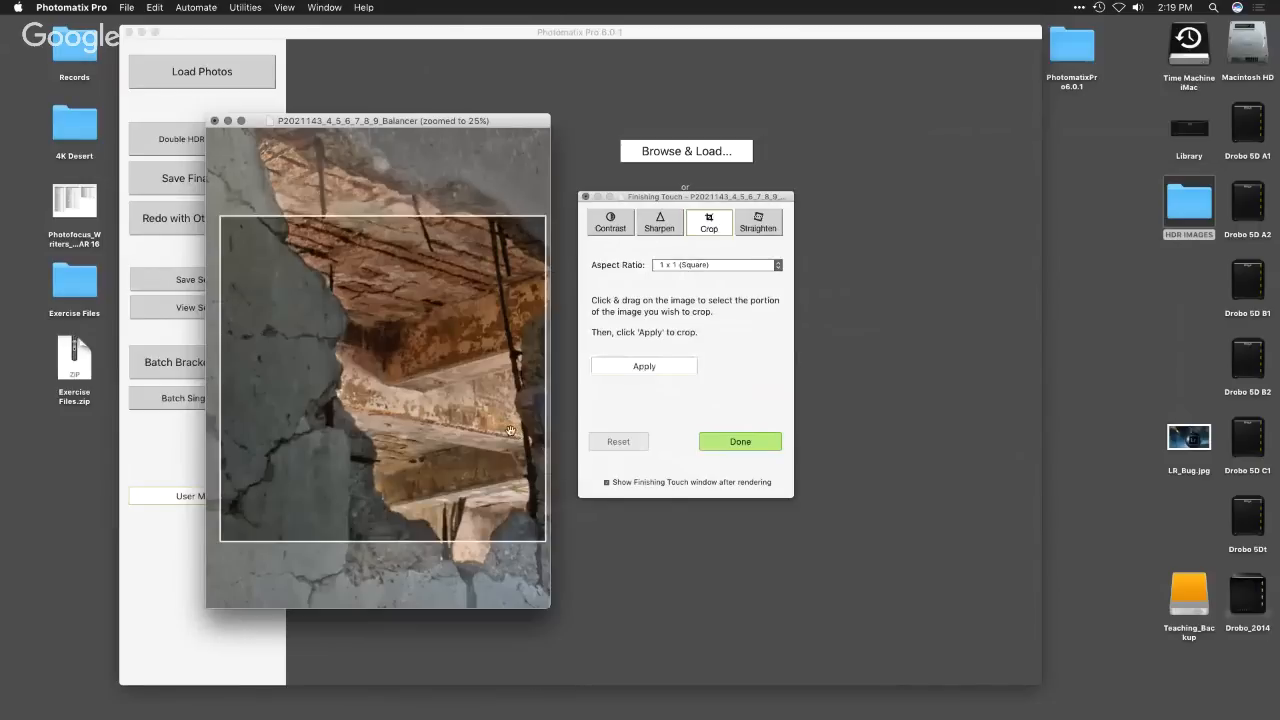
{"action": "left_click", "coordinate": [736, 268]}
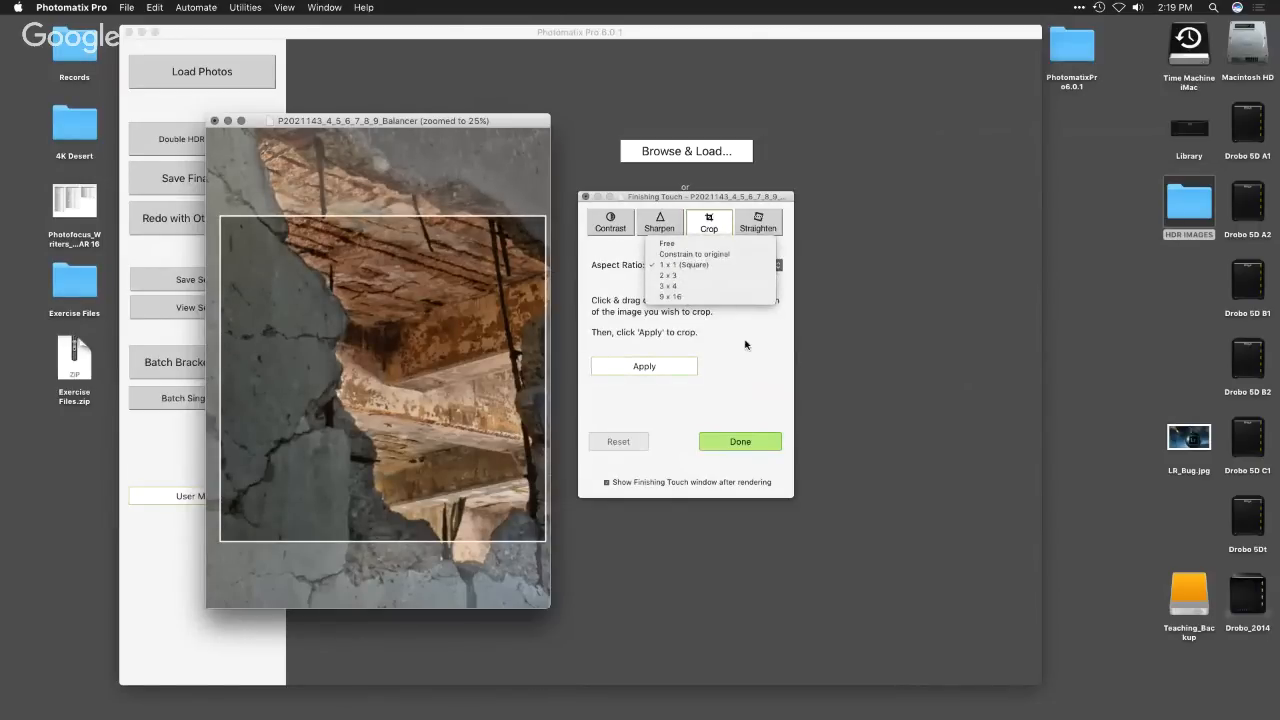
{"action": "left_click", "coordinate": [670, 369]}
{"action": "left_click", "coordinate": [670, 369]}
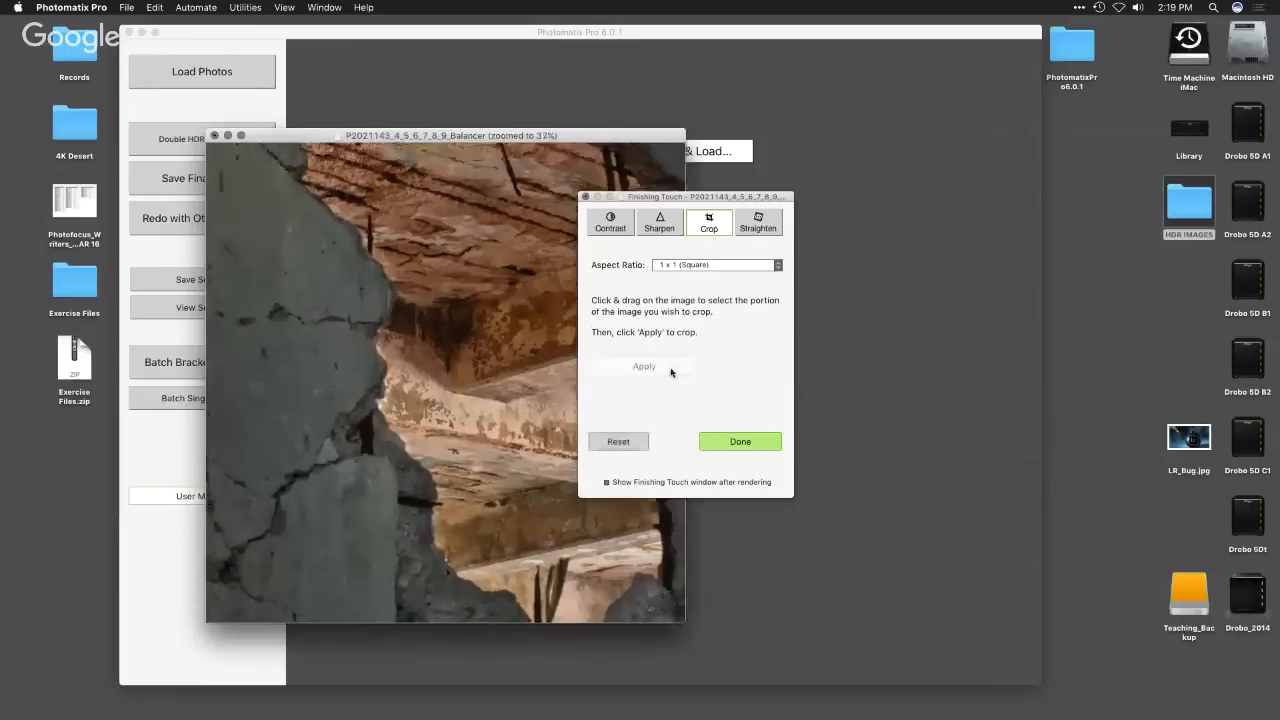
- Set the Horizontal straightening of the cropped image to -4 and place the Finishing Touch dialog clear of the image window
{"action": "left_click", "coordinate": [766, 228]}
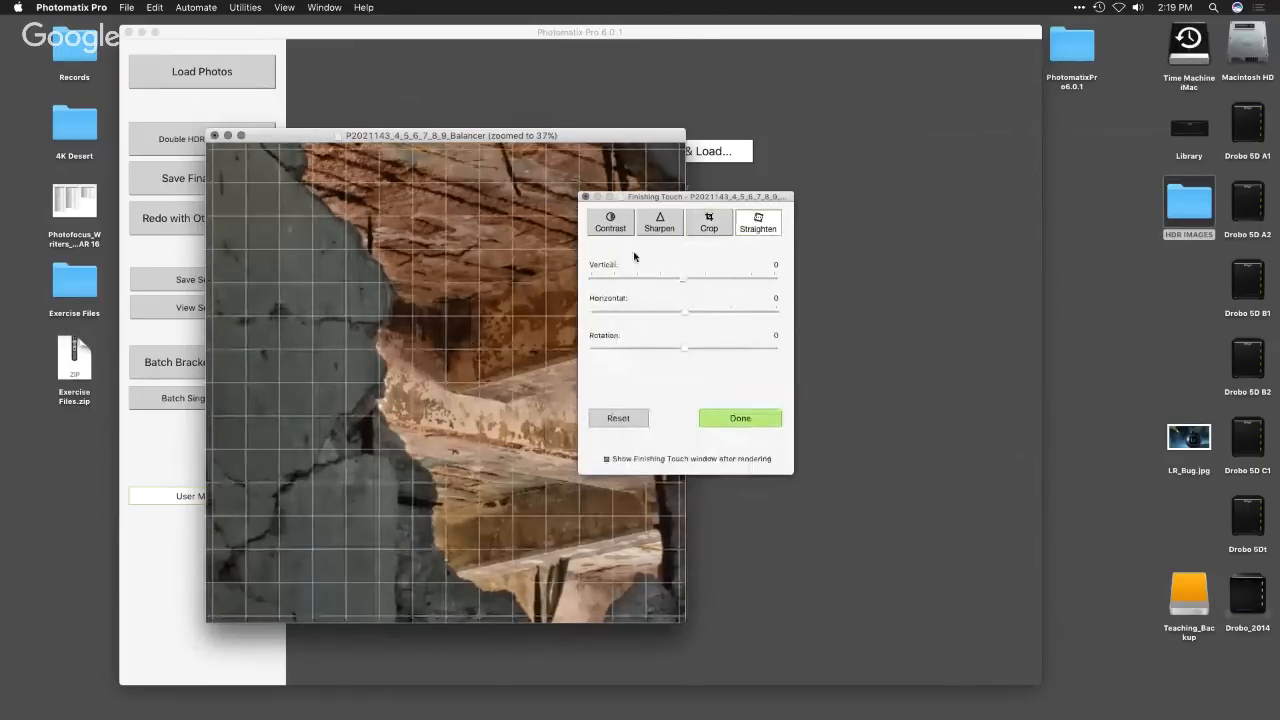
{"action": "left_click_drag", "start_coordinate": [654, 197], "coordinate": [815, 188]}
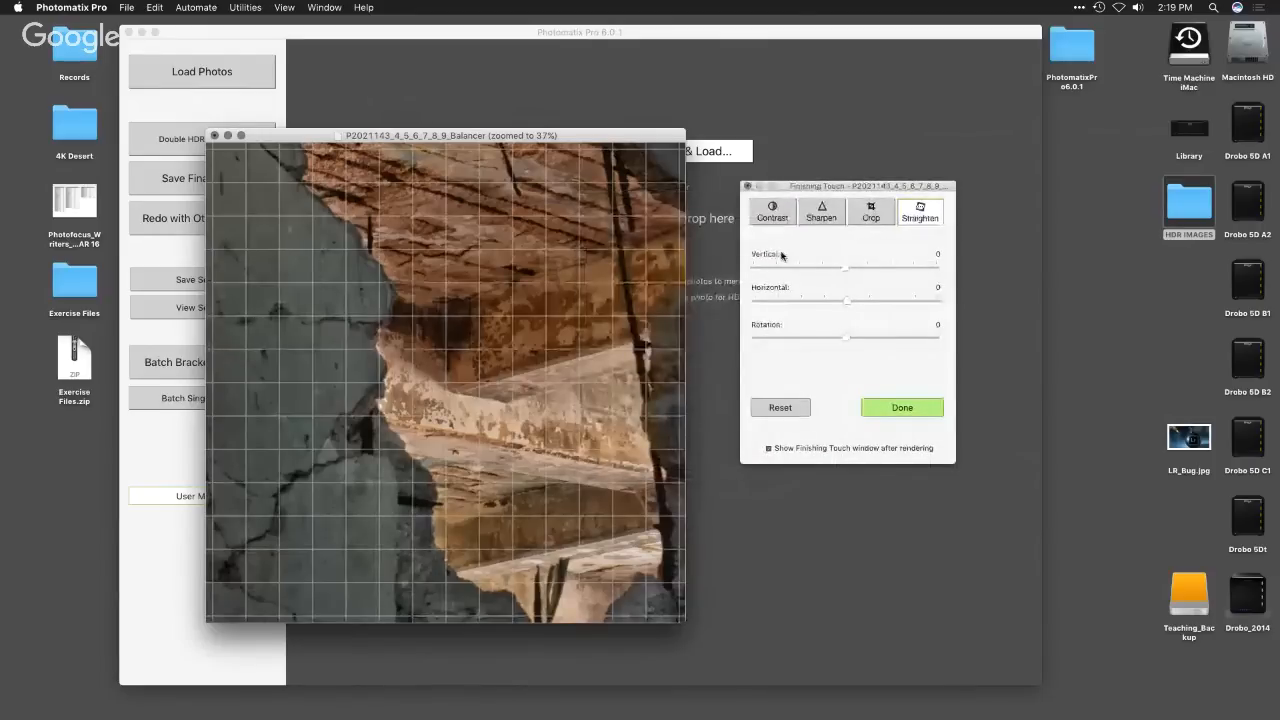
{"action": "left_click_drag", "start_coordinate": [843, 303], "coordinate": [847, 338]}
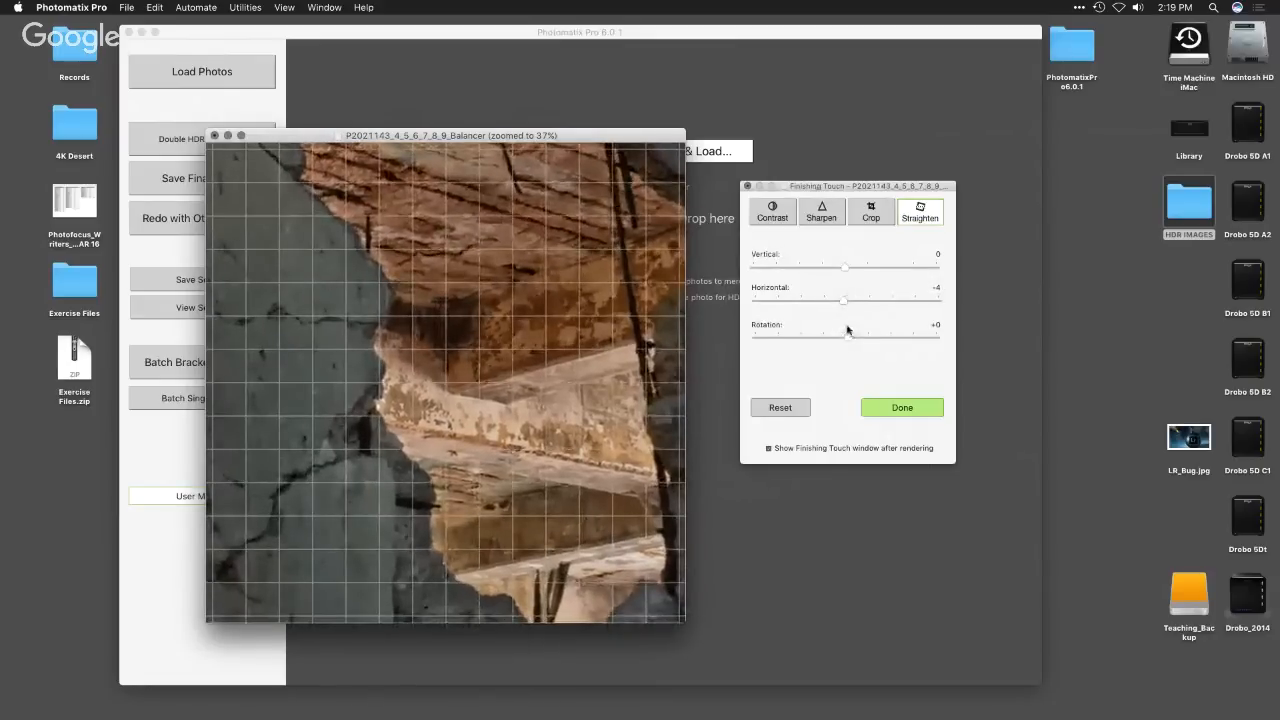
{"action": "left_click_drag", "start_coordinate": [614, 137], "coordinate": [683, 95]}
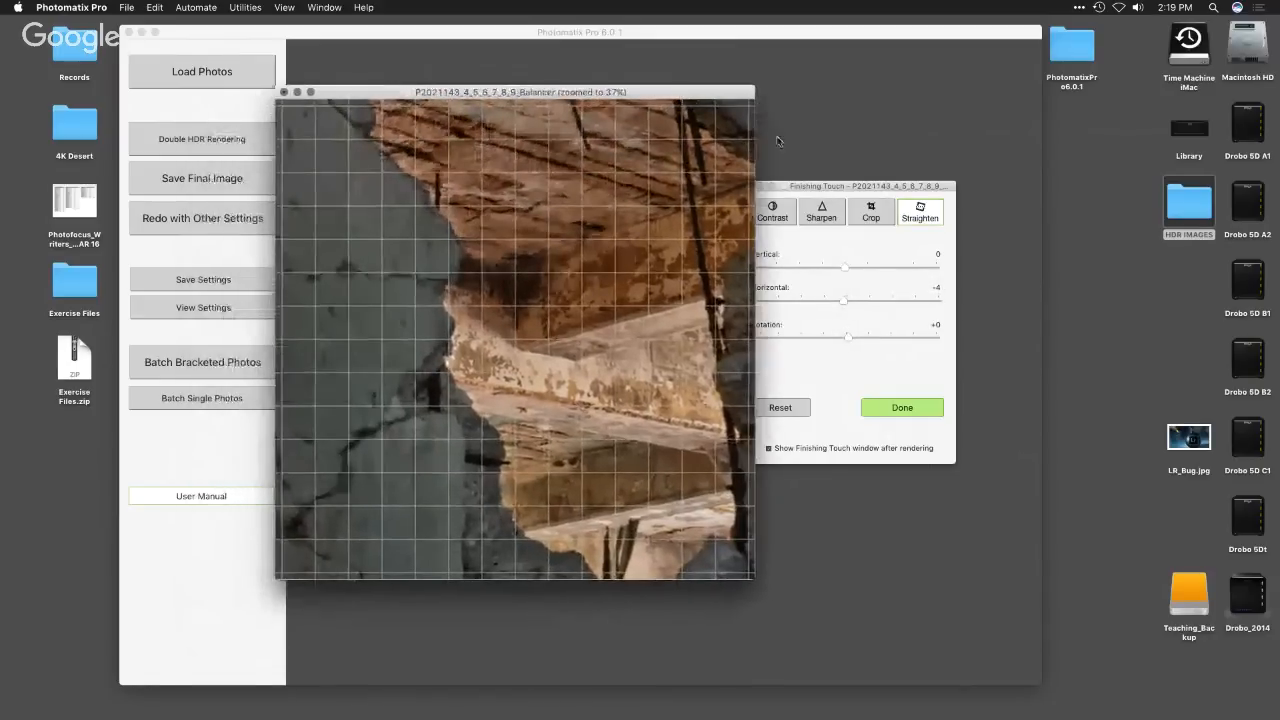
{"action": "left_click_drag", "start_coordinate": [784, 188], "coordinate": [843, 186]}
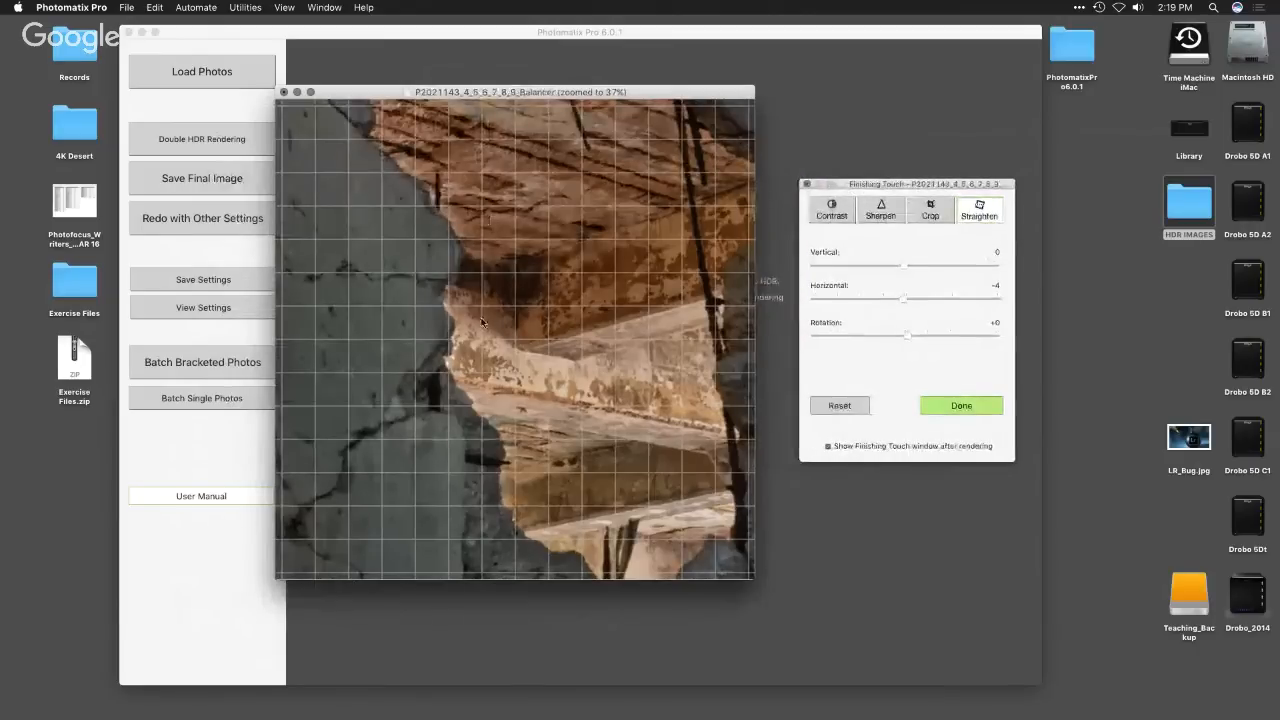
- Switch to Safari
{"action": "key", "text": "super+Tab"}
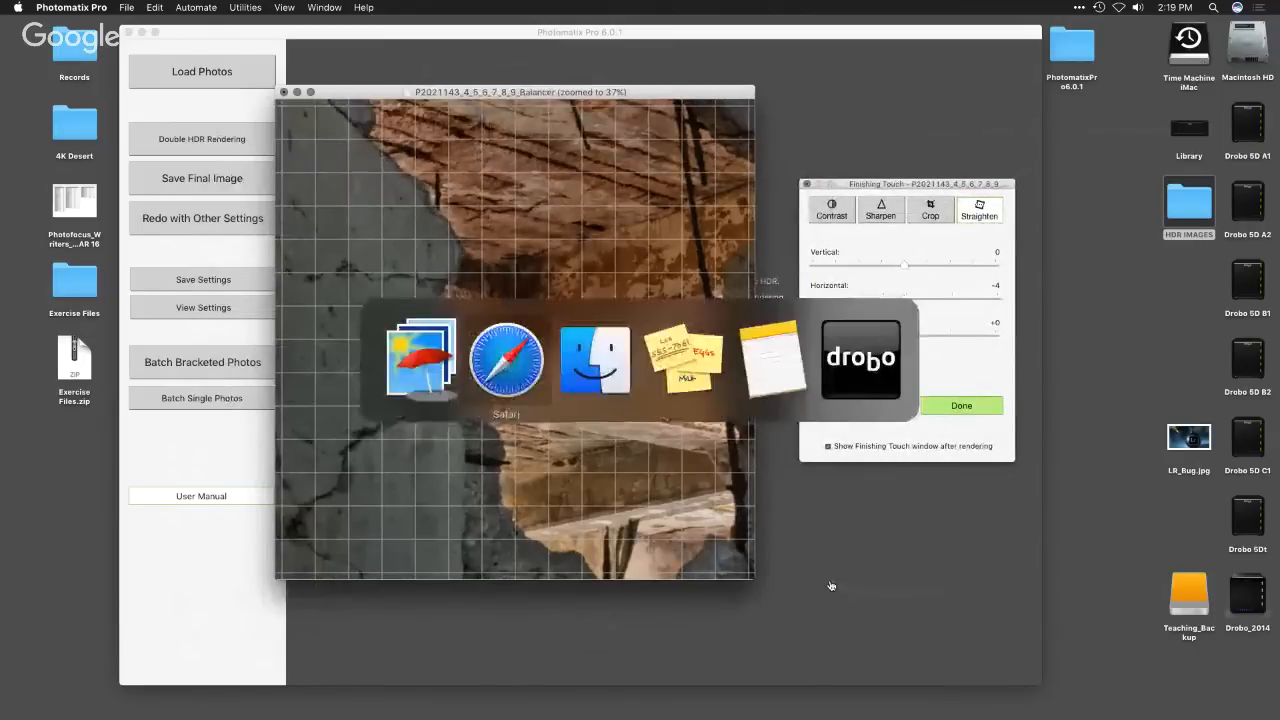
{"action": "left_click", "coordinate": [514, 364]}
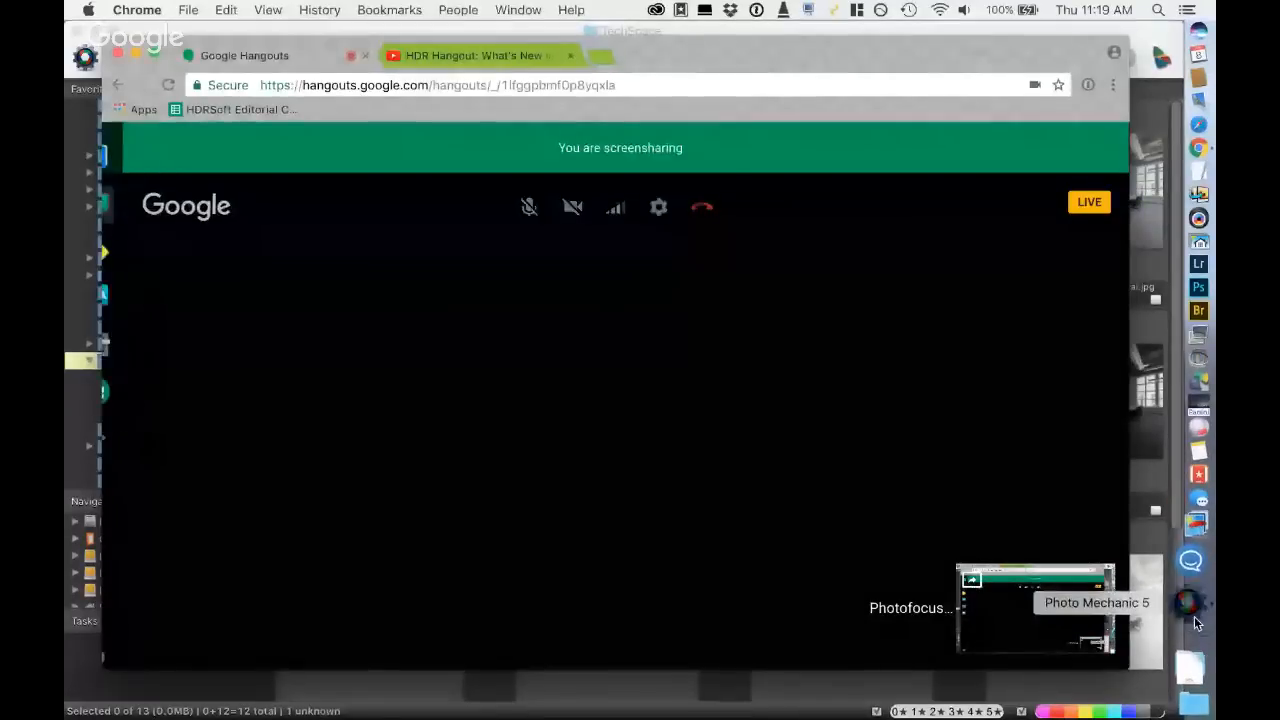
{"action": "left_click", "coordinate": [1194, 616]}
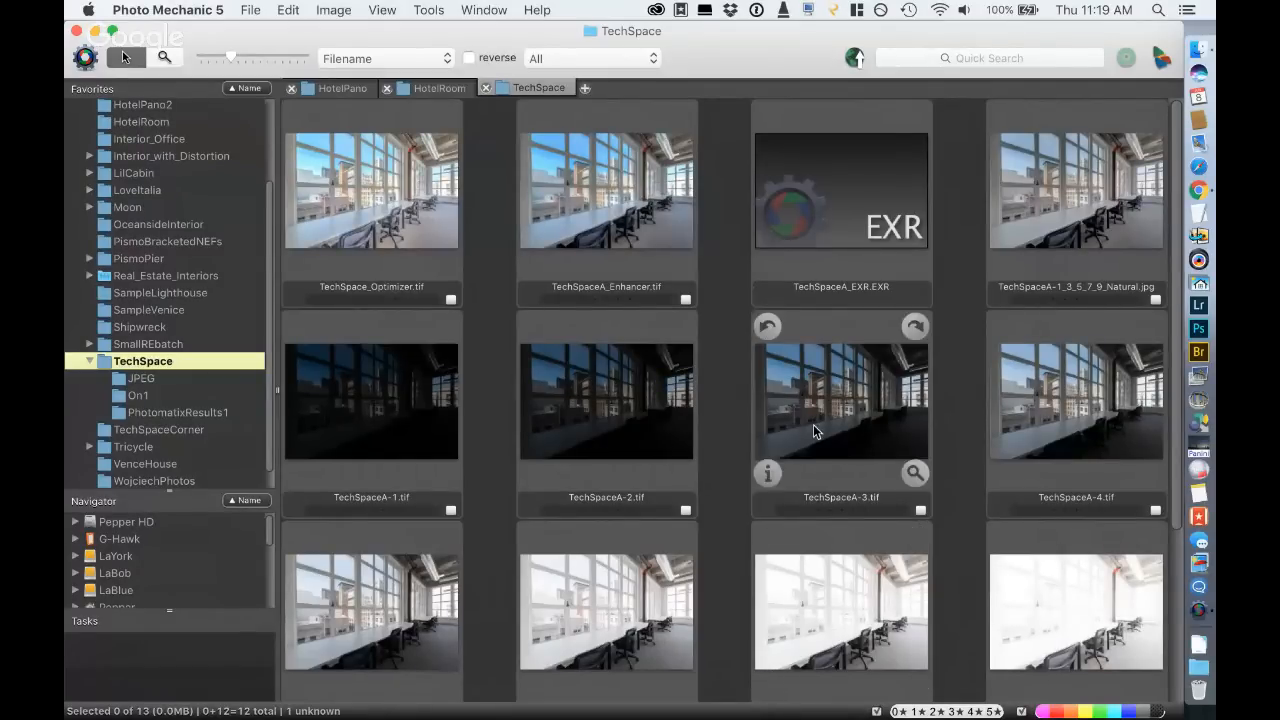
- Look over the photos in the TechSpace folder and open TechSpaceA-1_3_5_7_9_Natural.jpg in a large preview
{"action": "scroll", "coordinate": [813, 424], "scroll_direction": "down", "scroll_amount": 3}
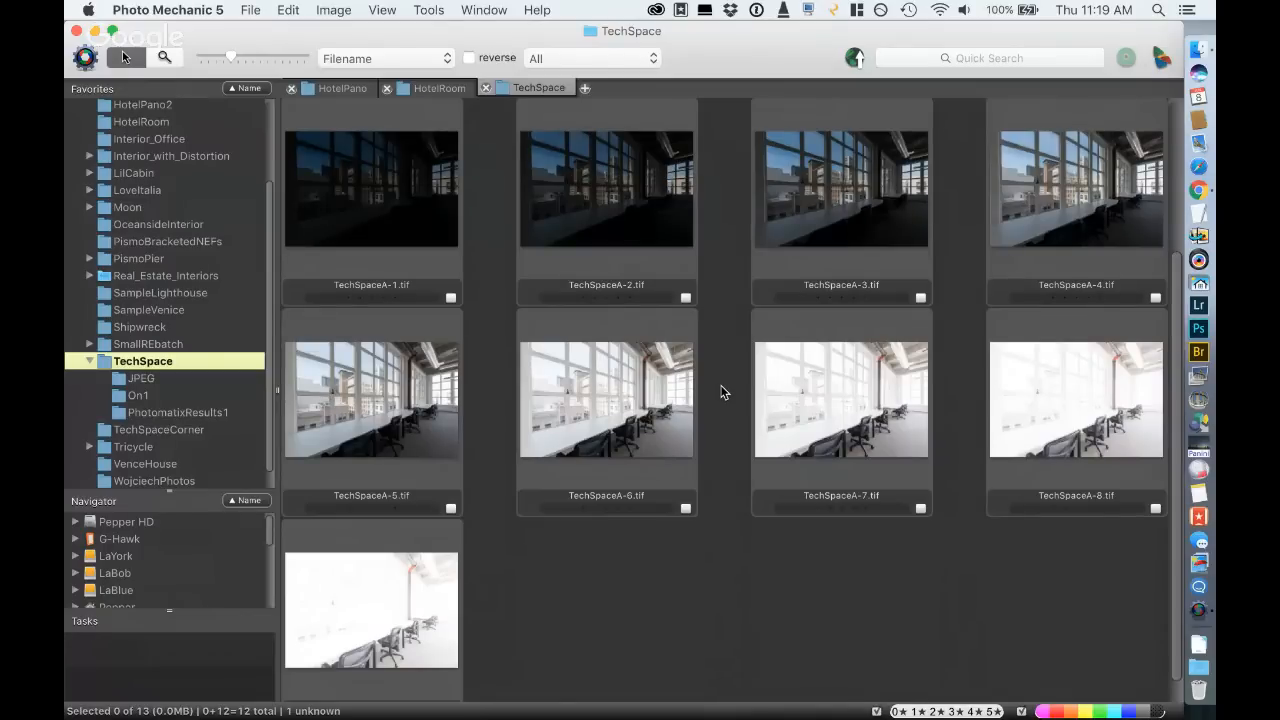
{"action": "scroll", "coordinate": [724, 392], "scroll_direction": "up", "scroll_amount": 5}
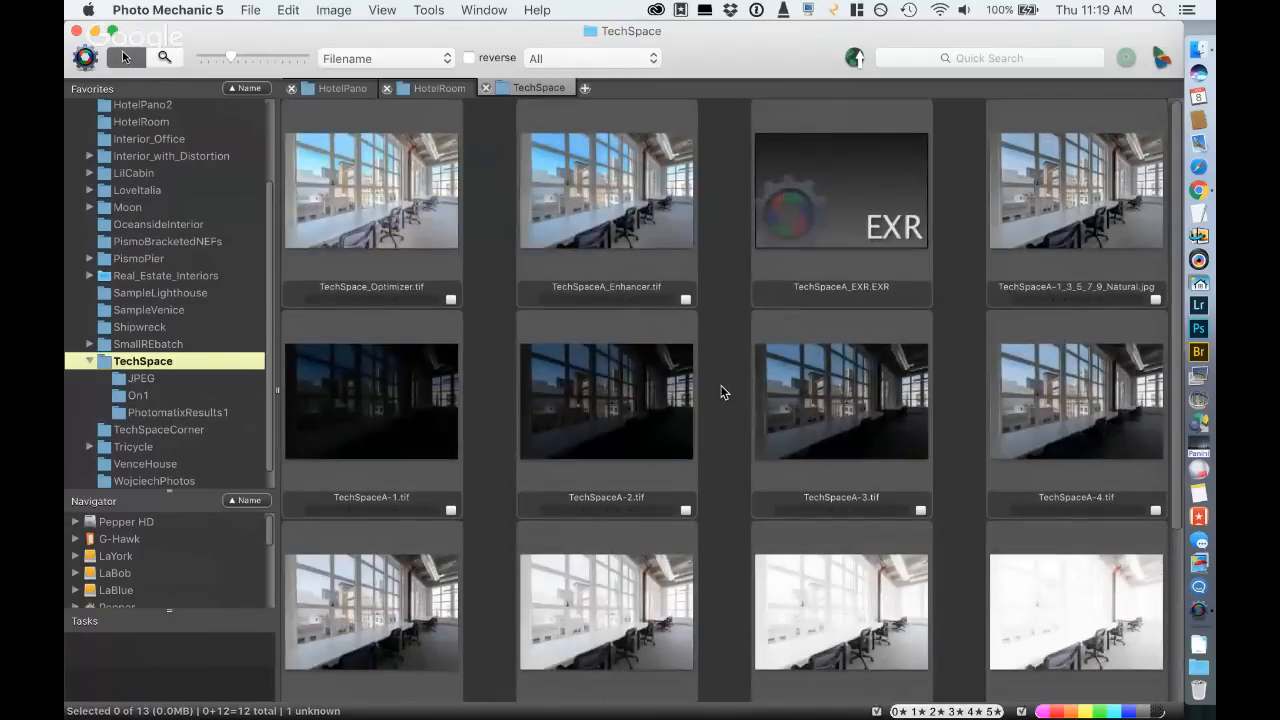
{"action": "left_click", "coordinate": [1081, 194]}
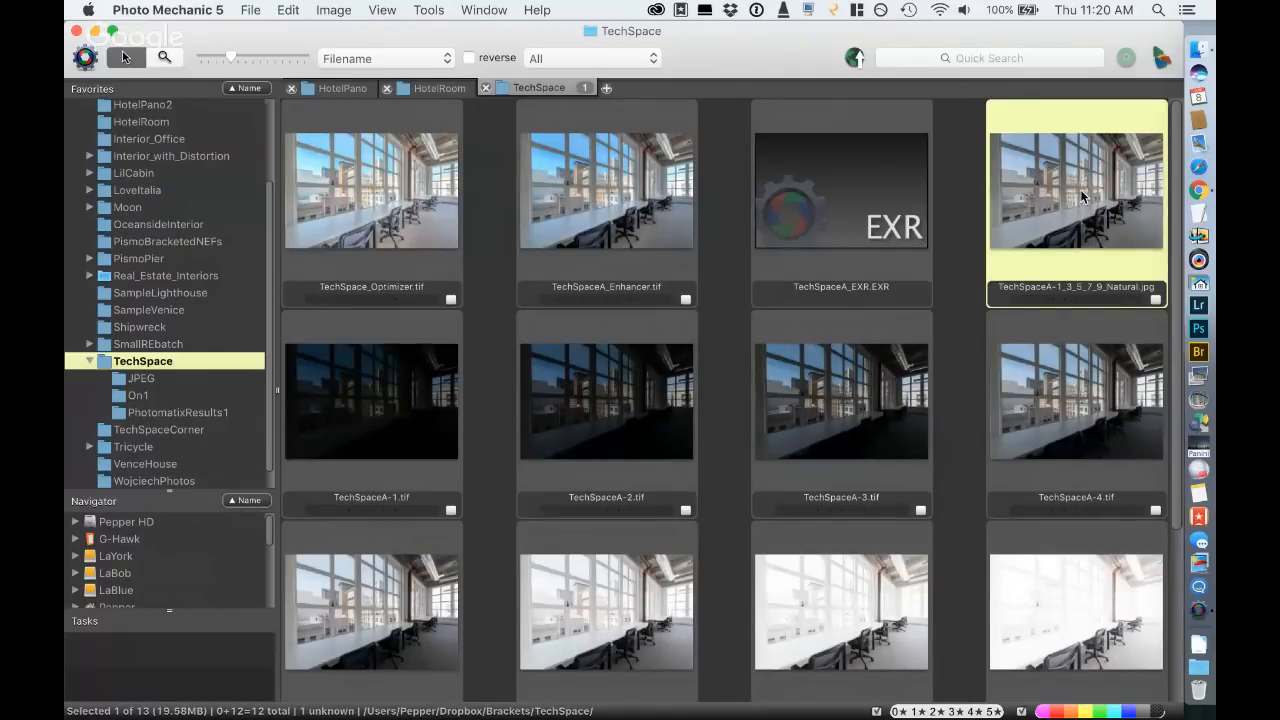
{"action": "double_click", "coordinate": [1081, 194]}
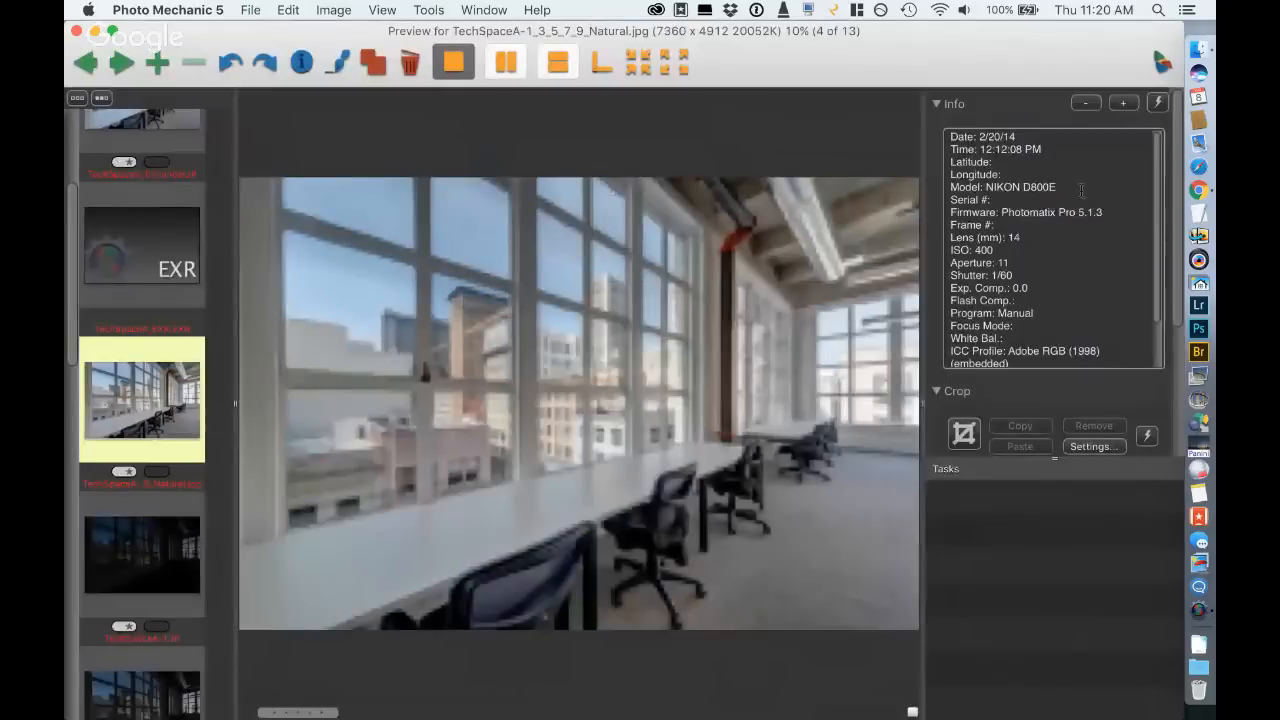
- Examine the bracketed exposures TechSpaceA-1.tif through TechSpaceA-8.tif in an enlarged preview, hiding the photo info, and return to the thumbnails
{"action": "key", "text": "Right"}
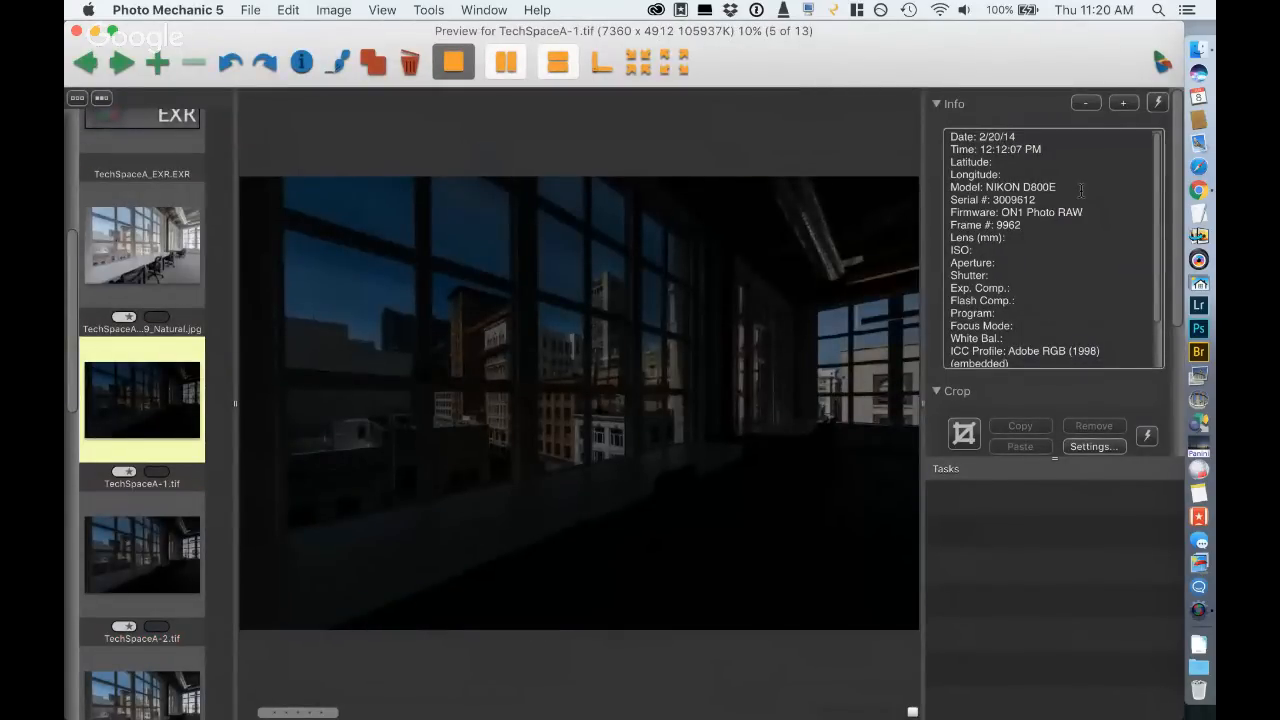
{"action": "left_click", "coordinate": [921, 404]}
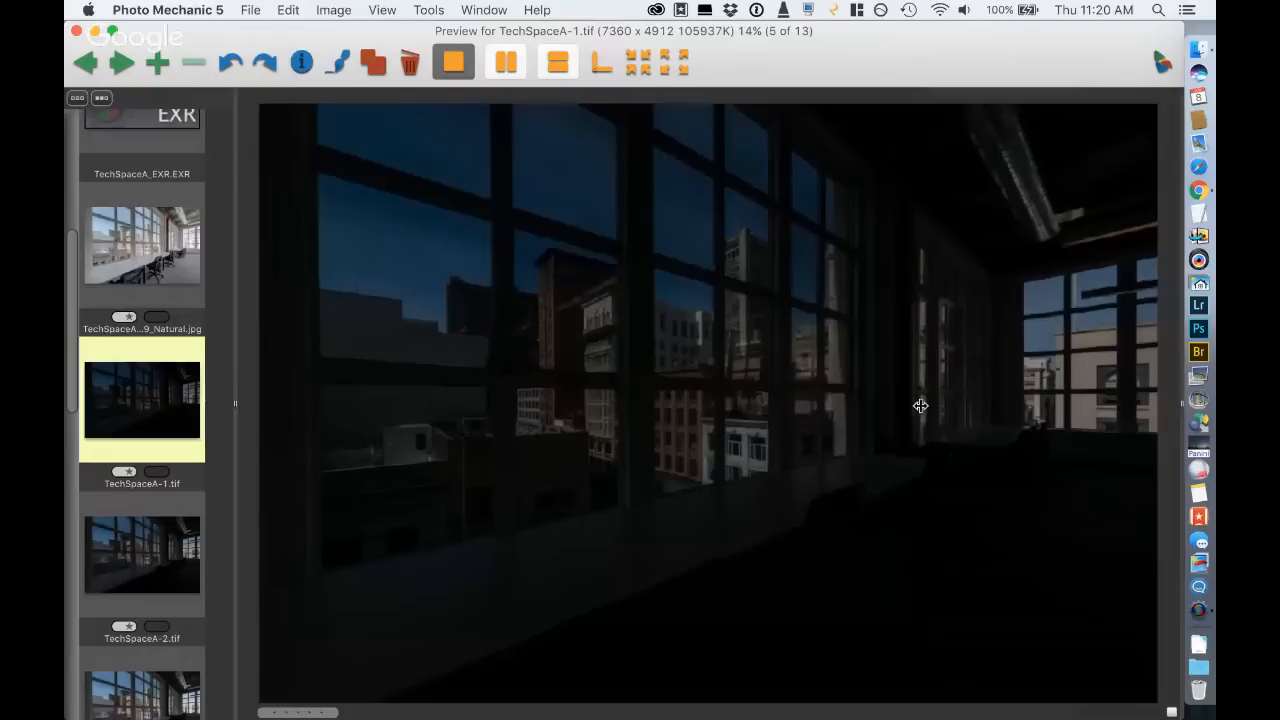
{"action": "key", "text": "Right"}
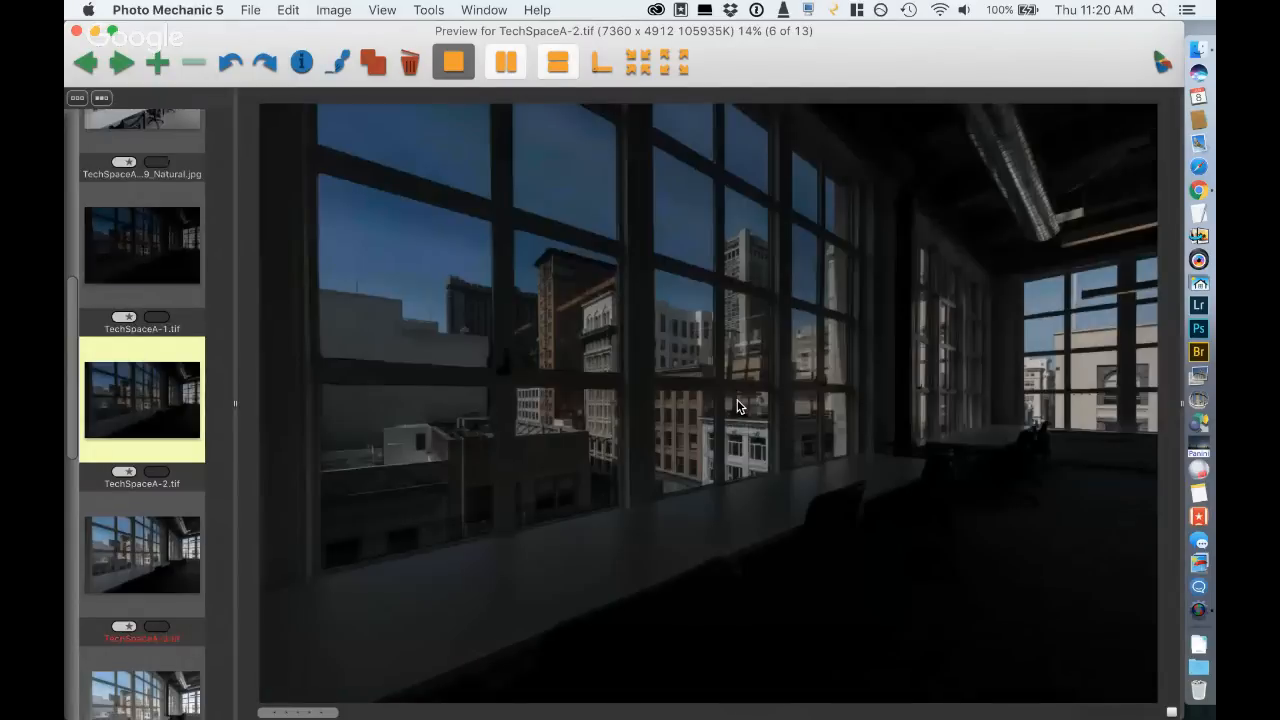
{"action": "key", "text": "Right"}
{"action": "key", "text": "Right"}
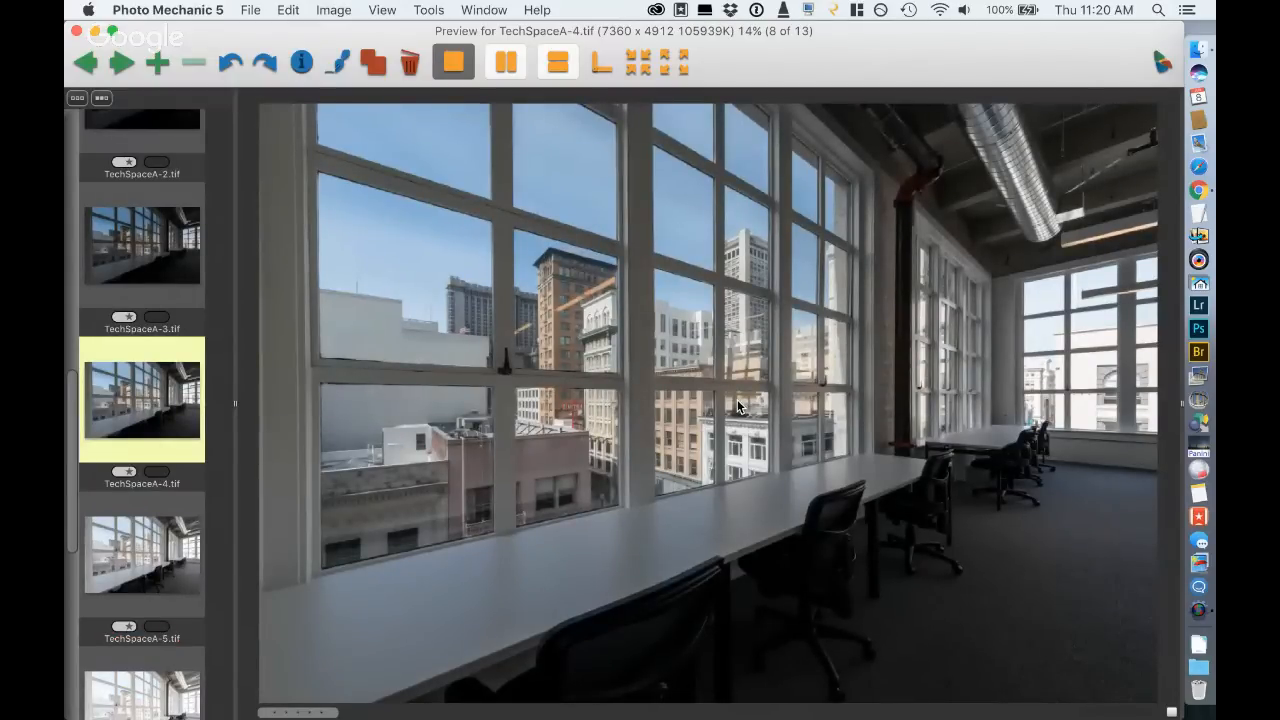
{"action": "key", "text": "Right"}
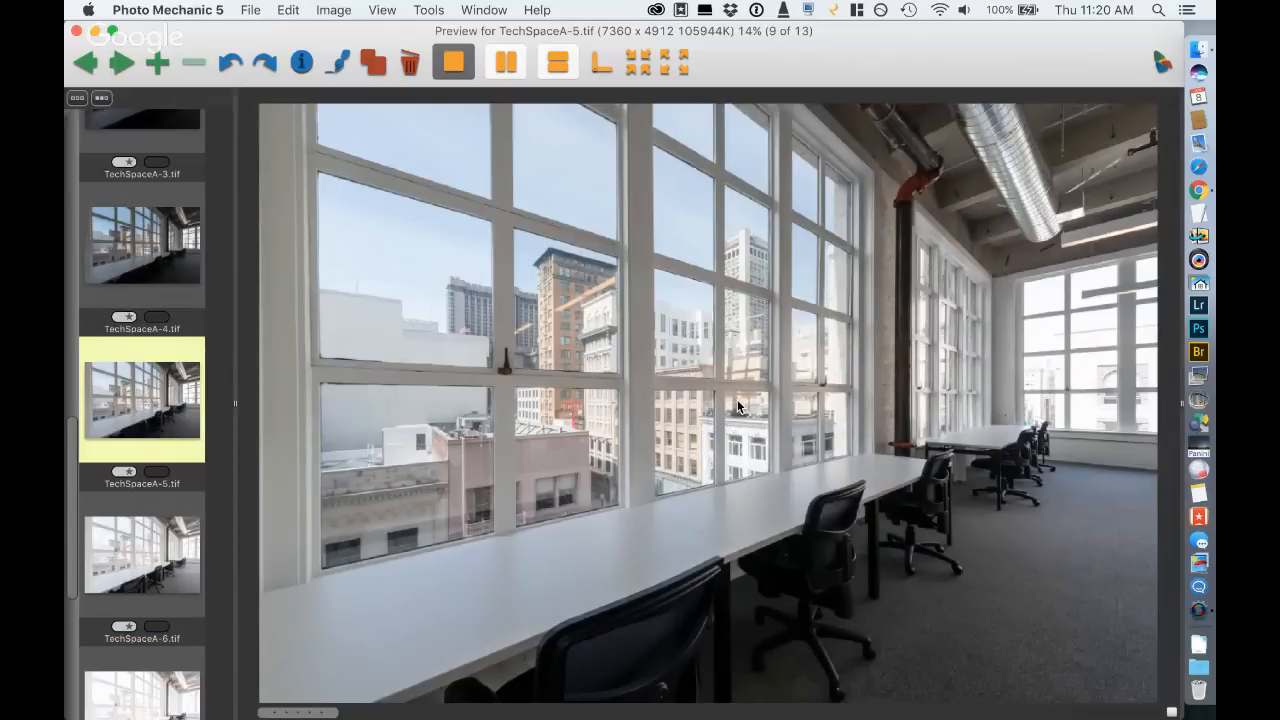
{"action": "key", "text": "Right"}
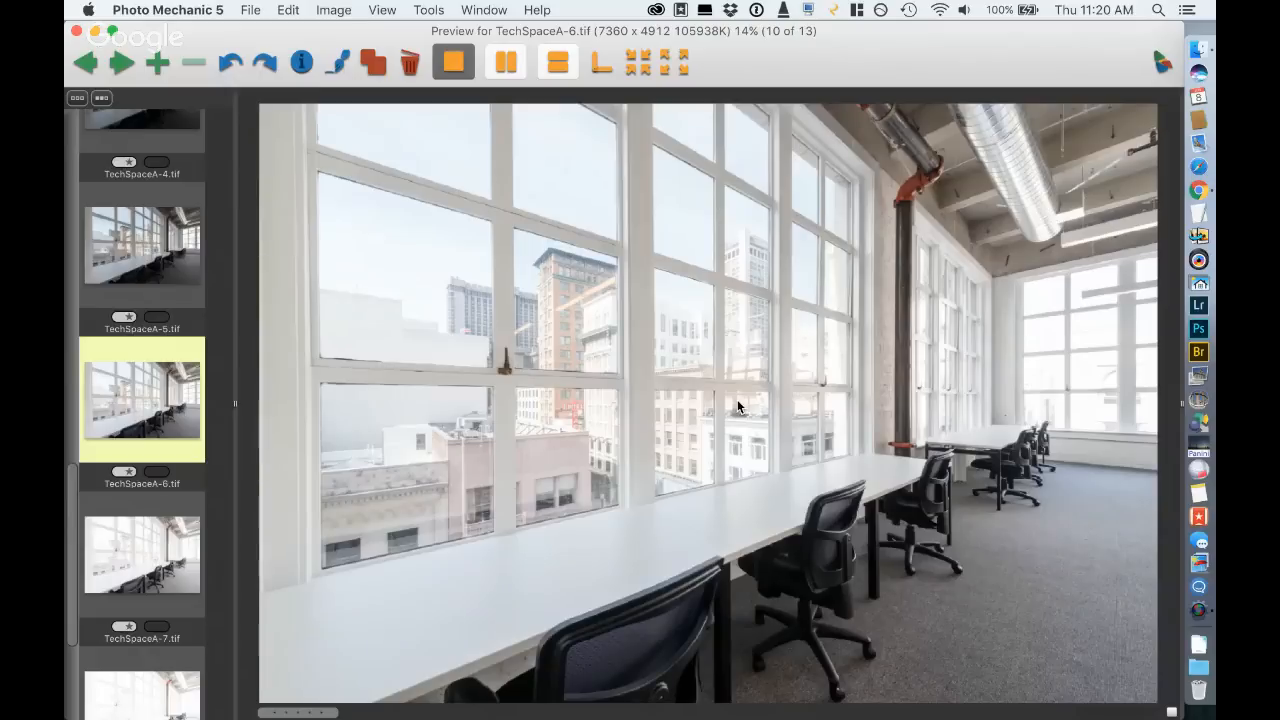
{"action": "key", "text": "Right"}
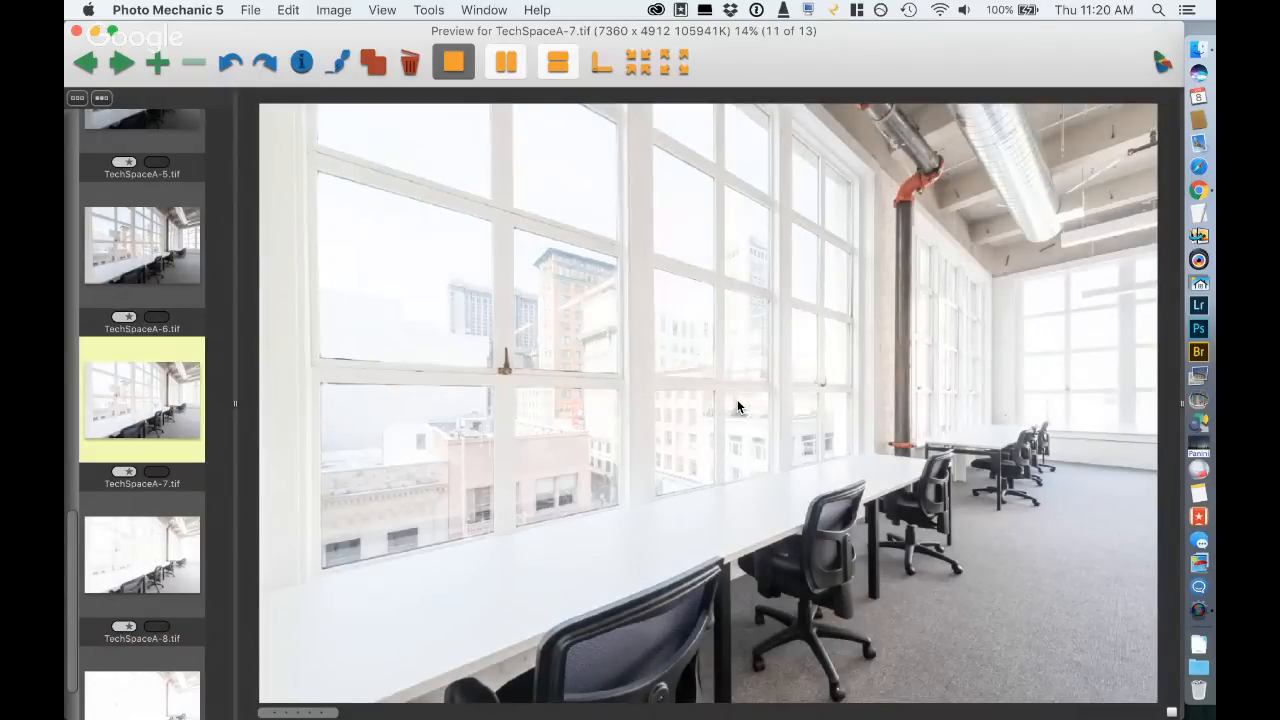
{"action": "key", "text": "Right"}
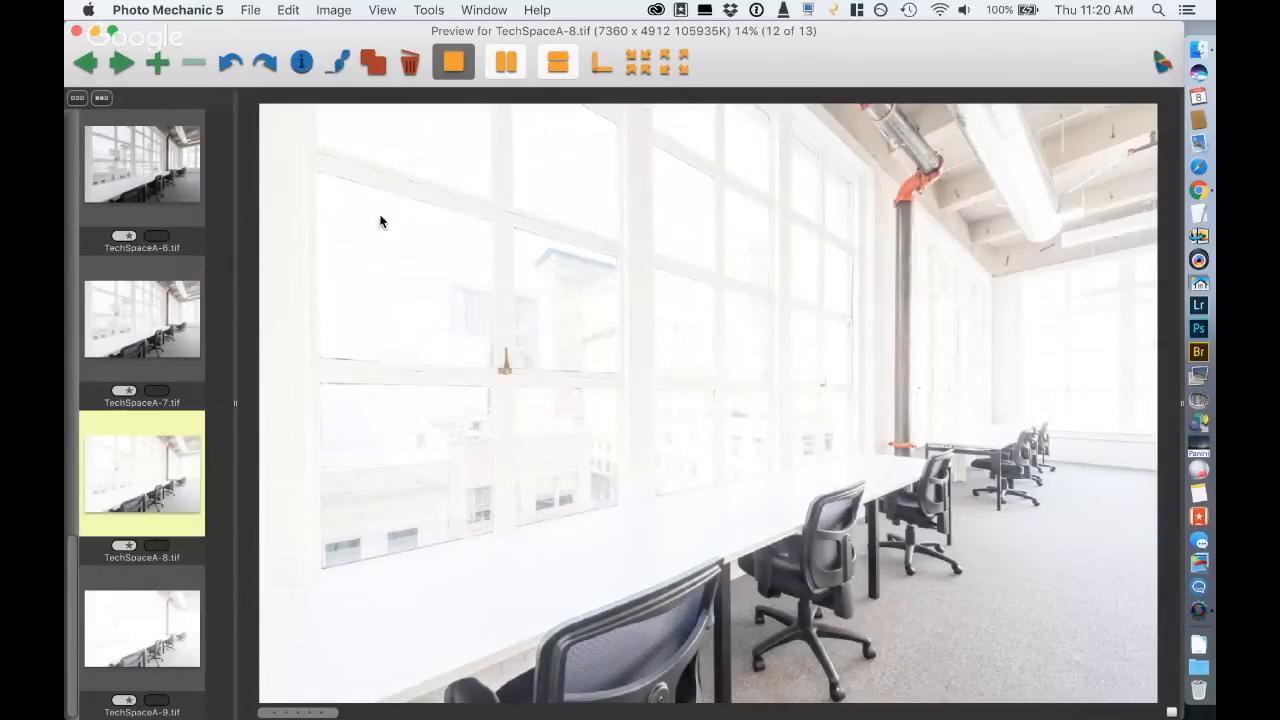
{"action": "key", "text": "Escape"}
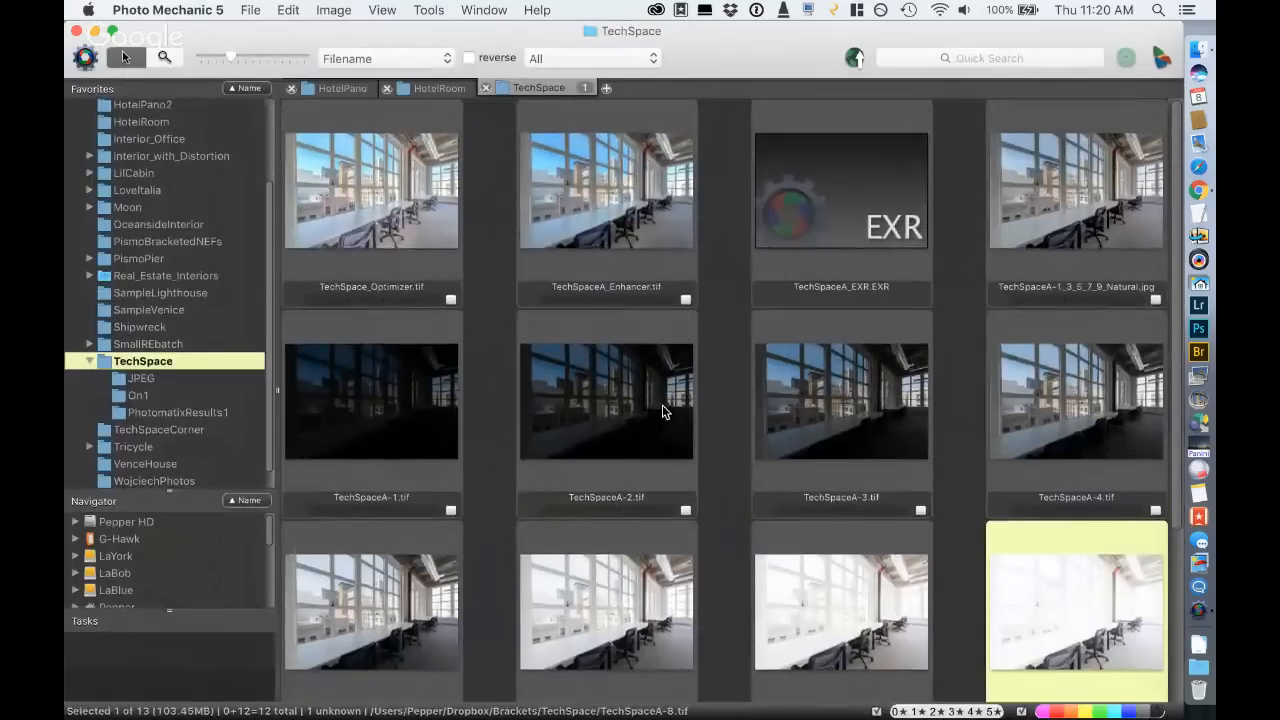
- Select the bracketed photos TechSpaceA-1.tif to TechSpaceA-9.tif, open them in Photomatix Pro 6 and dismiss the version updates notice
{"action": "scroll", "coordinate": [662, 410], "scroll_direction": "down", "scroll_amount": 3}
{"action": "left_click", "coordinate": [407, 566]}
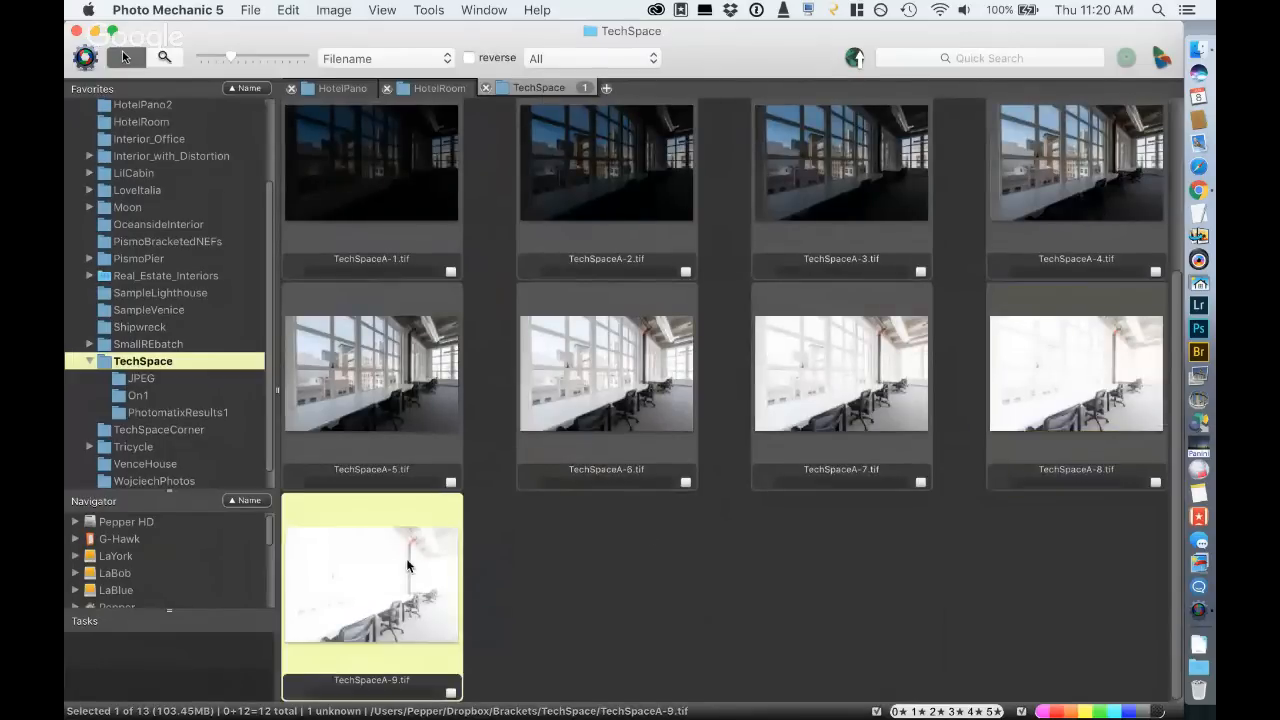
{"action": "scroll", "coordinate": [807, 504], "scroll_direction": "up", "scroll_amount": 5}
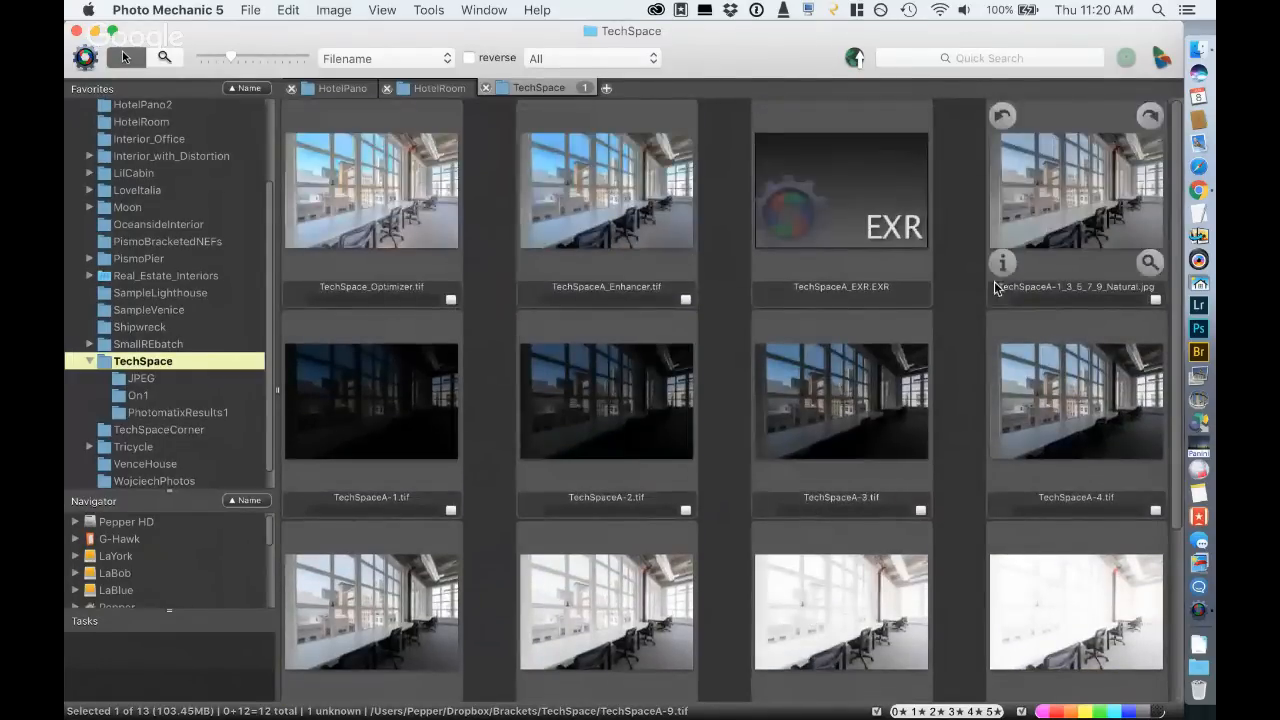
{"action": "left_click", "coordinate": [375, 404], "text": "shift"}
{"action": "scroll", "coordinate": [987, 452], "scroll_direction": "down", "scroll_amount": 3}
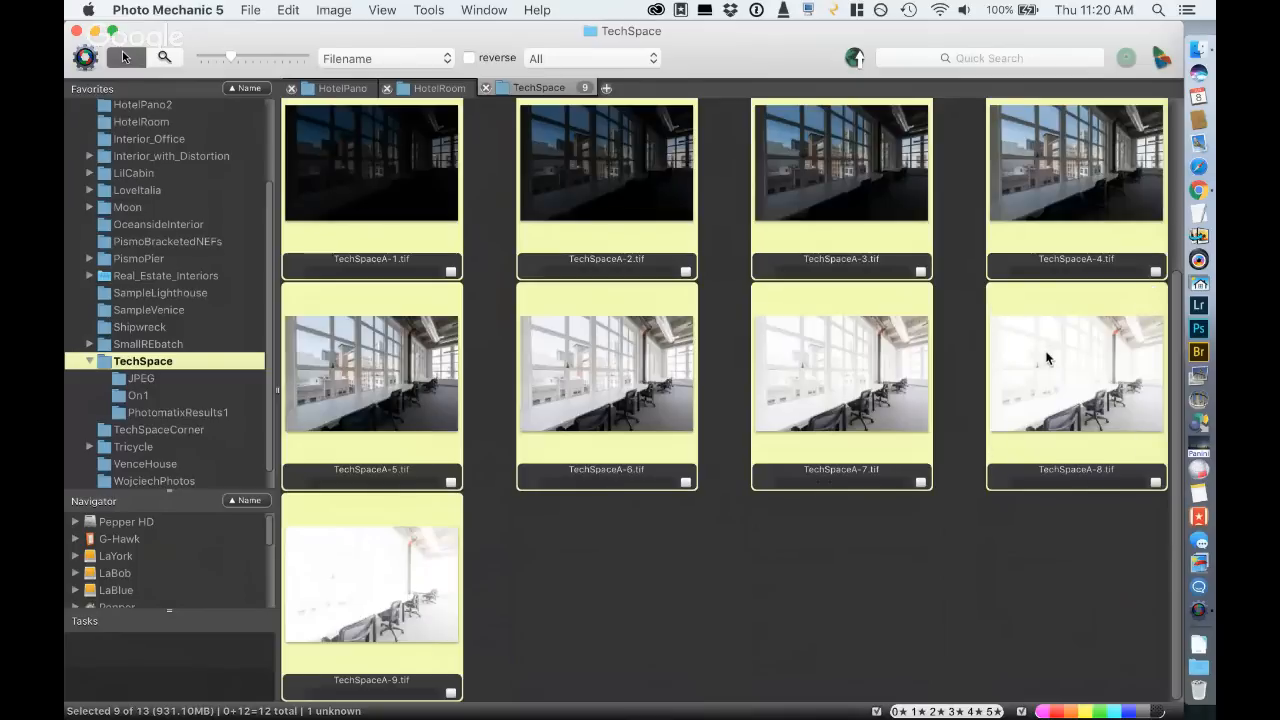
{"action": "left_click", "coordinate": [1193, 570]}
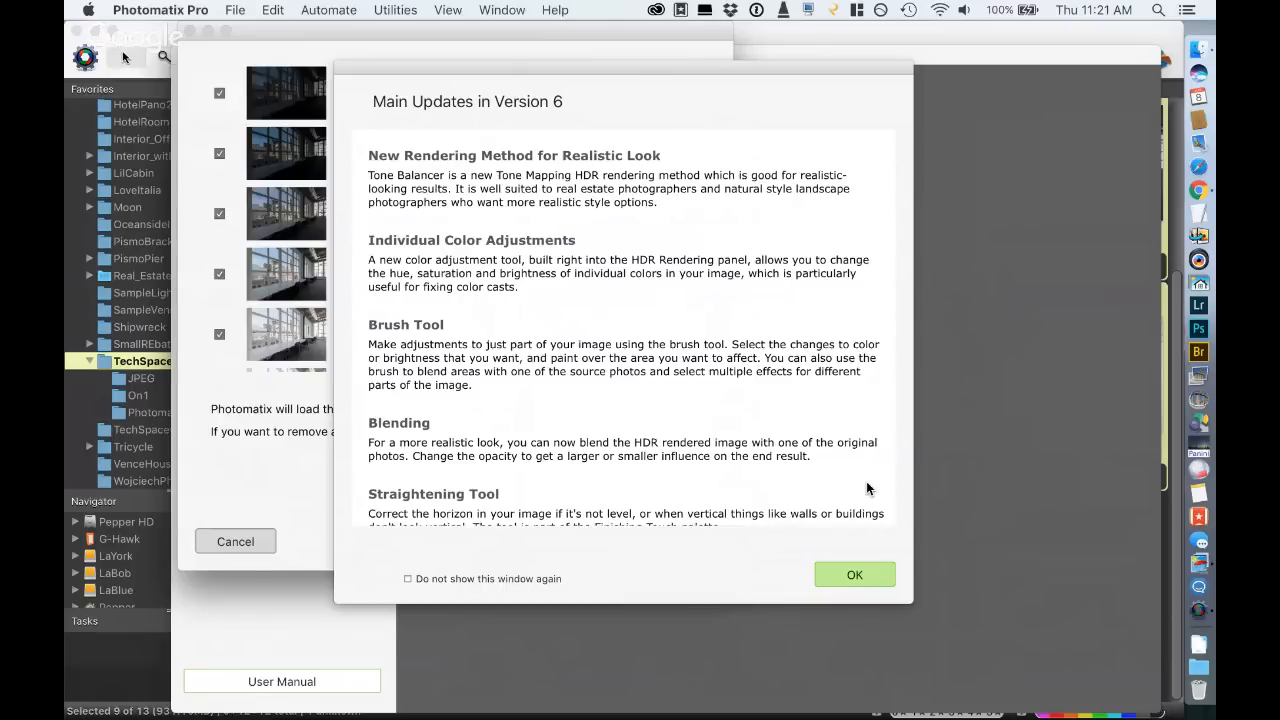
{"action": "key", "text": "Return"}
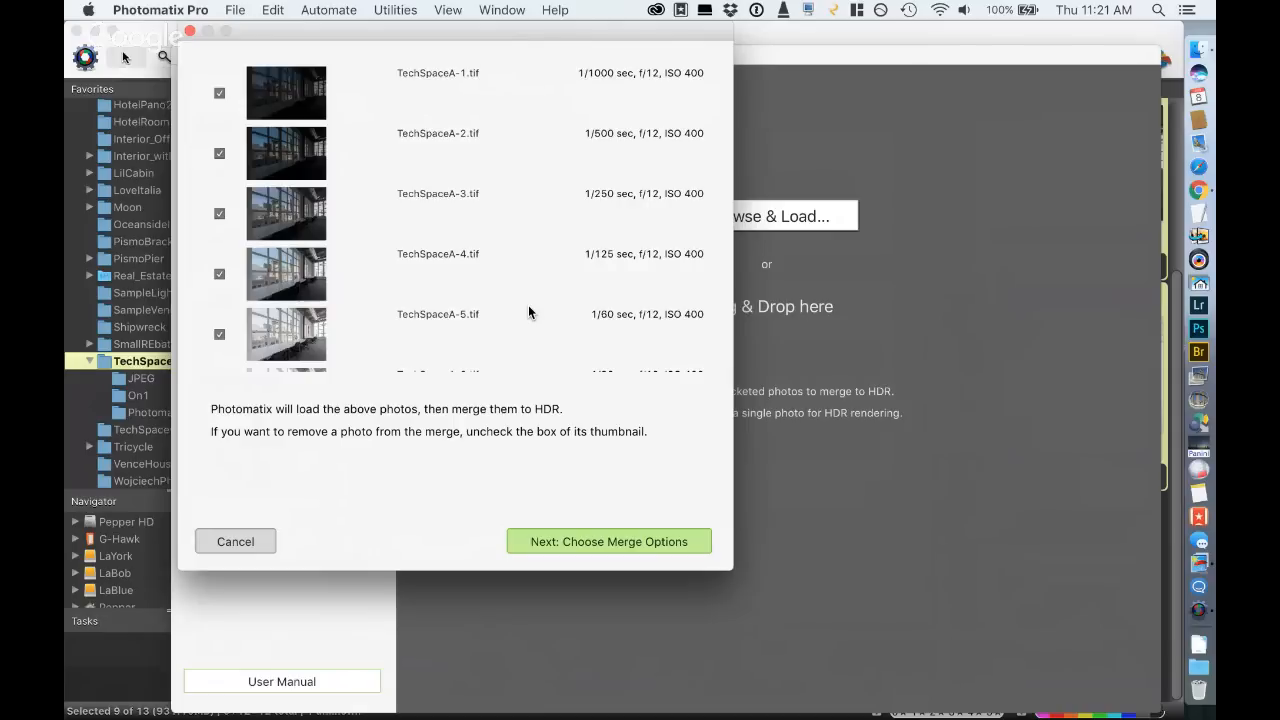
- Review the loaded brackets, exclude TechSpaceA-1.tif from the merge and continue to the merge options
{"action": "scroll", "coordinate": [528, 306], "scroll_direction": "down", "scroll_amount": 3}
{"action": "scroll", "coordinate": [528, 305], "scroll_direction": "up", "scroll_amount": 4}
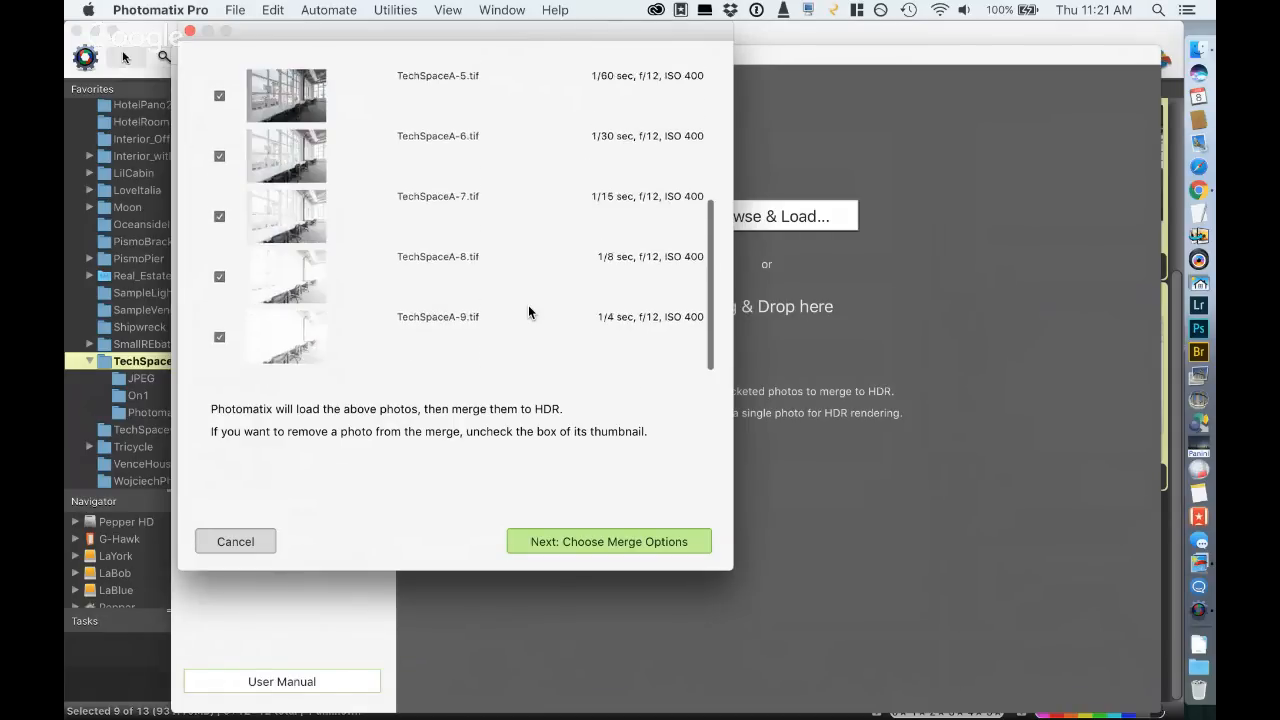
{"action": "scroll", "coordinate": [528, 305], "scroll_direction": "down", "scroll_amount": 1}
{"action": "left_click", "coordinate": [219, 93]}
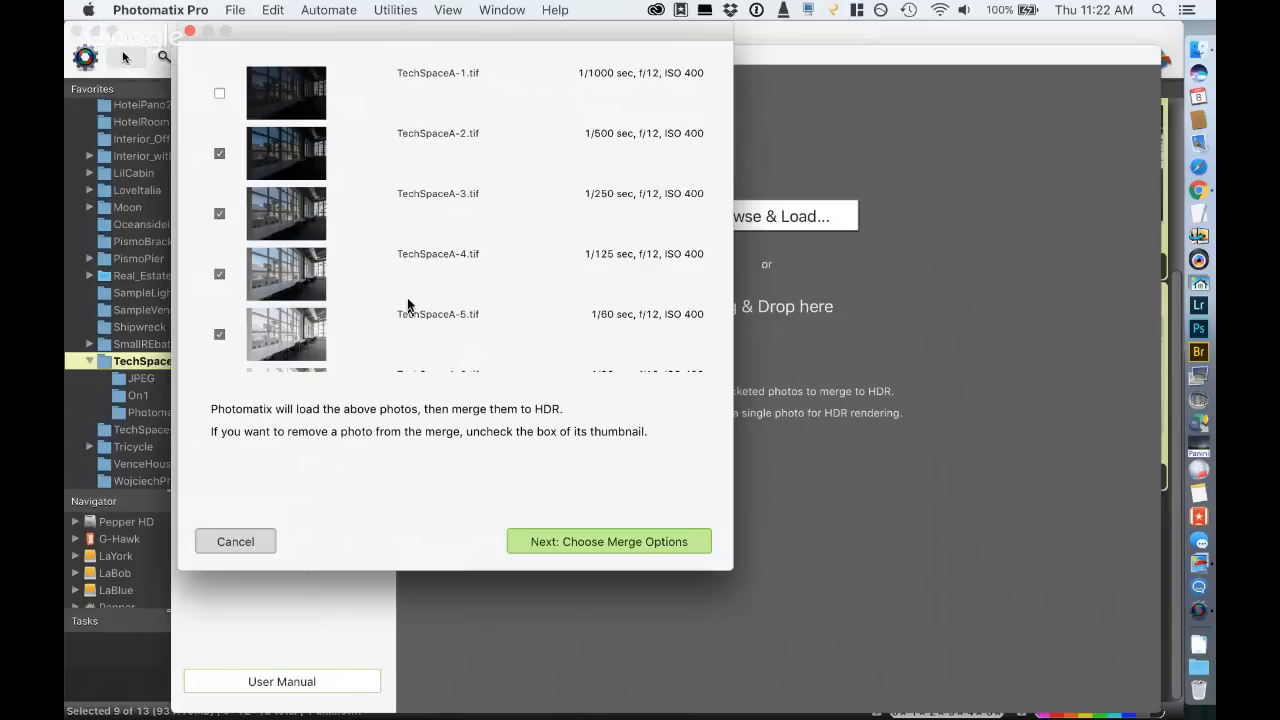
{"action": "left_click", "coordinate": [605, 542]}
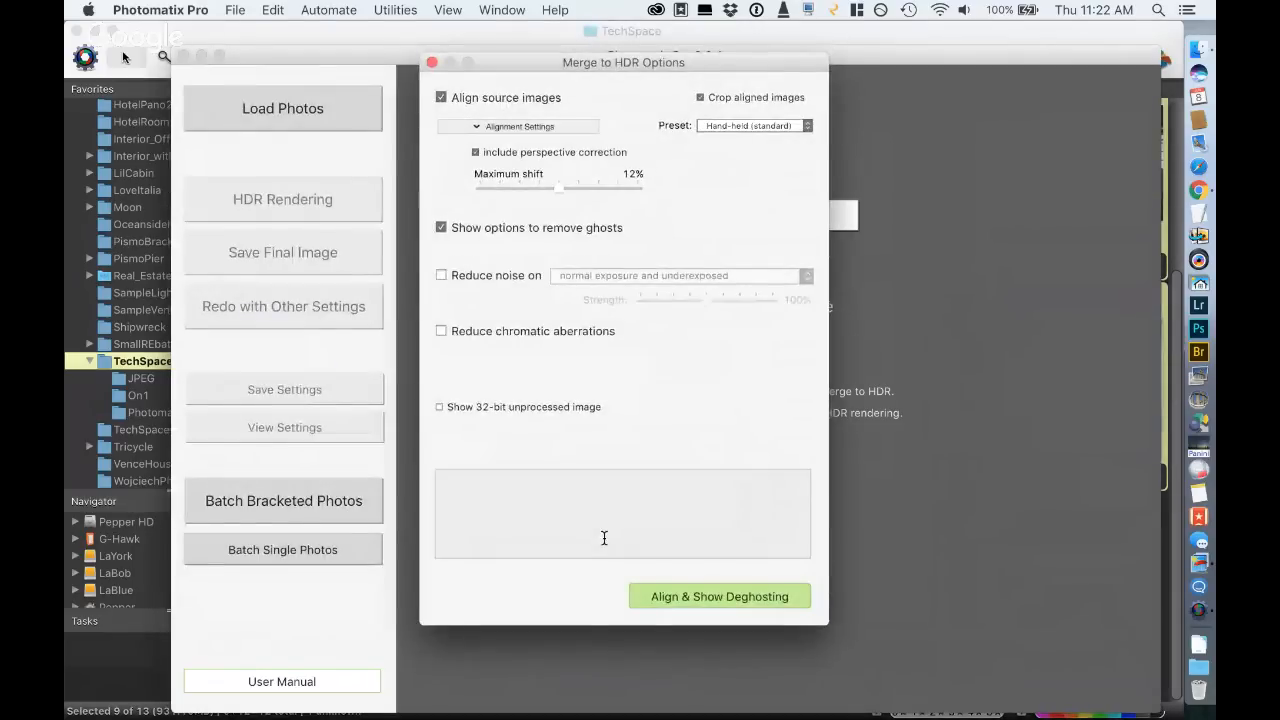
- Disable source image alignment and the ghost removal options, and merge the photos to HDR
{"action": "mouse_move", "coordinate": [438, 101]}
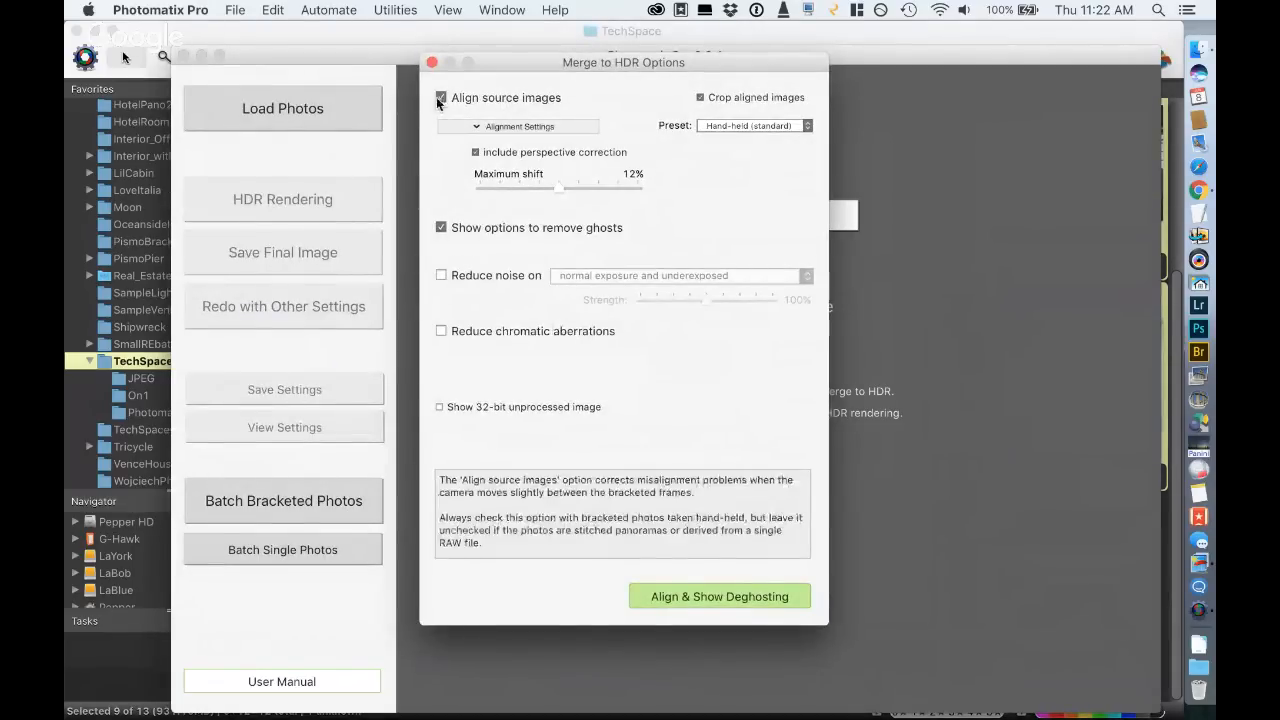
{"action": "left_click", "coordinate": [440, 98]}
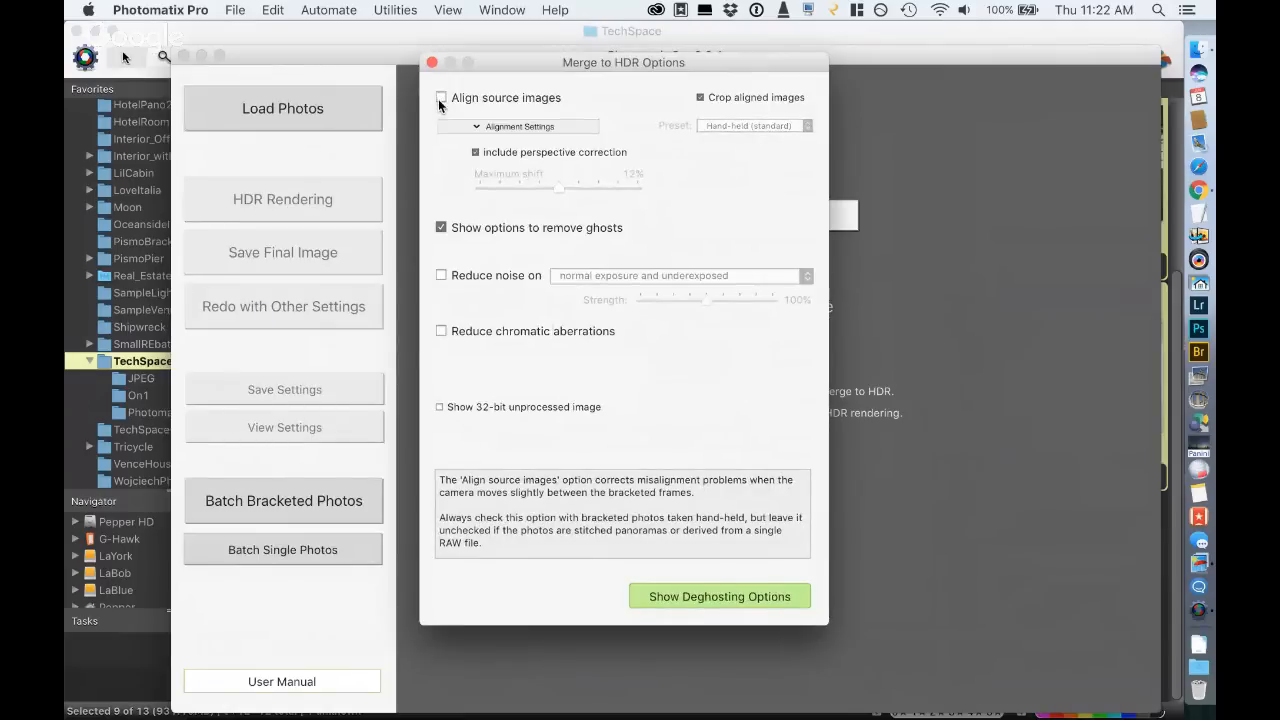
{"action": "left_click", "coordinate": [440, 229]}
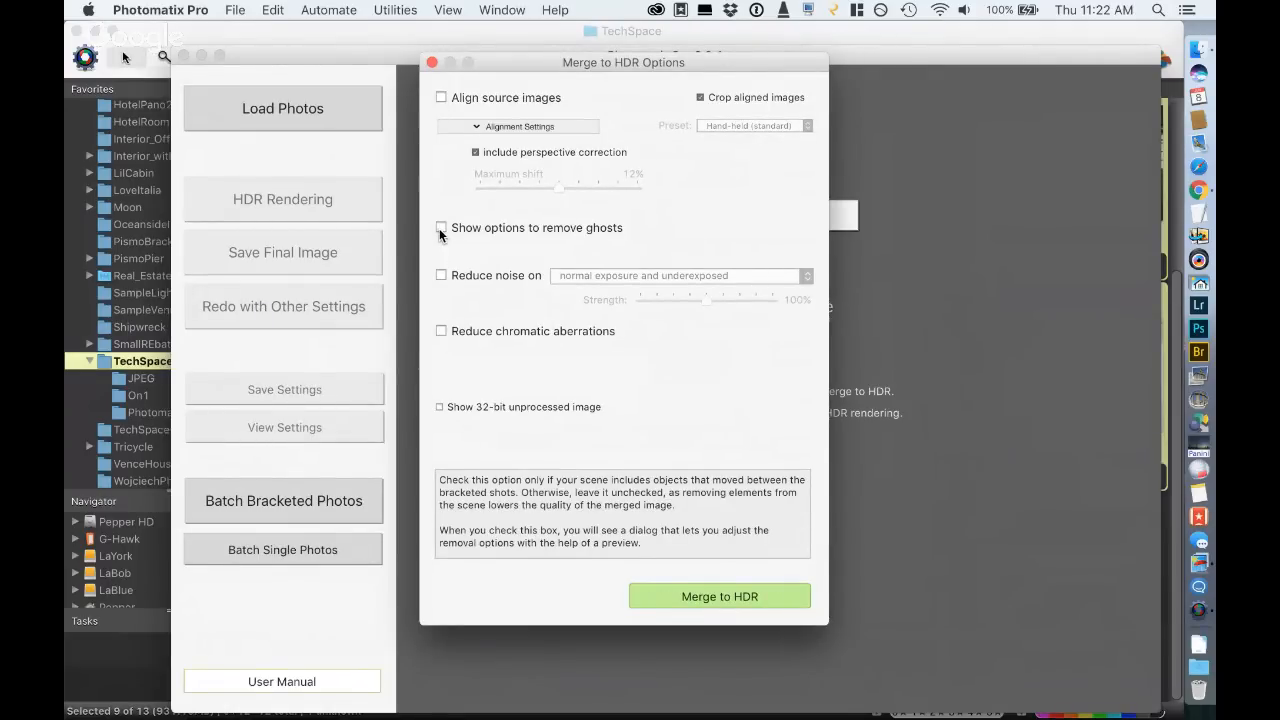
{"action": "left_click", "coordinate": [706, 597]}
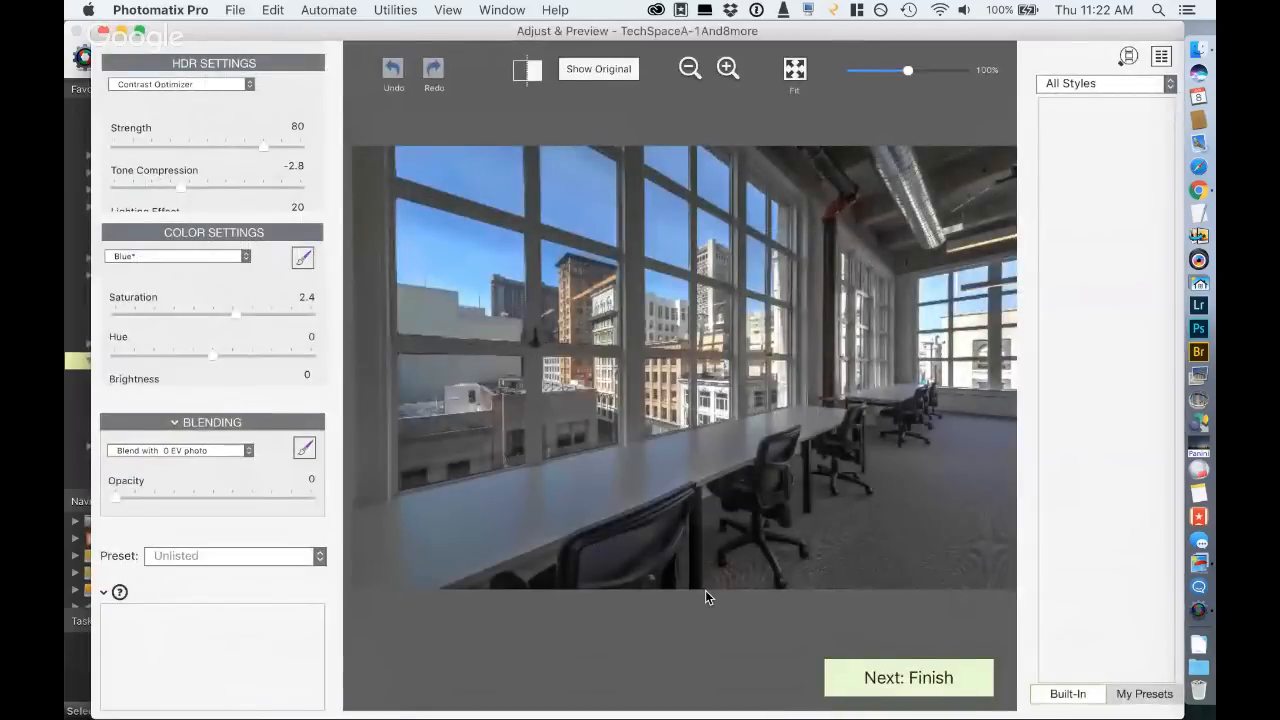
- Maximize the Adjust & Preview window, filter the preset styles to Realistic and review the HDR method choices without changing the method
{"action": "double_click", "coordinate": [379, 37]}
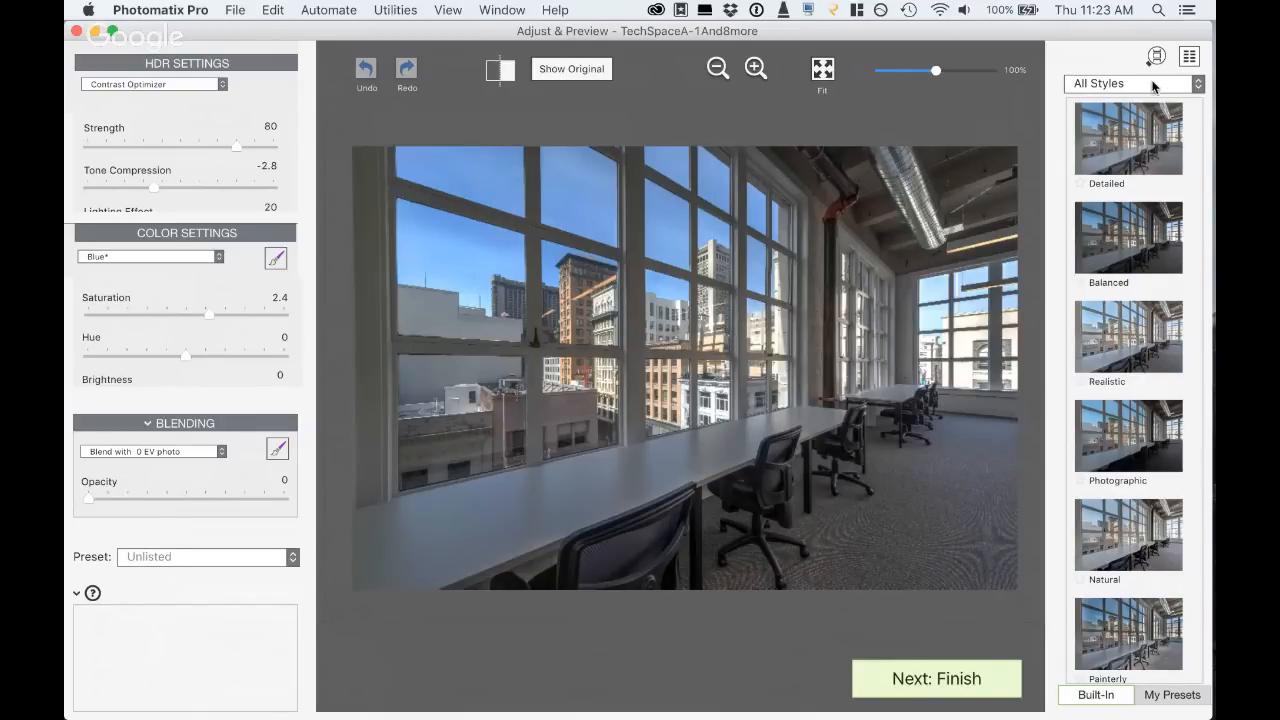
{"action": "left_click", "coordinate": [1155, 85]}
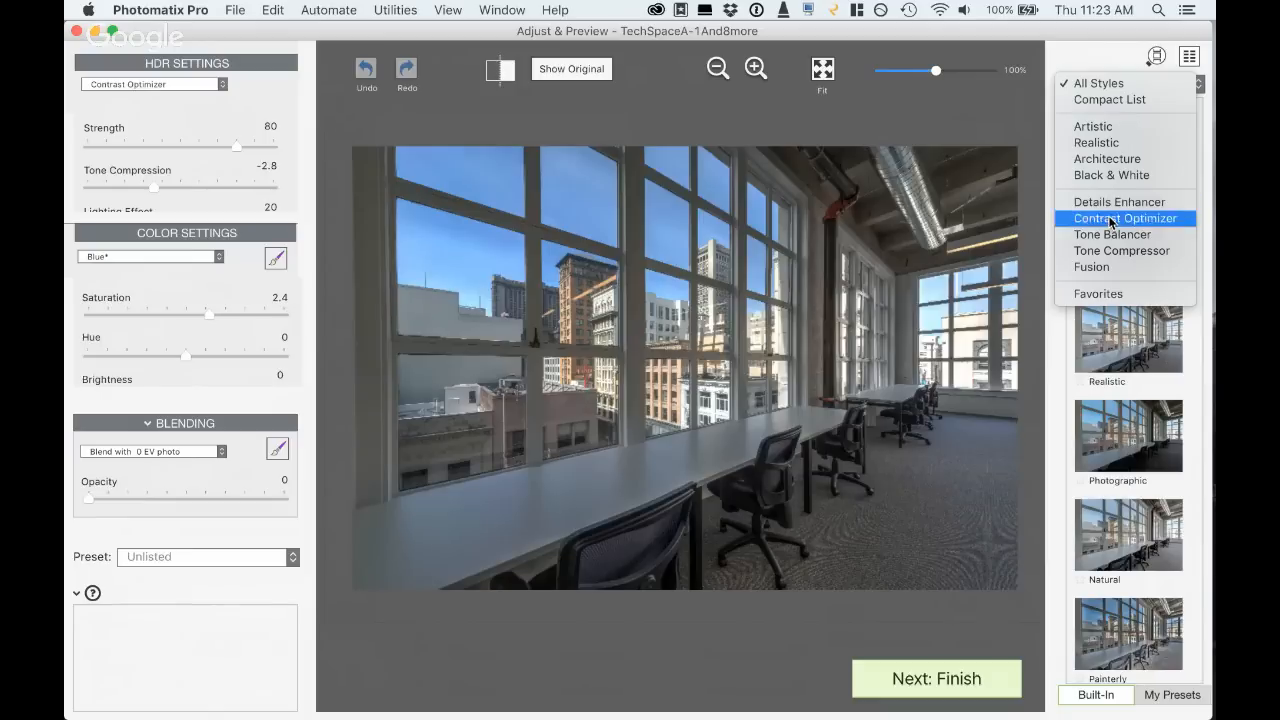
{"action": "left_click", "coordinate": [1118, 143]}
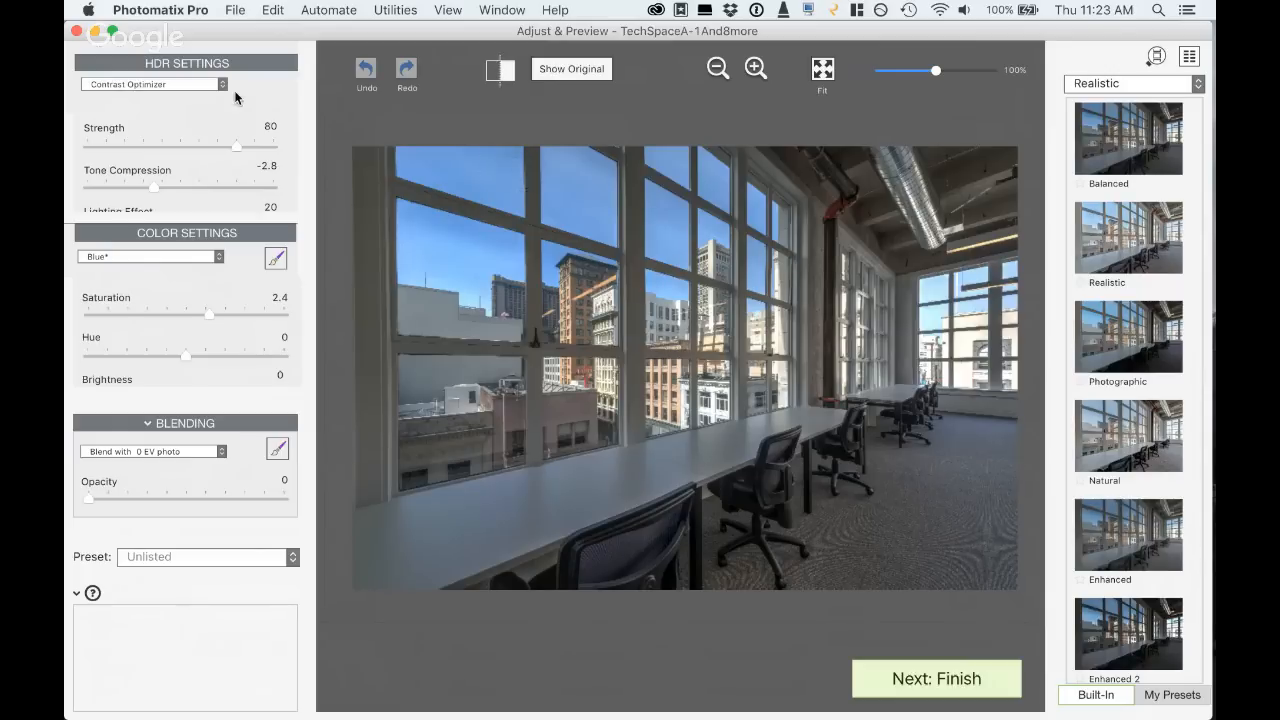
{"action": "left_click", "coordinate": [182, 88]}
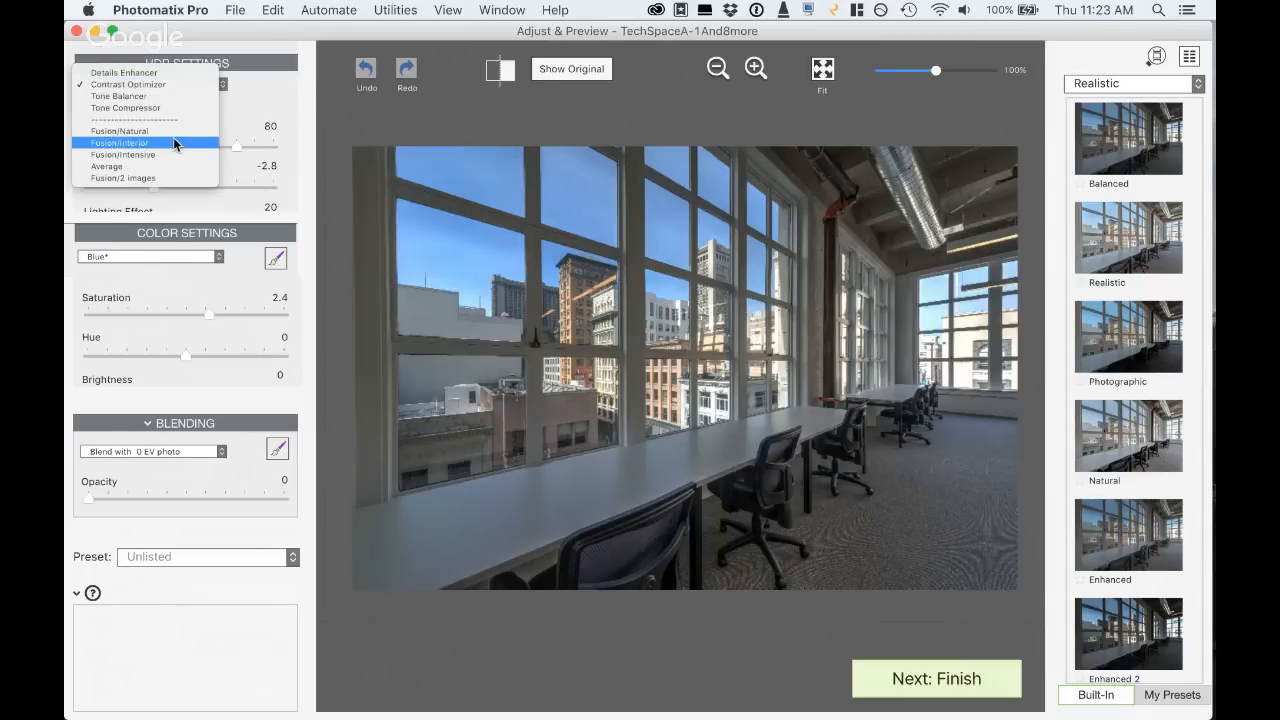
{"action": "left_click", "coordinate": [265, 103]}
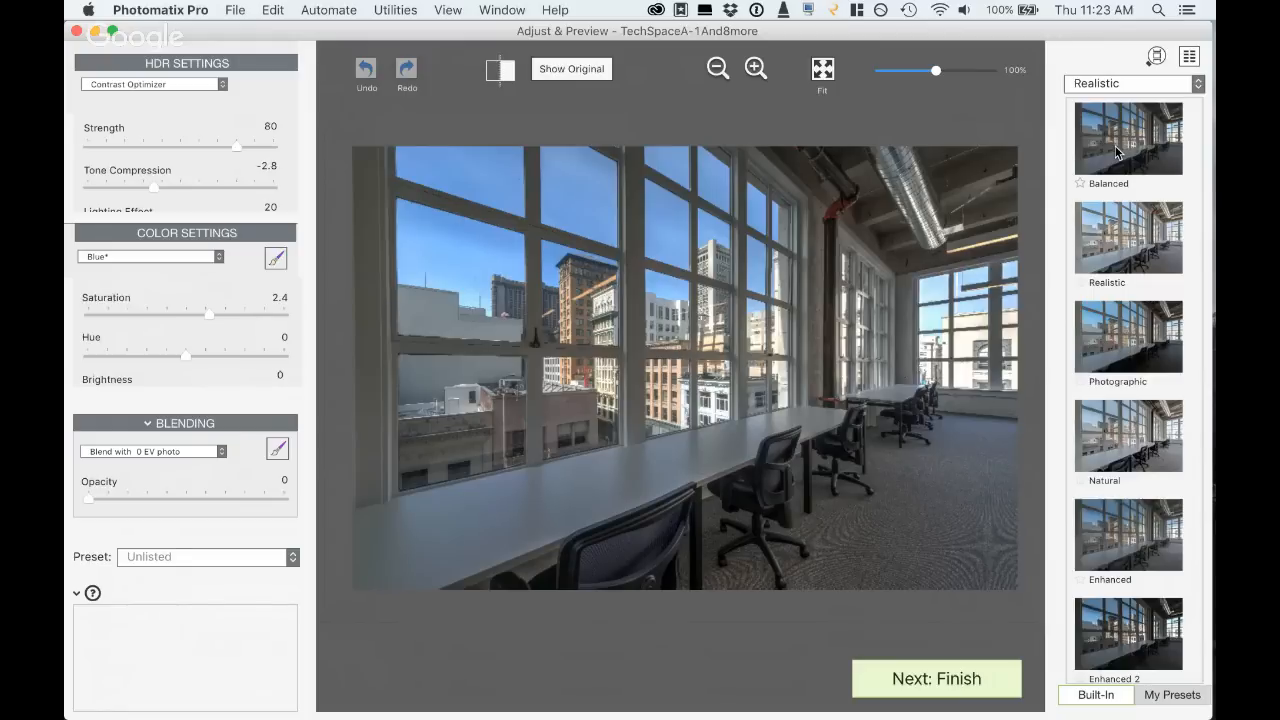
- Compare the Balanced, Realistic, Natural, Enhanced and Enhanced 2 presets on the interior photo, ending on Realistic
{"action": "left_click", "coordinate": [1117, 152]}
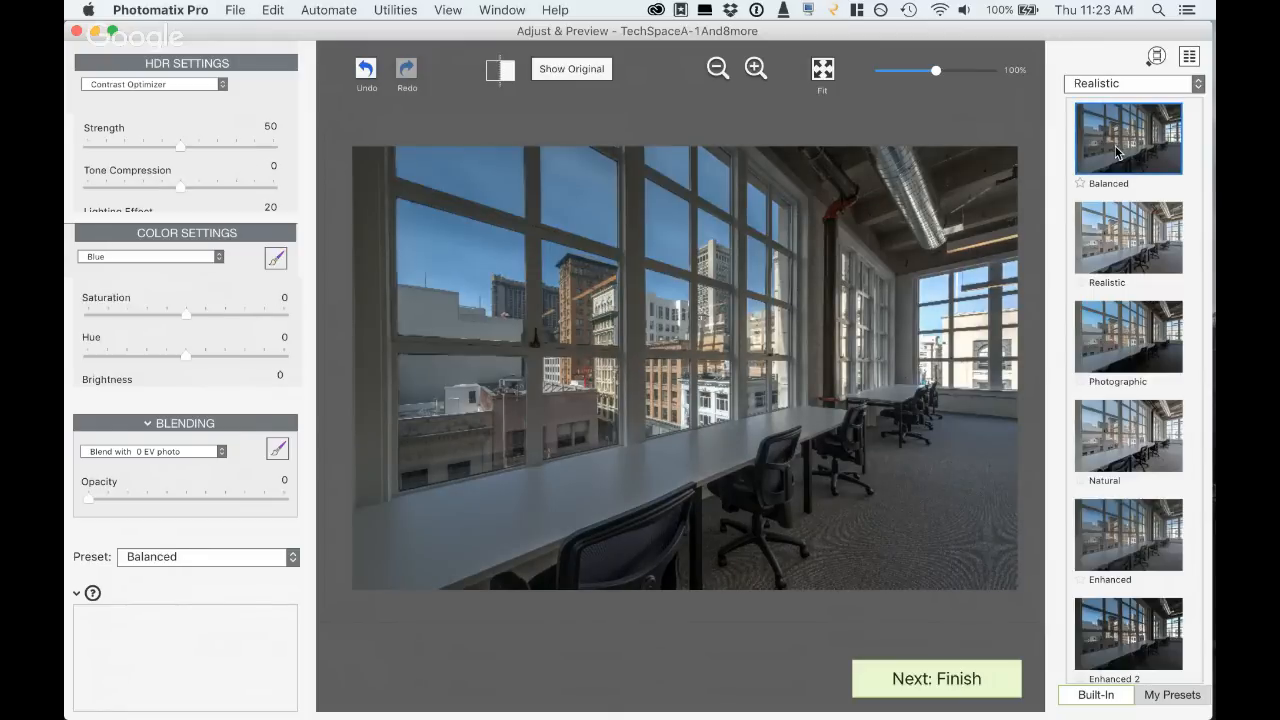
{"action": "left_click", "coordinate": [1117, 270]}
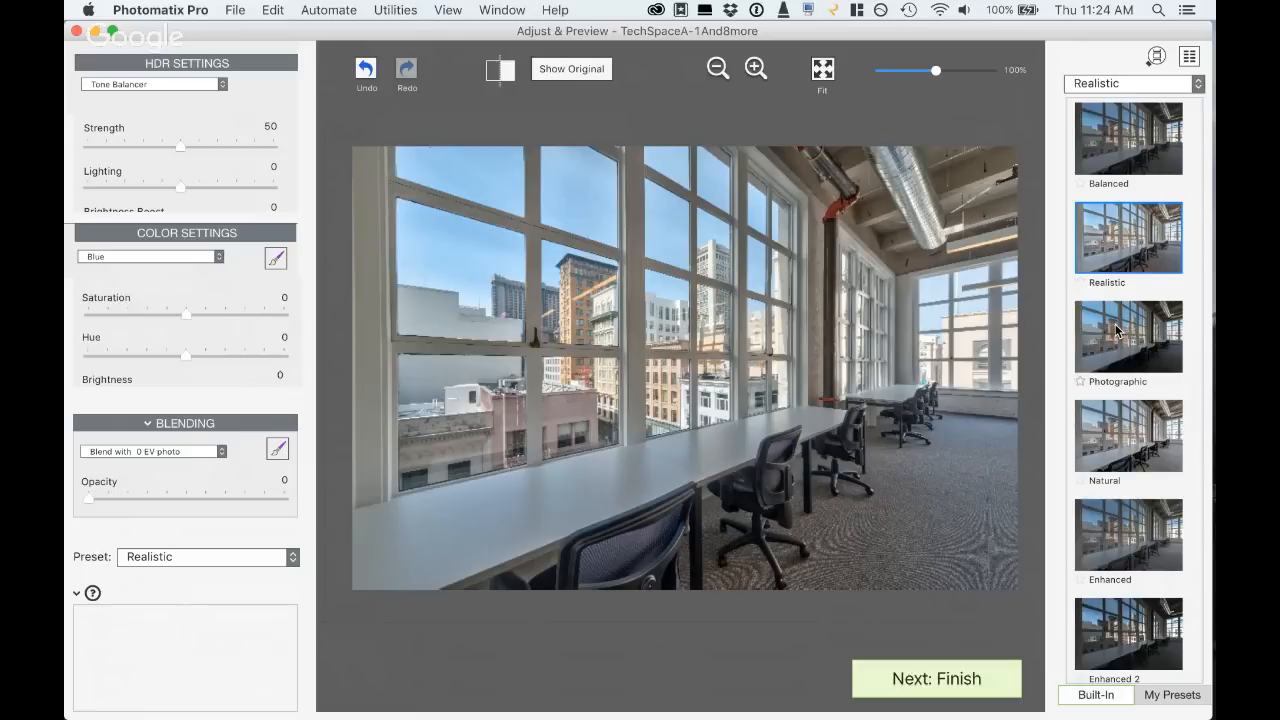
{"action": "left_click", "coordinate": [1128, 438]}
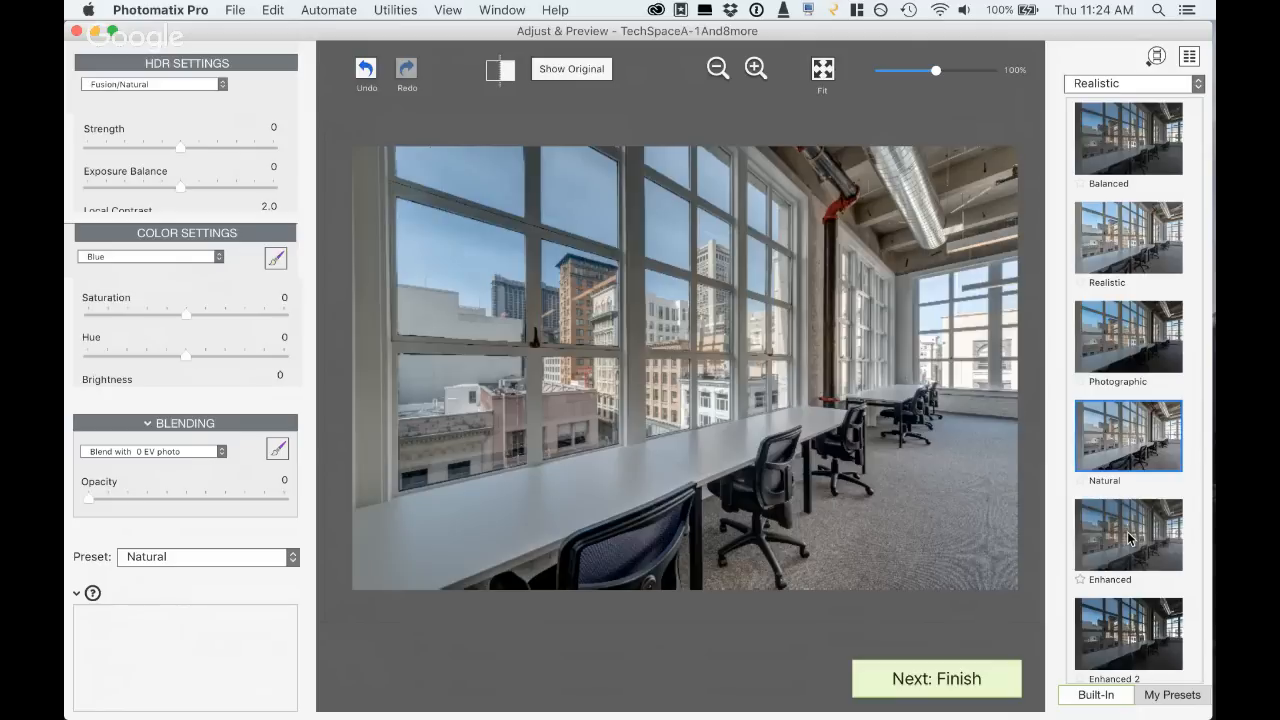
{"action": "left_click", "coordinate": [1141, 256]}
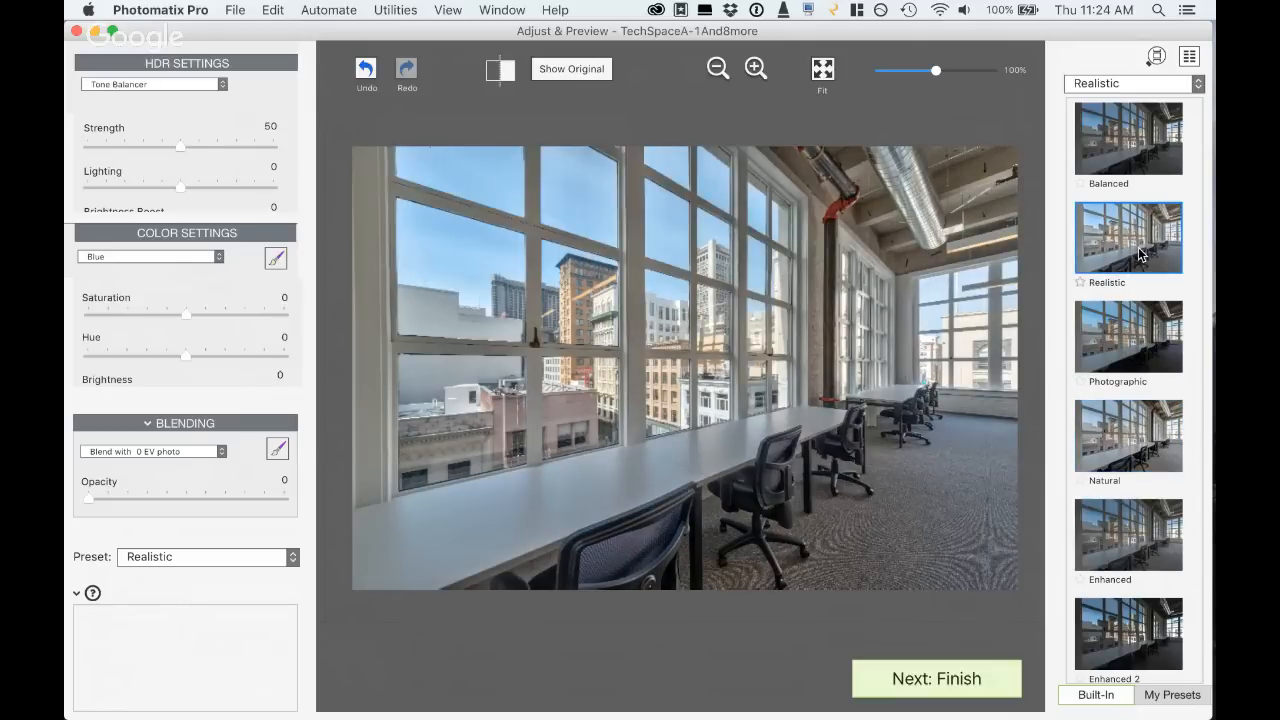
{"action": "left_click", "coordinate": [1140, 549]}
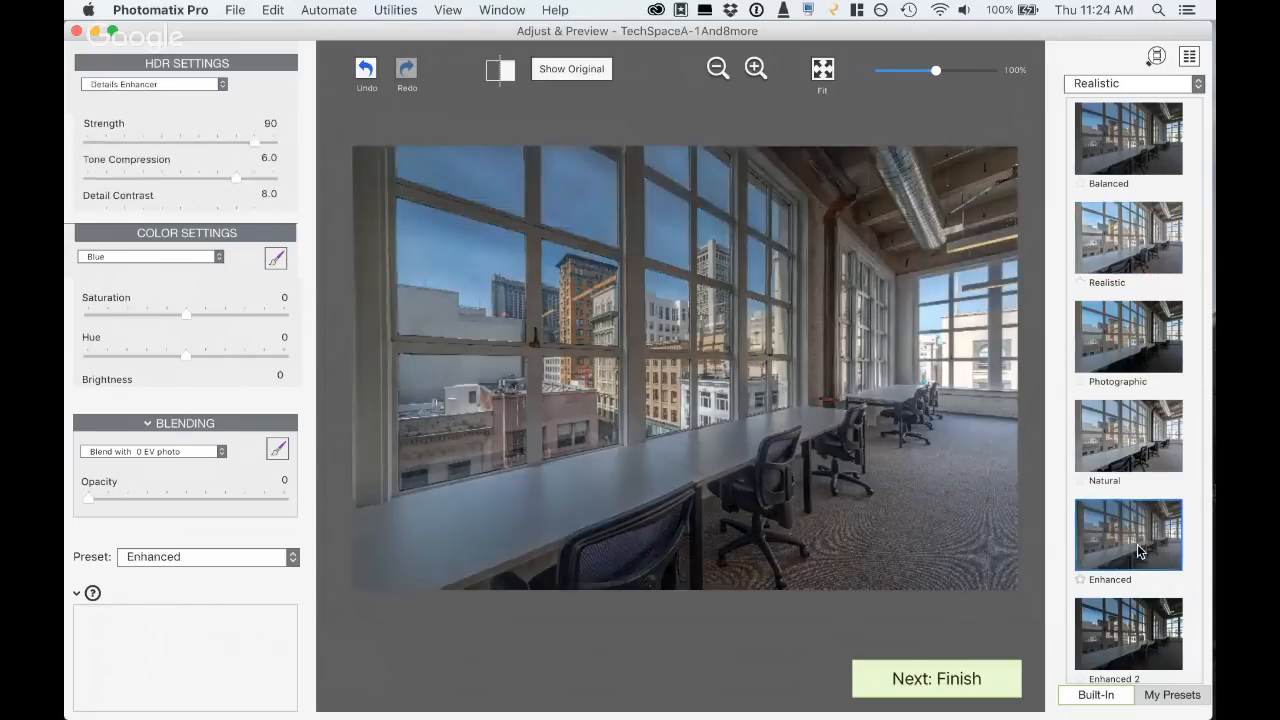
{"action": "left_click", "coordinate": [1129, 626]}
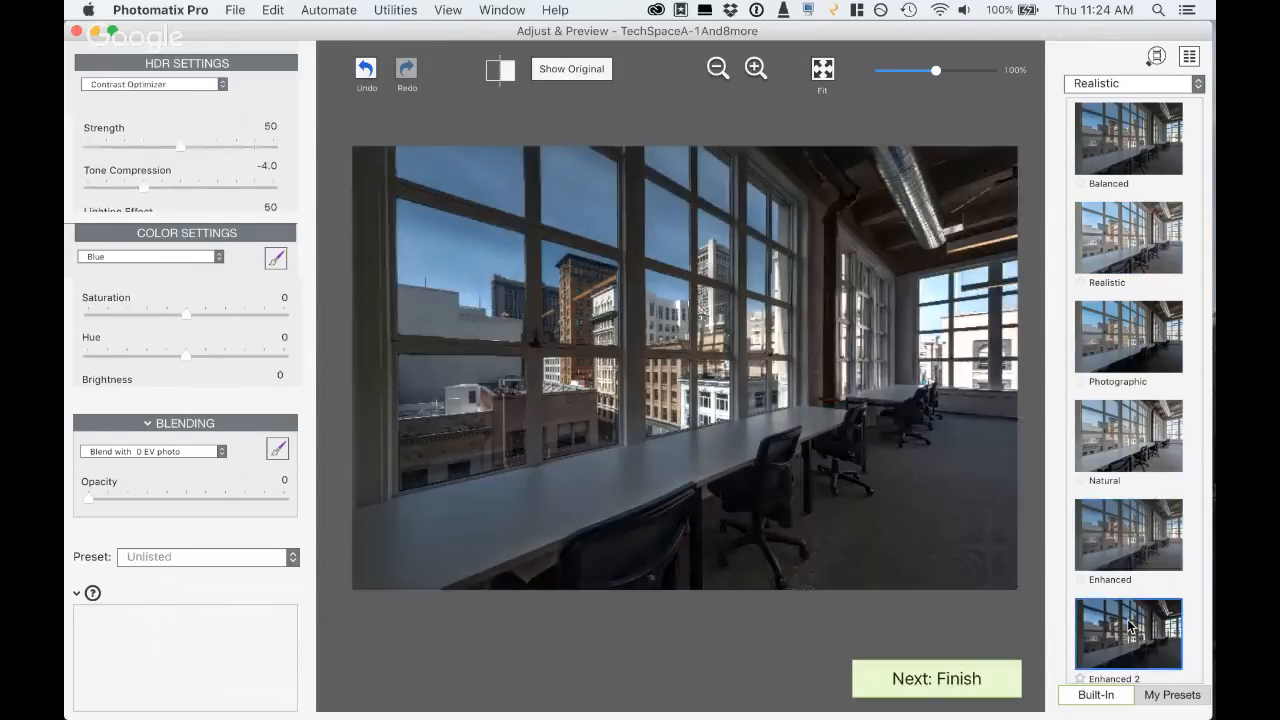
{"action": "left_click", "coordinate": [1116, 228]}
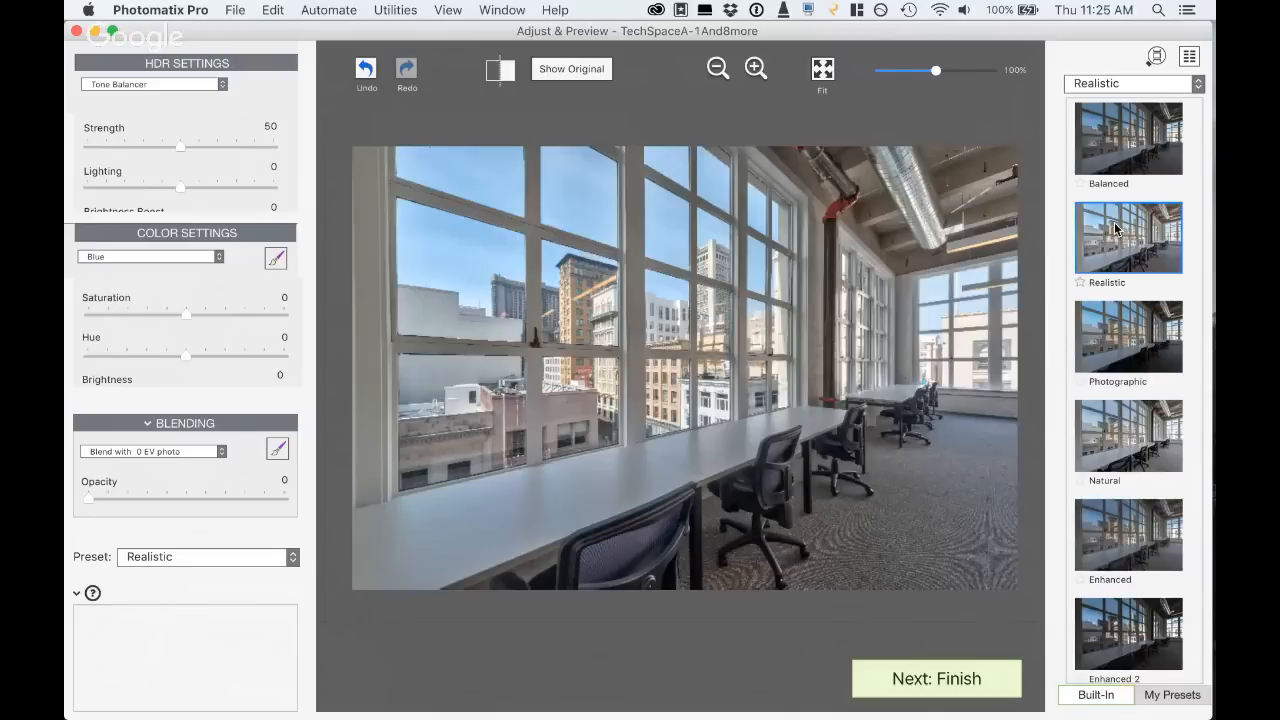
- Browse the Architecture styles, apply the Interior 2 preset and check which HDR method it uses
{"action": "left_click", "coordinate": [1103, 82]}
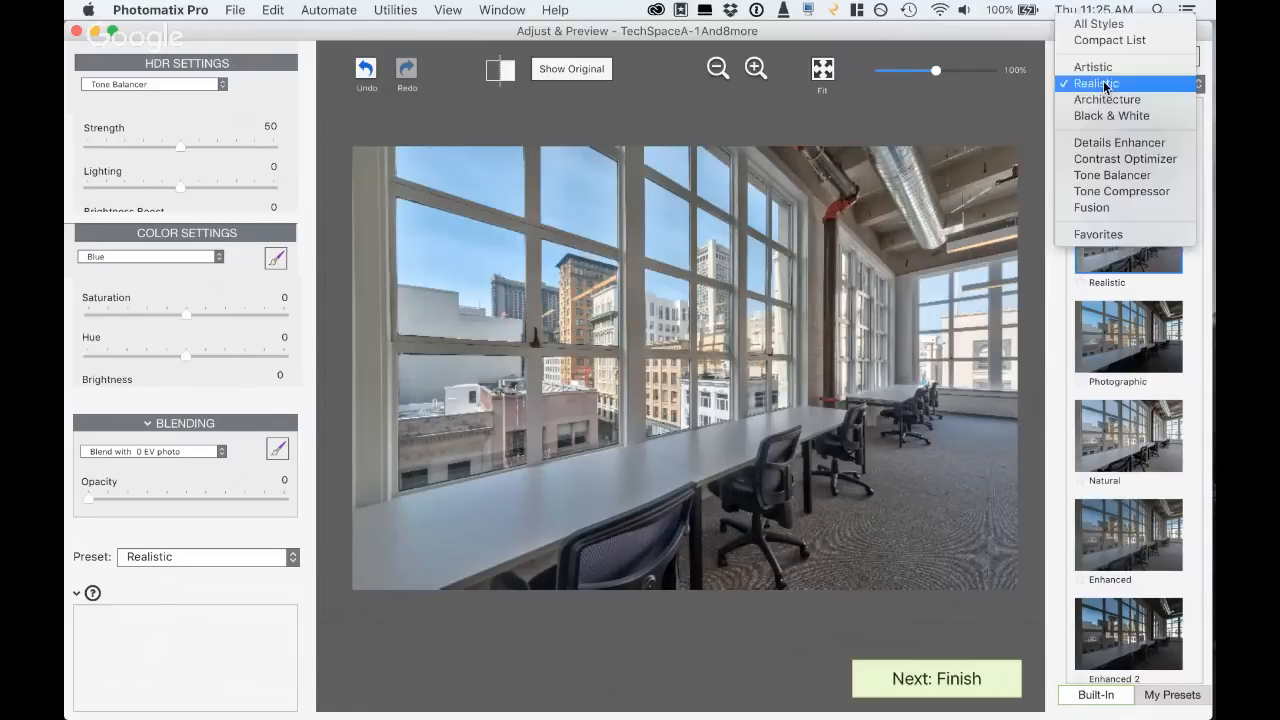
{"action": "left_click", "coordinate": [1103, 99]}
{"action": "scroll", "coordinate": [1119, 515], "scroll_direction": "down", "scroll_amount": 2}
{"action": "scroll", "coordinate": [1117, 512], "scroll_direction": "down", "scroll_amount": 3}
{"action": "scroll", "coordinate": [1118, 510], "scroll_direction": "up", "scroll_amount": 4}
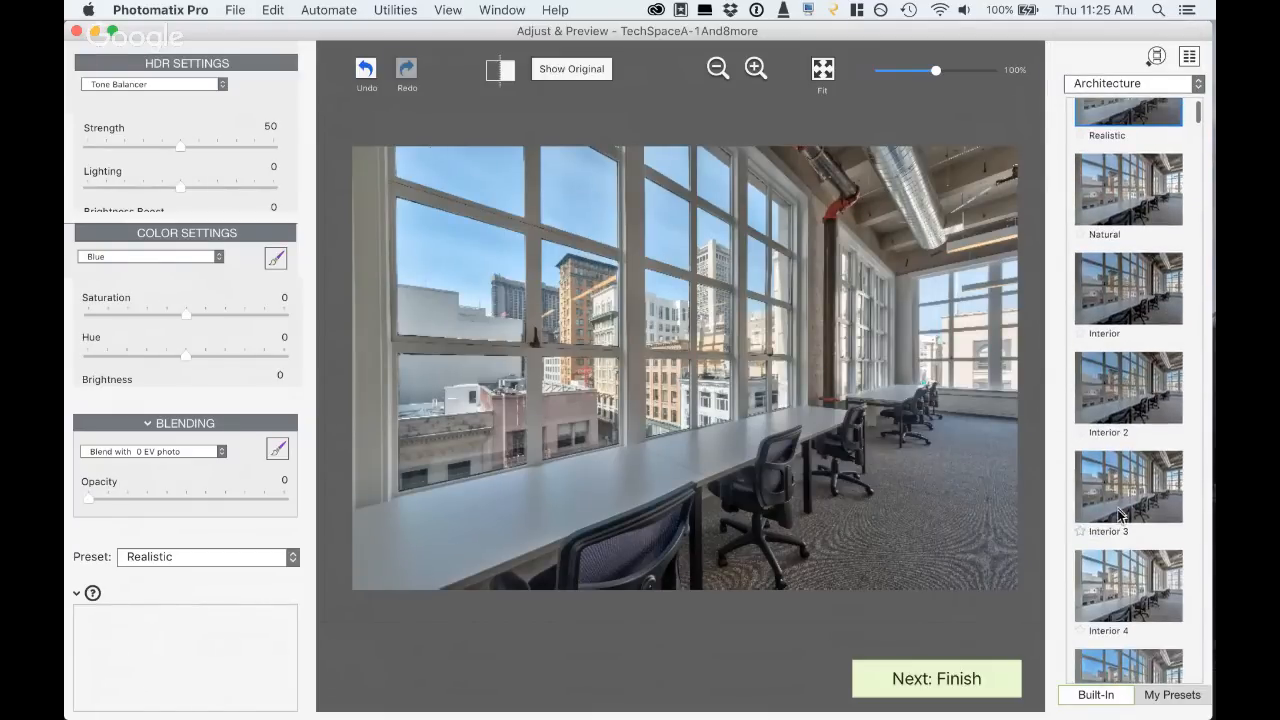
{"action": "left_click", "coordinate": [1127, 395]}
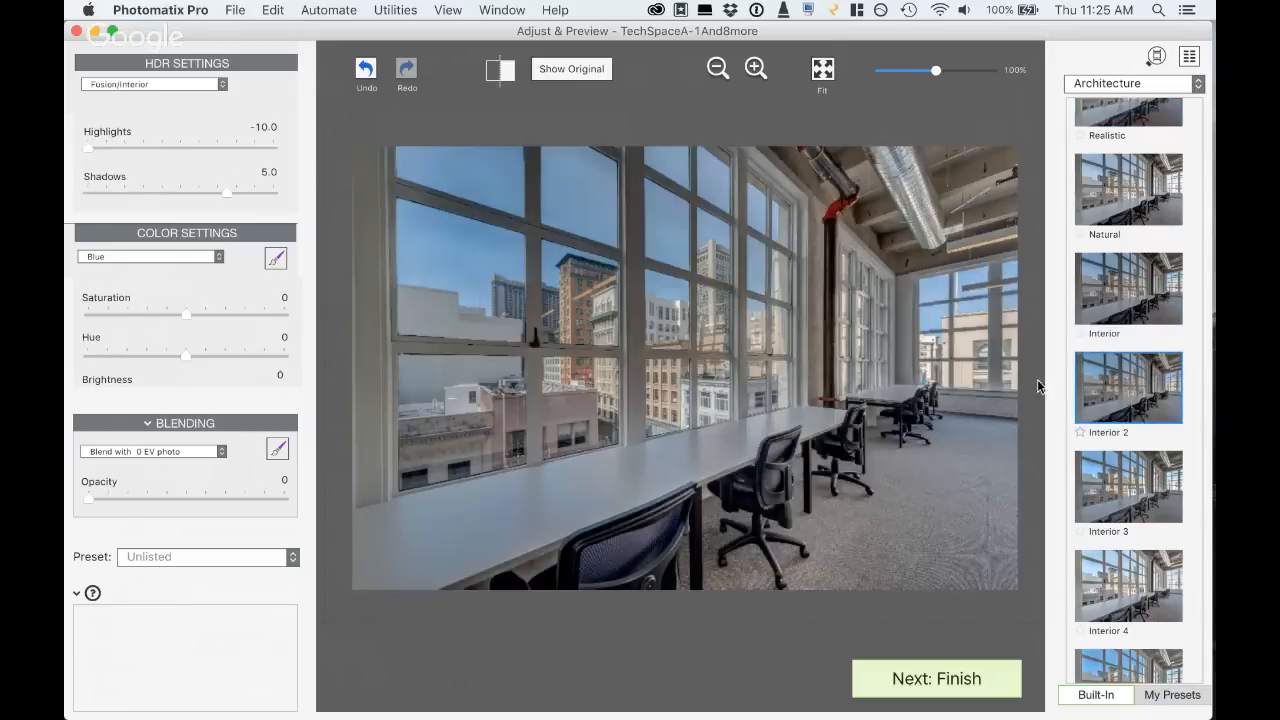
{"action": "left_click", "coordinate": [222, 84]}
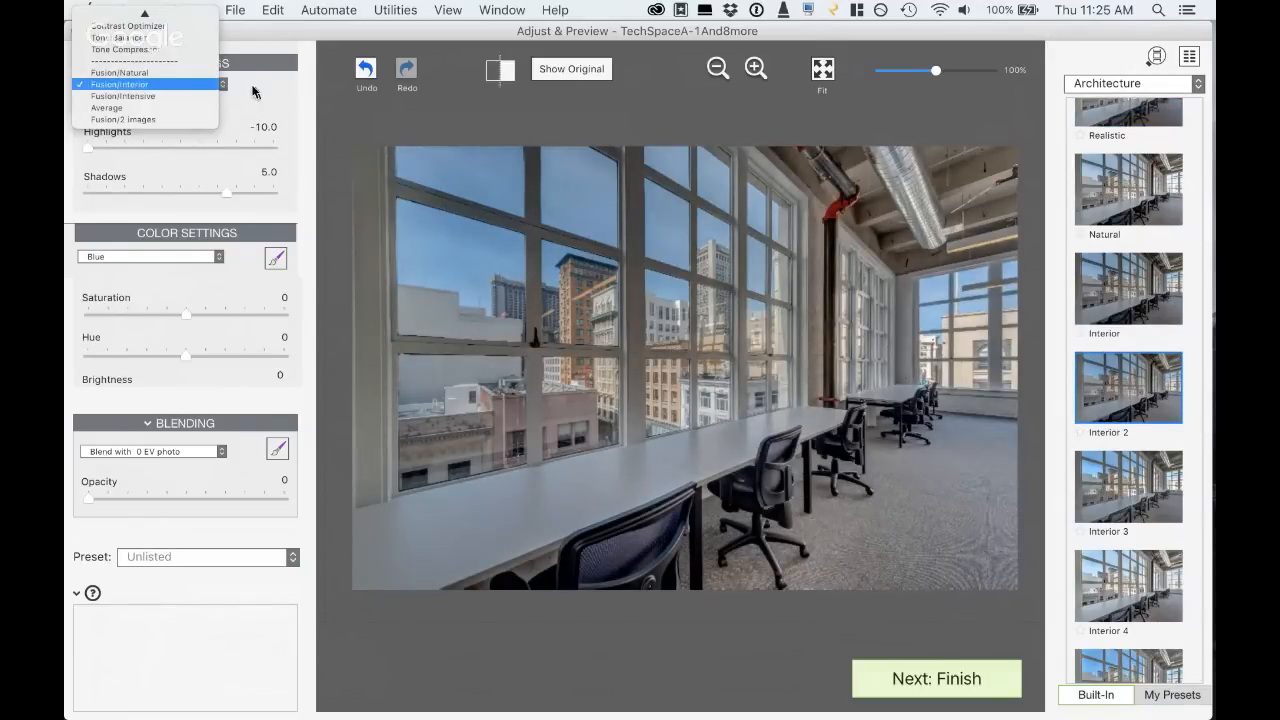
{"action": "left_click", "coordinate": [260, 88]}
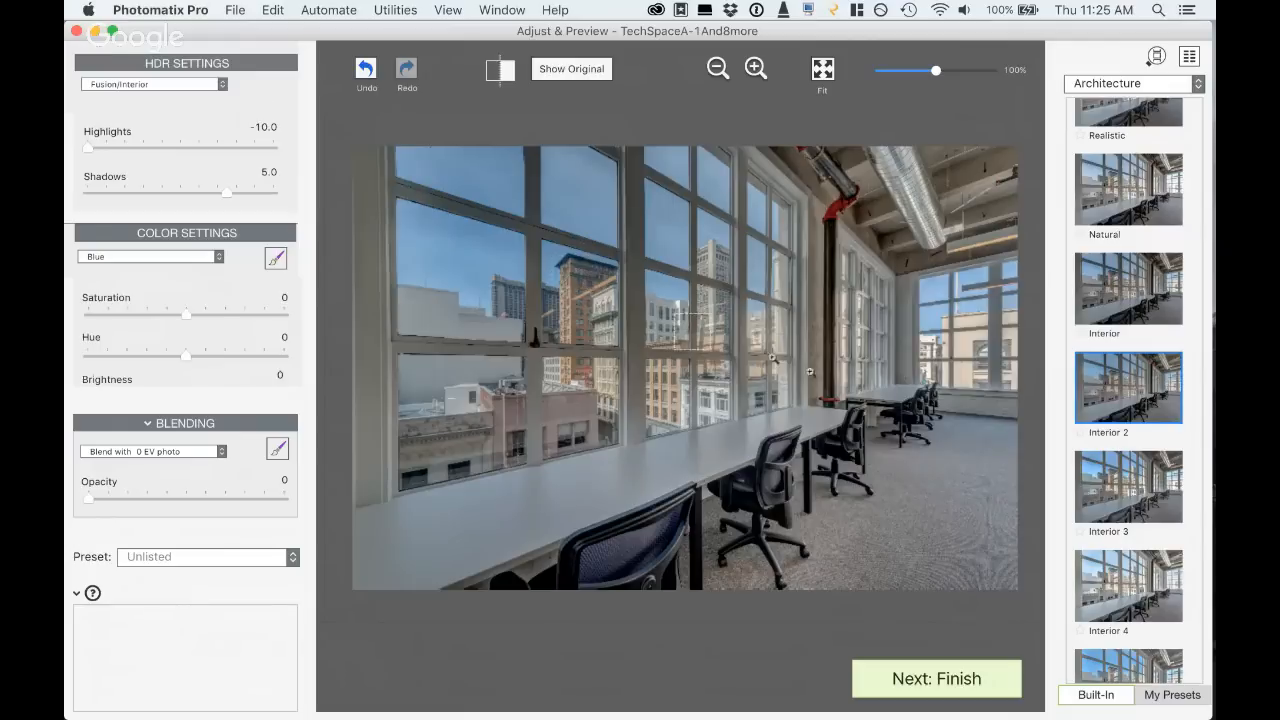
- Try Highlights at -1.9 and blending with the 0 EV photo at opacity 24, return the opacity to 0 and reapply Interior 2
{"action": "left_click", "coordinate": [165, 147]}
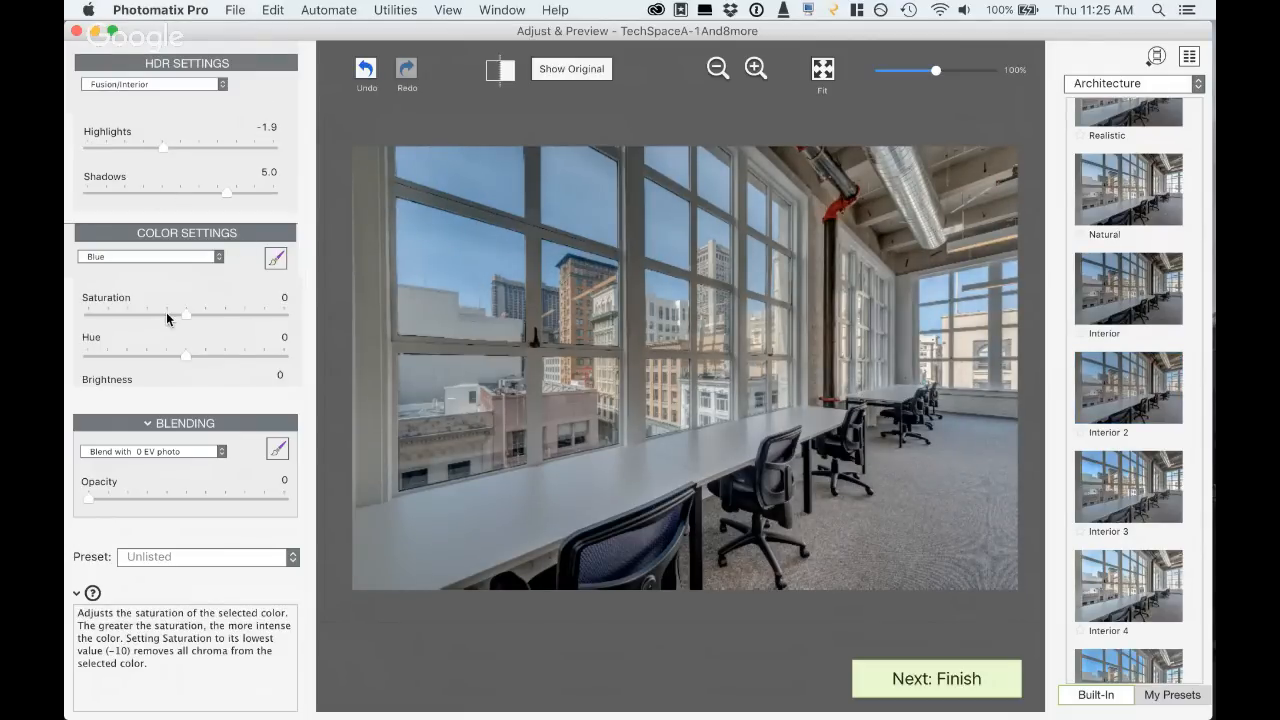
{"action": "scroll", "coordinate": [166, 313], "scroll_direction": "down", "scroll_amount": 3}
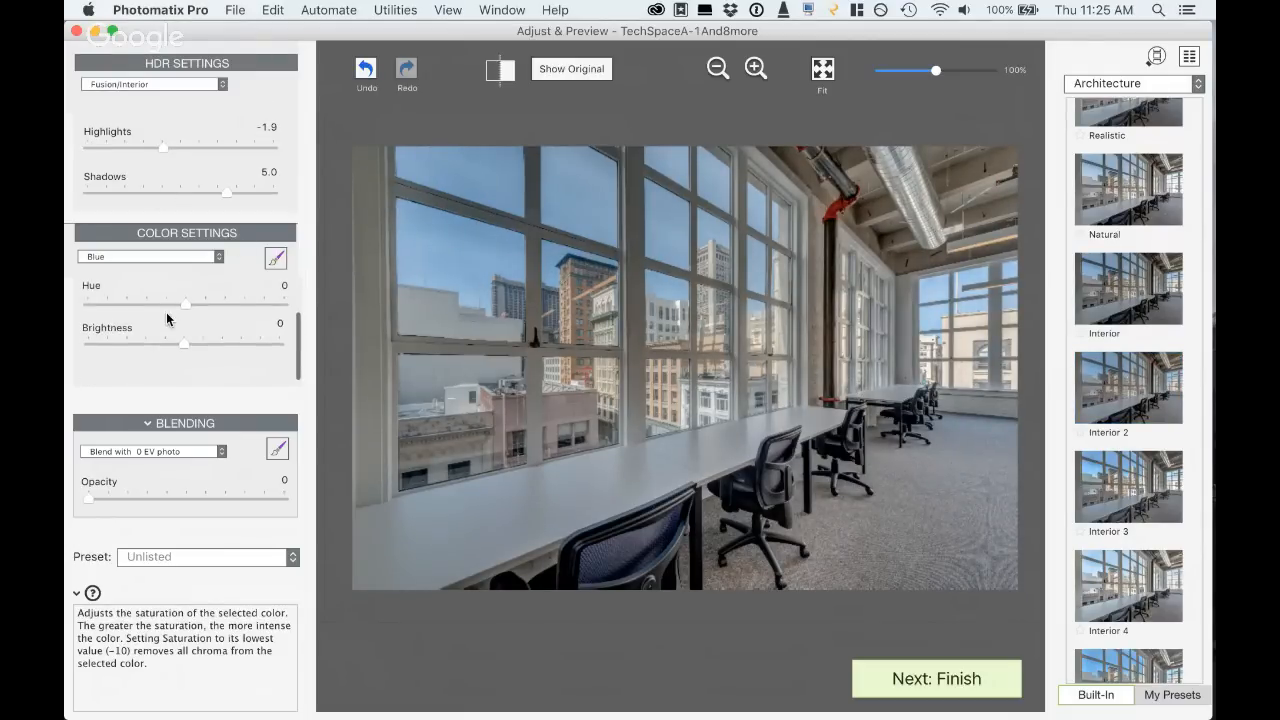
{"action": "left_click", "coordinate": [134, 494]}
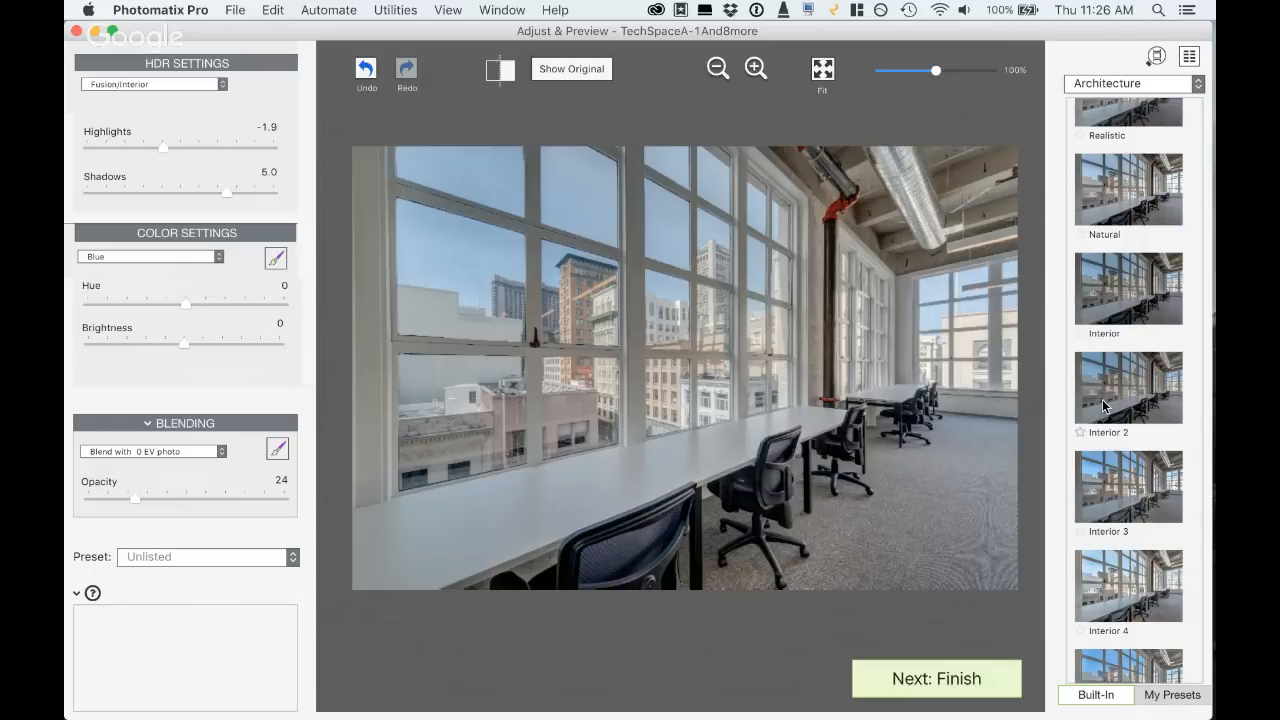
{"action": "mouse_move", "coordinate": [136, 500]}
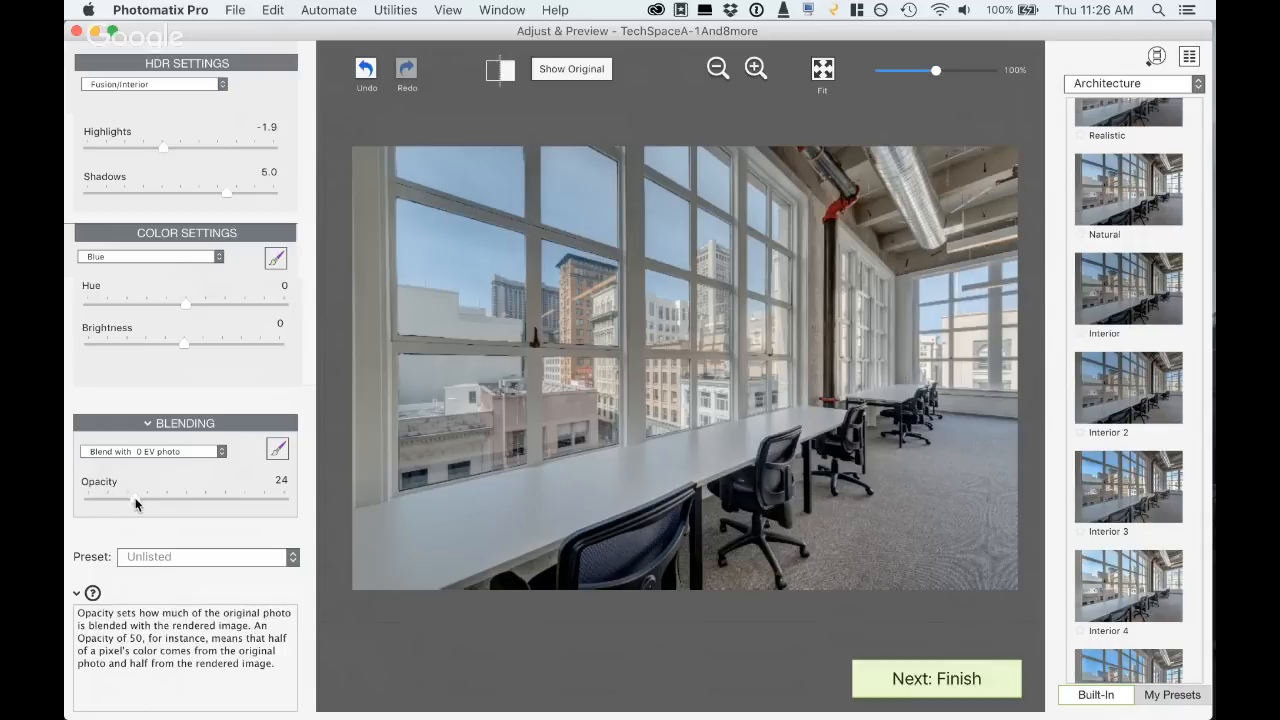
{"action": "left_click_drag", "start_coordinate": [137, 501], "coordinate": [67, 499]}
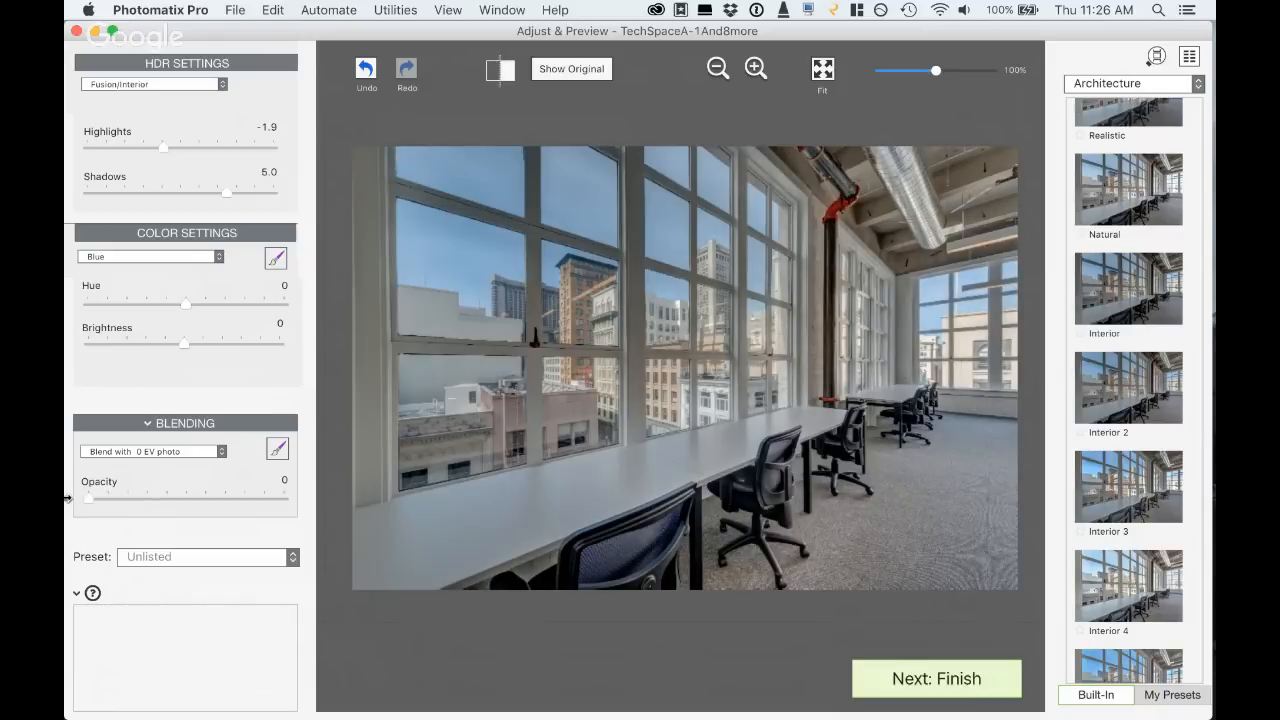
{"action": "left_click", "coordinate": [1117, 397]}
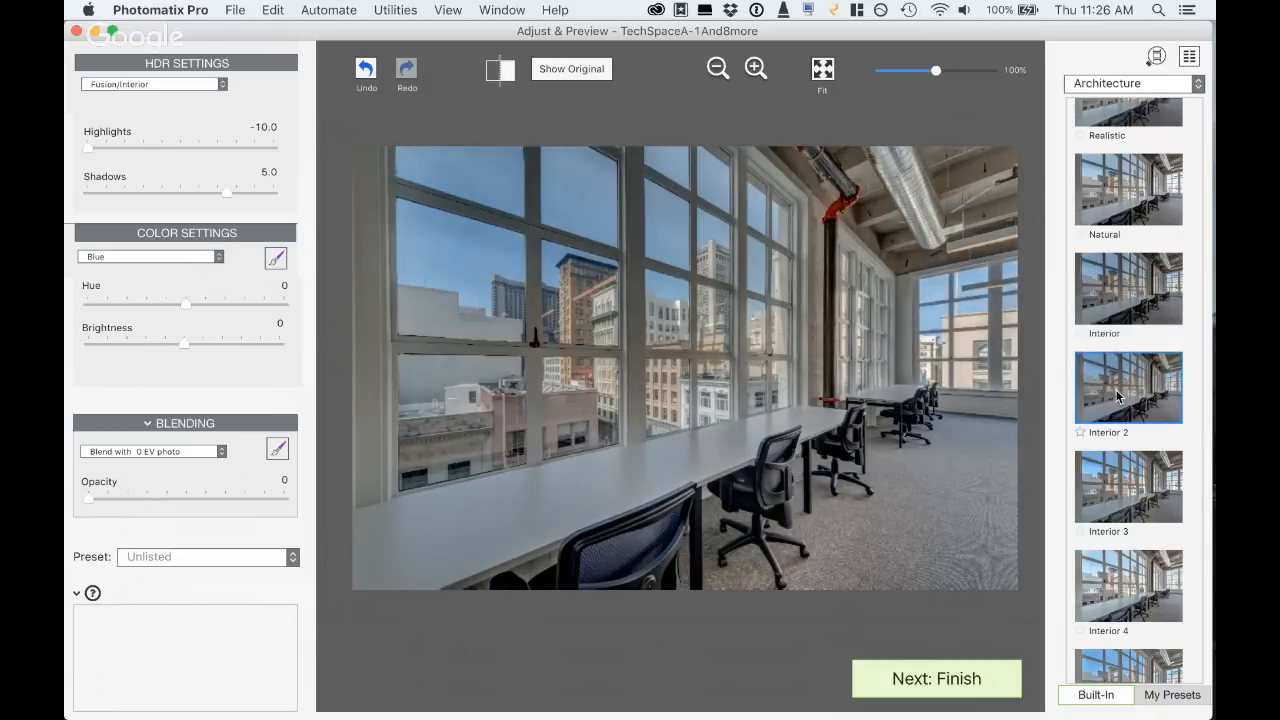
- Try blending the Interior 2 rendering with the 0 EV photo at opacities 27 and 21, and return the opacity to 0
{"action": "left_click", "coordinate": [140, 495]}
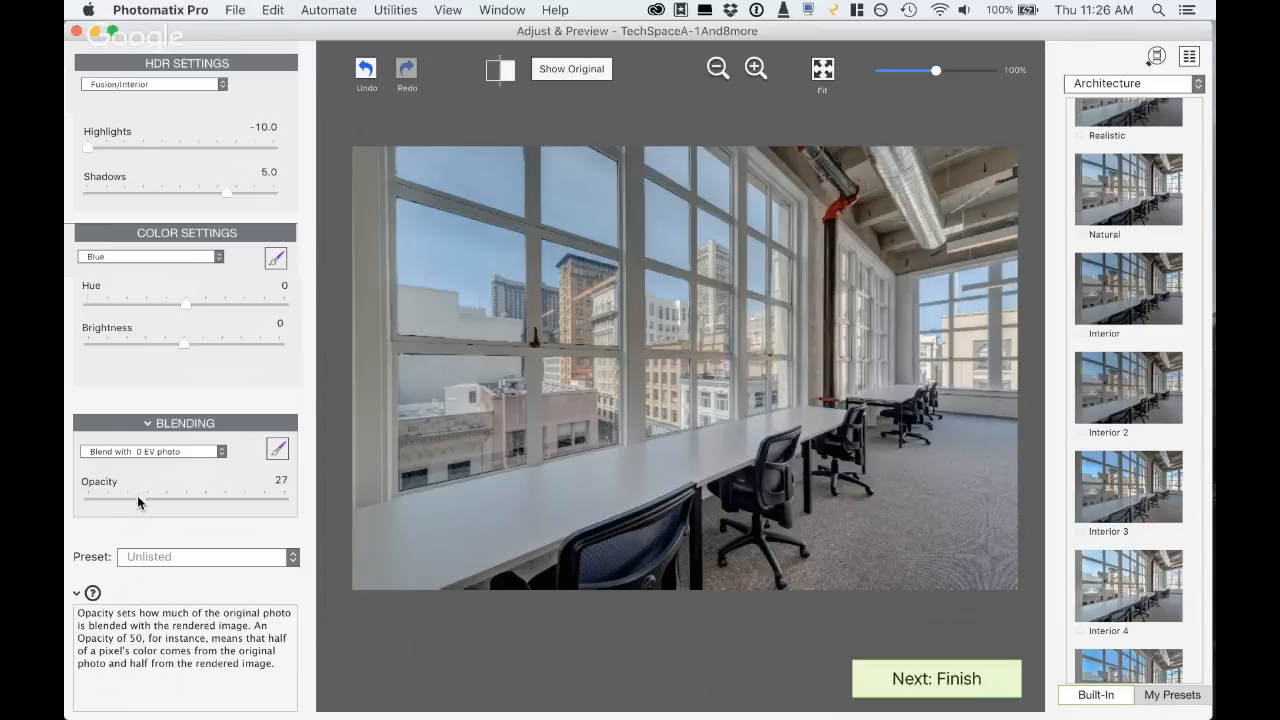
{"action": "left_click_drag", "start_coordinate": [129, 495], "coordinate": [126, 495]}
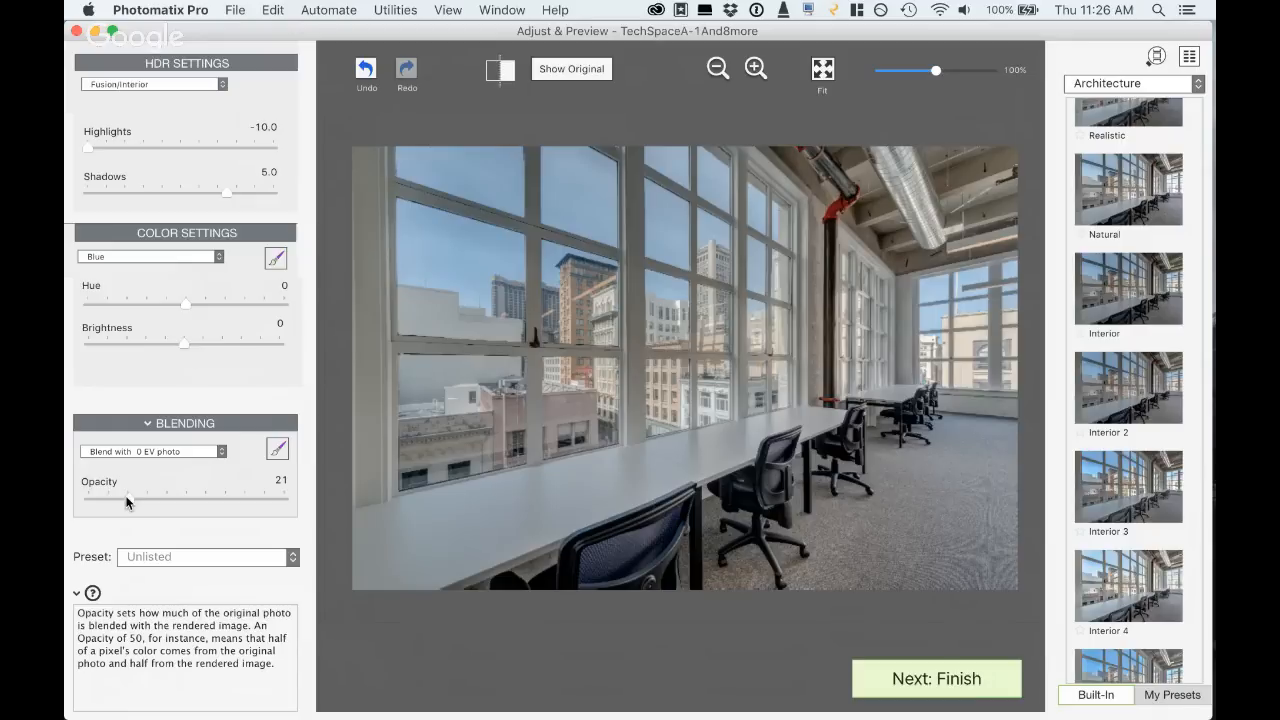
{"action": "left_click_drag", "start_coordinate": [127, 502], "coordinate": [66, 508]}
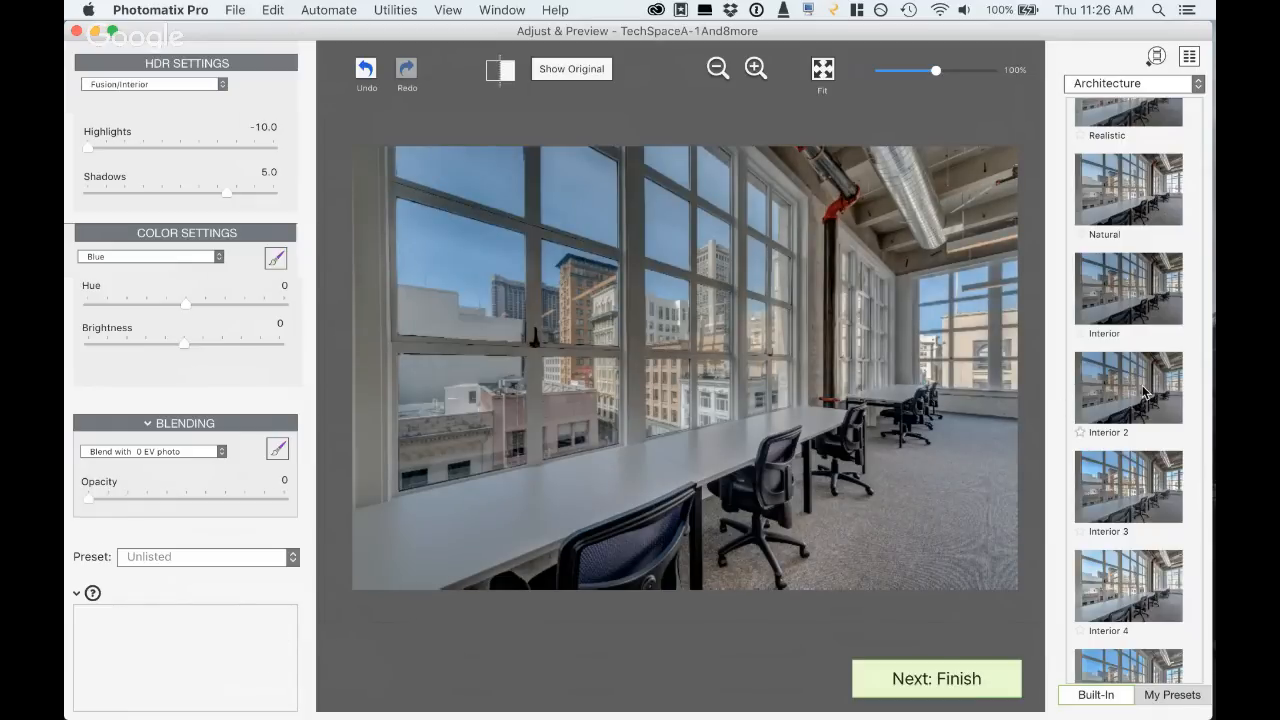
- Apply the Realistic preset from the Architecture styles for comparison and look through the neighbouring presets
{"action": "scroll", "coordinate": [1144, 392], "scroll_direction": "up", "scroll_amount": 2}
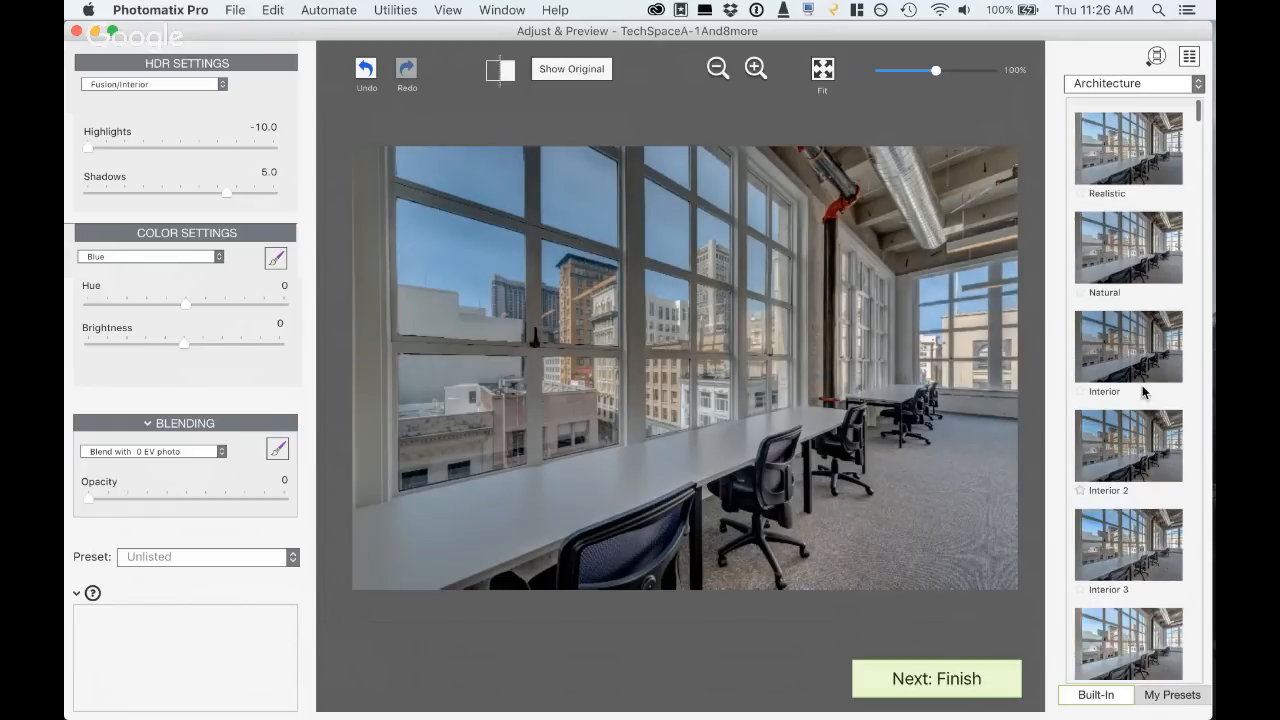
{"action": "left_click", "coordinate": [1120, 150]}
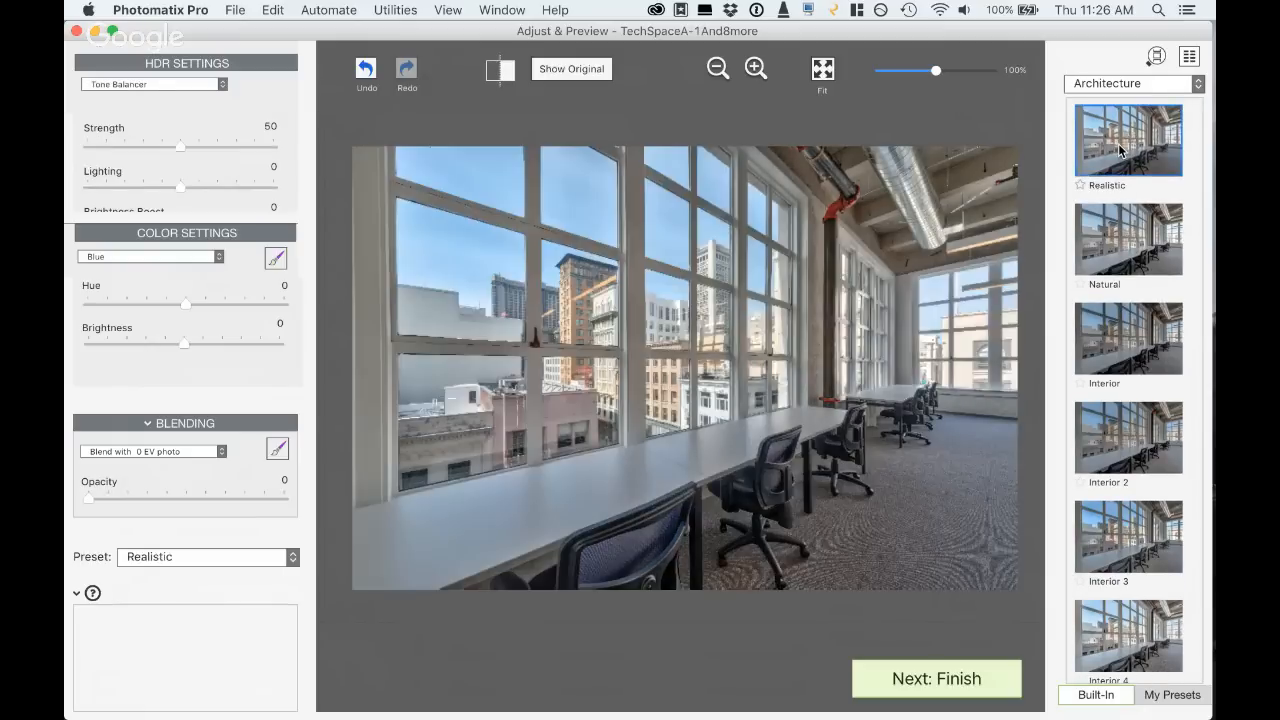
{"action": "scroll", "coordinate": [1114, 200], "scroll_direction": "down", "scroll_amount": 4}
{"action": "scroll", "coordinate": [1110, 232], "scroll_direction": "up", "scroll_amount": 3}
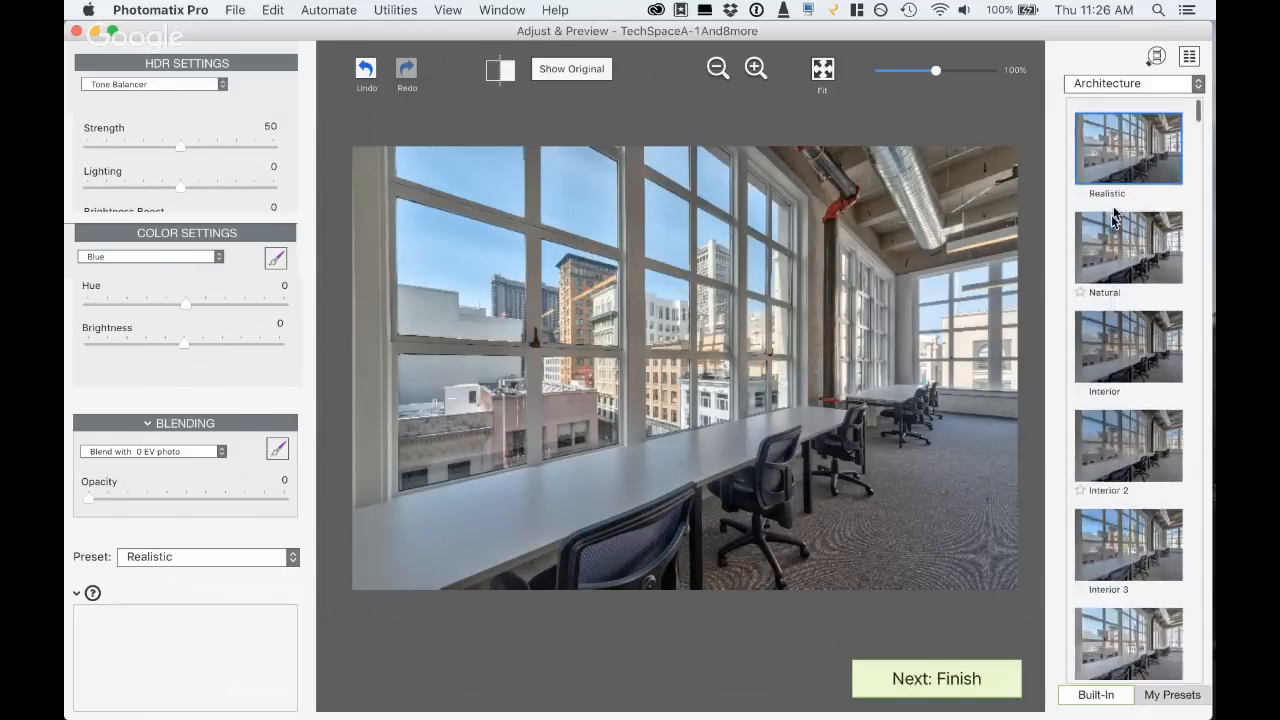
- Switch the preset styles back to the Realistic category and apply the Realistic 2 preset
{"action": "left_click", "coordinate": [1122, 84]}
{"action": "left_click", "coordinate": [1097, 67]}
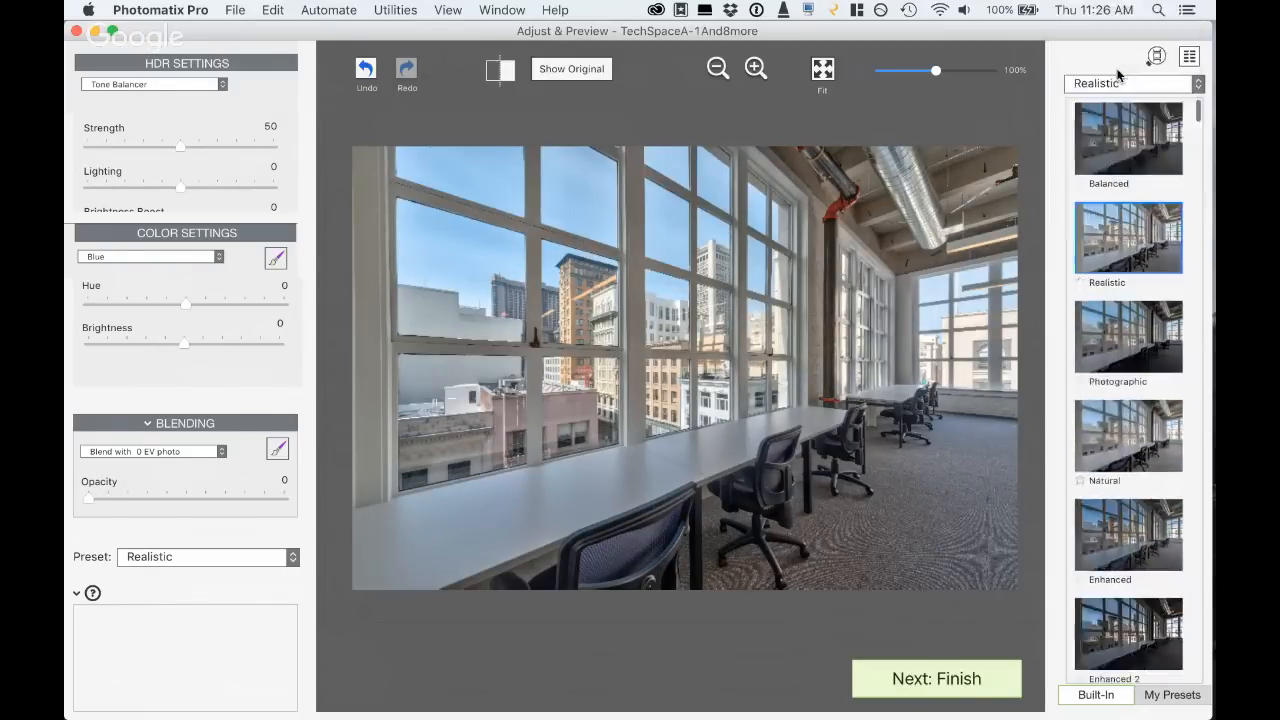
{"action": "scroll", "coordinate": [1120, 442], "scroll_direction": "down", "scroll_amount": 2}
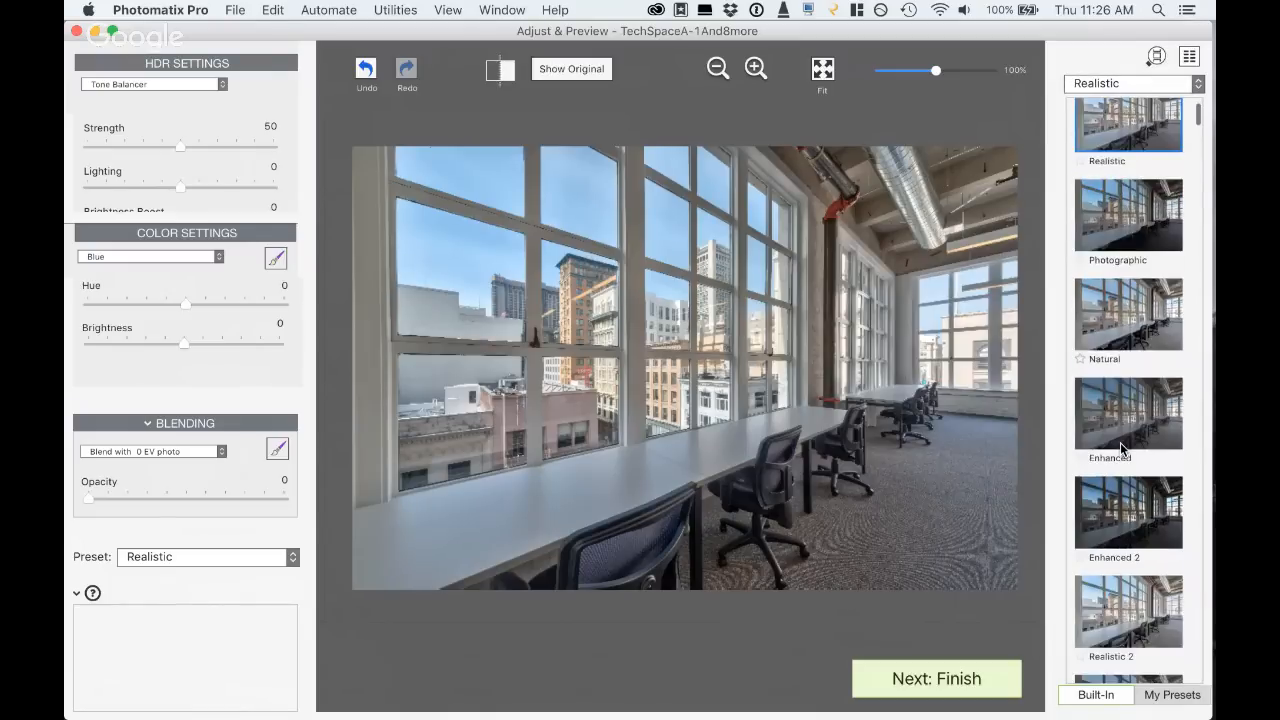
{"action": "scroll", "coordinate": [1121, 445], "scroll_direction": "down", "scroll_amount": 2}
{"action": "left_click", "coordinate": [1125, 495]}
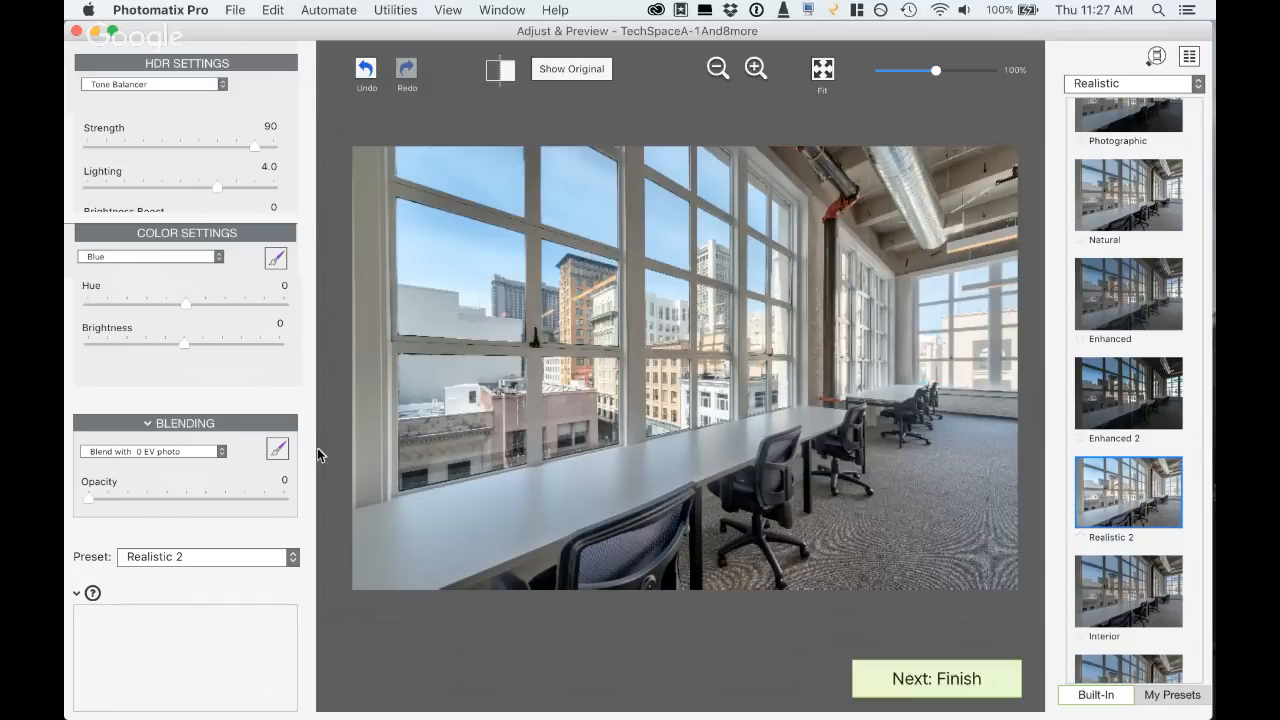
- Switch the color settings from Blue to Image Colors and reset the overall Brightness to 0
{"action": "scroll", "coordinate": [250, 348], "scroll_direction": "up", "scroll_amount": 2}
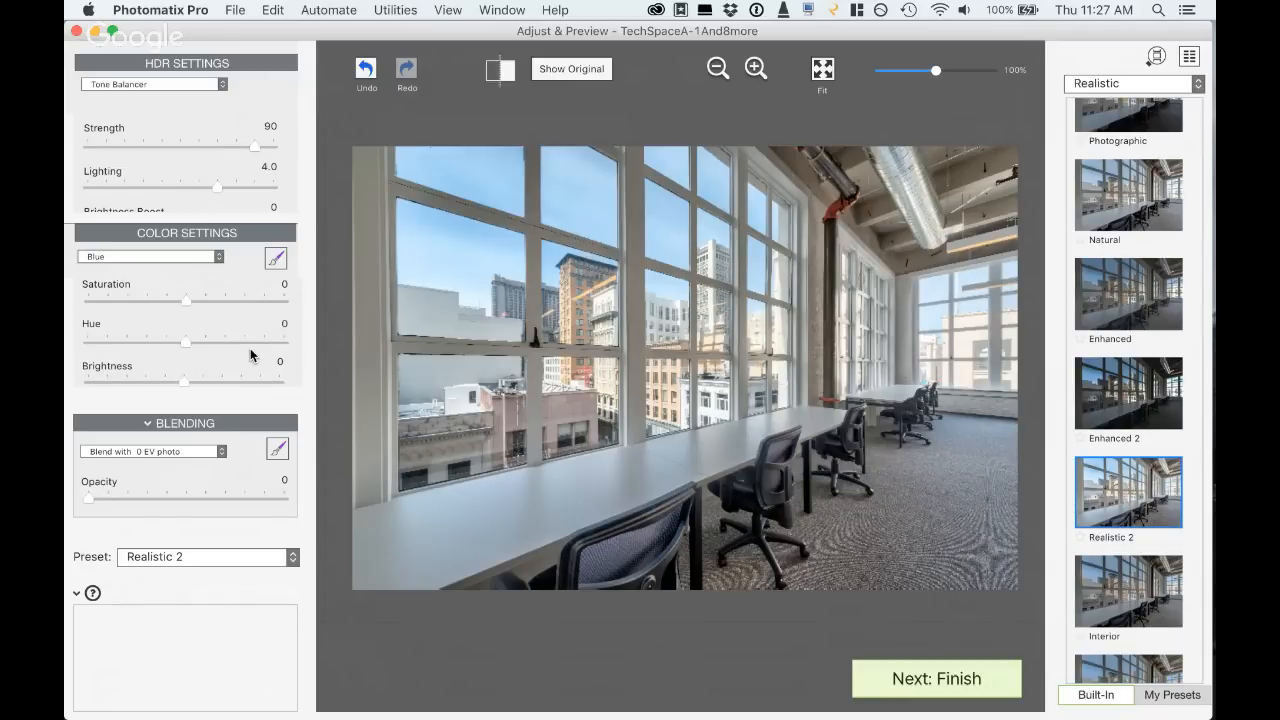
{"action": "left_click", "coordinate": [217, 257]}
{"action": "left_click", "coordinate": [185, 188]}
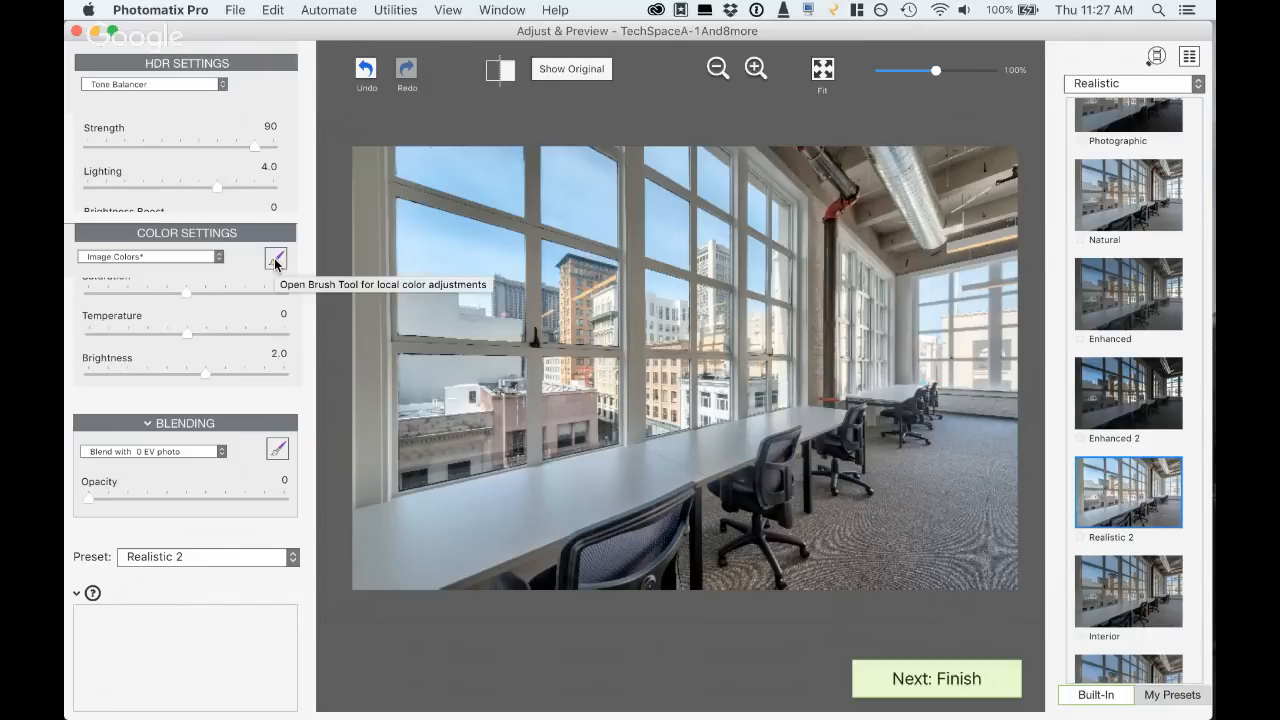
{"action": "double_click", "coordinate": [208, 377]}
- Open the local color brush with size 57, softness 76 and opacity 75, and paint a selection around the table and chairs
{"action": "left_click", "coordinate": [279, 262]}
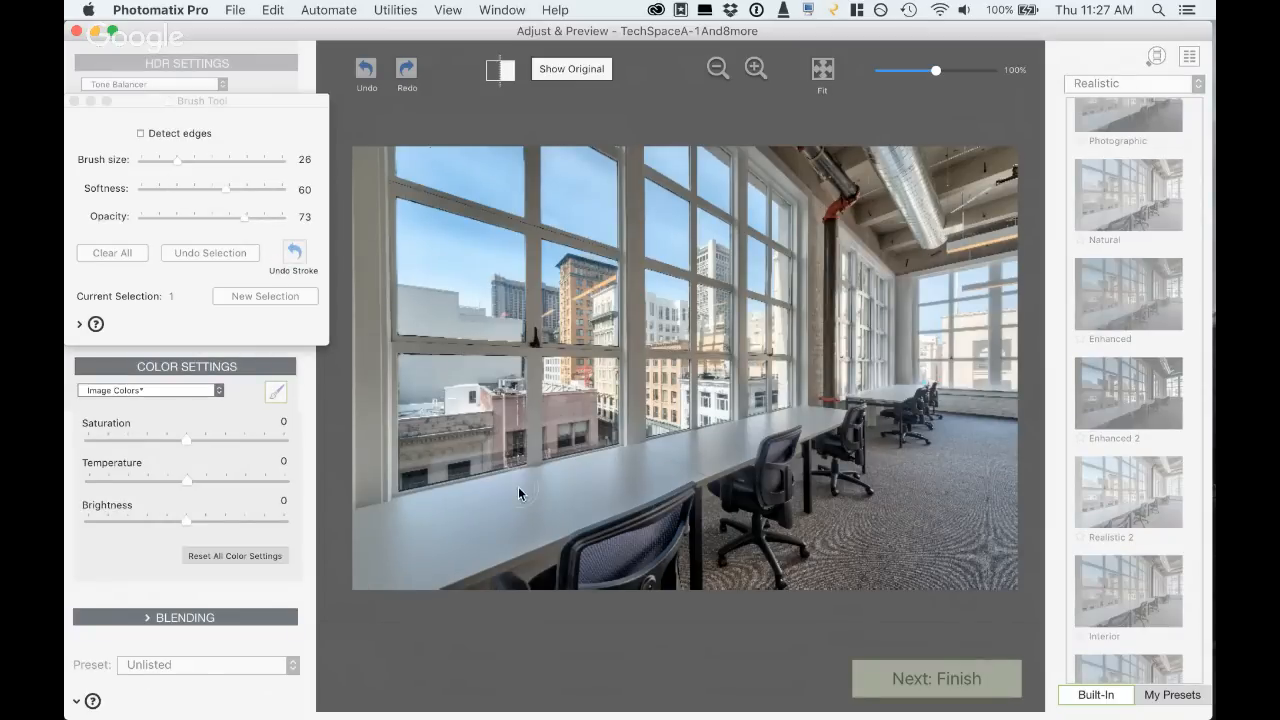
{"action": "left_click", "coordinate": [208, 161]}
{"action": "left_click", "coordinate": [220, 161]}
{"action": "left_click", "coordinate": [248, 187]}
{"action": "left_click", "coordinate": [247, 217]}
{"action": "left_click", "coordinate": [820, 426]}
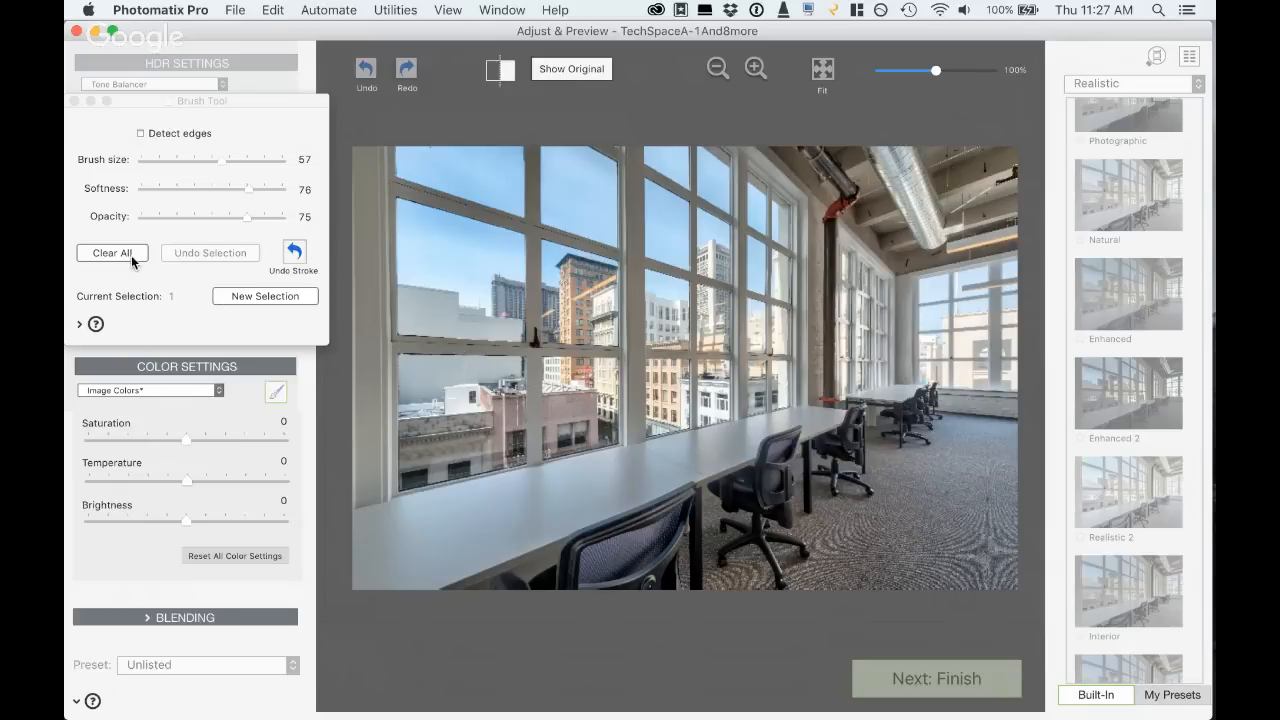
- Set the brushed selection's Brightness to 7.3 and its Temperature to -1.7
{"action": "left_click", "coordinate": [227, 521]}
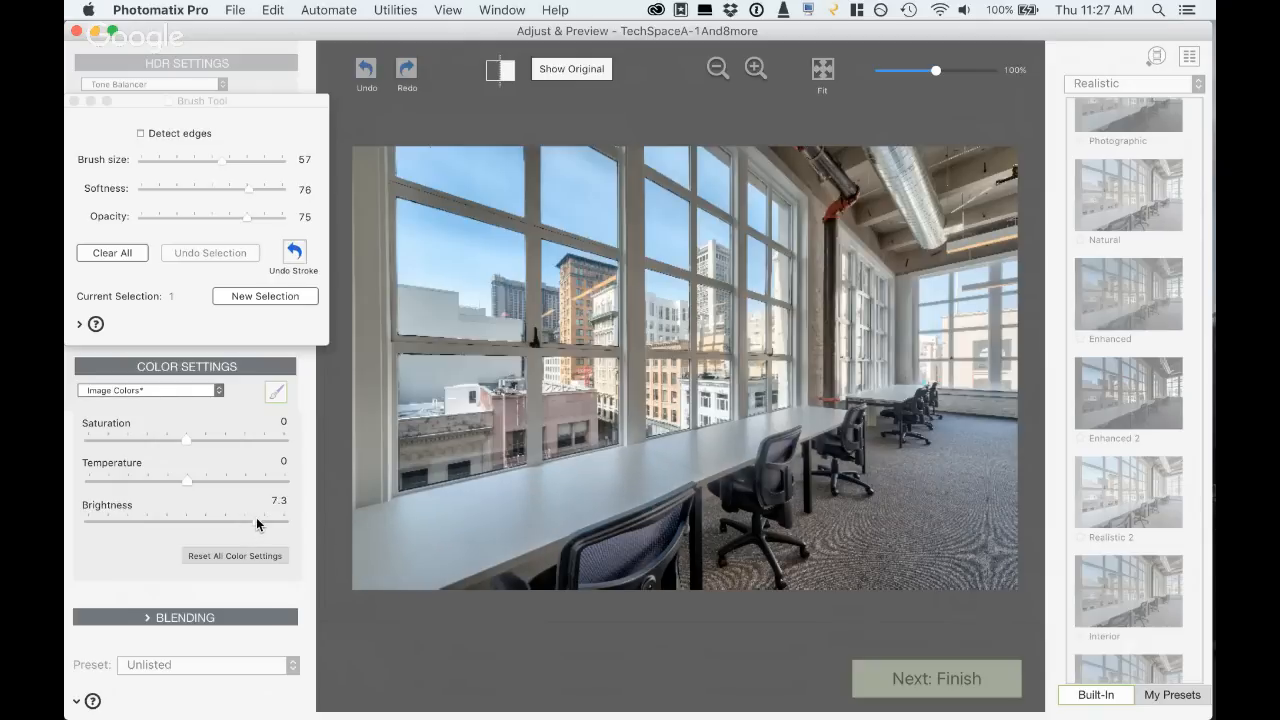
{"action": "left_click", "coordinate": [206, 478]}
{"action": "left_click", "coordinate": [171, 481]}
- Try a second brush selection with Saturation -3.4 near the front chair, and undo that selection
{"action": "left_click", "coordinate": [234, 296]}
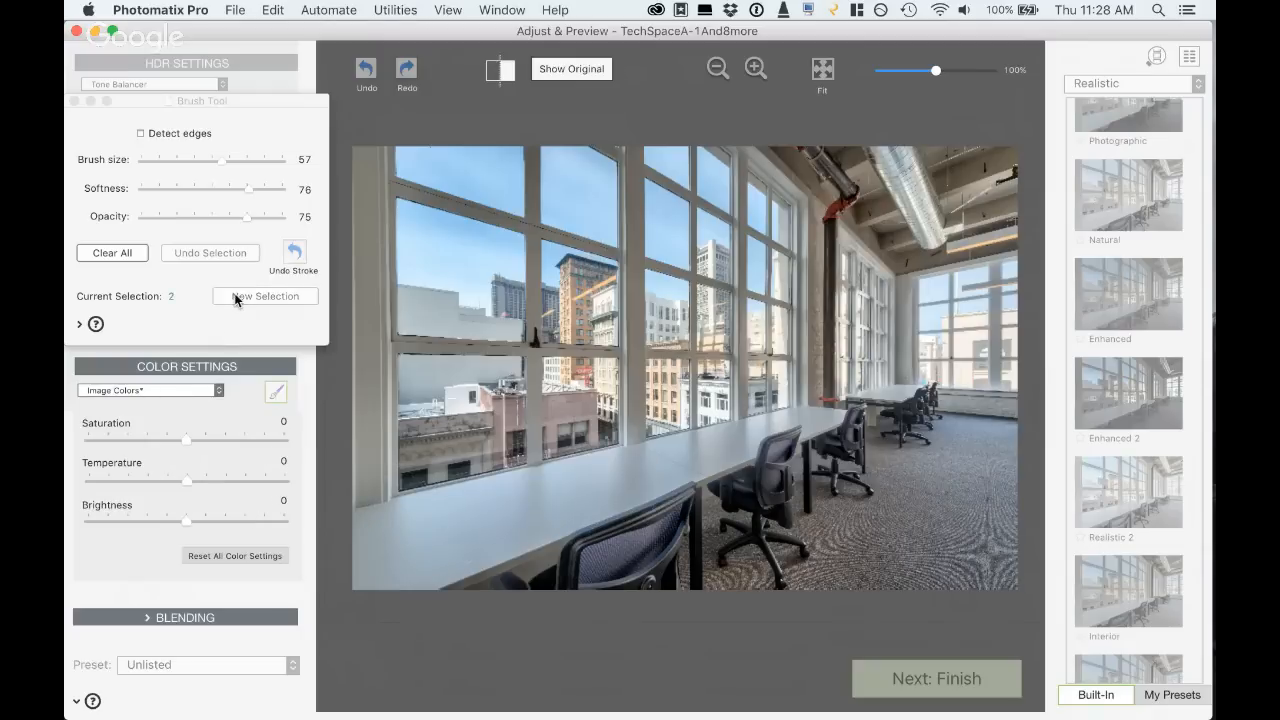
{"action": "left_click", "coordinate": [152, 439]}
{"action": "left_click", "coordinate": [665, 538]}
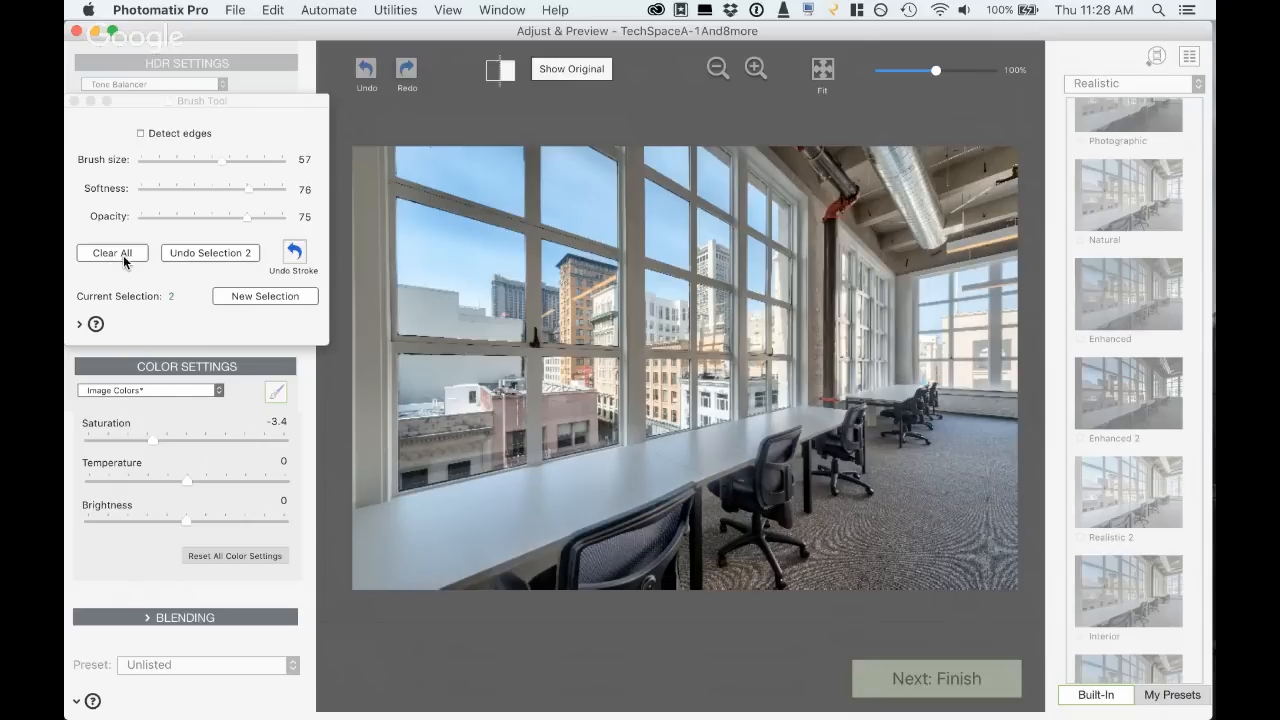
{"action": "left_click", "coordinate": [174, 257]}
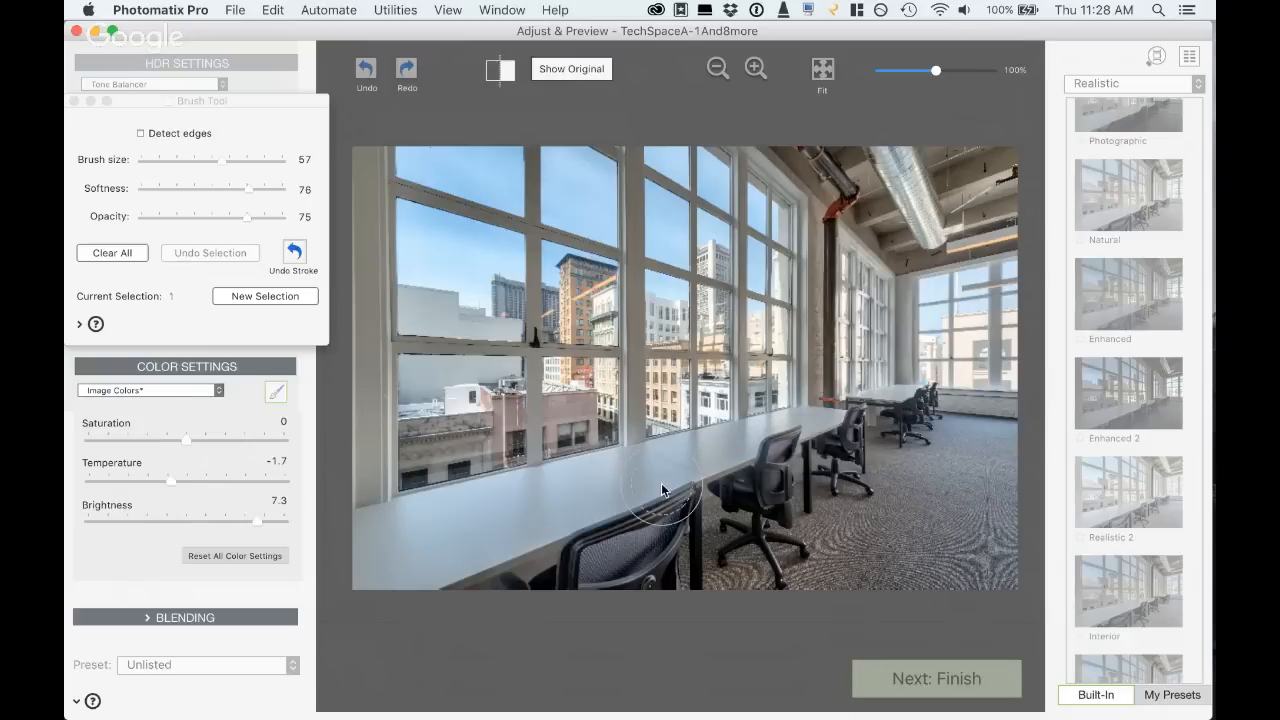
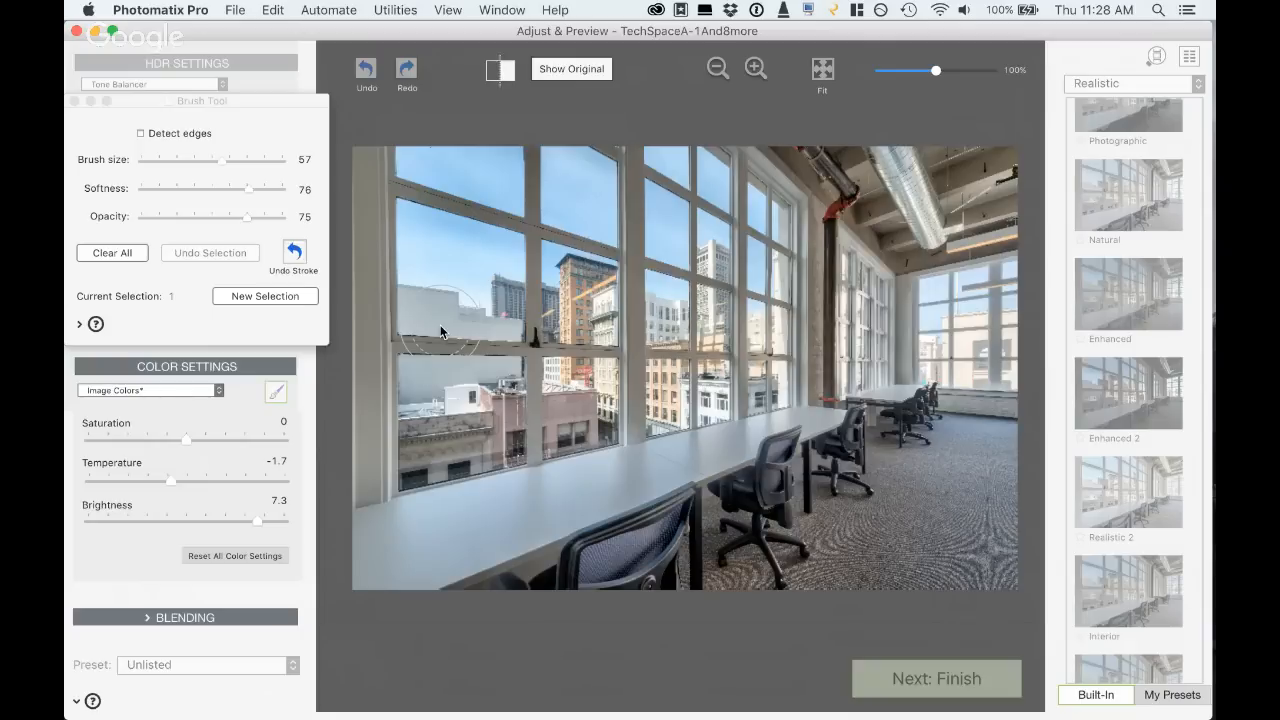
- Start a new edge-detecting brush selection over the window view with size 30, Saturation 1.9 and Brightness -2.8, and close the Brush Tool
{"action": "left_click", "coordinate": [255, 295]}
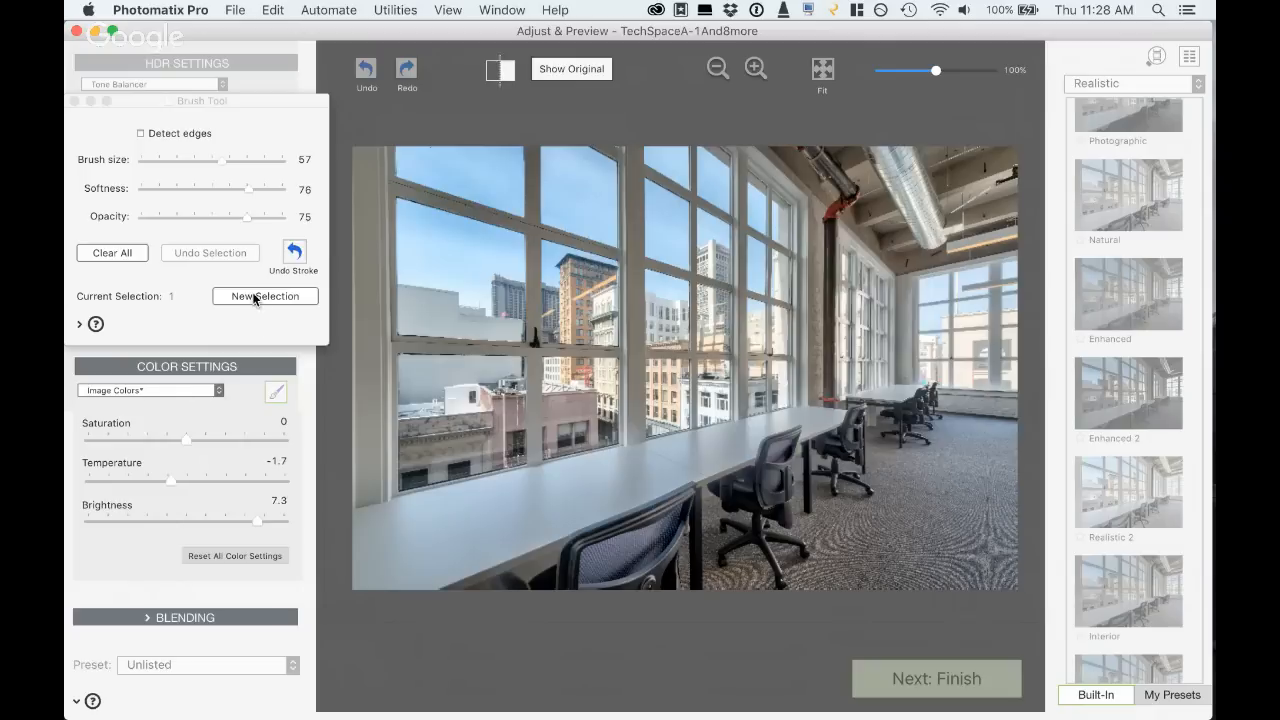
{"action": "left_click", "coordinate": [182, 157]}
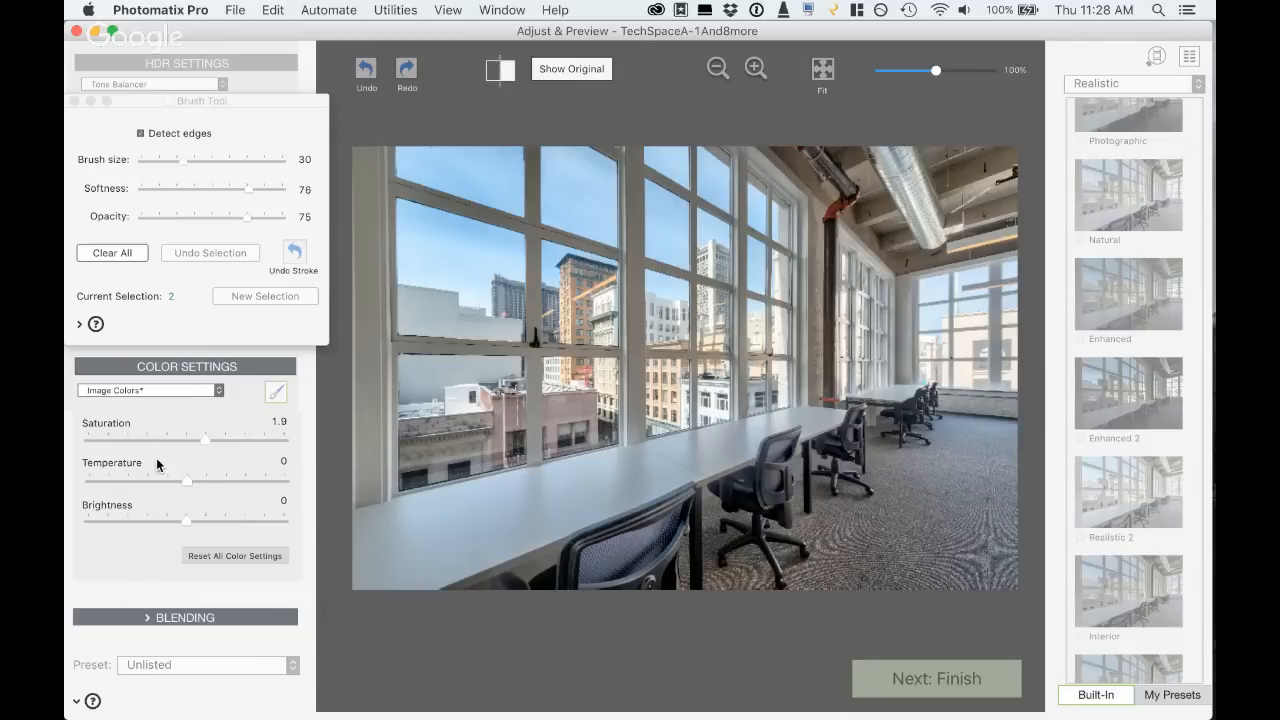
{"action": "left_click", "coordinate": [157, 520]}
{"action": "left_click", "coordinate": [462, 237]}
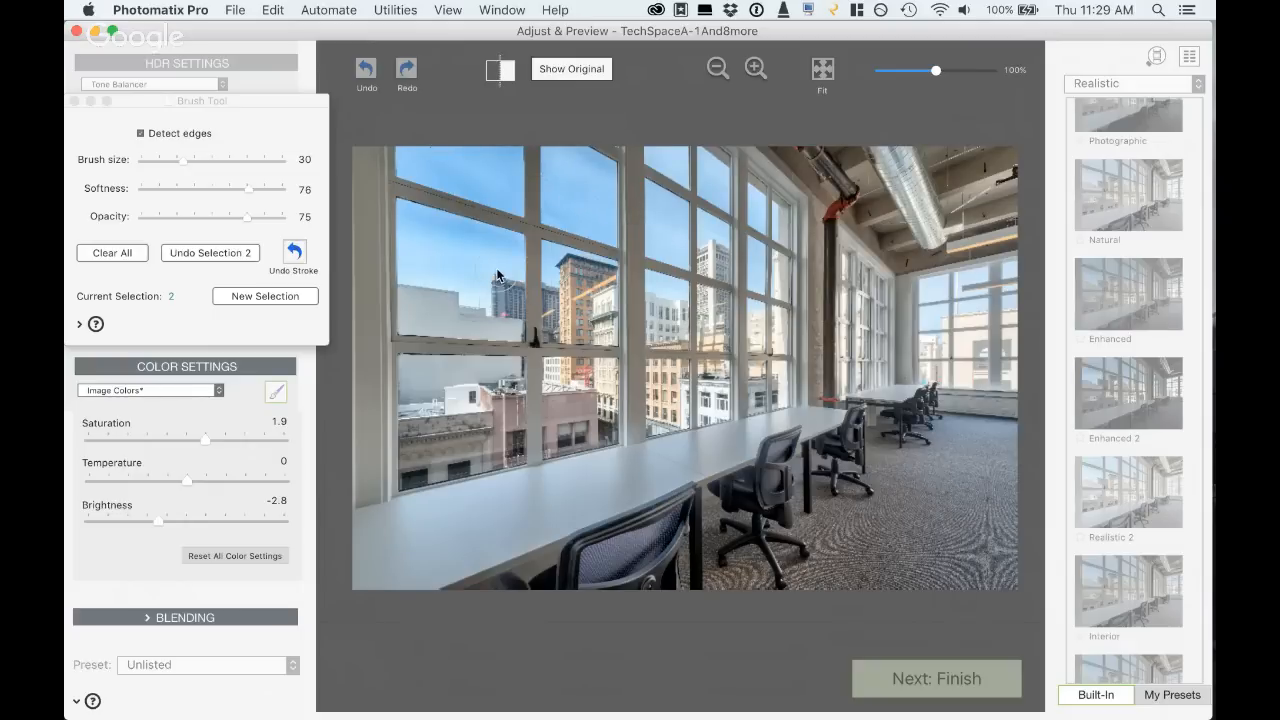
{"action": "left_click", "coordinate": [207, 481]}
{"action": "double_click", "coordinate": [204, 478]}
{"action": "left_click", "coordinate": [74, 102]}
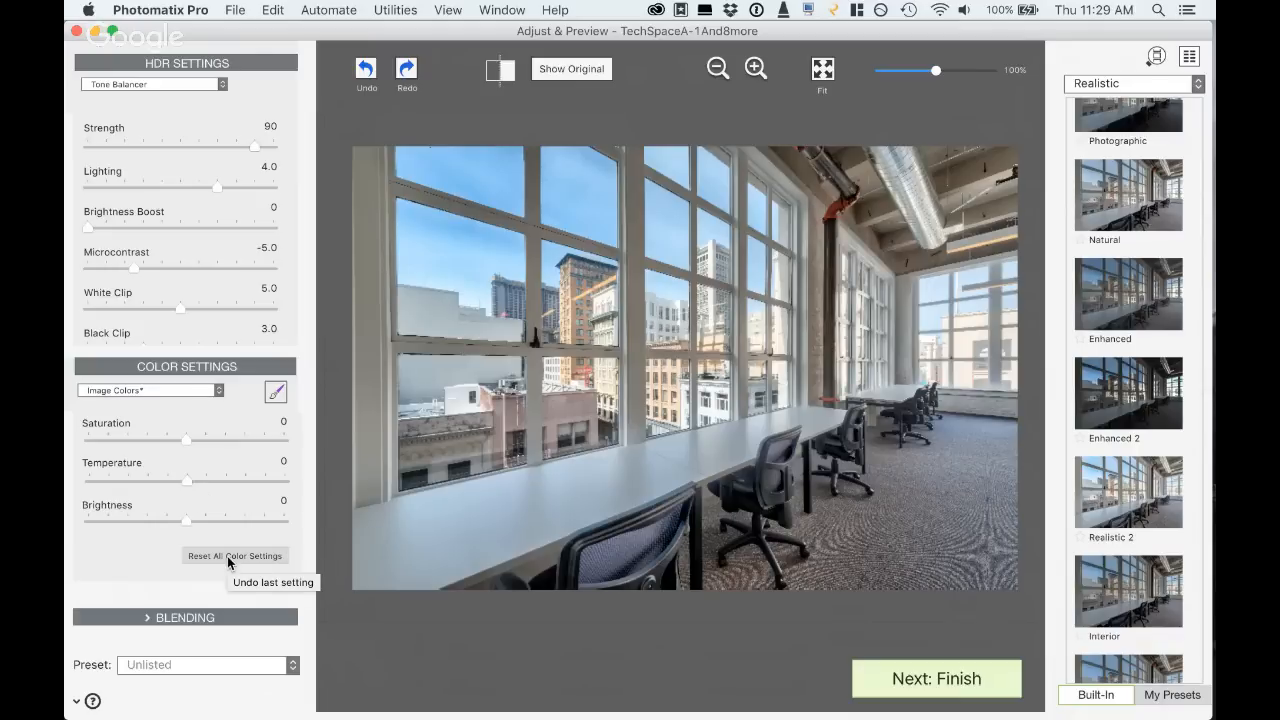
- Blend the result with the 0 EV photo at opacity 22, and compare it with the original in full and split view
{"action": "left_click", "coordinate": [174, 617]}
{"action": "left_click", "coordinate": [131, 605]}
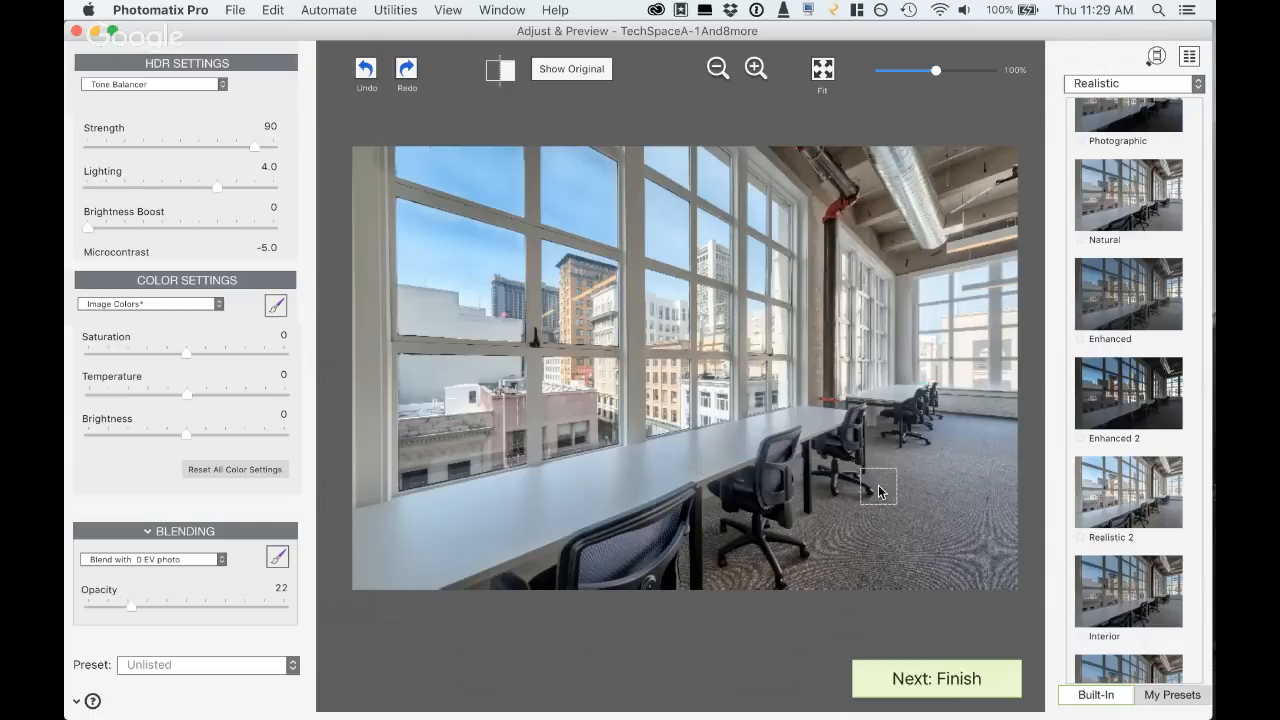
{"action": "left_click", "coordinate": [570, 70]}
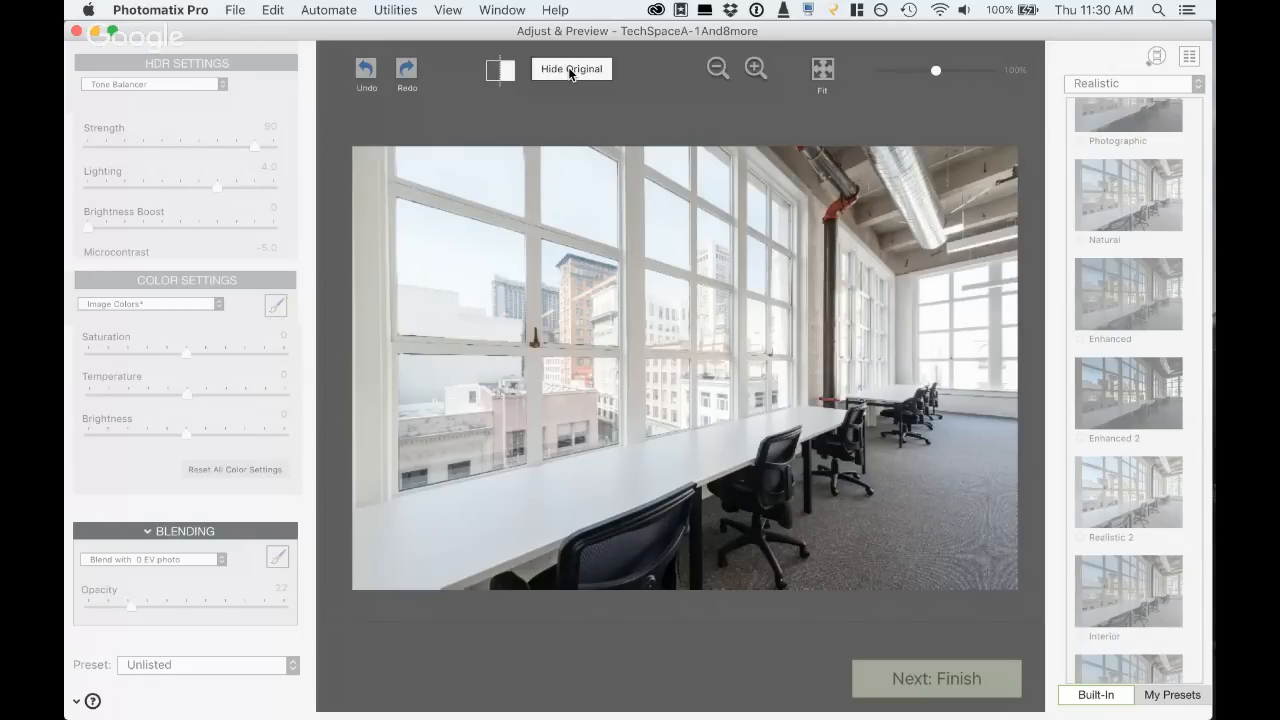
{"action": "left_click", "coordinate": [568, 67]}
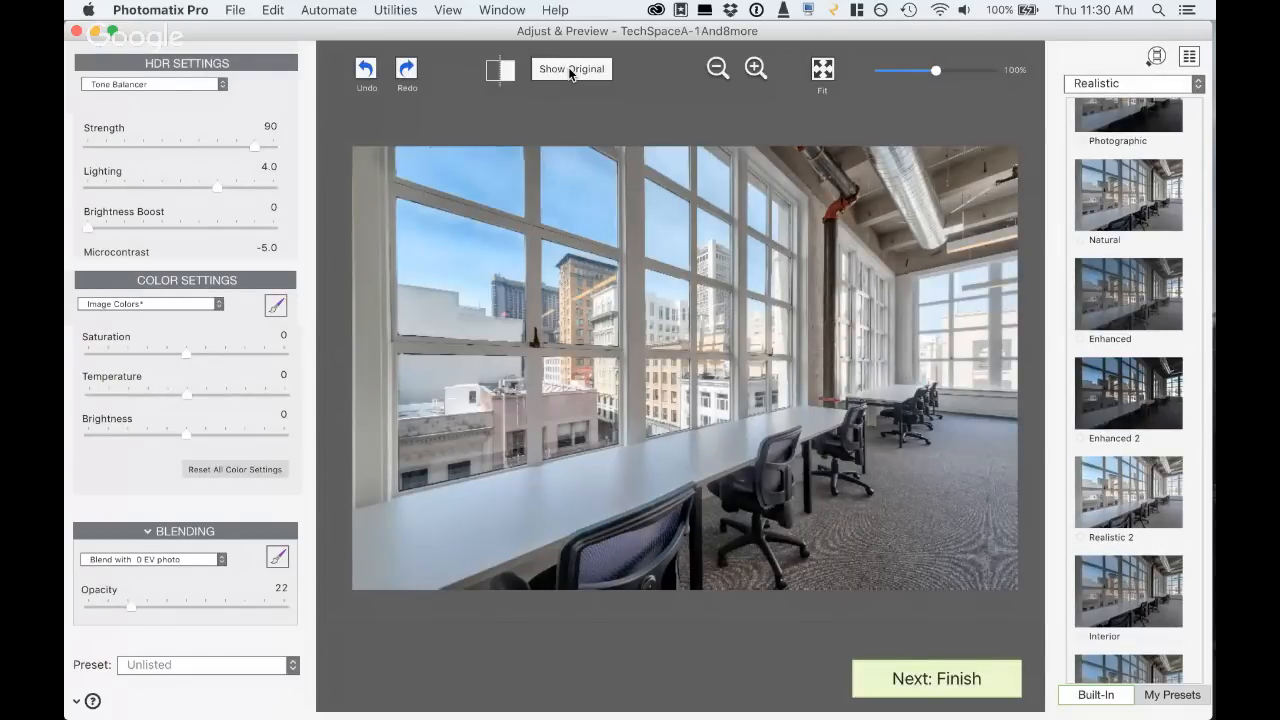
{"action": "left_click", "coordinate": [501, 76]}
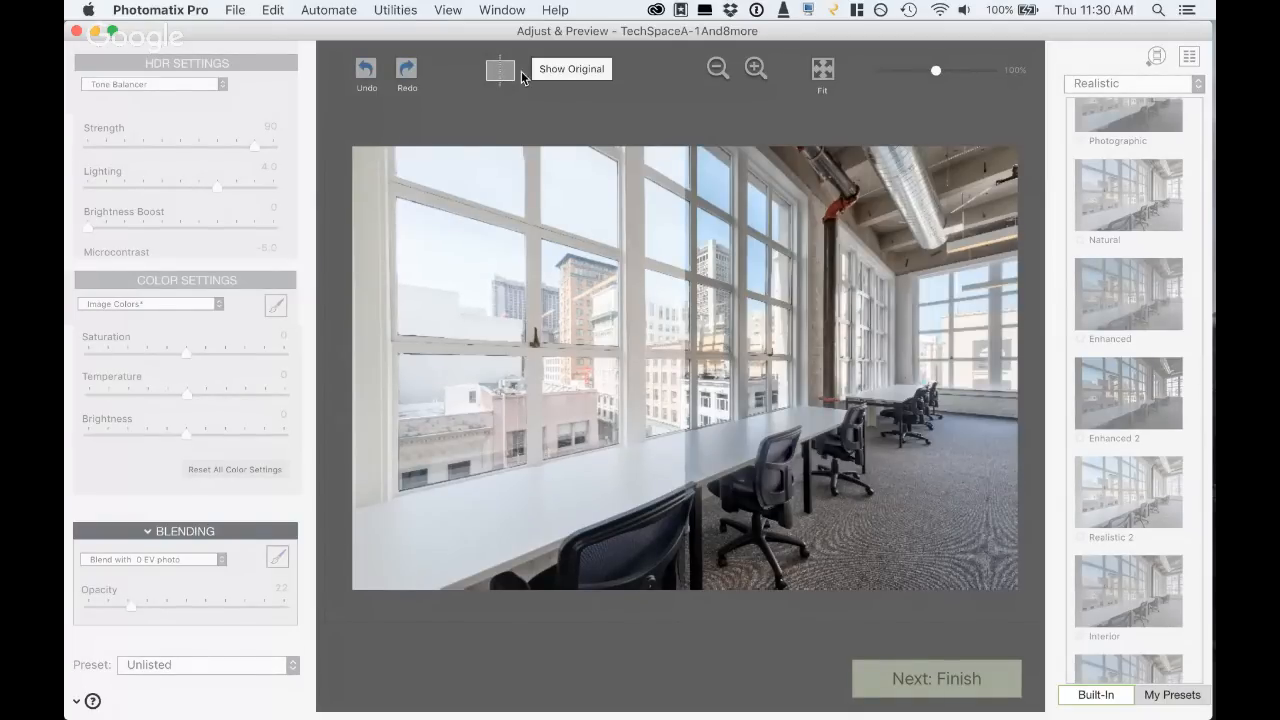
{"action": "left_click", "coordinate": [503, 78]}
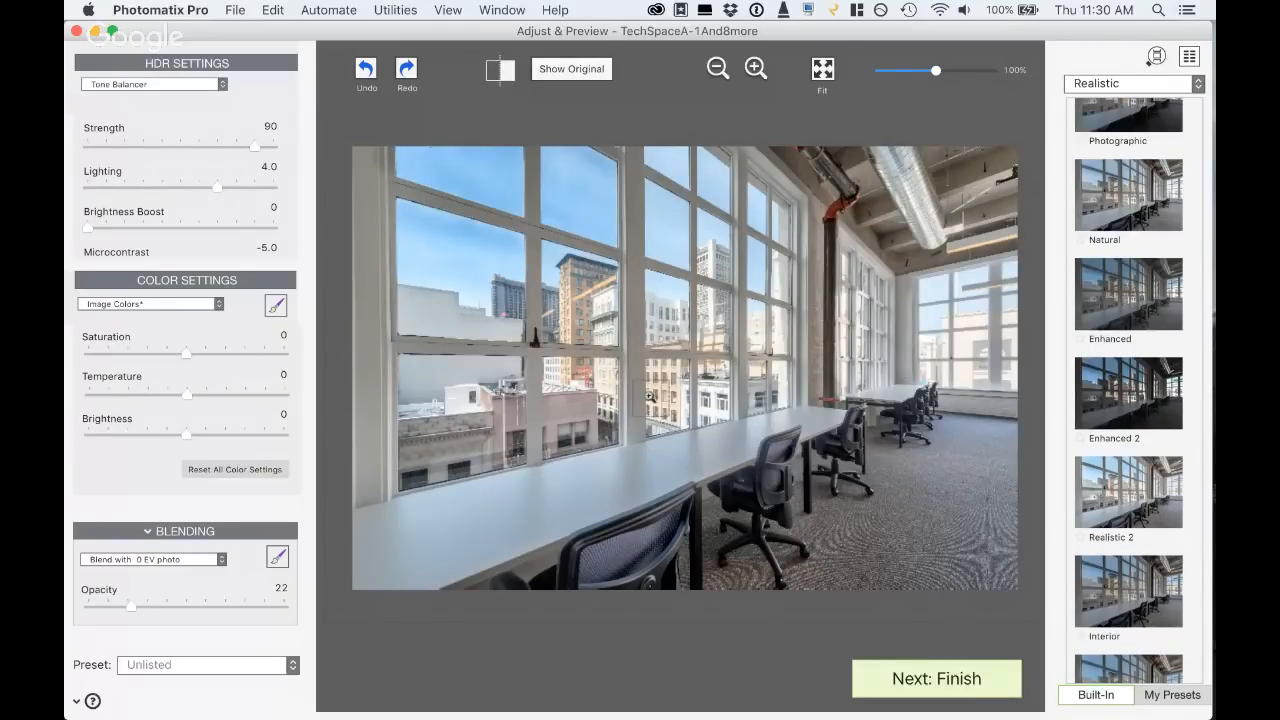
- Apply the settings at original resolution and move the rendered image window clear of the Finishing Touch window
{"action": "left_click", "coordinate": [922, 679]}
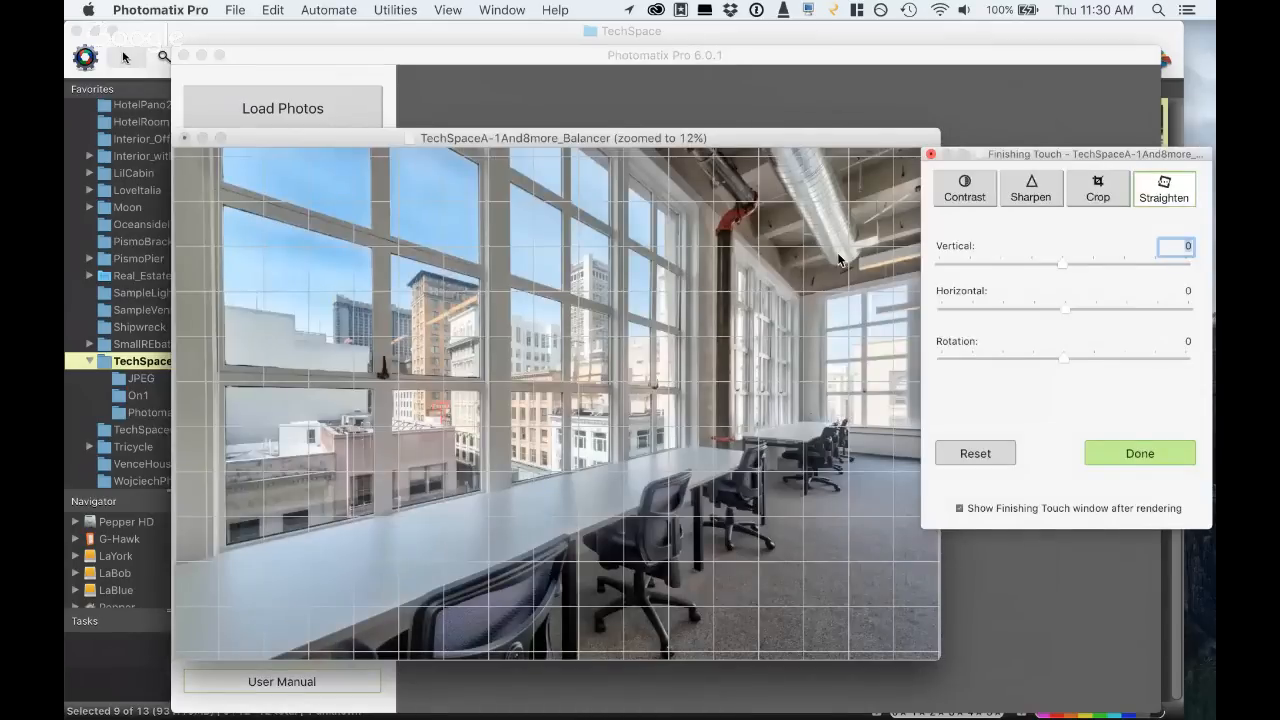
{"action": "left_click_drag", "start_coordinate": [751, 136], "coordinate": [677, 121]}
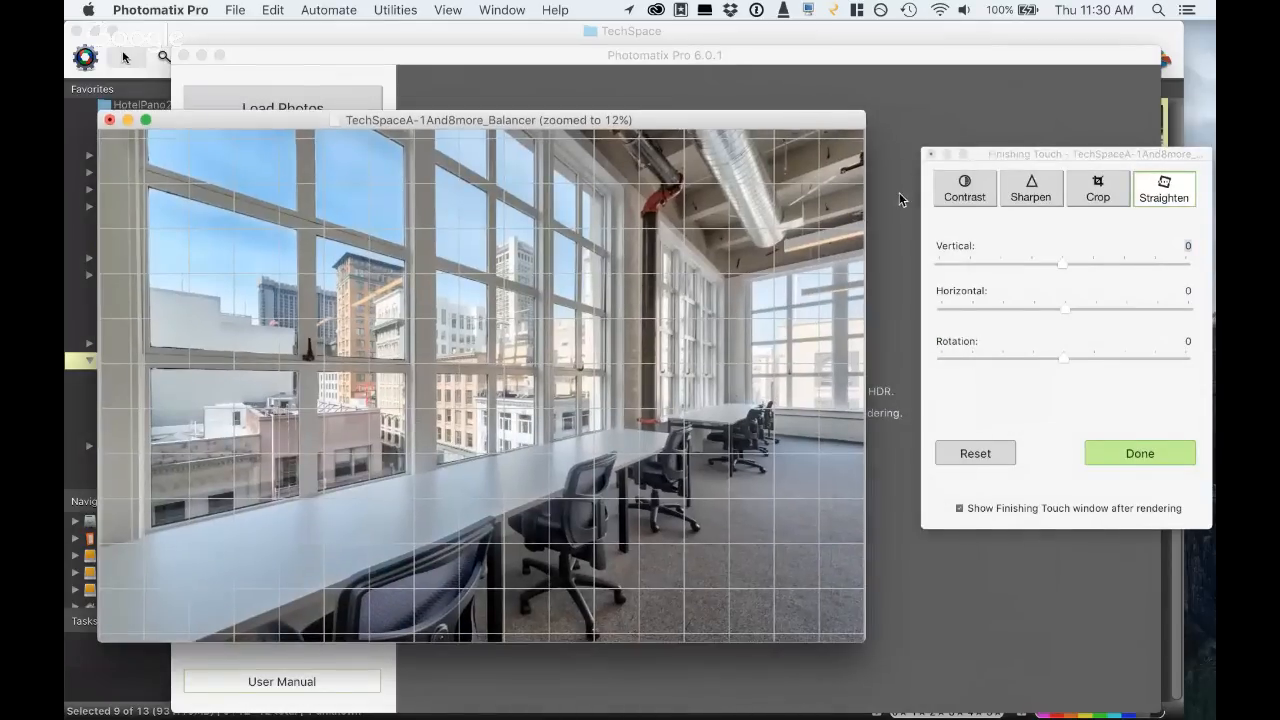
- Try the vertical straightening in both directions, including -19, and set the Vertical value back to 0
{"action": "left_click", "coordinate": [1045, 265]}
{"action": "left_click", "coordinate": [1076, 262]}
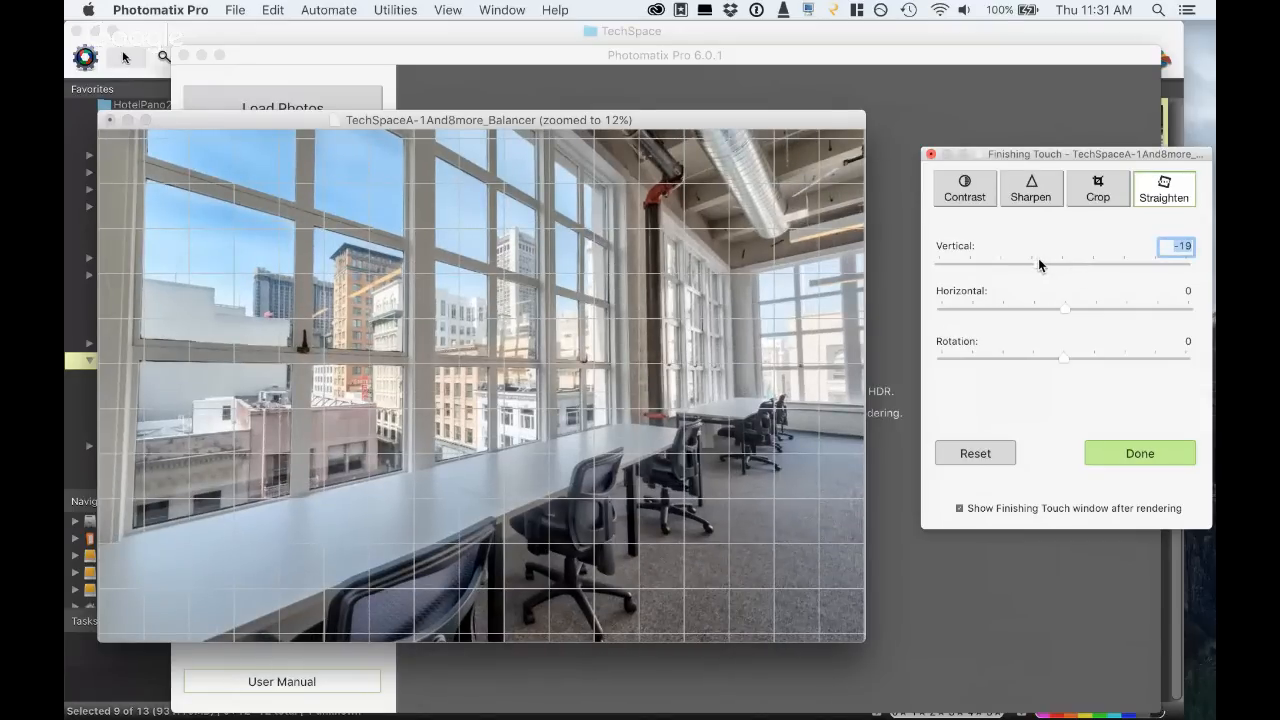
{"action": "left_click", "coordinate": [1038, 259]}
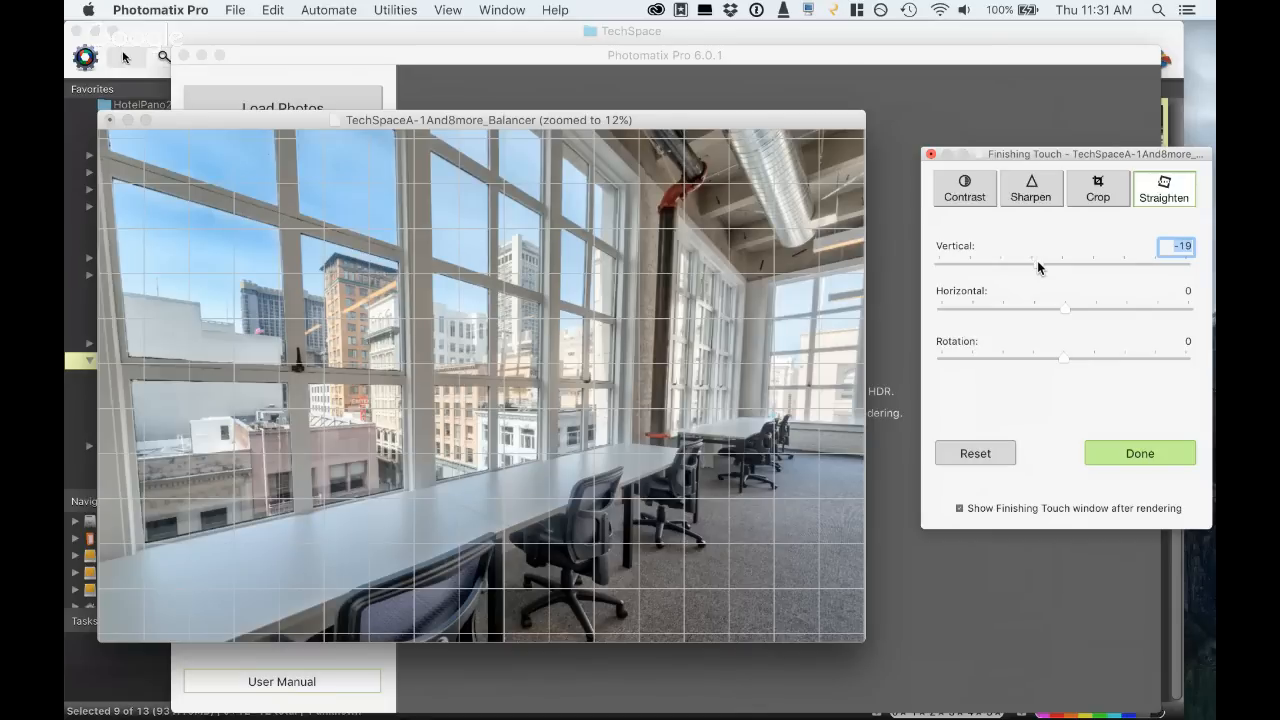
{"action": "type", "text": "0"}
{"action": "key", "text": "Return"}
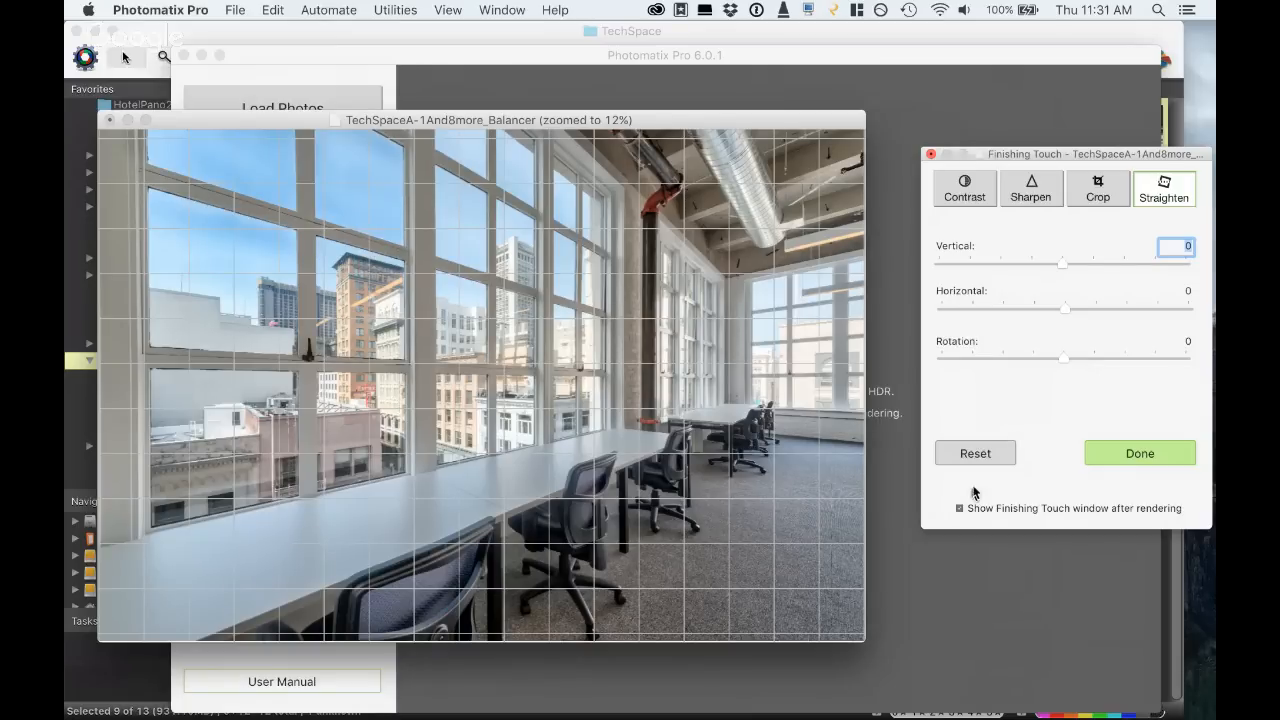
- Finish the touch-up of the TechSpace image and close it without saving
{"action": "left_click", "coordinate": [1120, 455]}
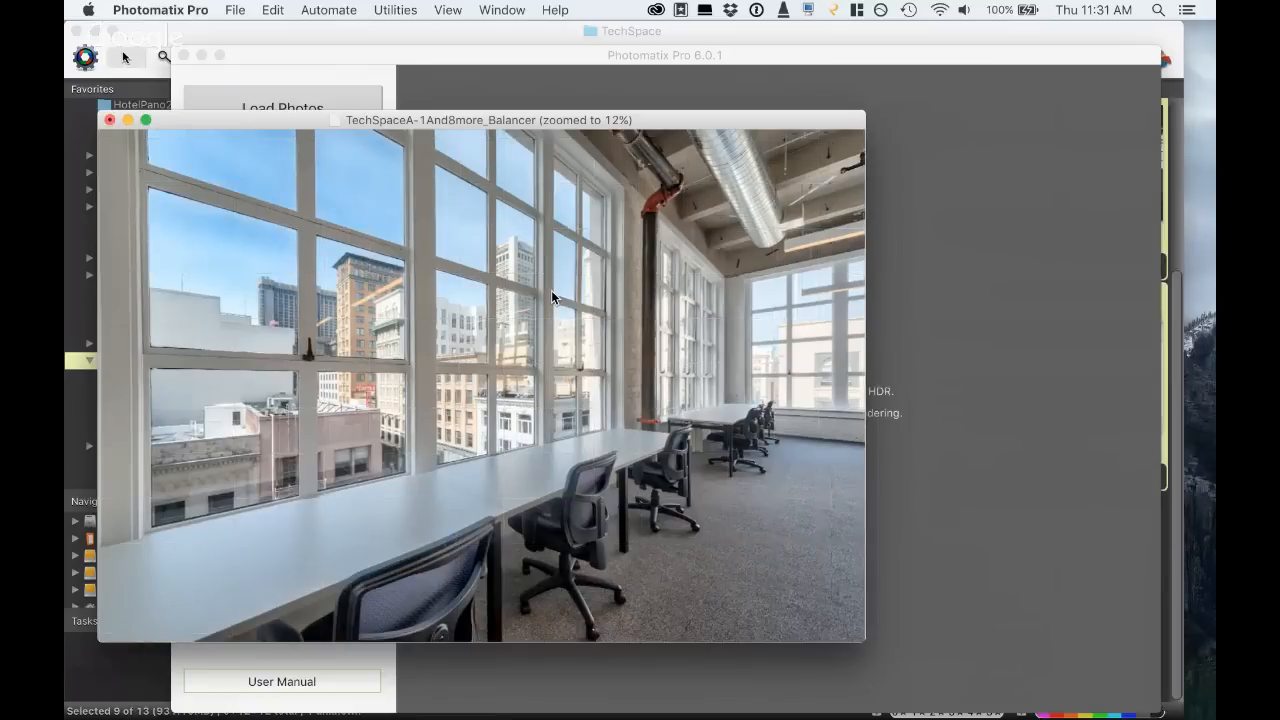
{"action": "left_click", "coordinate": [110, 120]}
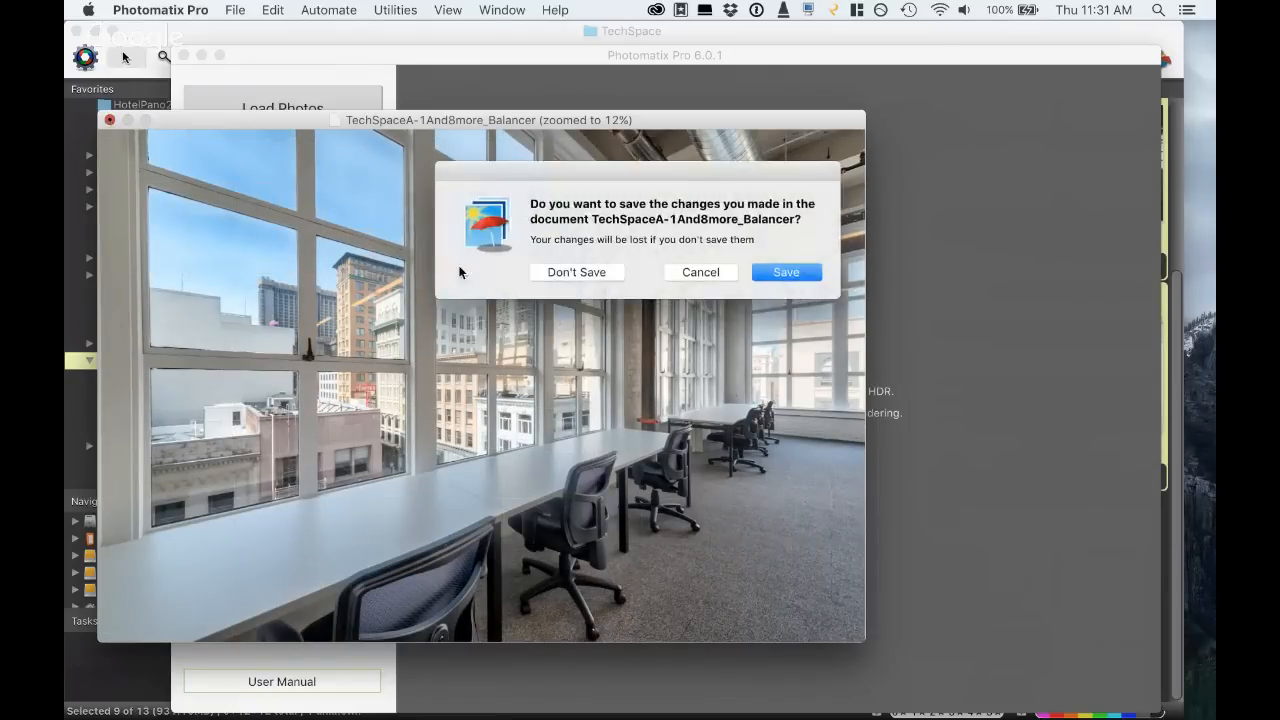
{"action": "left_click", "coordinate": [596, 274]}
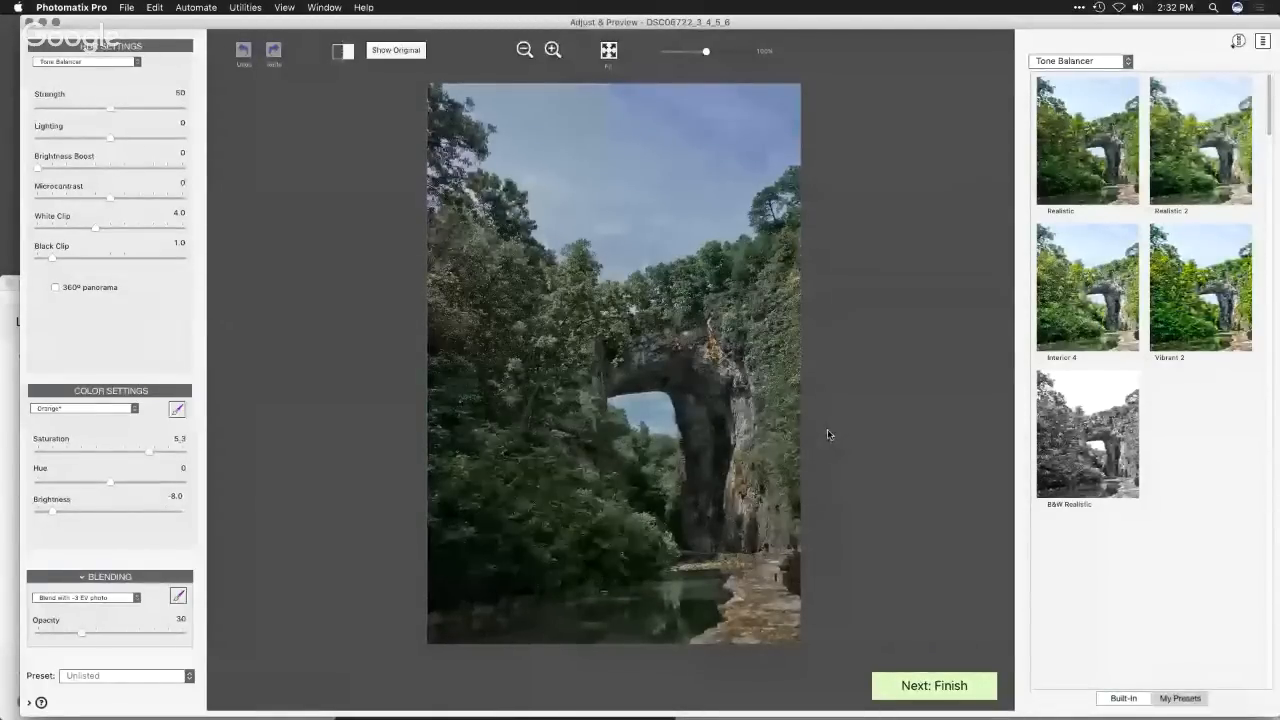
- Switch to Finder, and move and enlarge the Natural Bridge folder window so all five ARW exposures fit
{"action": "key", "text": "super+Tab"}
{"action": "left_click", "coordinate": [575, 364]}
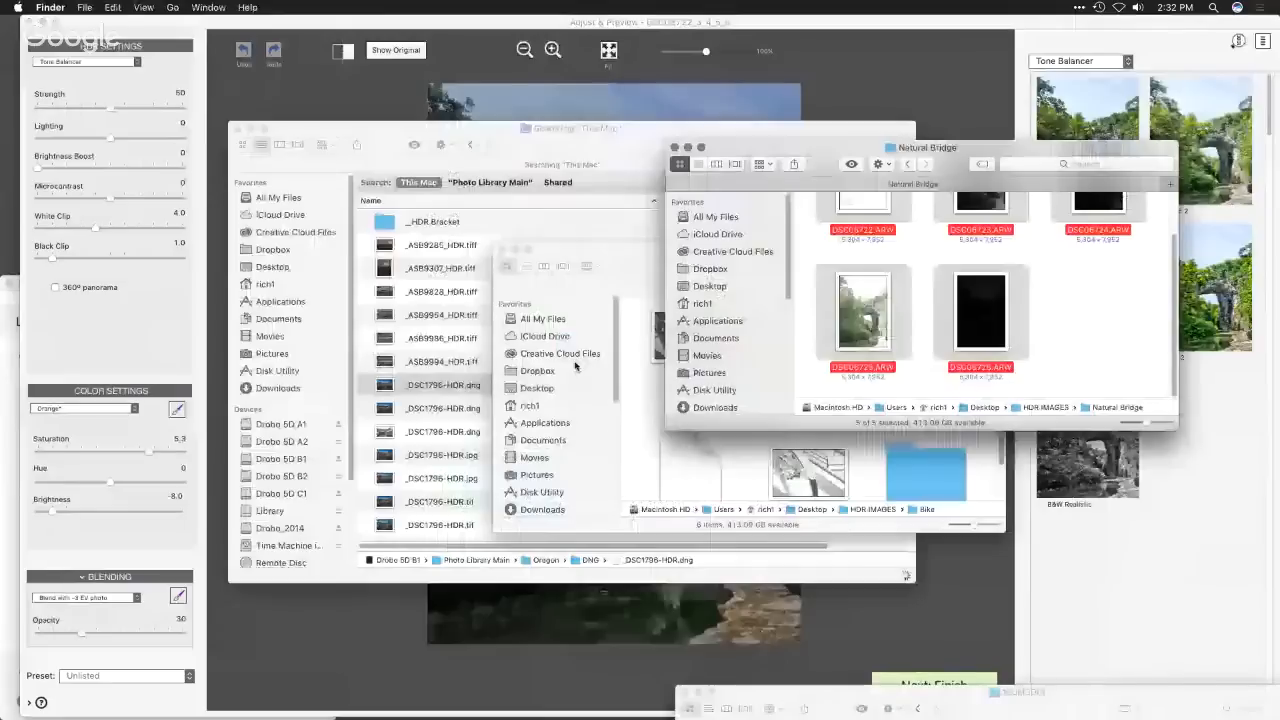
{"action": "left_click_drag", "start_coordinate": [978, 147], "coordinate": [539, 67]}
{"action": "left_click_drag", "start_coordinate": [737, 348], "coordinate": [902, 551]}
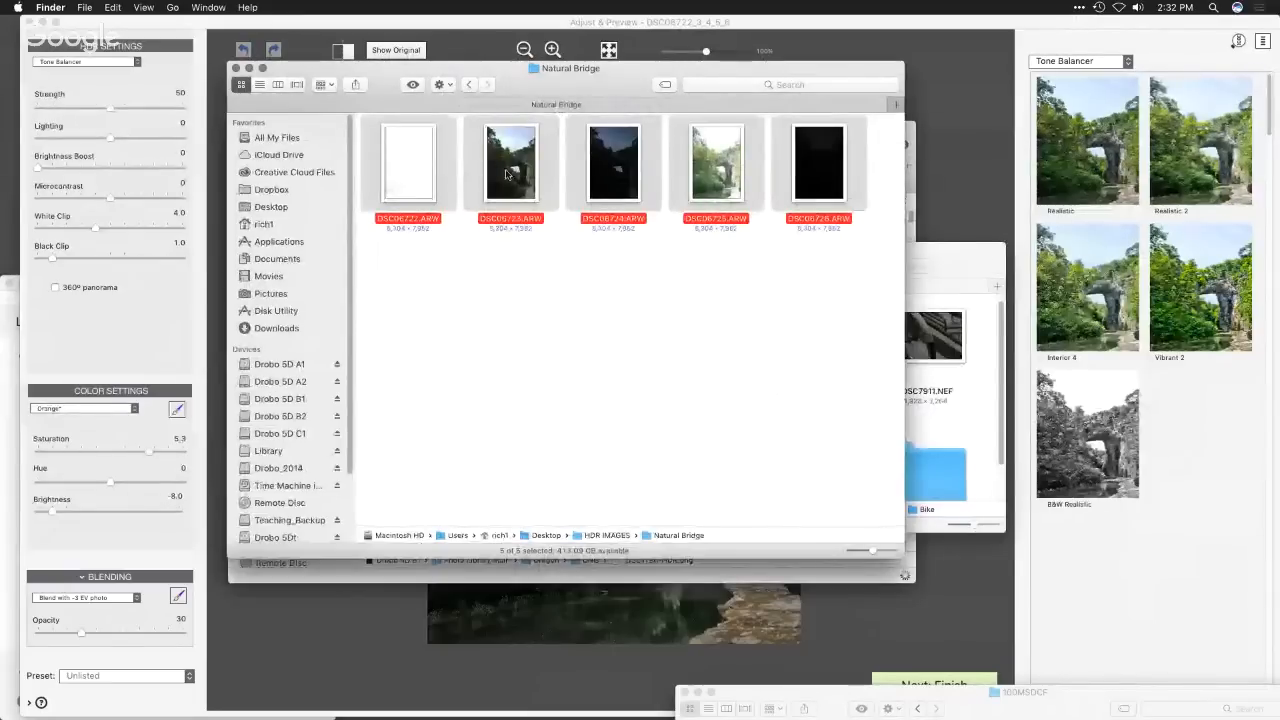
- Preview the DSC06722.ARW and DSC06726.ARW exposures one after the other, and return to Photomatix Pro
{"action": "left_click", "coordinate": [629, 294]}
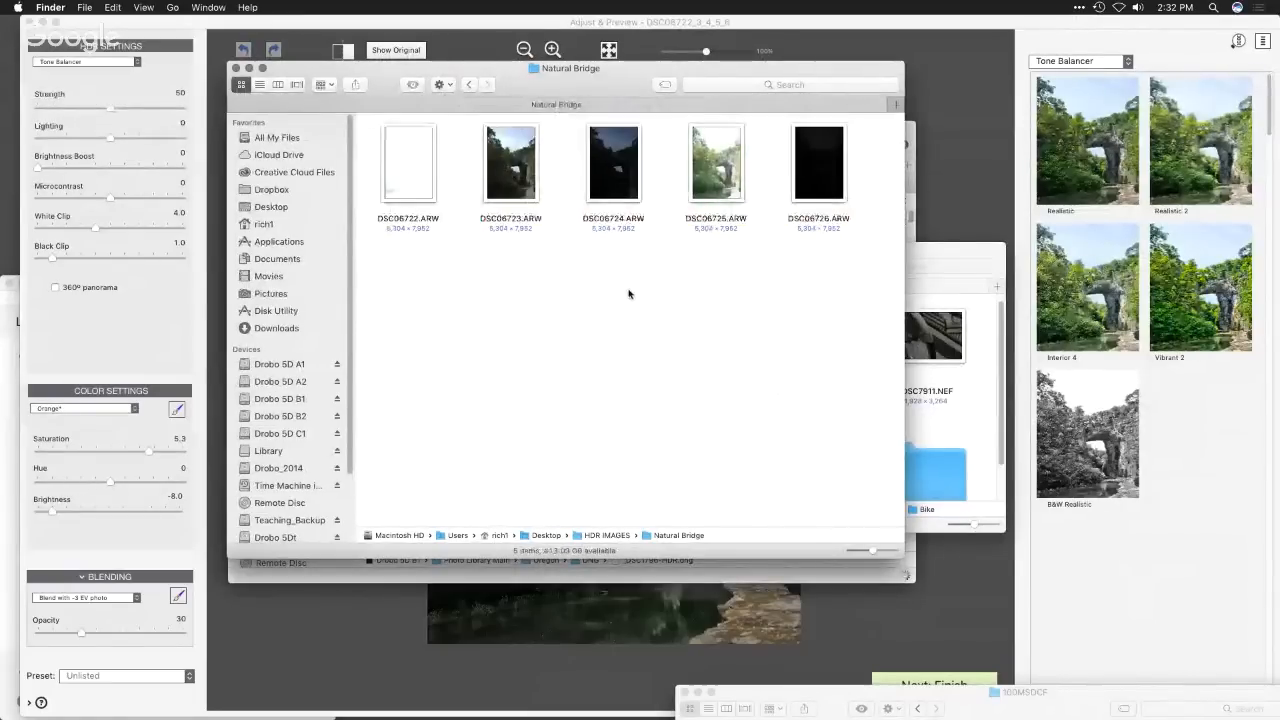
{"action": "left_click", "coordinate": [409, 191]}
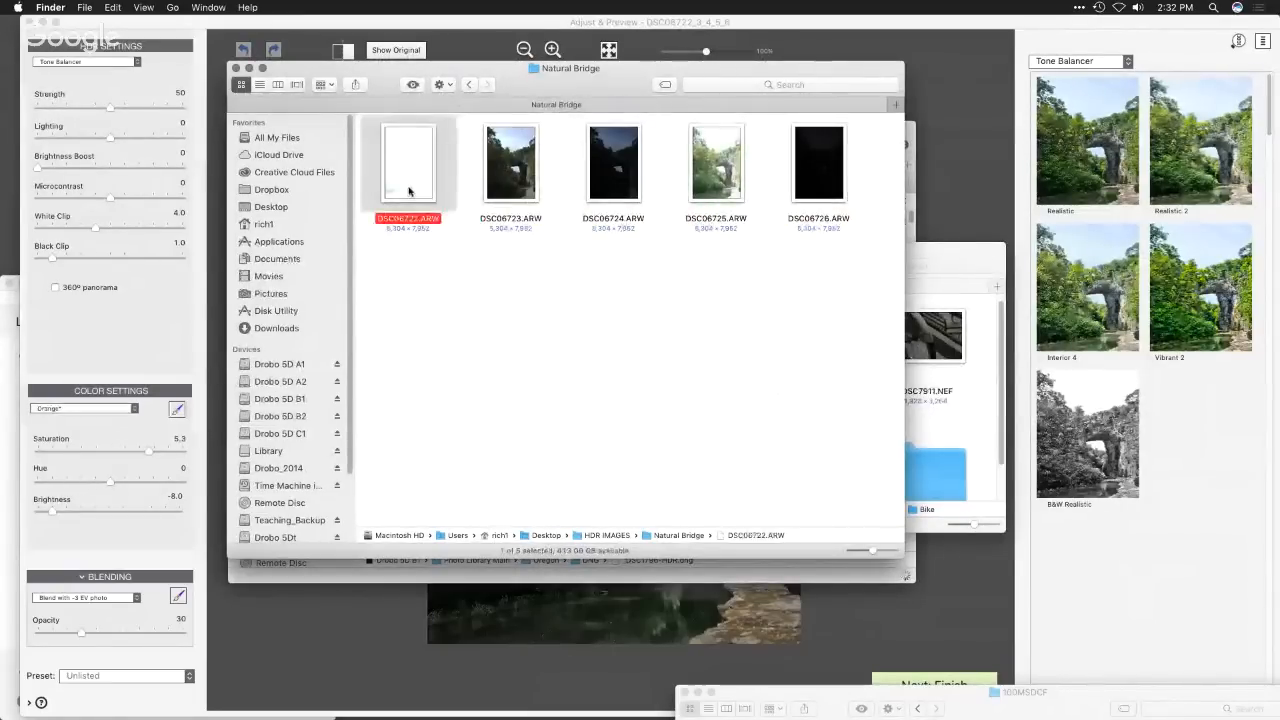
{"action": "key", "text": "space"}
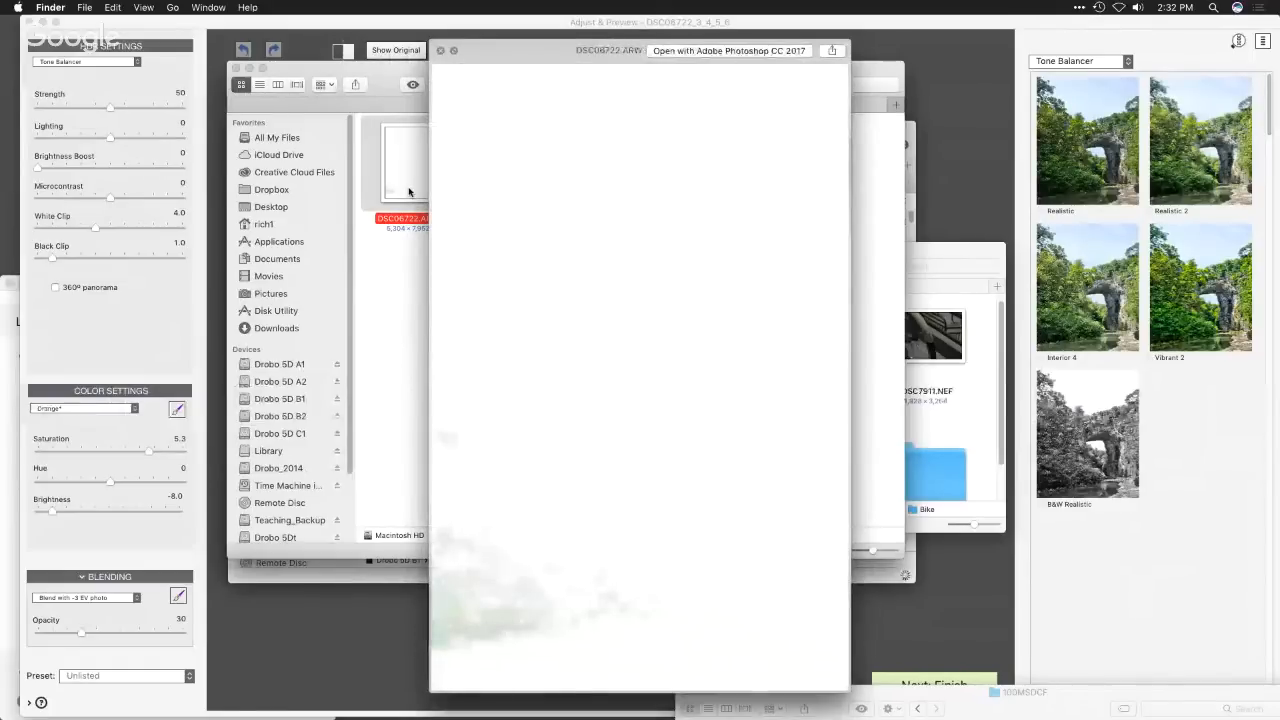
{"action": "key", "text": "space"}
{"action": "left_click", "coordinate": [846, 189]}
{"action": "key", "text": "space"}
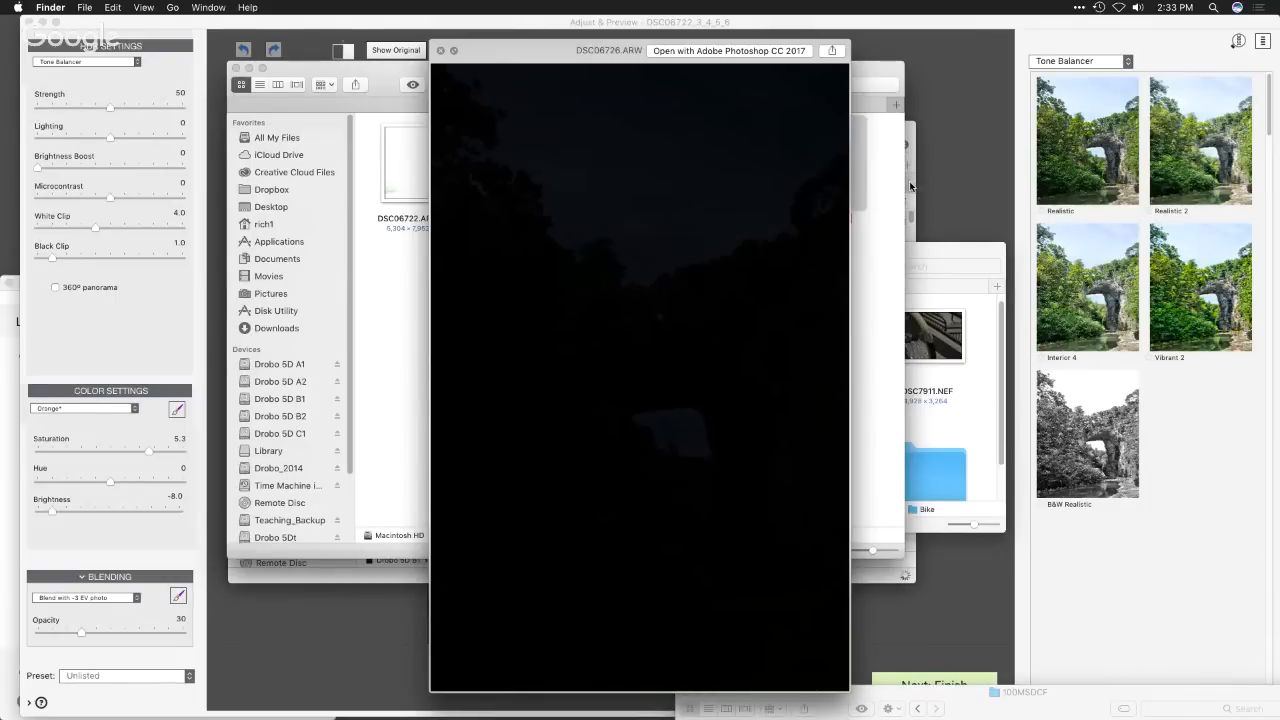
{"action": "key", "text": "space"}
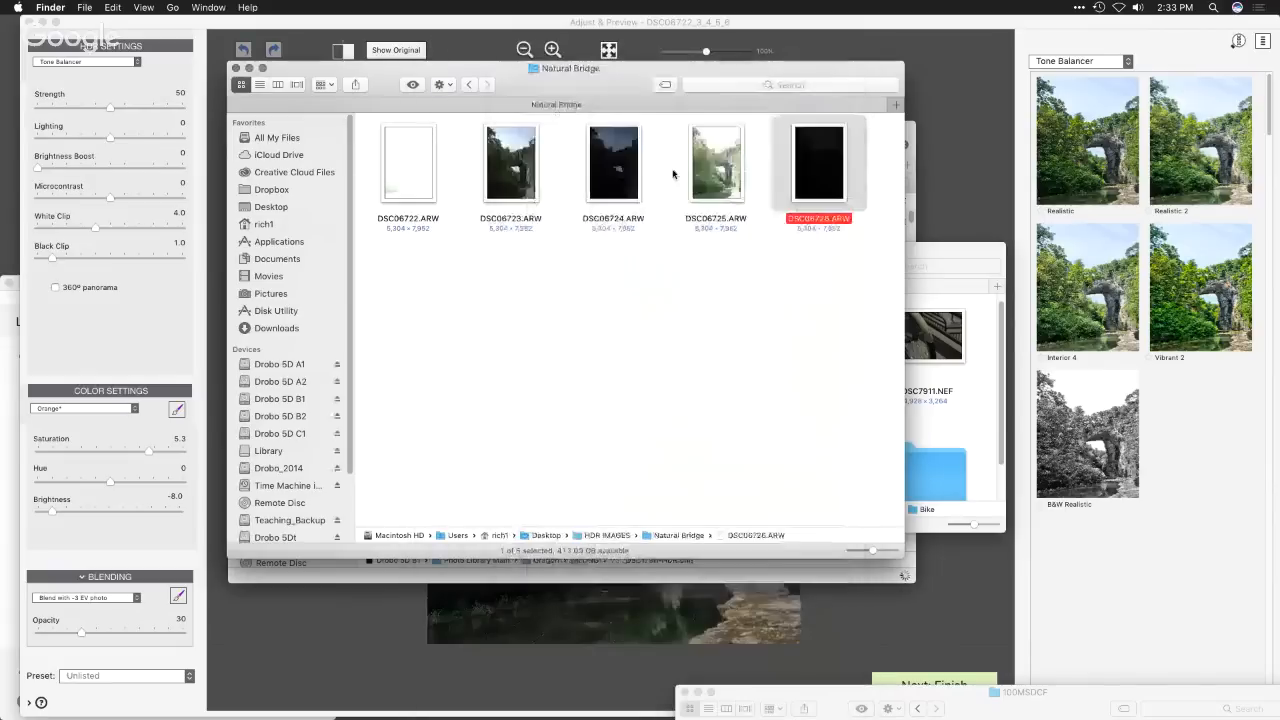
{"action": "left_click", "coordinate": [930, 170]}
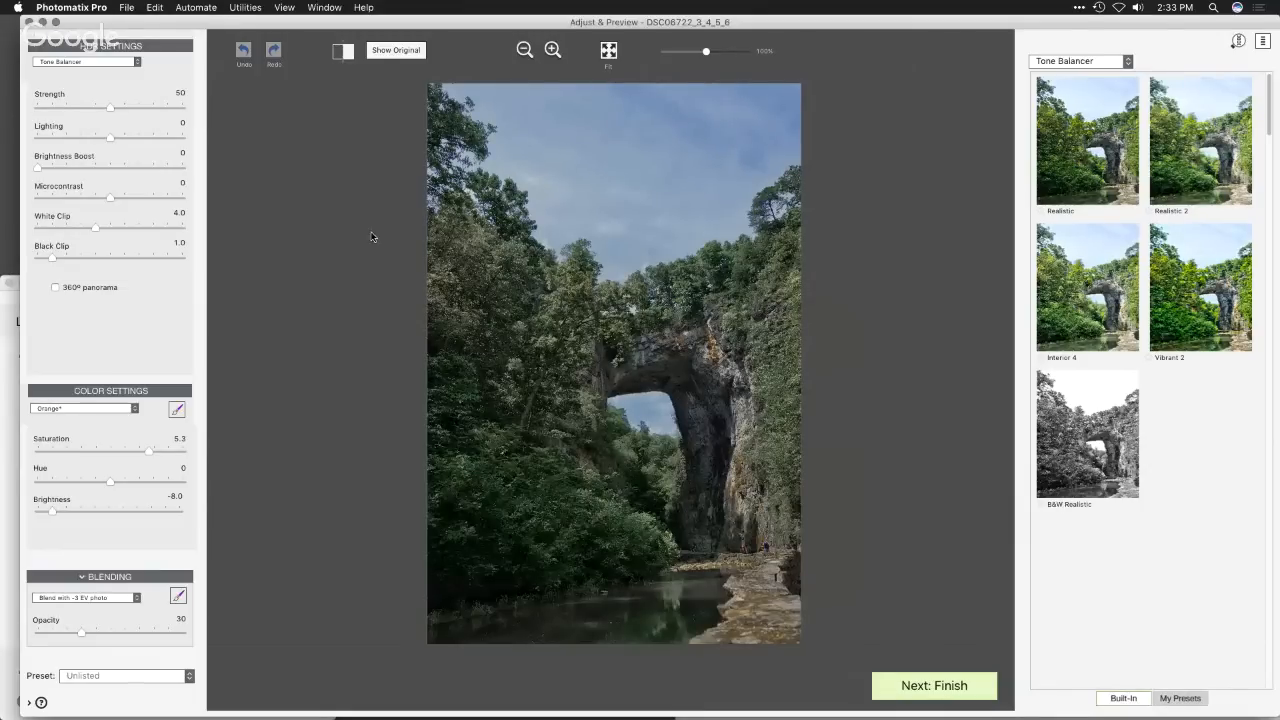
- Try the Details Enhancer method on the Natural Bridge image and switch back to Tone Balancer
{"action": "left_click", "coordinate": [93, 62]}
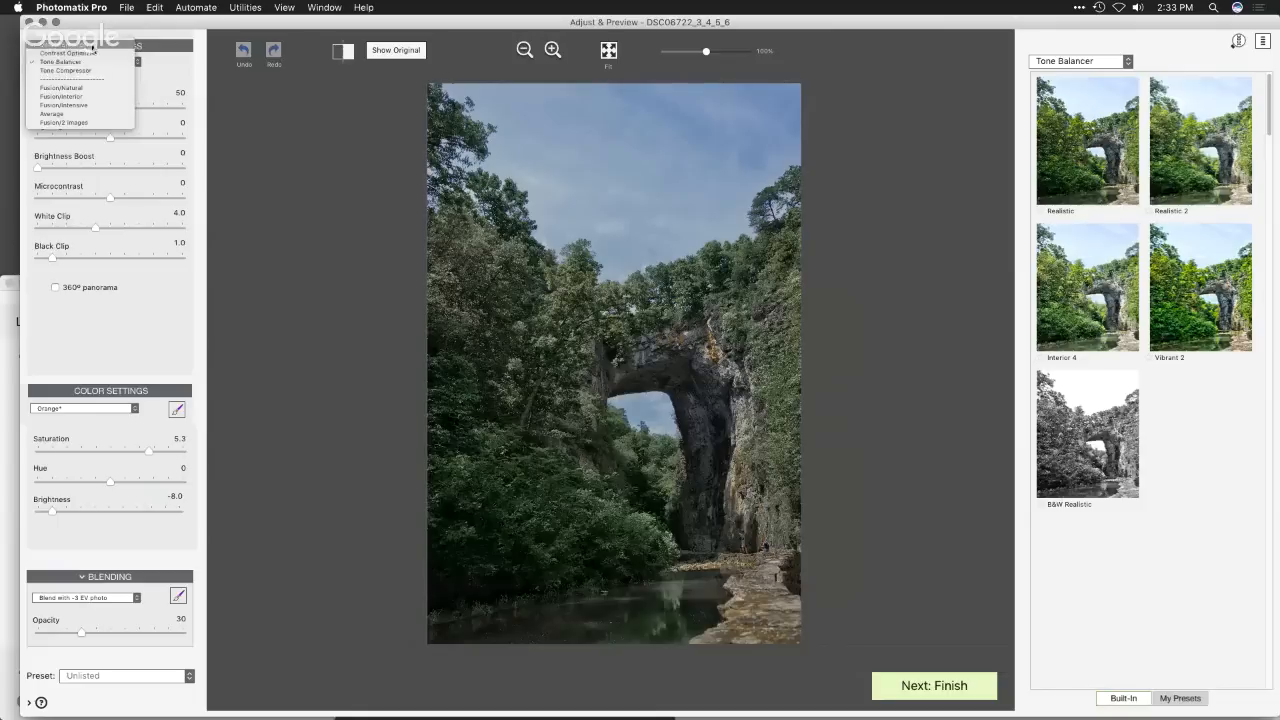
{"action": "left_click", "coordinate": [88, 45]}
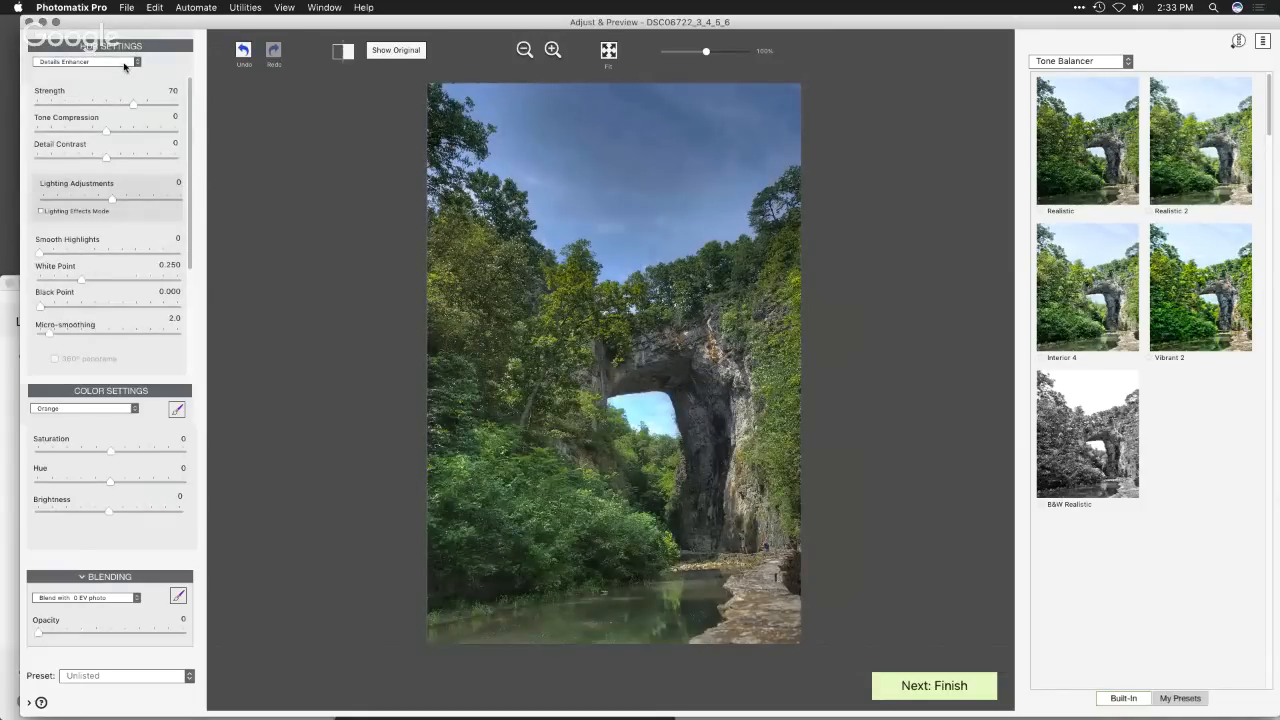
{"action": "left_click", "coordinate": [124, 63]}
{"action": "left_click", "coordinate": [119, 83]}
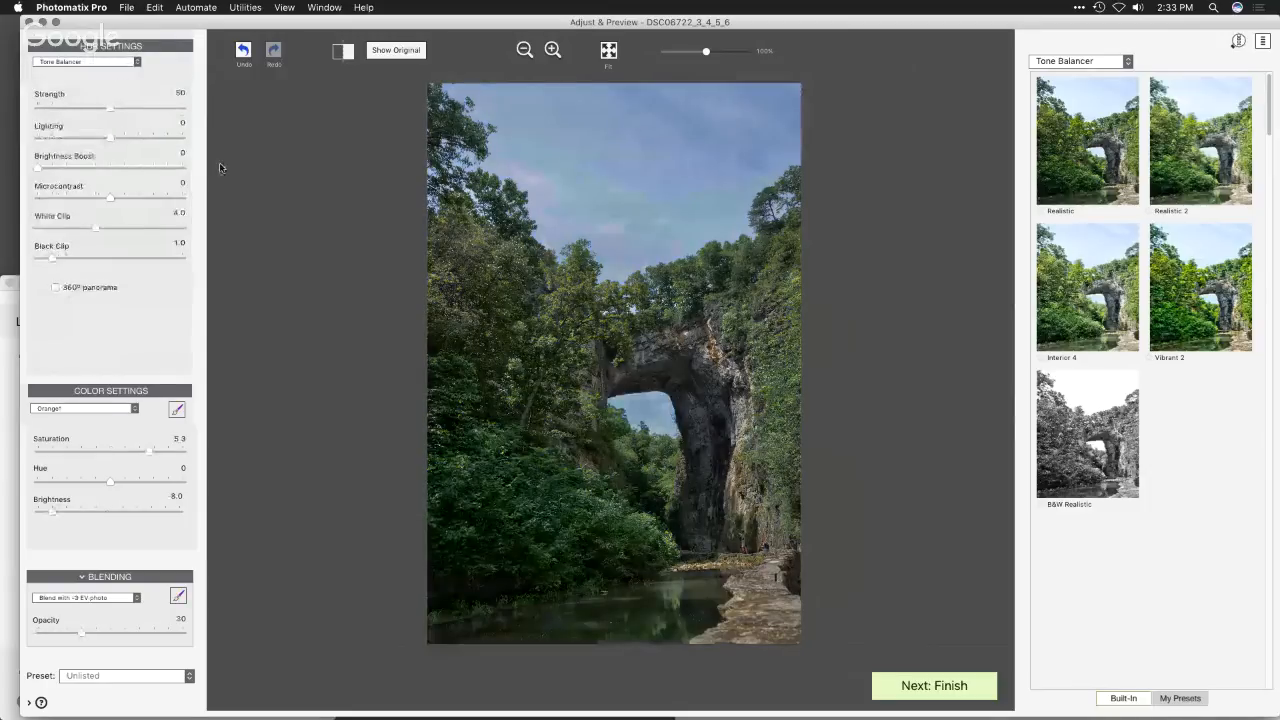
- Set the Tone Balancer Strength to 93 and inspect the sky under the bridge arch with the loupe
{"action": "left_click_drag", "start_coordinate": [108, 113], "coordinate": [169, 108]}
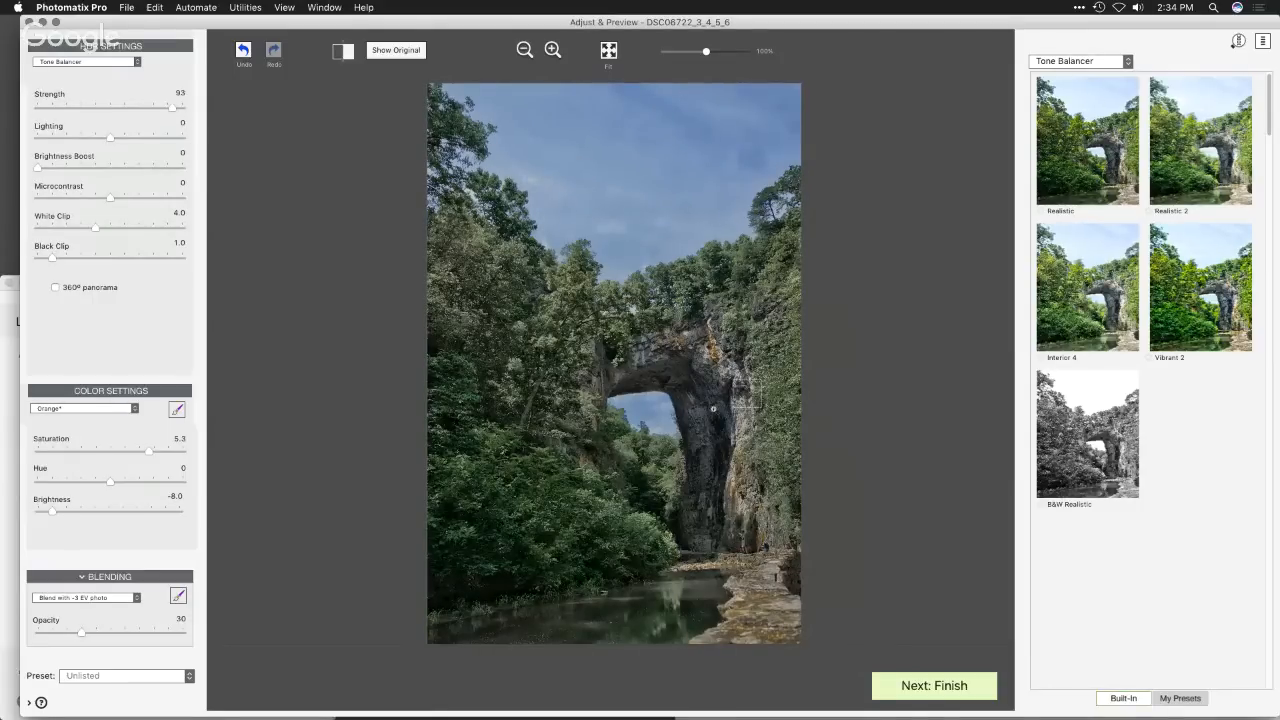
{"action": "left_click", "coordinate": [630, 396]}
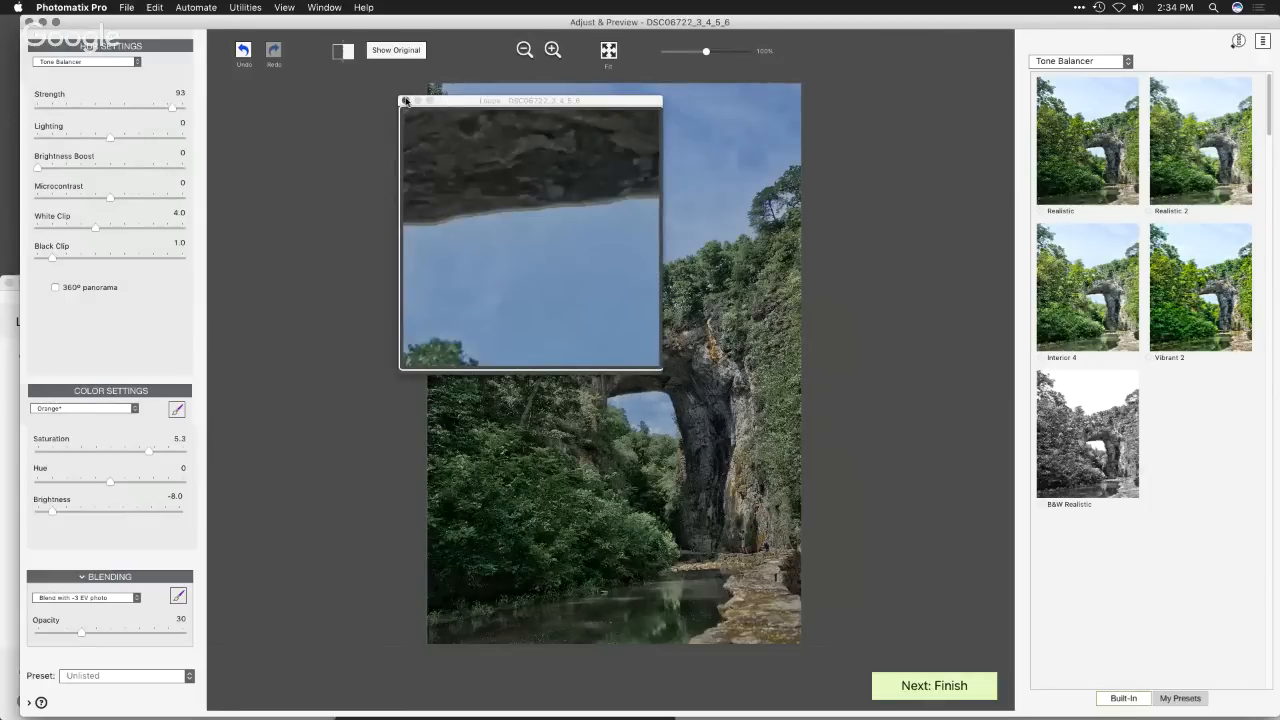
{"action": "left_click", "coordinate": [405, 101]}
- Set the Brightness Boost to 10, White Clip to 2.5, Black Clip to 1.5 and Microcontrast to 8.7
{"action": "mouse_move", "coordinate": [49, 170]}
{"action": "left_mouse_down"}
{"action": "mouse_move", "coordinate": [158, 172]}
{"action": "mouse_move", "coordinate": [52, 171]}
{"action": "left_mouse_up"}
{"action": "left_click_drag", "start_coordinate": [91, 230], "coordinate": [62, 260]}
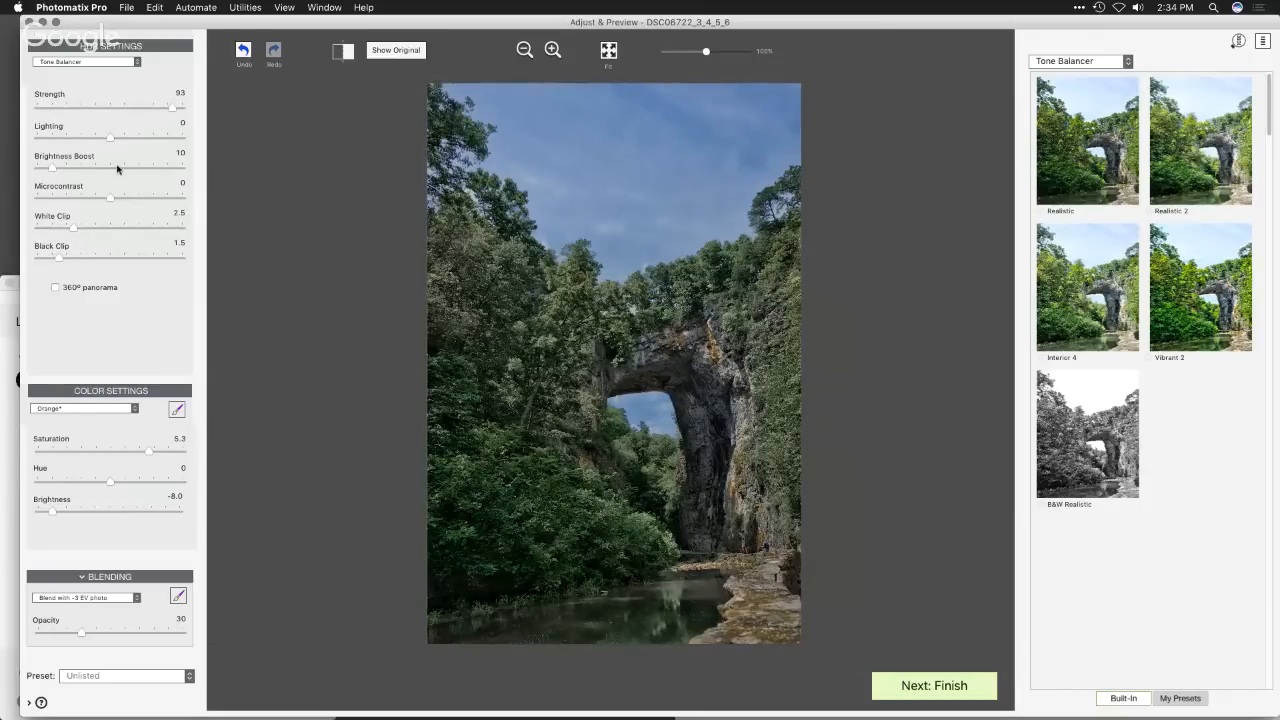
{"action": "left_click_drag", "start_coordinate": [113, 199], "coordinate": [176, 203]}
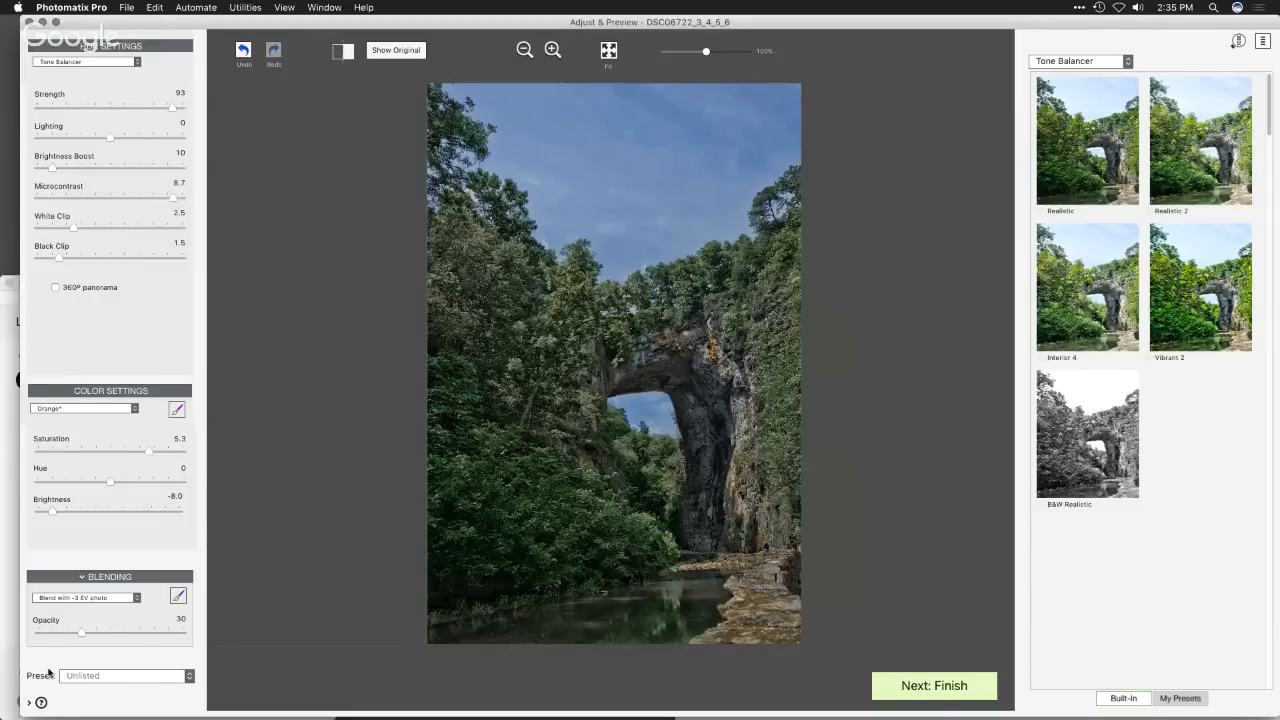
- Show the help descriptions for the settings, and set the Microcontrast to 2.1 and the Lighting to -2.0
{"action": "left_click", "coordinate": [30, 704]}
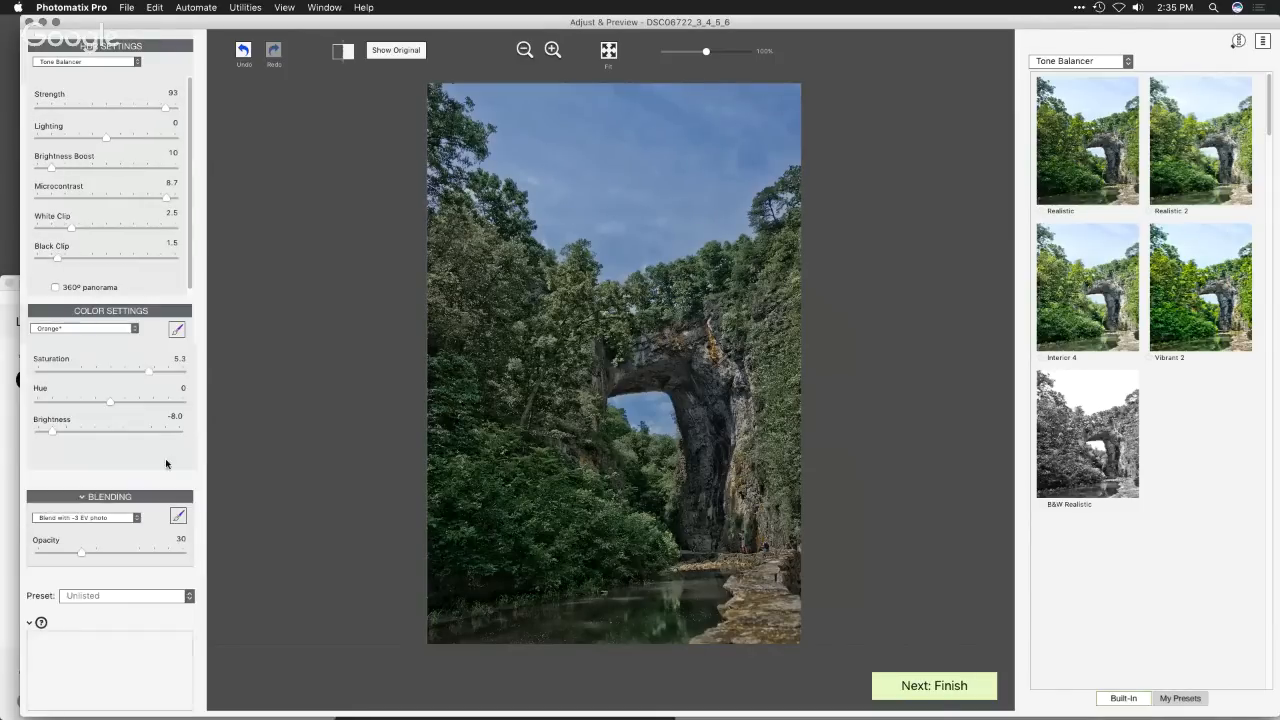
{"action": "mouse_move", "coordinate": [65, 201]}
{"action": "left_click_drag", "start_coordinate": [168, 199], "coordinate": [125, 198]}
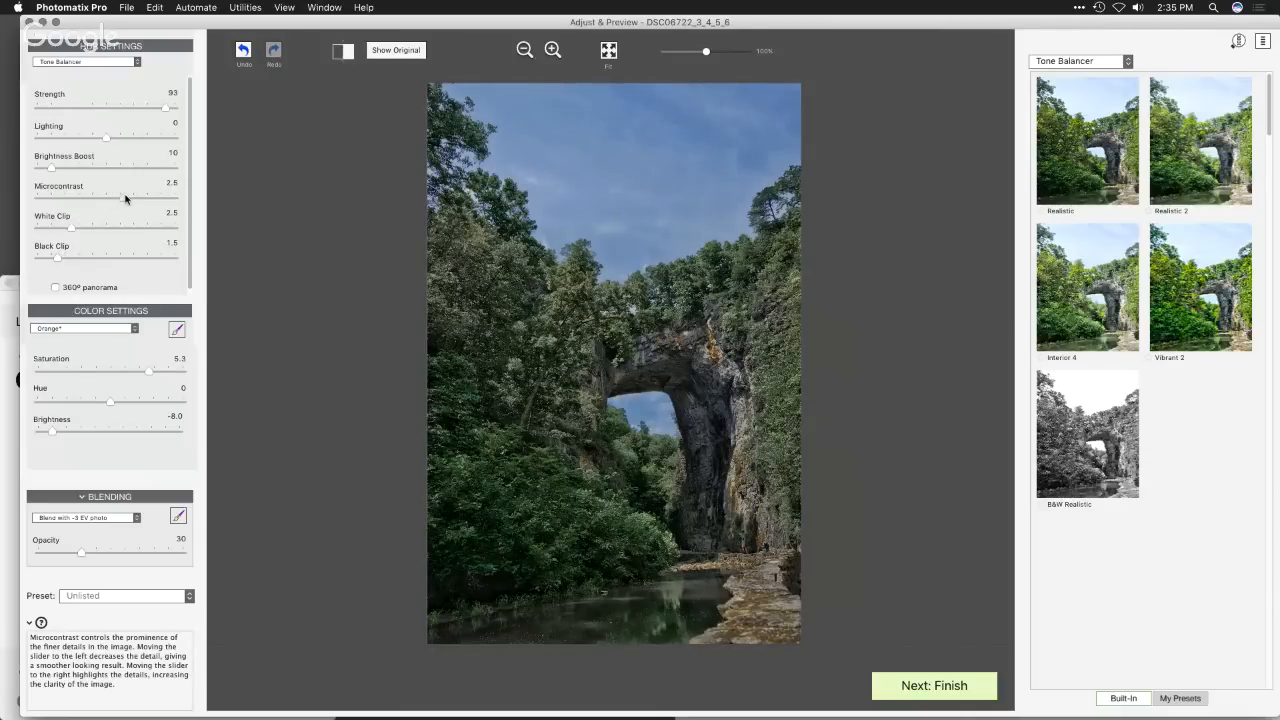
{"action": "mouse_move", "coordinate": [125, 198]}
{"action": "left_mouse_down"}
{"action": "mouse_move", "coordinate": [103, 199]}
{"action": "mouse_move", "coordinate": [123, 197]}
{"action": "left_mouse_up"}
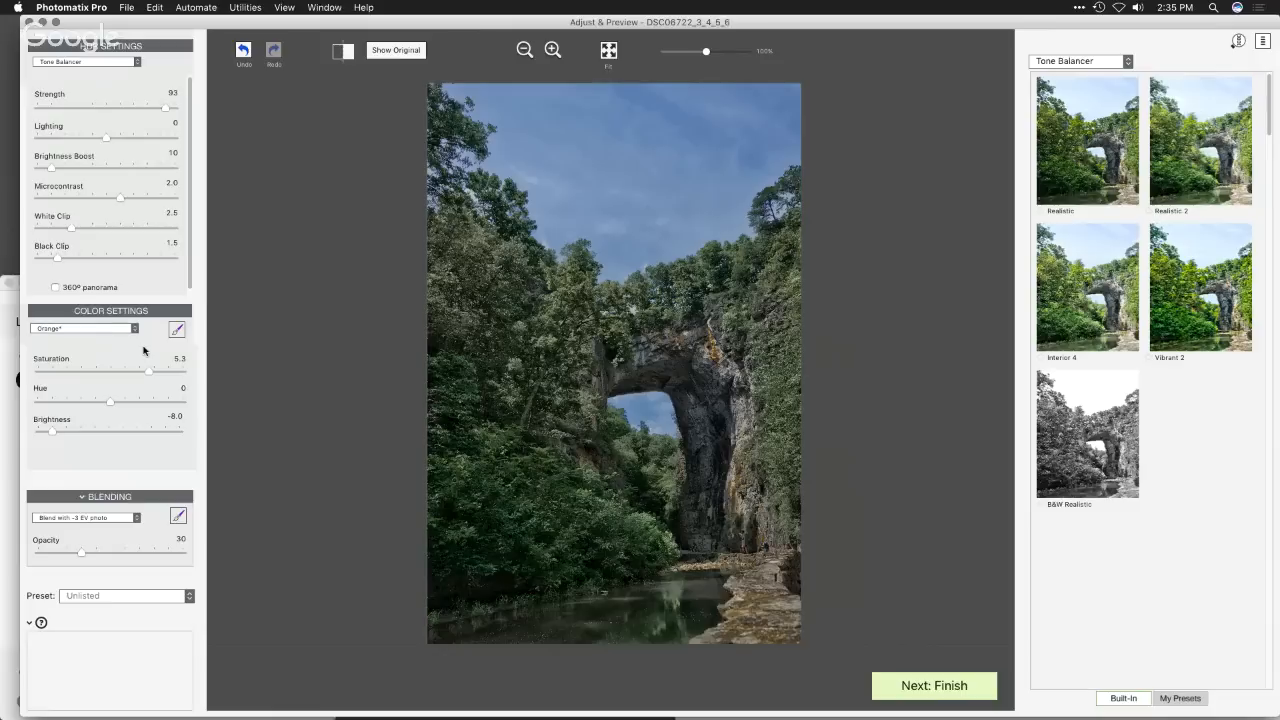
{"action": "mouse_move", "coordinate": [119, 198]}
{"action": "left_mouse_down"}
{"action": "mouse_move", "coordinate": [204, 204]}
{"action": "mouse_move", "coordinate": [119, 201]}
{"action": "left_mouse_up"}
{"action": "mouse_move", "coordinate": [108, 138]}
{"action": "left_mouse_down"}
{"action": "mouse_move", "coordinate": [167, 145]}
{"action": "mouse_move", "coordinate": [78, 138]}
{"action": "mouse_move", "coordinate": [108, 142]}
{"action": "mouse_move", "coordinate": [91, 143]}
{"action": "left_mouse_up"}
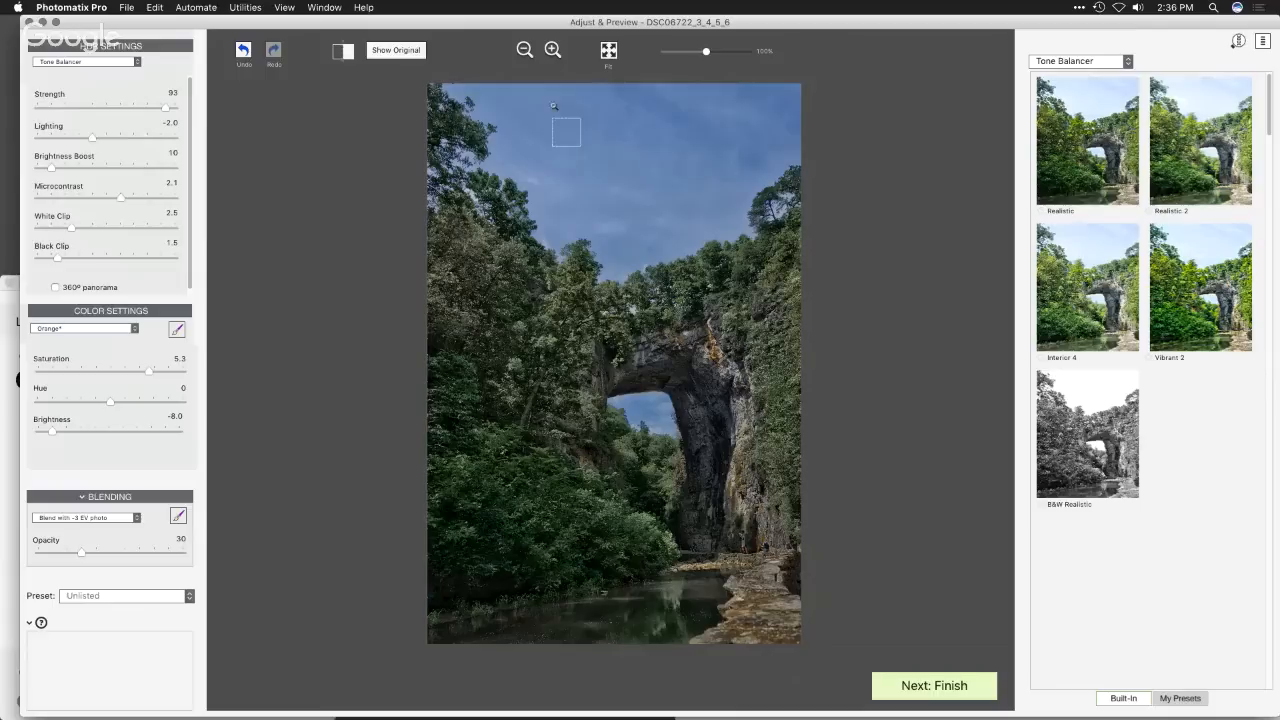
- Set the Lighting to -4.0 and inspect the sky under the arch and the treeline with the loupe
{"action": "left_click", "coordinate": [638, 397]}
{"action": "mouse_move", "coordinate": [92, 142]}
{"action": "left_mouse_down"}
{"action": "mouse_move", "coordinate": [43, 140]}
{"action": "mouse_move", "coordinate": [97, 132]}
{"action": "mouse_move", "coordinate": [79, 138]}
{"action": "left_mouse_up"}
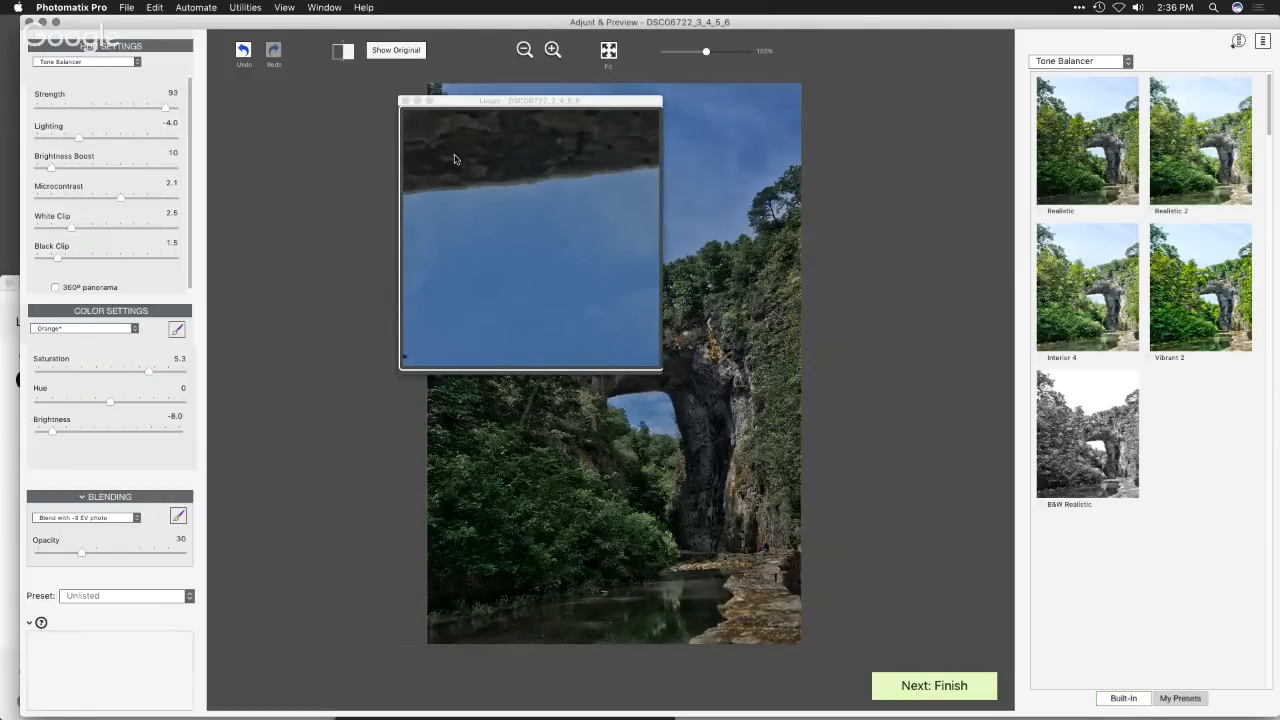
{"action": "left_click", "coordinate": [404, 100]}
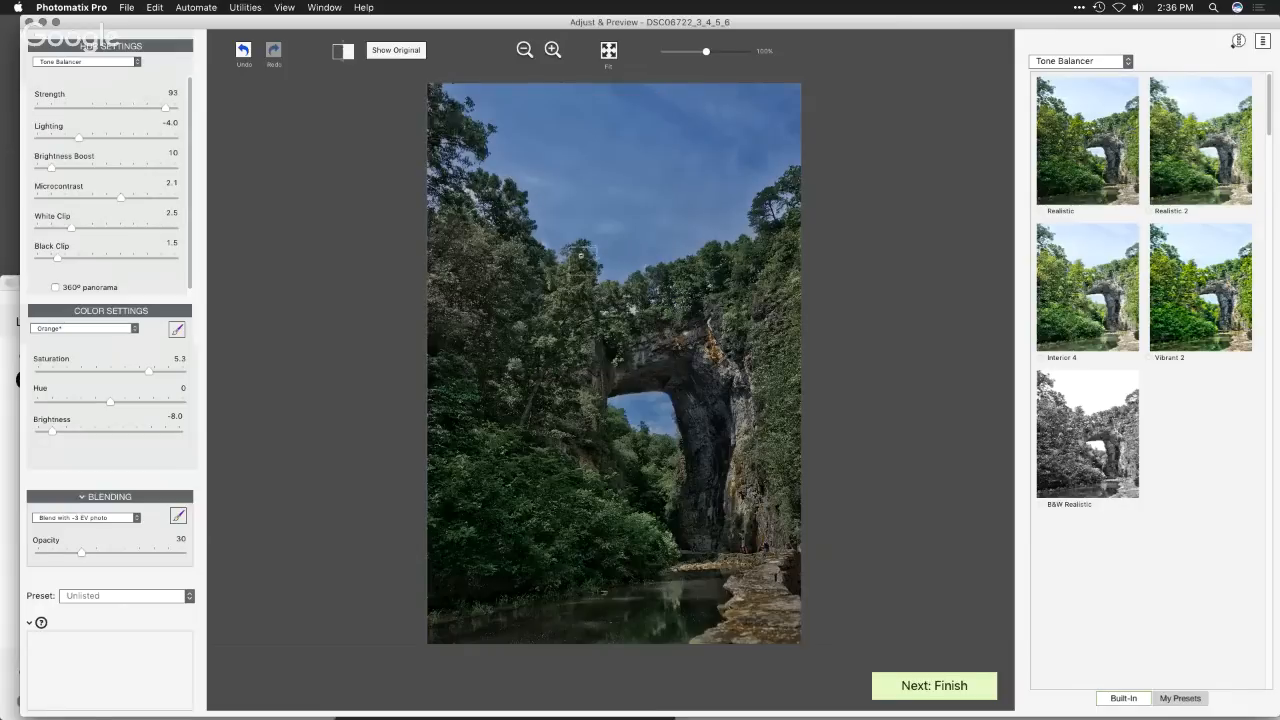
{"action": "left_click", "coordinate": [581, 256]}
{"action": "left_click", "coordinate": [404, 101]}
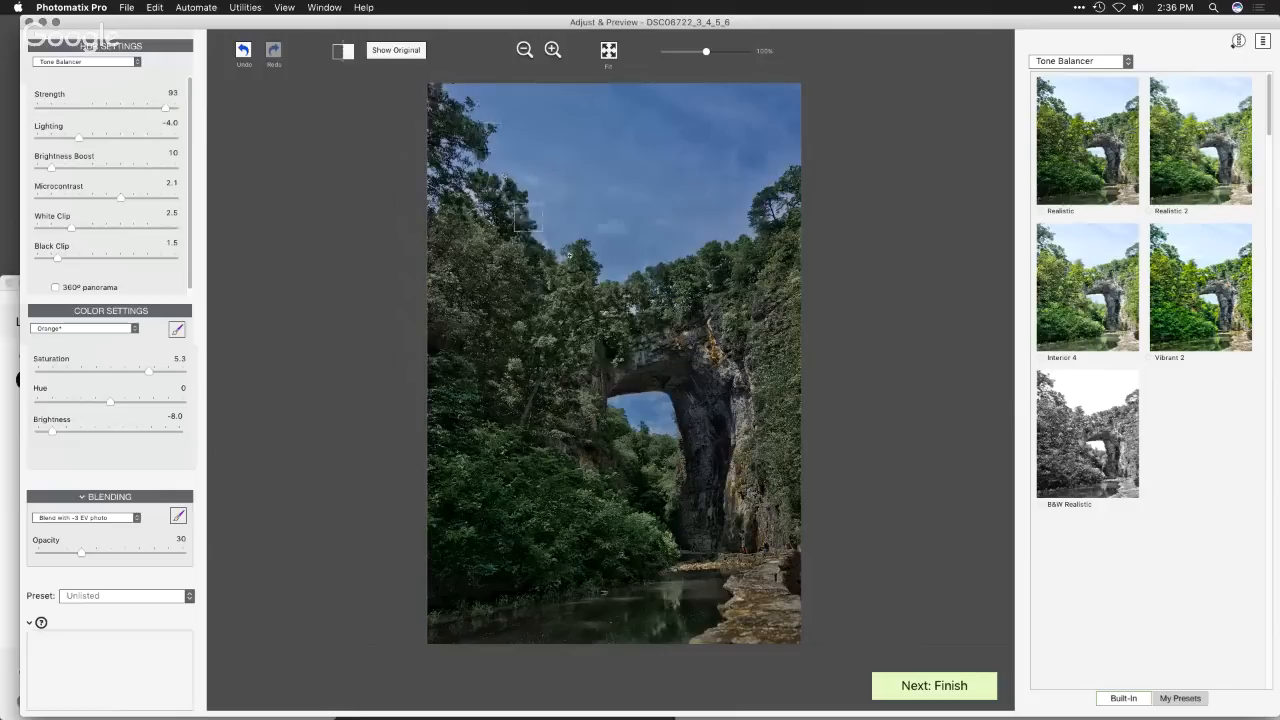
- Adjust the Blue color settings to Saturation 1.4, Hue -1.0 and Brightness -2.9
{"action": "mouse_move", "coordinate": [78, 142]}
{"action": "left_click", "coordinate": [102, 329]}
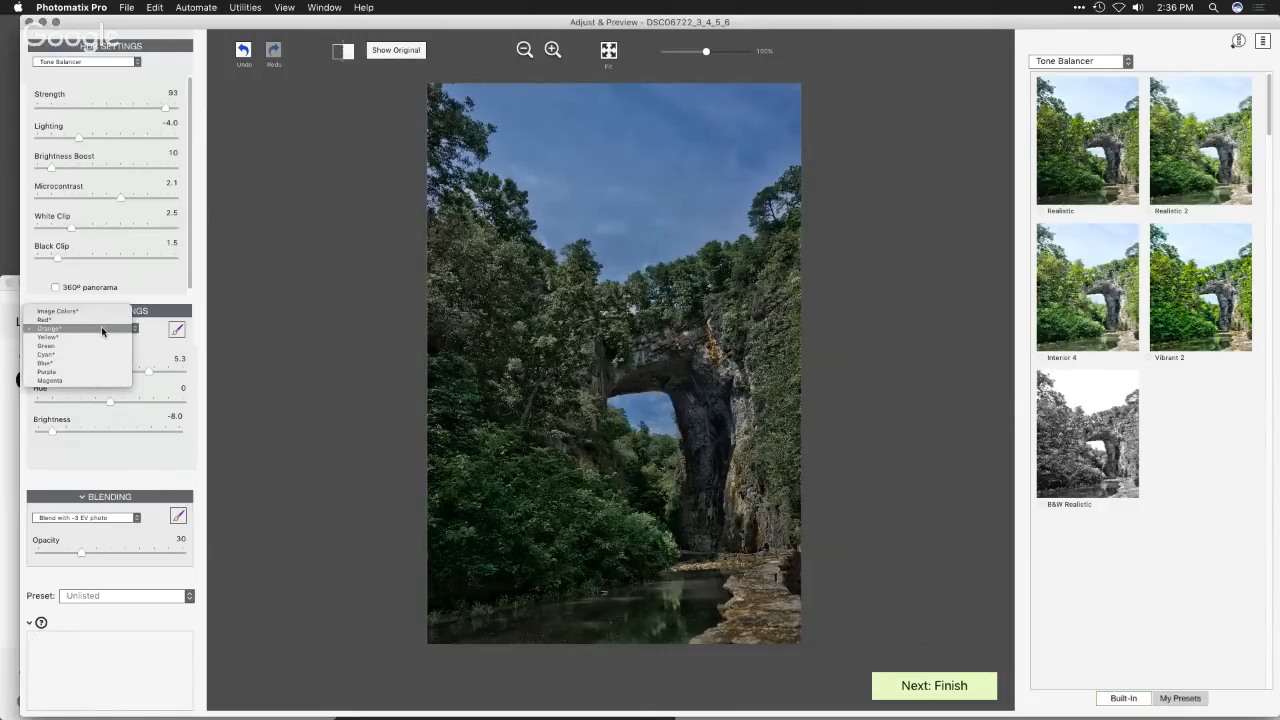
{"action": "left_click", "coordinate": [268, 296]}
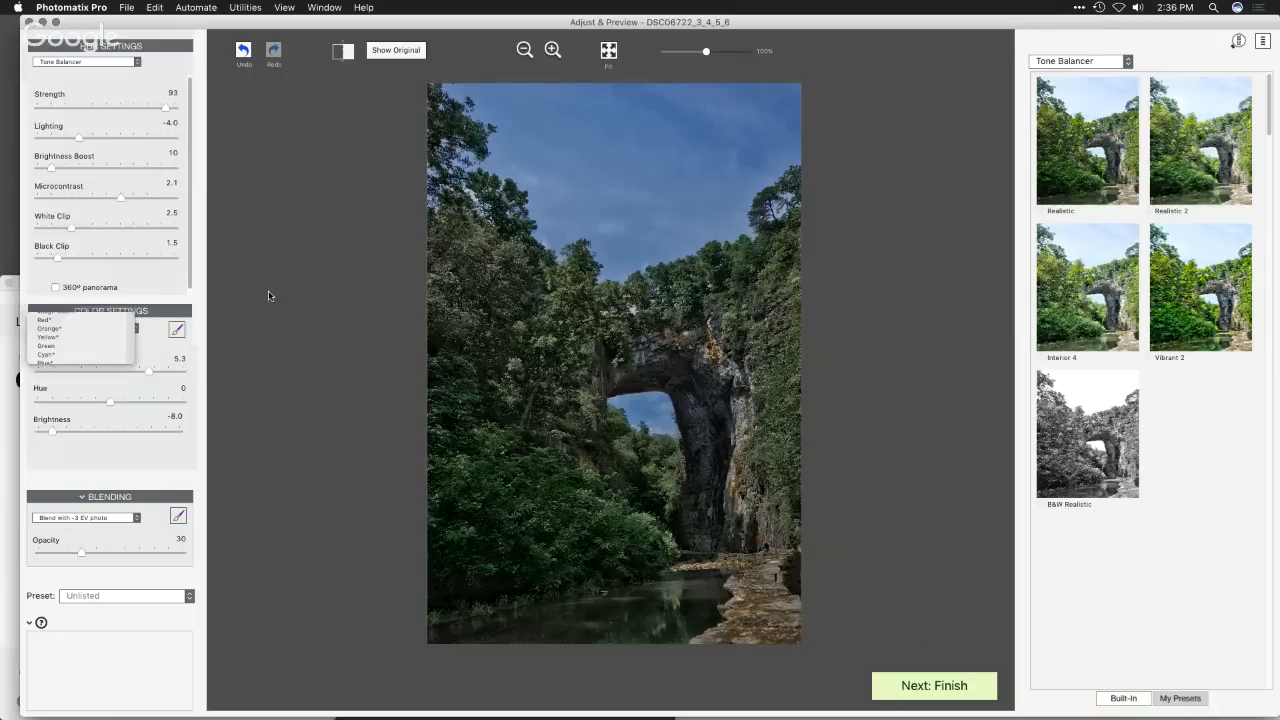
{"action": "left_click", "coordinate": [112, 330]}
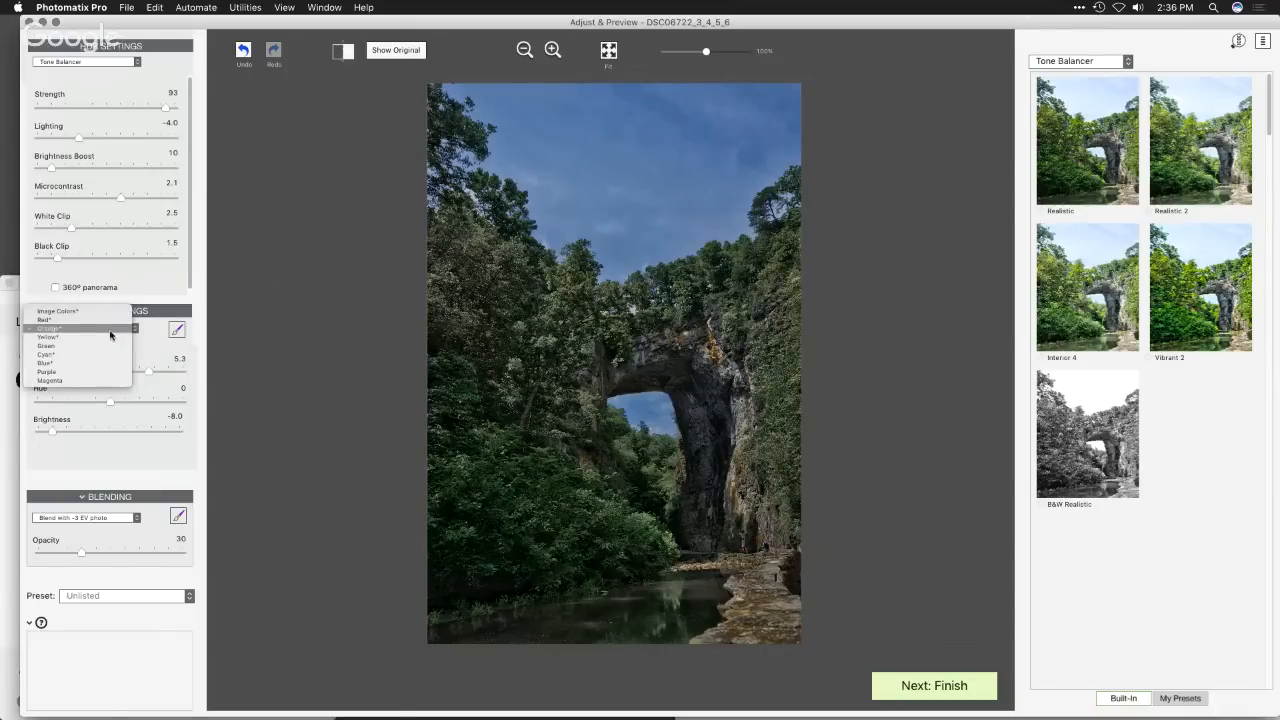
{"action": "left_click", "coordinate": [101, 363]}
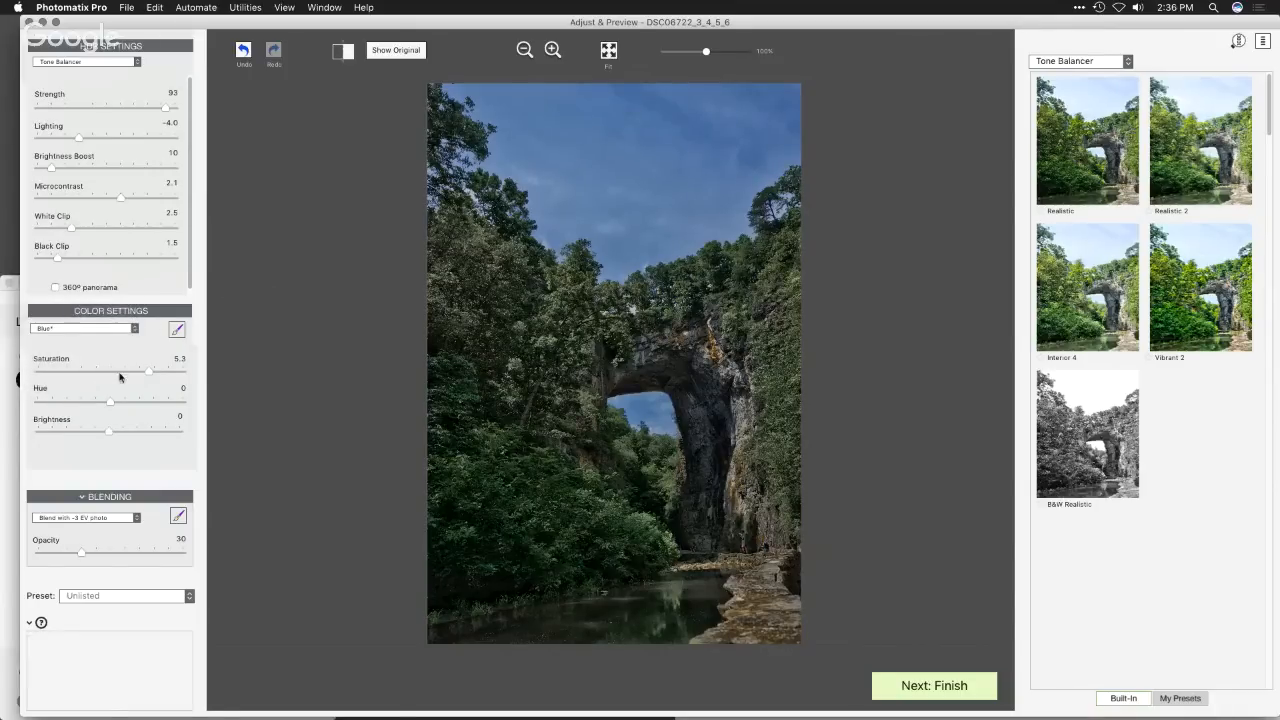
{"action": "left_click_drag", "start_coordinate": [145, 375], "coordinate": [111, 373]}
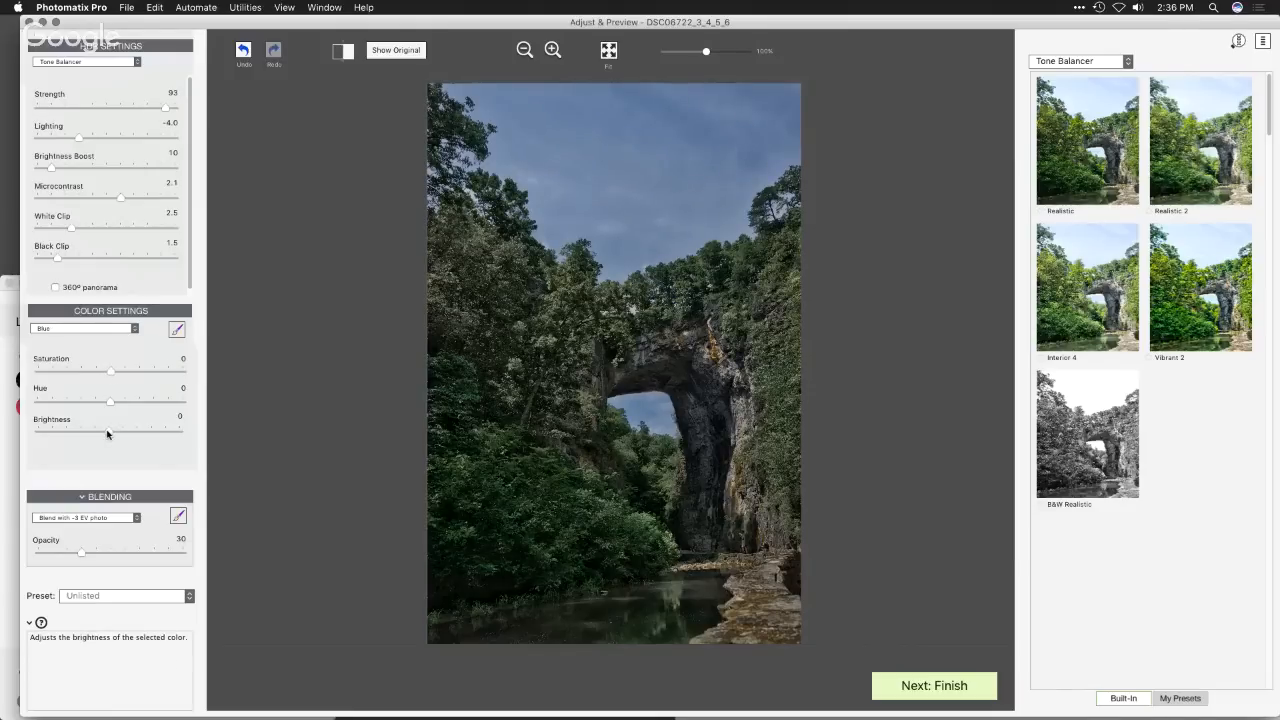
{"action": "mouse_move", "coordinate": [107, 433]}
{"action": "left_mouse_down"}
{"action": "mouse_move", "coordinate": [37, 432]}
{"action": "mouse_move", "coordinate": [130, 427]}
{"action": "mouse_move", "coordinate": [85, 440]}
{"action": "left_mouse_up"}
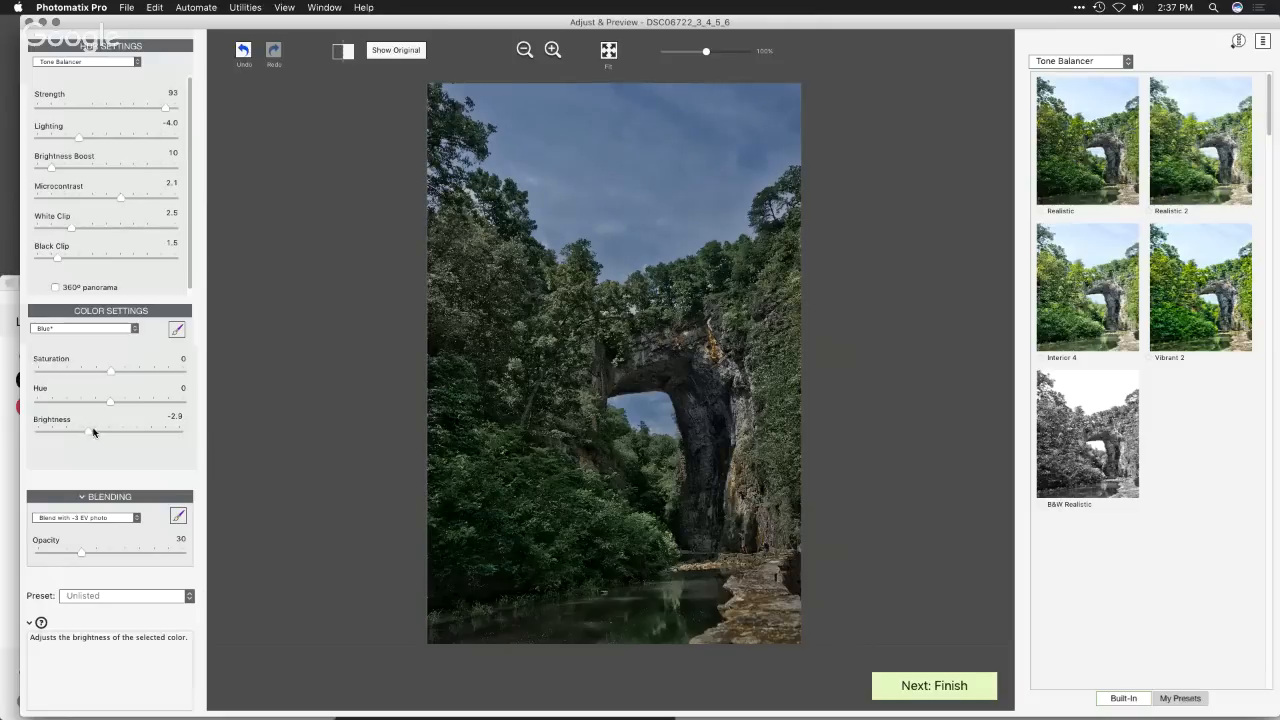
{"action": "left_click_drag", "start_coordinate": [111, 370], "coordinate": [100, 402]}
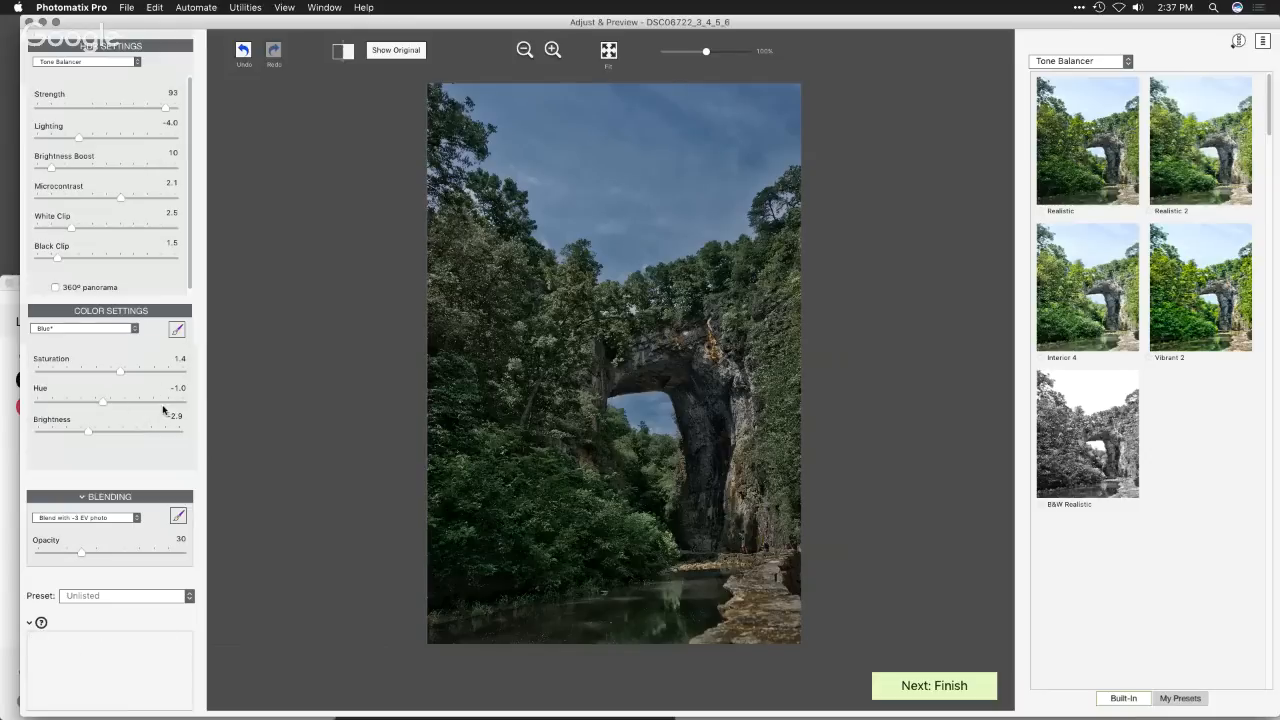
- Set the Saturation of the Green color to 3.3
{"action": "left_click", "coordinate": [98, 333]}
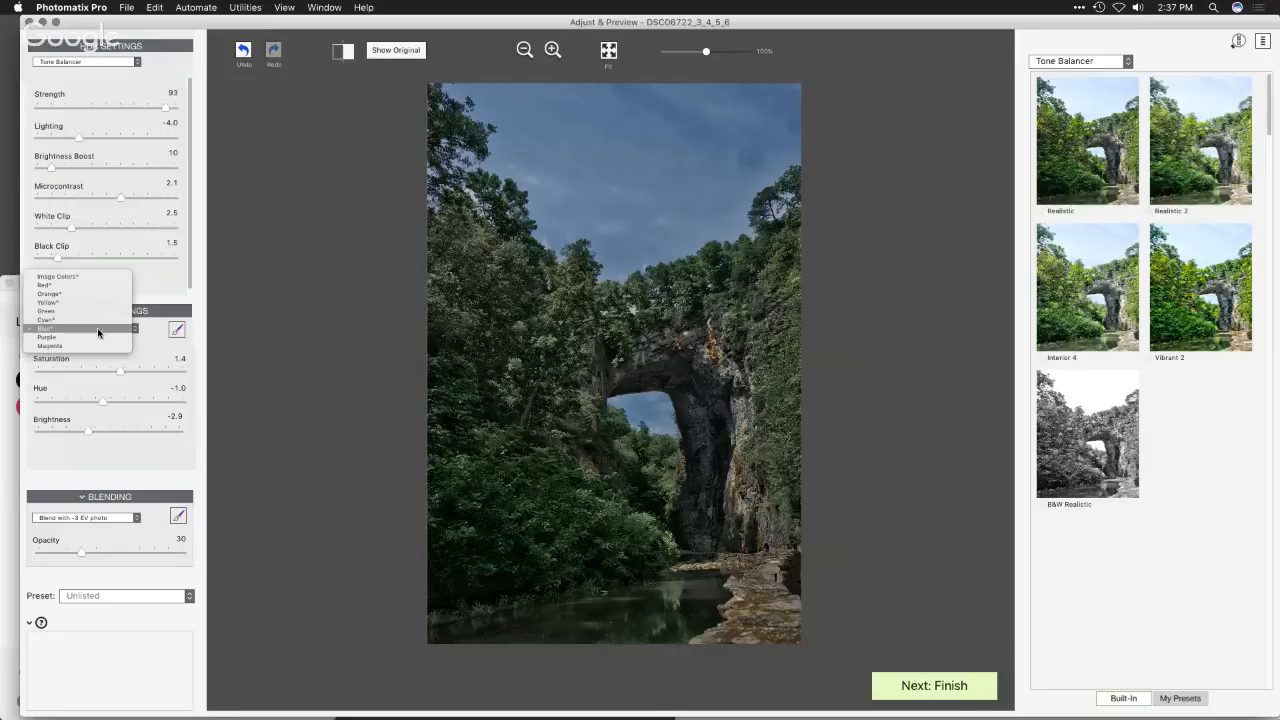
{"action": "left_click", "coordinate": [296, 341]}
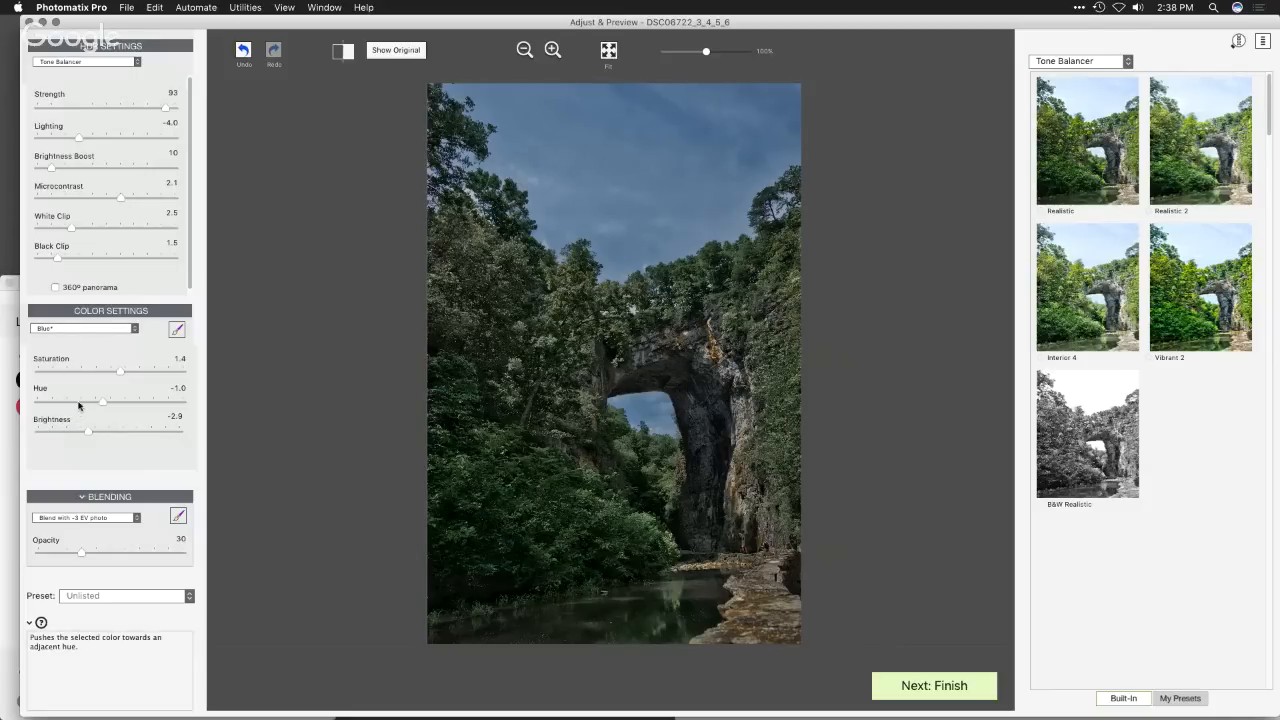
{"action": "left_click", "coordinate": [97, 328]}
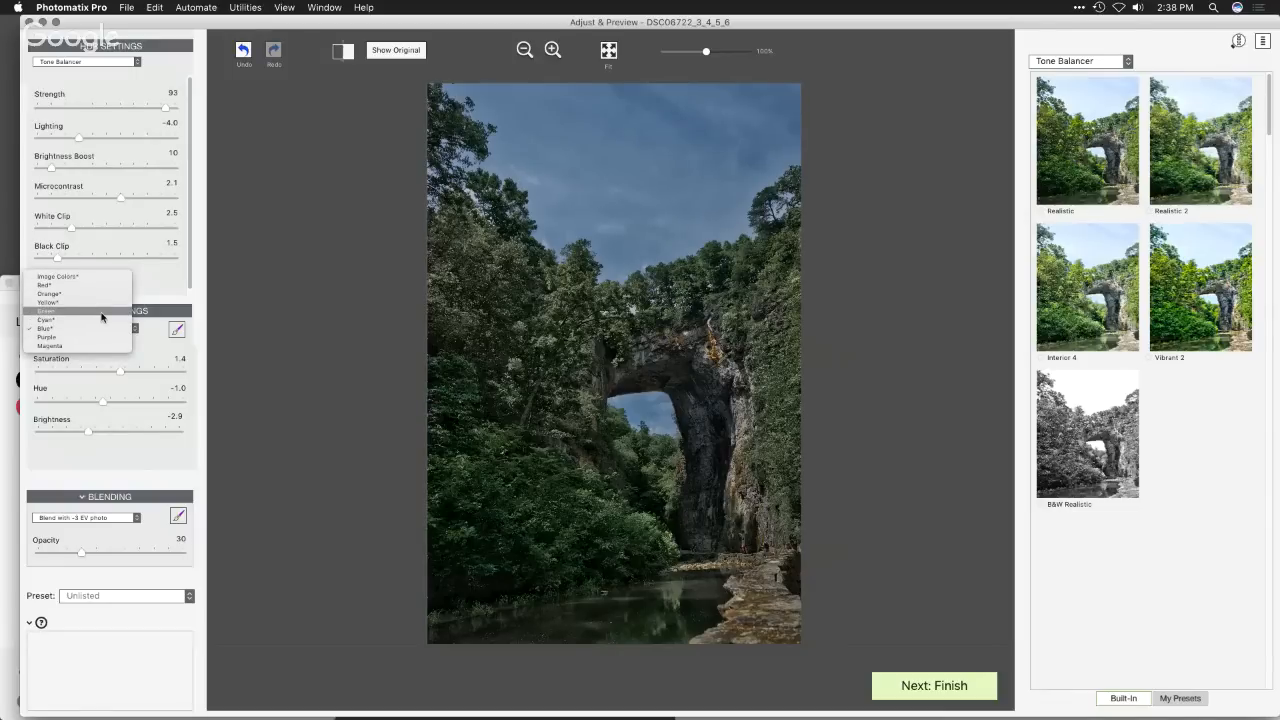
{"action": "left_click", "coordinate": [101, 317]}
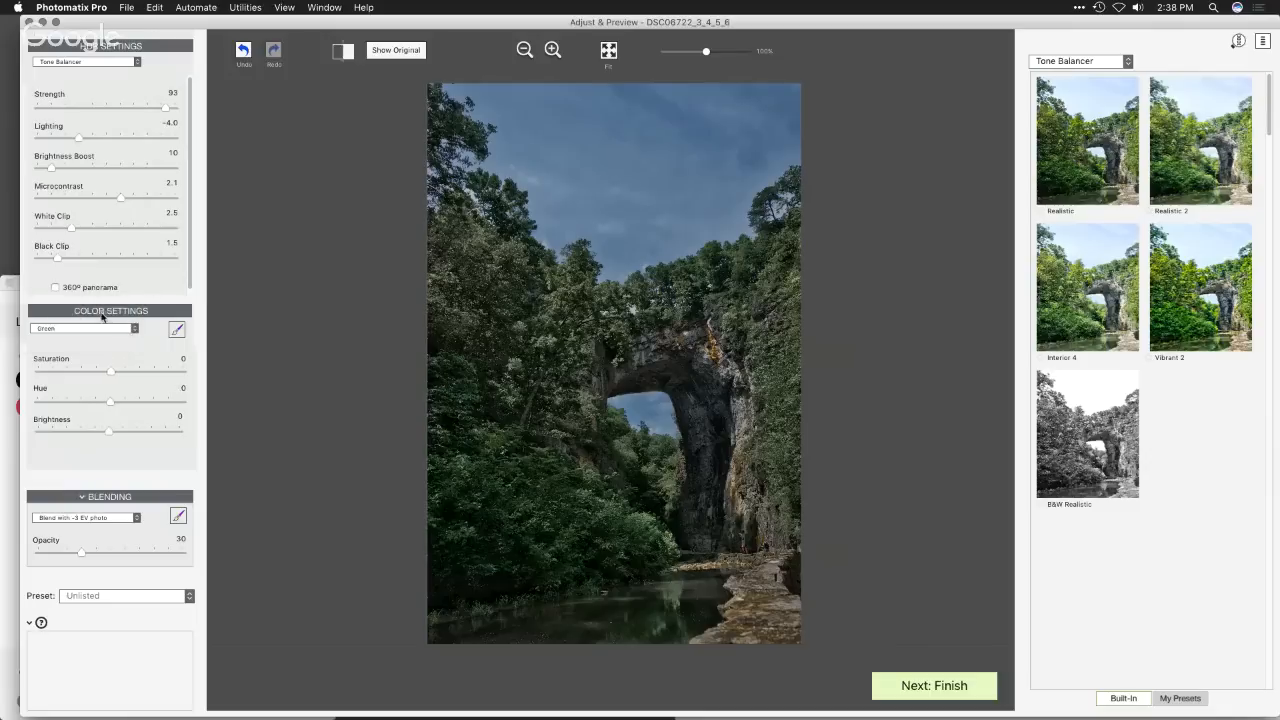
{"action": "mouse_move", "coordinate": [108, 372]}
{"action": "left_mouse_down"}
{"action": "mouse_move", "coordinate": [60, 374]}
{"action": "mouse_move", "coordinate": [174, 373]}
{"action": "mouse_move", "coordinate": [90, 370]}
{"action": "mouse_move", "coordinate": [132, 373]}
{"action": "left_mouse_up"}
- Paint the bushes beside the water with the edge-detecting color brush, using Saturation -4.0 and Brightness 6.5
{"action": "left_click", "coordinate": [179, 332]}
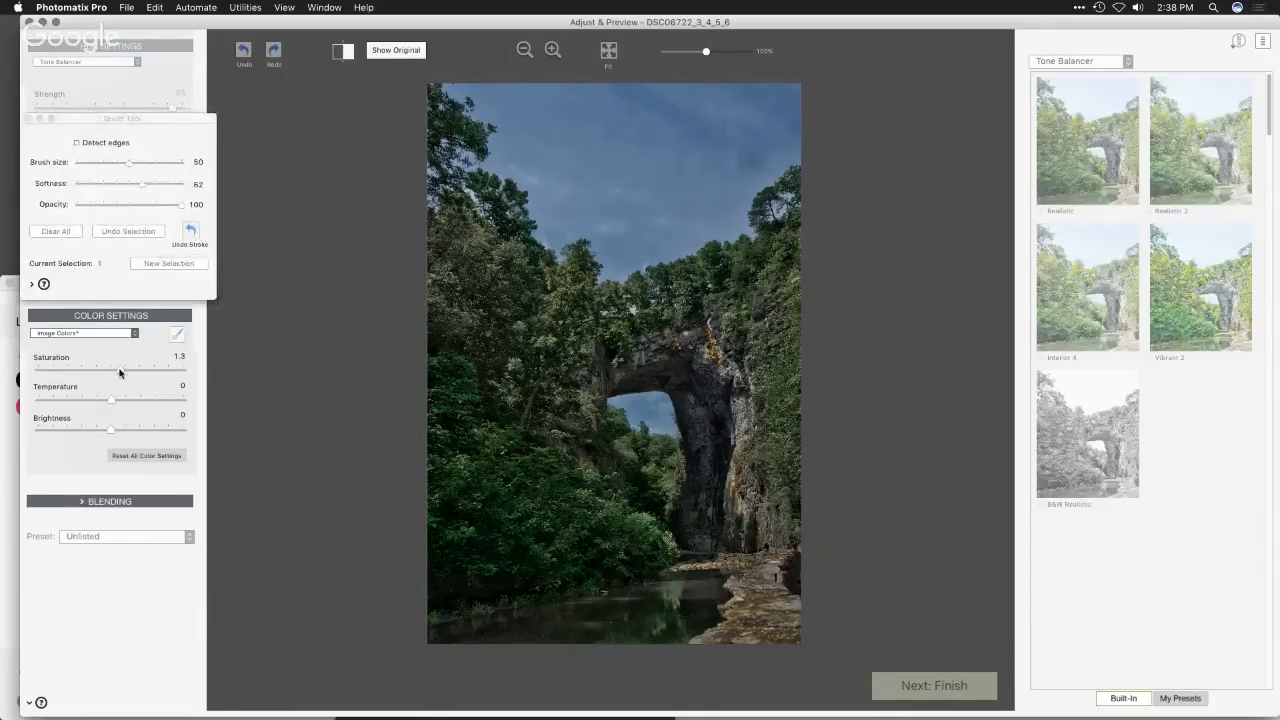
{"action": "left_click_drag", "start_coordinate": [119, 372], "coordinate": [81, 374]}
{"action": "mouse_move", "coordinate": [457, 464]}
{"action": "left_mouse_down"}
{"action": "mouse_move", "coordinate": [456, 477]}
{"action": "mouse_move", "coordinate": [446, 382]}
{"action": "mouse_move", "coordinate": [486, 468]}
{"action": "mouse_move", "coordinate": [457, 562]}
{"action": "mouse_move", "coordinate": [468, 582]}
{"action": "mouse_move", "coordinate": [517, 455]}
{"action": "mouse_move", "coordinate": [646, 549]}
{"action": "mouse_move", "coordinate": [588, 482]}
{"action": "mouse_move", "coordinate": [552, 488]}
{"action": "mouse_move", "coordinate": [590, 574]}
{"action": "mouse_move", "coordinate": [466, 566]}
{"action": "mouse_move", "coordinate": [460, 580]}
{"action": "mouse_move", "coordinate": [555, 571]}
{"action": "mouse_move", "coordinate": [425, 600]}
{"action": "mouse_move", "coordinate": [565, 569]}
{"action": "mouse_move", "coordinate": [473, 476]}
{"action": "mouse_move", "coordinate": [452, 432]}
{"action": "mouse_move", "coordinate": [458, 401]}
{"action": "left_mouse_up"}
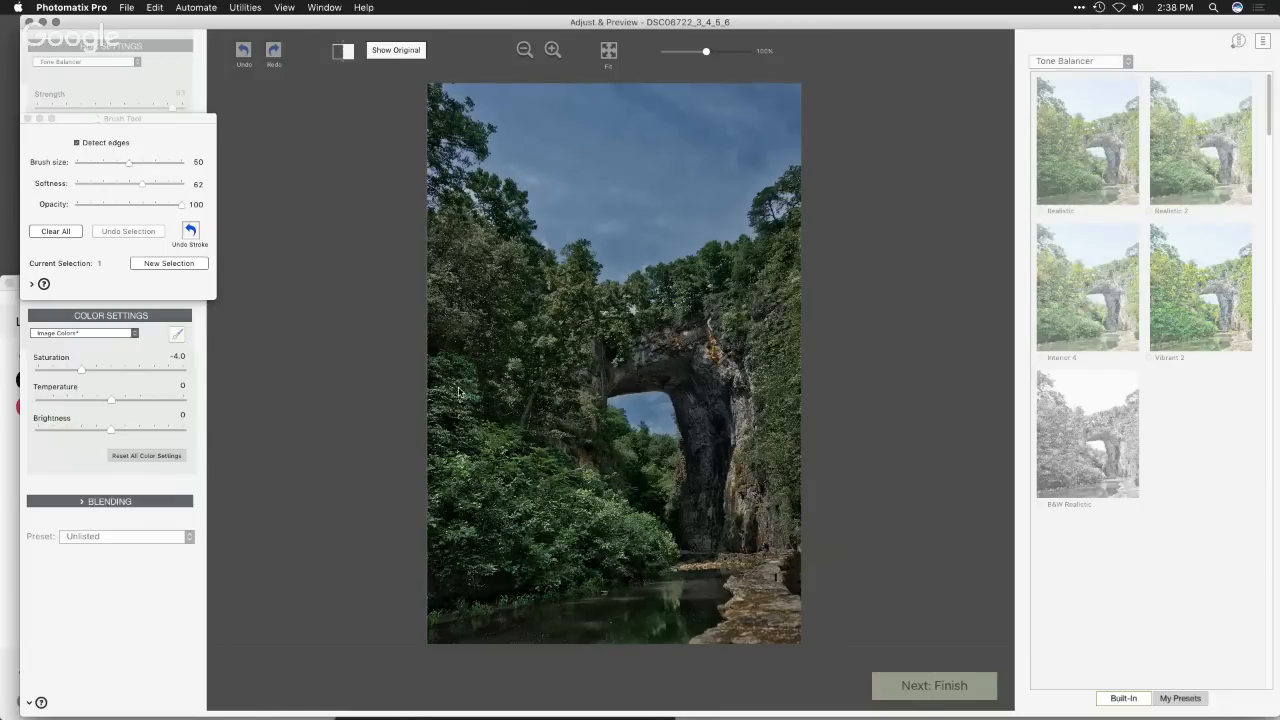
{"action": "left_click_drag", "start_coordinate": [114, 429], "coordinate": [158, 433]}
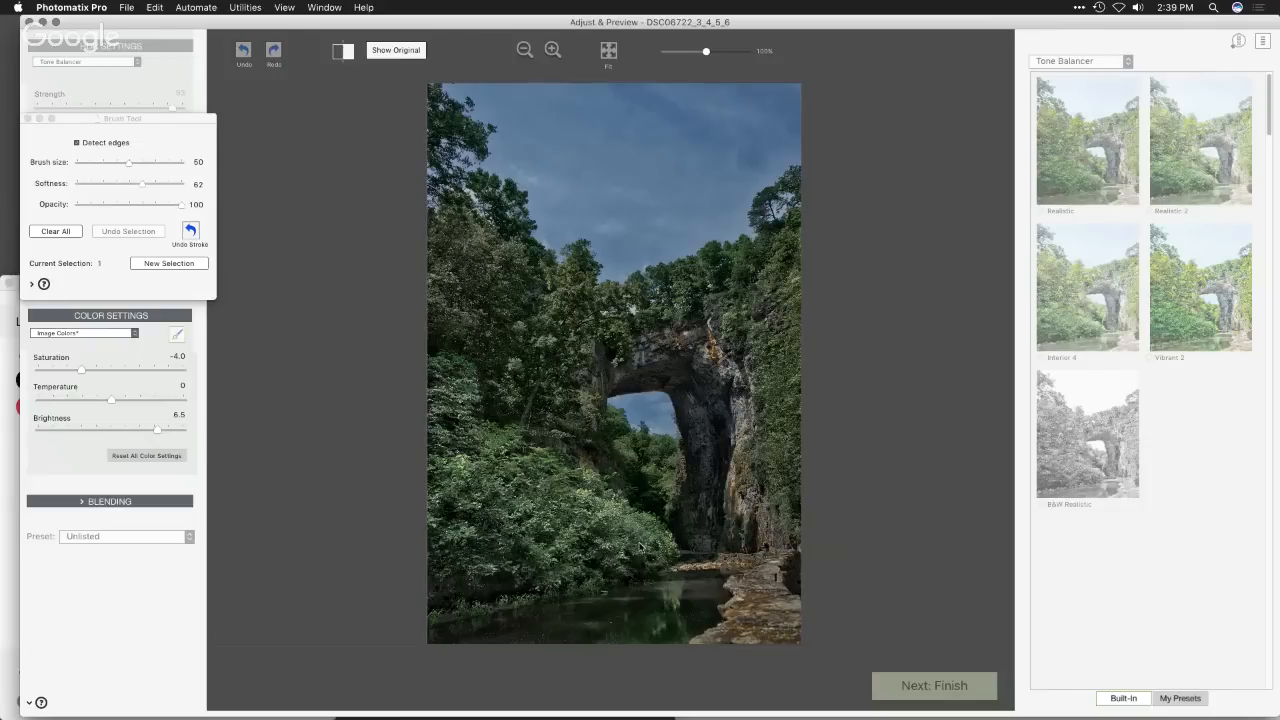
- Try Temperature -10.0 on the brushed bushes with brush size 32, reset it to 0, and set their Brightness to -3.7
{"action": "left_click_drag", "start_coordinate": [111, 400], "coordinate": [20, 397]}
{"action": "left_click_drag", "start_coordinate": [128, 168], "coordinate": [110, 167]}
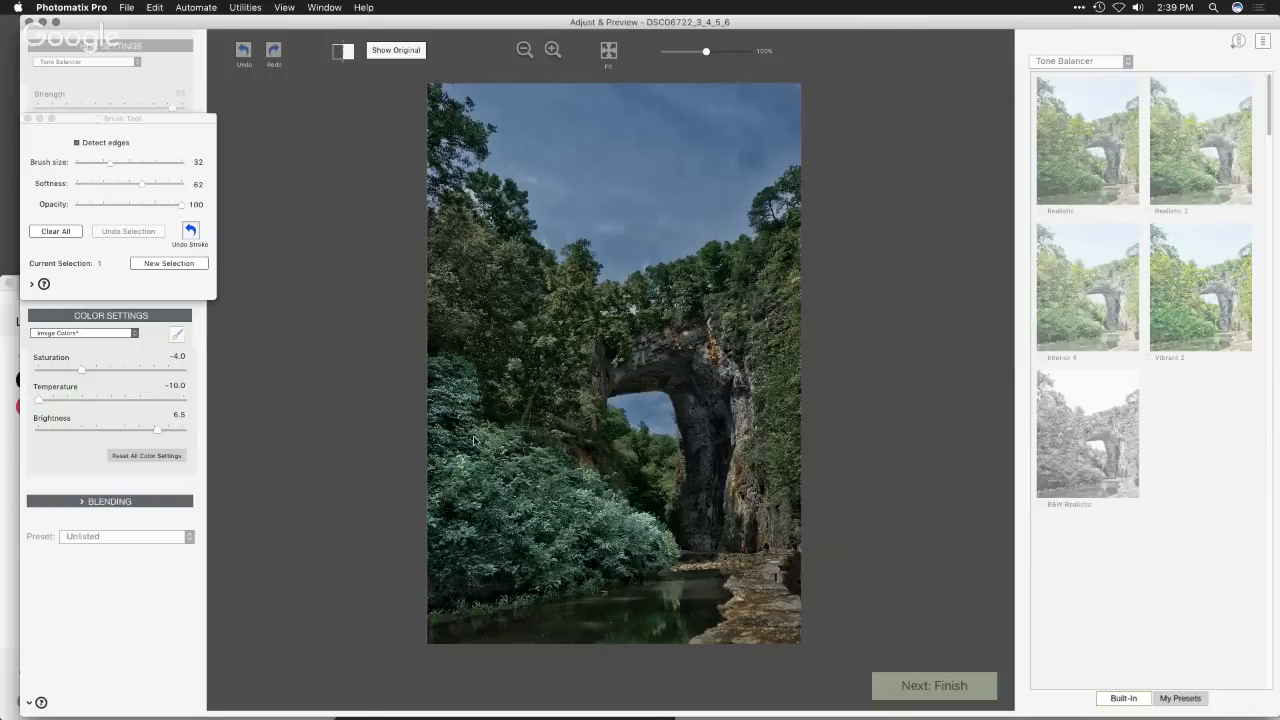
{"action": "double_click", "coordinate": [39, 401]}
{"action": "left_click_drag", "start_coordinate": [157, 429], "coordinate": [87, 429]}
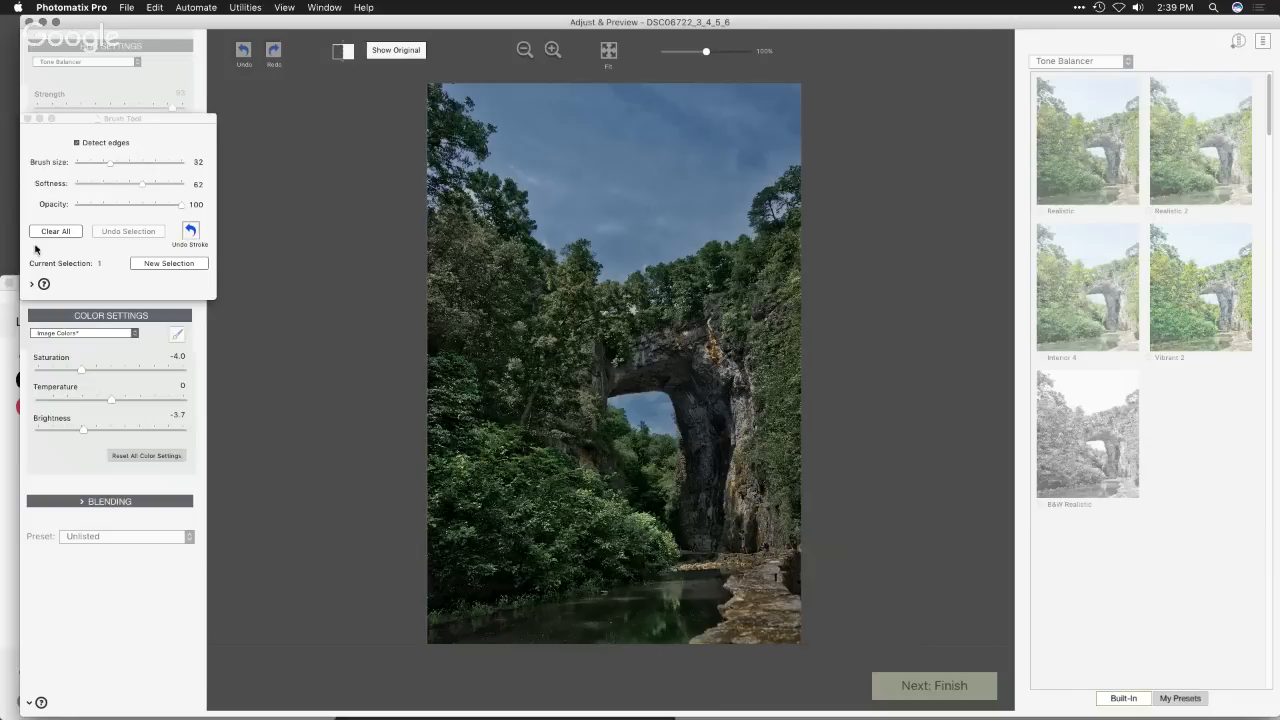
{"action": "left_click", "coordinate": [27, 119]}
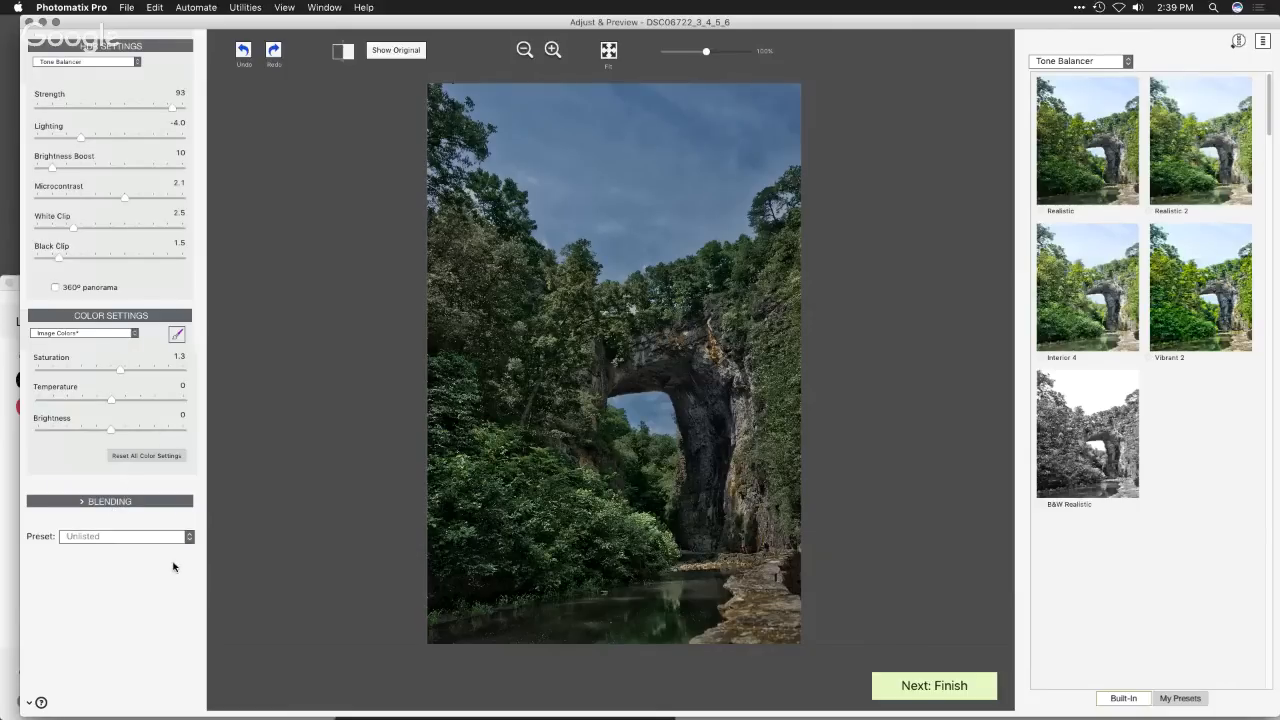
- Try a Yellow Saturation of -4.3, check the Green settings, and set the Yellow Saturation to -2.0
{"action": "left_click", "coordinate": [96, 335]}
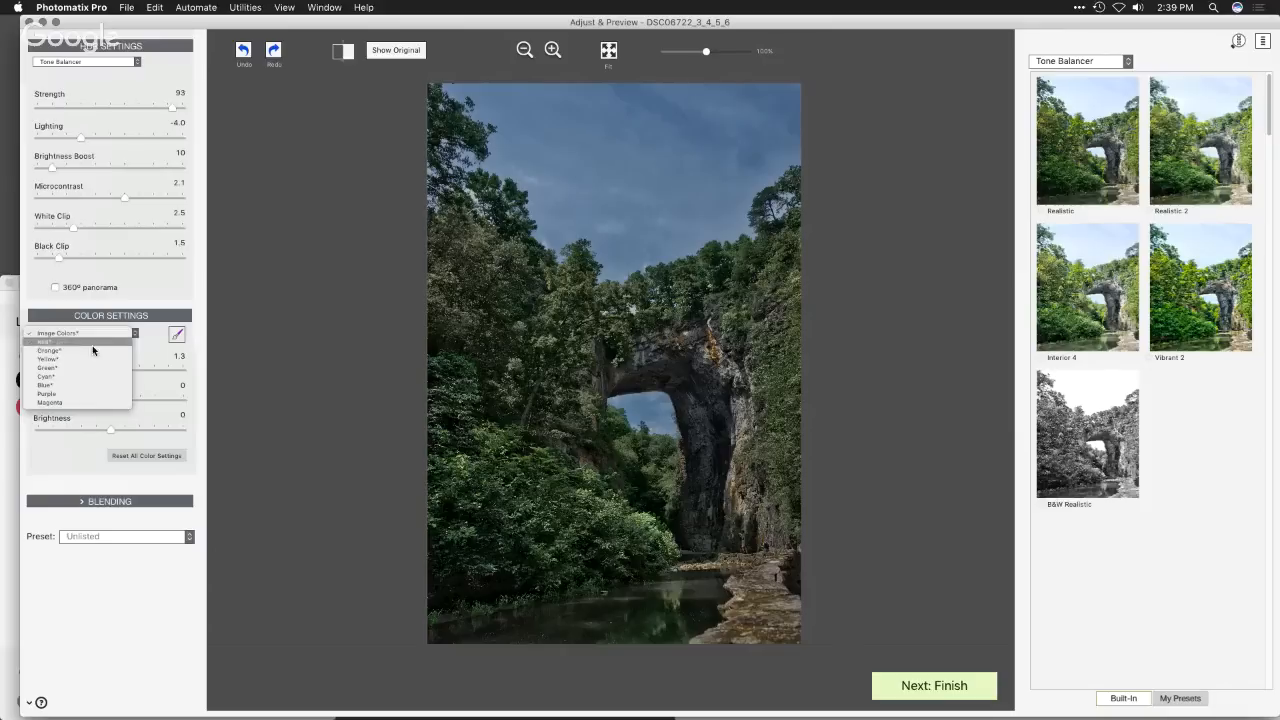
{"action": "left_click", "coordinate": [91, 359]}
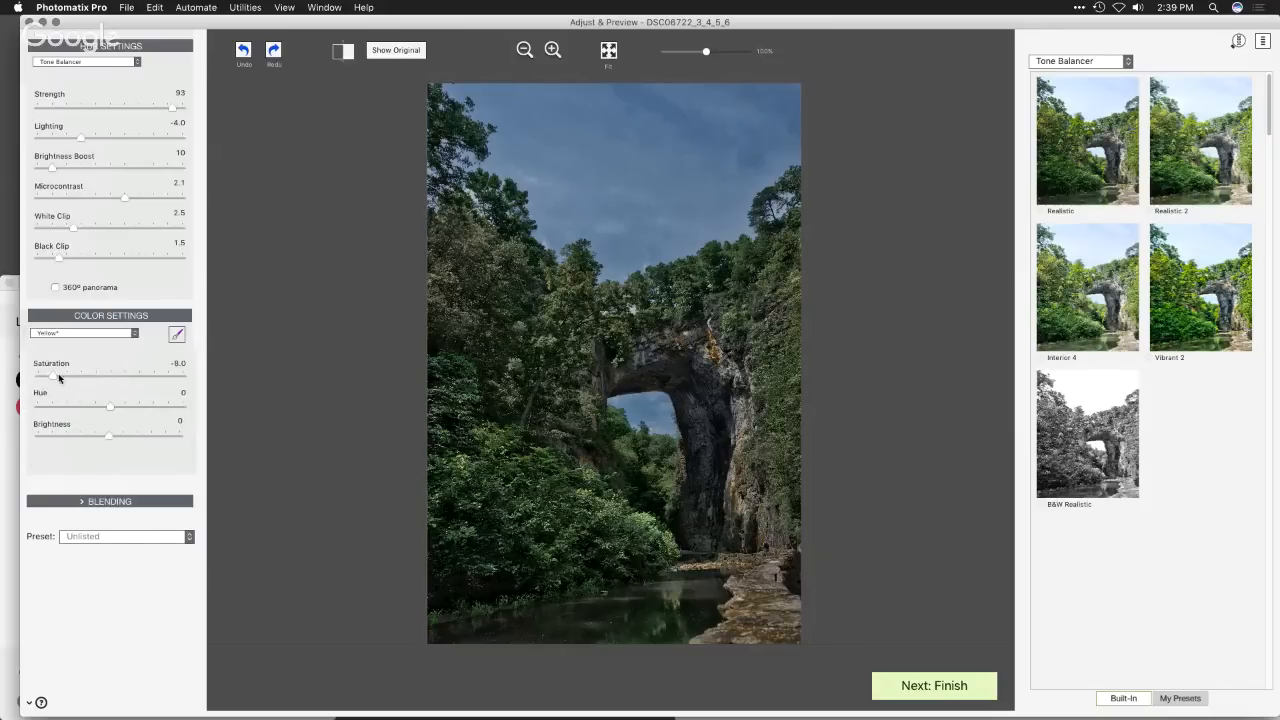
{"action": "left_click_drag", "start_coordinate": [93, 380], "coordinate": [54, 380]}
{"action": "left_click_drag", "start_coordinate": [57, 377], "coordinate": [83, 378]}
{"action": "left_click", "coordinate": [89, 336]}
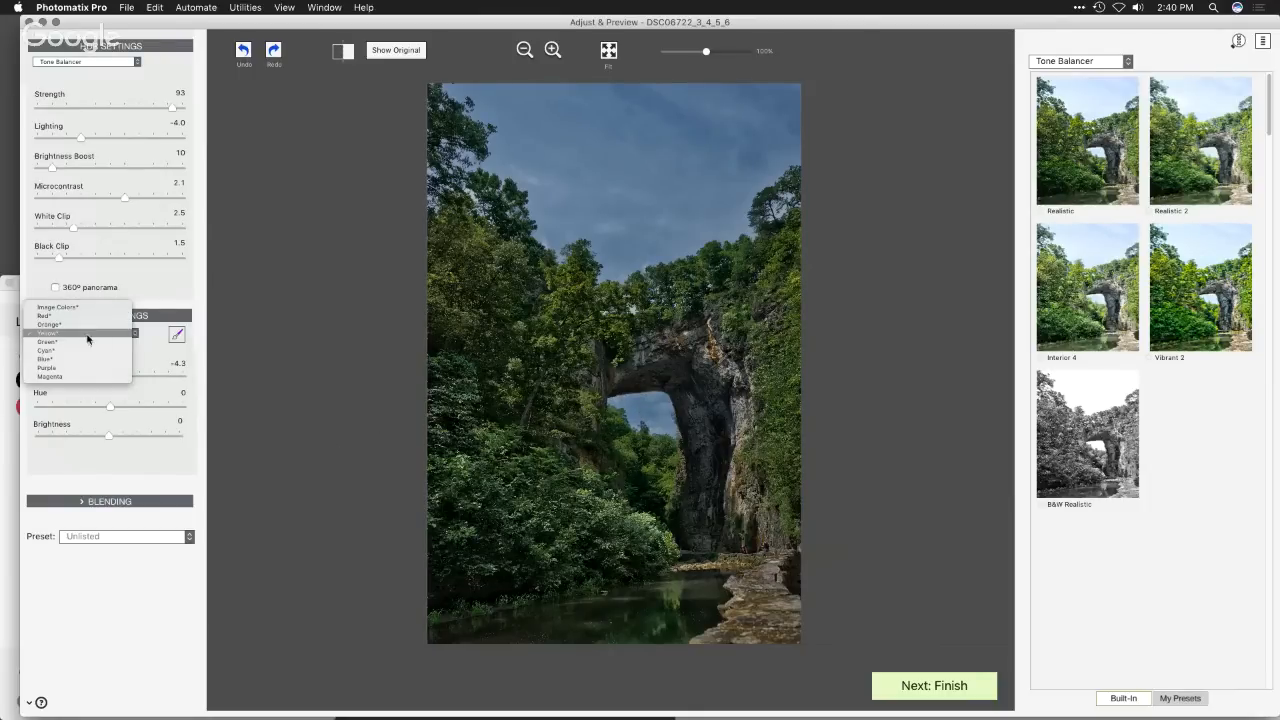
{"action": "left_click", "coordinate": [87, 342]}
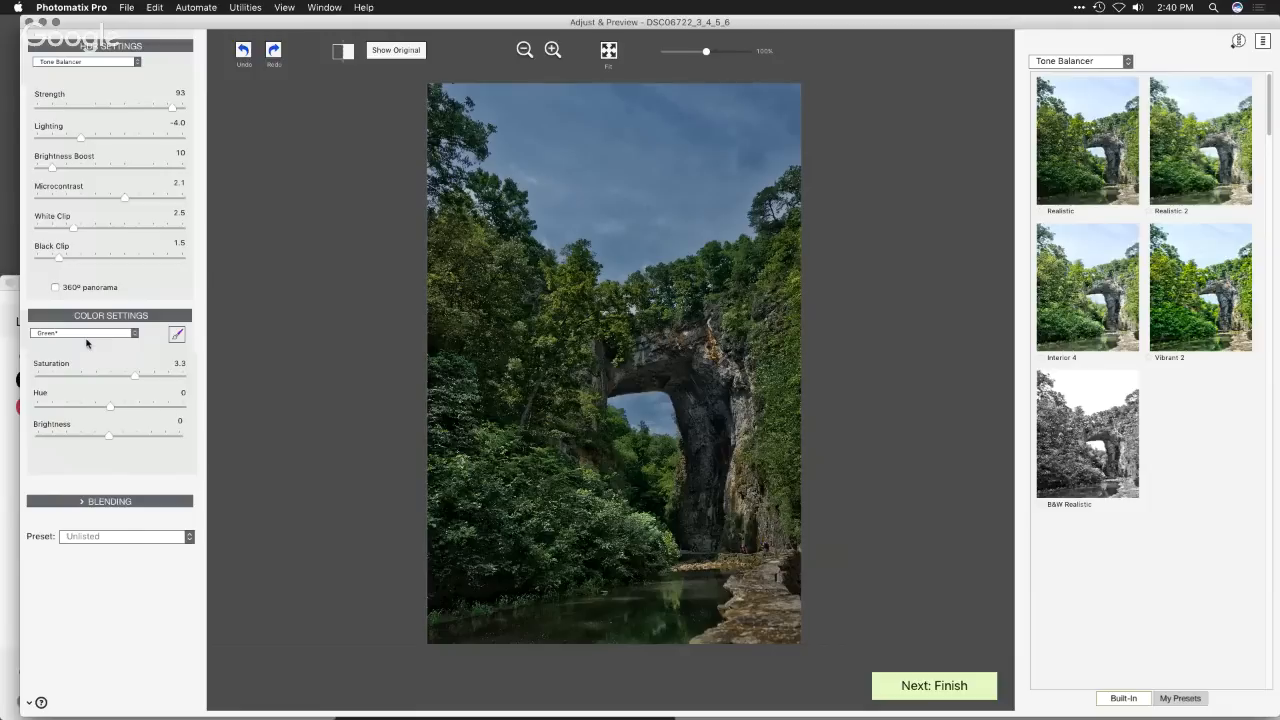
{"action": "left_click", "coordinate": [90, 334]}
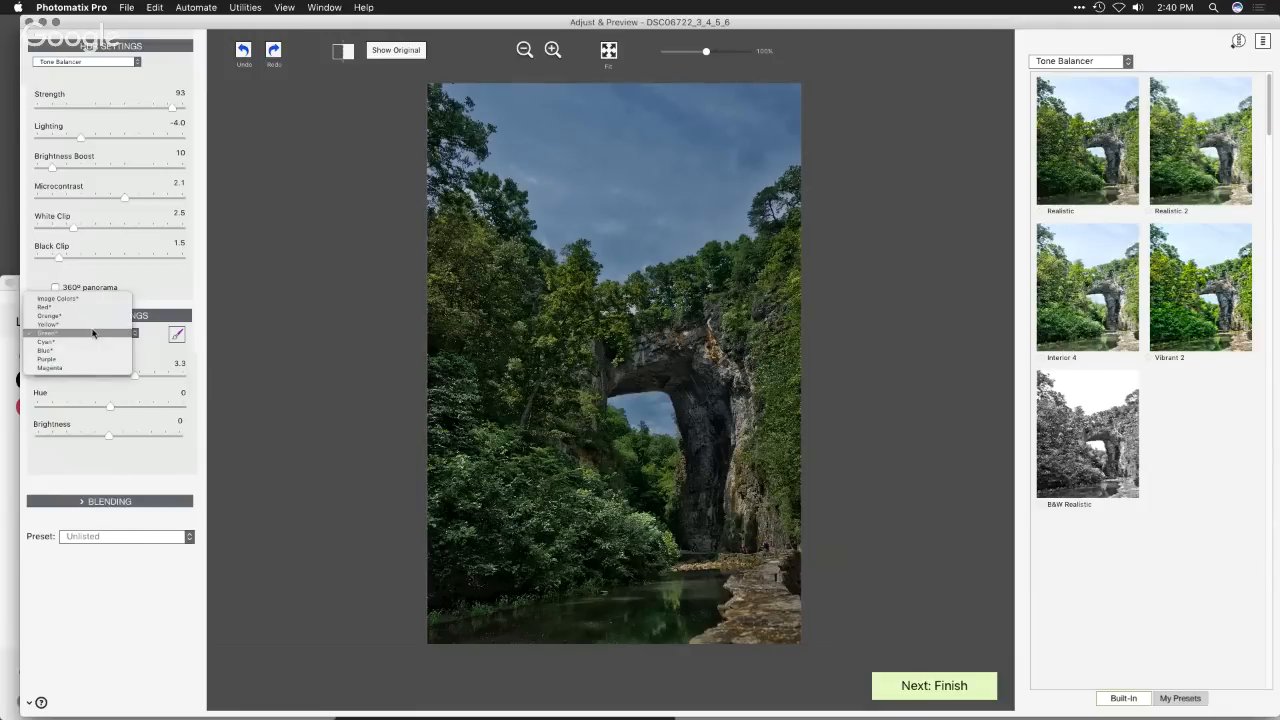
{"action": "left_click", "coordinate": [93, 326]}
{"action": "mouse_move", "coordinate": [81, 375]}
{"action": "left_mouse_down"}
{"action": "mouse_move", "coordinate": [151, 383]}
{"action": "mouse_move", "coordinate": [99, 381]}
{"action": "left_mouse_up"}
- Set the Saturation of the Cyan color to -1.4
{"action": "left_click", "coordinate": [95, 334]}
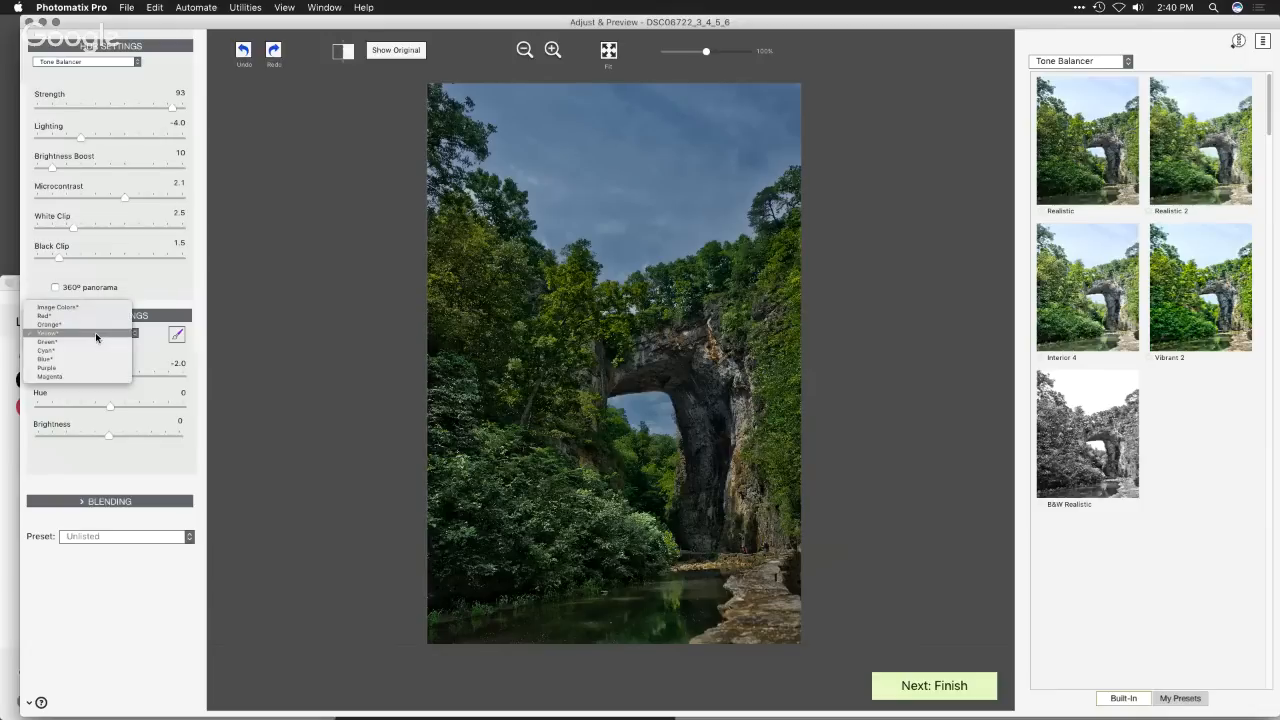
{"action": "left_click", "coordinate": [89, 353]}
{"action": "left_click_drag", "start_coordinate": [70, 378], "coordinate": [100, 377]}
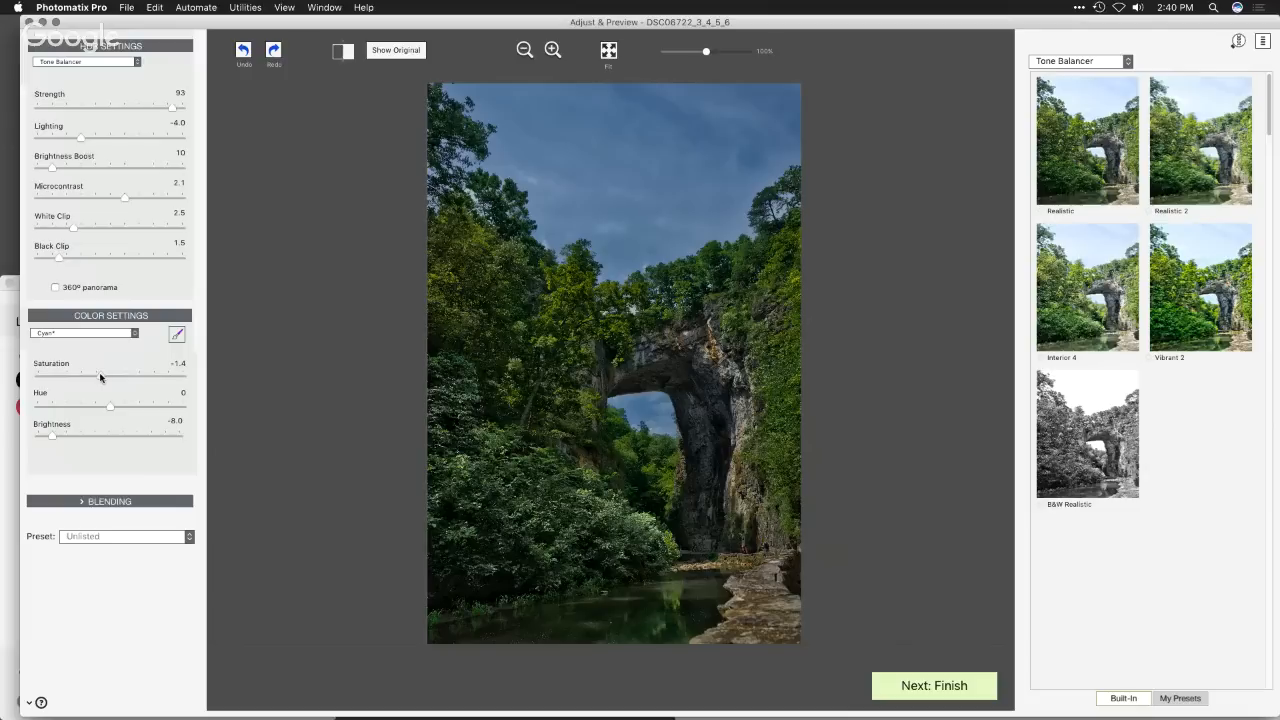
{"action": "left_click", "coordinate": [105, 333]}
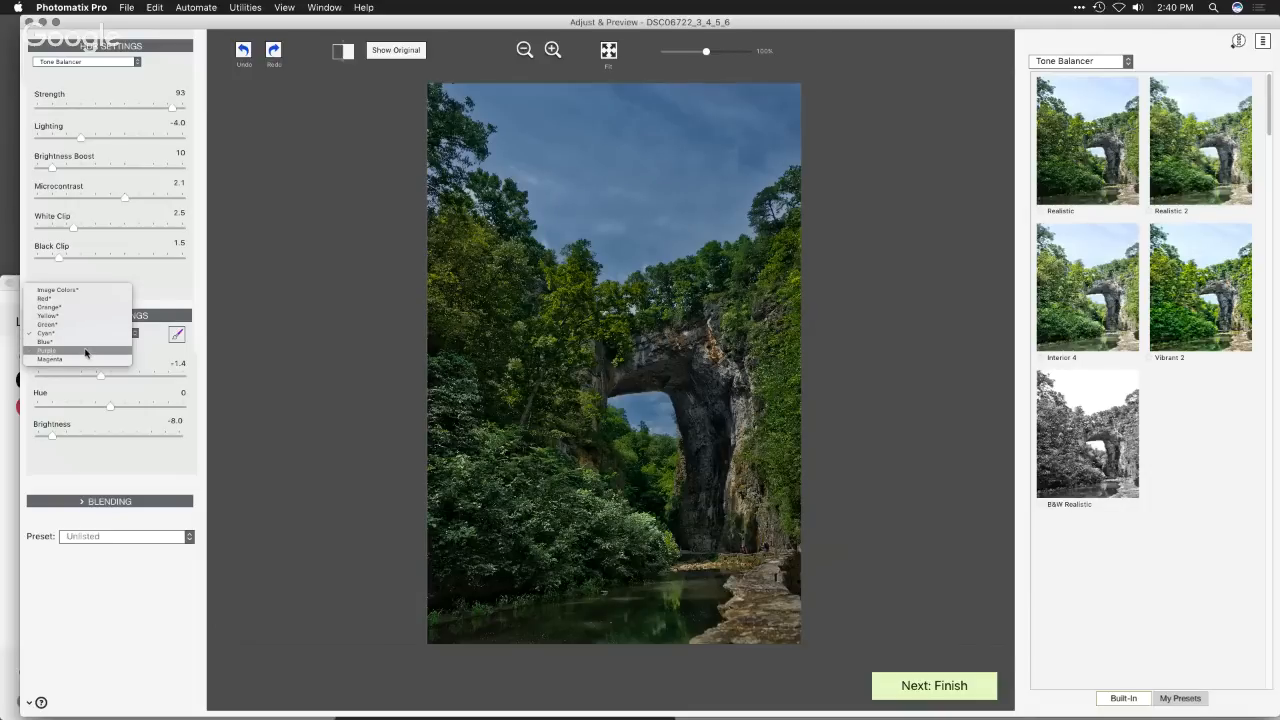
{"action": "left_click", "coordinate": [141, 355]}
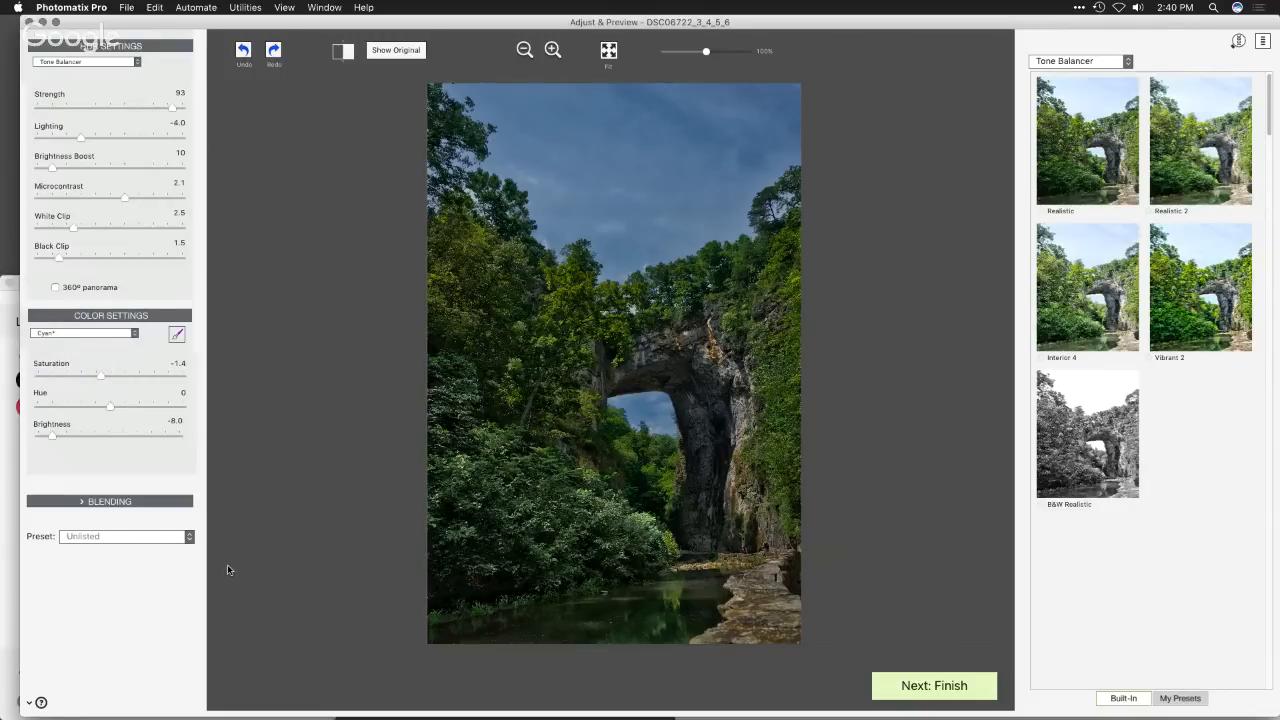
- Try blending with the 0 EV photo, and return to blending with the -3 EV photo at Opacity 15
{"action": "left_click", "coordinate": [130, 540]}
{"action": "left_click", "coordinate": [36, 570]}
{"action": "left_click", "coordinate": [83, 503]}
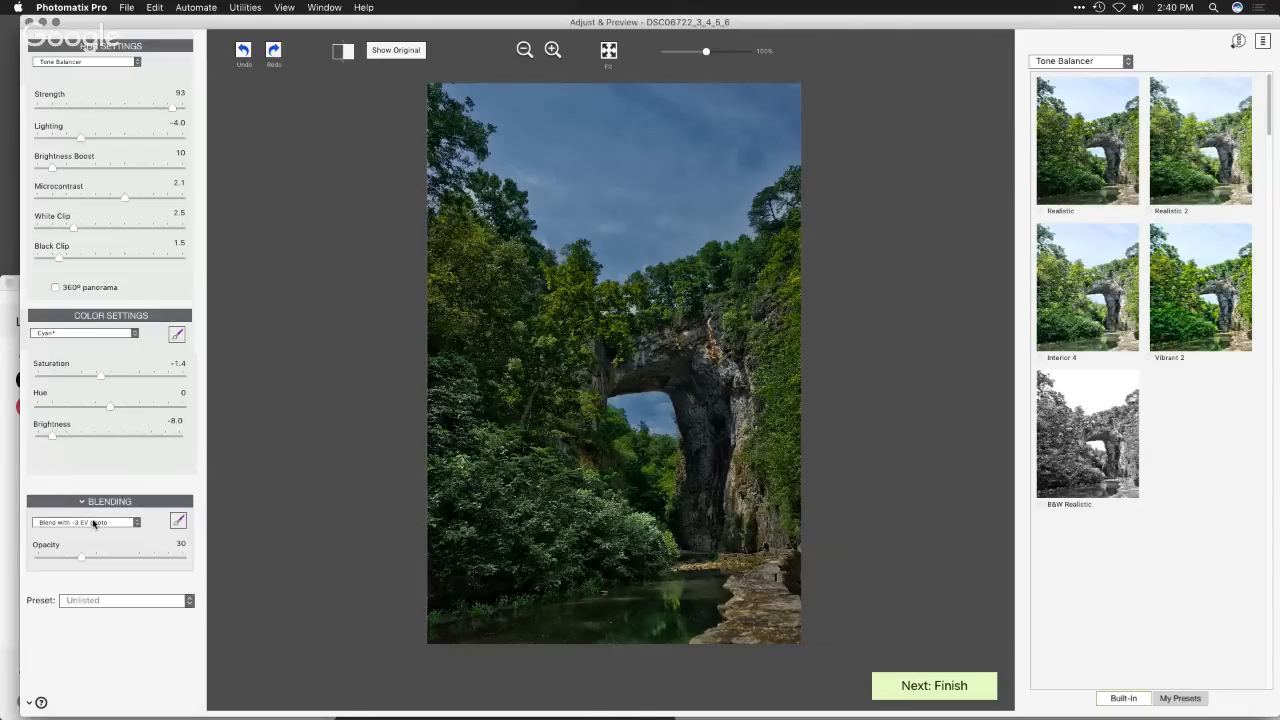
{"action": "left_click", "coordinate": [92, 522]}
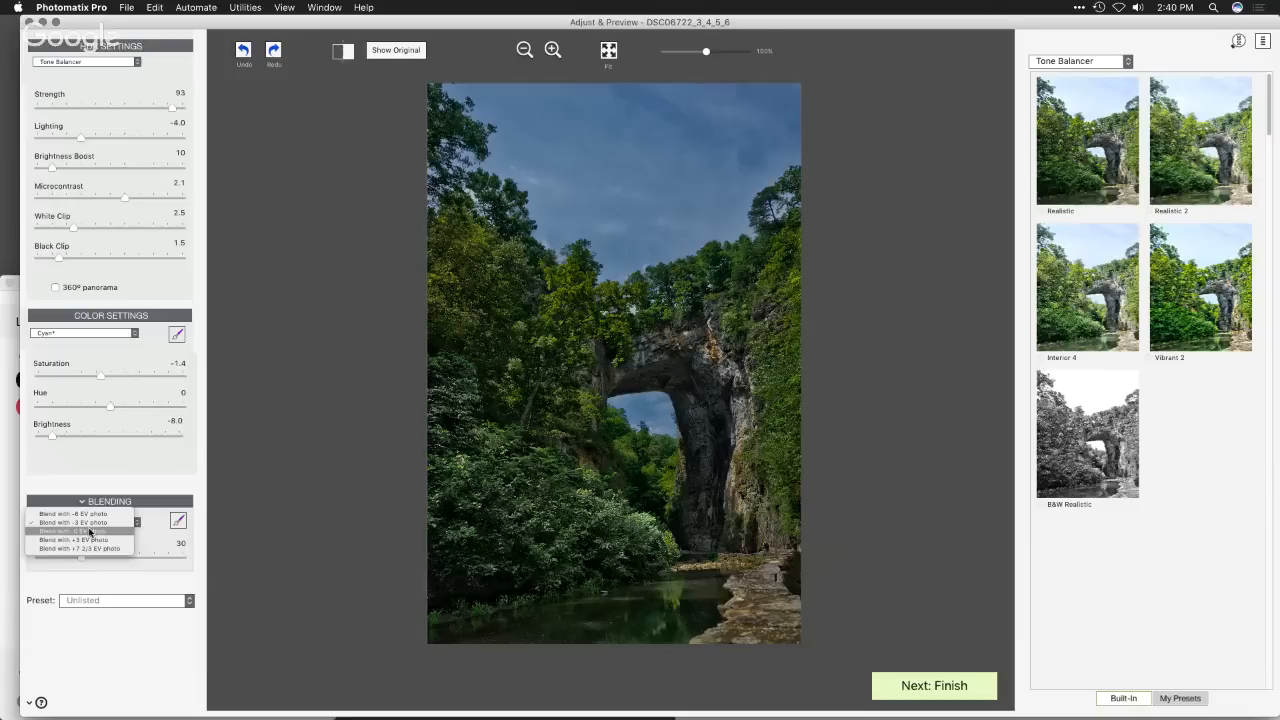
{"action": "left_click", "coordinate": [90, 531]}
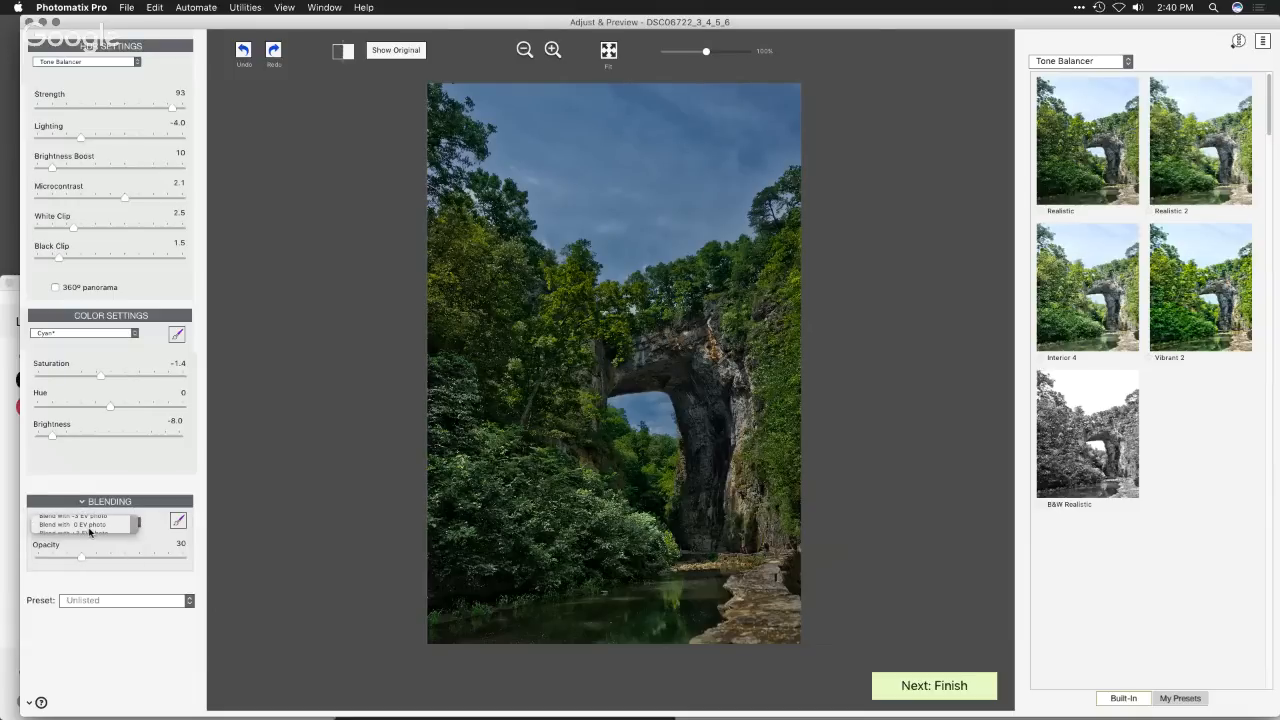
{"action": "left_click_drag", "start_coordinate": [71, 558], "coordinate": [42, 563]}
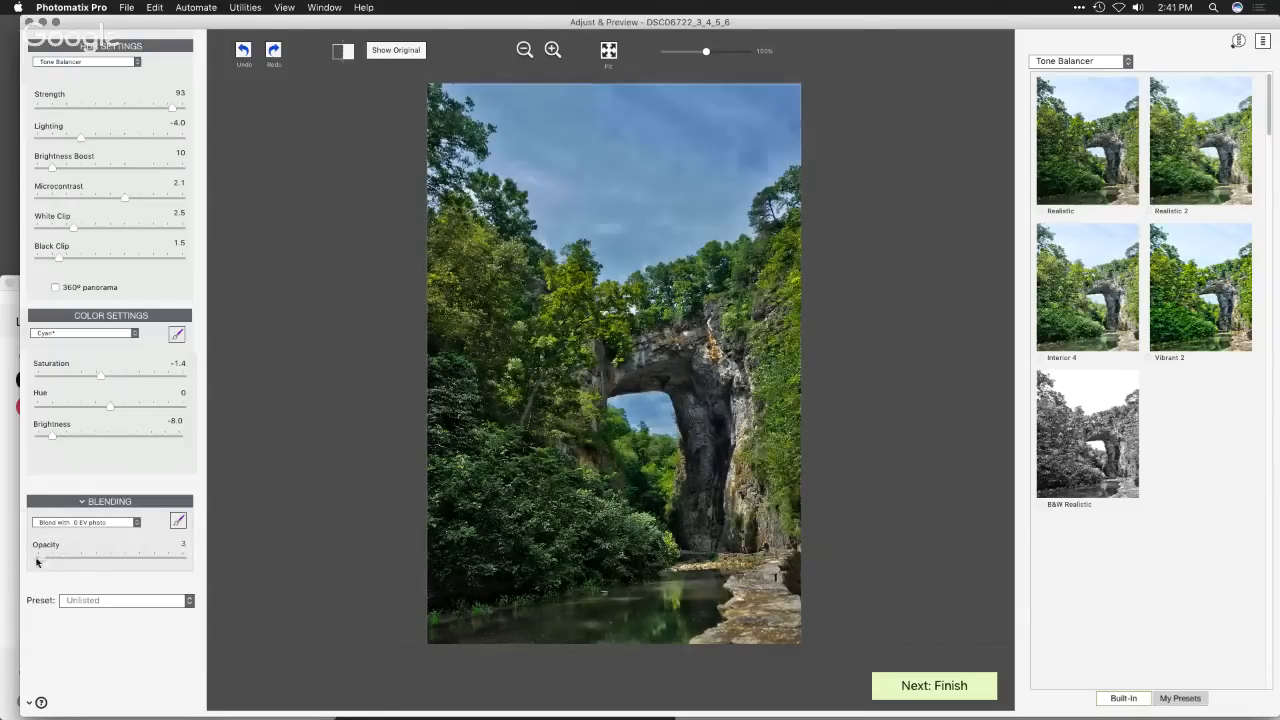
{"action": "left_click", "coordinate": [63, 522]}
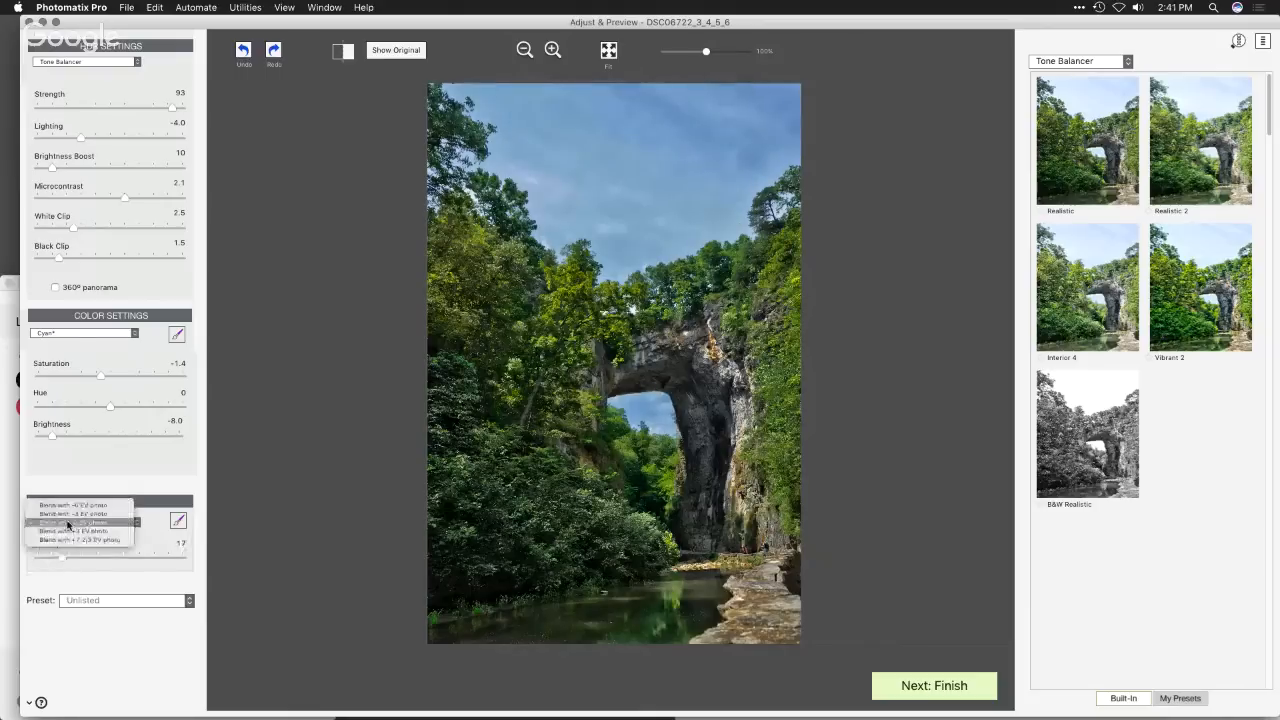
{"action": "left_click", "coordinate": [70, 518]}
{"action": "mouse_move", "coordinate": [63, 557]}
{"action": "left_mouse_down"}
{"action": "mouse_move", "coordinate": [45, 560]}
{"action": "mouse_move", "coordinate": [60, 561]}
{"action": "left_mouse_up"}
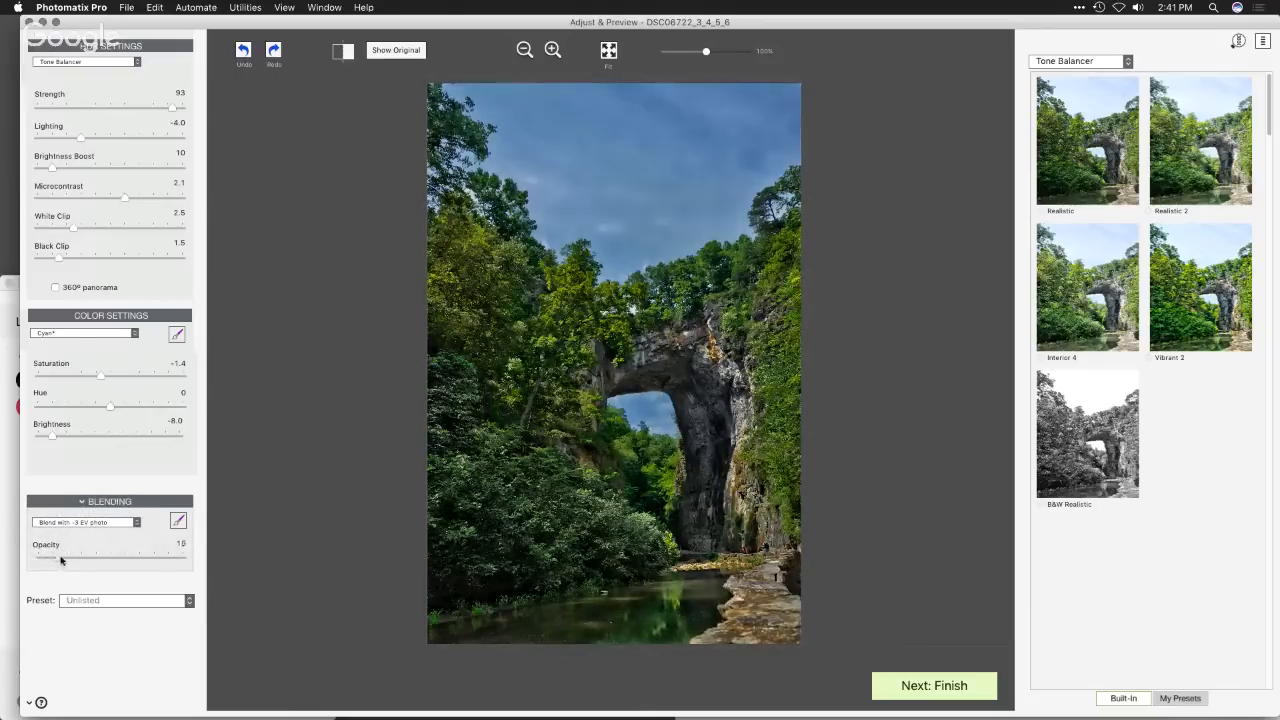
- Check the photos available for blending, and open the option for saving the current settings as a preset
{"action": "left_click", "coordinate": [123, 524]}
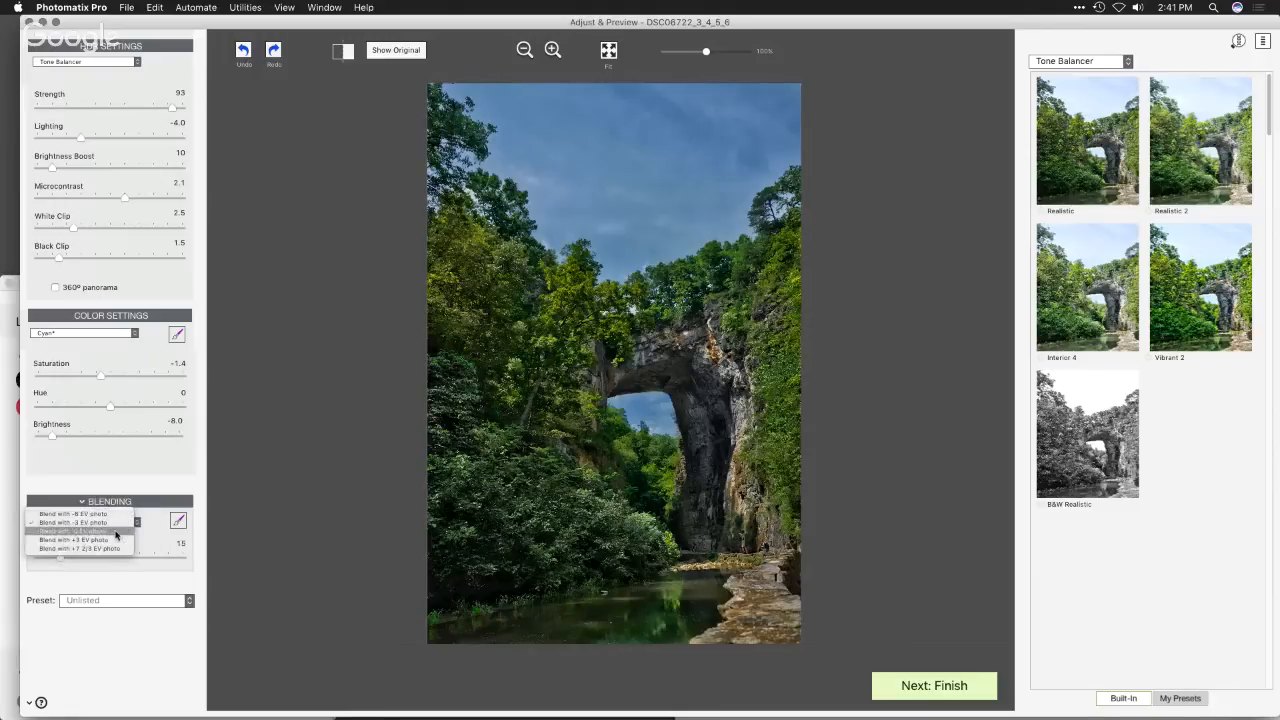
{"action": "left_click", "coordinate": [165, 474]}
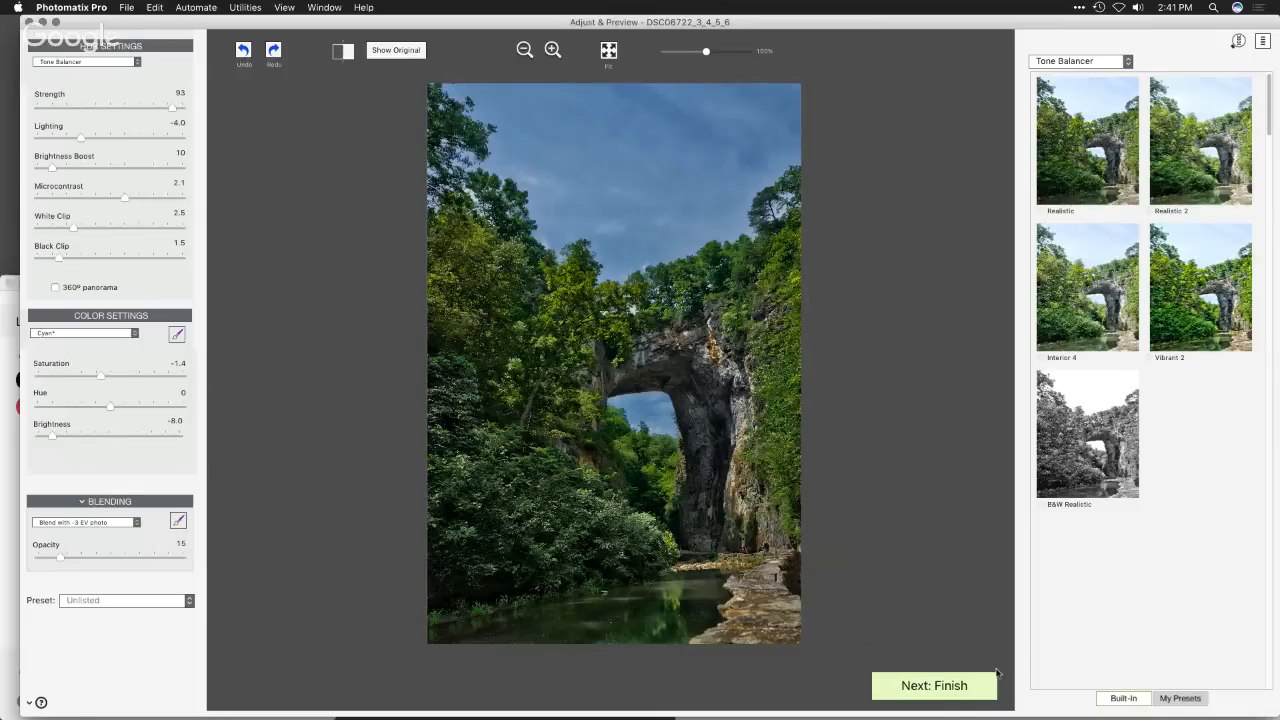
{"action": "left_click", "coordinate": [188, 602]}
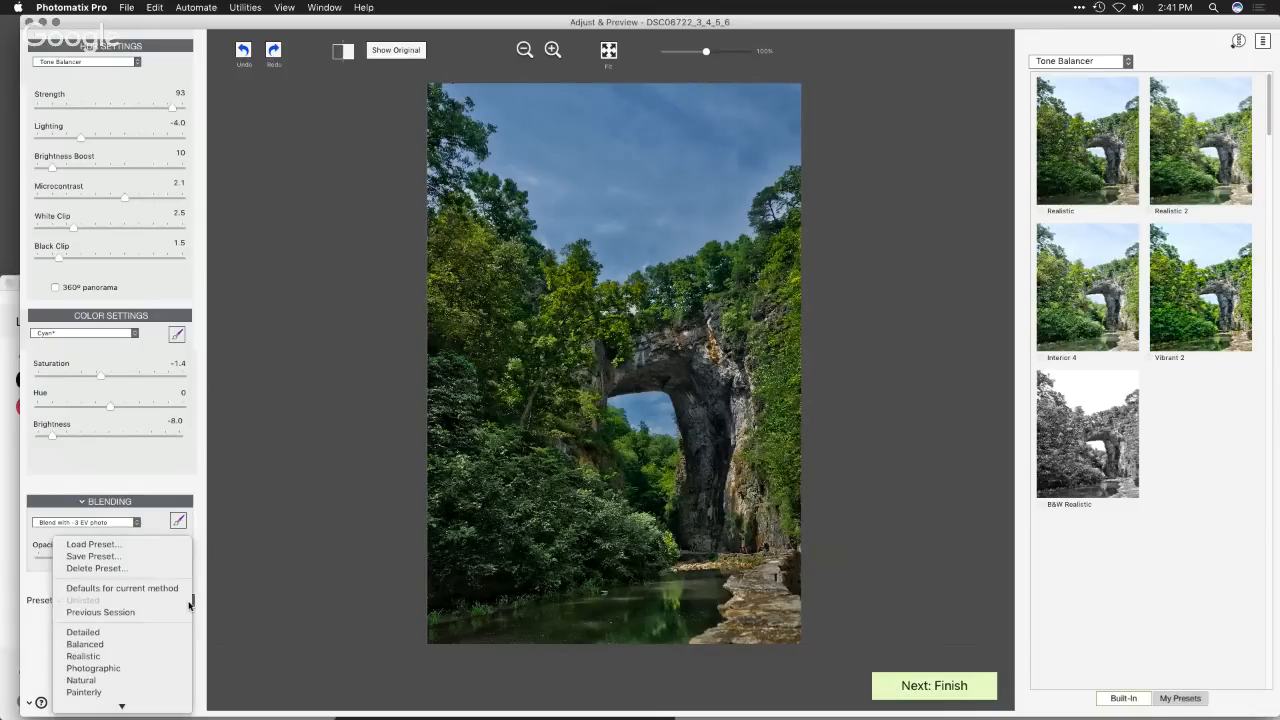
{"action": "left_click", "coordinate": [162, 556]}
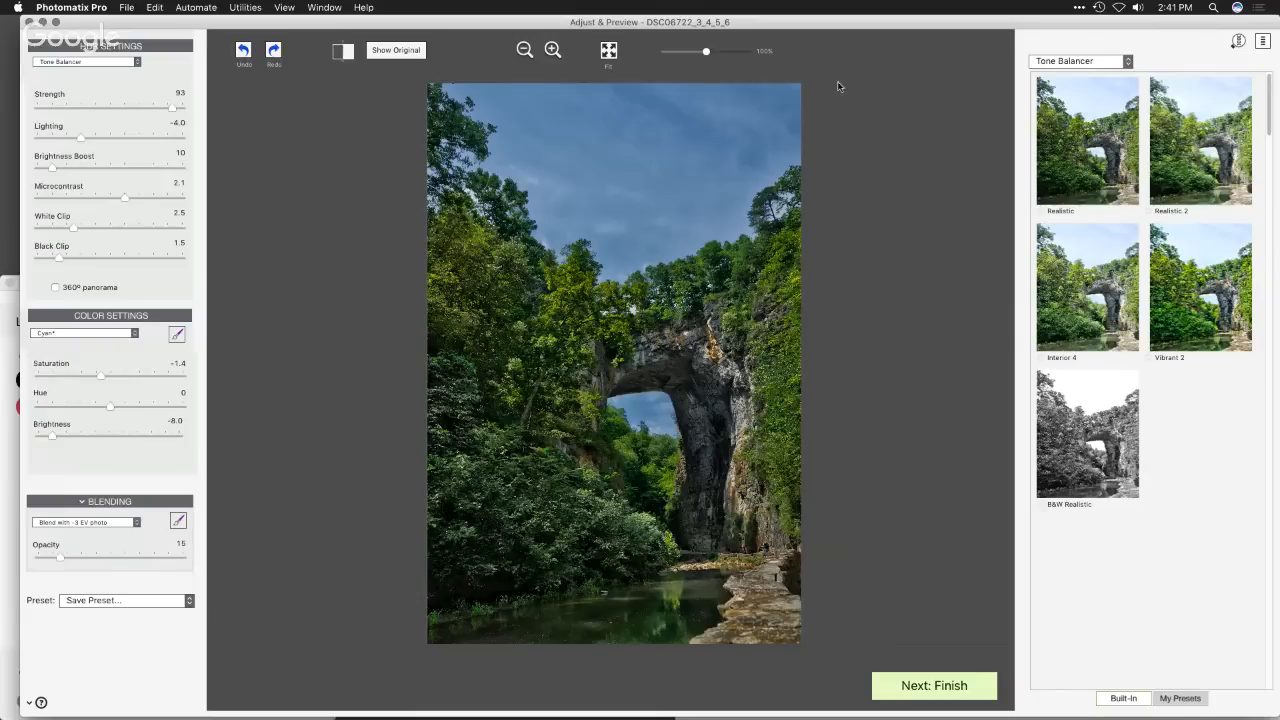
{"action": "left_click_drag", "start_coordinate": [771, 22], "coordinate": [771, 25]}
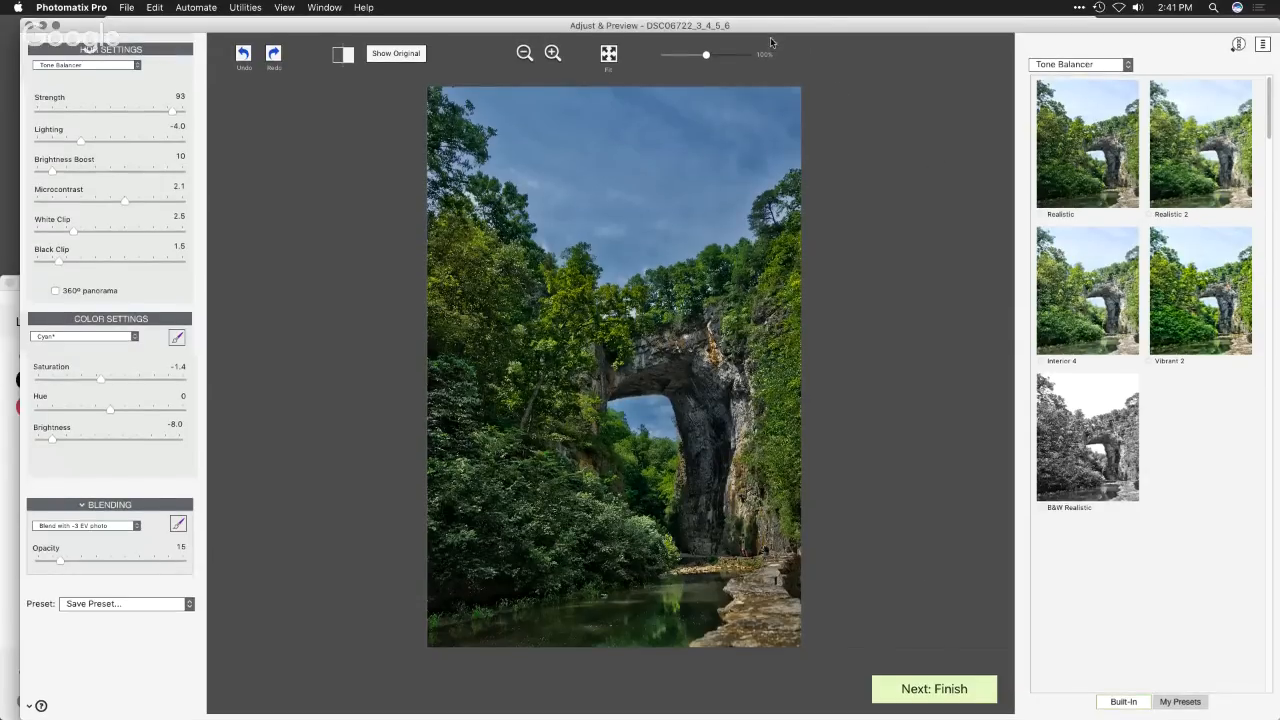
{"action": "key", "text": "super+Tab"}
{"action": "key", "text": "super+Tab"}
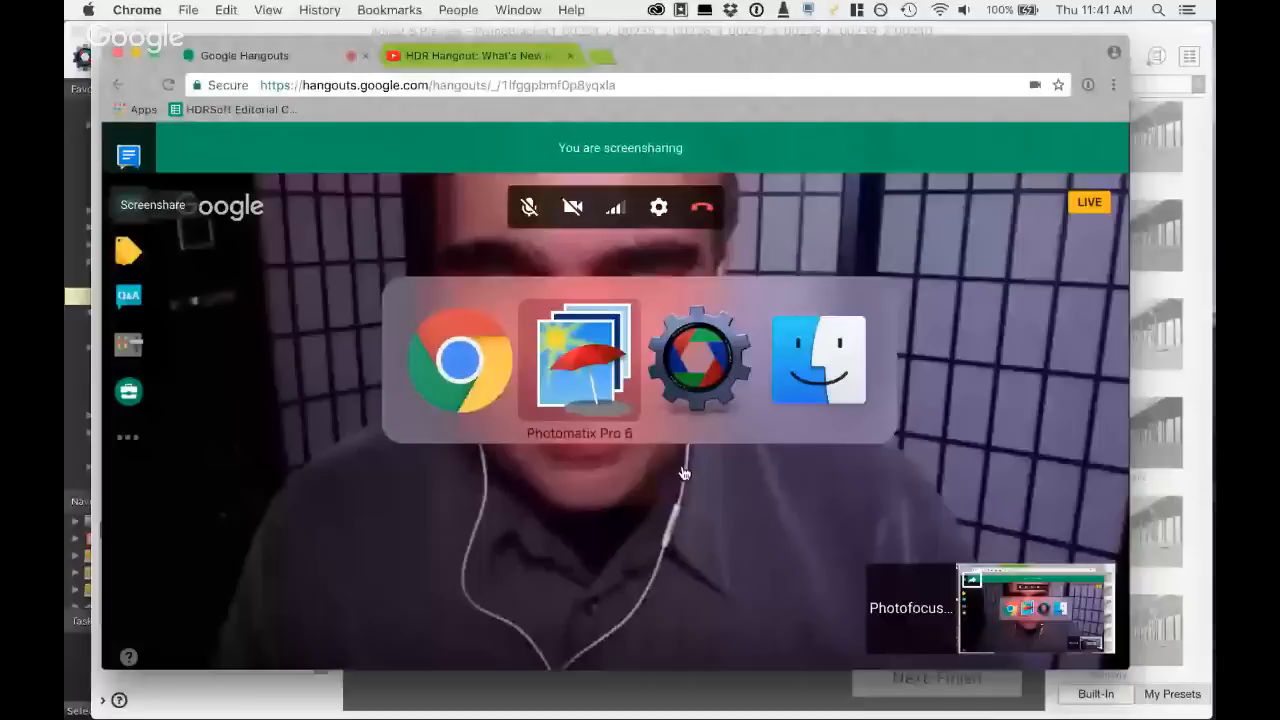
{"action": "key", "text": "super+Tab"}
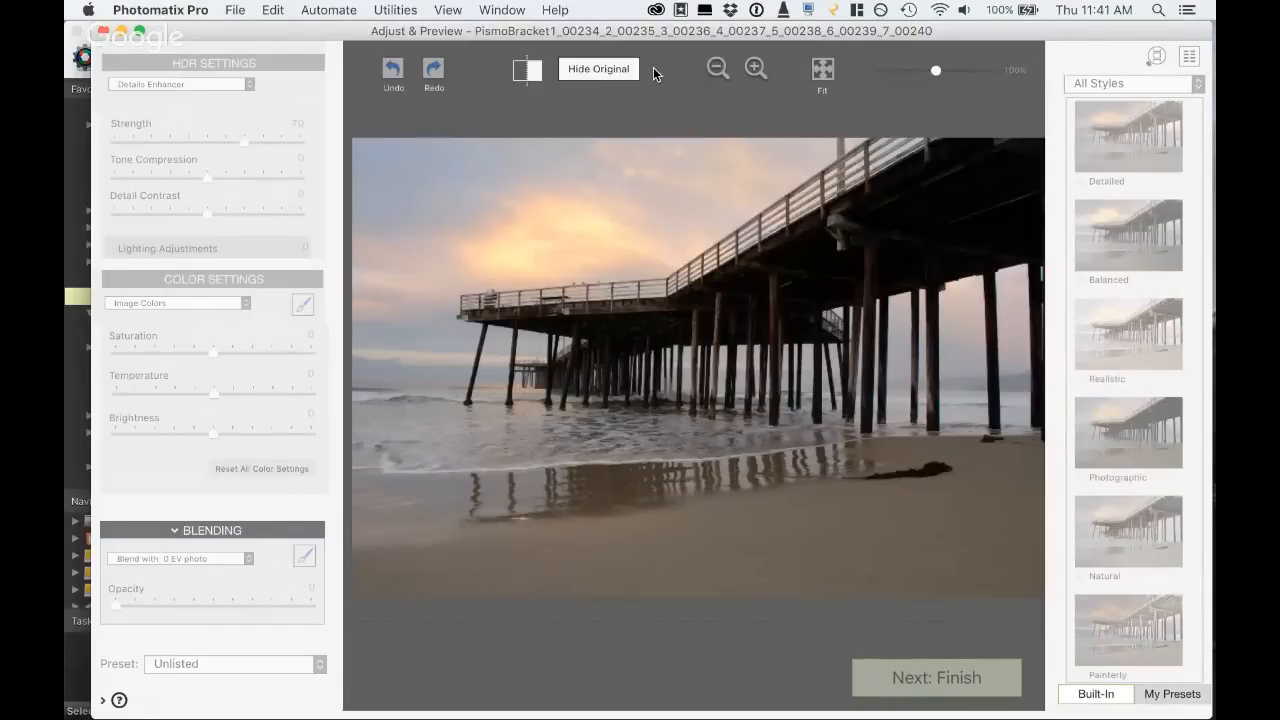
- Switch to Chrome, read the hangout's live chat on YouTube, and return to the Google Hangouts page
{"action": "key", "text": "super+Tab"}
{"action": "key", "text": "super+Tab"}
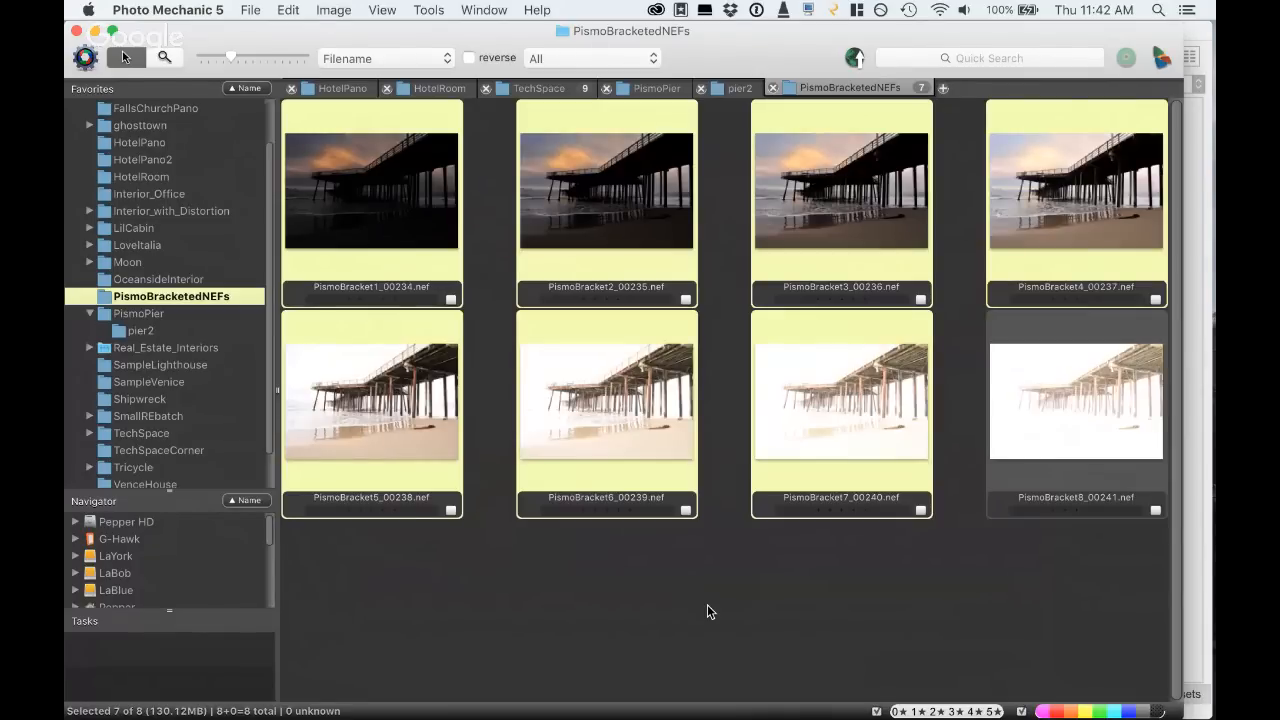
{"action": "key", "text": "super+Tab"}
{"action": "key", "text": "super+Tab"}
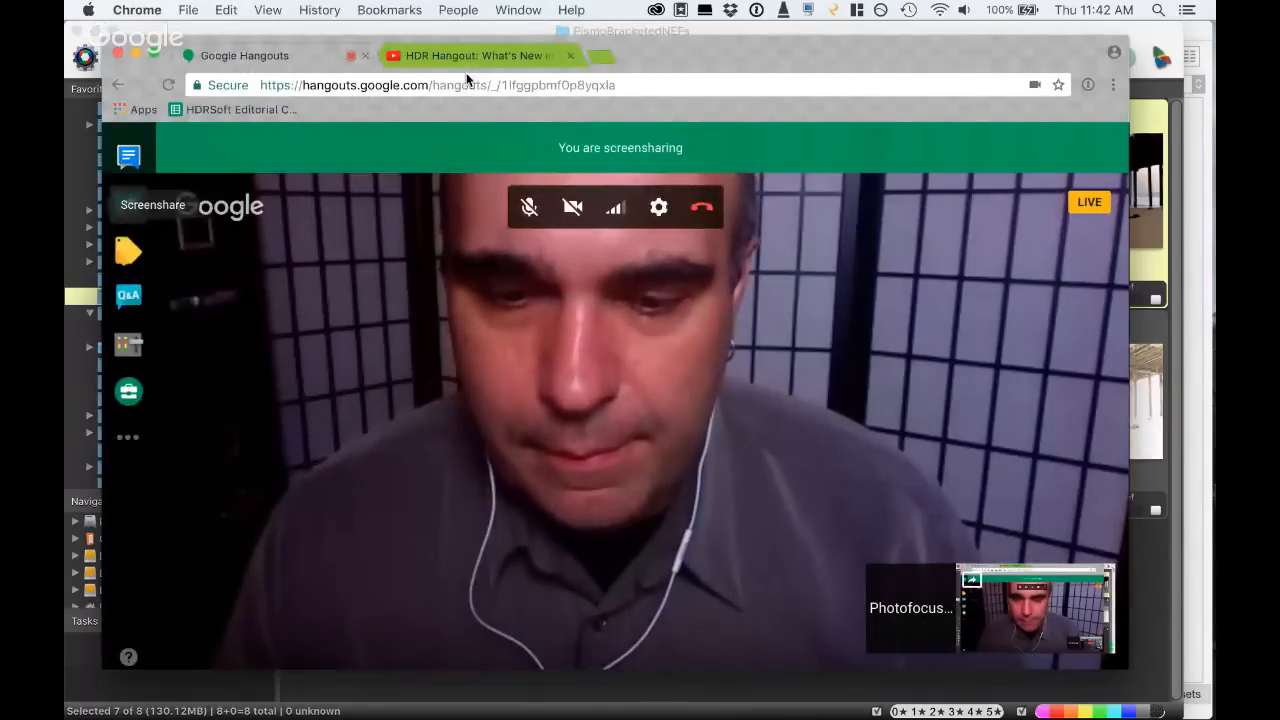
{"action": "left_click", "coordinate": [457, 56]}
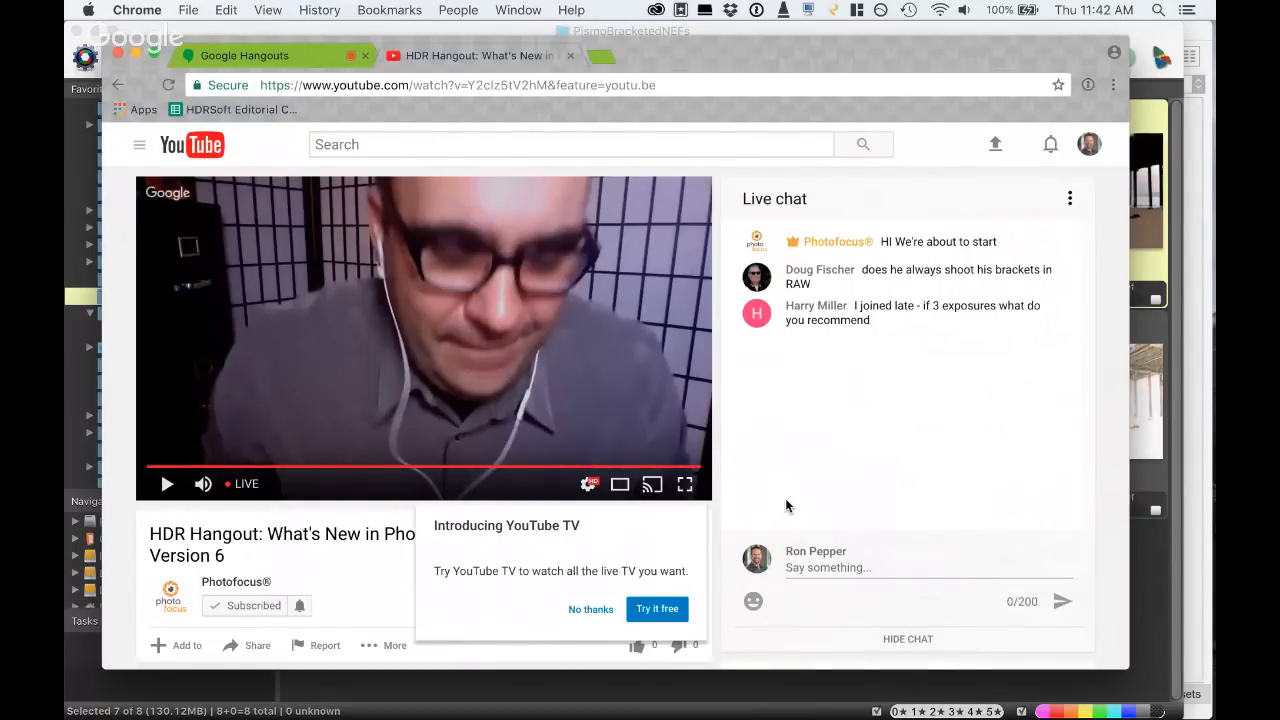
{"action": "left_click", "coordinate": [166, 484]}
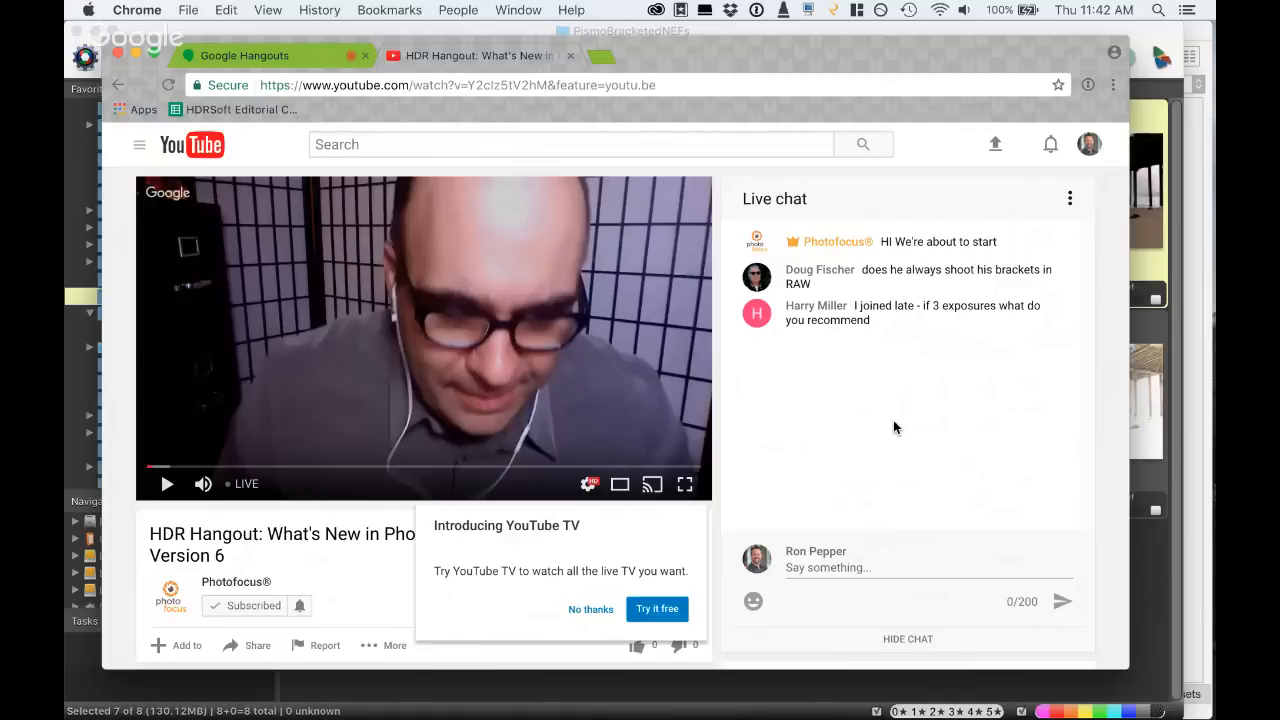
{"action": "left_click", "coordinate": [250, 56]}
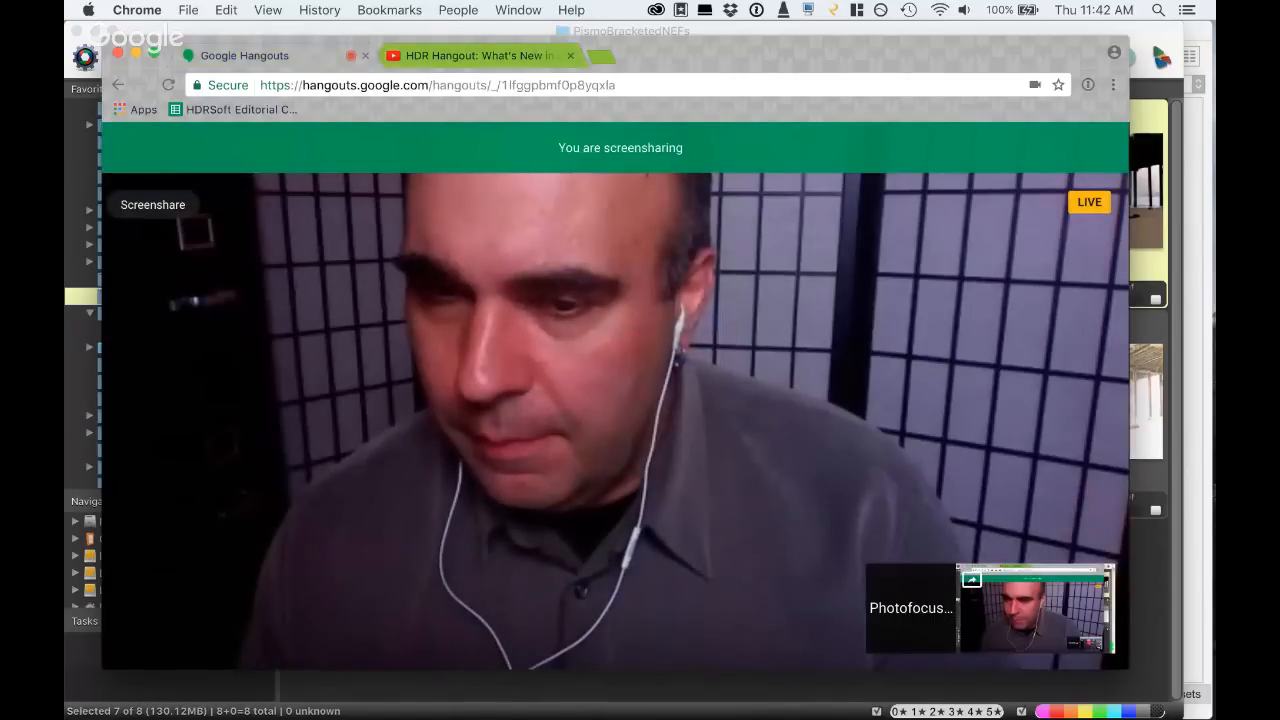
- Switch to Photomatix Pro and compare the original pier photo with its HDR preview, also trying the split comparison
{"action": "key", "text": "super+Tab"}
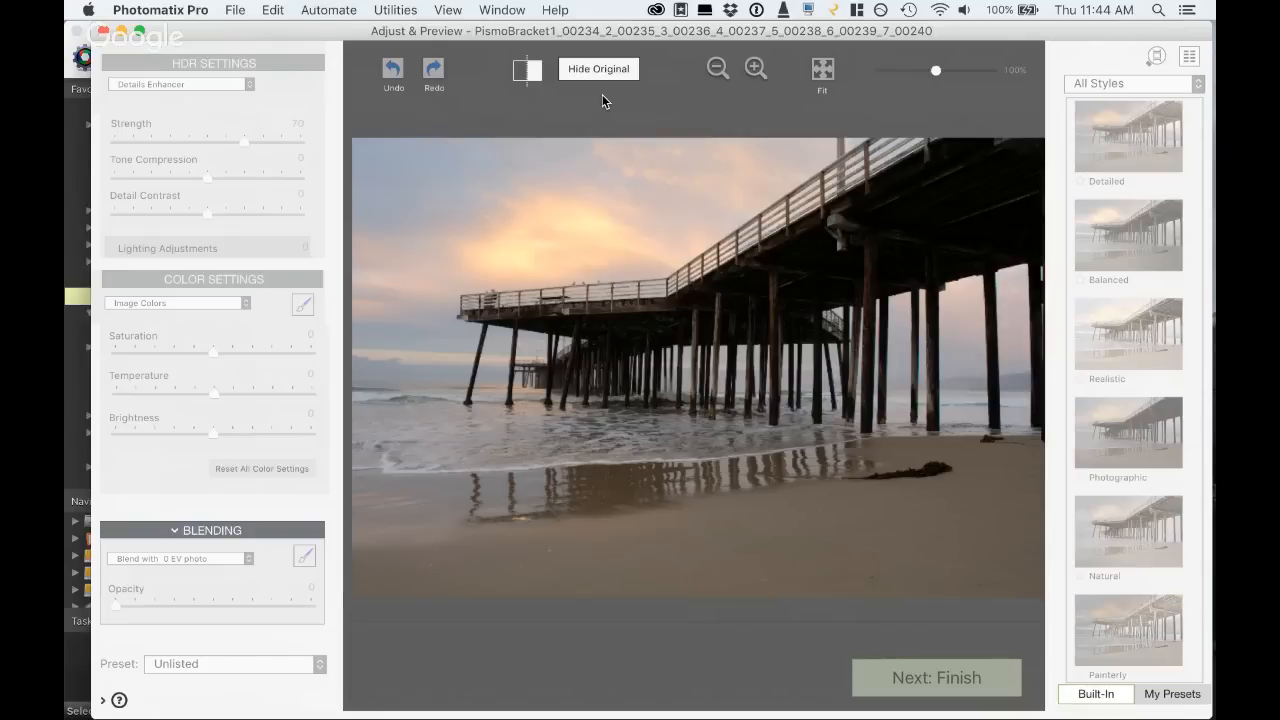
{"action": "left_click", "coordinate": [597, 69]}
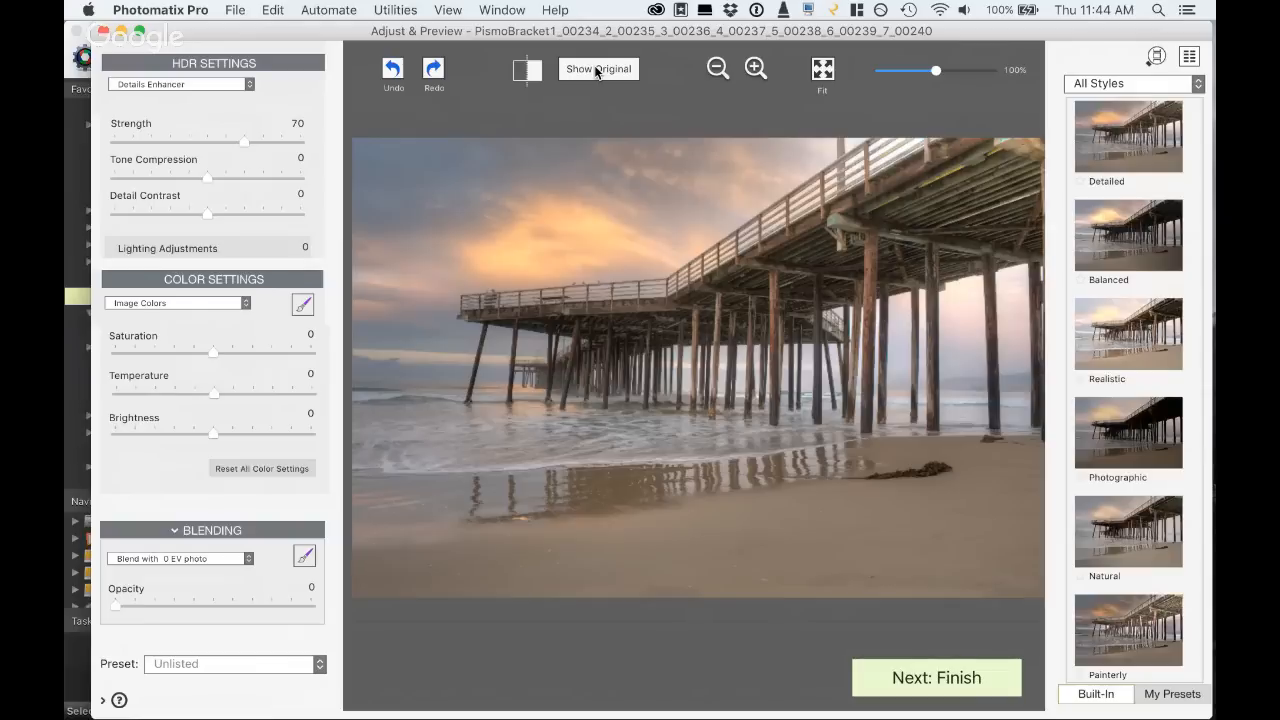
{"action": "left_click", "coordinate": [526, 74]}
{"action": "left_click", "coordinate": [524, 73]}
{"action": "left_click", "coordinate": [575, 77]}
- Try the Realistic preset on the pier image with Strength 34 and Lighting -3.7
{"action": "left_click", "coordinate": [1102, 339]}
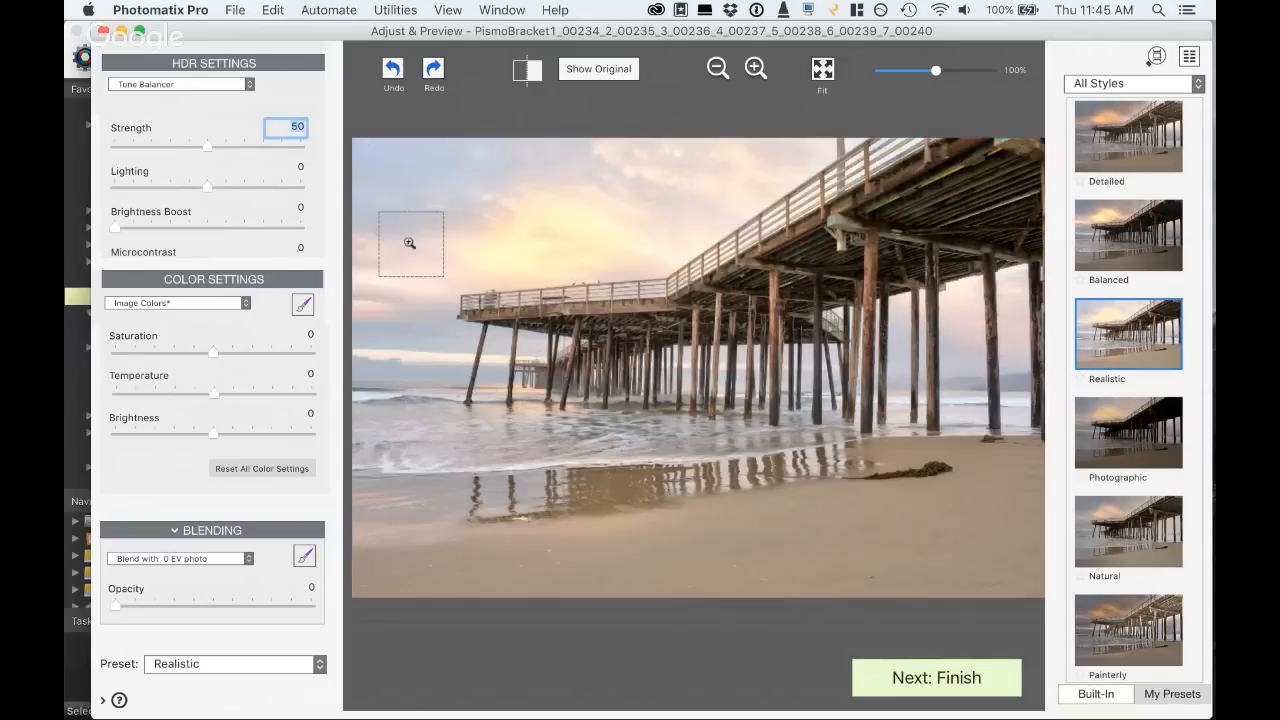
{"action": "left_click_drag", "start_coordinate": [257, 145], "coordinate": [178, 146]}
{"action": "left_click", "coordinate": [236, 186]}
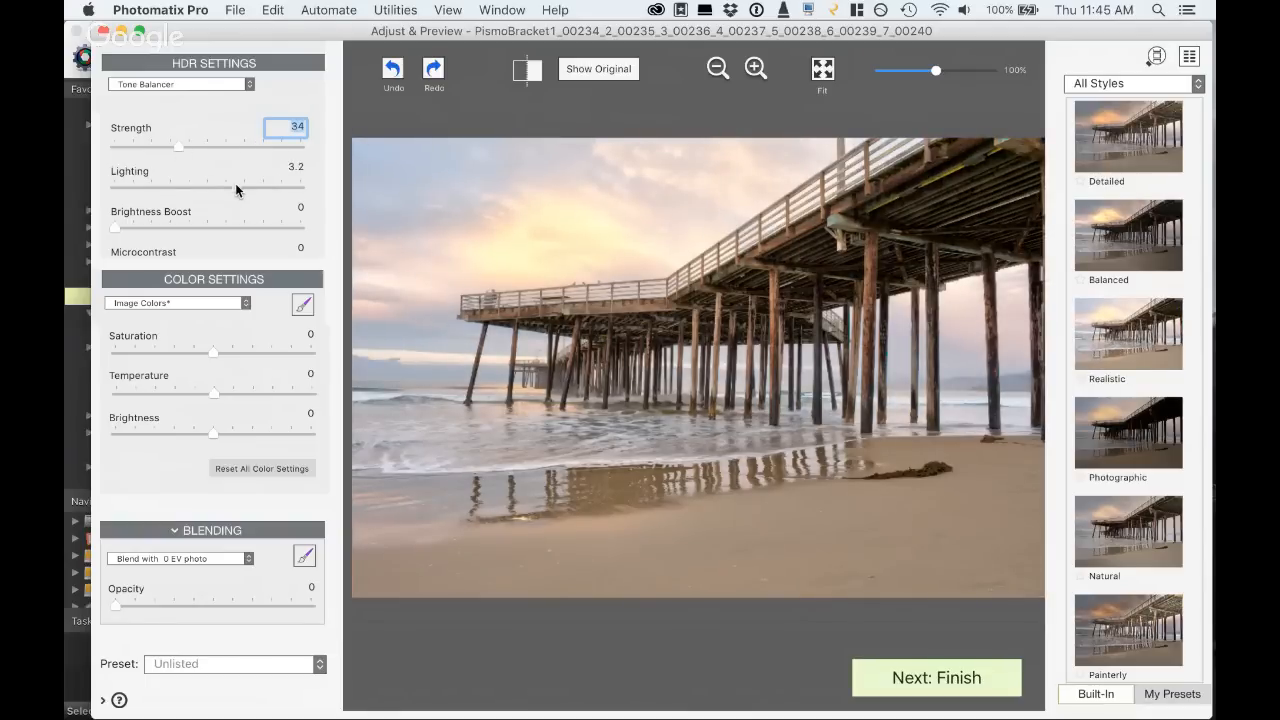
{"action": "left_click", "coordinate": [172, 187]}
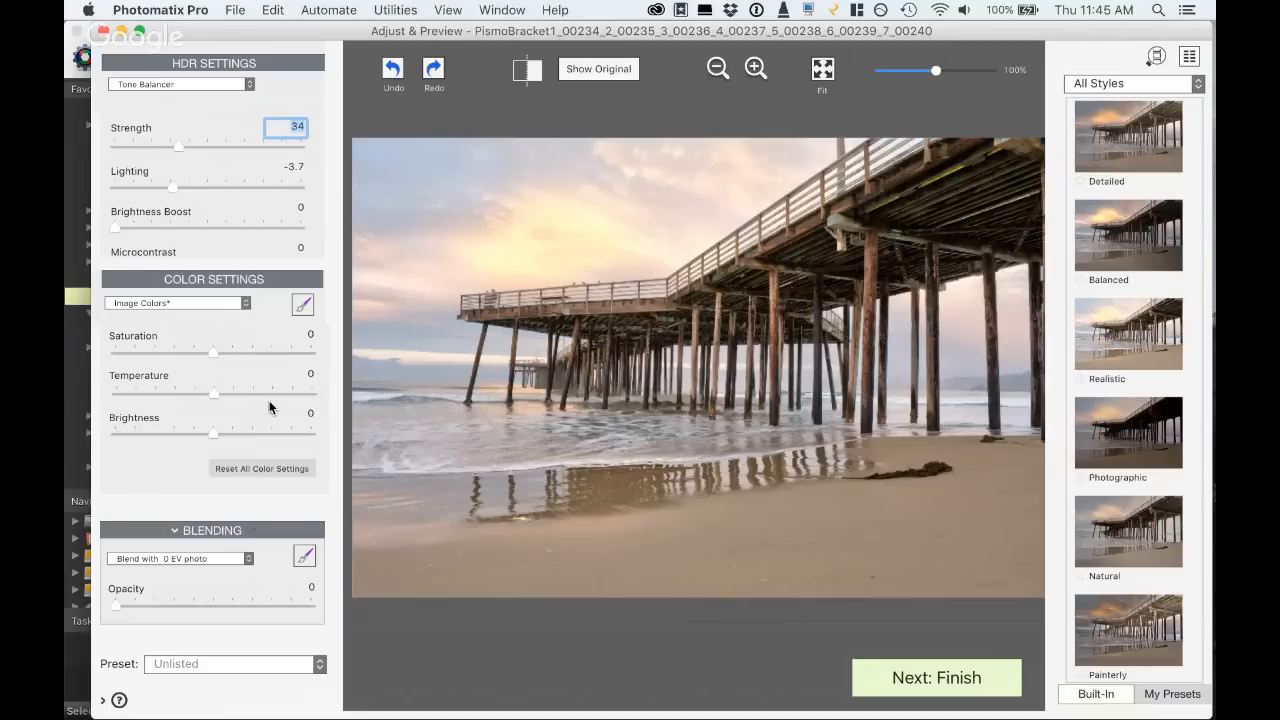
- Try image color settings of Brightness -3.1, Temperature -1.9 and Saturation 2.0 on the pier image
{"action": "left_click", "coordinate": [154, 433]}
{"action": "left_click_drag", "start_coordinate": [154, 431], "coordinate": [182, 430]}
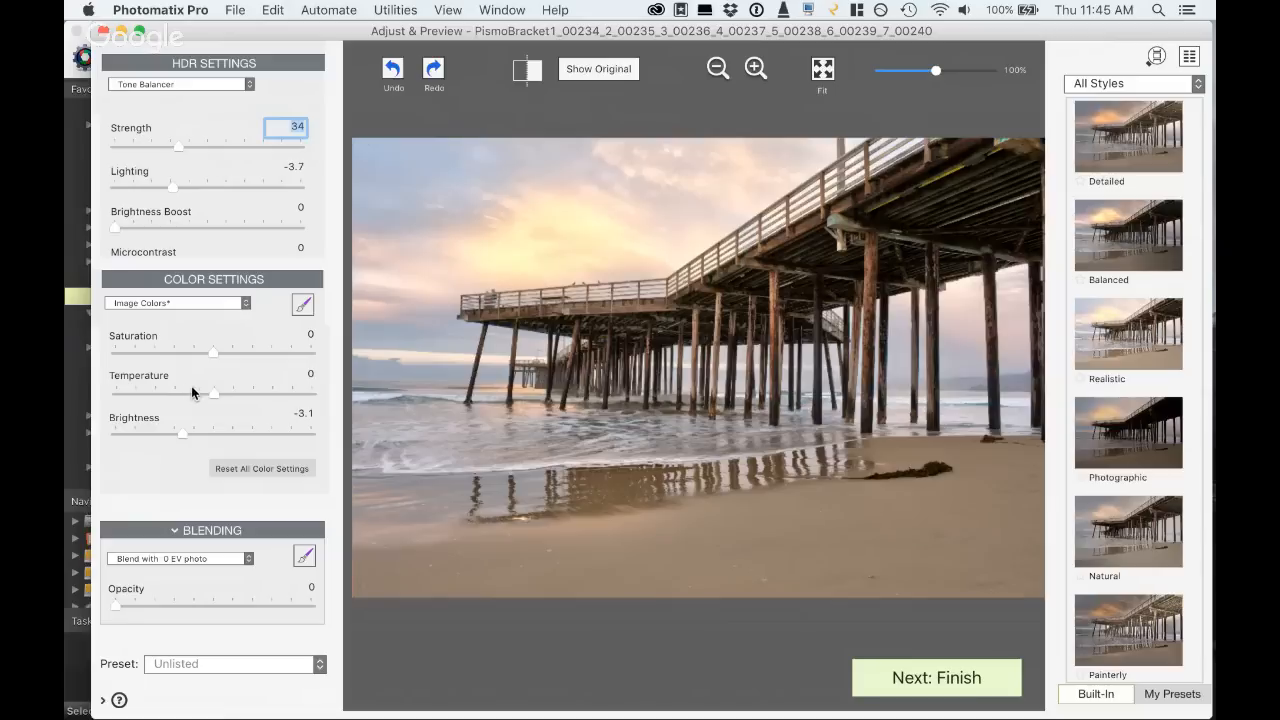
{"action": "left_click_drag", "start_coordinate": [196, 390], "coordinate": [194, 390]}
{"action": "left_click_drag", "start_coordinate": [191, 351], "coordinate": [227, 351]}
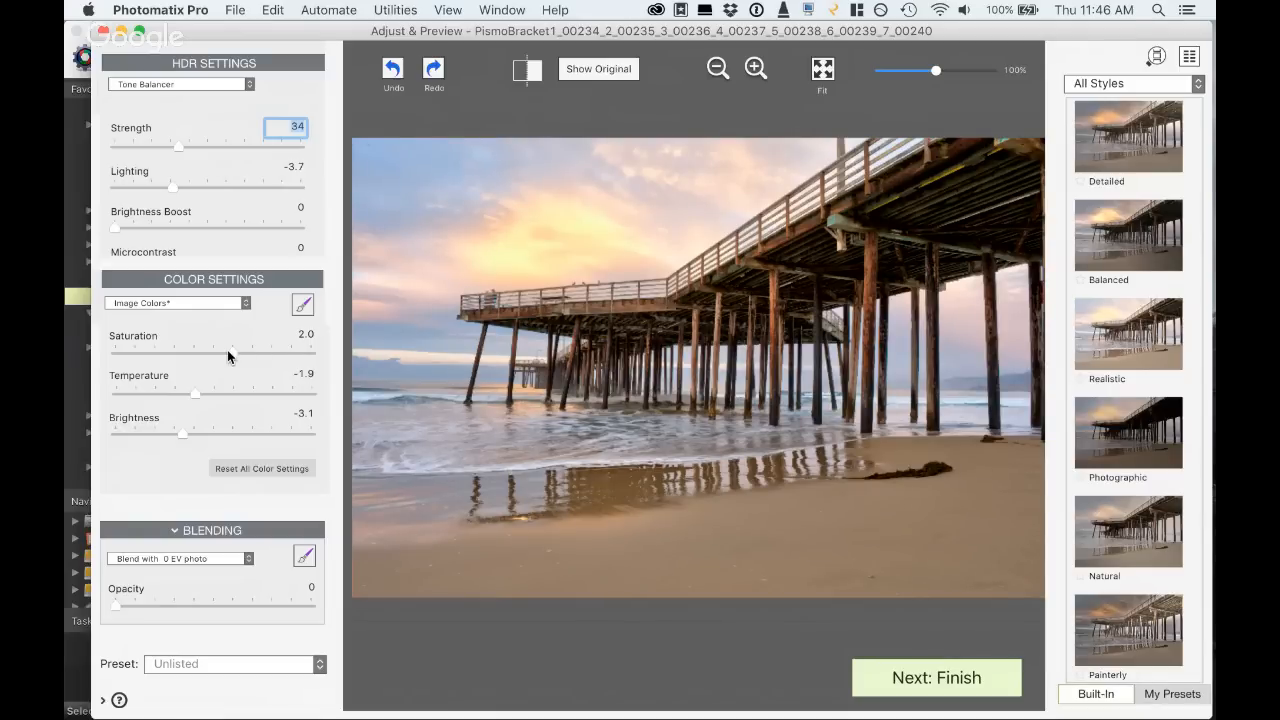
- Try the Detailed preset with Strength 72 and Tone Compression 5.0, and inspect the pier's underside with the Loupe
{"action": "left_click", "coordinate": [1138, 118]}
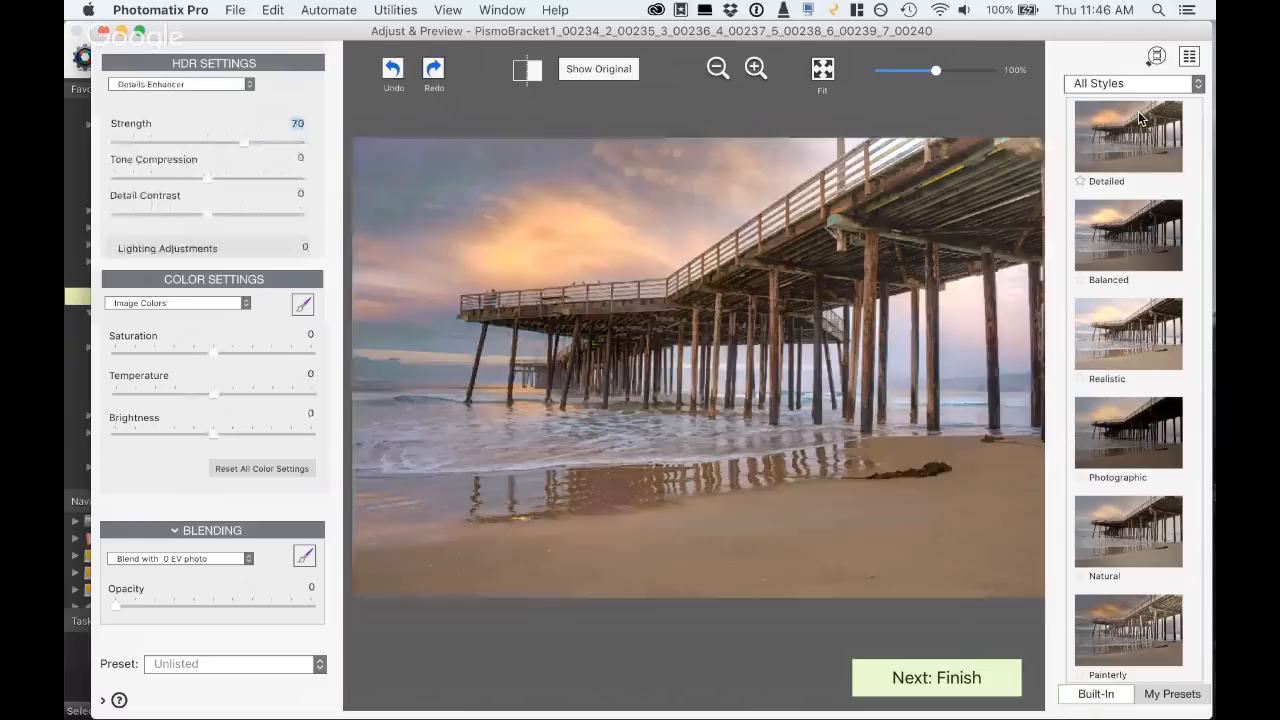
{"action": "left_click", "coordinate": [292, 142]}
{"action": "left_click", "coordinate": [206, 142]}
{"action": "left_click", "coordinate": [242, 143]}
{"action": "left_click", "coordinate": [254, 179]}
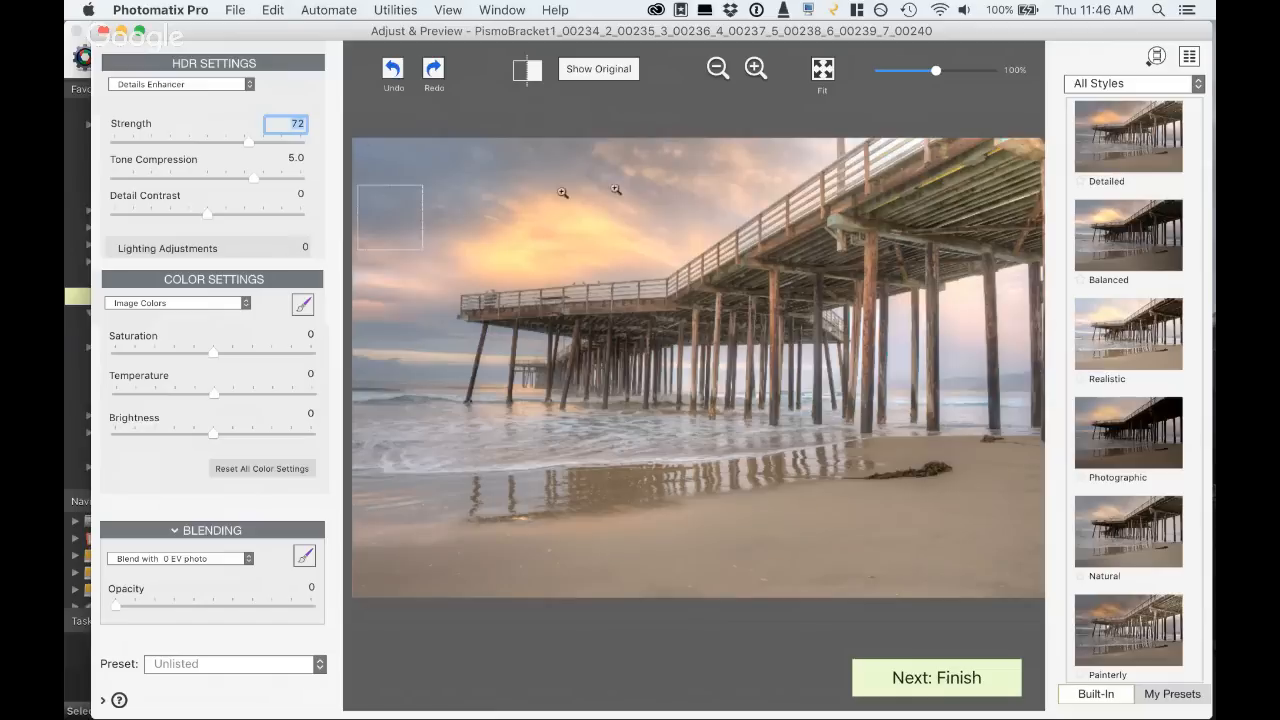
{"action": "left_click", "coordinate": [936, 183]}
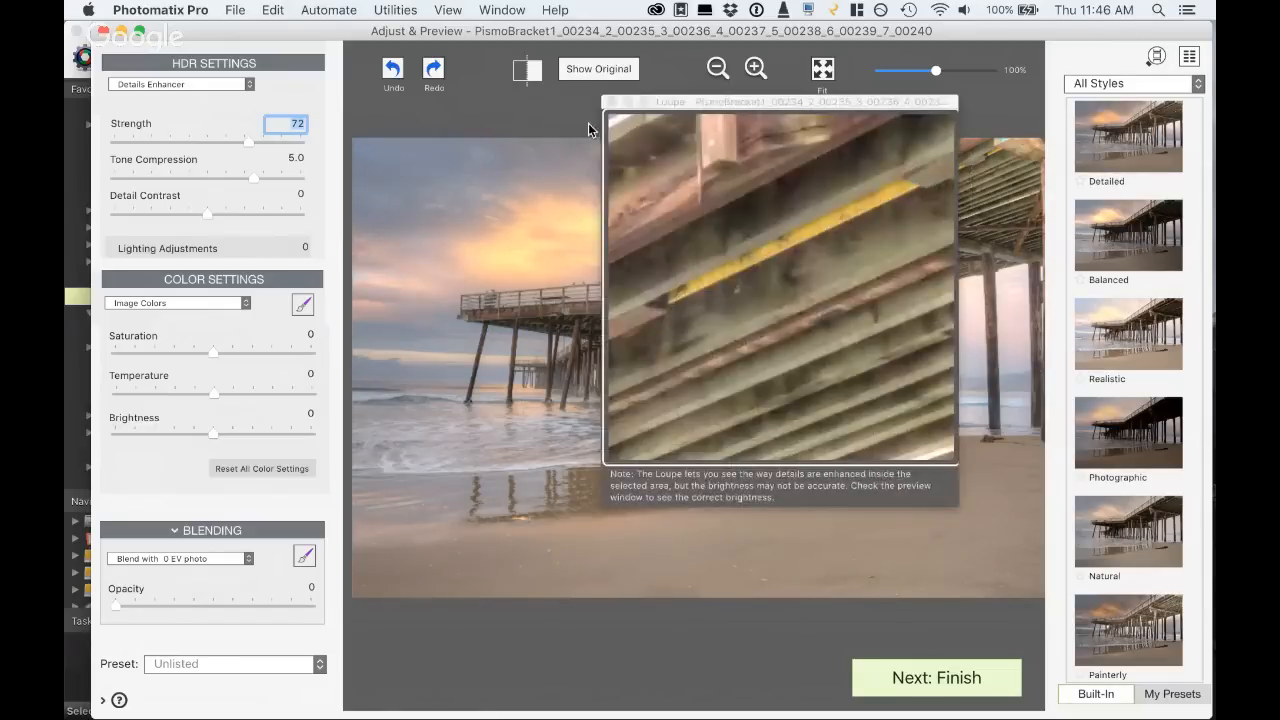
{"action": "left_click", "coordinate": [612, 103]}
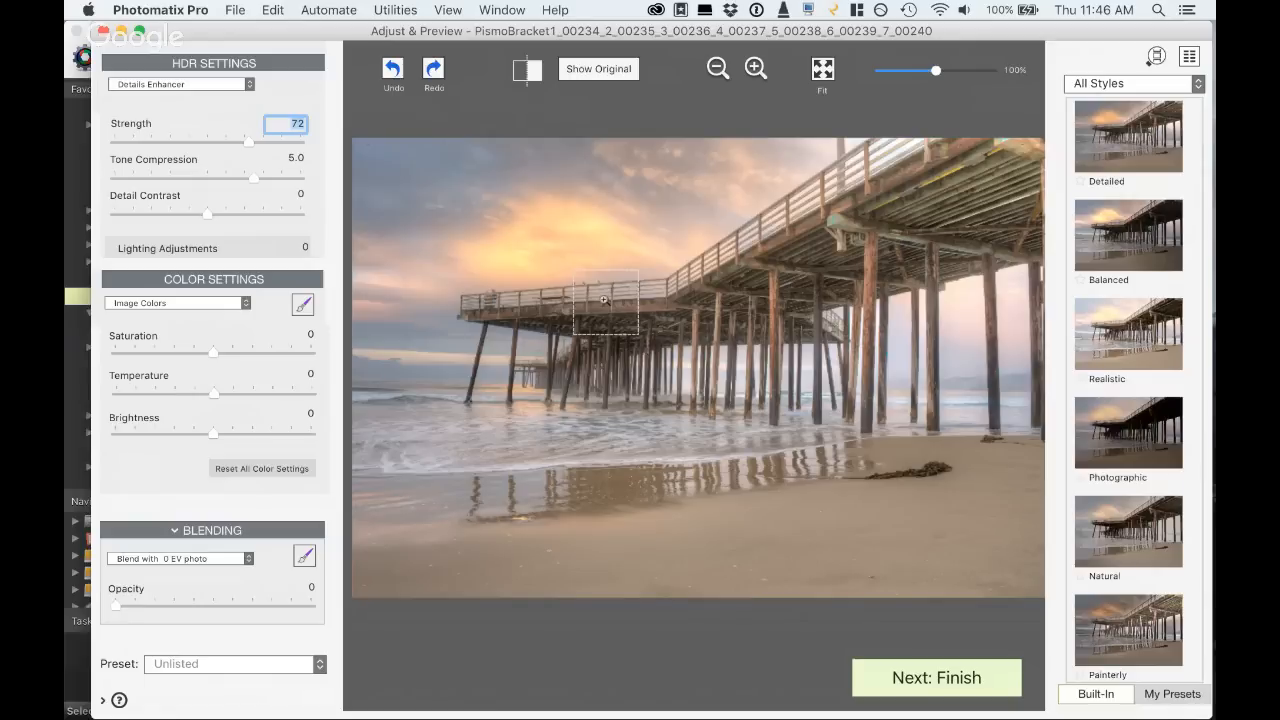
- Apply the Realistic preset and set the Brightness to -5.4, Lighting to -5.0 and Strength to 67
{"action": "left_click", "coordinate": [1122, 337]}
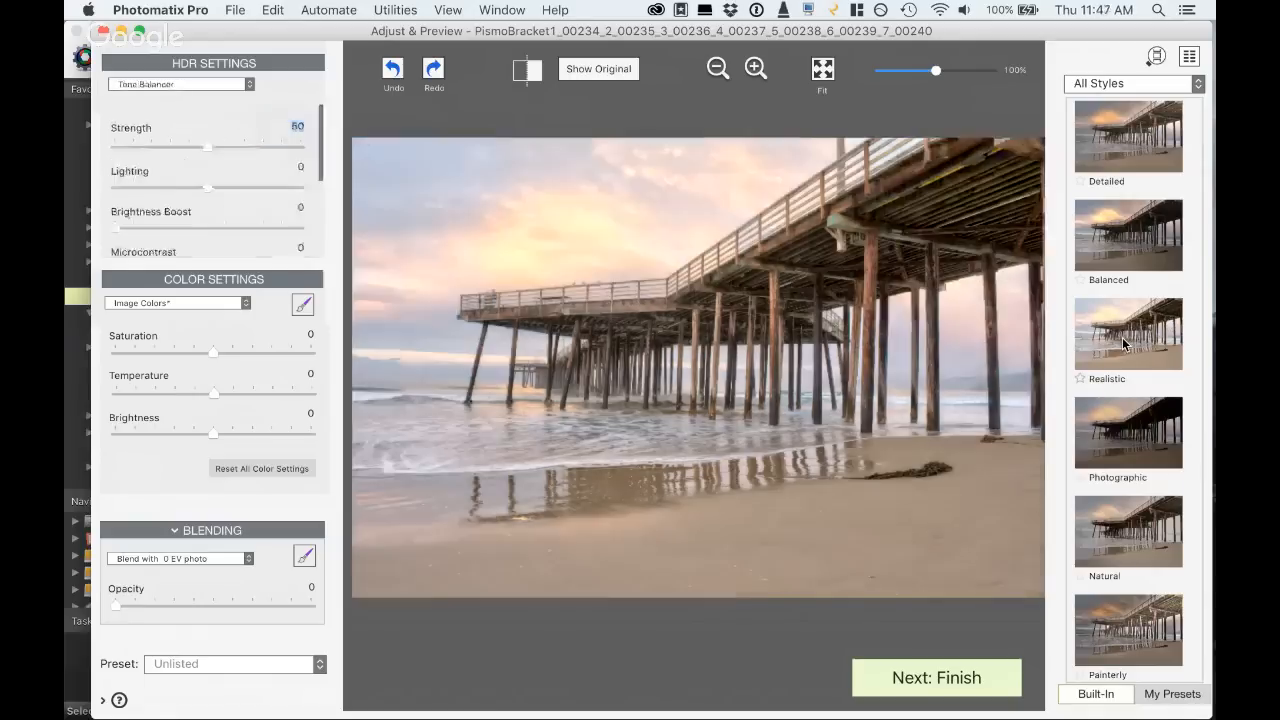
{"action": "left_click_drag", "start_coordinate": [213, 433], "coordinate": [160, 433]}
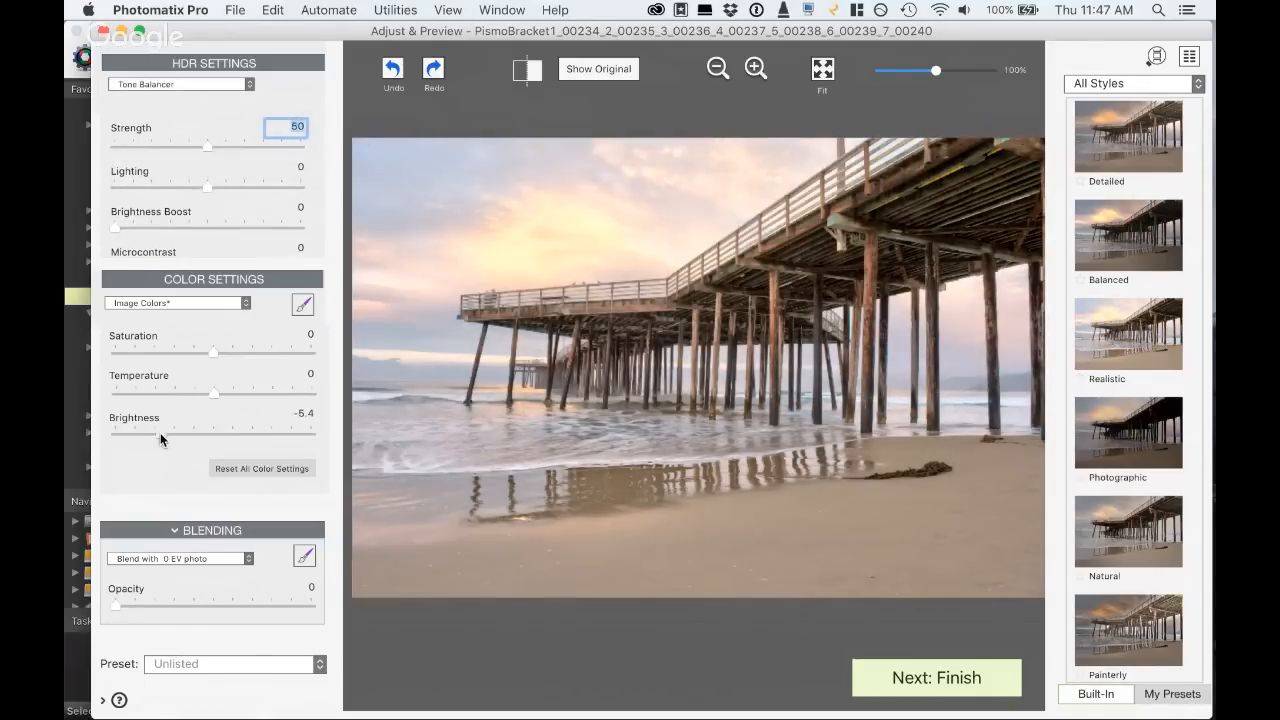
{"action": "left_click_drag", "start_coordinate": [207, 187], "coordinate": [160, 183]}
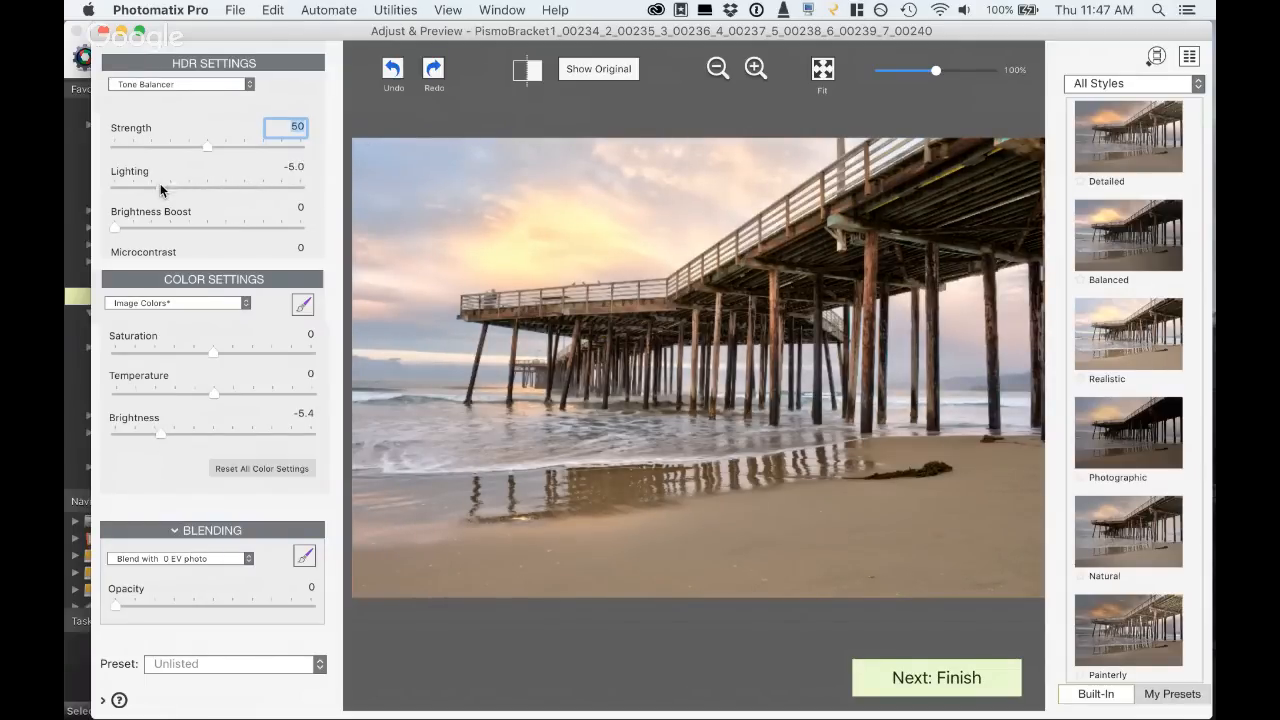
{"action": "left_click", "coordinate": [162, 146]}
{"action": "left_click", "coordinate": [238, 146]}
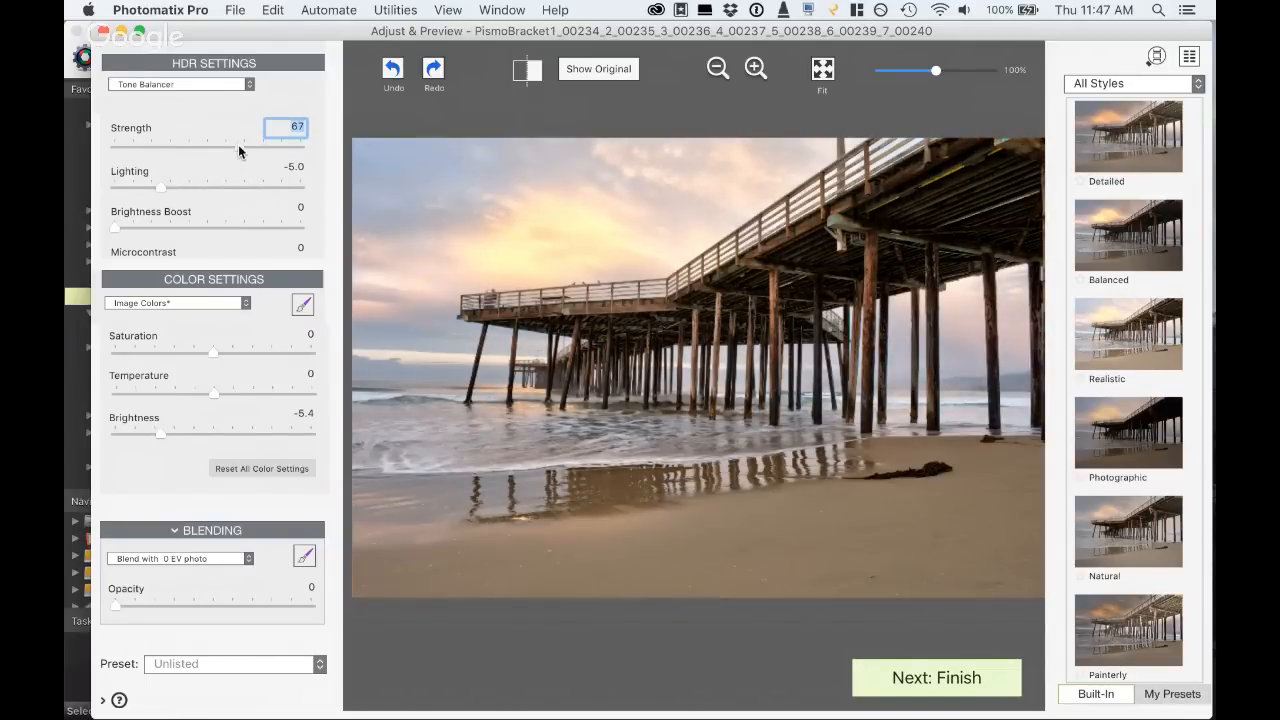
- Set the Temperature to -2.0 and Saturation to 1.6, and blend with the 0 EV photo at Opacity 20
{"action": "left_click_drag", "start_coordinate": [201, 391], "coordinate": [194, 391]}
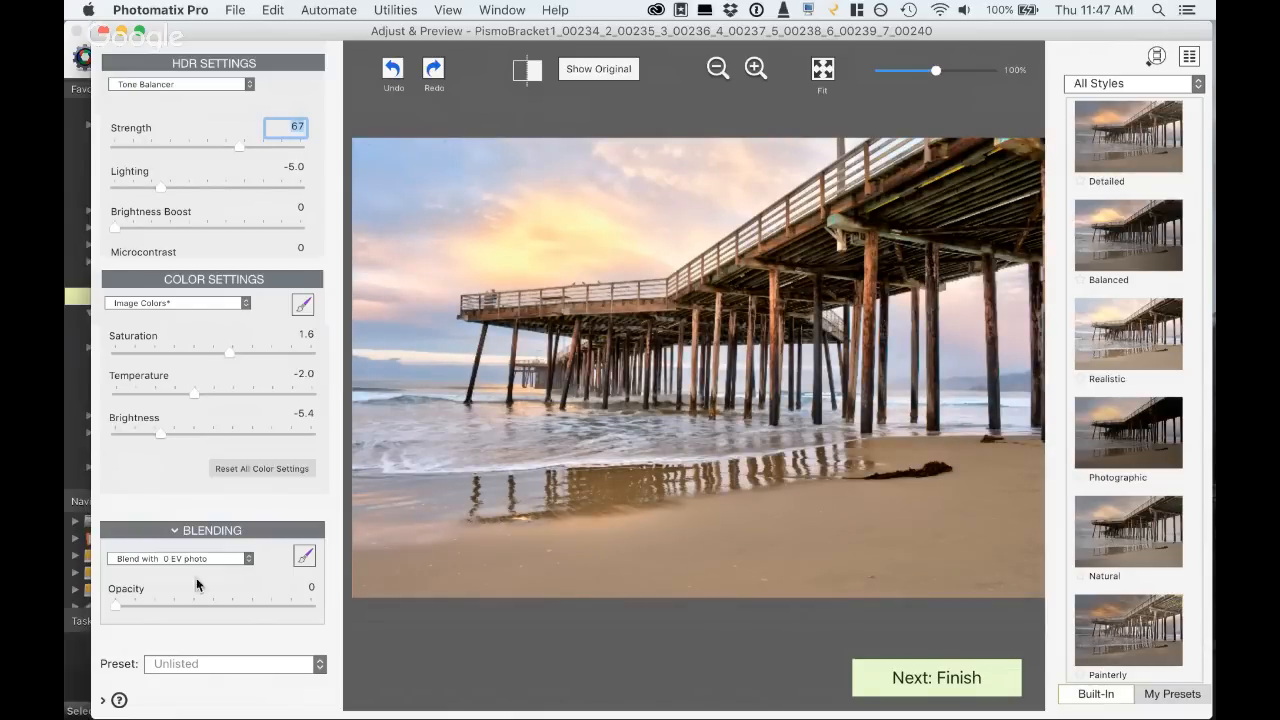
{"action": "left_click", "coordinate": [155, 605]}
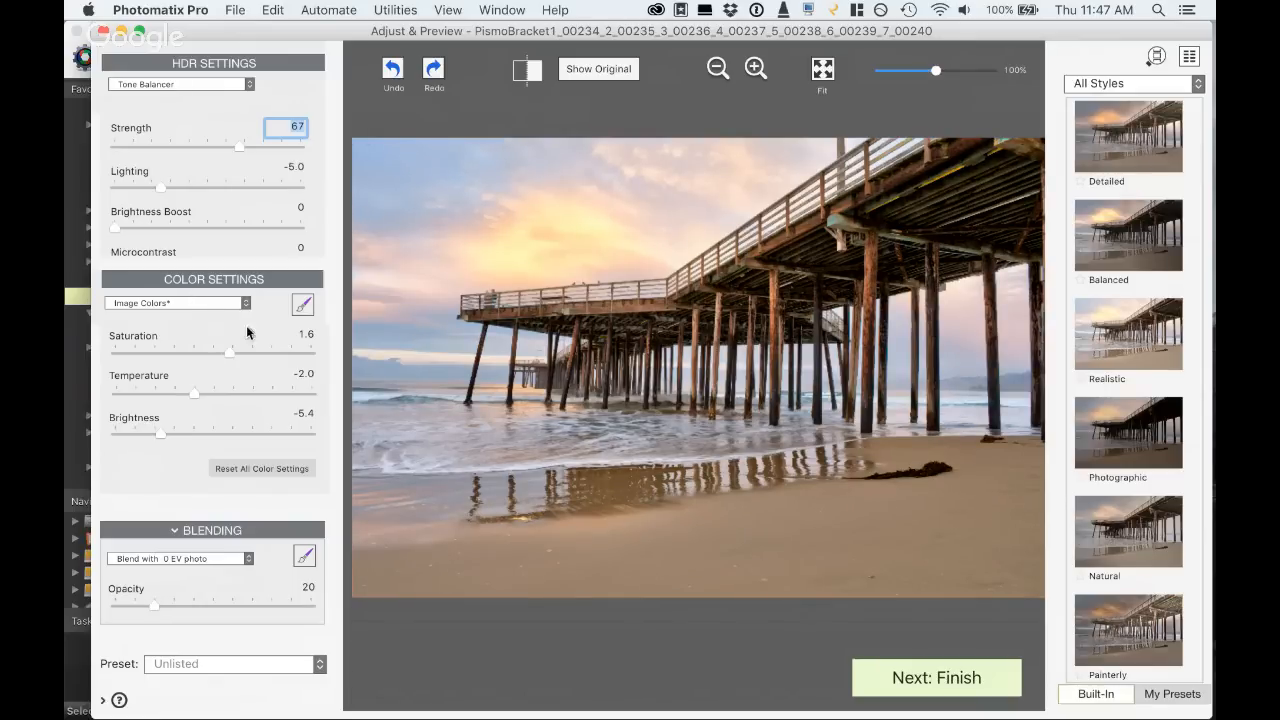
- Try a Microcontrast of 3.7, and set the Microcontrast to 0.9 and White Clip to 2.8
{"action": "scroll", "coordinate": [226, 215], "scroll_direction": "down", "scroll_amount": 2}
{"action": "scroll", "coordinate": [227, 215], "scroll_direction": "down", "scroll_amount": 2}
{"action": "left_click", "coordinate": [241, 177]}
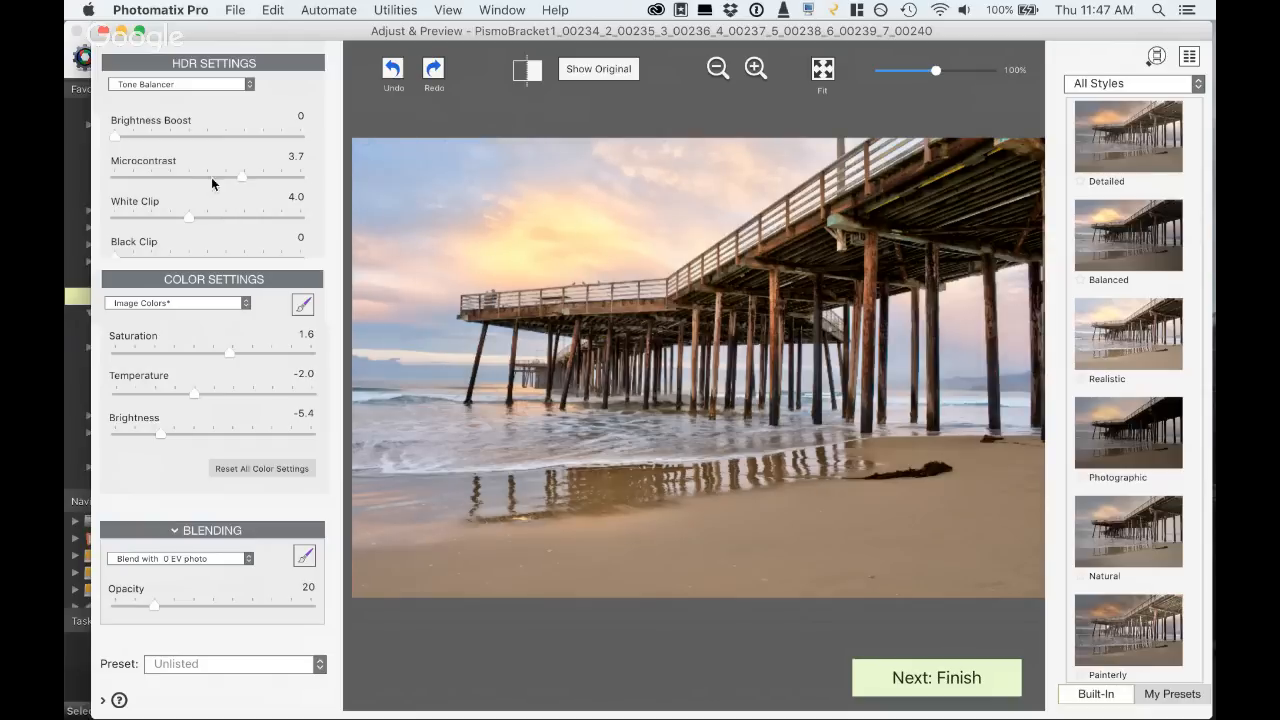
{"action": "left_click", "coordinate": [183, 176]}
{"action": "left_click", "coordinate": [201, 176]}
{"action": "left_click", "coordinate": [166, 217]}
- Review the remaining Tone Balancer settings, including the 360º panorama option, and finish the adjustments to render the pier image
{"action": "scroll", "coordinate": [199, 200], "scroll_direction": "down", "scroll_amount": 3}
{"action": "scroll", "coordinate": [199, 200], "scroll_direction": "up", "scroll_amount": 3}
{"action": "scroll", "coordinate": [199, 200], "scroll_direction": "down", "scroll_amount": 2}
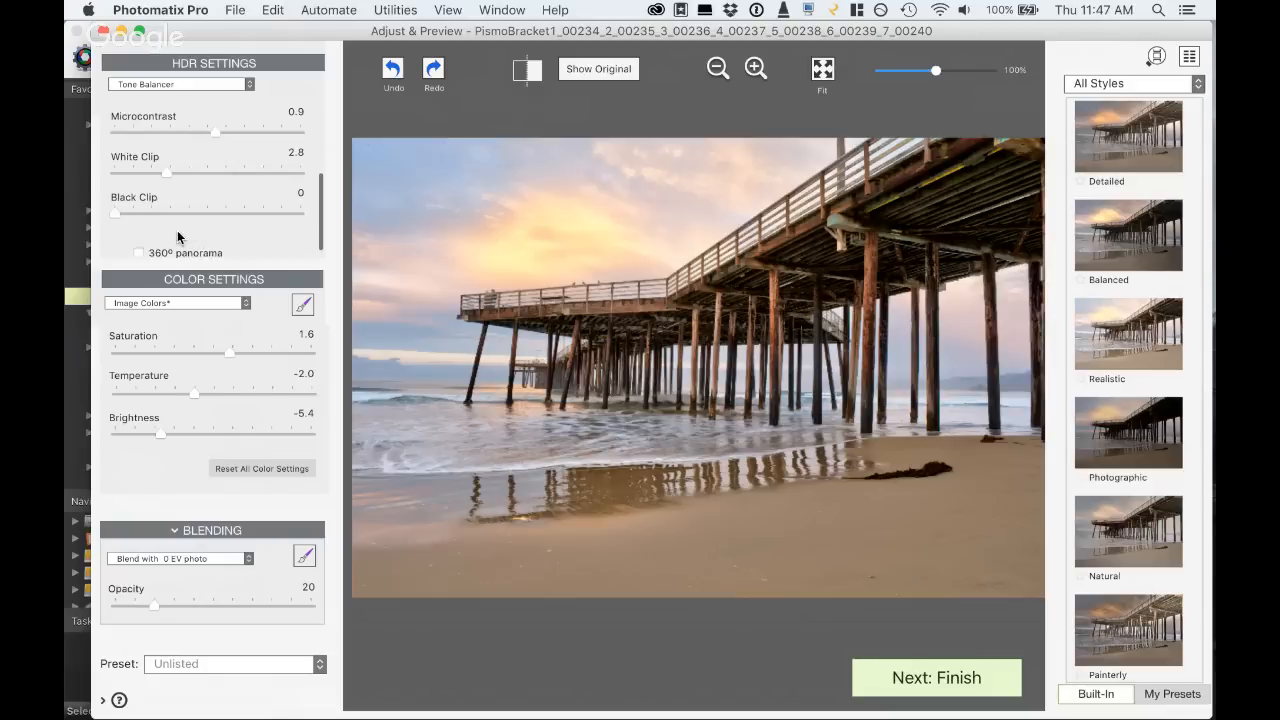
{"action": "scroll", "coordinate": [178, 237], "scroll_direction": "down", "scroll_amount": 1}
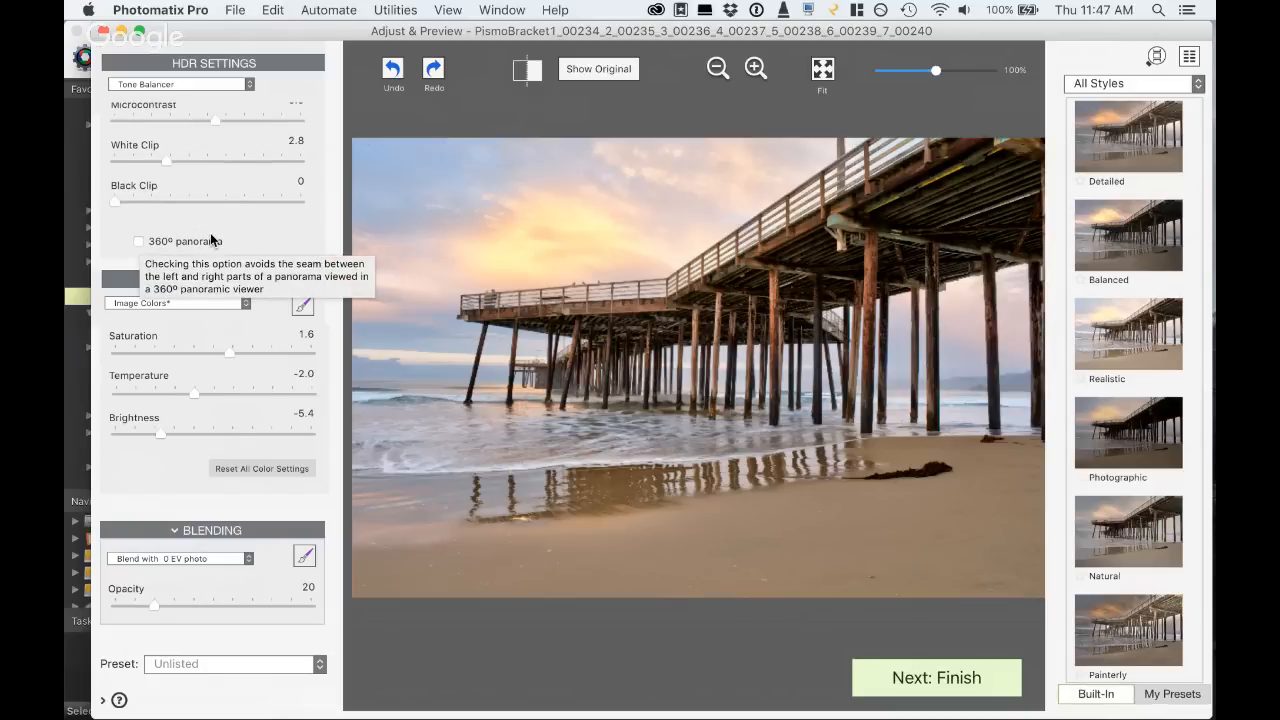
{"action": "scroll", "coordinate": [265, 195], "scroll_direction": "up", "scroll_amount": 4}
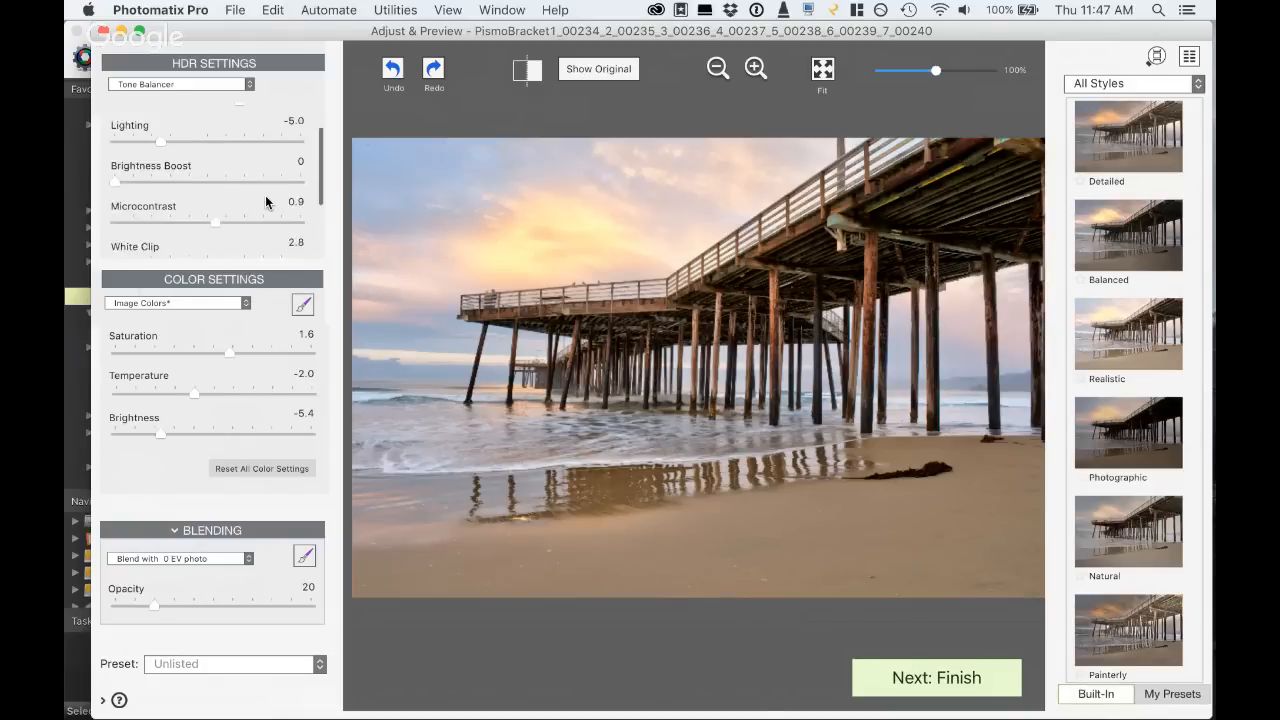
{"action": "scroll", "coordinate": [265, 195], "scroll_direction": "up", "scroll_amount": 2}
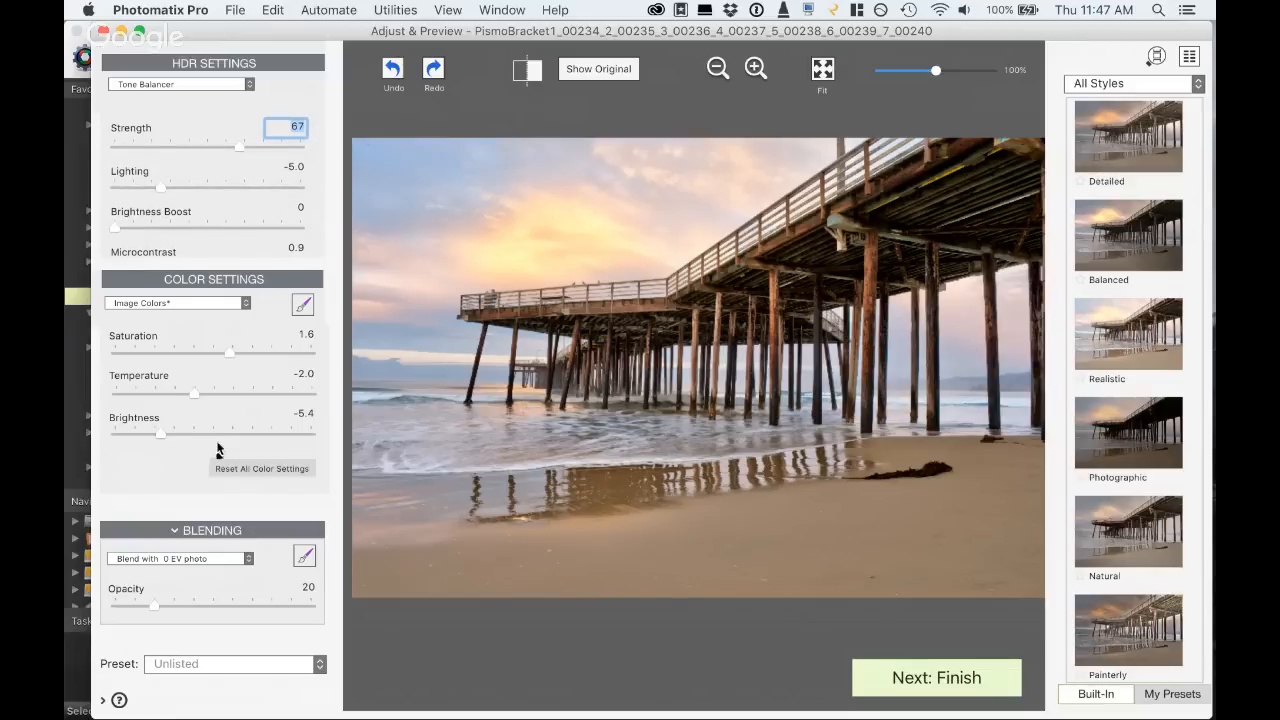
{"action": "left_click", "coordinate": [956, 681]}
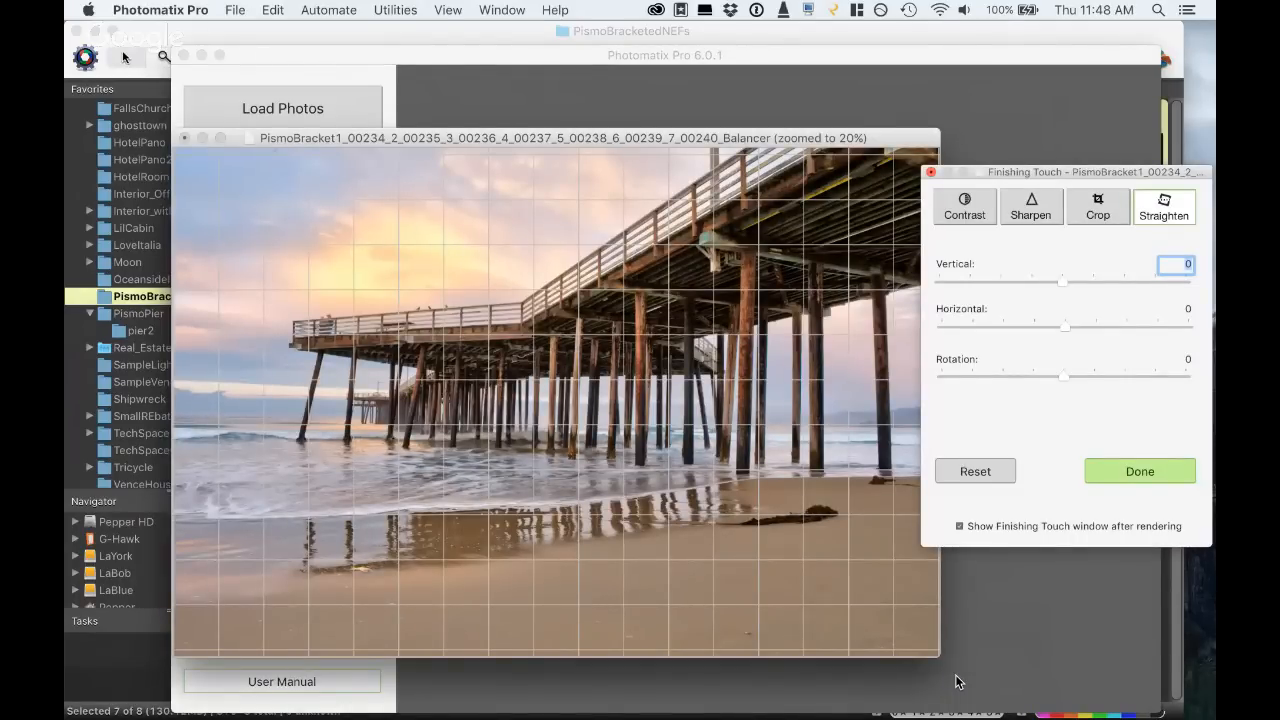
- Straighten the rendered pier image with a Rotation of -1 and a Vertical correction of -13
{"action": "left_click", "coordinate": [745, 137]}
{"action": "left_click_drag", "start_coordinate": [745, 137], "coordinate": [701, 119]}
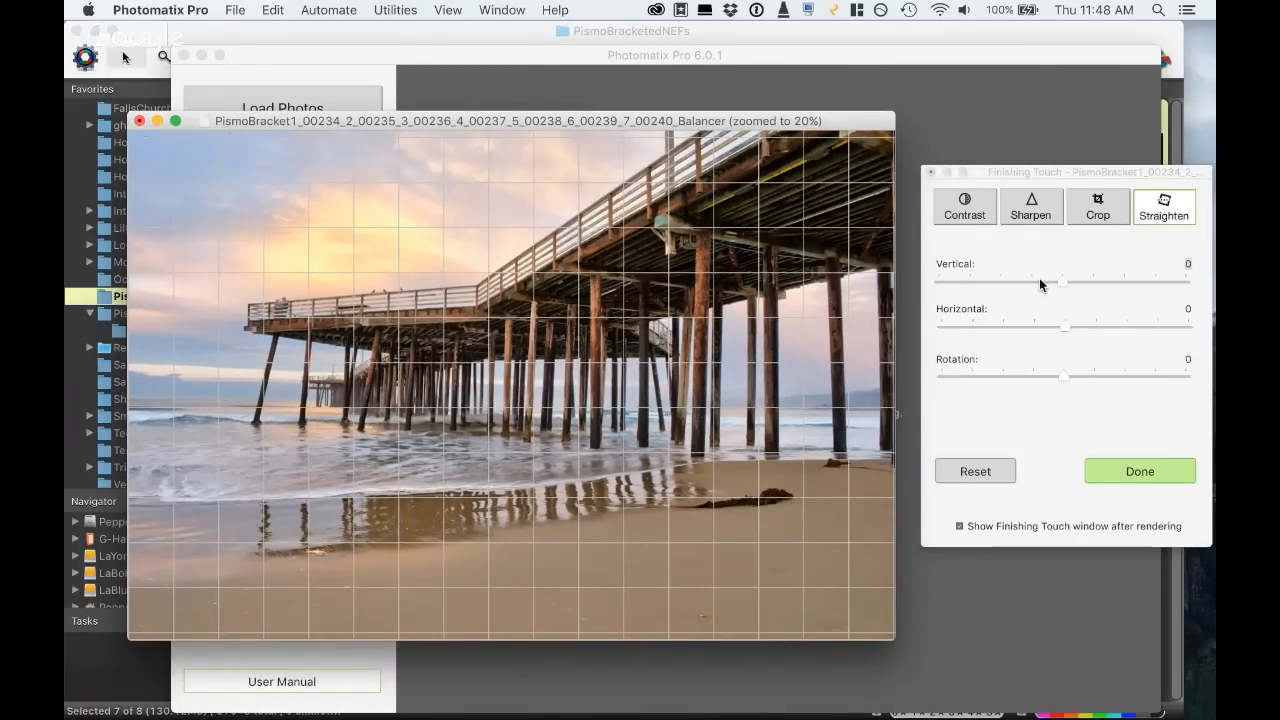
{"action": "left_click", "coordinate": [1043, 376]}
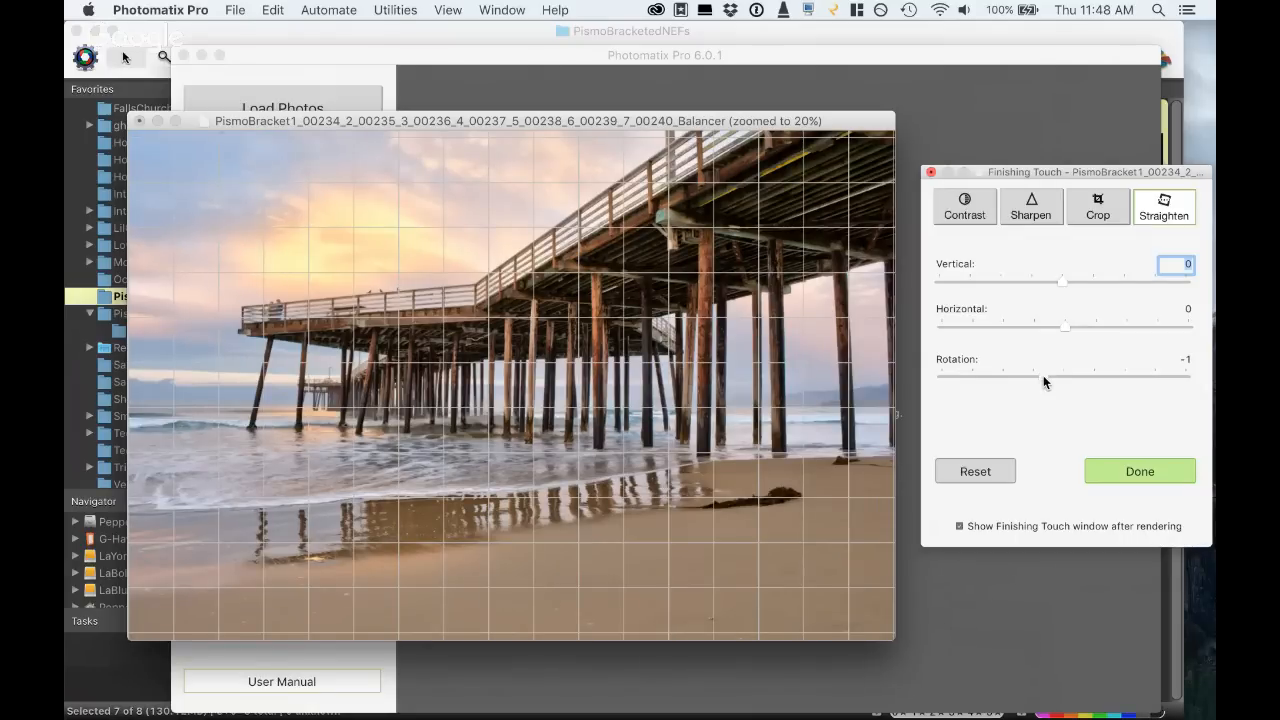
{"action": "double_click", "coordinate": [1043, 376]}
{"action": "left_click", "coordinate": [1043, 375]}
{"action": "left_click_drag", "start_coordinate": [1042, 376], "coordinate": [1039, 377]}
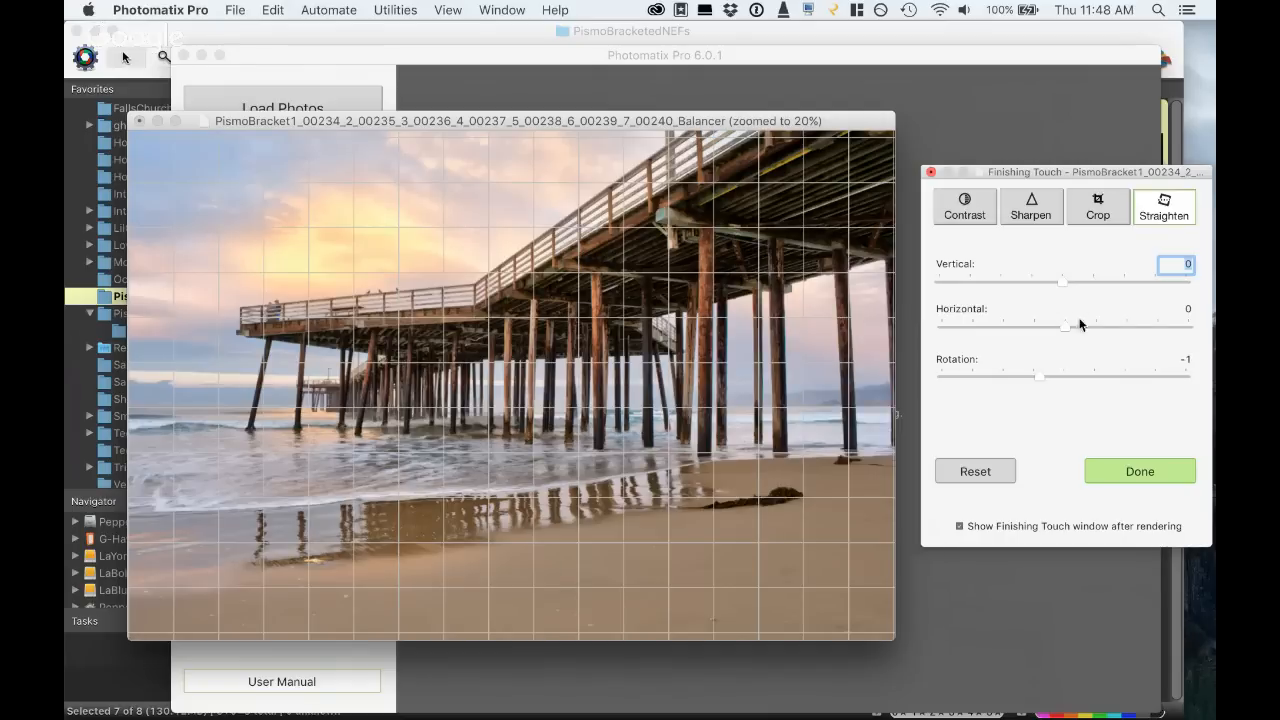
{"action": "left_click", "coordinate": [1040, 281]}
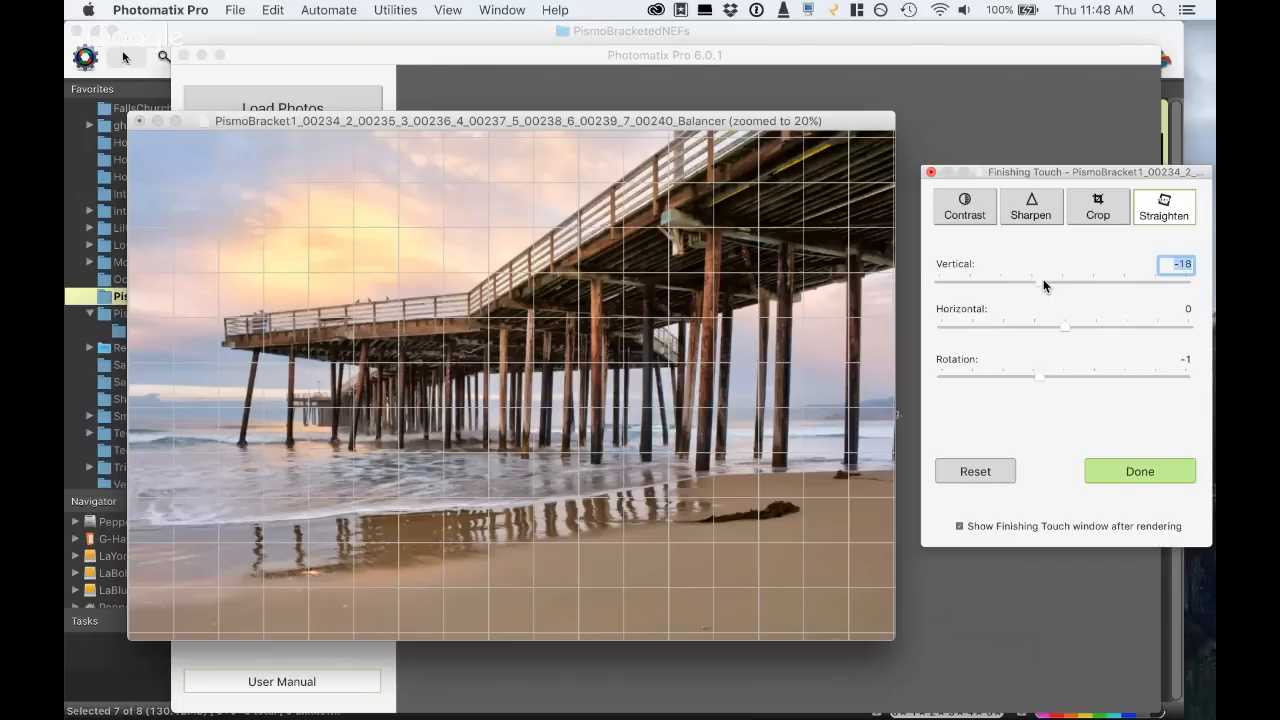
{"action": "left_click_drag", "start_coordinate": [1049, 279], "coordinate": [1044, 280]}
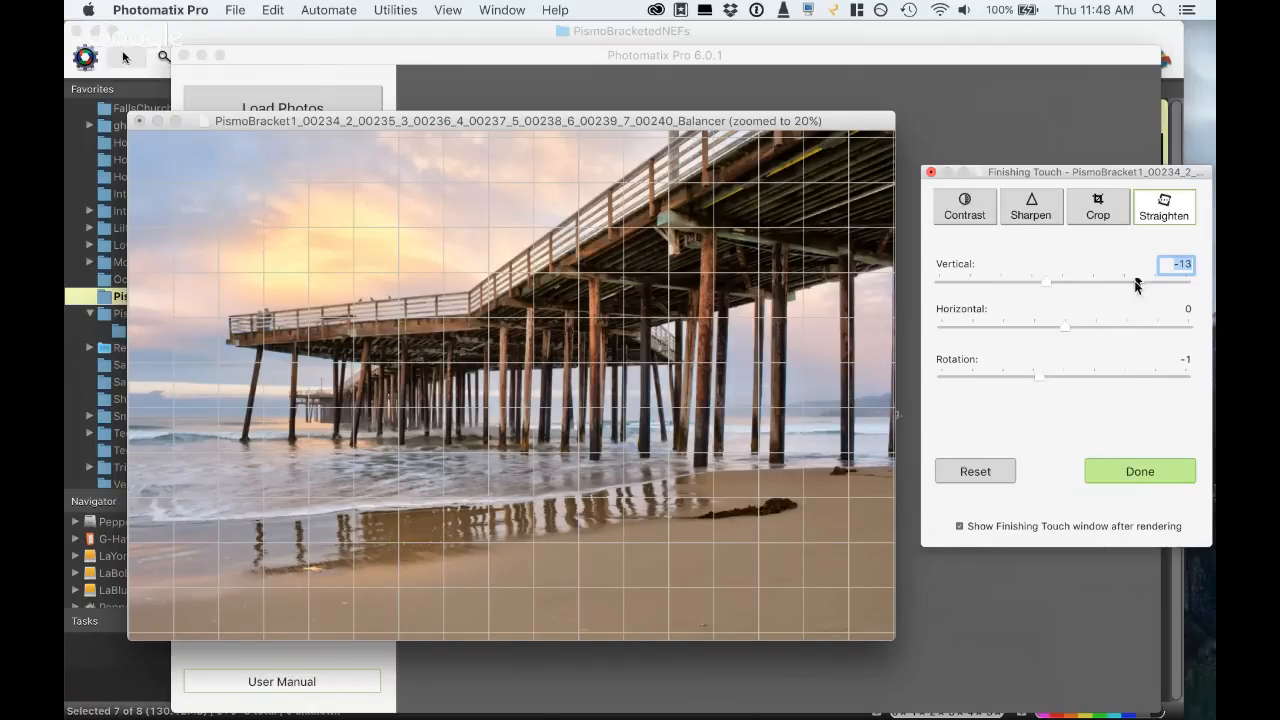
- Crop the lower sand and outer edges off the pier image with a Free aspect ratio, and reset the crop
{"action": "left_click", "coordinate": [1098, 207]}
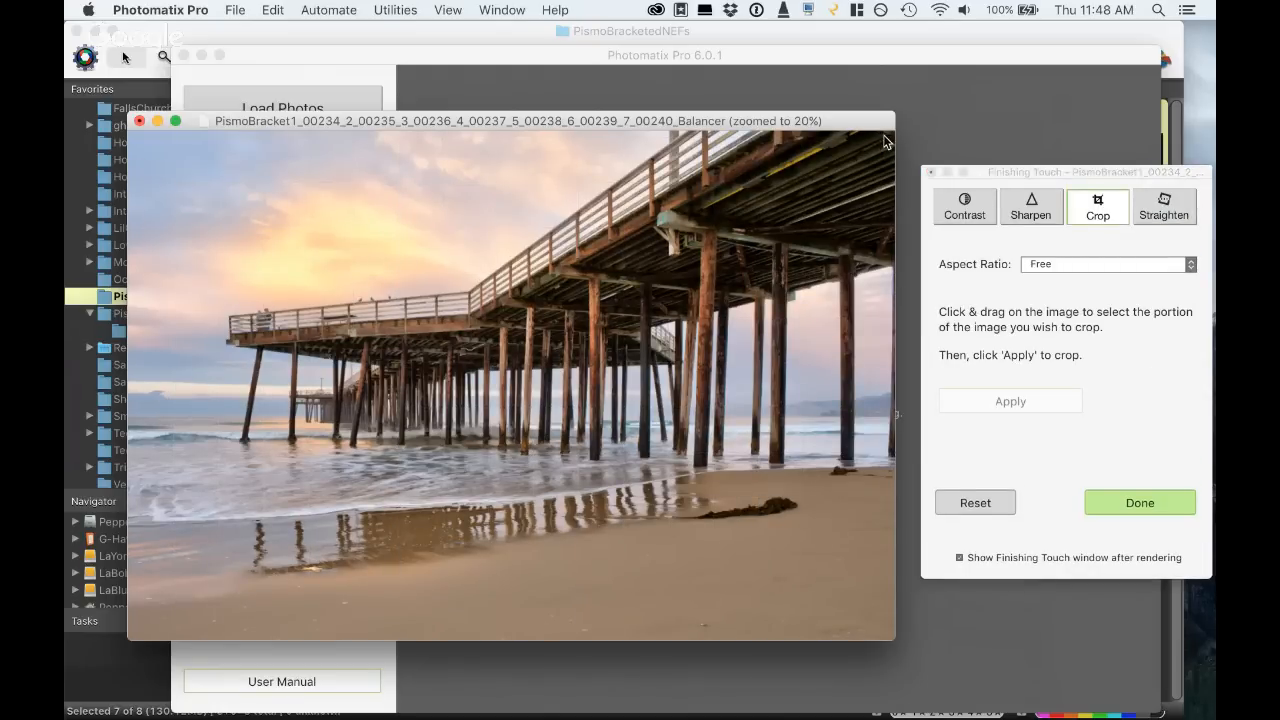
{"action": "left_click_drag", "start_coordinate": [884, 135], "coordinate": [145, 547]}
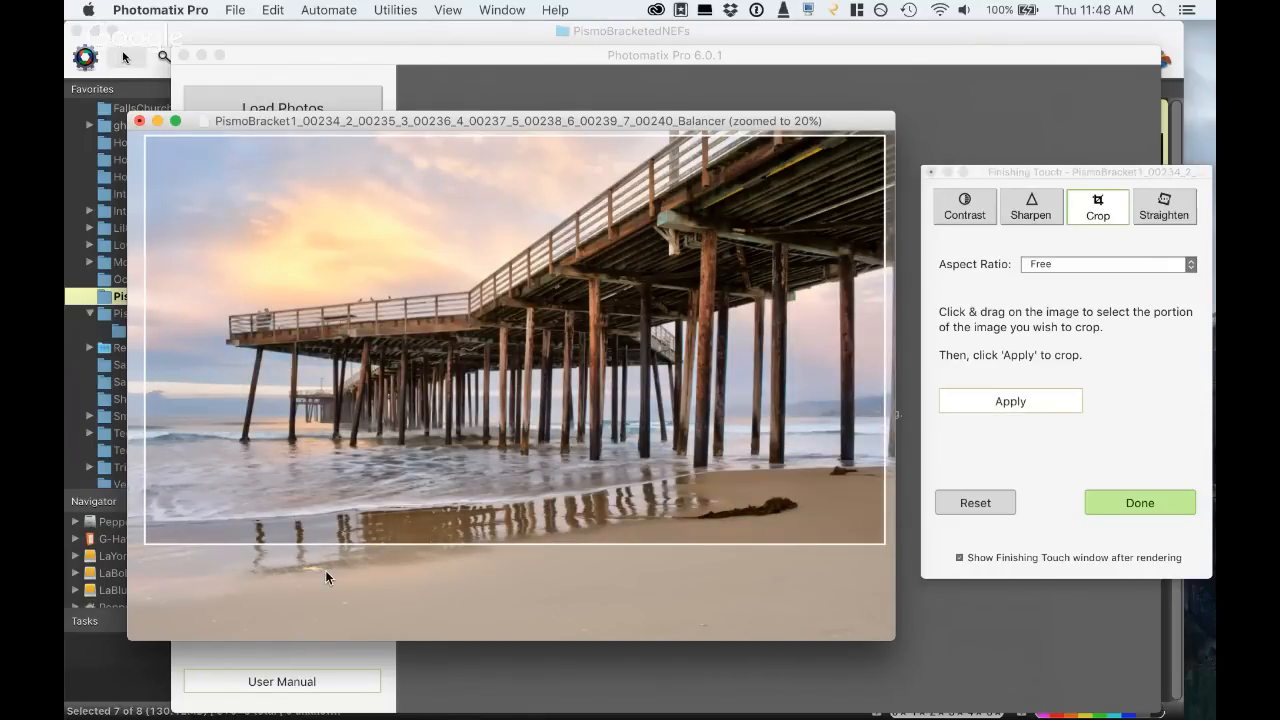
{"action": "left_click", "coordinate": [996, 401]}
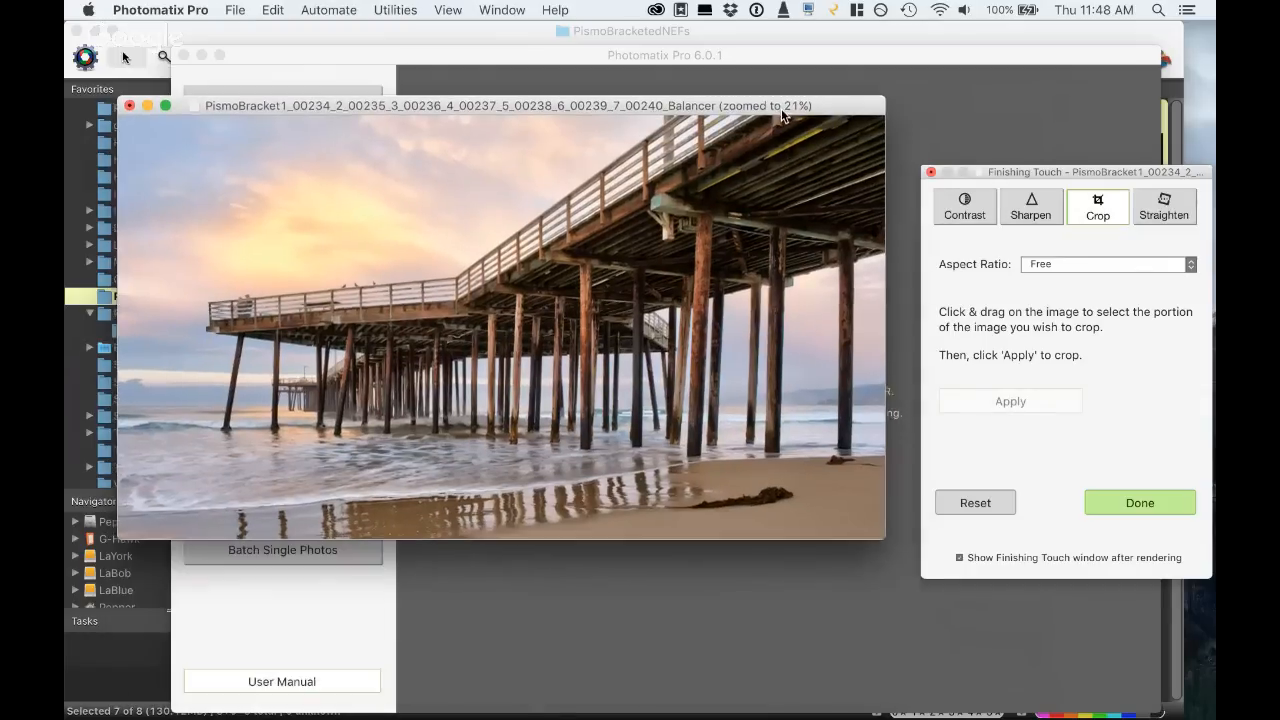
{"action": "left_click_drag", "start_coordinate": [884, 537], "coordinate": [866, 564]}
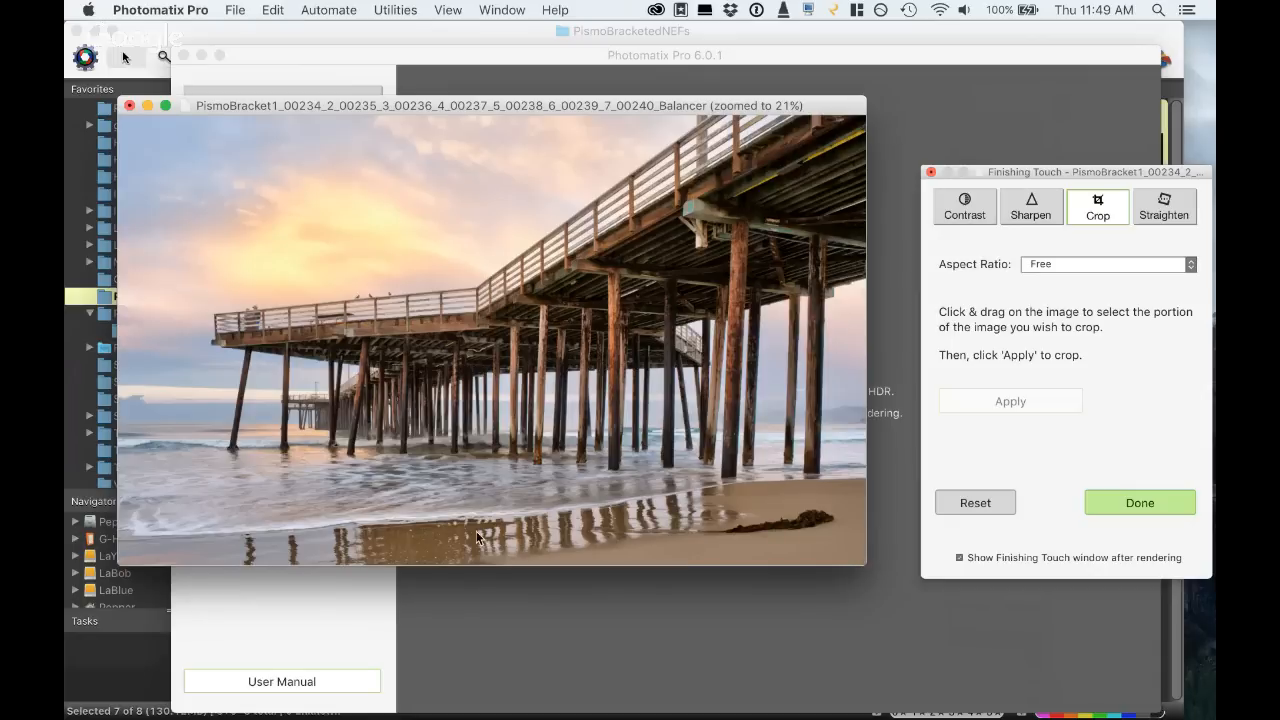
{"action": "left_click", "coordinate": [984, 503]}
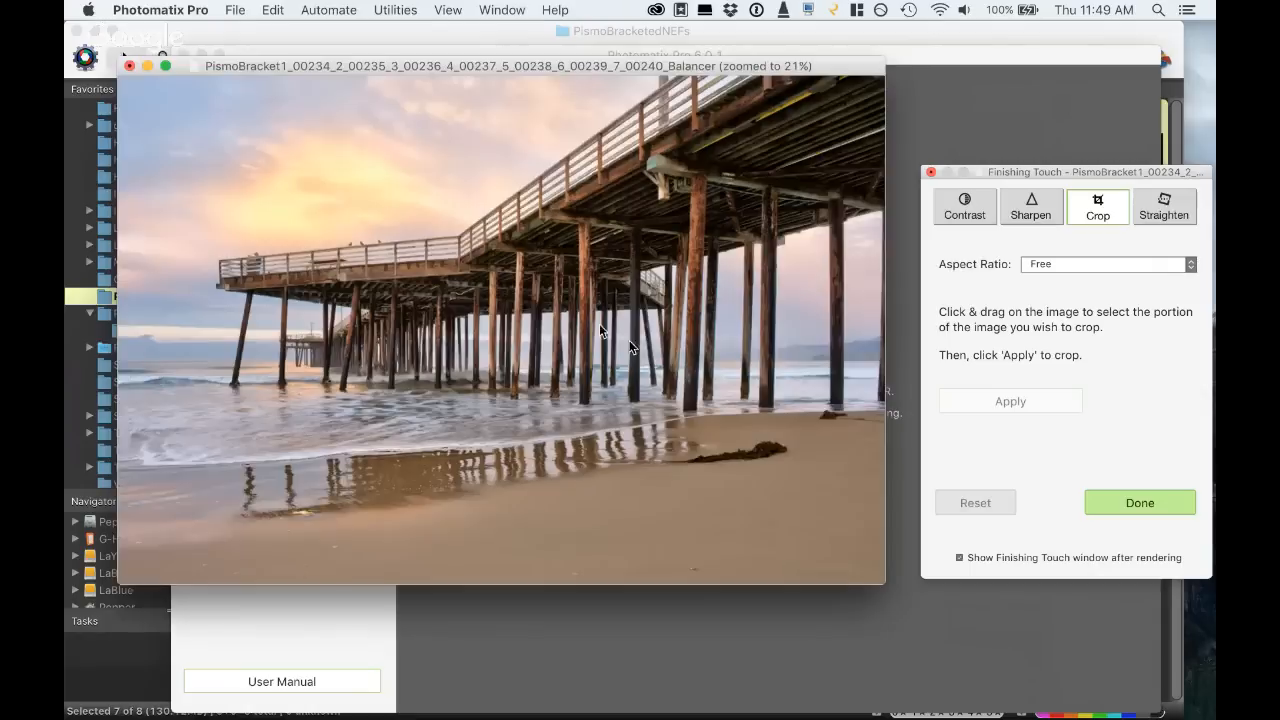
- Move the image and Finishing Touch windows off the workflow buttons, and redo the pier rendering with other settings
{"action": "left_click_drag", "start_coordinate": [404, 82], "coordinate": [425, 66]}
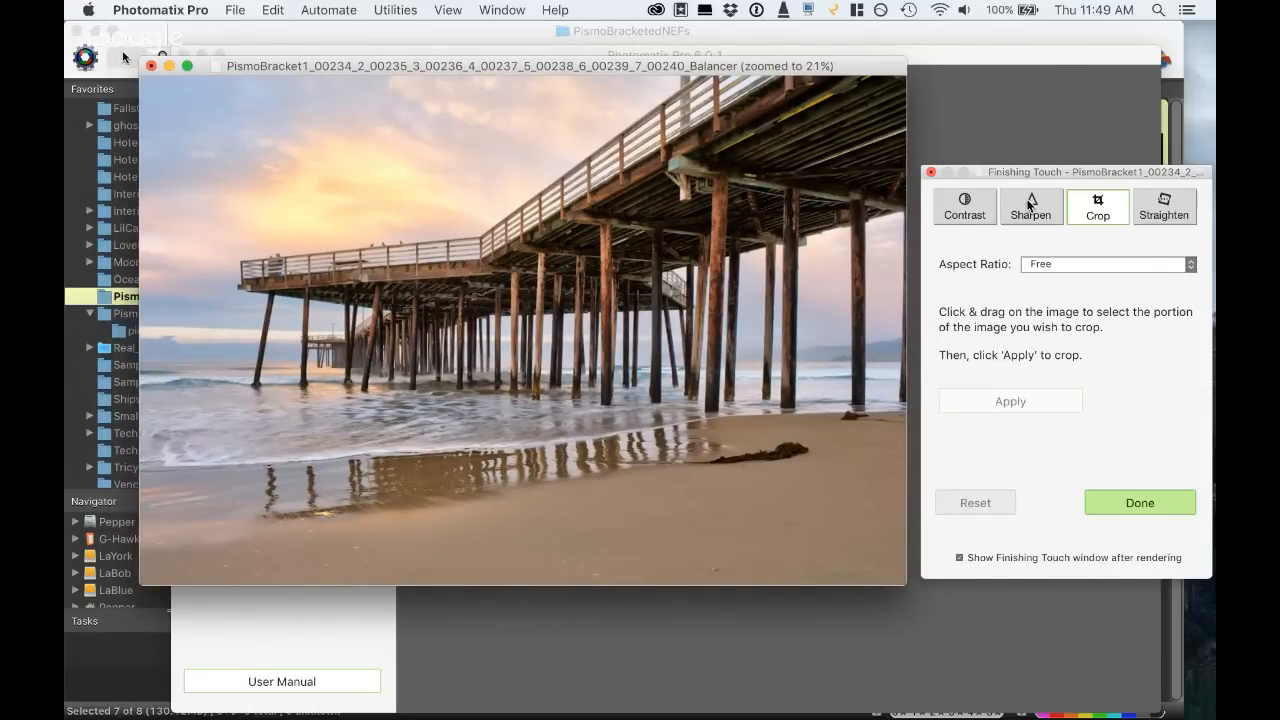
{"action": "left_click_drag", "start_coordinate": [1007, 172], "coordinate": [1005, 212]}
{"action": "left_click", "coordinate": [988, 161]}
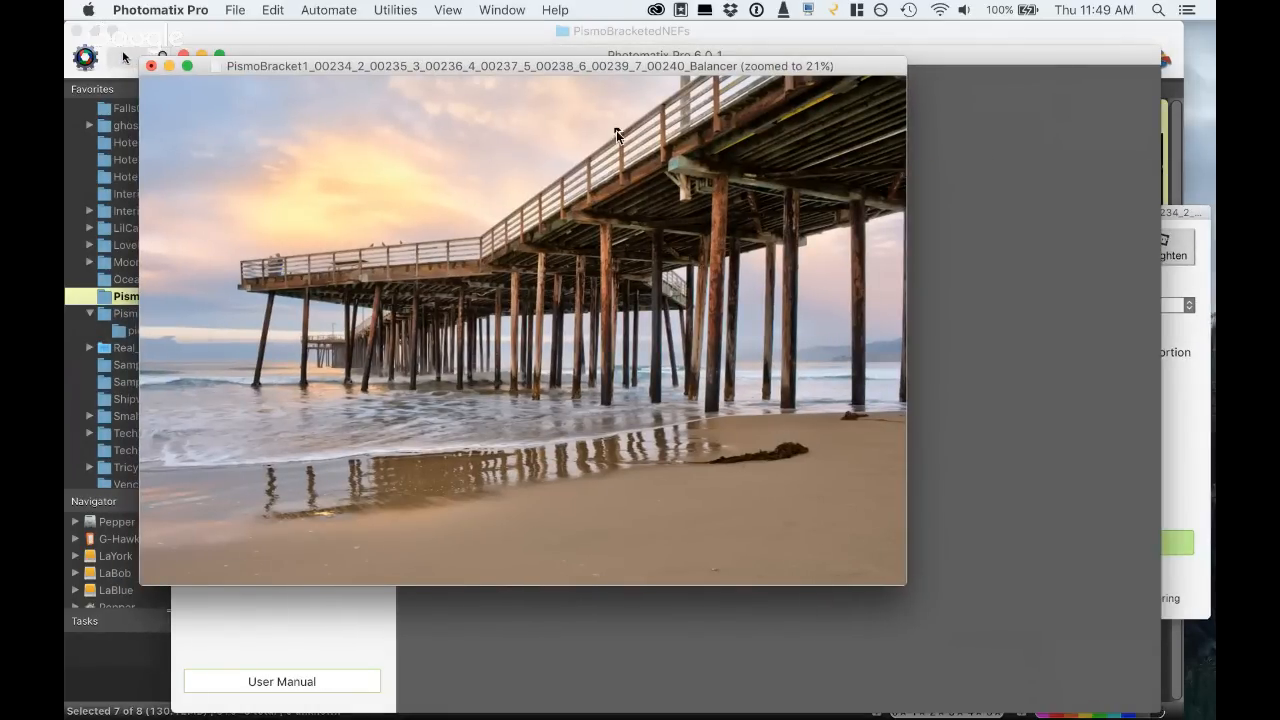
{"action": "left_click_drag", "start_coordinate": [515, 70], "coordinate": [776, 90]}
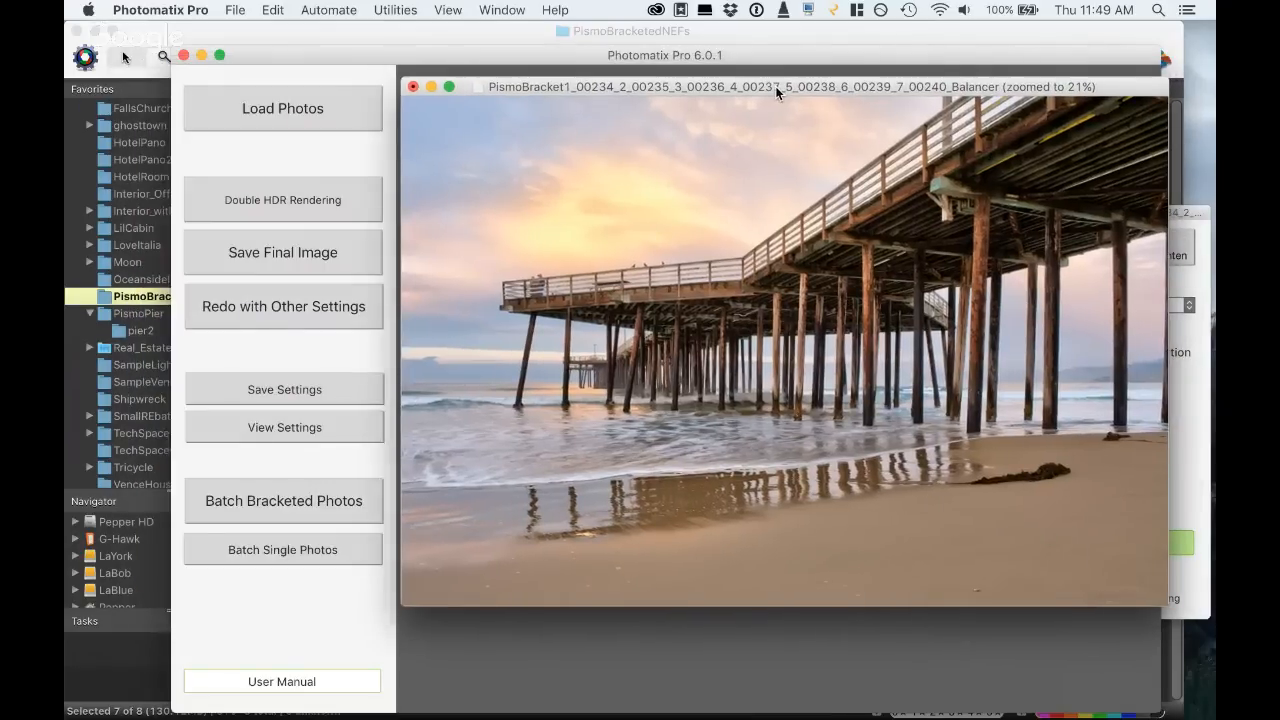
{"action": "left_click", "coordinate": [299, 310]}
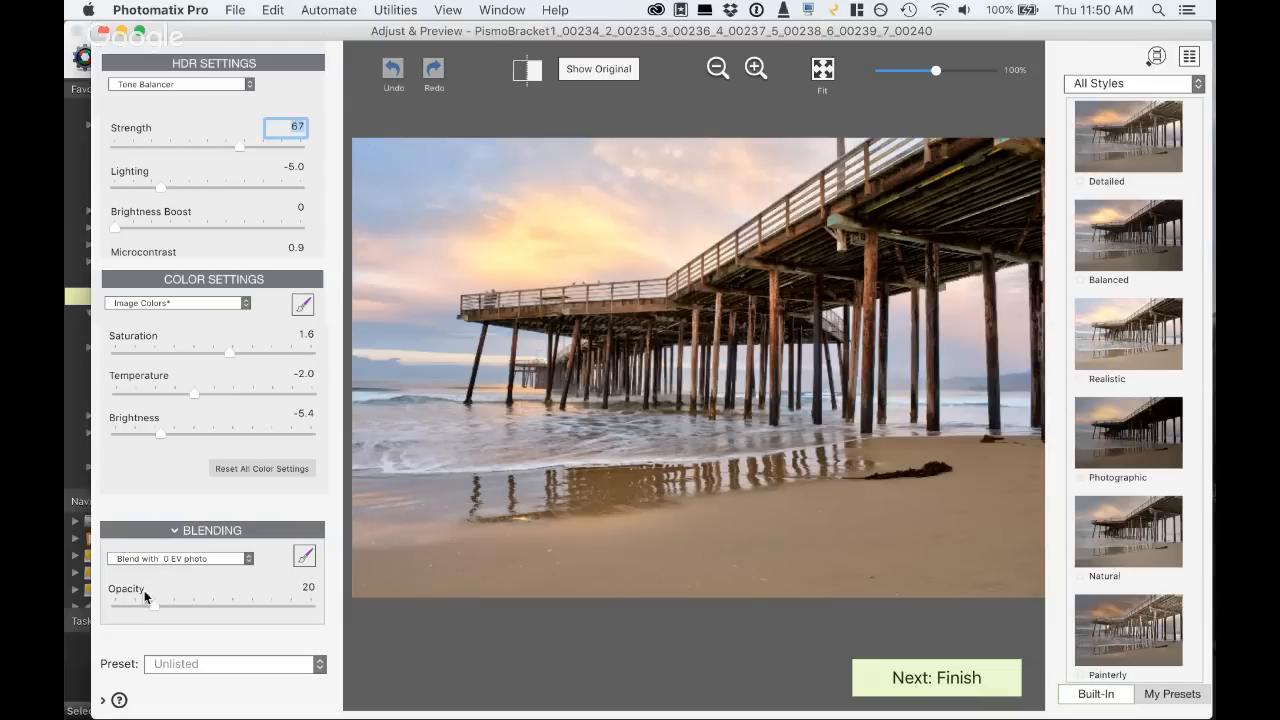
- Set the overall blending Opacity to 0, try brushing the 0 EV photo over the water at size 43 and Opacity 100, and clear the brushing
{"action": "left_click_drag", "start_coordinate": [153, 606], "coordinate": [99, 604]}
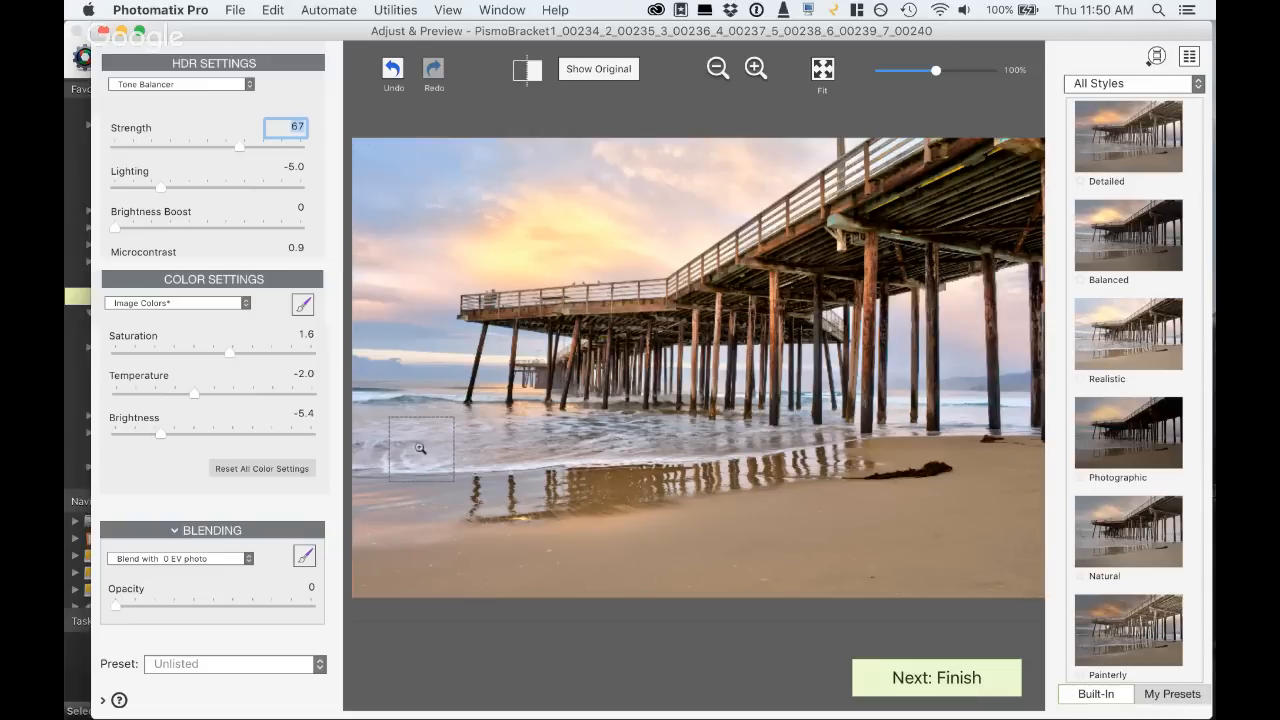
{"action": "left_click", "coordinate": [305, 555]}
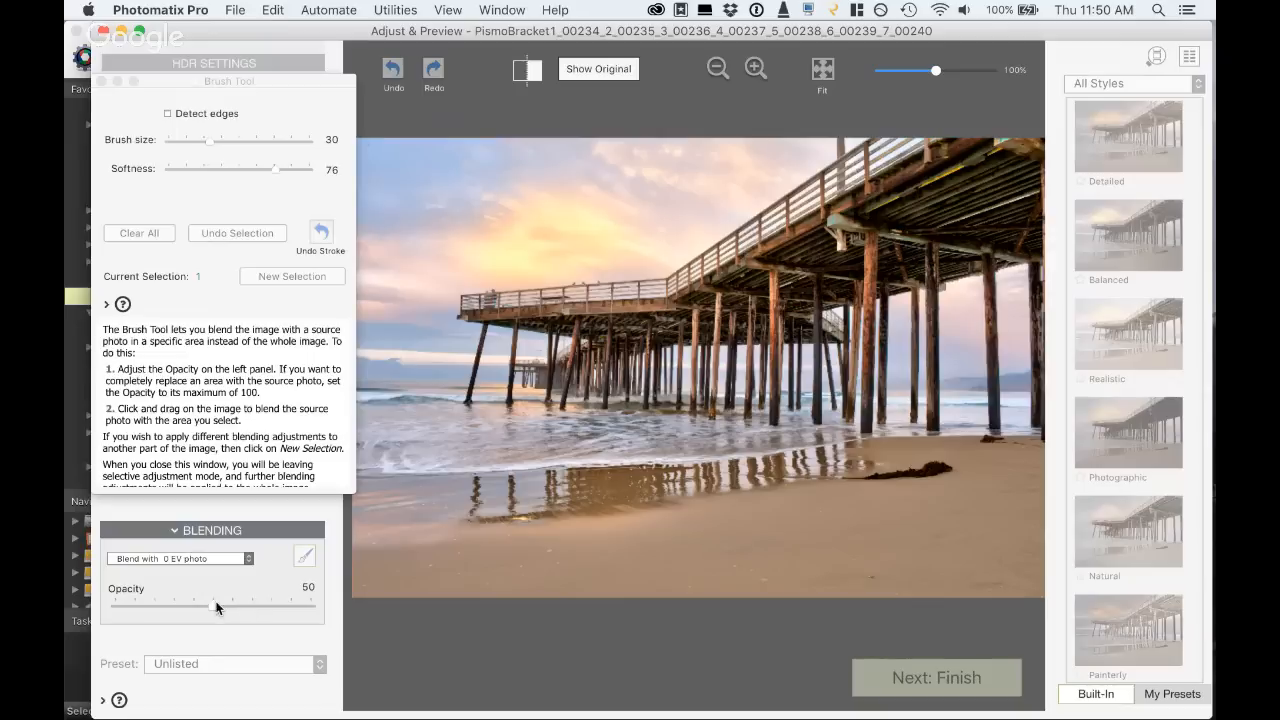
{"action": "left_click_drag", "start_coordinate": [210, 602], "coordinate": [363, 606]}
{"action": "left_click", "coordinate": [231, 142]}
{"action": "left_click_drag", "start_coordinate": [602, 434], "coordinate": [445, 435]}
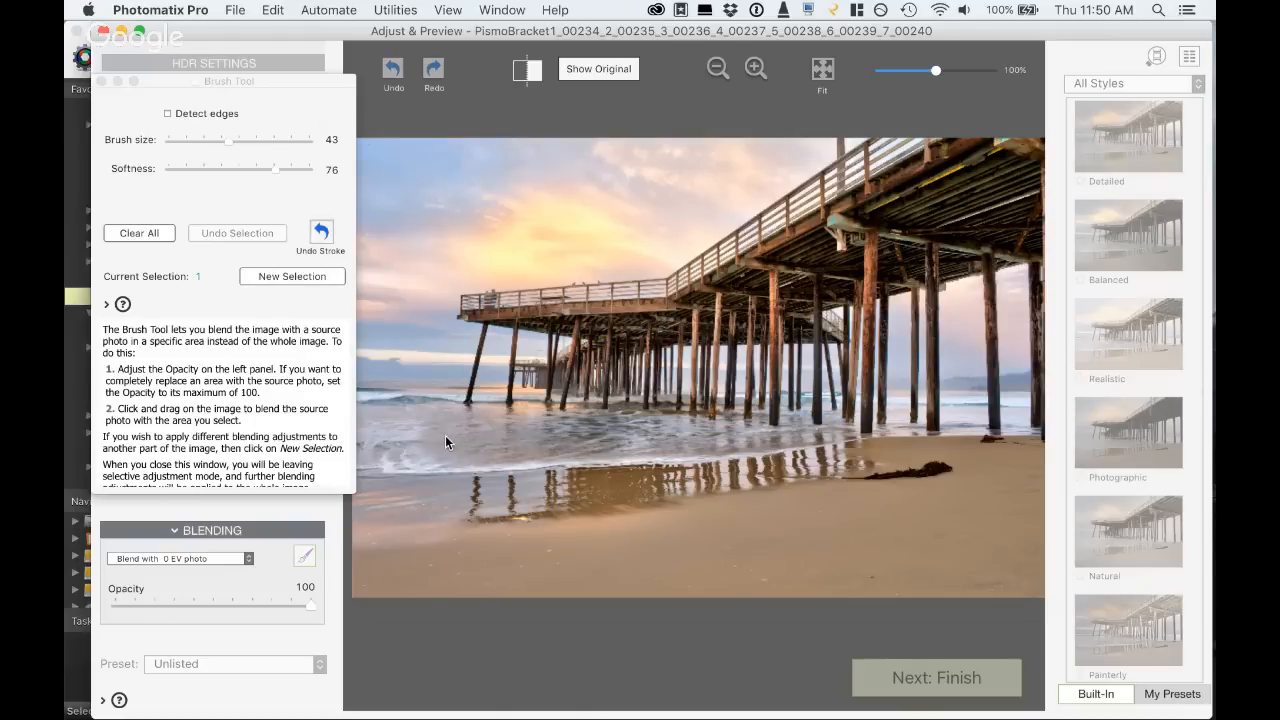
{"action": "left_click", "coordinate": [143, 230]}
- Brush the +2 EV photo over the water below the pier and set the blending Opacity to 100
{"action": "left_click", "coordinate": [160, 555]}
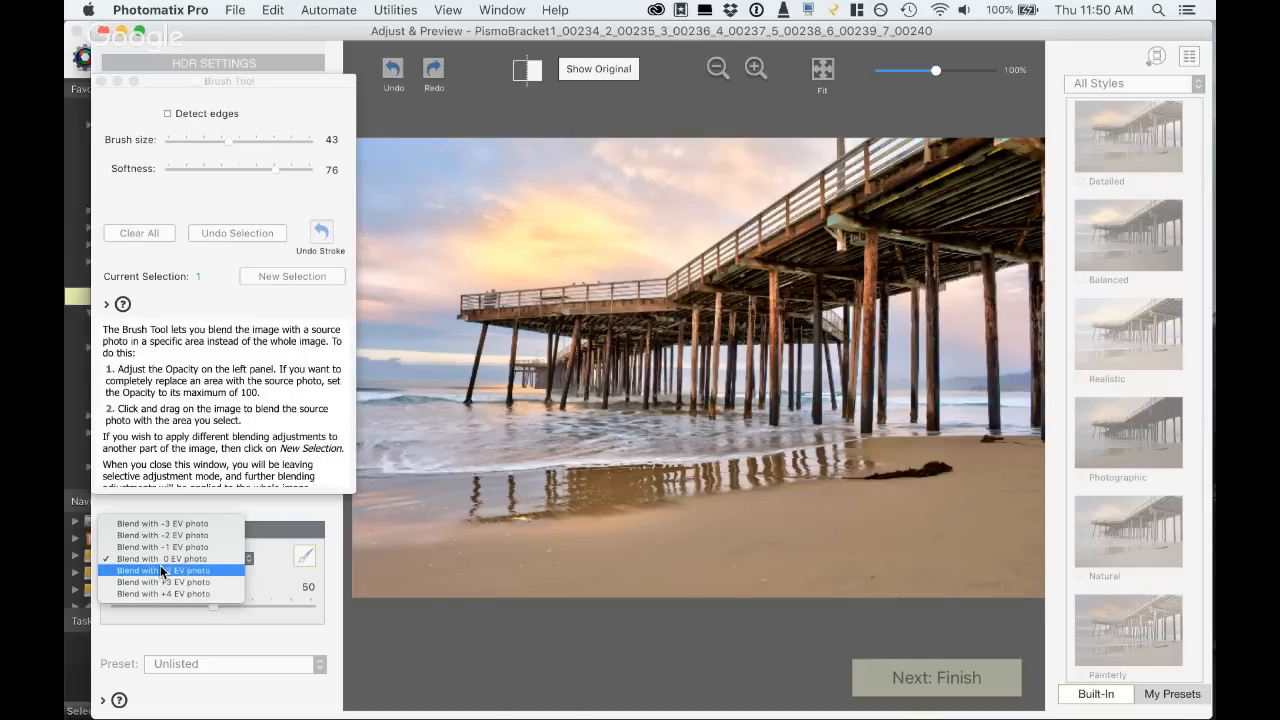
{"action": "left_click", "coordinate": [160, 568]}
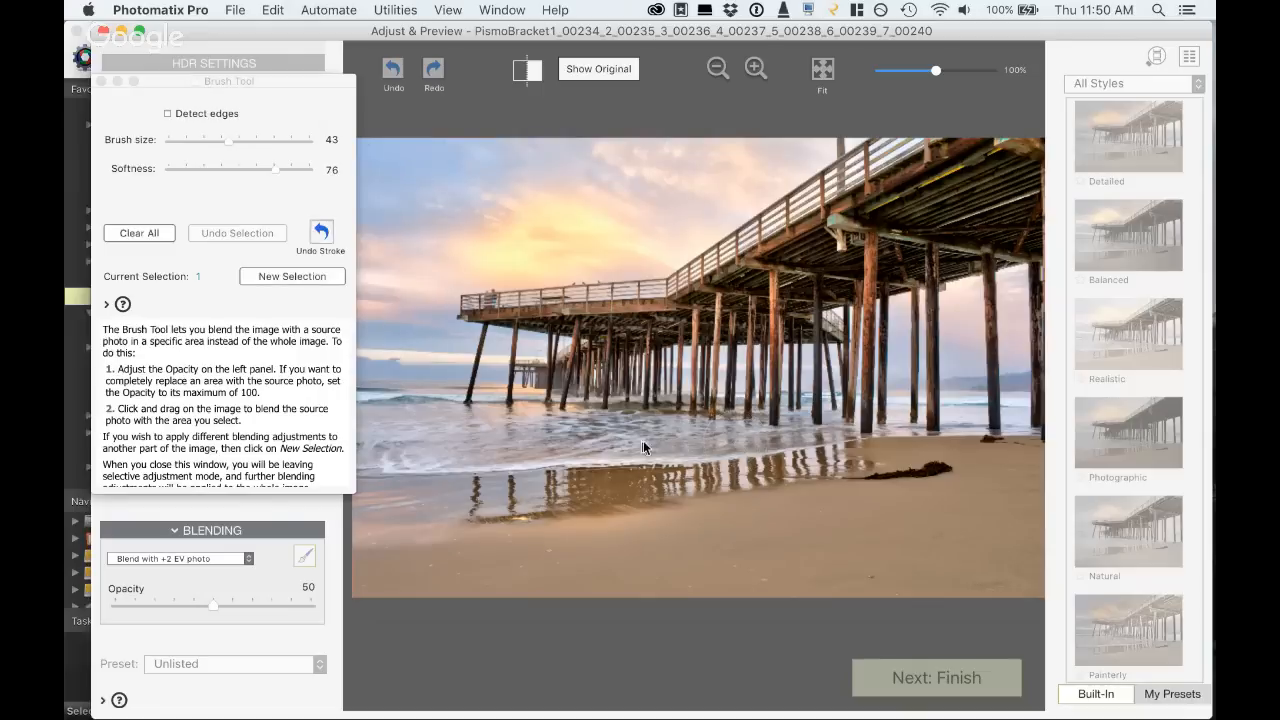
{"action": "mouse_move", "coordinate": [380, 431]}
{"action": "left_mouse_down"}
{"action": "mouse_move", "coordinate": [436, 457]}
{"action": "mouse_move", "coordinate": [660, 454]}
{"action": "mouse_move", "coordinate": [762, 434]}
{"action": "mouse_move", "coordinate": [397, 415]}
{"action": "left_mouse_up"}
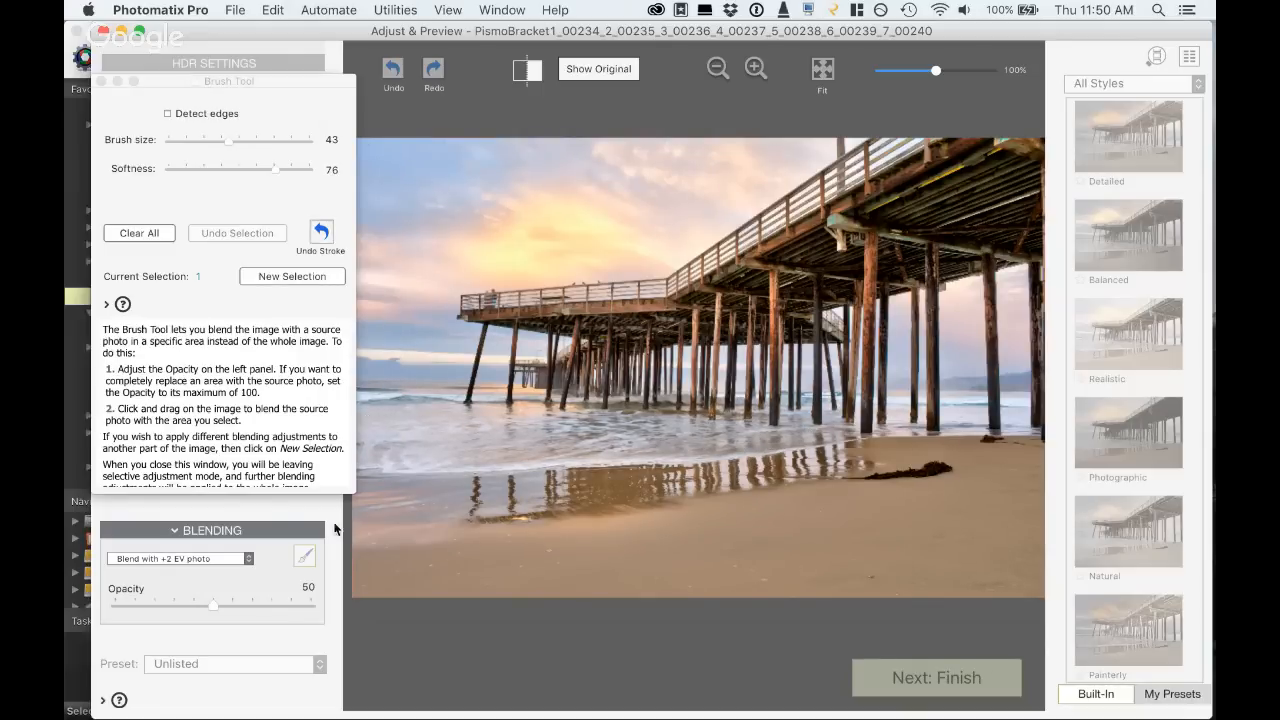
{"action": "left_click_drag", "start_coordinate": [213, 603], "coordinate": [371, 614]}
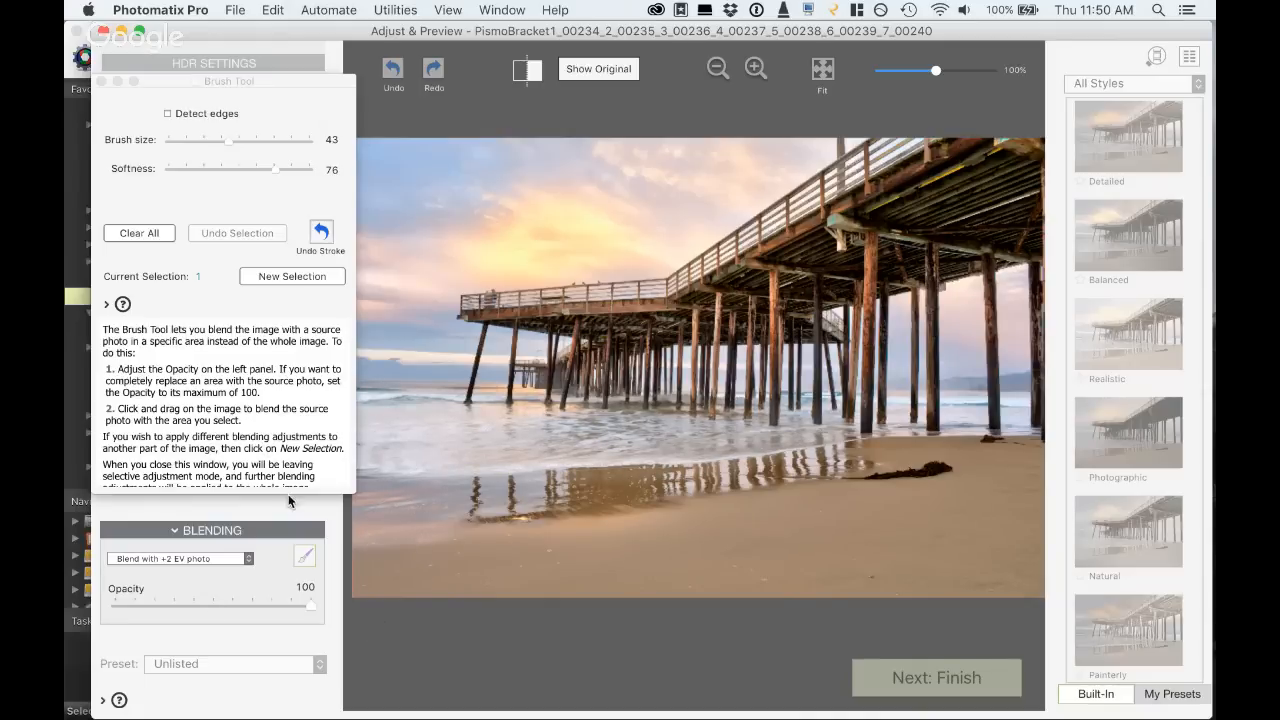
- Try the +4, -1 and 0 EV photos as blend sources for the brushed water, and return to the +2 EV photo
{"action": "left_click", "coordinate": [246, 558]}
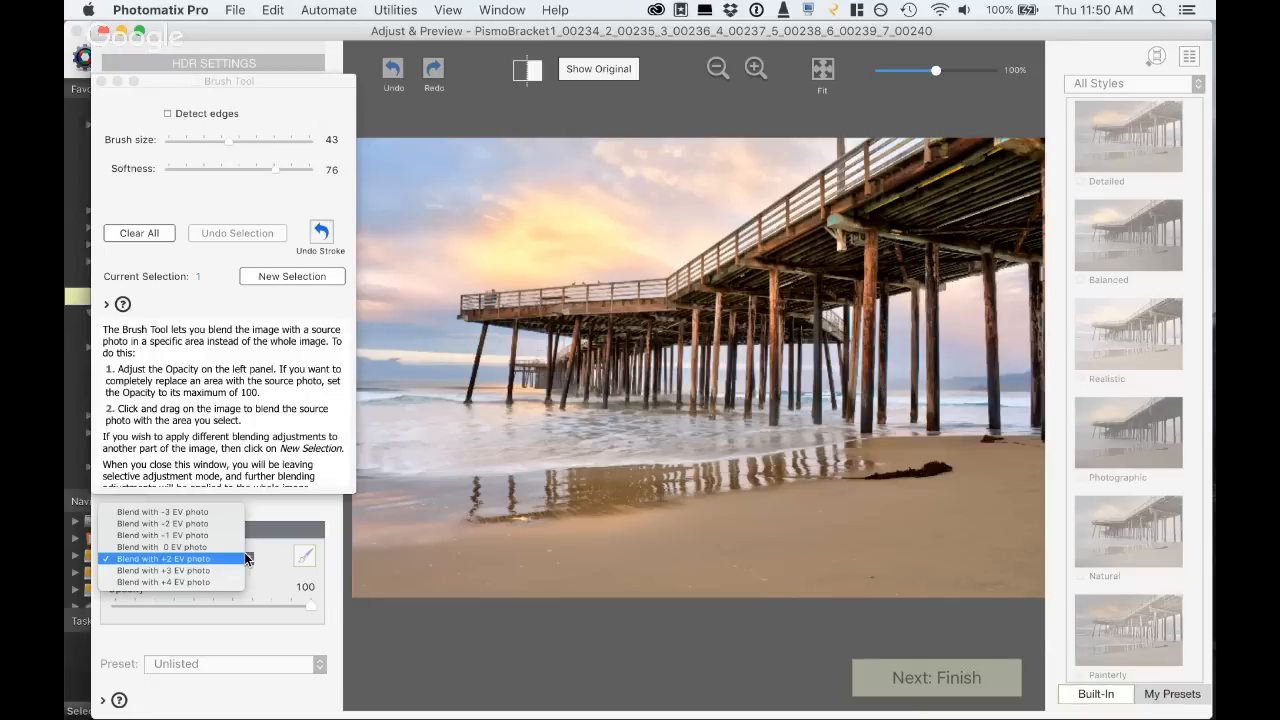
{"action": "left_click", "coordinate": [228, 582]}
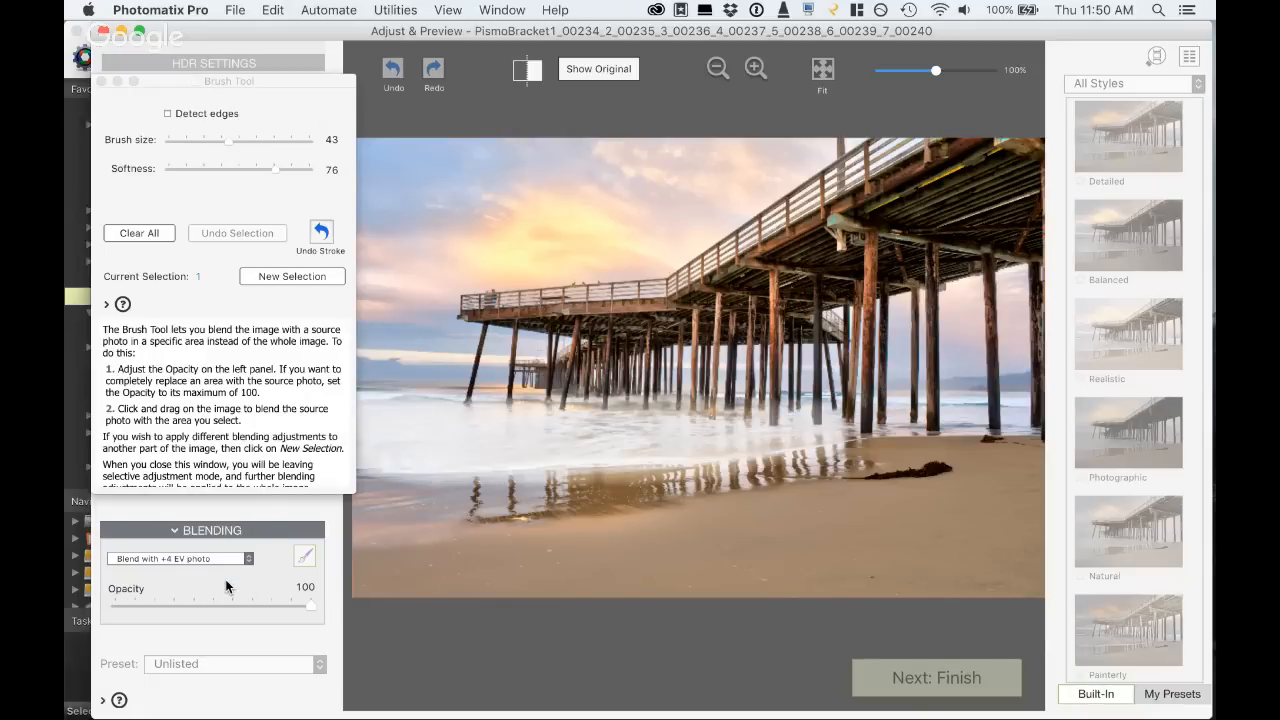
{"action": "left_click", "coordinate": [235, 559]}
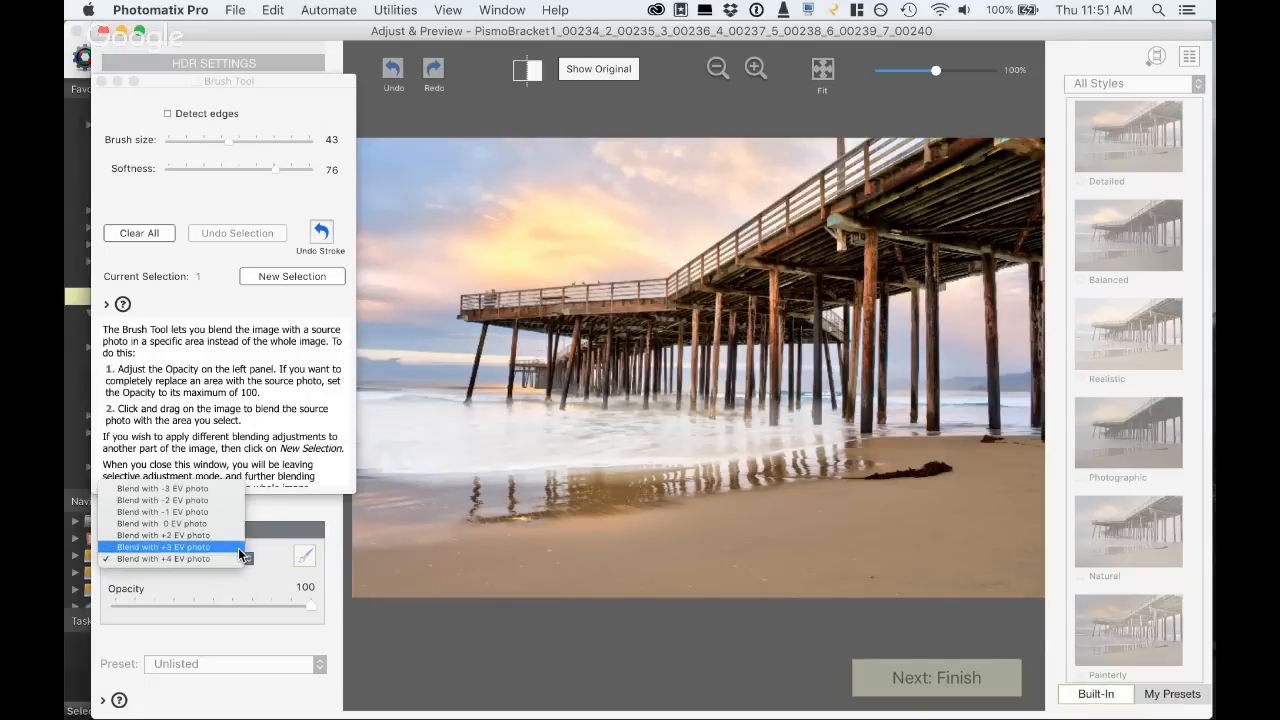
{"action": "left_click", "coordinate": [239, 511]}
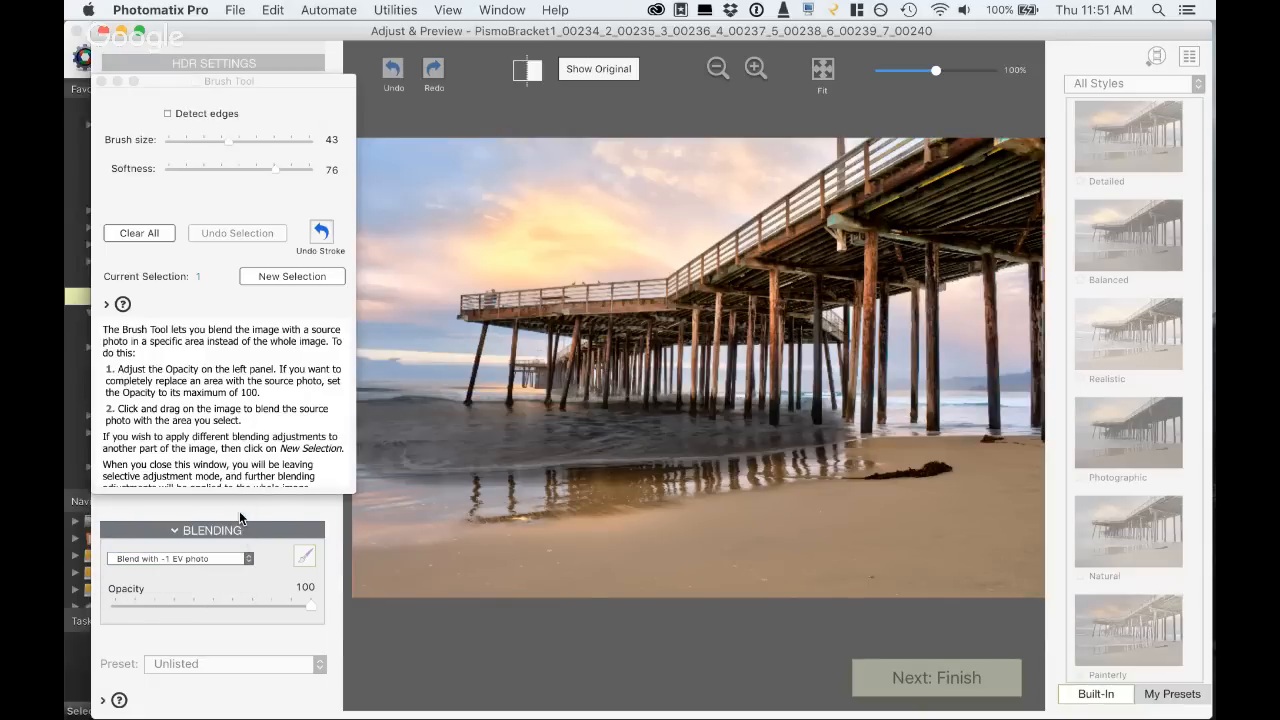
{"action": "left_click", "coordinate": [224, 558]}
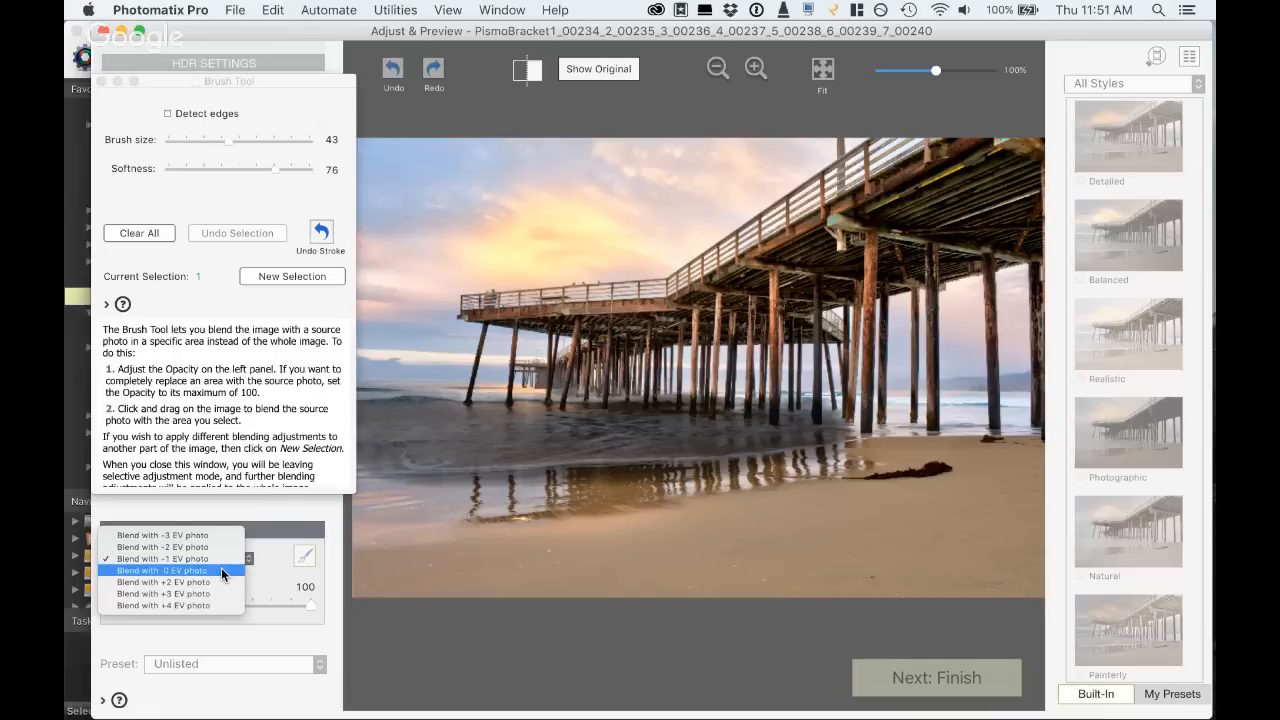
{"action": "left_click", "coordinate": [221, 569]}
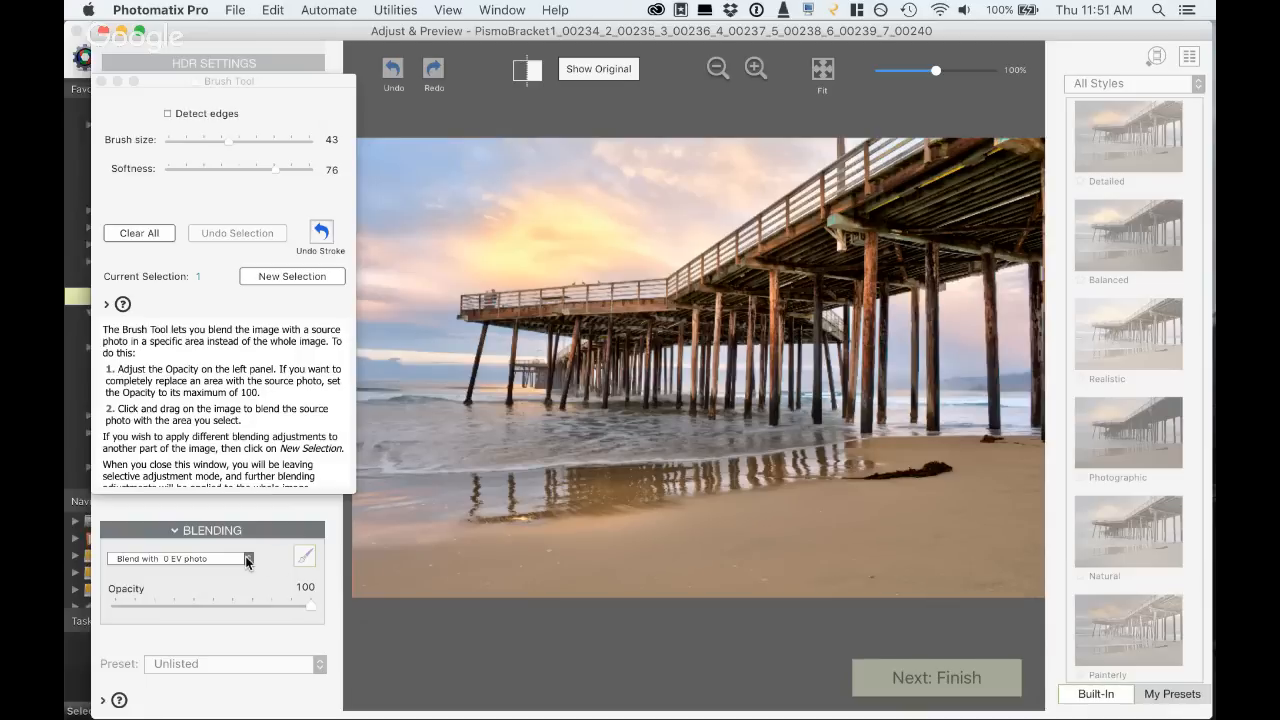
{"action": "left_click", "coordinate": [247, 562]}
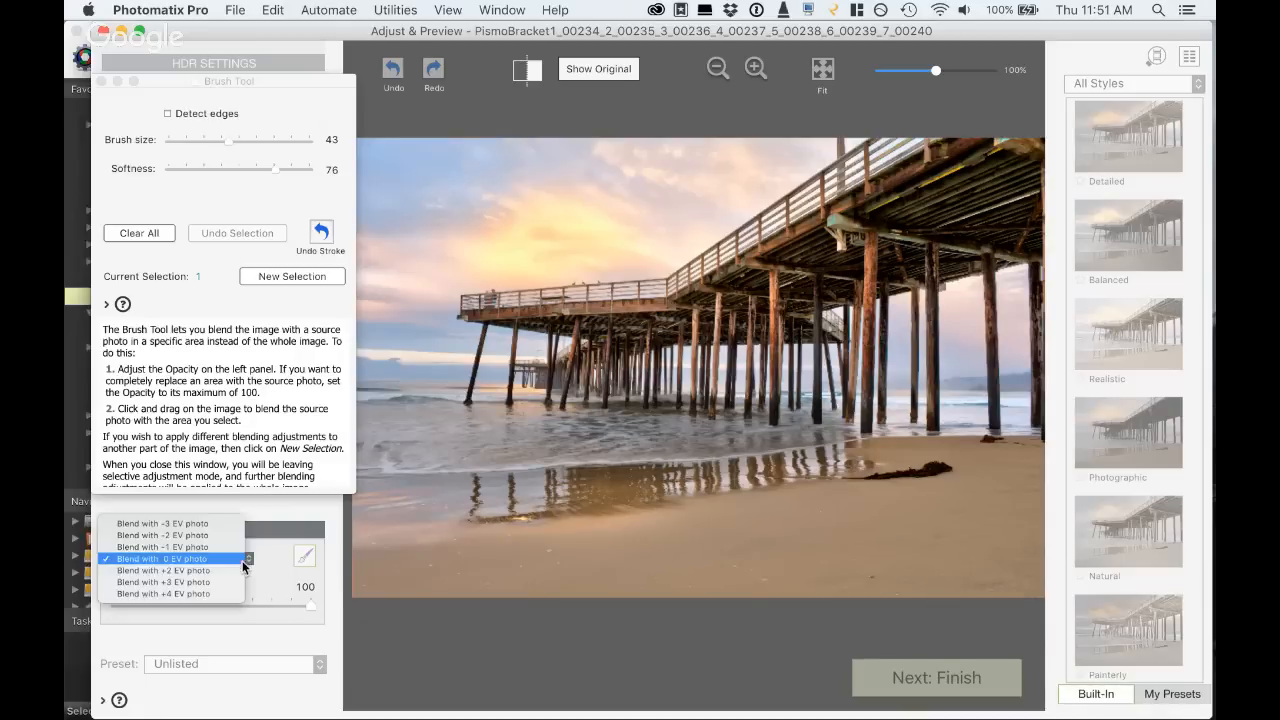
{"action": "left_click", "coordinate": [230, 548]}
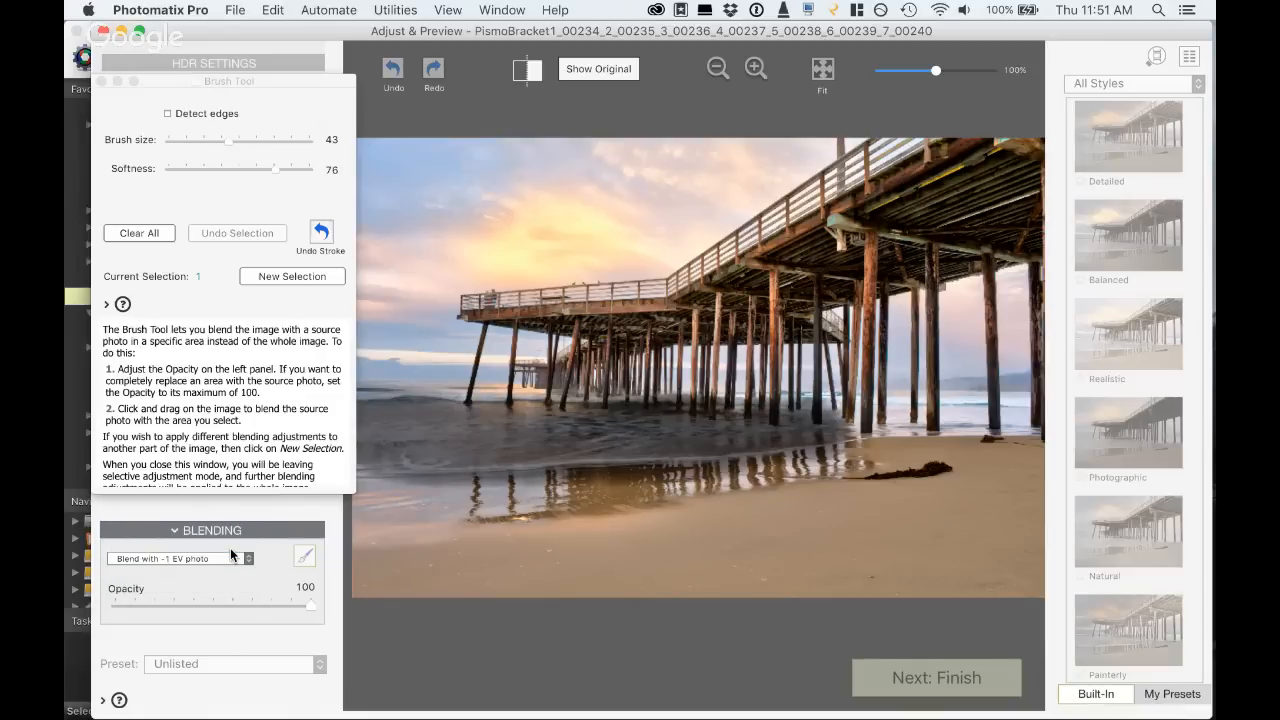
{"action": "left_click", "coordinate": [226, 553]}
{"action": "left_click", "coordinate": [224, 581]}
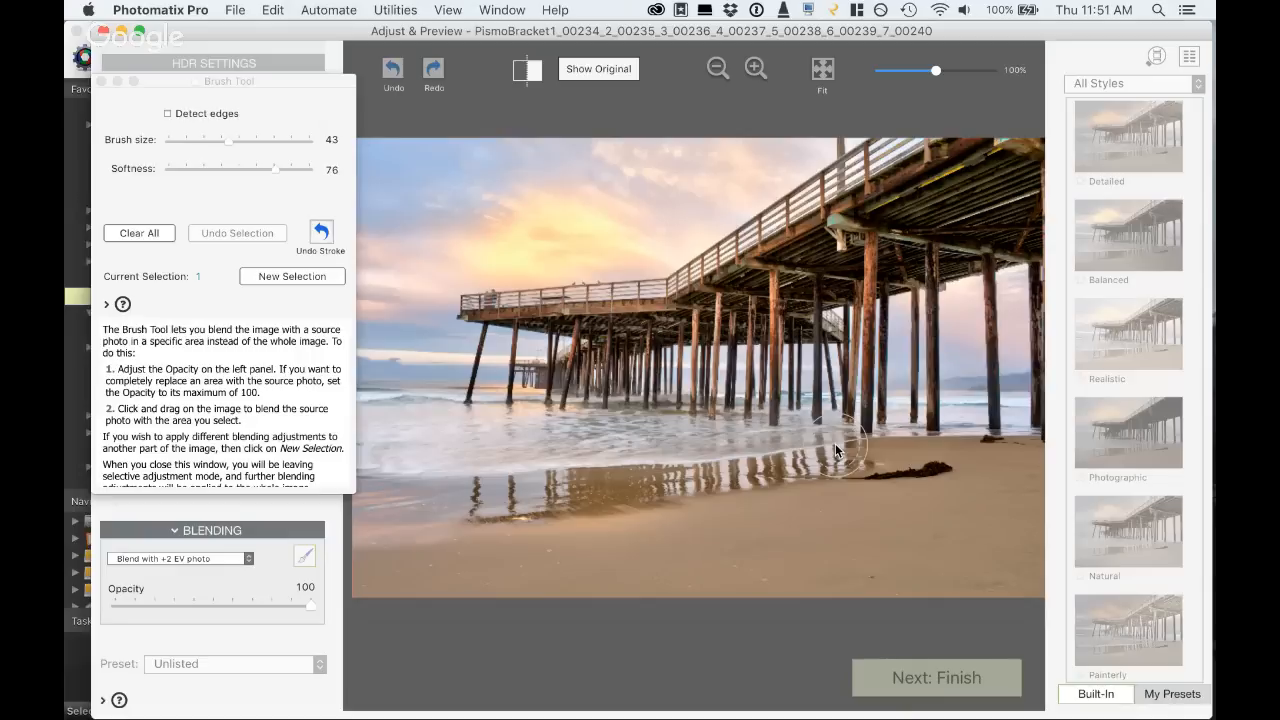
{"action": "left_click", "coordinate": [101, 81]}
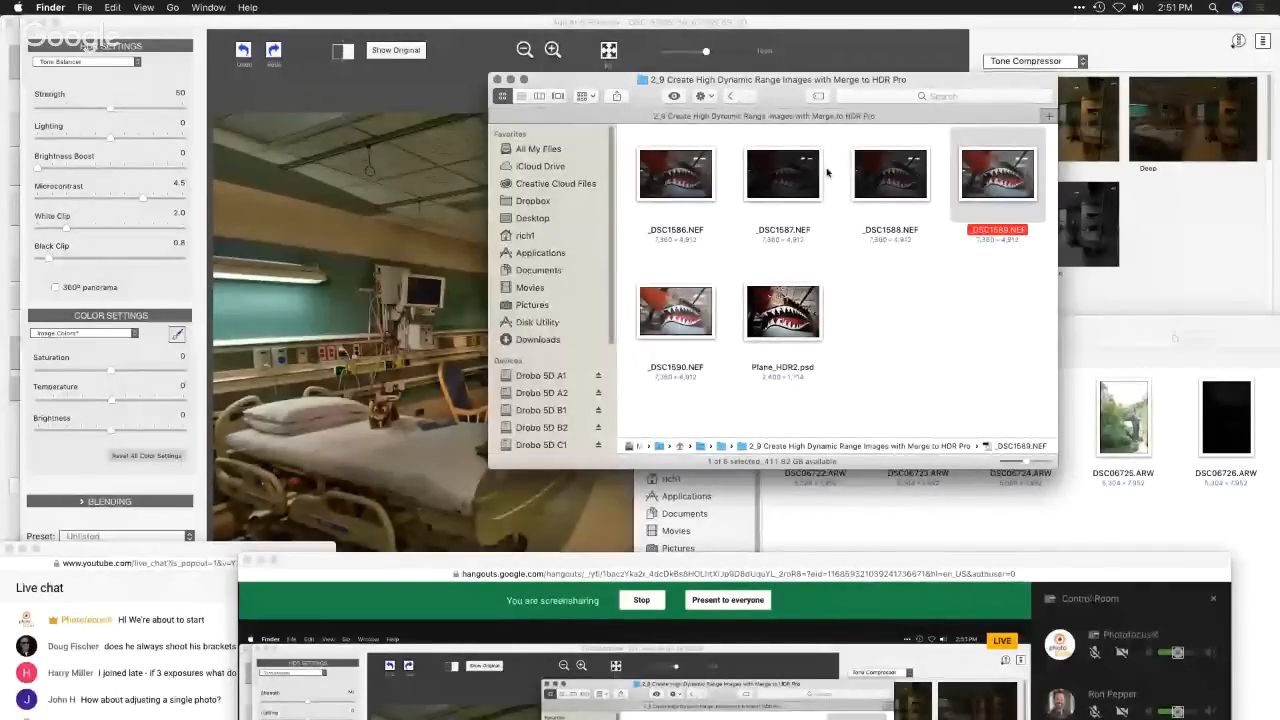
- Load the single photo _DSC1589.NEF from Finder into Photomatix Pro and enable Exposure Fusion
{"action": "left_click", "coordinate": [676, 183]}
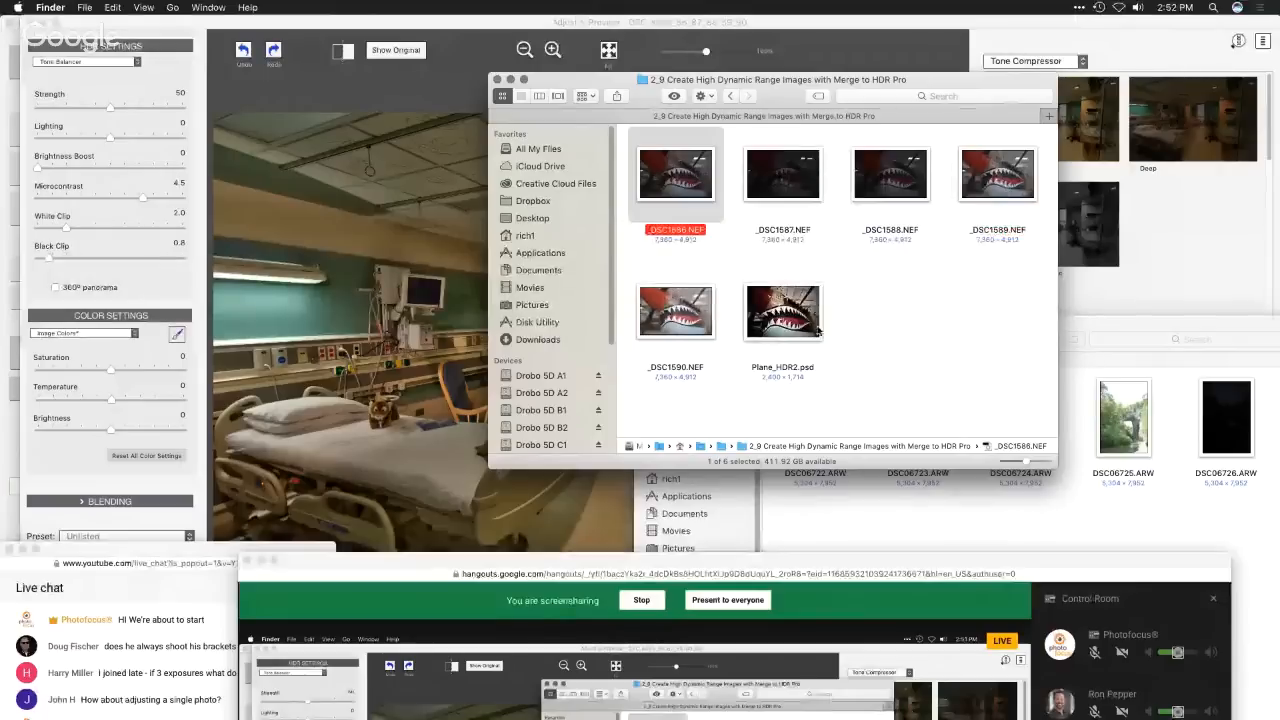
{"action": "left_click", "coordinate": [983, 190]}
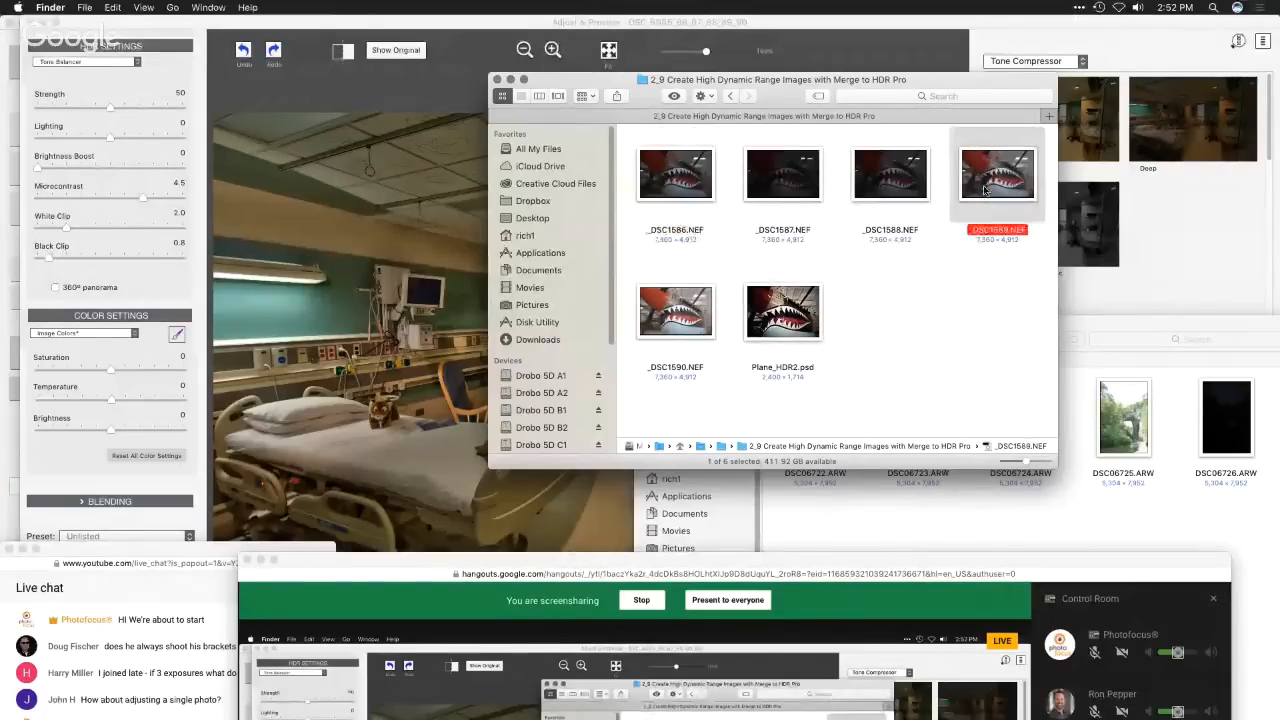
{"action": "left_click_drag", "start_coordinate": [1015, 180], "coordinate": [1043, 690]}
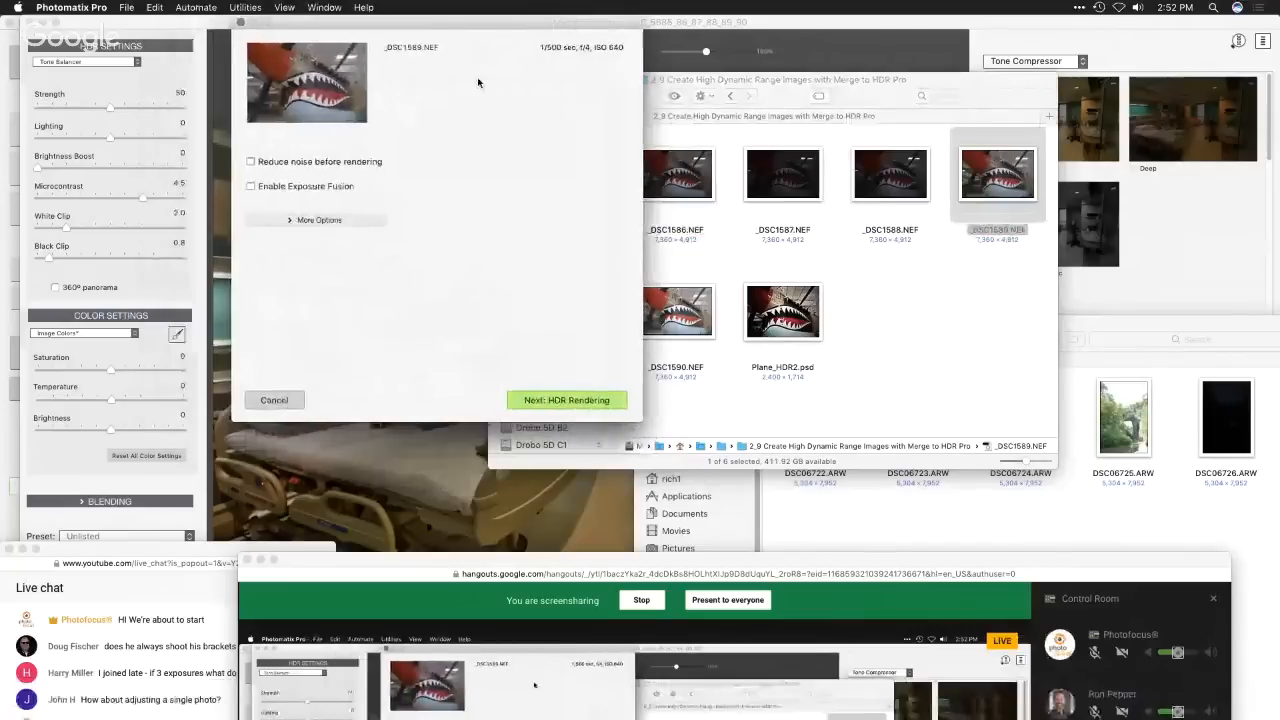
{"action": "left_click", "coordinate": [310, 191]}
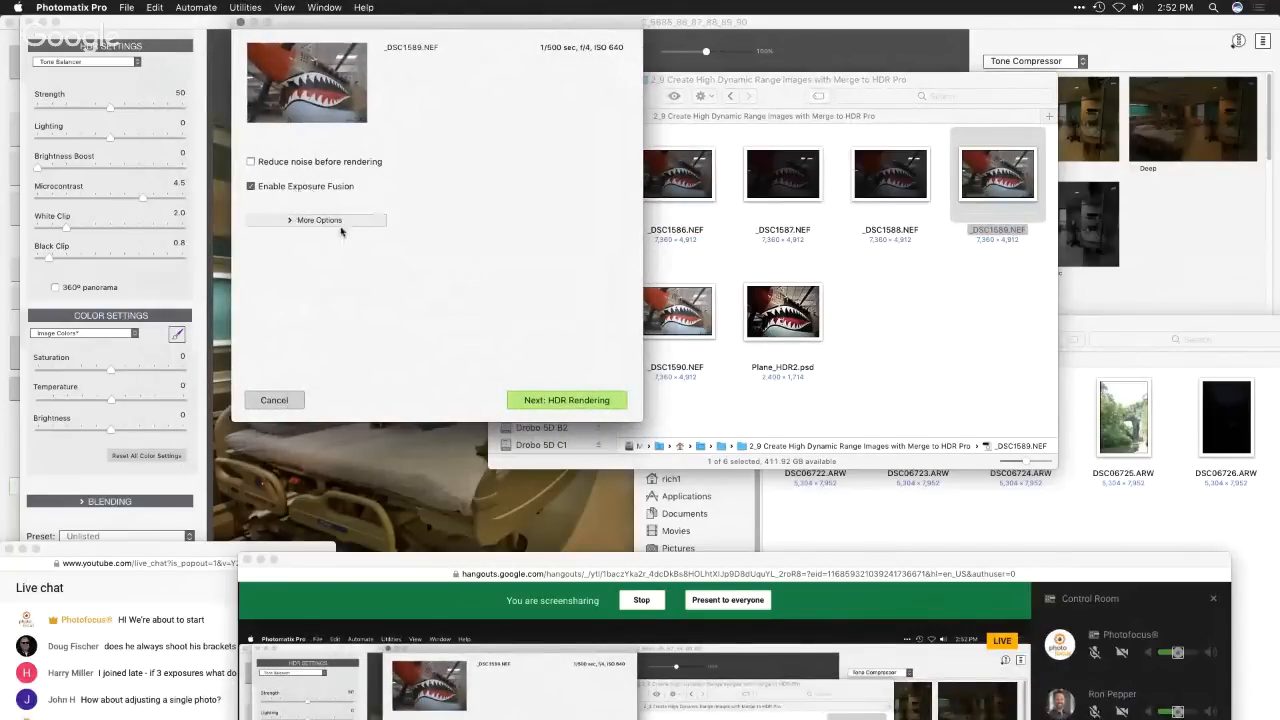
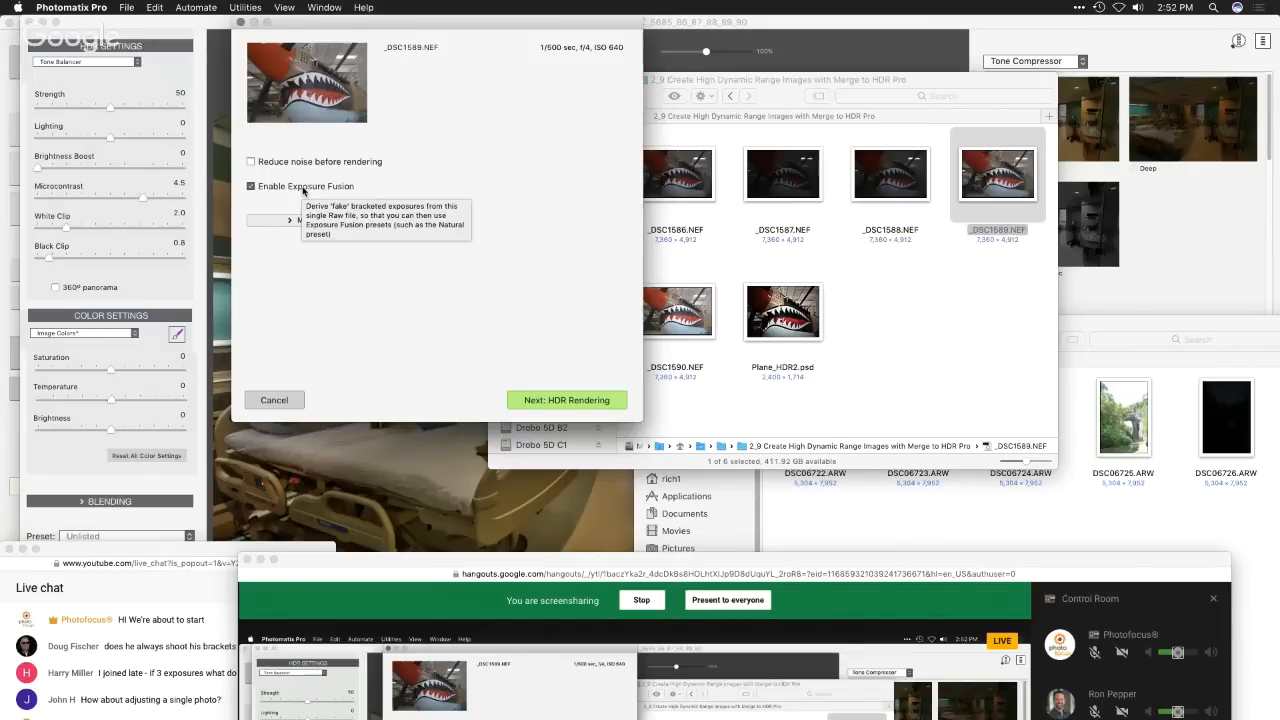
- Reveal the additional loading options, proceed to HDR rendering with White Balance As Shot, and switch the rendering method to Tone Balancer
{"action": "left_click", "coordinate": [289, 220]}
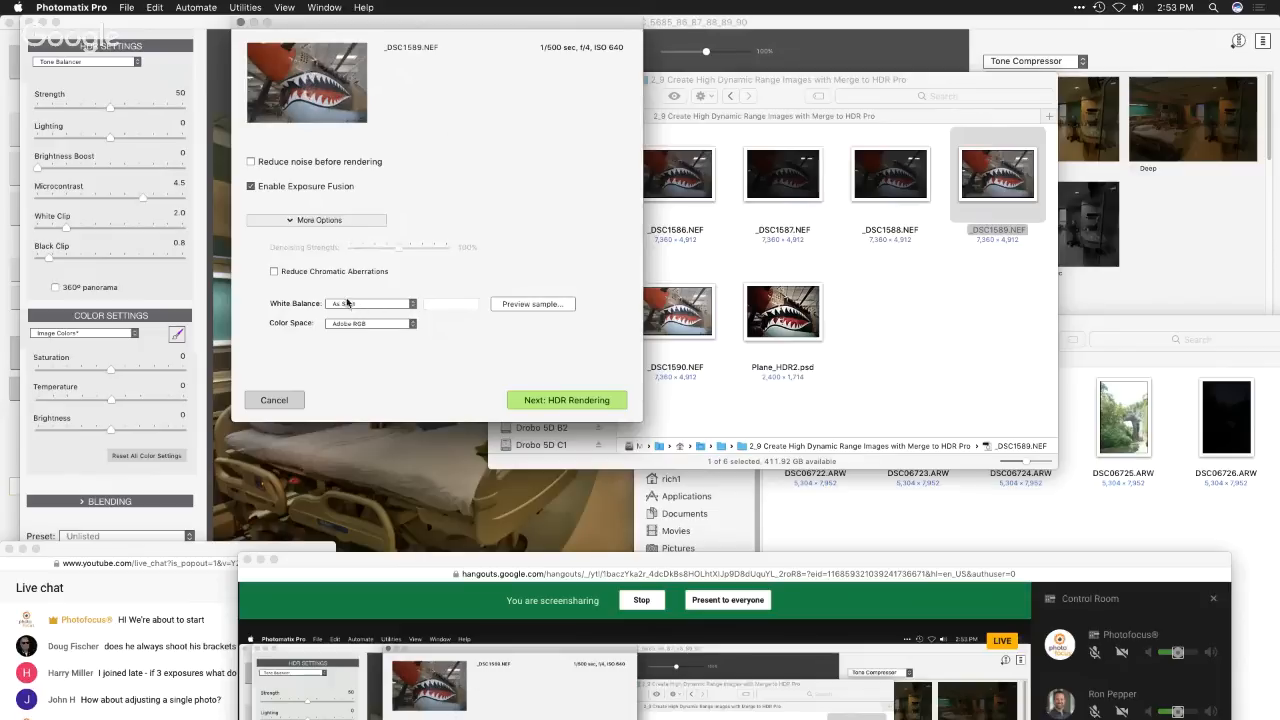
{"action": "left_click", "coordinate": [564, 406]}
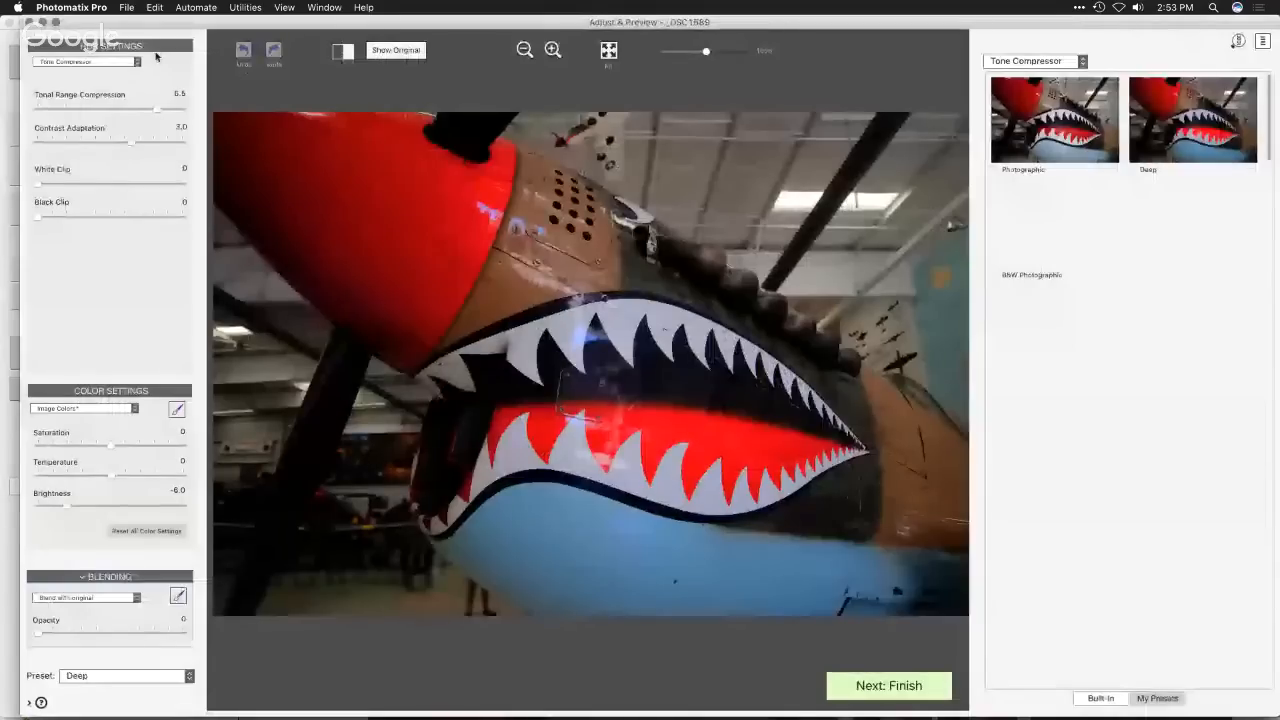
{"action": "left_click", "coordinate": [130, 61]}
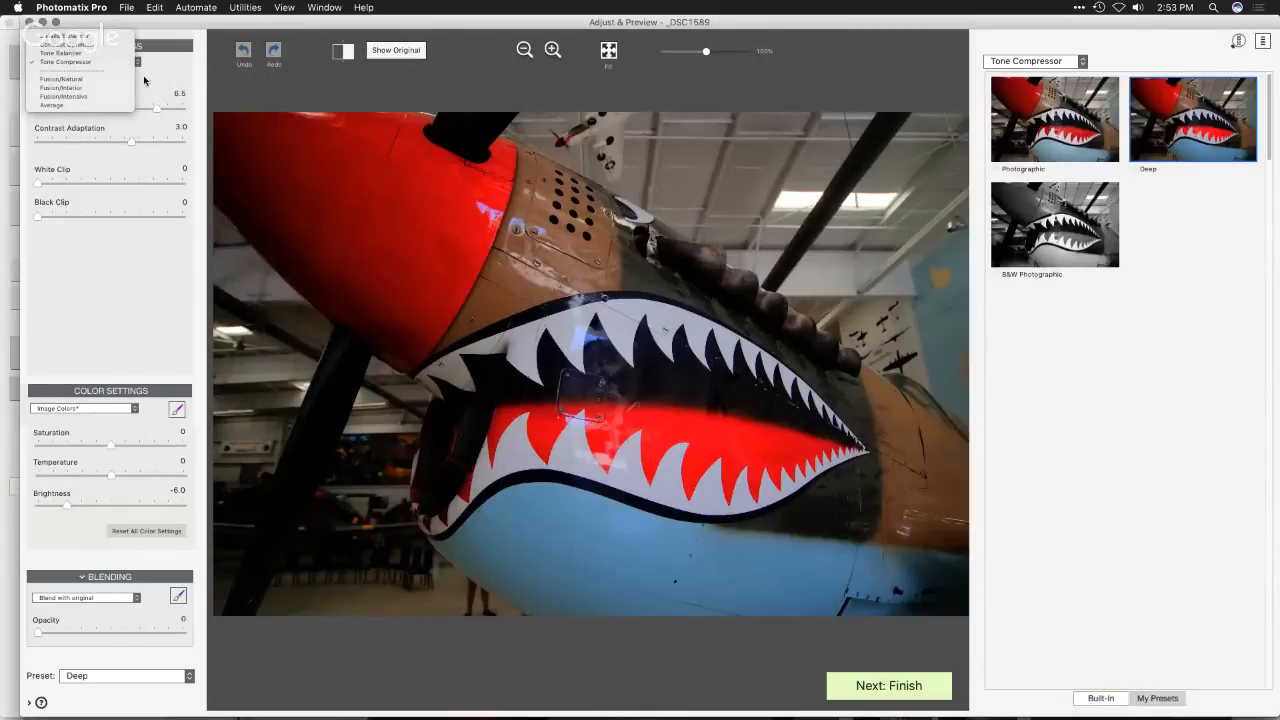
{"action": "left_click", "coordinate": [97, 54]}
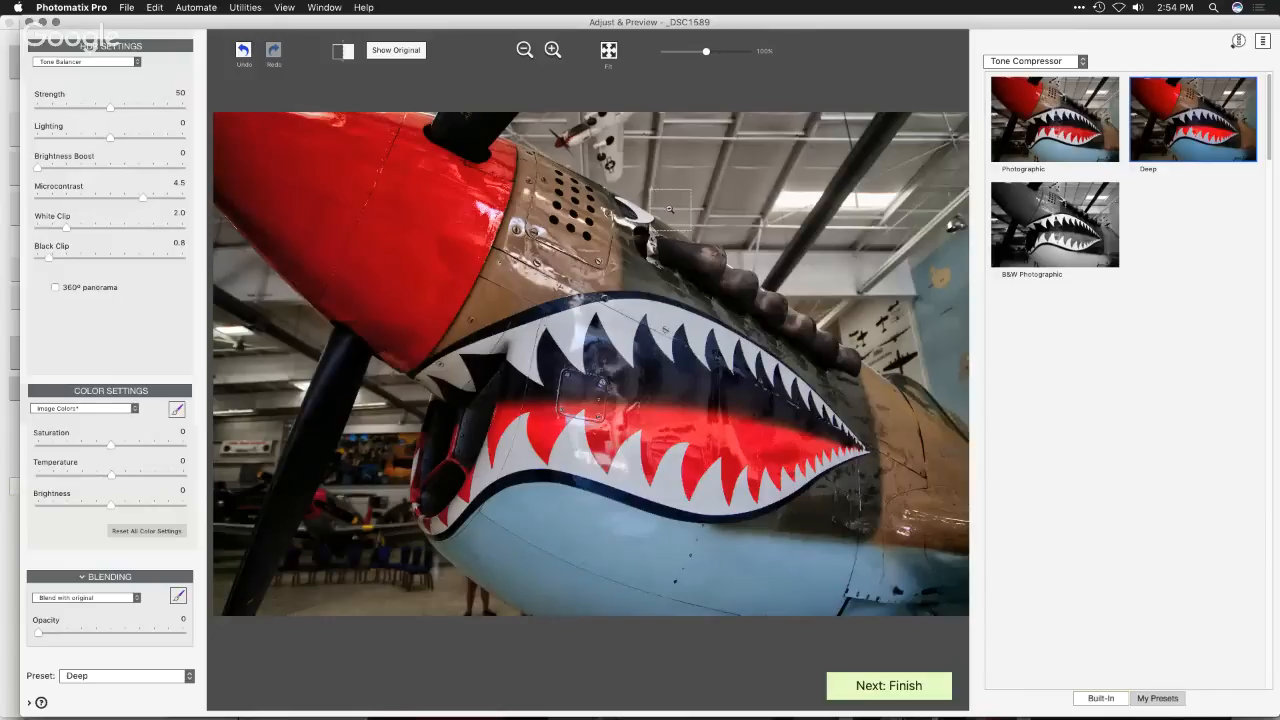
- Switch to Finder to preview the unprocessed _DSC1589.NEF for comparison, and return to Photomatix Pro
{"action": "key", "text": "super+Tab"}
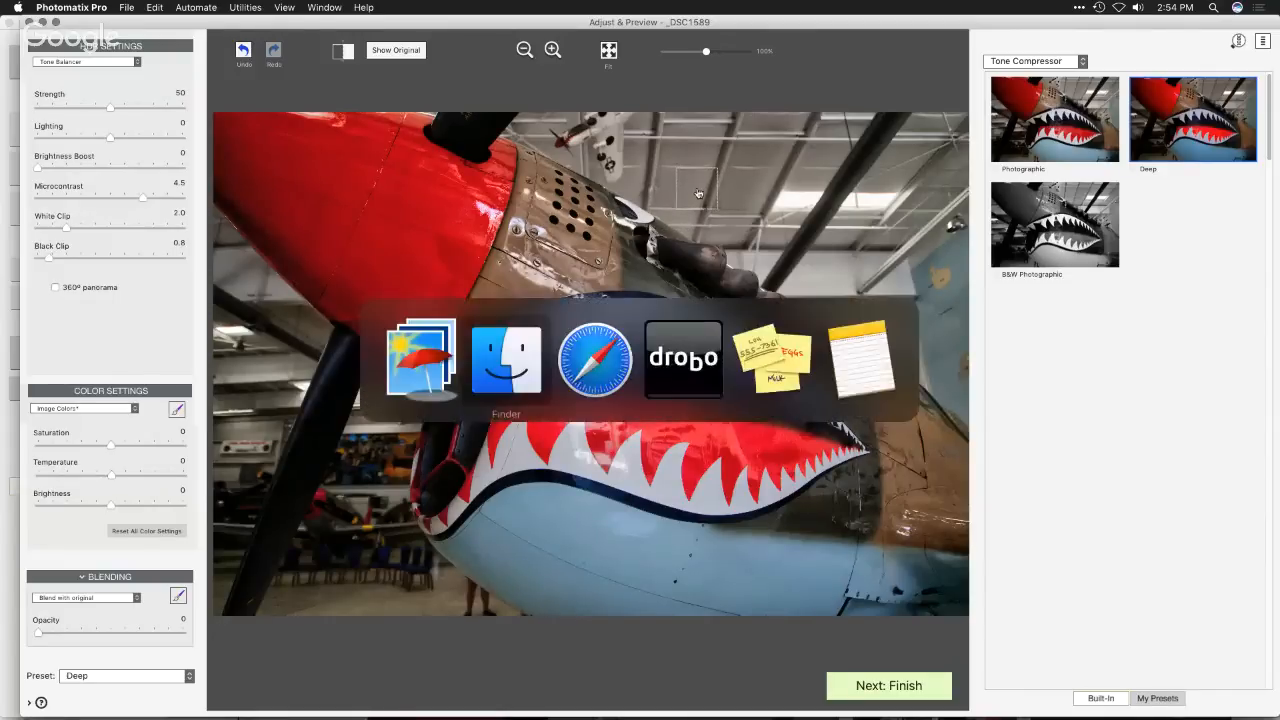
{"action": "key", "text": "space"}
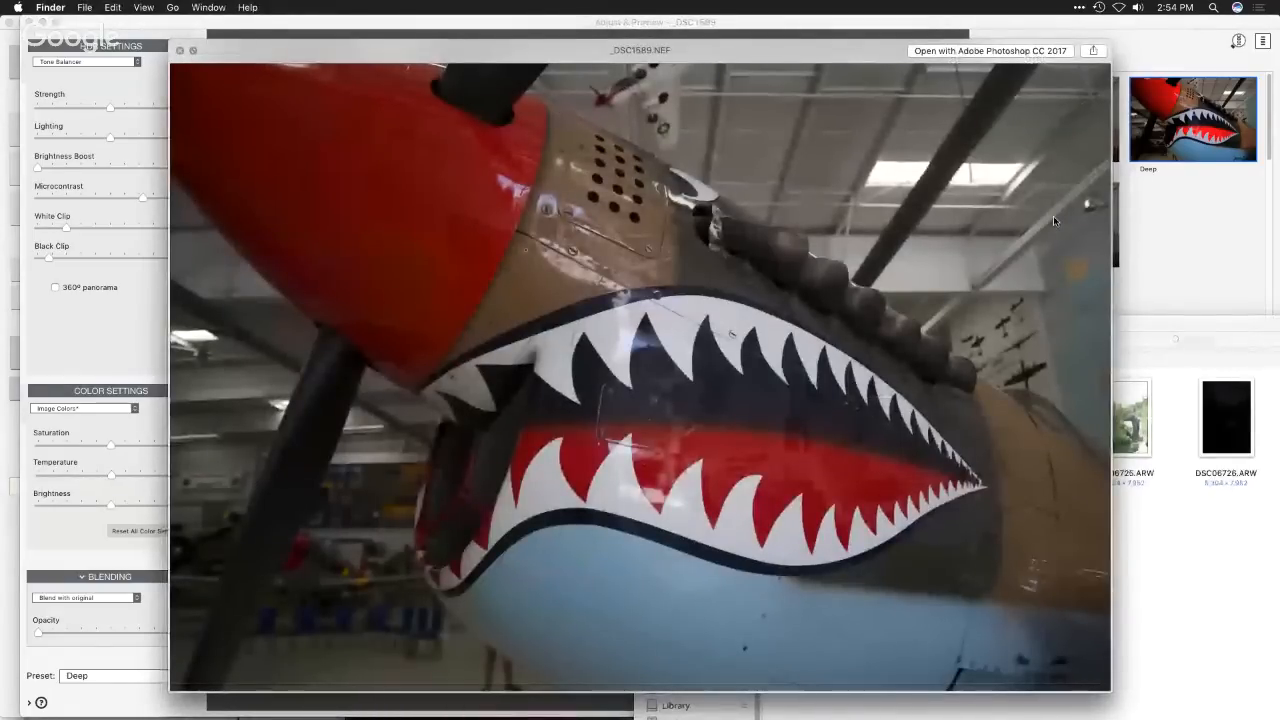
{"action": "key", "text": "space"}
{"action": "left_click", "coordinate": [463, 39]}
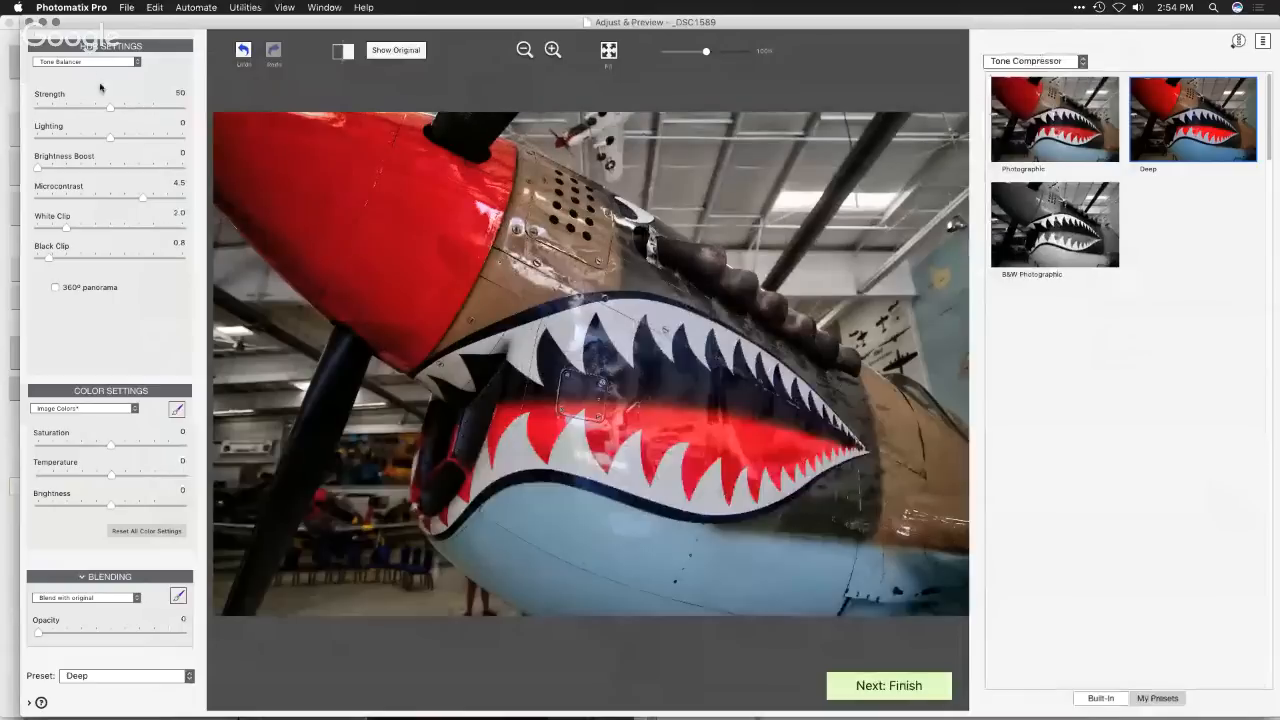
- Set the Tone Balancer's Black Clip to 2.0, White Clip to 4.3 and Lighting to -1.2
{"action": "left_click", "coordinate": [59, 260]}
{"action": "left_click_drag", "start_coordinate": [59, 260], "coordinate": [99, 233]}
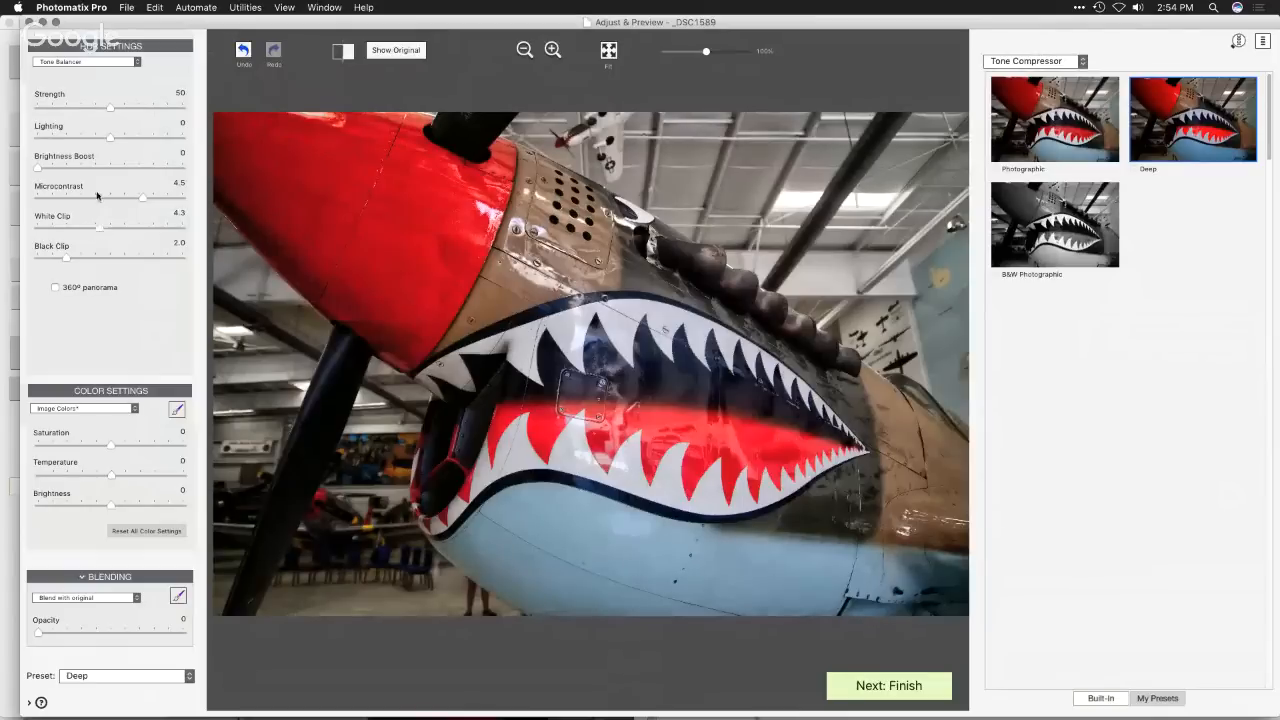
{"action": "left_click_drag", "start_coordinate": [109, 137], "coordinate": [104, 140]}
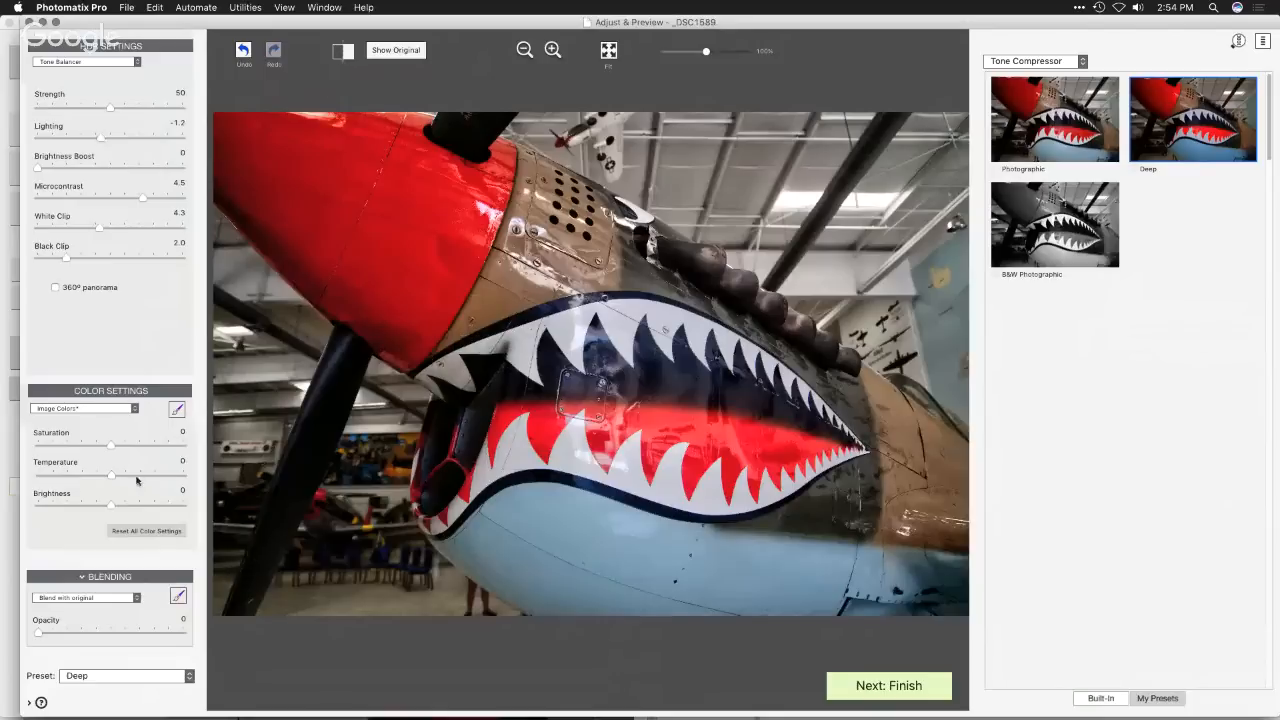
- Adjust the reds to Hue 2.6 and Brightness -1.4, and the oranges to Saturation -2.3 and Brightness -4.0
{"action": "left_click", "coordinate": [86, 412]}
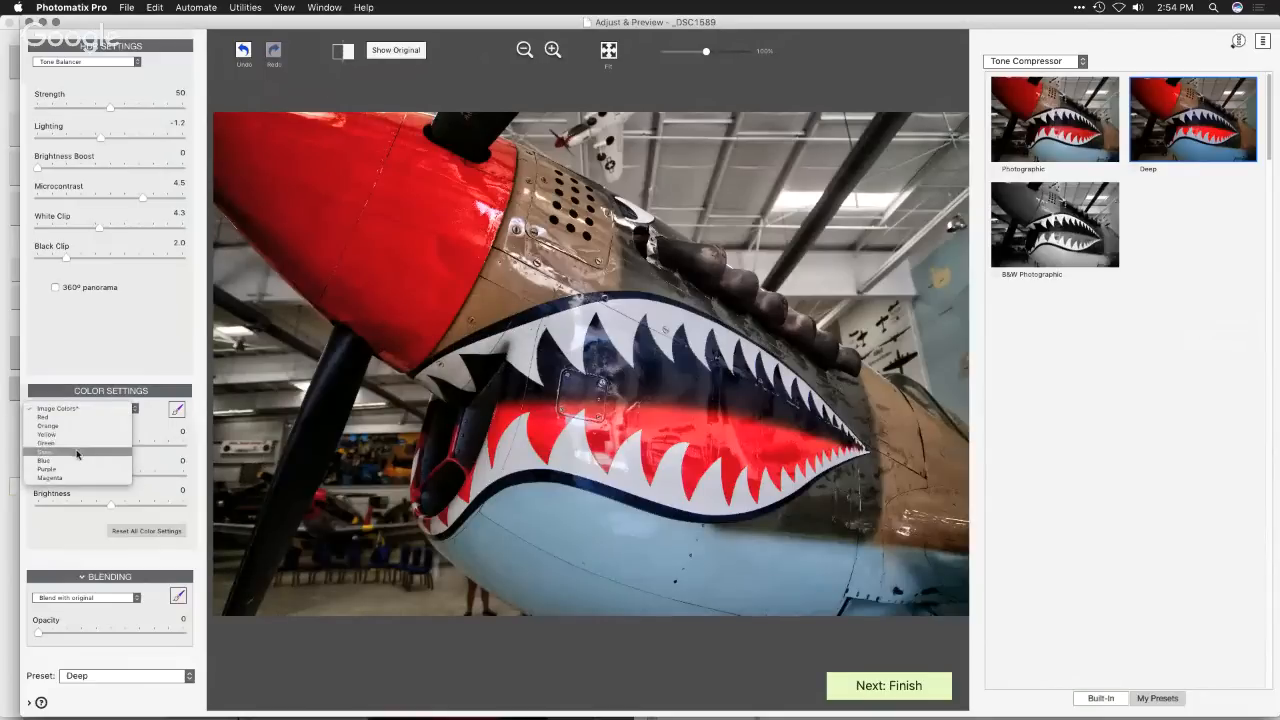
{"action": "left_click", "coordinate": [77, 417]}
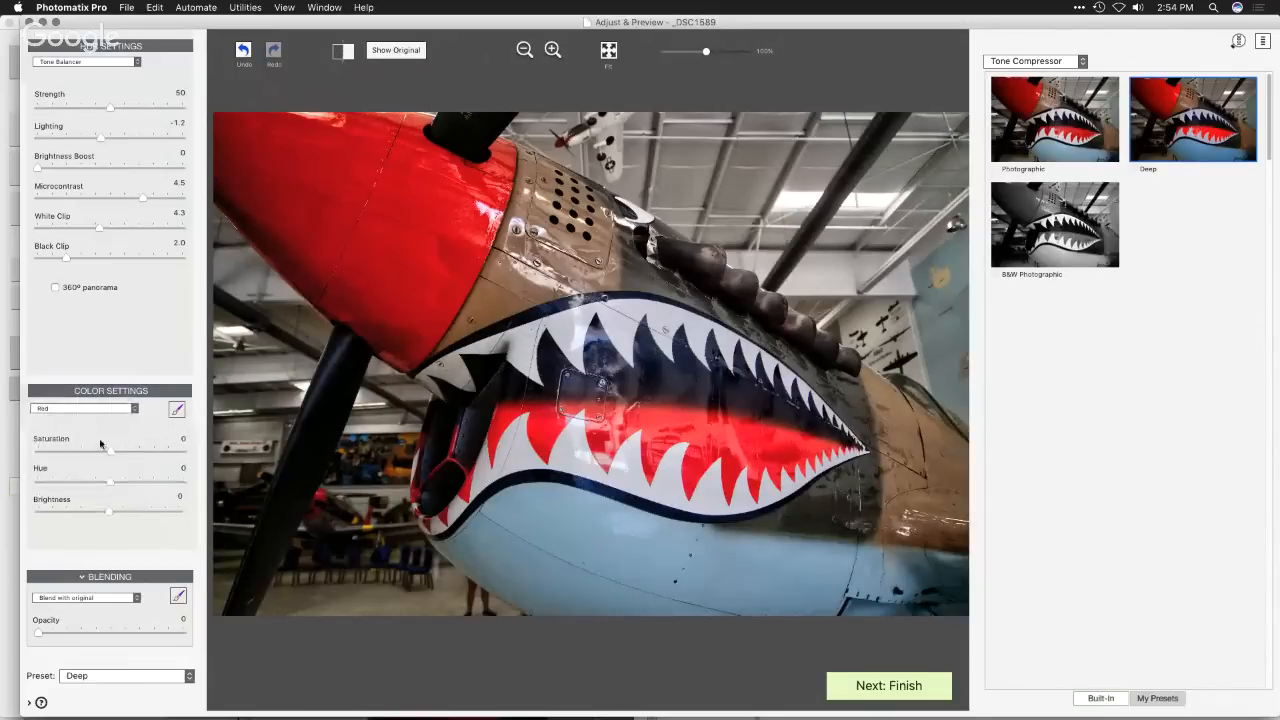
{"action": "left_click_drag", "start_coordinate": [109, 485], "coordinate": [99, 515]}
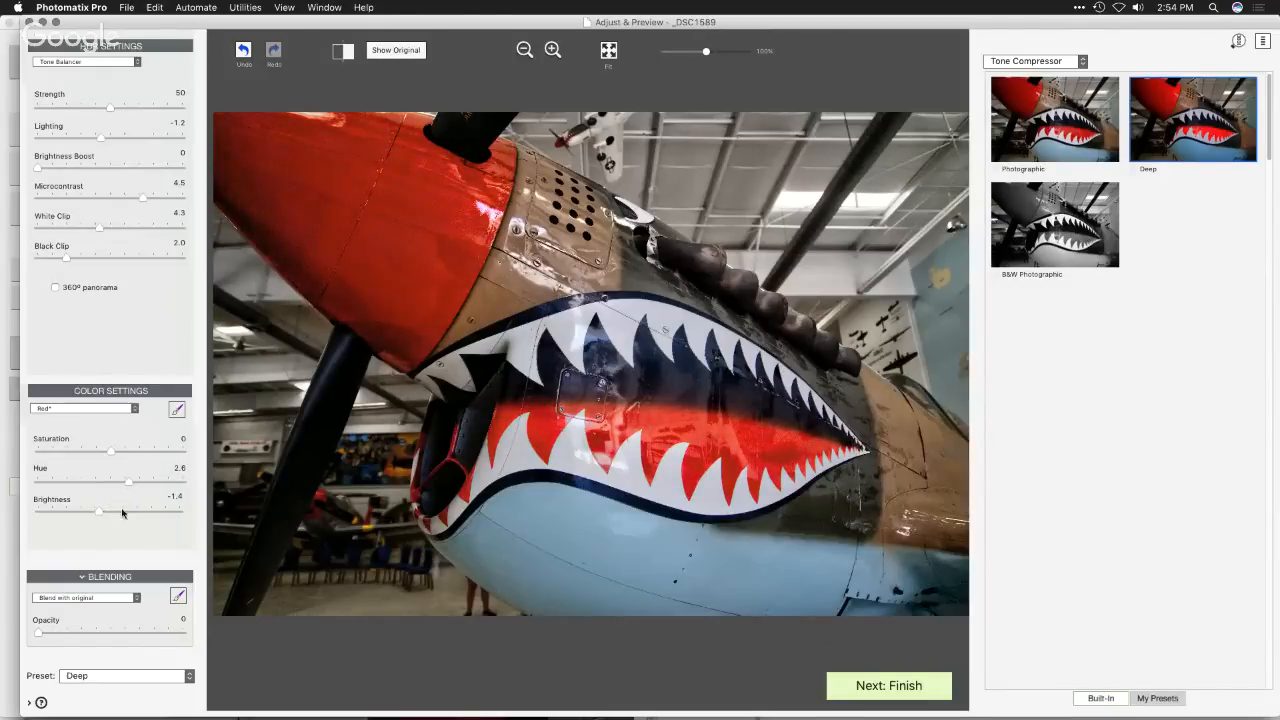
{"action": "left_click", "coordinate": [103, 409]}
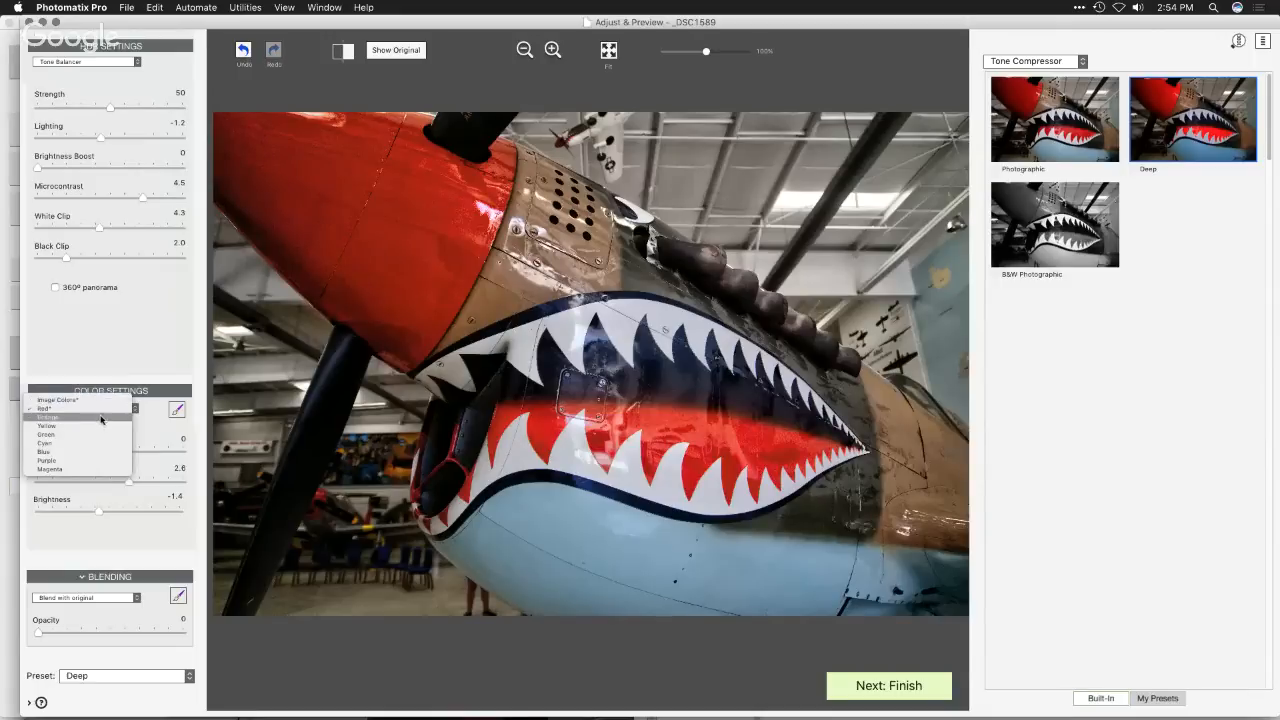
{"action": "left_click", "coordinate": [100, 417]}
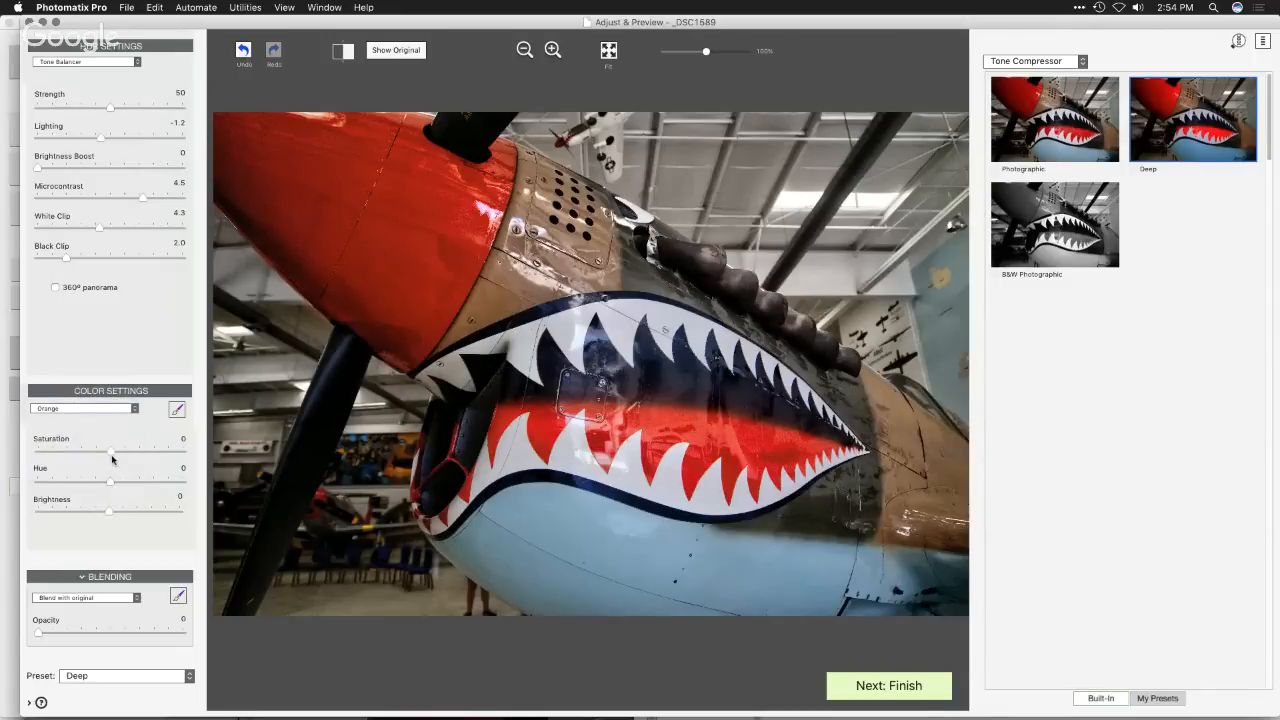
{"action": "mouse_move", "coordinate": [110, 453]}
{"action": "left_mouse_down"}
{"action": "mouse_move", "coordinate": [37, 452]}
{"action": "mouse_move", "coordinate": [160, 452]}
{"action": "mouse_move", "coordinate": [94, 453]}
{"action": "left_mouse_up"}
{"action": "left_click_drag", "start_coordinate": [109, 515], "coordinate": [85, 509]}
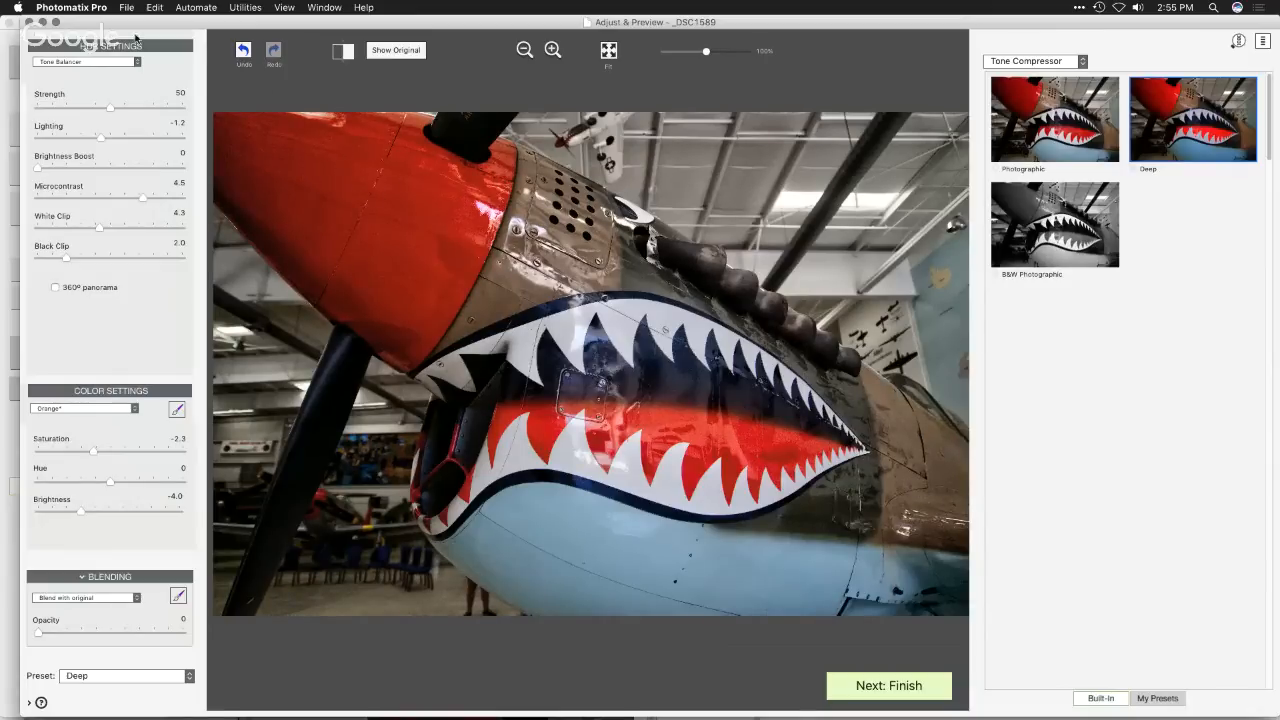
- Try the Tone Compressor rendering method on the plane photo for comparison and return to Tone Balancer
{"action": "left_click", "coordinate": [97, 63]}
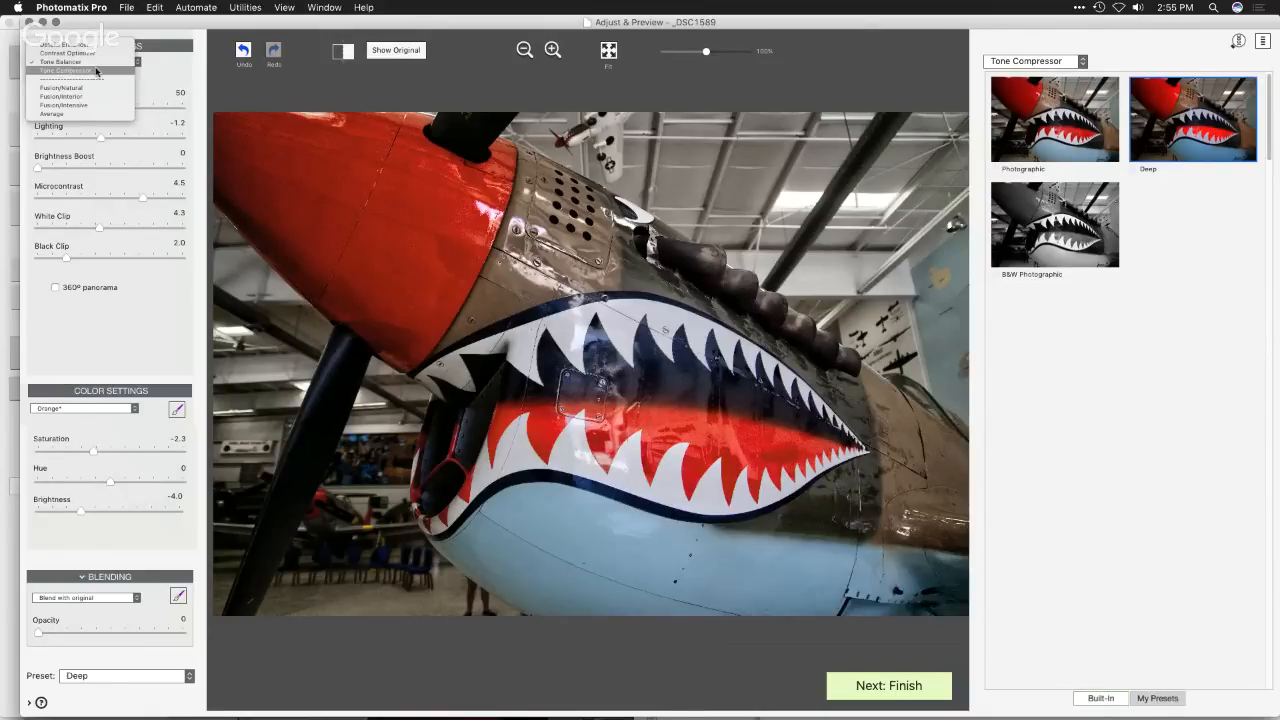
{"action": "left_click", "coordinate": [97, 70]}
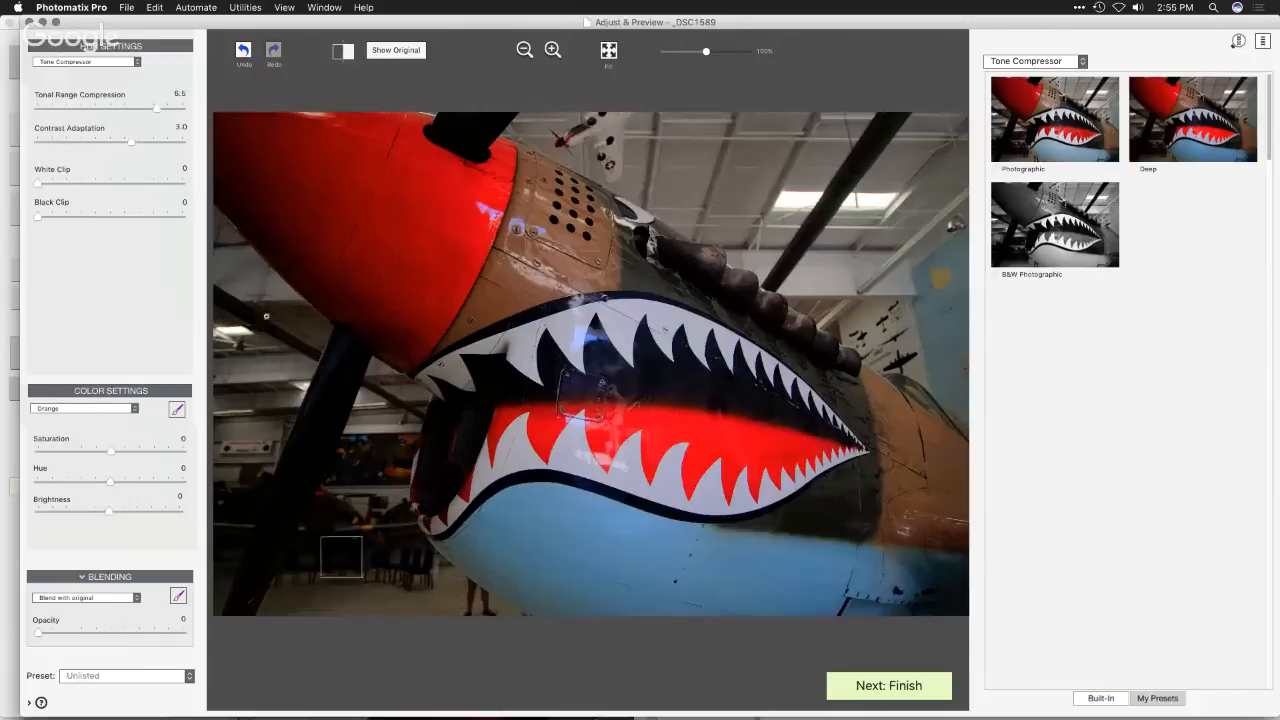
{"action": "left_click", "coordinate": [95, 66]}
{"action": "left_click", "coordinate": [78, 58]}
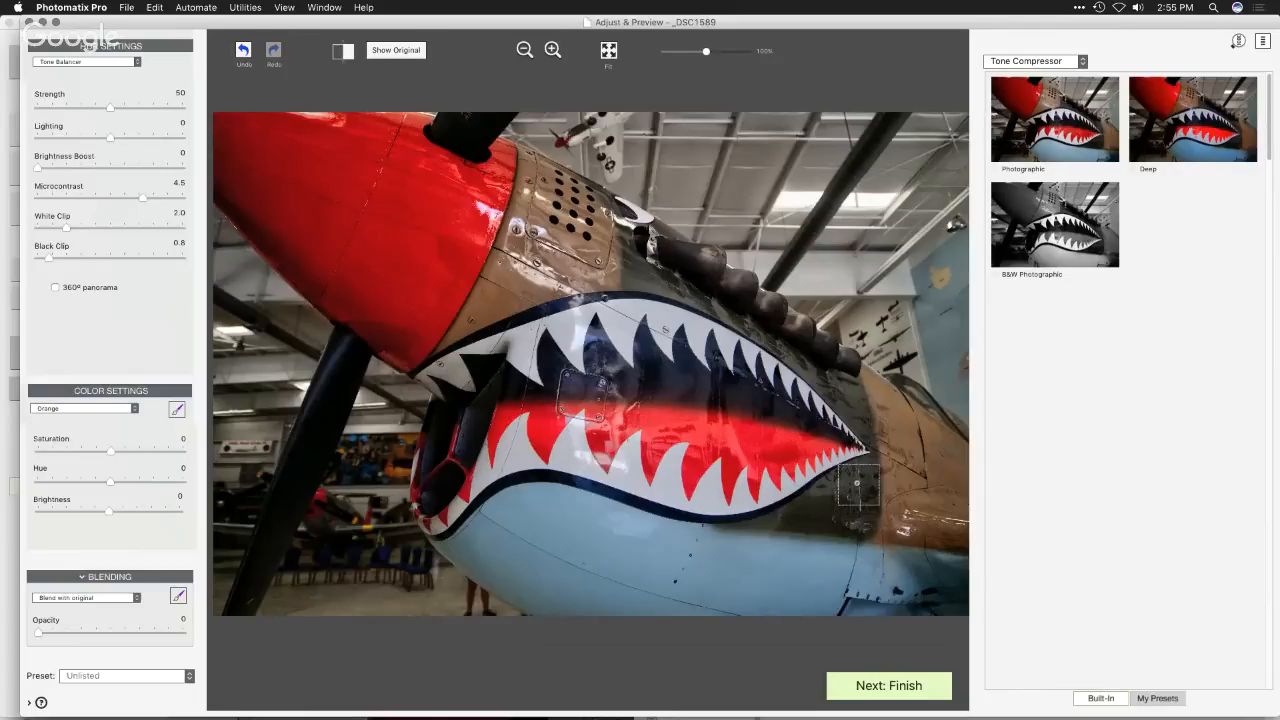
- Render the final Tone Balancer image and arrange the result and Finishing Touch windows side by side
{"action": "left_click", "coordinate": [864, 687]}
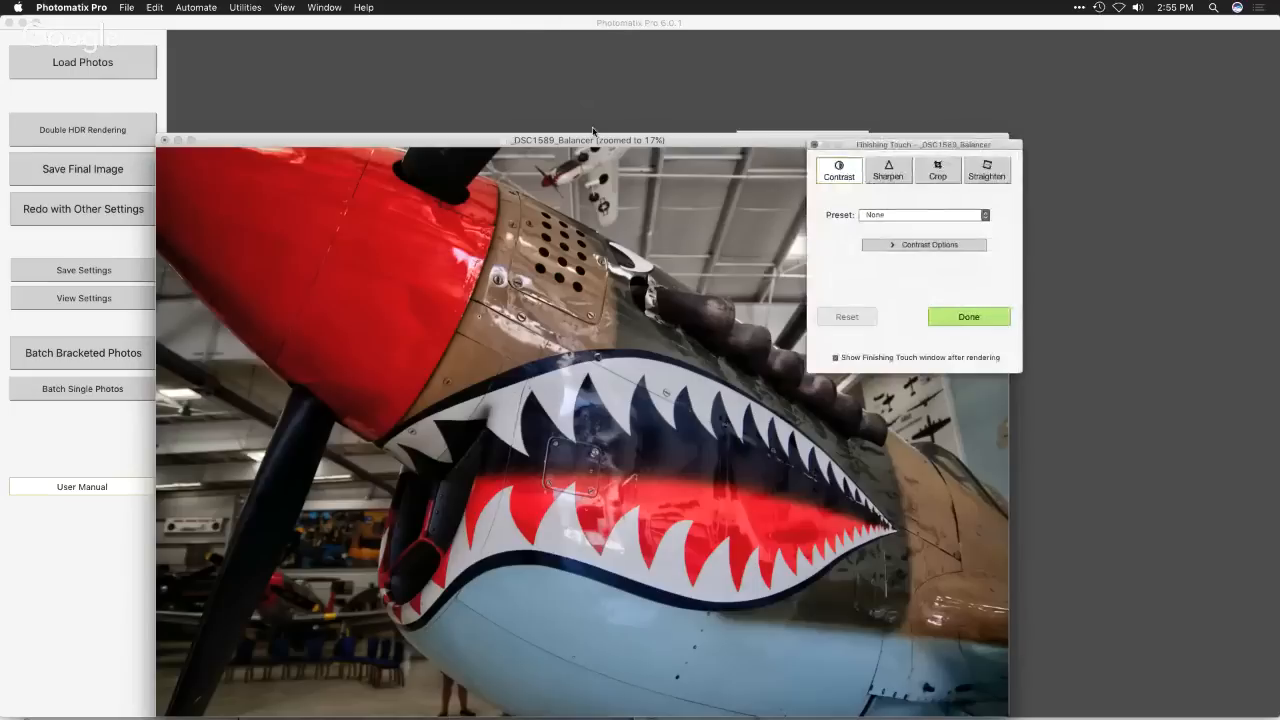
{"action": "left_click_drag", "start_coordinate": [589, 136], "coordinate": [541, 51]}
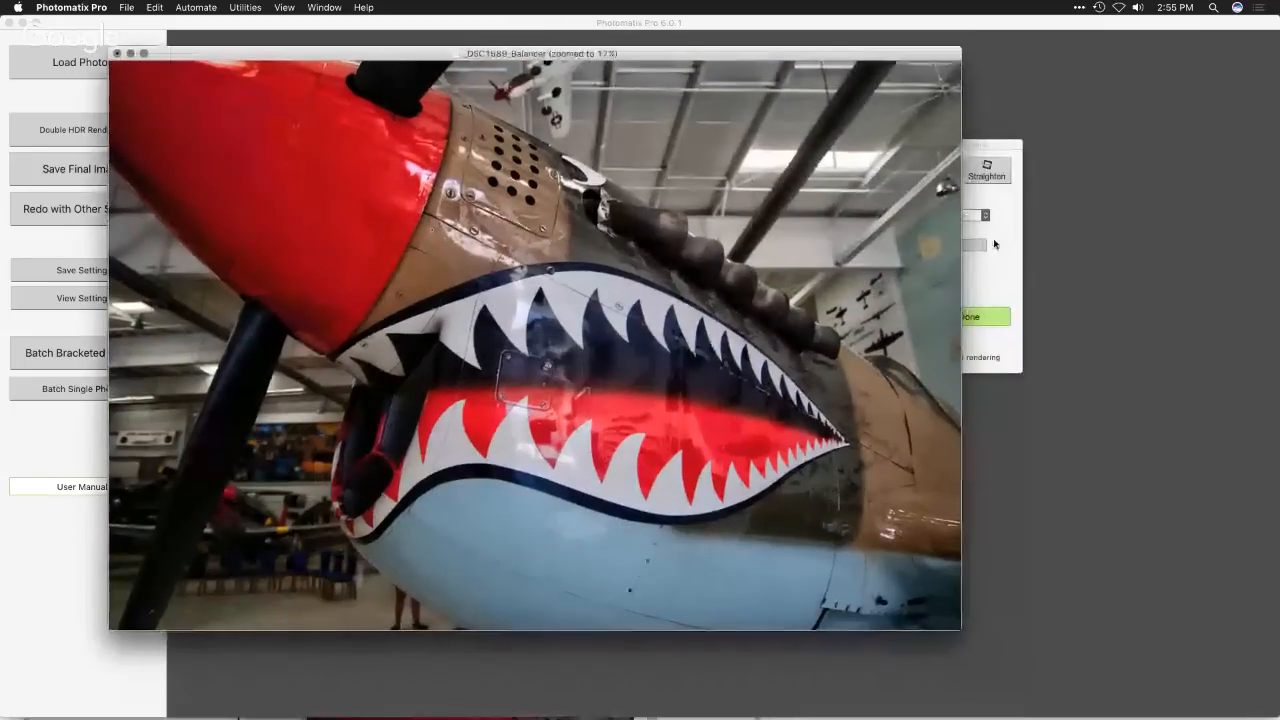
{"action": "left_click", "coordinate": [995, 244]}
{"action": "left_click_drag", "start_coordinate": [886, 149], "coordinate": [1053, 155]}
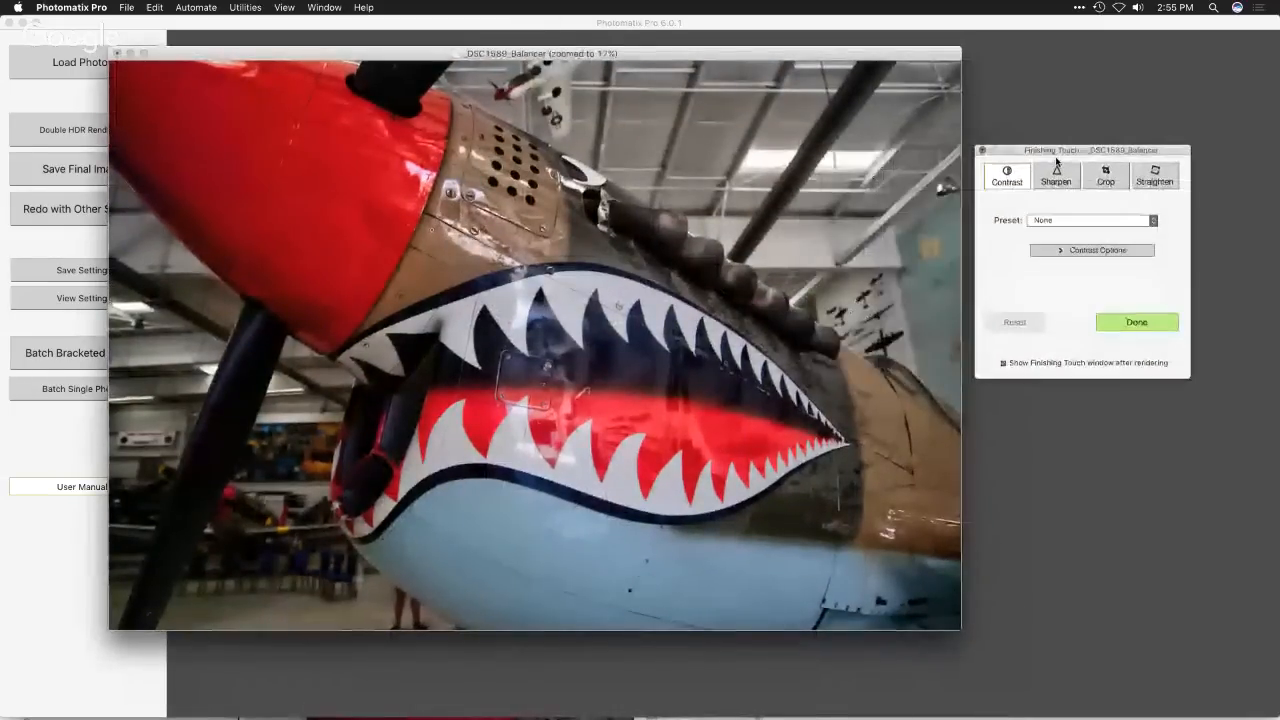
- Apply the Medium Contrast preset and customize it with Highlights +64, Lights +14 and raised Shadows
{"action": "left_click", "coordinate": [1083, 222]}
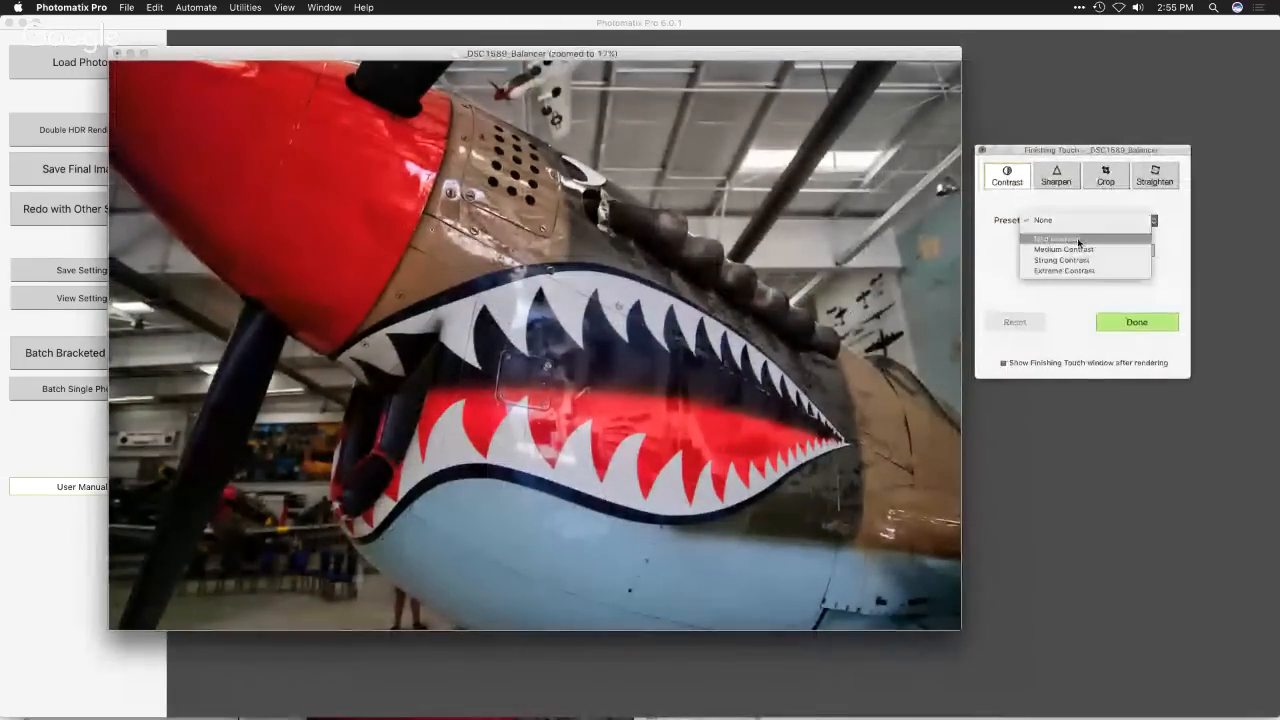
{"action": "left_click", "coordinate": [1080, 250]}
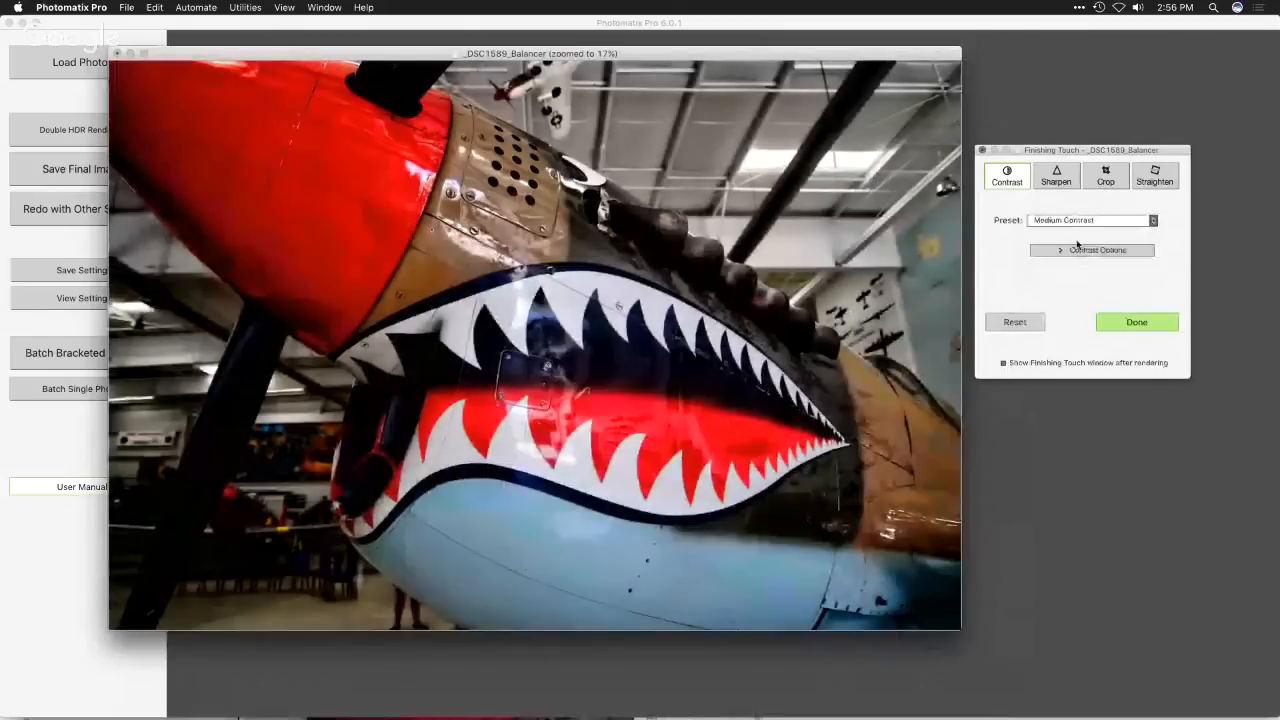
{"action": "left_click", "coordinate": [1065, 251]}
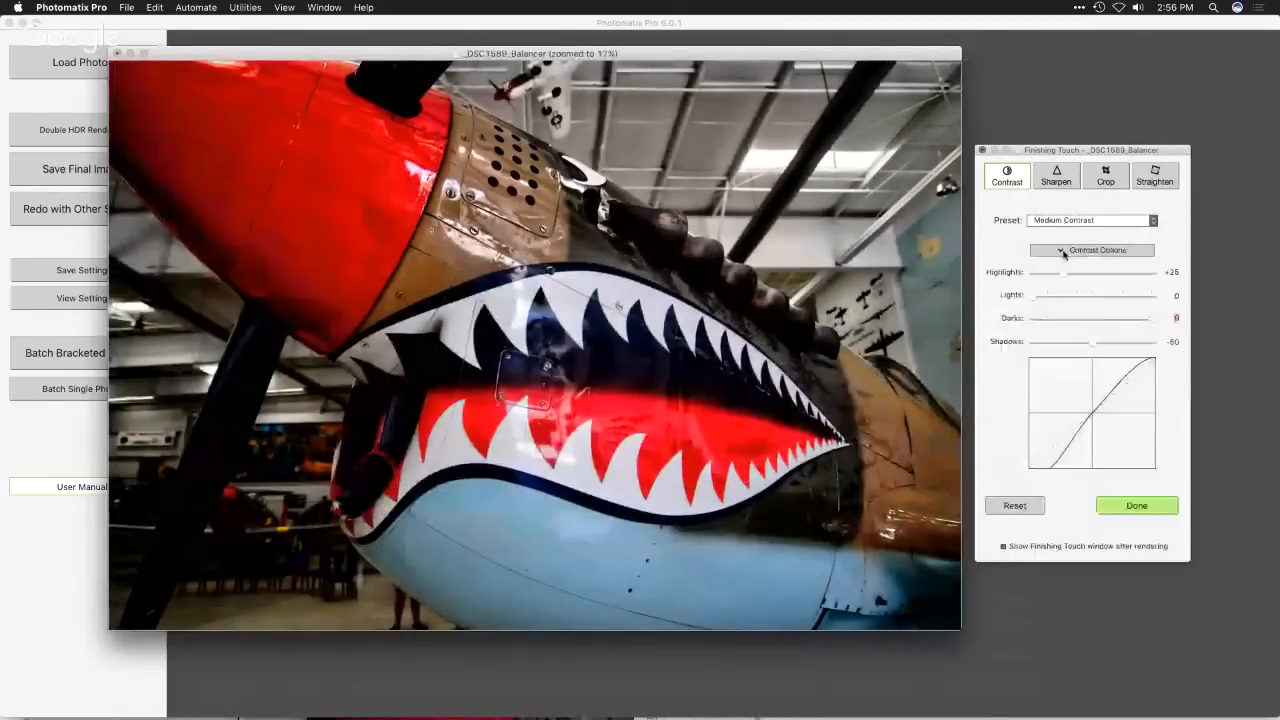
{"action": "left_click_drag", "start_coordinate": [1088, 345], "coordinate": [1169, 323]}
{"action": "left_click_drag", "start_coordinate": [1068, 279], "coordinate": [1111, 279]}
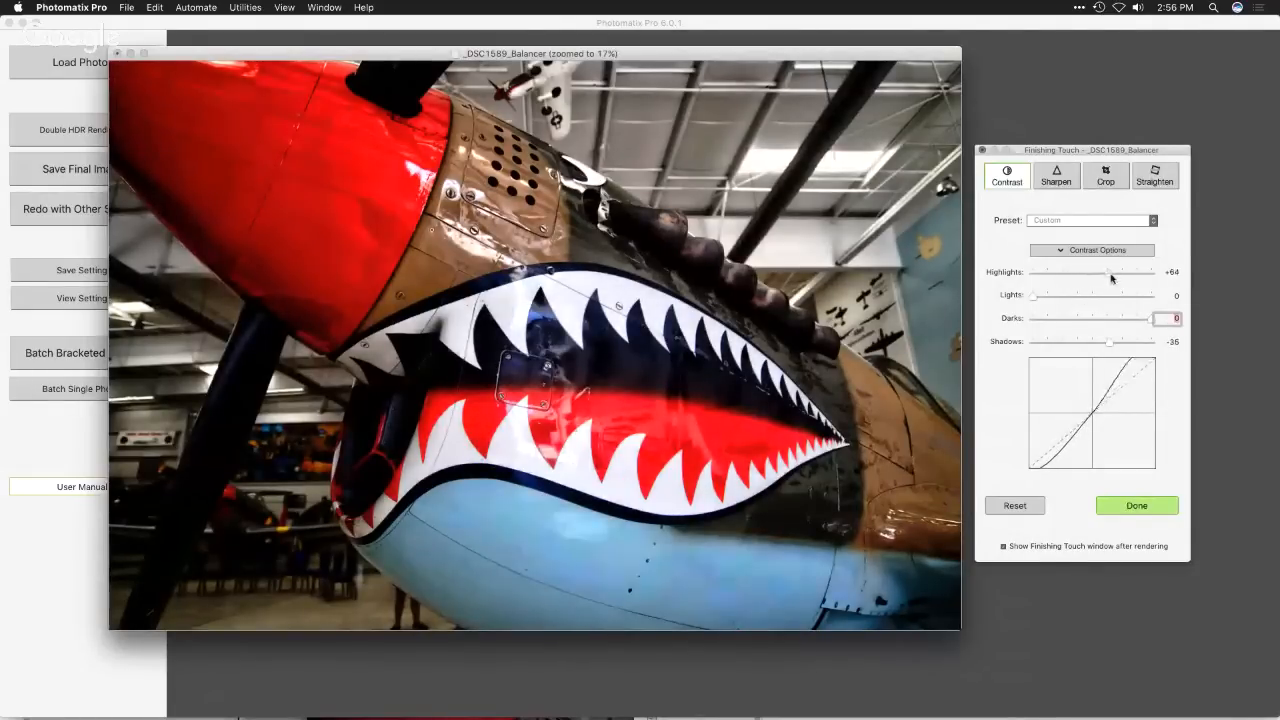
{"action": "left_click_drag", "start_coordinate": [1040, 296], "coordinate": [1048, 296]}
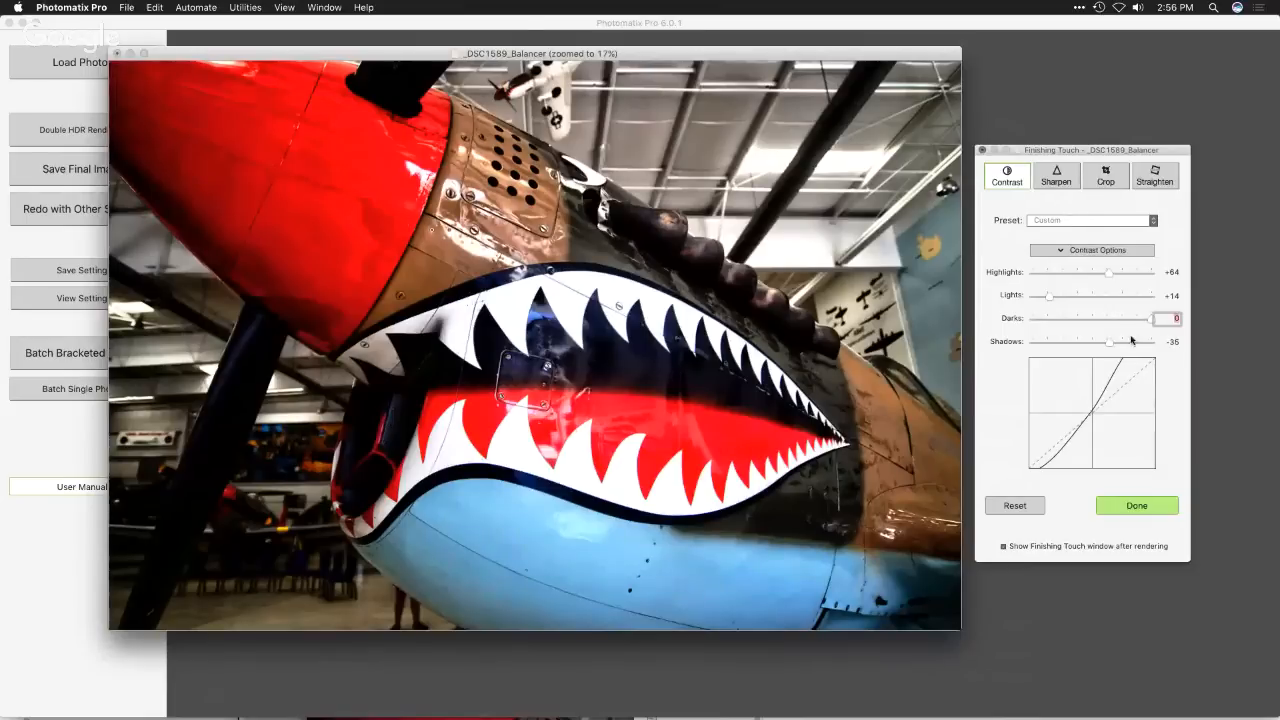
{"action": "mouse_move", "coordinate": [1126, 344]}
{"action": "left_mouse_down"}
{"action": "mouse_move", "coordinate": [1079, 344]}
{"action": "mouse_move", "coordinate": [1129, 344]}
{"action": "left_mouse_up"}
- Apply Mild Sharpening to the plane image and customize it with Amount 97 and Radius 1.6
{"action": "left_click", "coordinate": [1067, 185]}
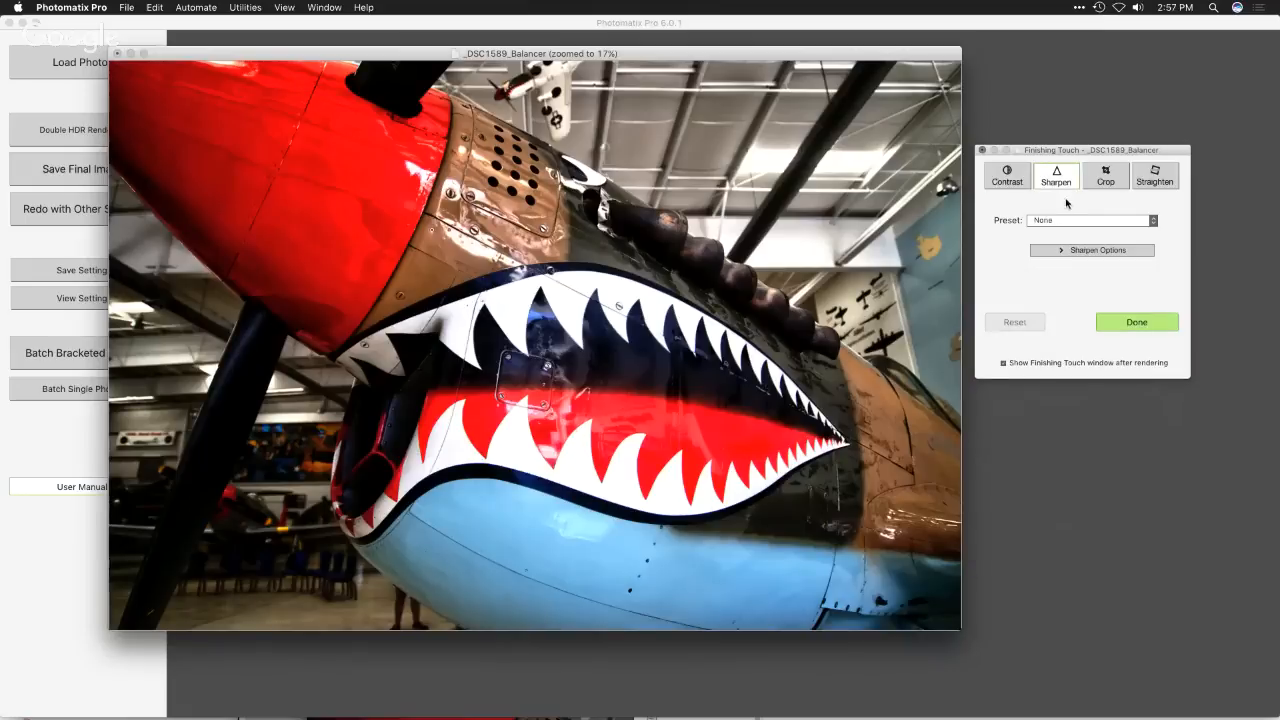
{"action": "left_click", "coordinate": [1065, 220]}
{"action": "left_click", "coordinate": [1063, 241]}
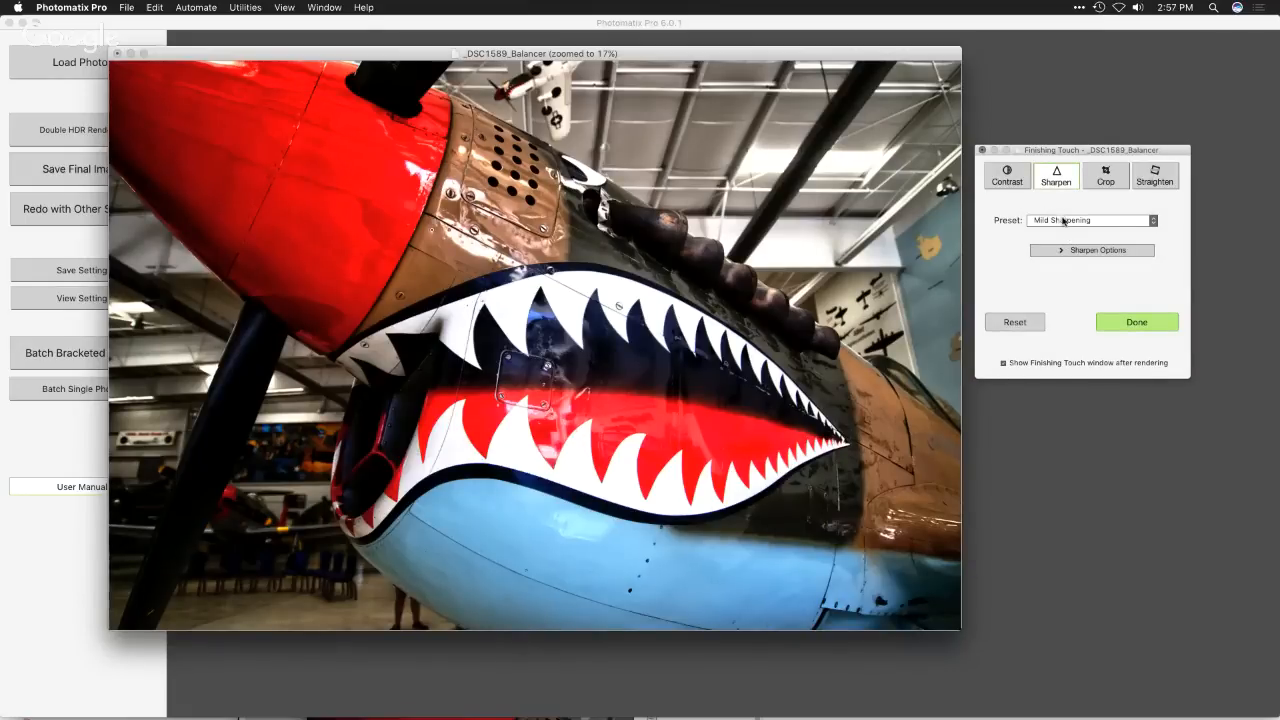
{"action": "left_click", "coordinate": [1066, 252]}
{"action": "left_click", "coordinate": [1110, 276]}
{"action": "left_click", "coordinate": [1082, 300]}
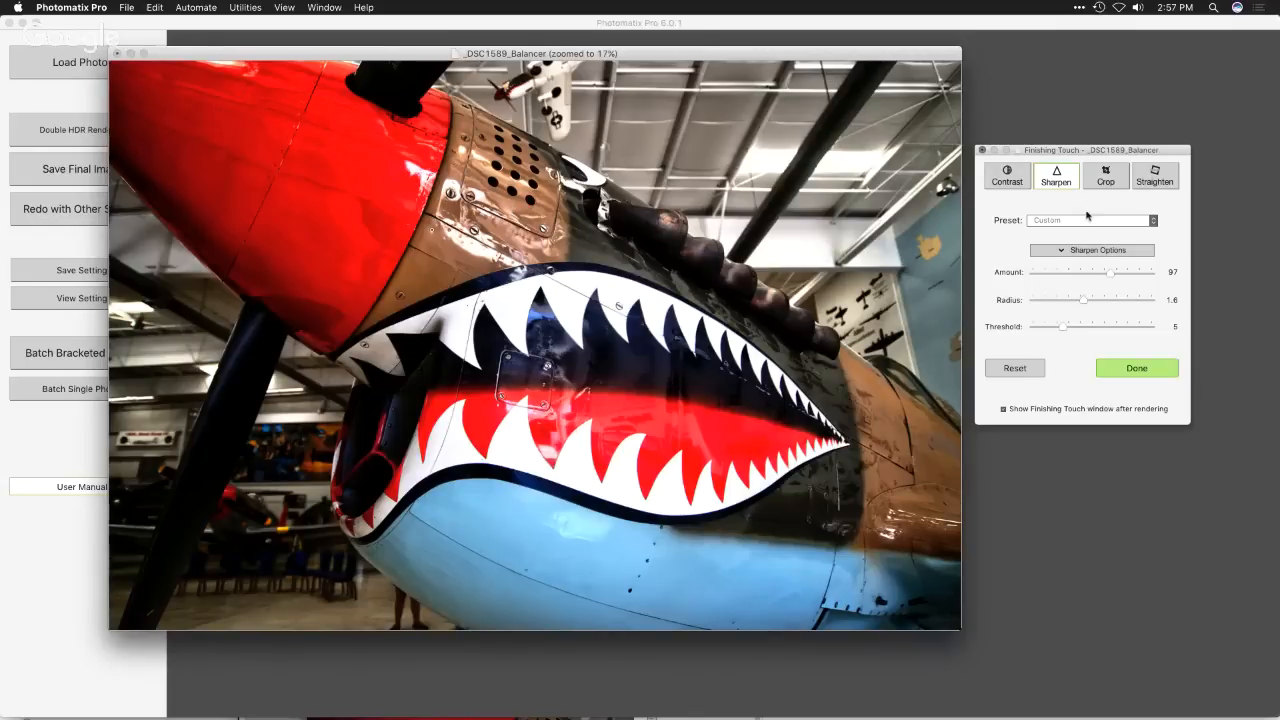
- Crop the plane image with a Free aspect ratio, trimming a narrow strip off the bottom of the photo
{"action": "left_click", "coordinate": [1102, 180]}
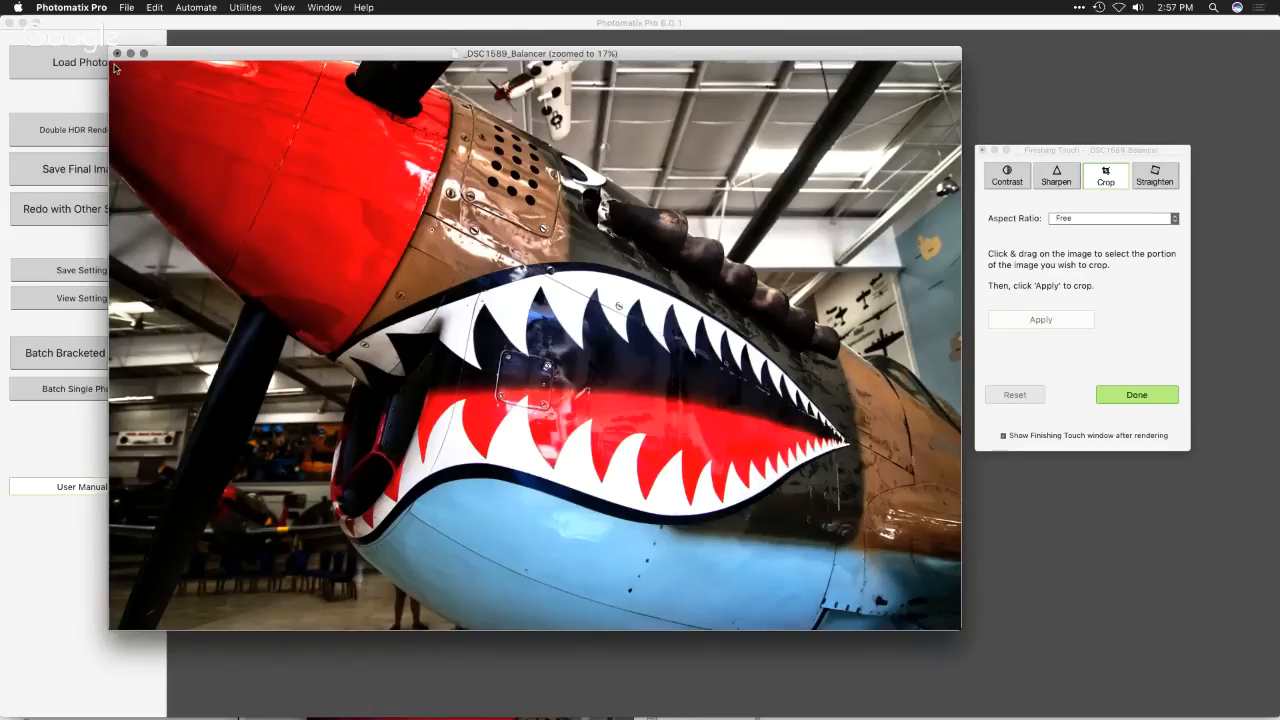
{"action": "left_click_drag", "start_coordinate": [115, 67], "coordinate": [974, 587]}
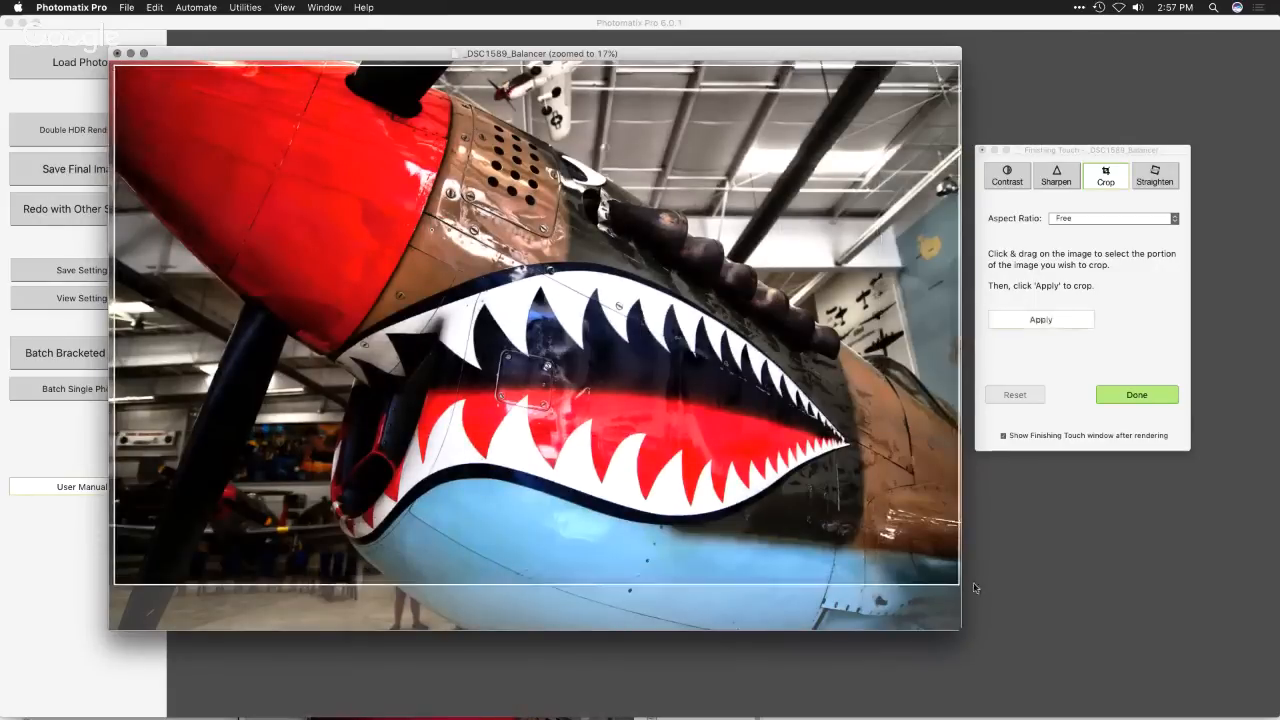
{"action": "left_click", "coordinate": [1043, 322]}
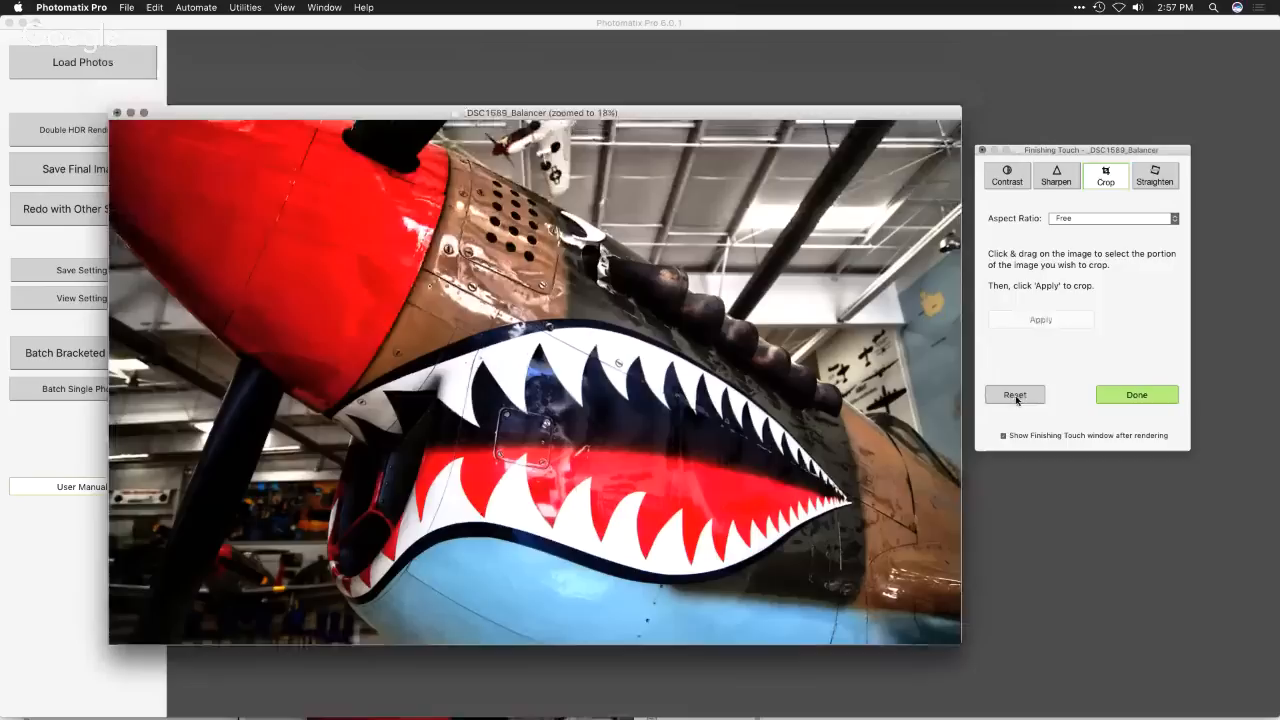
- Straighten the cropped plane image with a Rotation of -1 and return to the crop settings
{"action": "left_click", "coordinate": [1156, 180]}
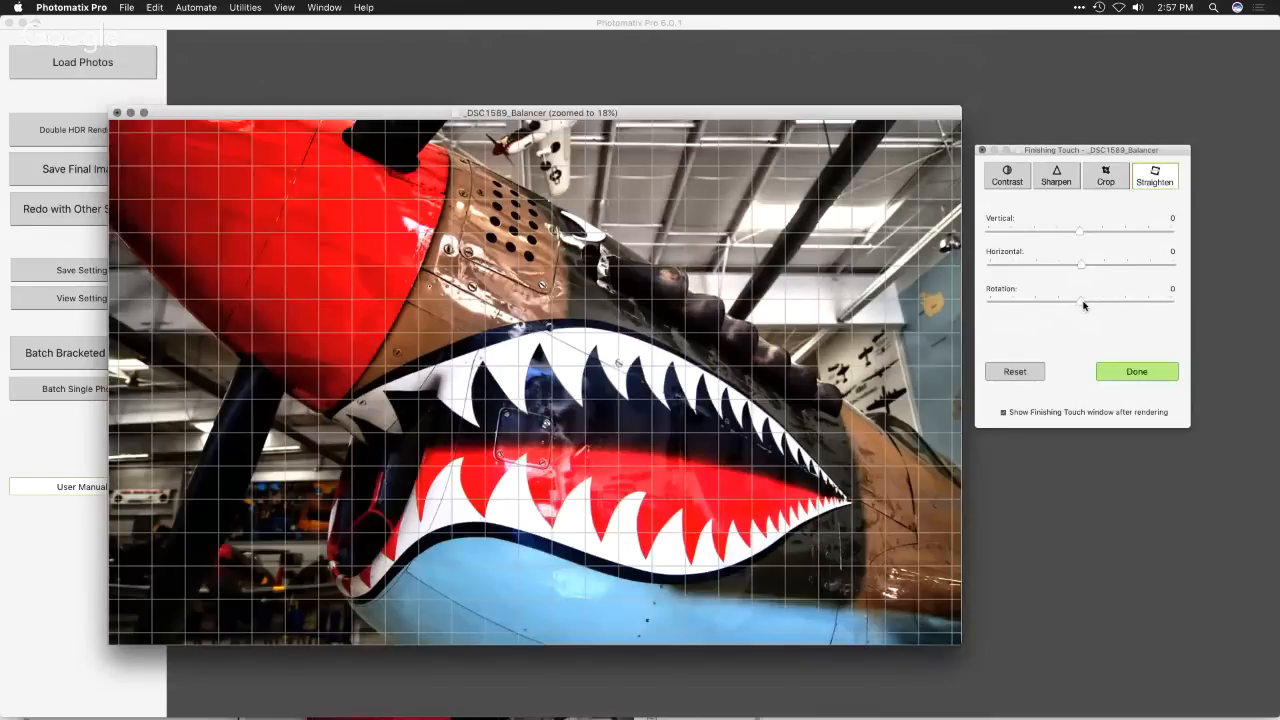
{"action": "left_click_drag", "start_coordinate": [1084, 305], "coordinate": [1073, 306]}
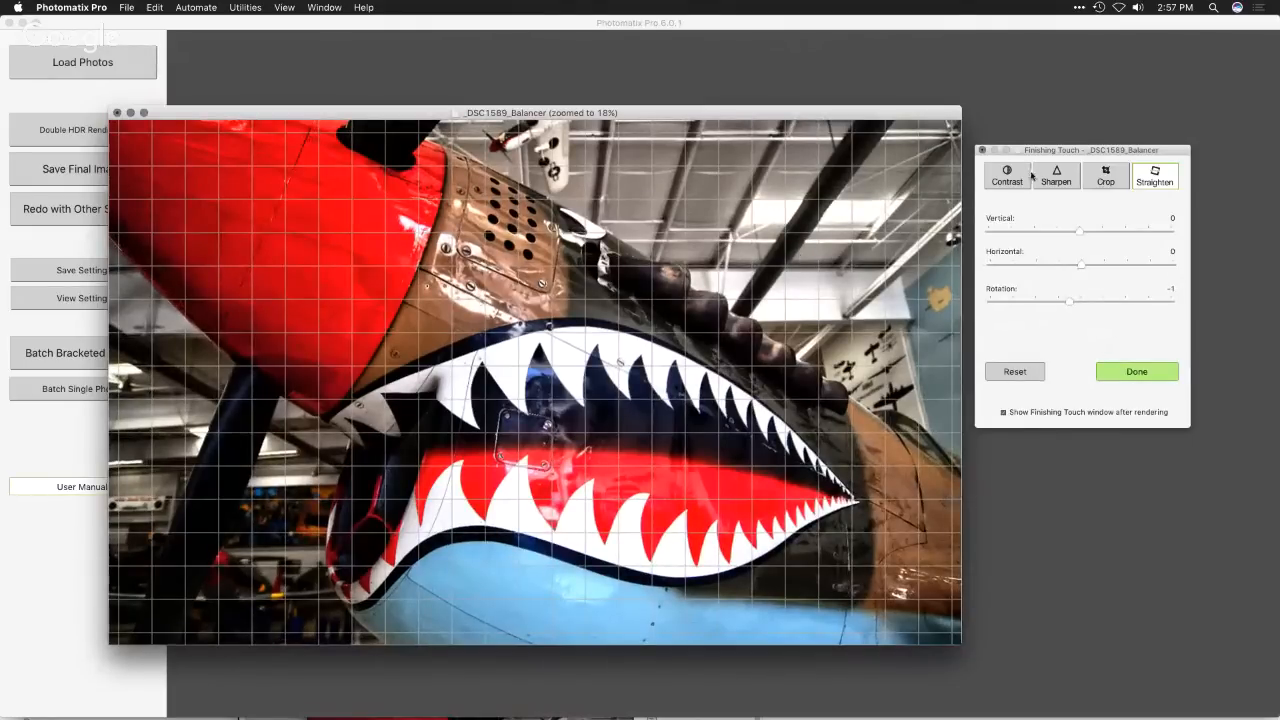
{"action": "left_click", "coordinate": [1108, 178]}
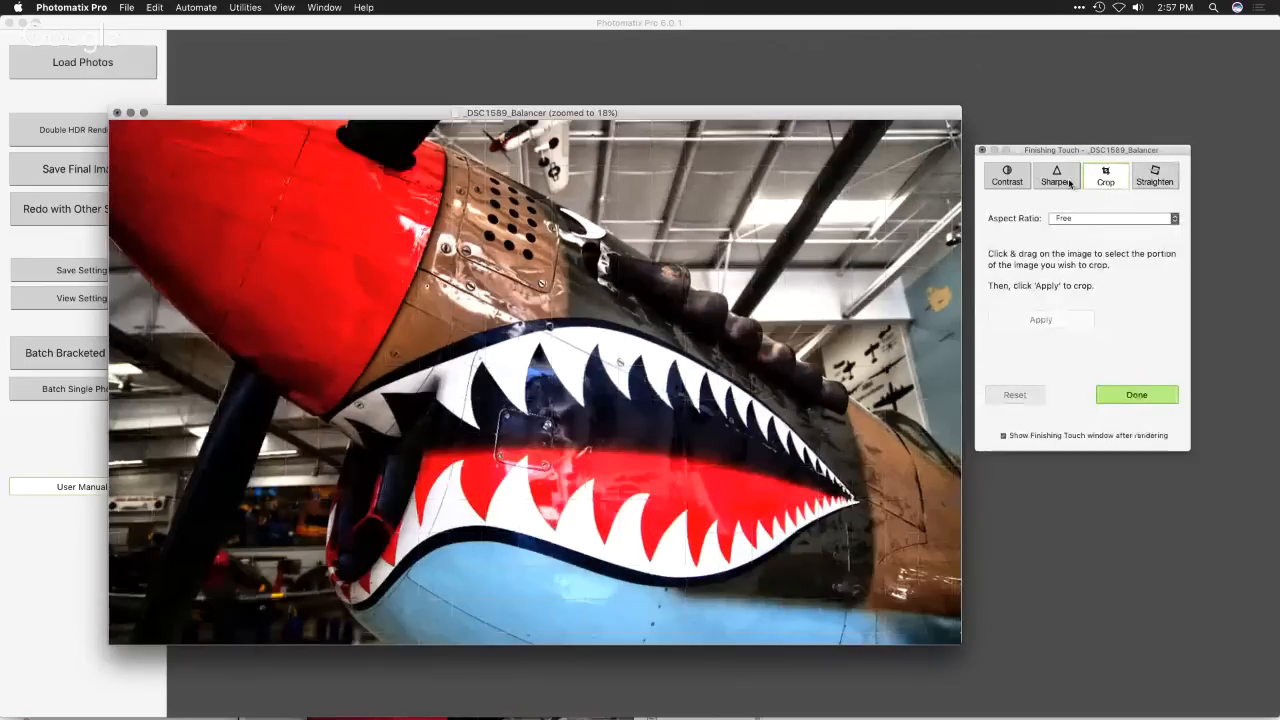
- Adjust the plane image's perspective with a Vertical straightening of +11 and finish the finishing touches
{"action": "left_click", "coordinate": [1147, 179]}
{"action": "left_click_drag", "start_coordinate": [1075, 234], "coordinate": [1069, 232]}
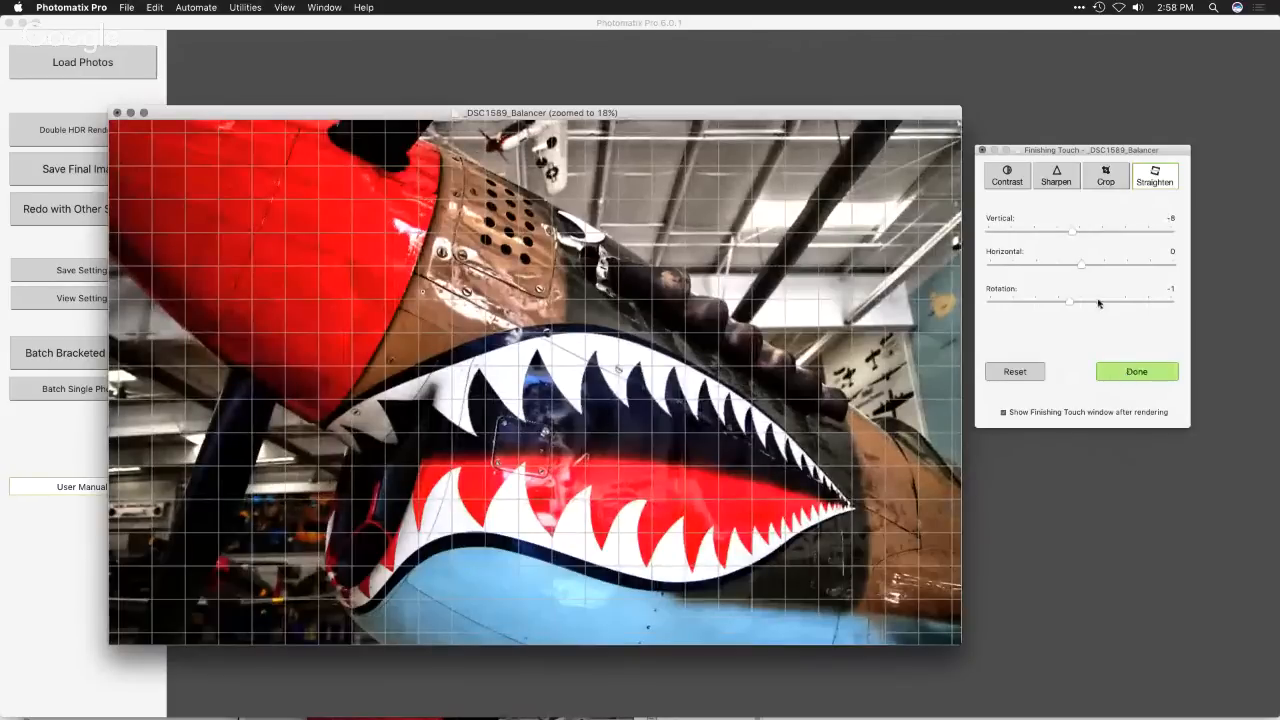
{"action": "left_click_drag", "start_coordinate": [1072, 233], "coordinate": [1042, 236]}
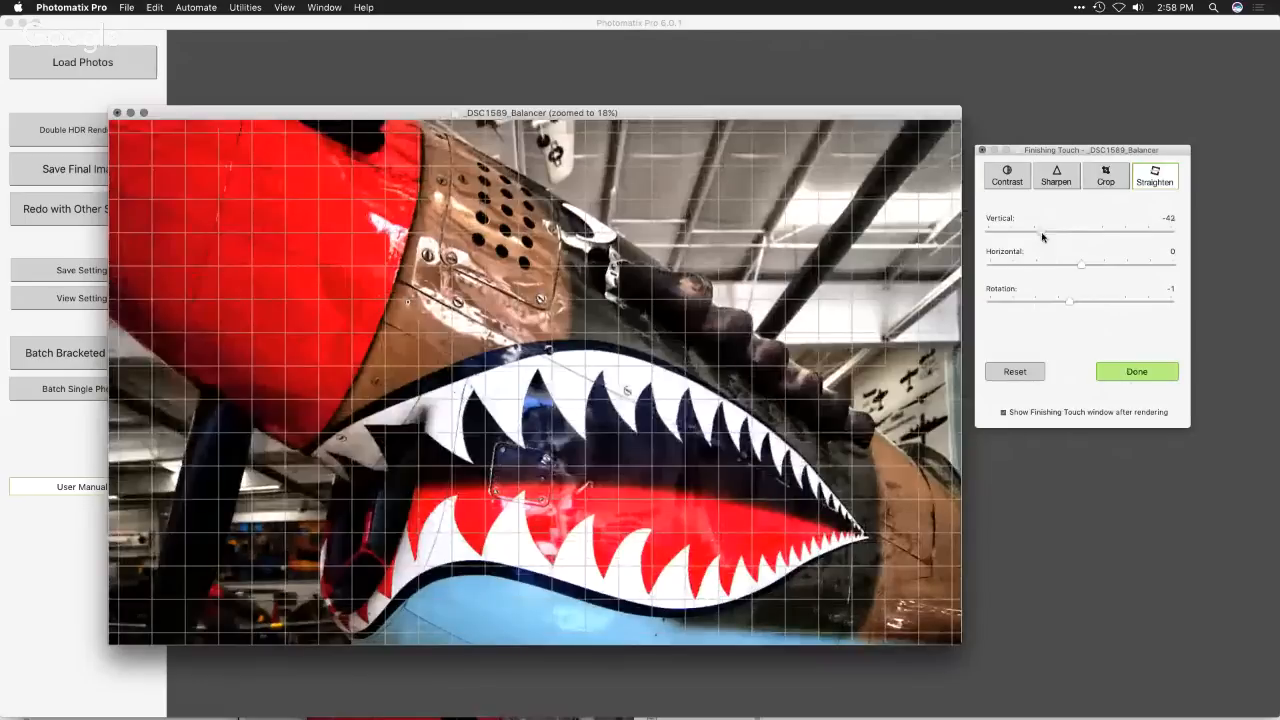
{"action": "left_click_drag", "start_coordinate": [1042, 236], "coordinate": [1091, 229]}
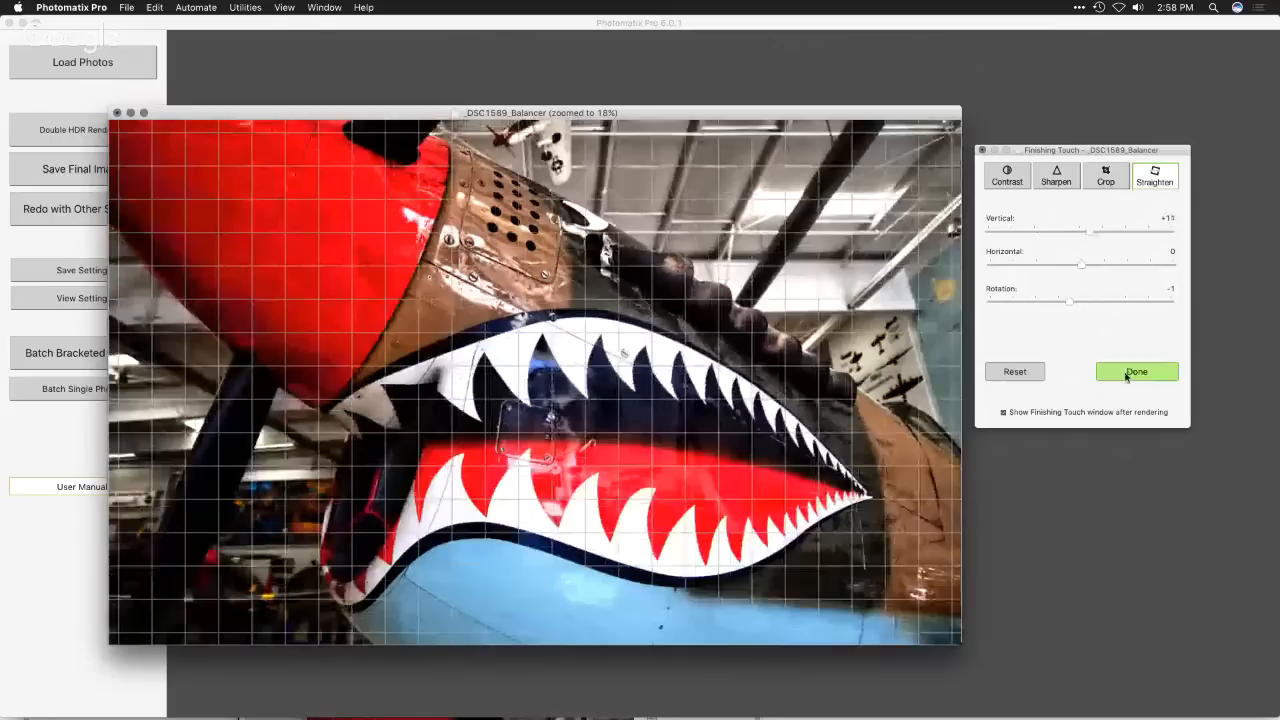
{"action": "left_click", "coordinate": [1126, 376]}
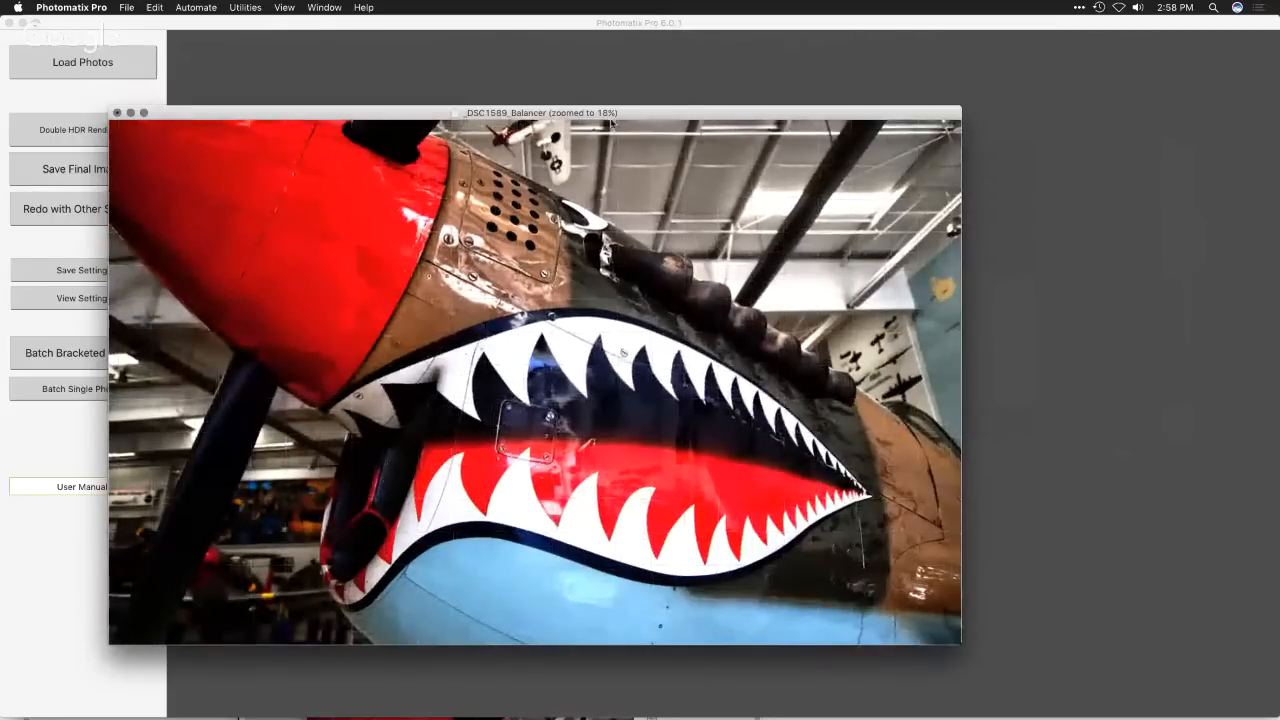
- Move the finished plane image aside and bring up the Adjust & Preview window for DSC_5685_86_87_88_89_90
{"action": "left_click_drag", "start_coordinate": [590, 115], "coordinate": [781, 97]}
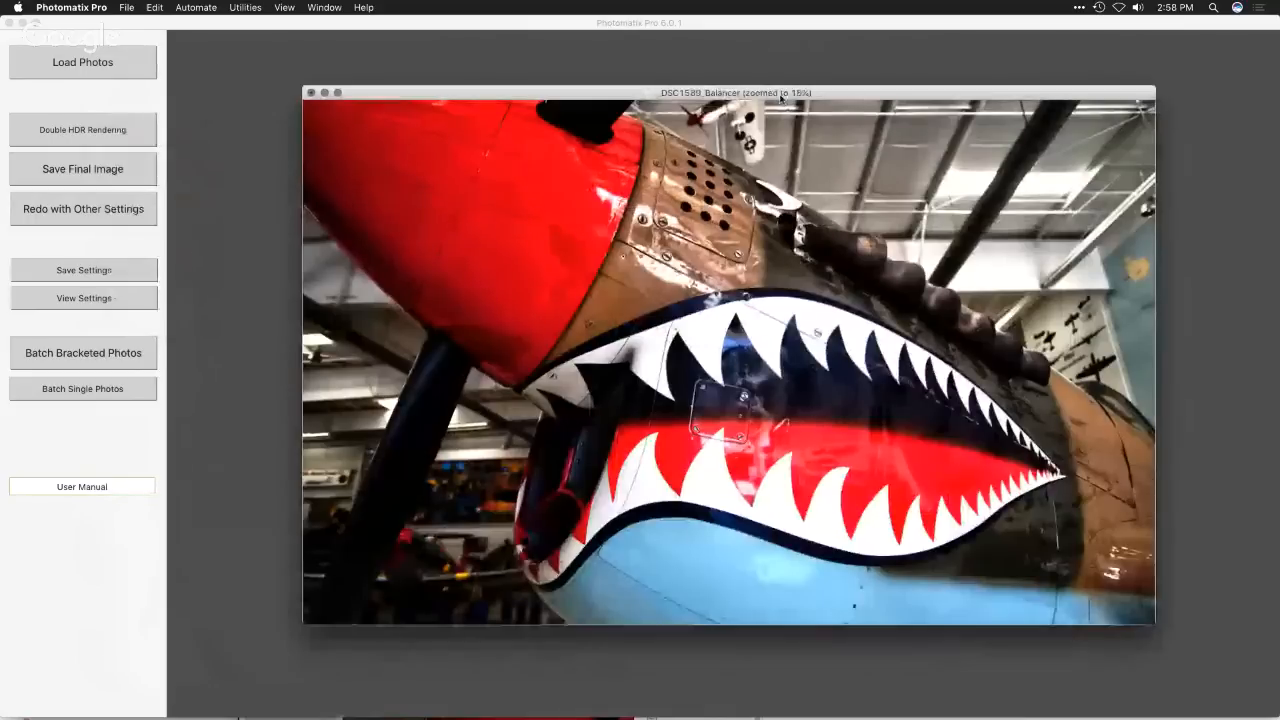
{"action": "left_click", "coordinate": [330, 7]}
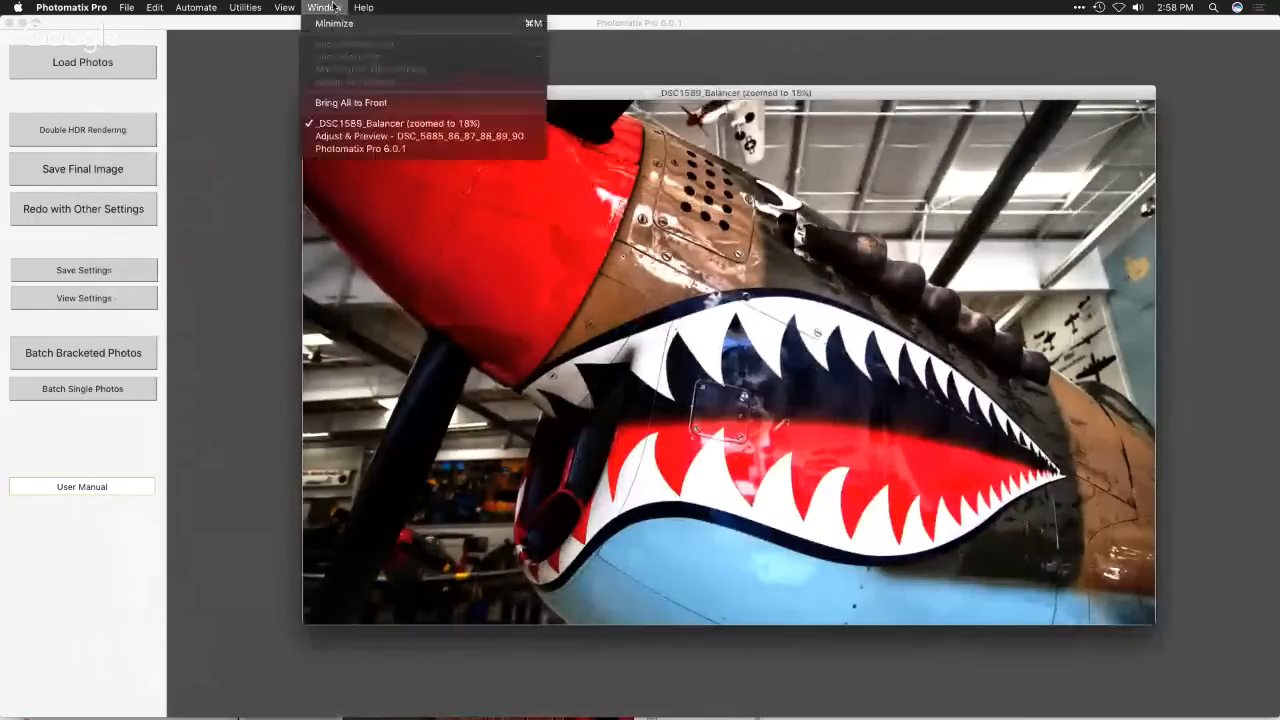
{"action": "left_click", "coordinate": [370, 137]}
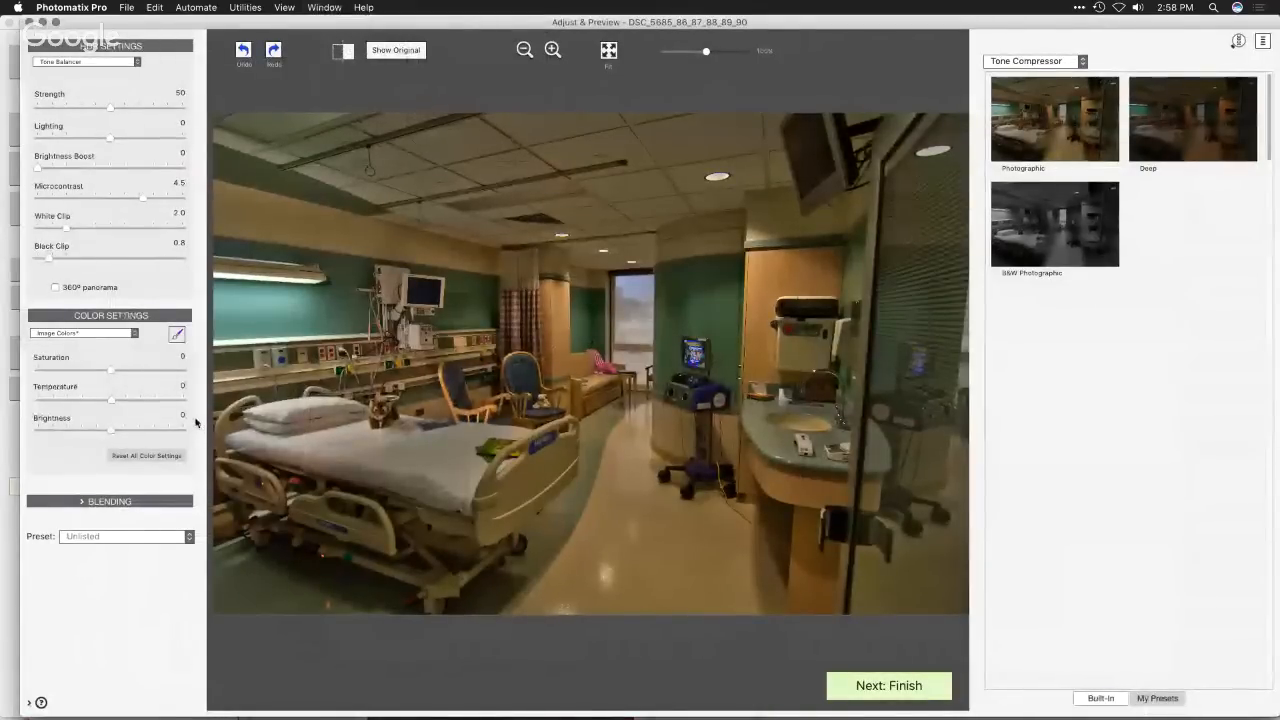
- Brush over the hospital room's window with edge detection on, giving it Saturation 5.1 and Brightness -4.2
{"action": "left_click", "coordinate": [178, 337]}
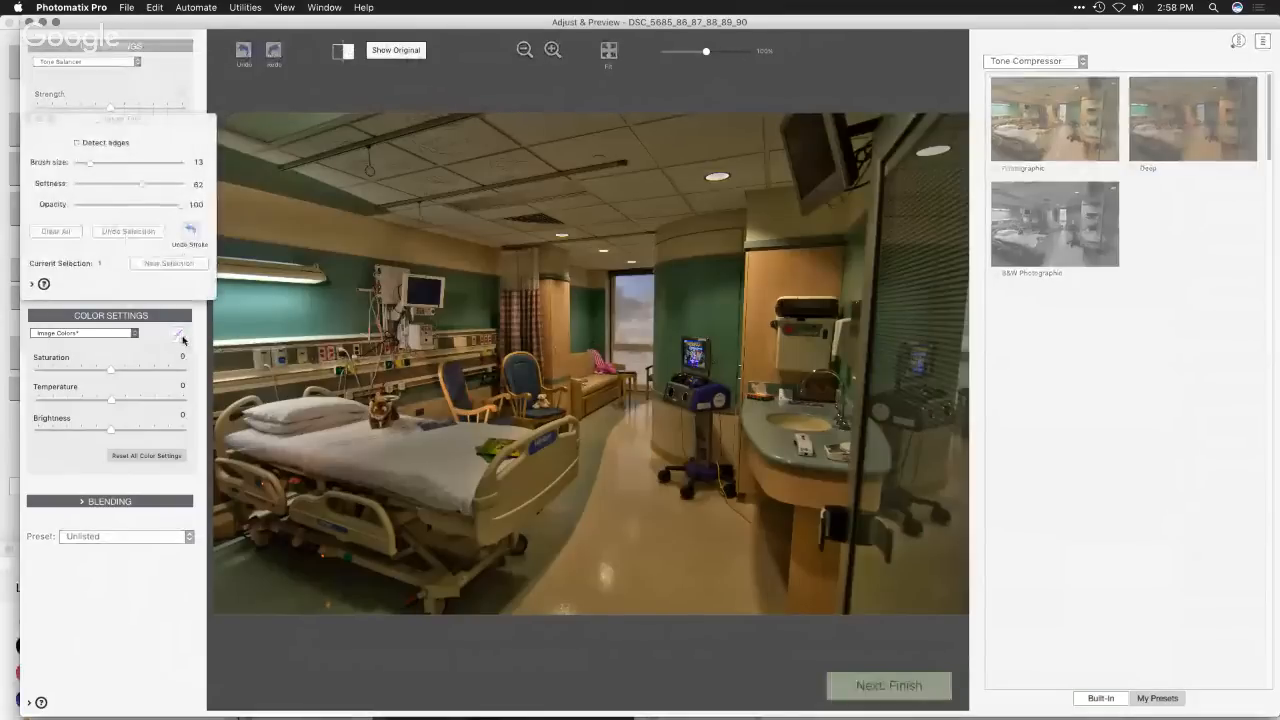
{"action": "left_click", "coordinate": [101, 143]}
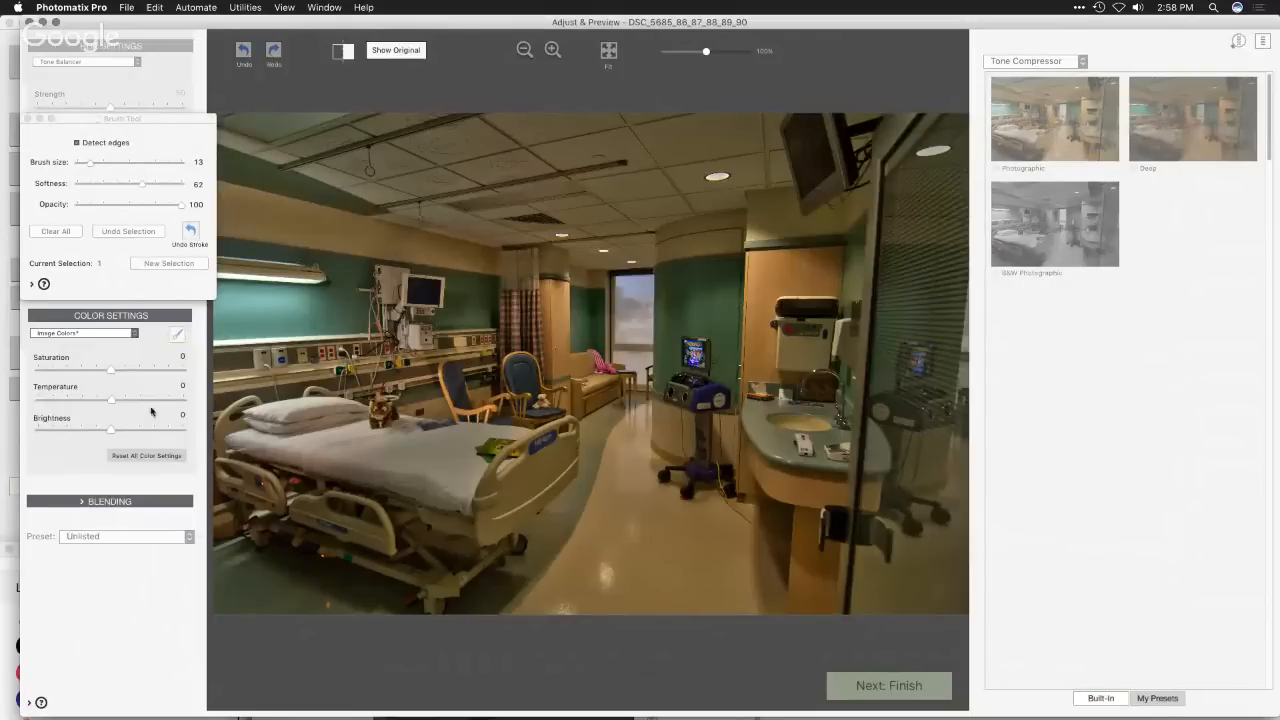
{"action": "left_click_drag", "start_coordinate": [108, 432], "coordinate": [88, 432]}
{"action": "left_click_drag", "start_coordinate": [632, 294], "coordinate": [630, 305]}
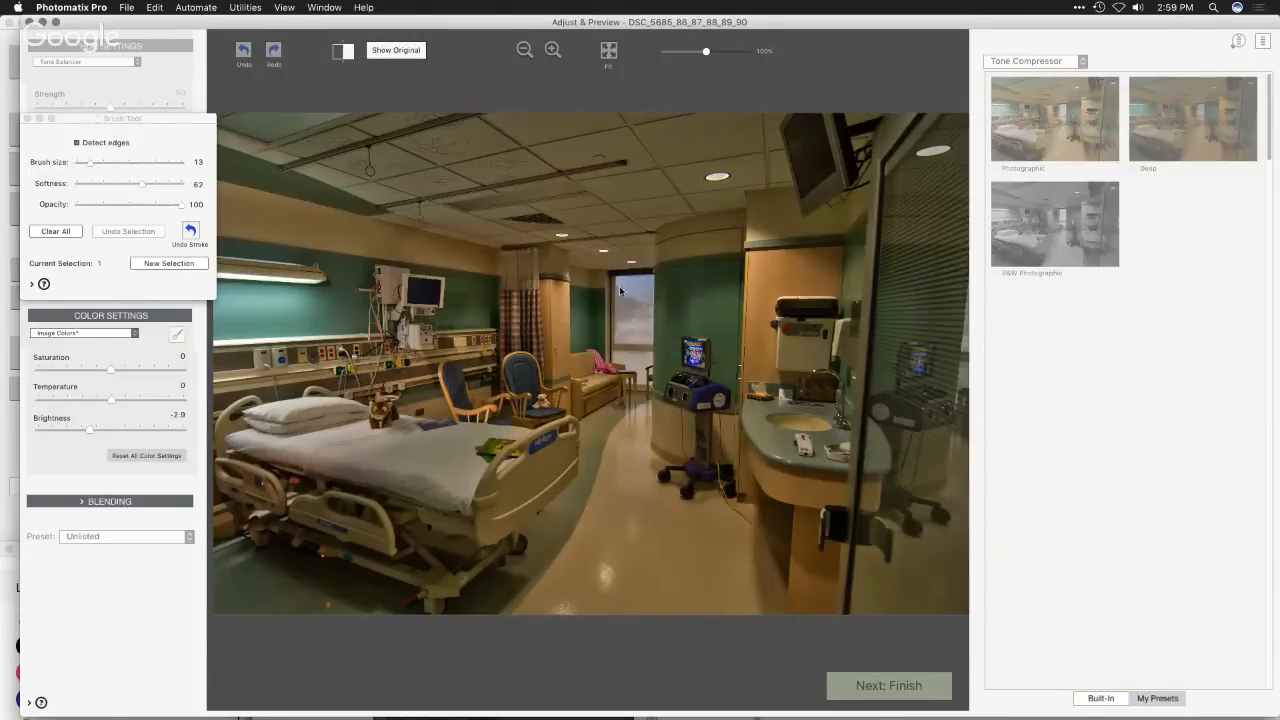
{"action": "left_click_drag", "start_coordinate": [110, 370], "coordinate": [148, 372]}
{"action": "left_click_drag", "start_coordinate": [90, 429], "coordinate": [83, 432]}
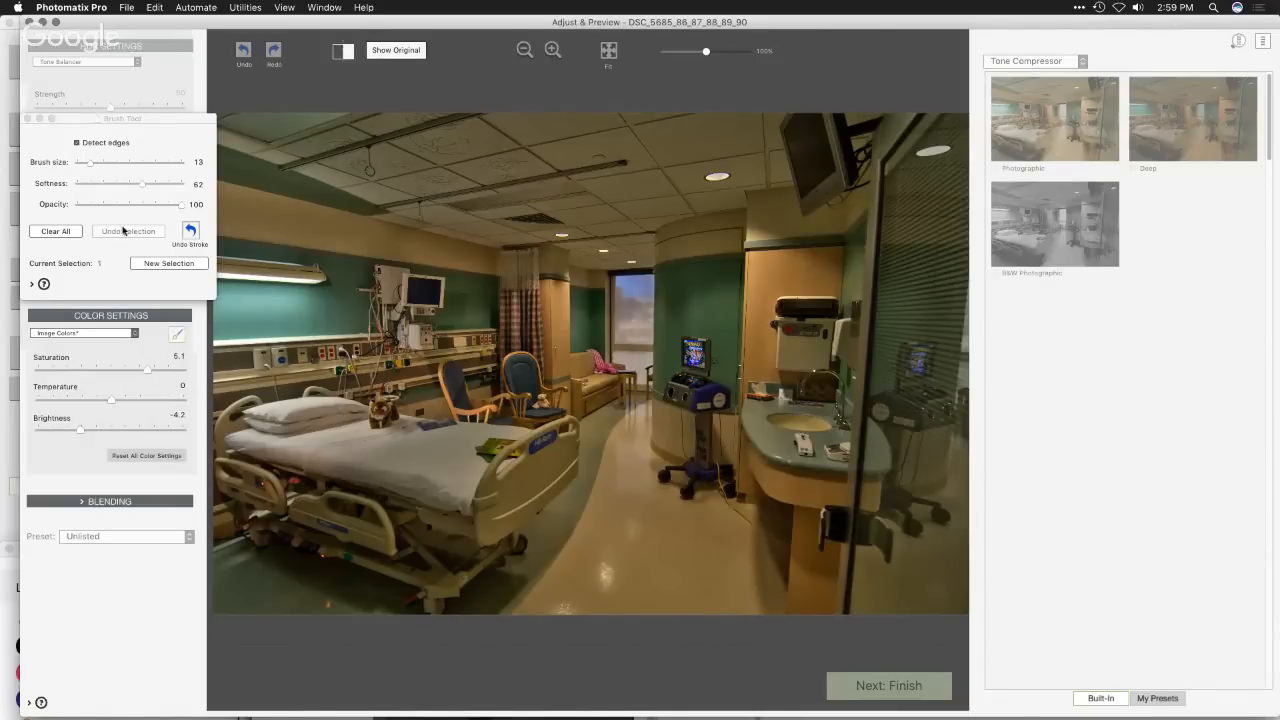
- Create a second brush selection over the glass door at size 35 with Saturation -5.2, Temperature -3.9 and Brightness -5.5
{"action": "left_click_drag", "start_coordinate": [90, 163], "coordinate": [84, 170]}
{"action": "left_click", "coordinate": [166, 264]}
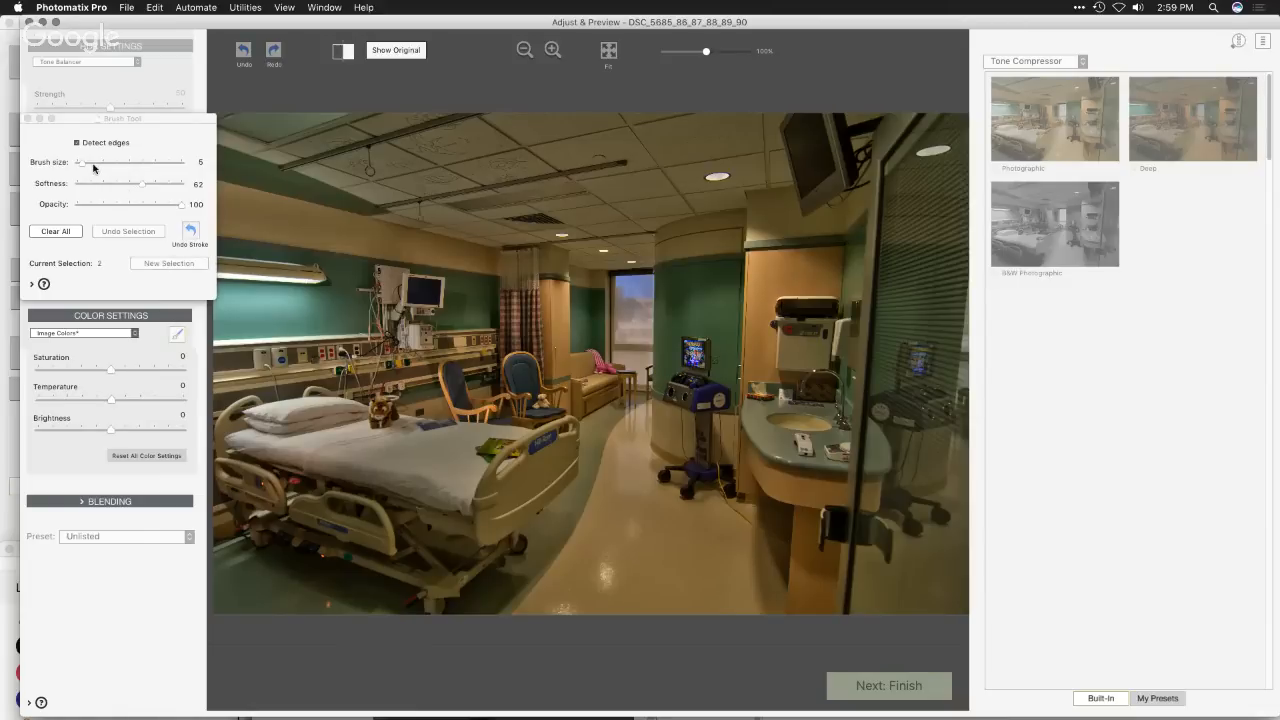
{"action": "left_click_drag", "start_coordinate": [80, 162], "coordinate": [114, 162]}
{"action": "left_click_drag", "start_coordinate": [109, 428], "coordinate": [73, 430]}
{"action": "left_click_drag", "start_coordinate": [108, 369], "coordinate": [76, 371]}
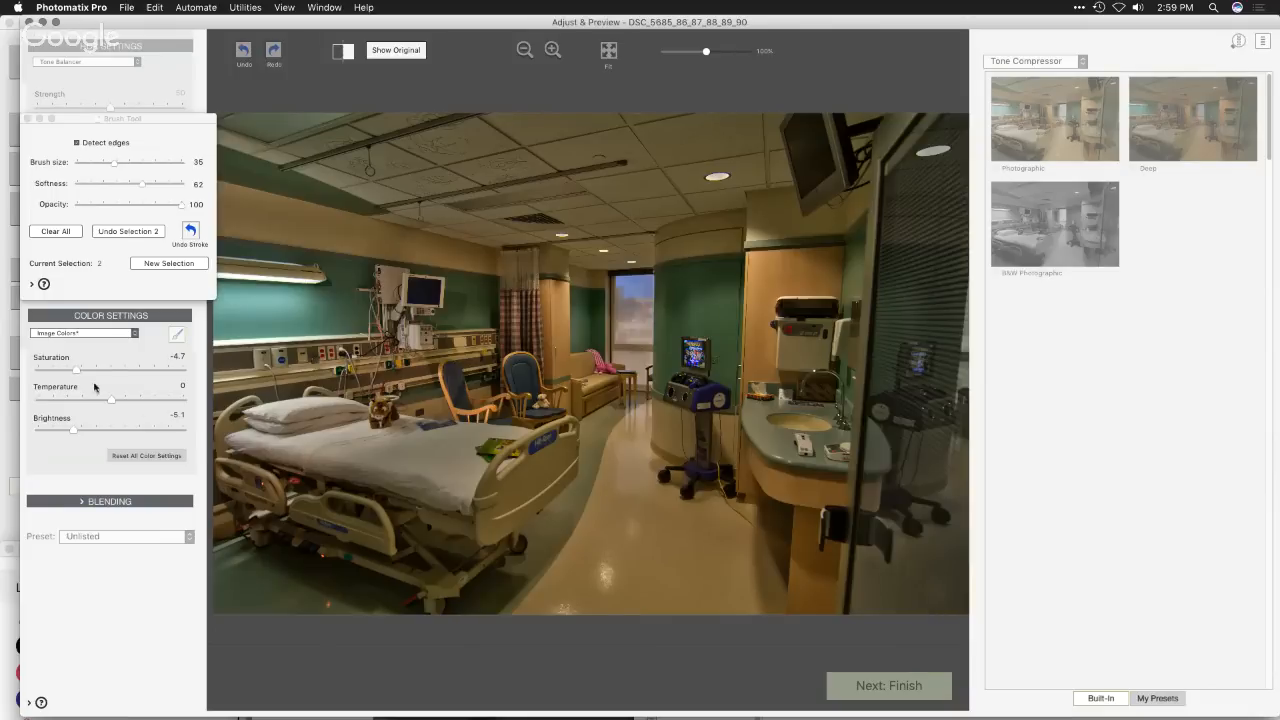
{"action": "left_click_drag", "start_coordinate": [76, 370], "coordinate": [72, 370]}
{"action": "left_click_drag", "start_coordinate": [75, 430], "coordinate": [83, 399]}
- Compare the brushed hospital room with the original, using the split view and the full original view
{"action": "left_click", "coordinate": [345, 52]}
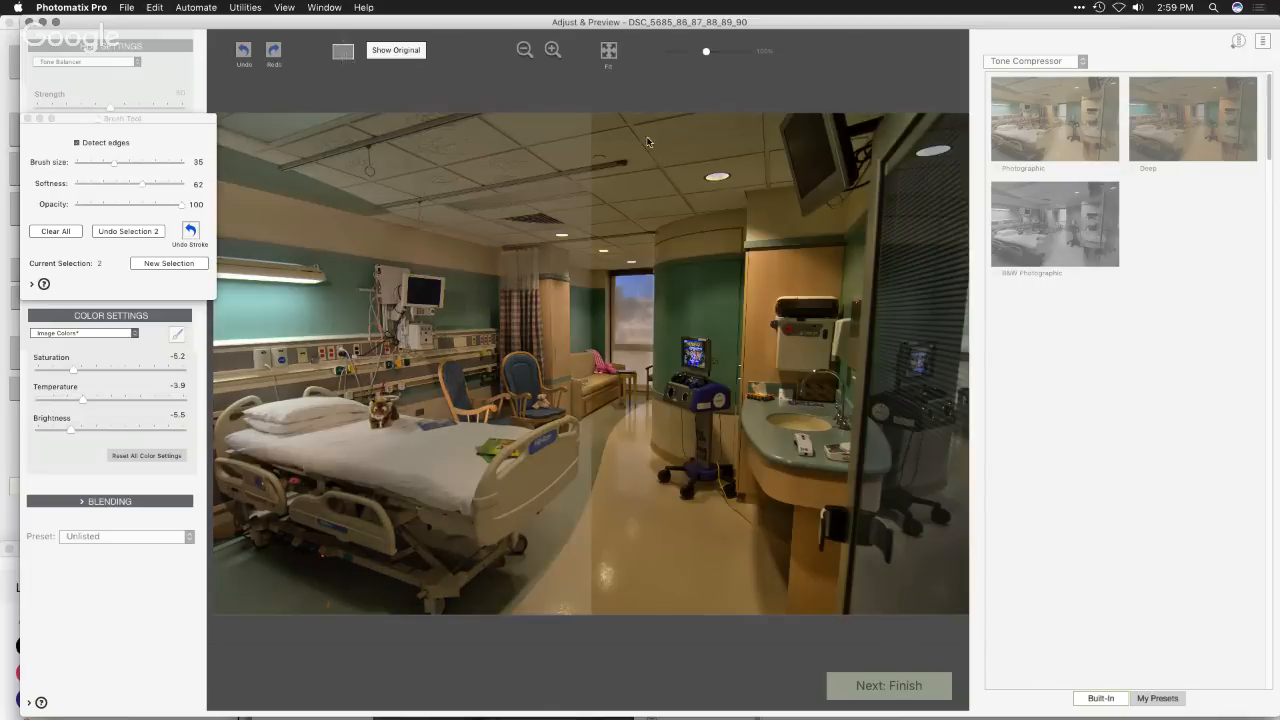
{"action": "left_click", "coordinate": [344, 53]}
{"action": "left_click", "coordinate": [397, 51]}
{"action": "left_click", "coordinate": [398, 55]}
{"action": "left_click", "coordinate": [398, 55]}
{"action": "left_click", "coordinate": [398, 55]}
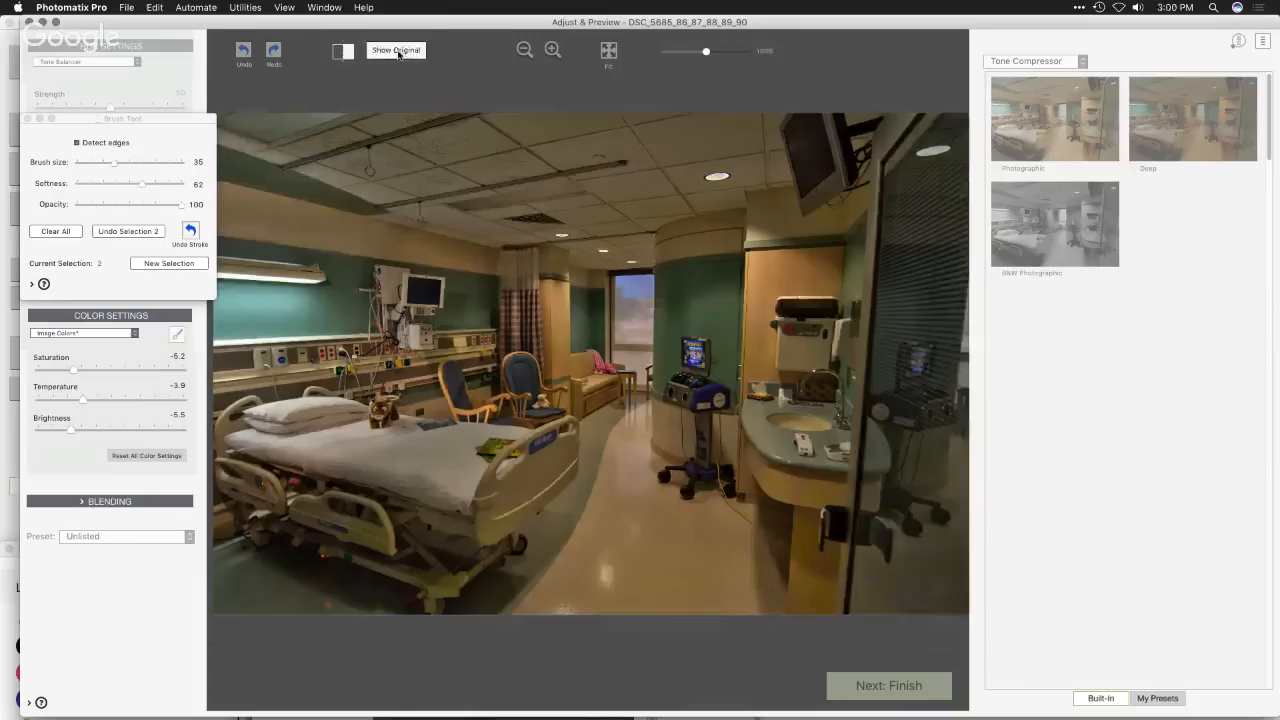
{"action": "left_click", "coordinate": [398, 54]}
{"action": "left_click", "coordinate": [398, 54]}
- Switch to Safari to bring up the Hangouts screen-sharing and live chat windows
{"action": "key", "text": "super+Tab"}
{"action": "left_click", "coordinate": [618, 357]}
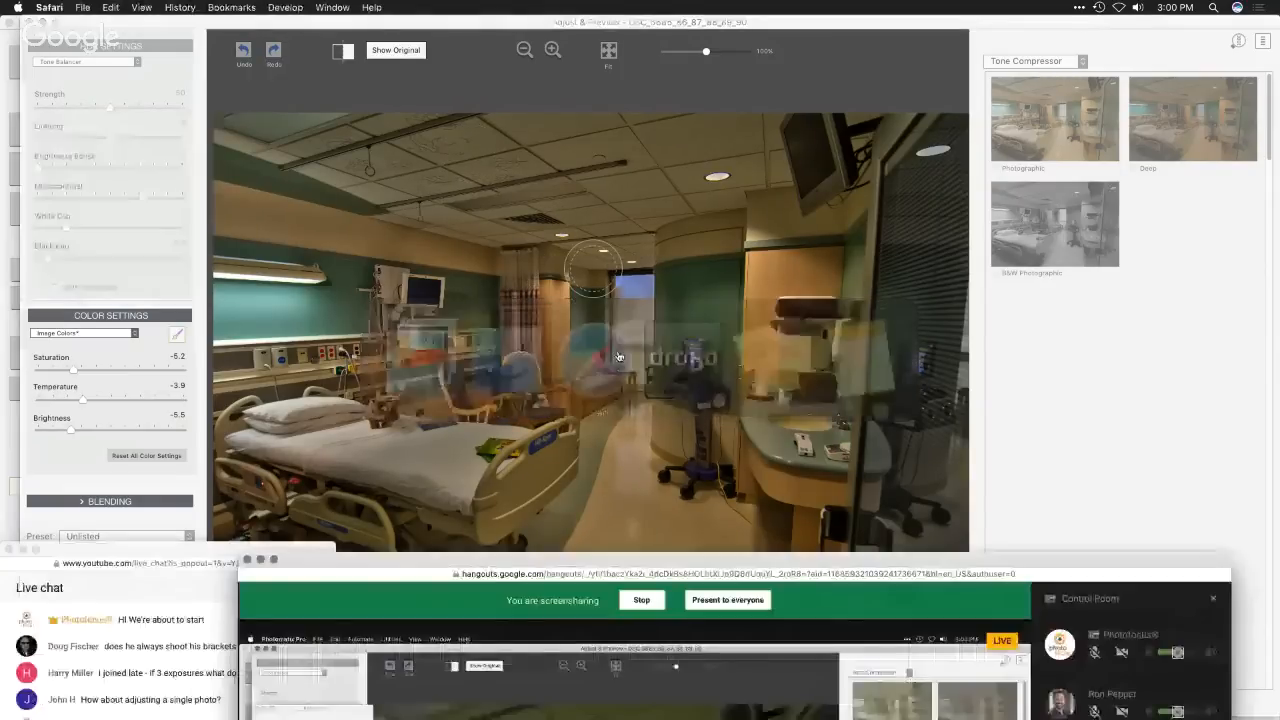
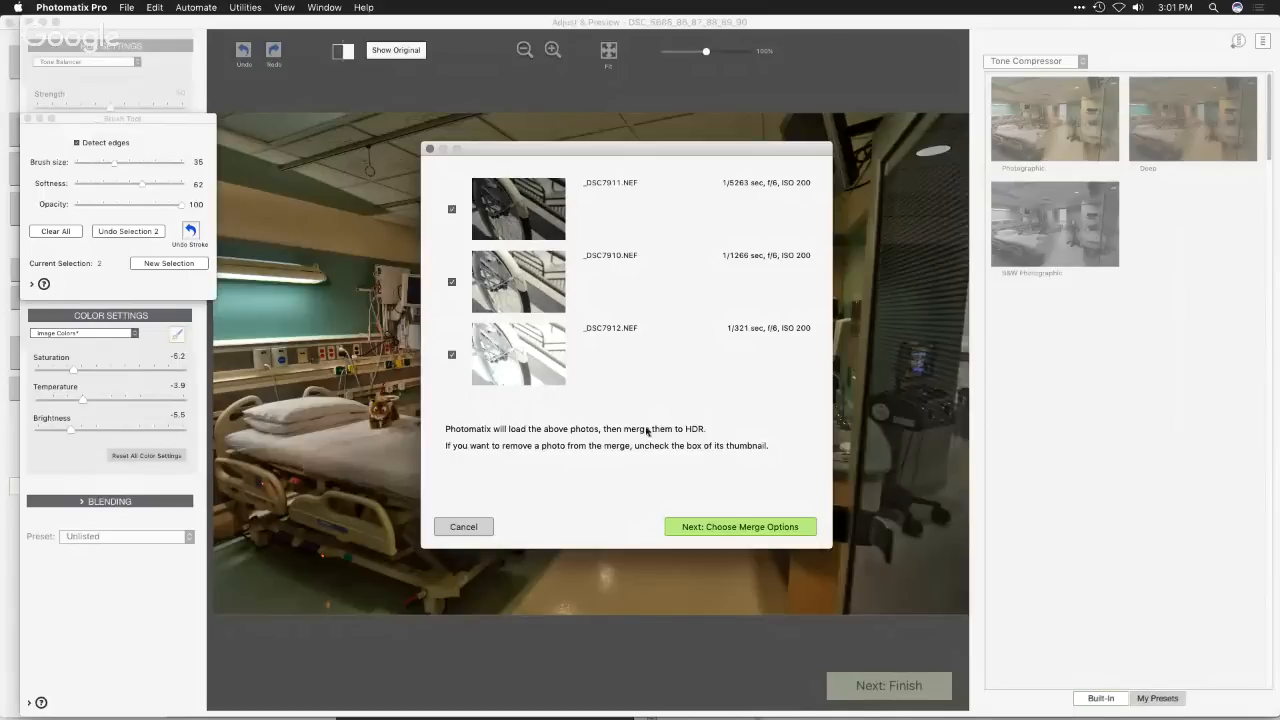
- Merge the three bracketed bicycle photos to HDR using the Hand-held (standard) alignment preset, and close the leftover brush tool window
{"action": "left_click", "coordinate": [702, 527]}
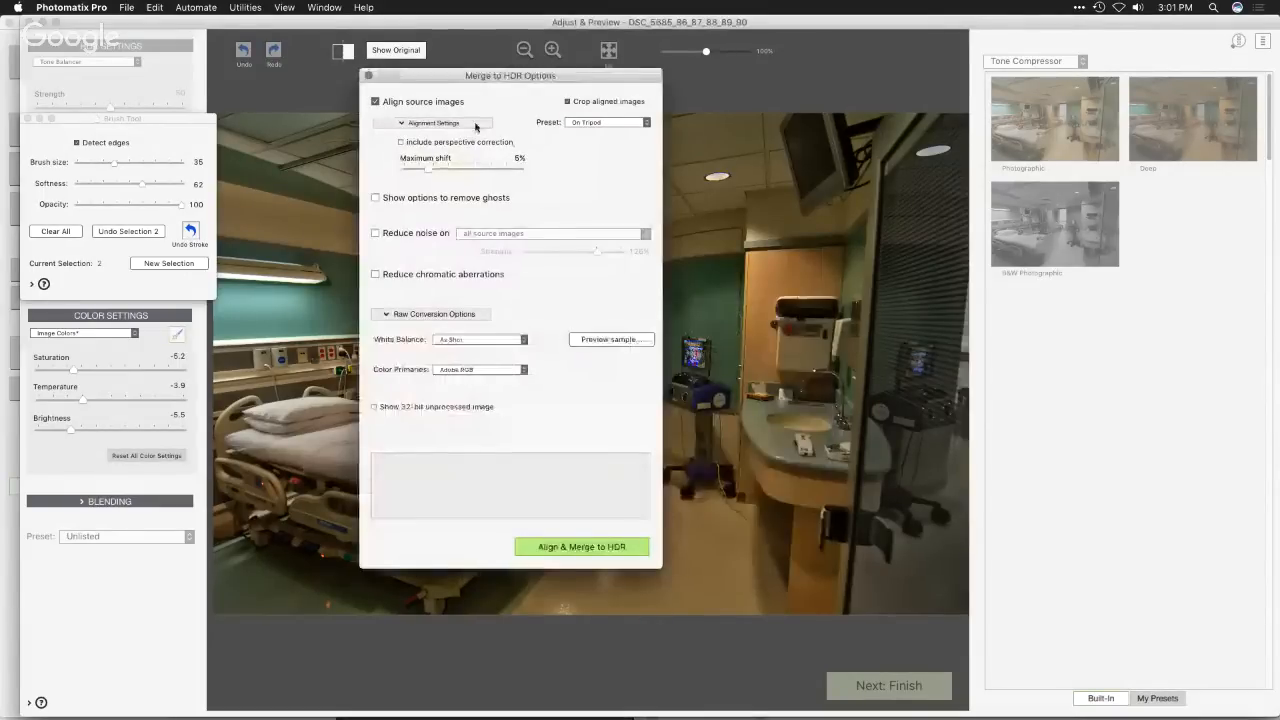
{"action": "left_click", "coordinate": [609, 122]}
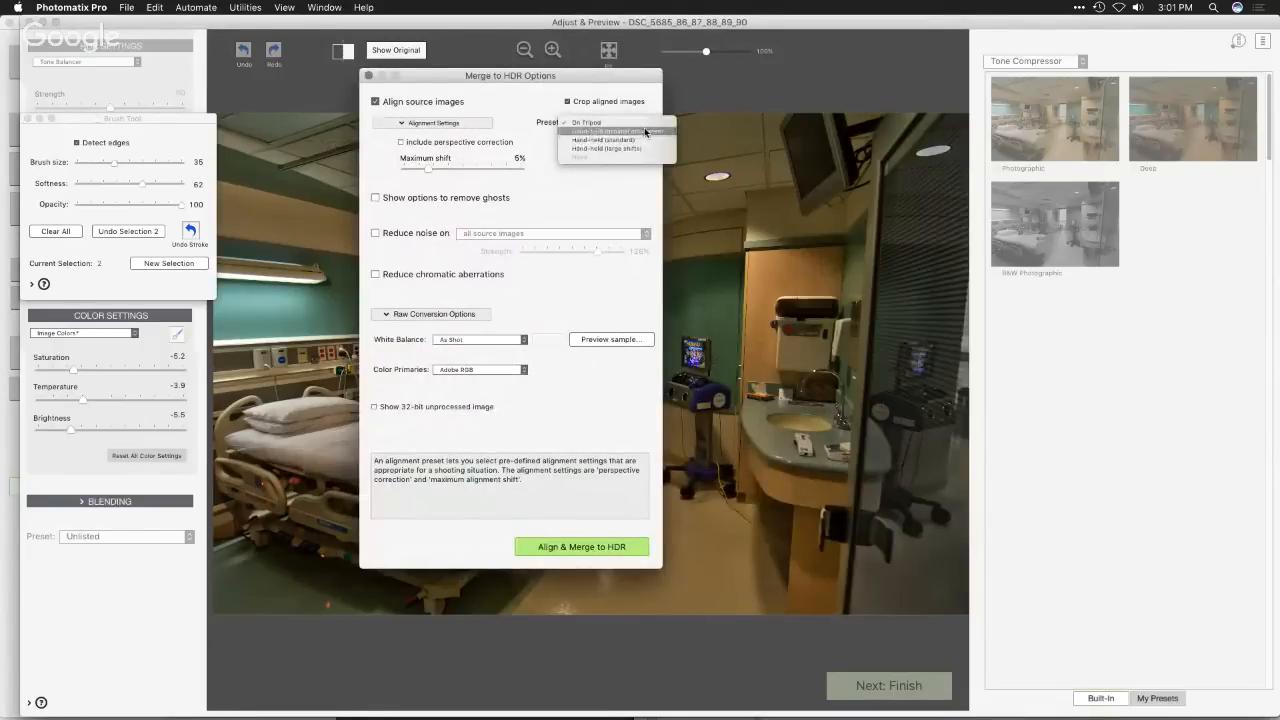
{"action": "left_click", "coordinate": [638, 141]}
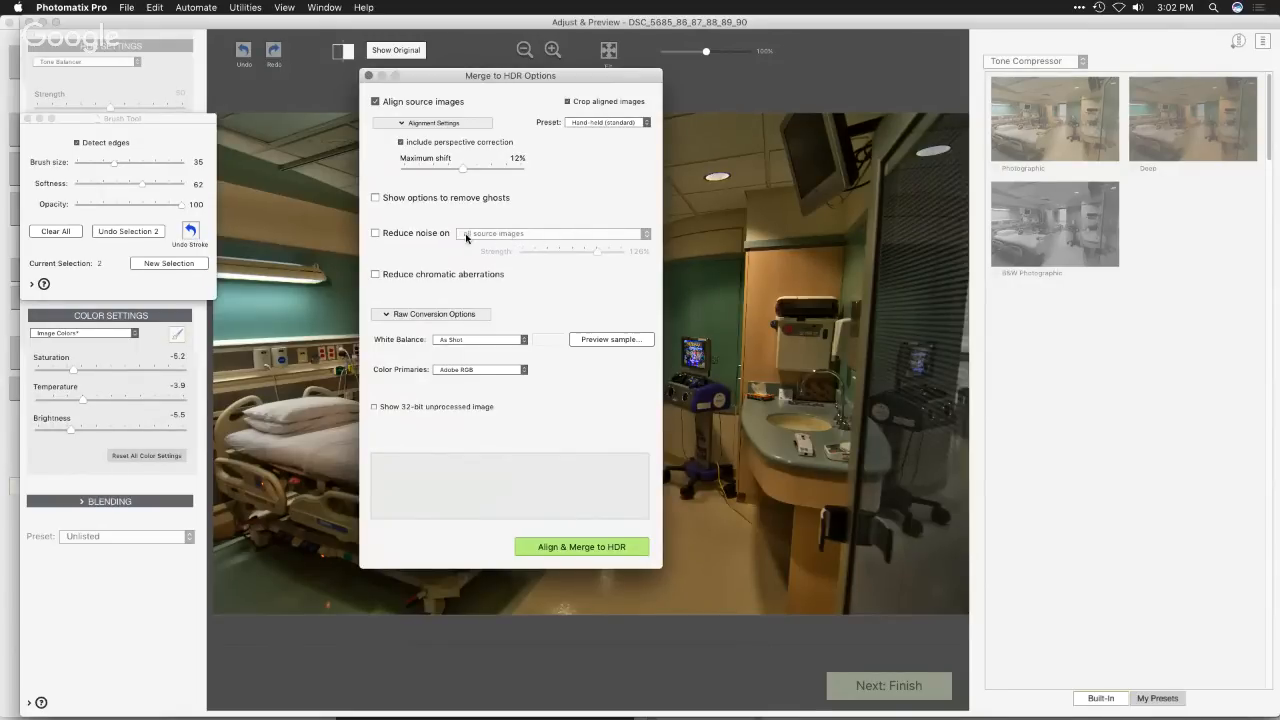
{"action": "left_click", "coordinate": [584, 548]}
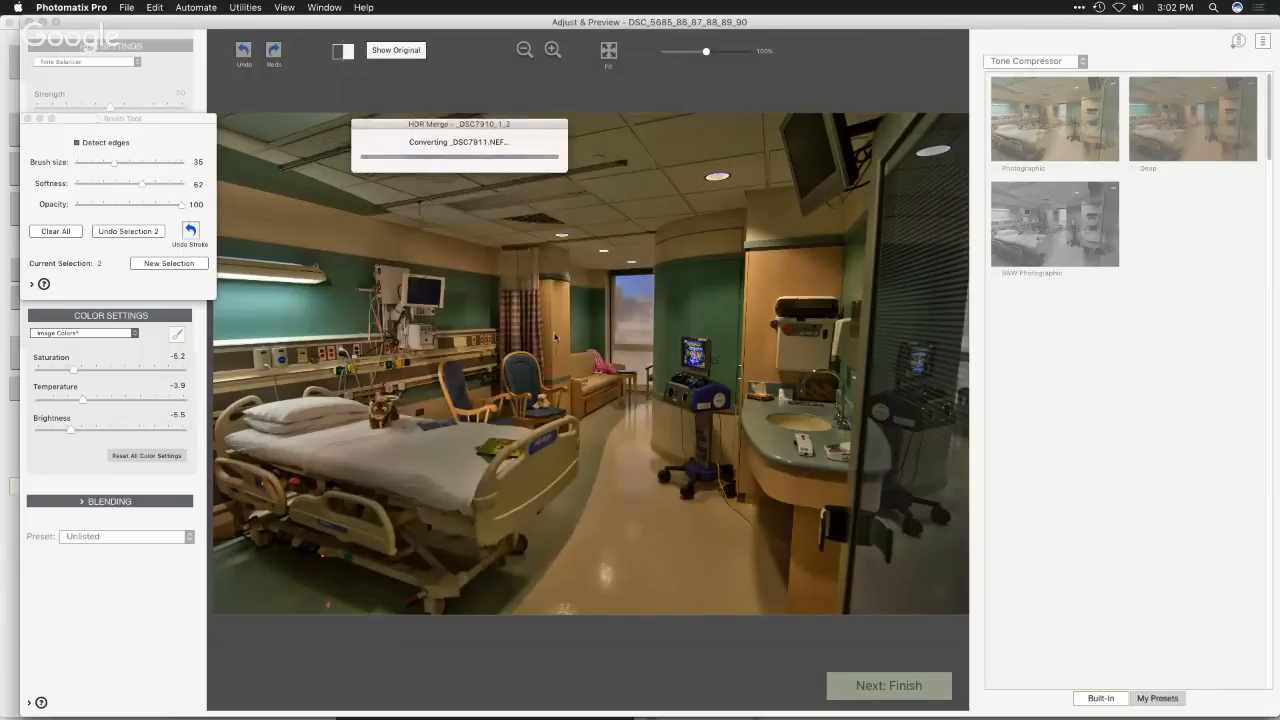
{"action": "left_click", "coordinate": [29, 118]}
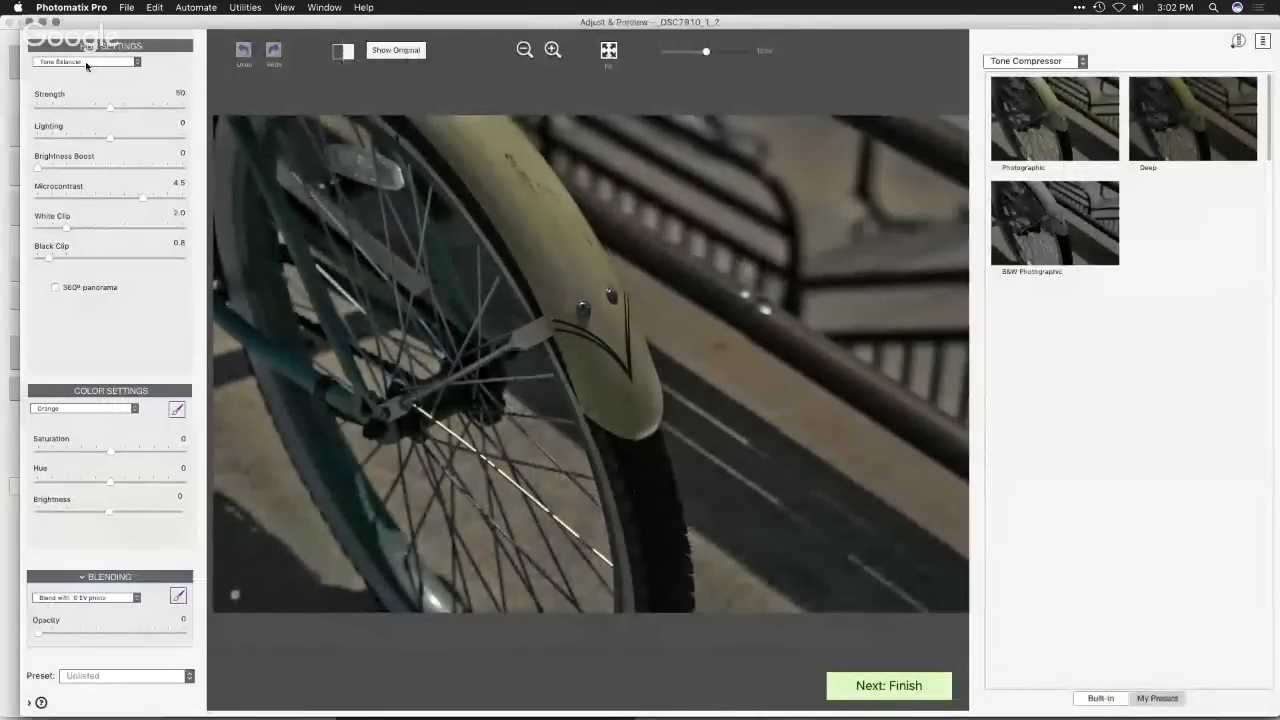
- Compare the initial Tone Balancer rendering of the bicycle wheel with the original photo
{"action": "left_click", "coordinate": [392, 52]}
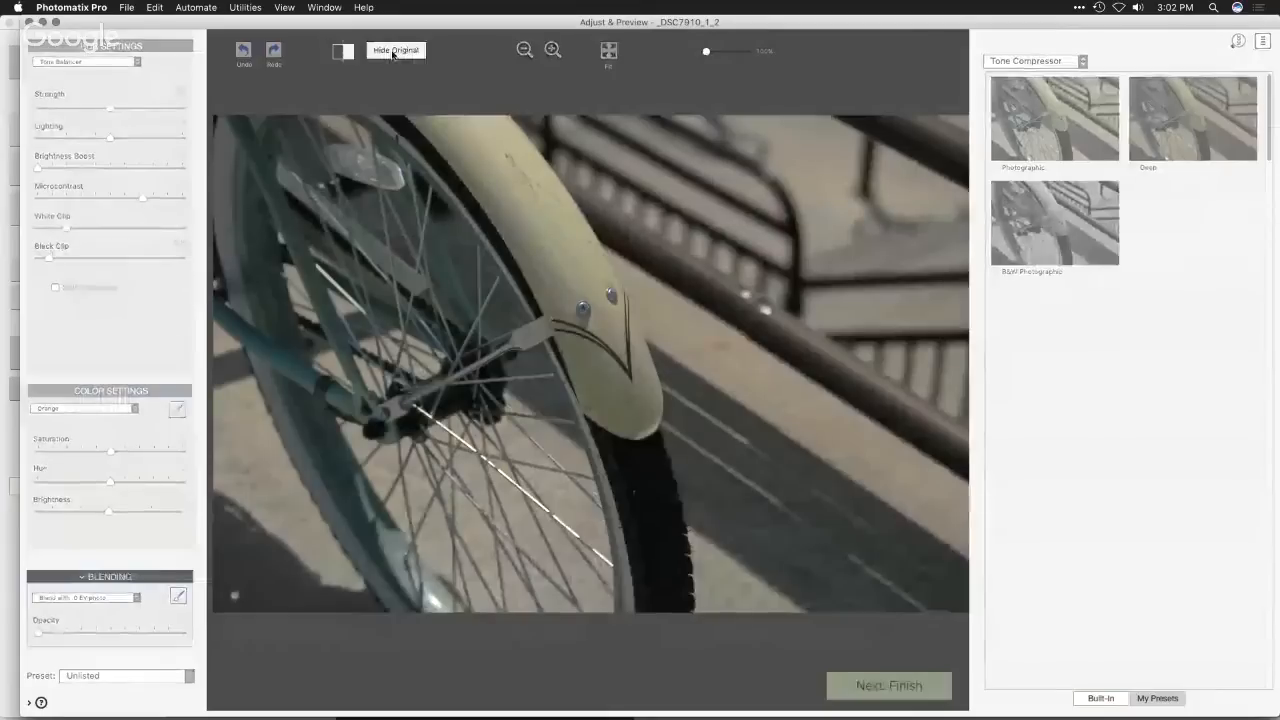
{"action": "left_click", "coordinate": [392, 52]}
{"action": "left_click", "coordinate": [392, 52]}
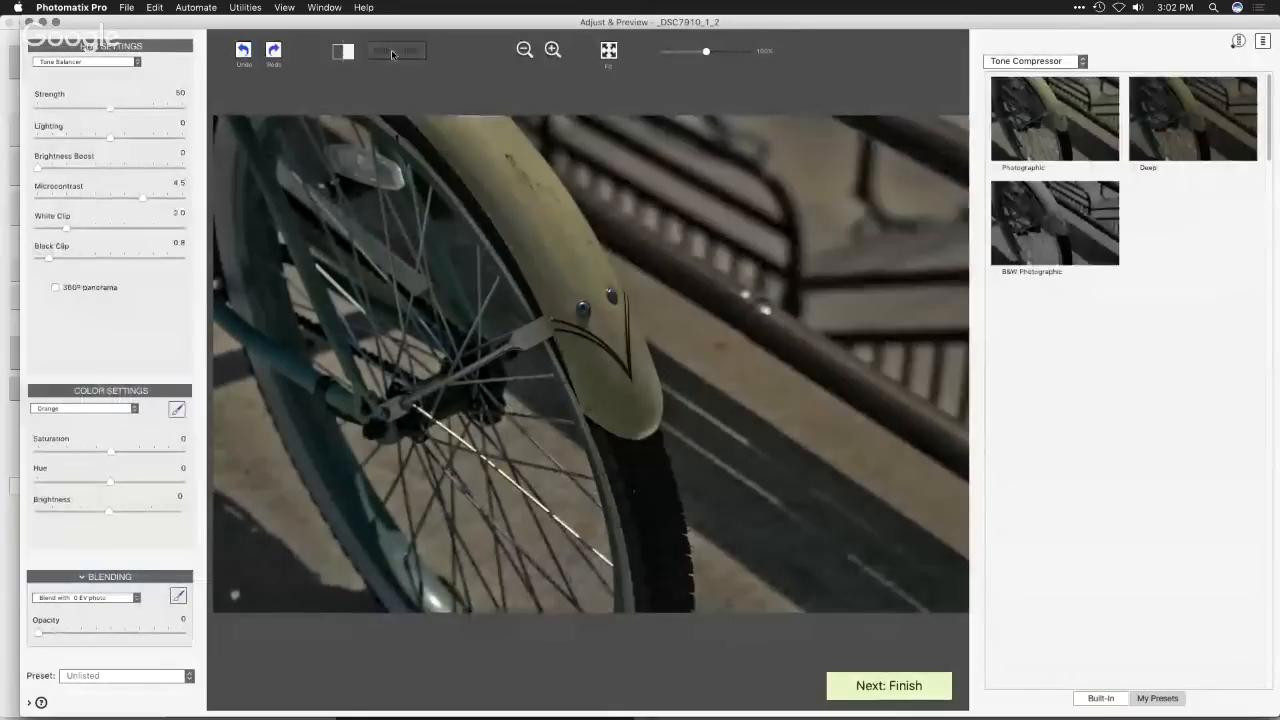
{"action": "left_click", "coordinate": [392, 52]}
{"action": "left_click", "coordinate": [392, 52]}
{"action": "left_click", "coordinate": [392, 52]}
{"action": "left_click", "coordinate": [392, 52]}
{"action": "left_click", "coordinate": [392, 52]}
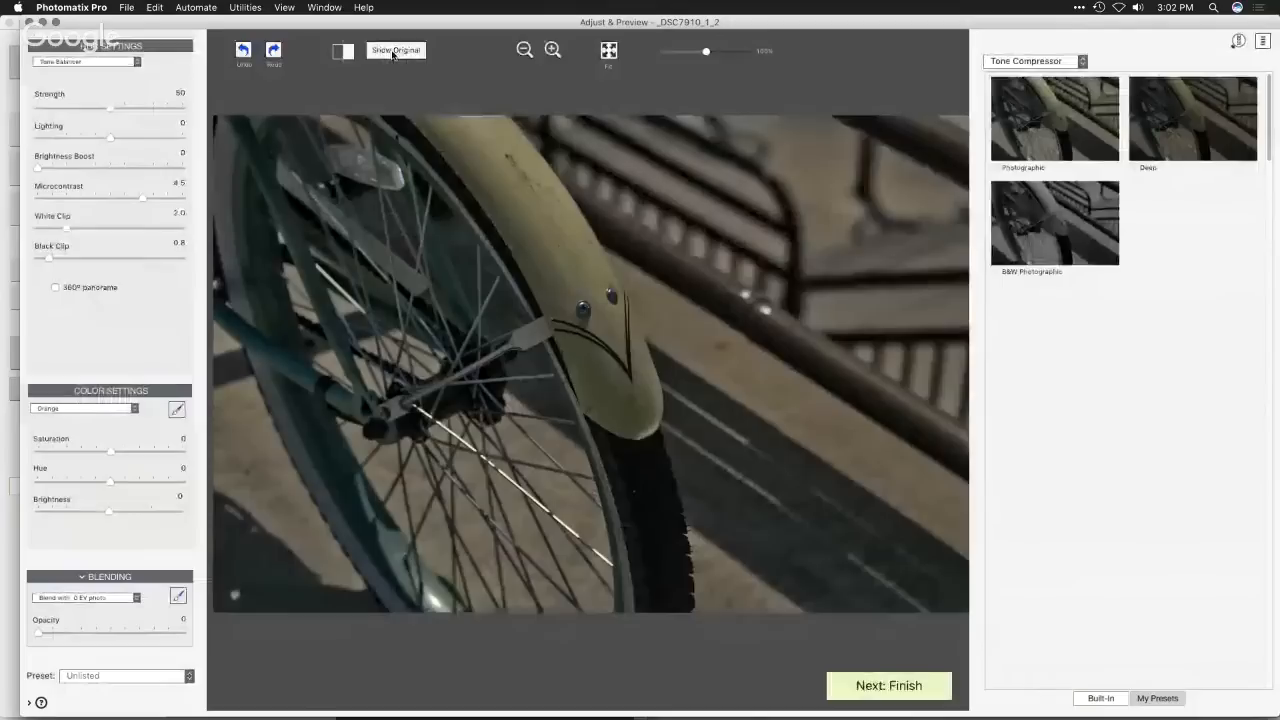
{"action": "left_click", "coordinate": [392, 52]}
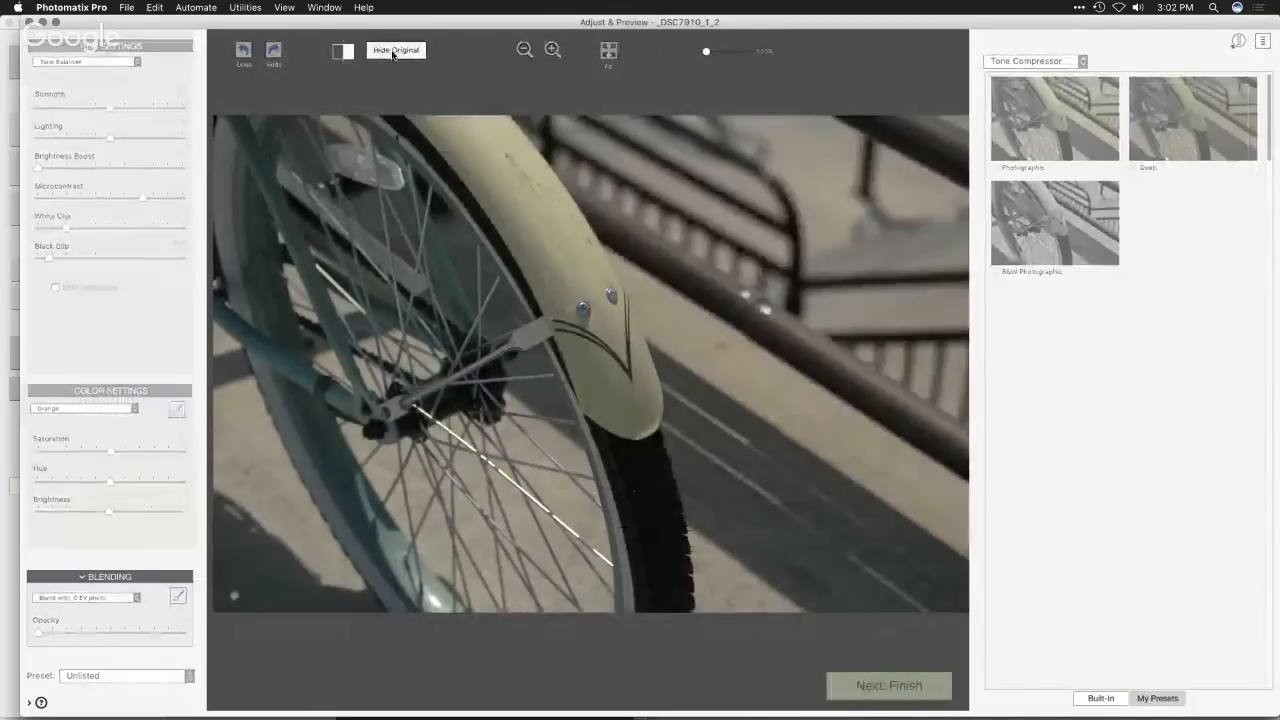
{"action": "left_click", "coordinate": [392, 52]}
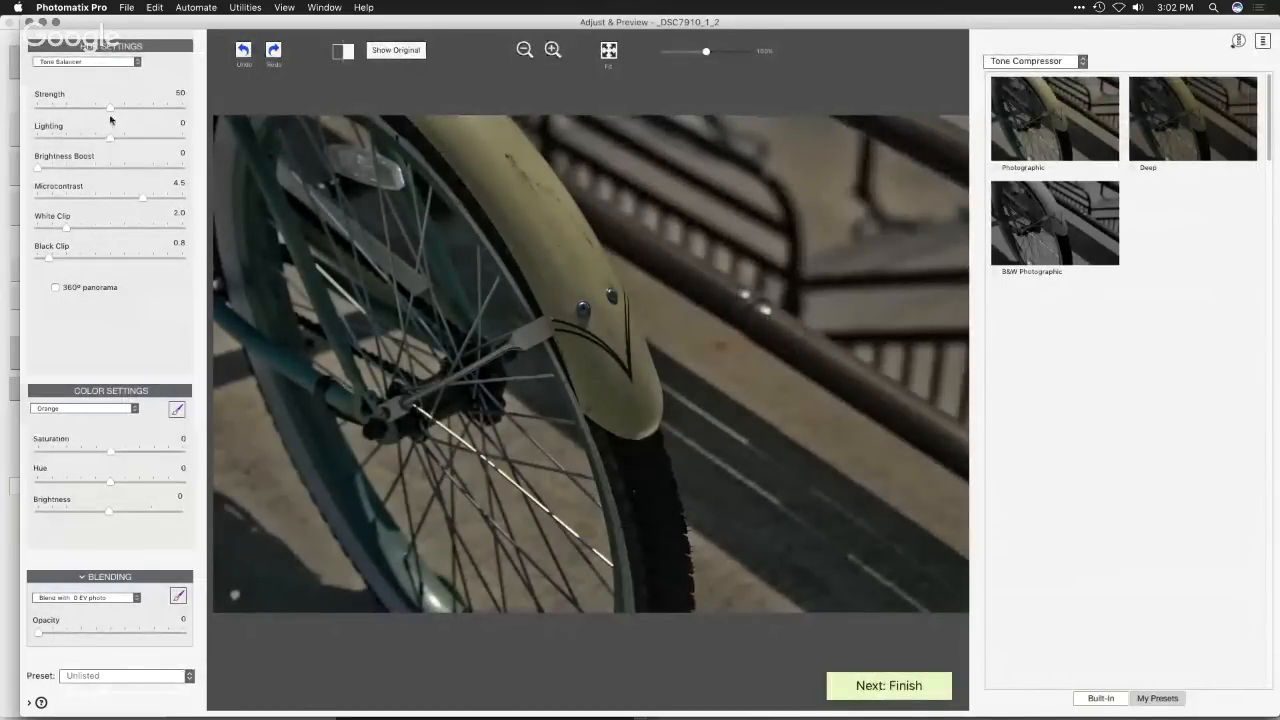
- Set the bicycle rendering's Strength to 92, Microcontrast to 8.5, Lighting to 2.4 and White Clip to 3.3
{"action": "left_click_drag", "start_coordinate": [112, 109], "coordinate": [169, 112]}
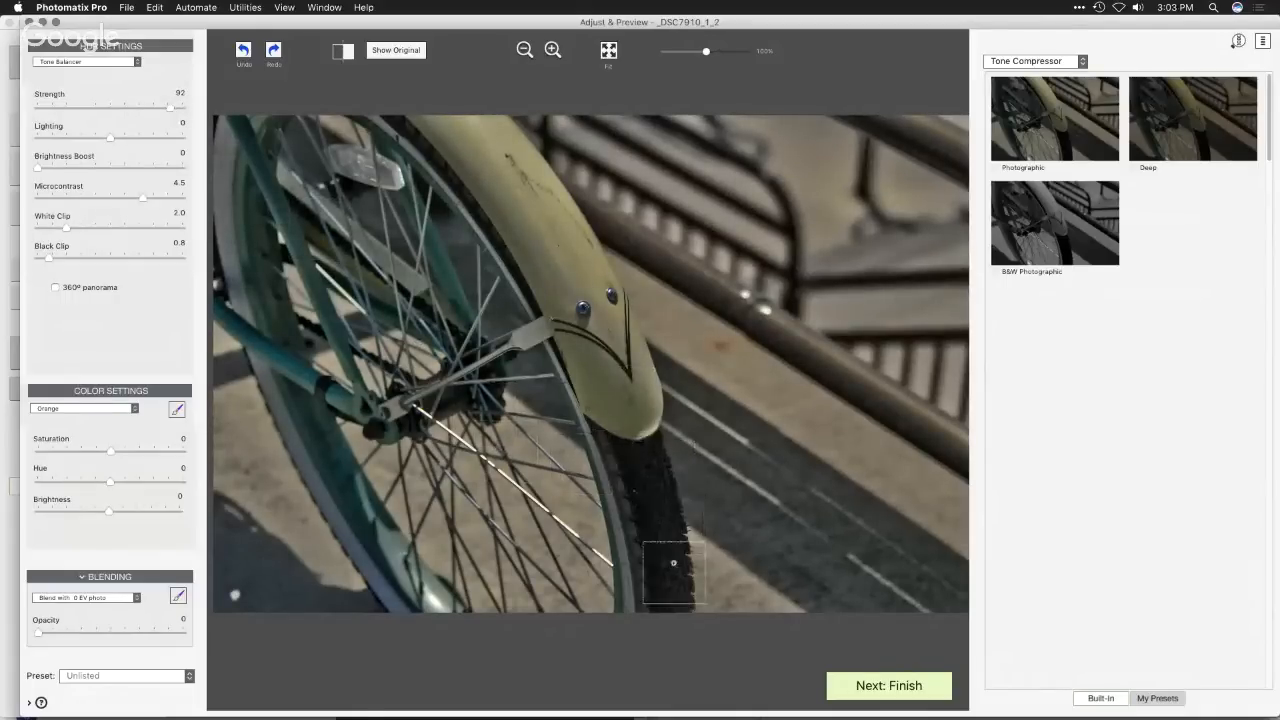
{"action": "left_click_drag", "start_coordinate": [142, 197], "coordinate": [172, 197]}
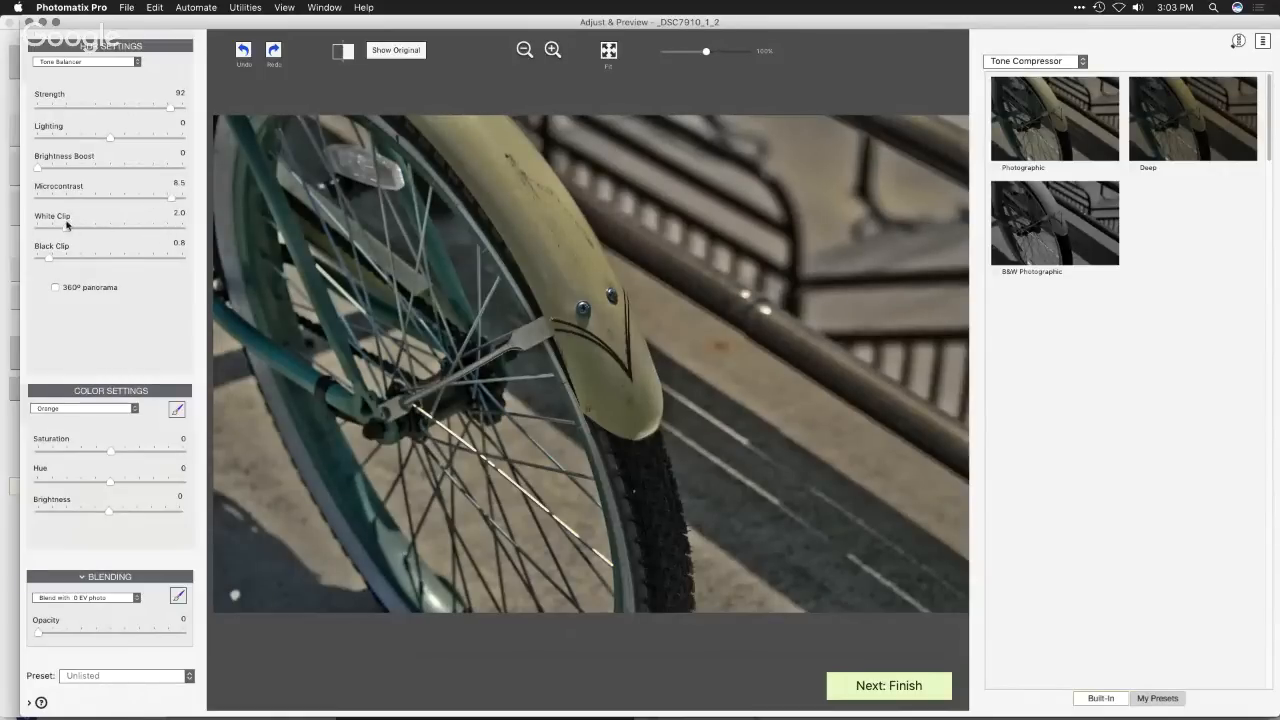
{"action": "mouse_move", "coordinate": [115, 140]}
{"action": "left_mouse_down"}
{"action": "mouse_move", "coordinate": [134, 141]}
{"action": "mouse_move", "coordinate": [92, 143]}
{"action": "mouse_move", "coordinate": [167, 143]}
{"action": "mouse_move", "coordinate": [127, 142]}
{"action": "left_mouse_up"}
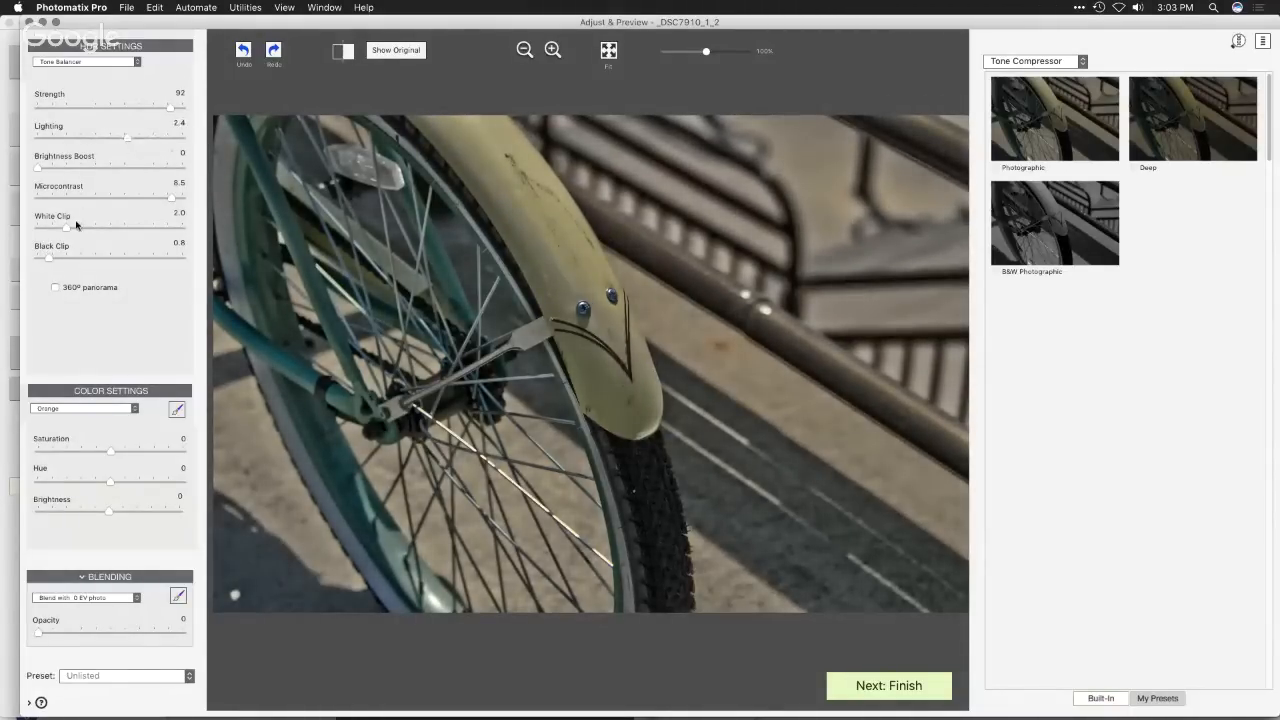
{"action": "left_click_drag", "start_coordinate": [71, 229], "coordinate": [83, 229]}
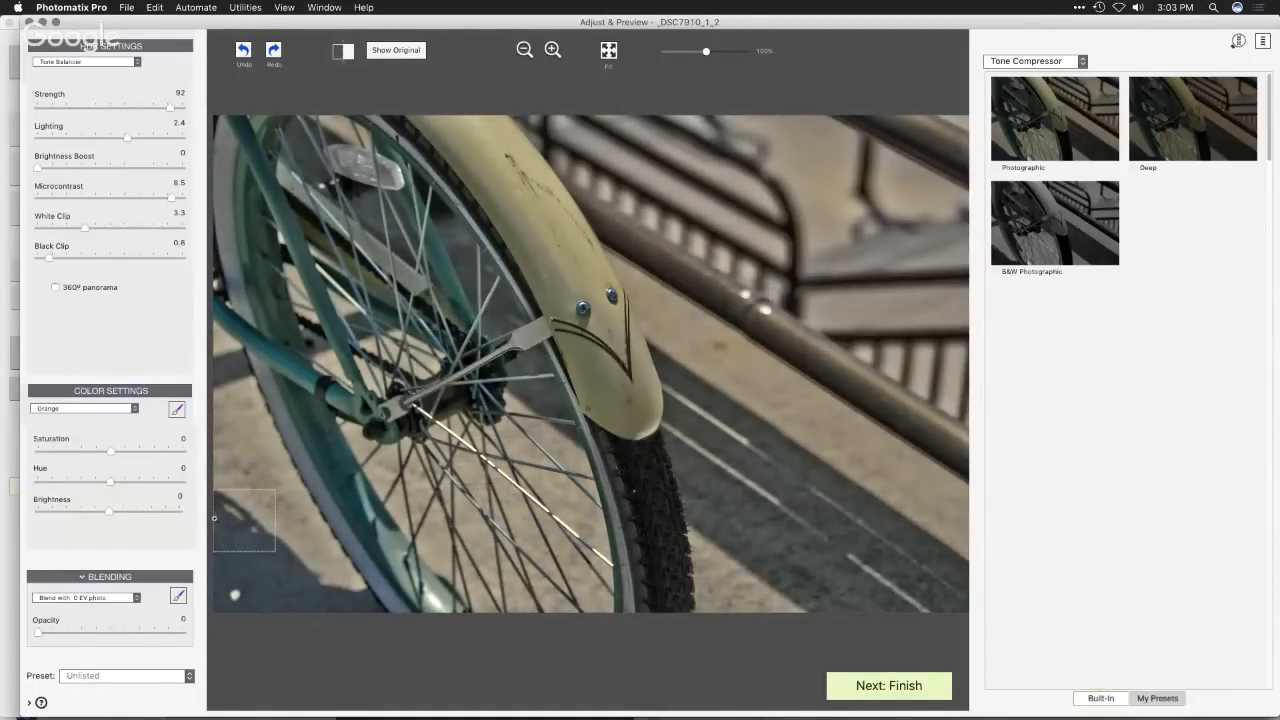
- Adjust only the bicycle's cyan tones, setting Saturation to 5.8 and Brightness to -3.9
{"action": "left_click", "coordinate": [108, 409]}
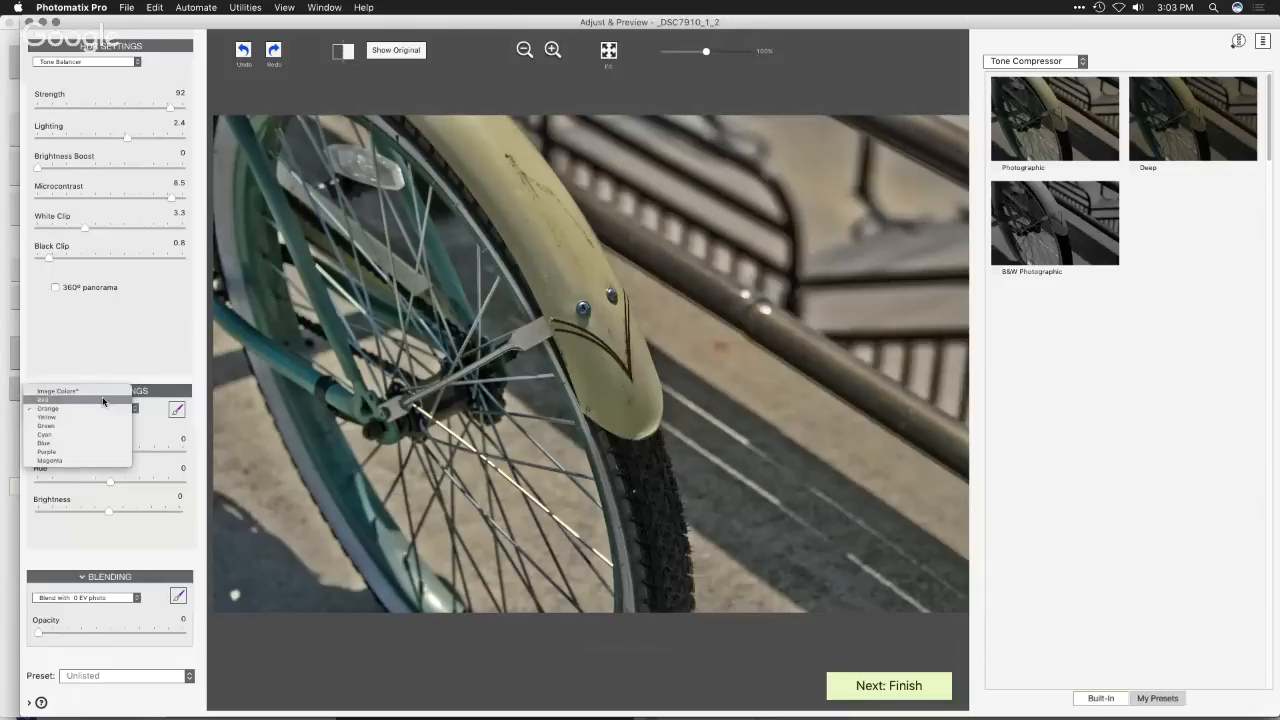
{"action": "left_click", "coordinate": [99, 434]}
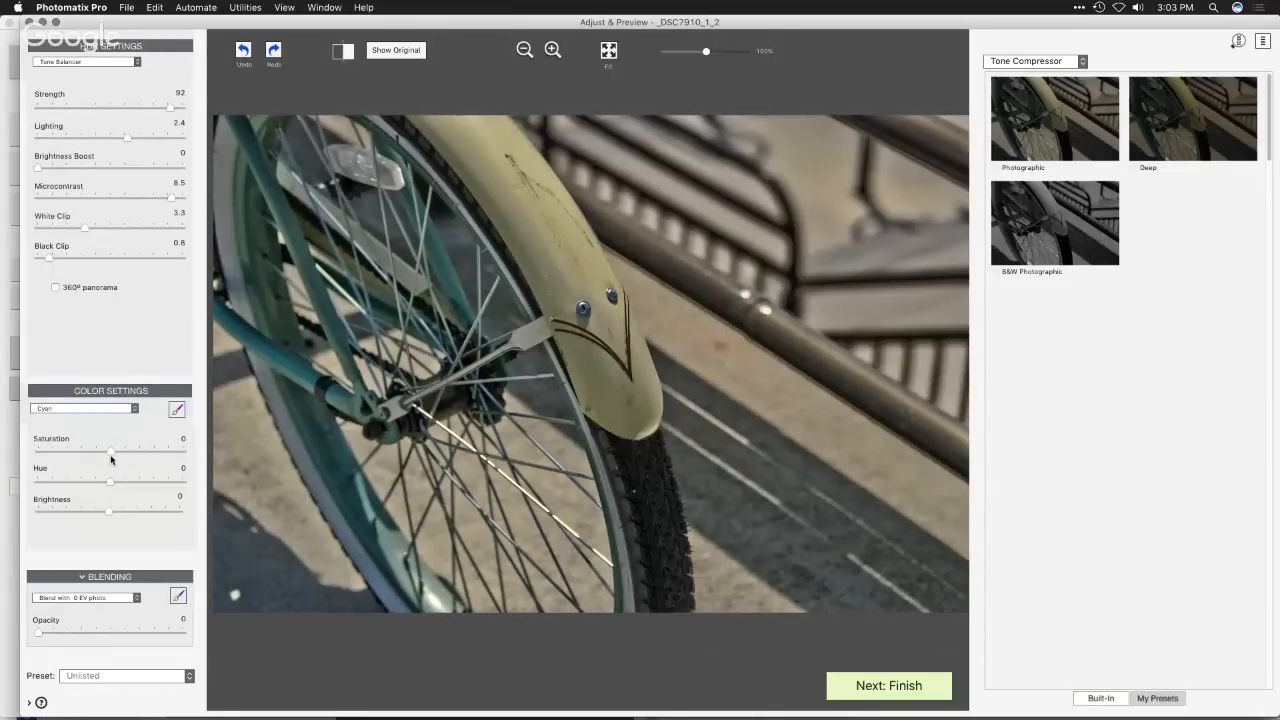
{"action": "left_click_drag", "start_coordinate": [110, 455], "coordinate": [153, 457]}
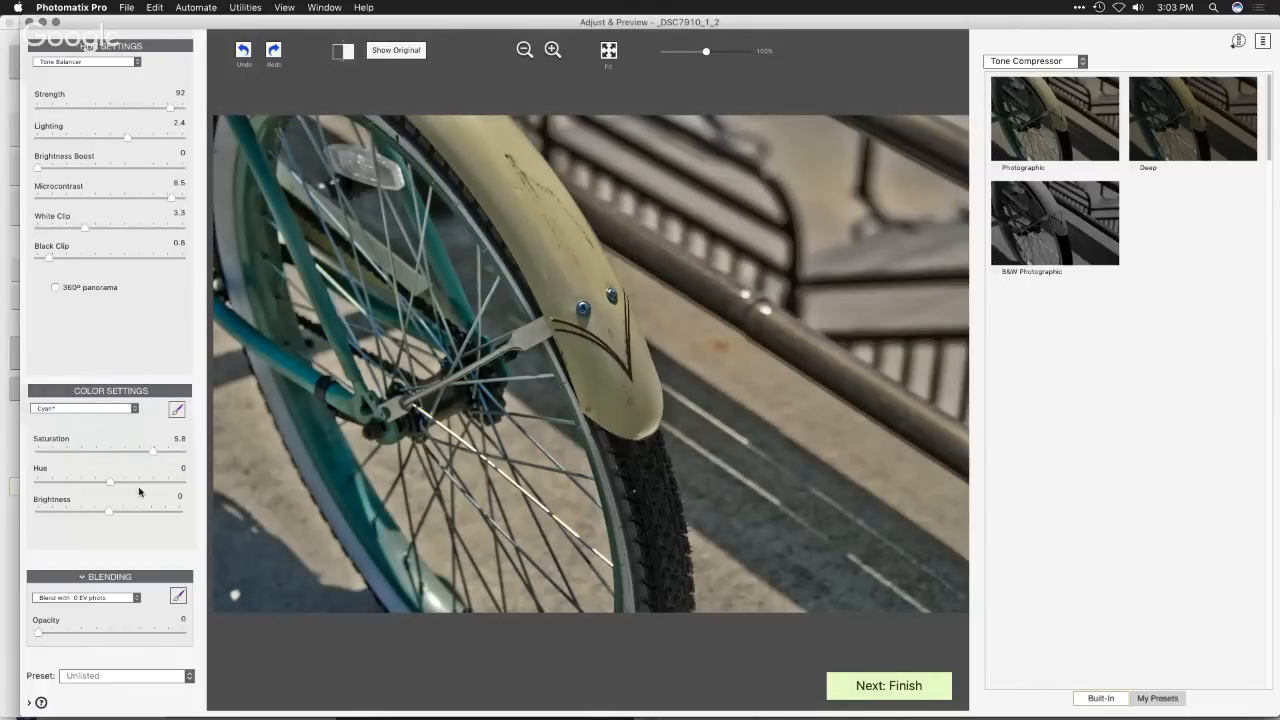
{"action": "left_click_drag", "start_coordinate": [109, 514], "coordinate": [80, 514]}
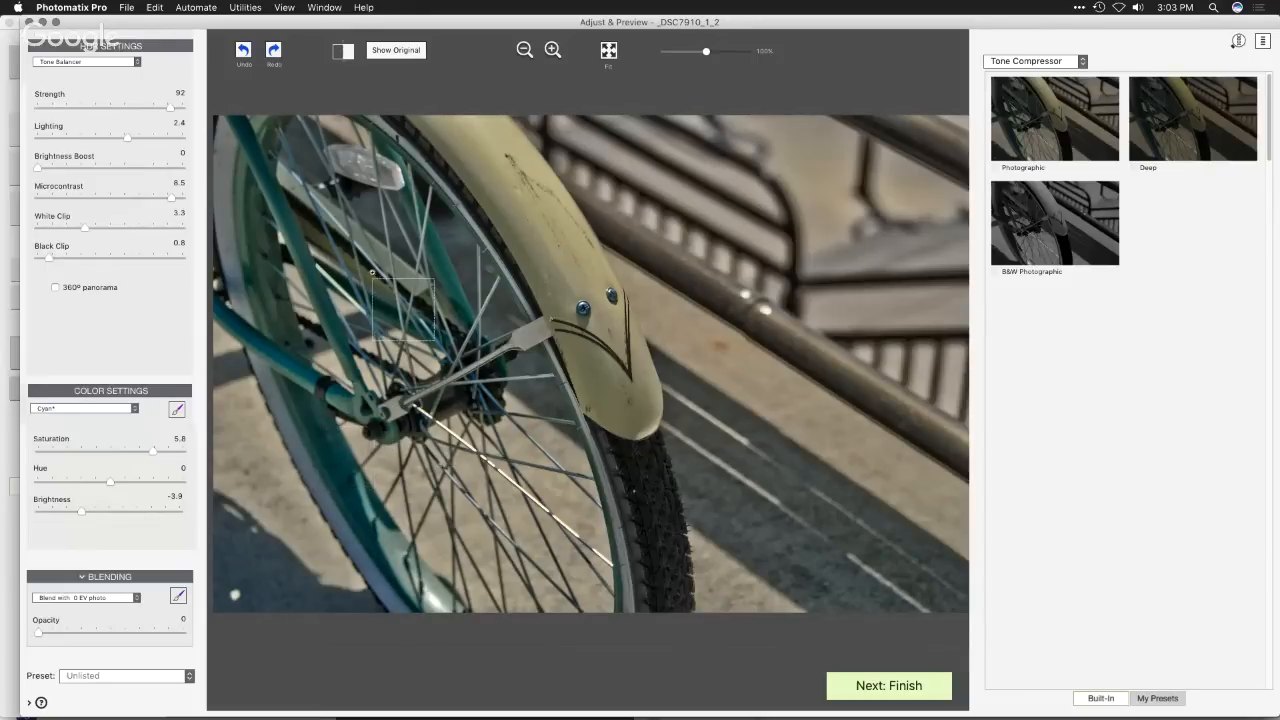
- Raise the Saturation of the bicycle photo's yellow tones to 2.0
{"action": "left_click", "coordinate": [87, 409]}
{"action": "left_click", "coordinate": [80, 391]}
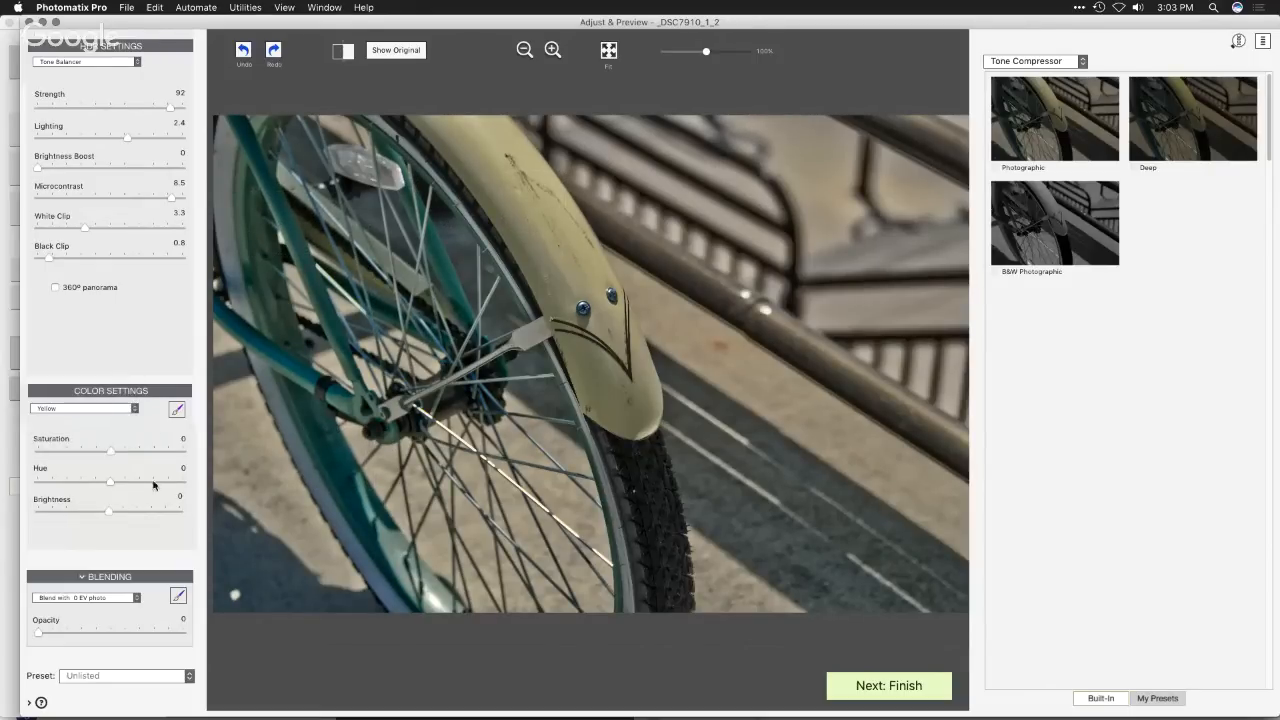
{"action": "mouse_move", "coordinate": [111, 451]}
{"action": "left_mouse_down"}
{"action": "mouse_move", "coordinate": [134, 451]}
{"action": "mouse_move", "coordinate": [82, 453]}
{"action": "mouse_move", "coordinate": [138, 455]}
{"action": "mouse_move", "coordinate": [124, 451]}
{"action": "left_mouse_up"}
- Compare the color-adjusted bicycle with the original, using the split view and the full original view
{"action": "left_click", "coordinate": [341, 51]}
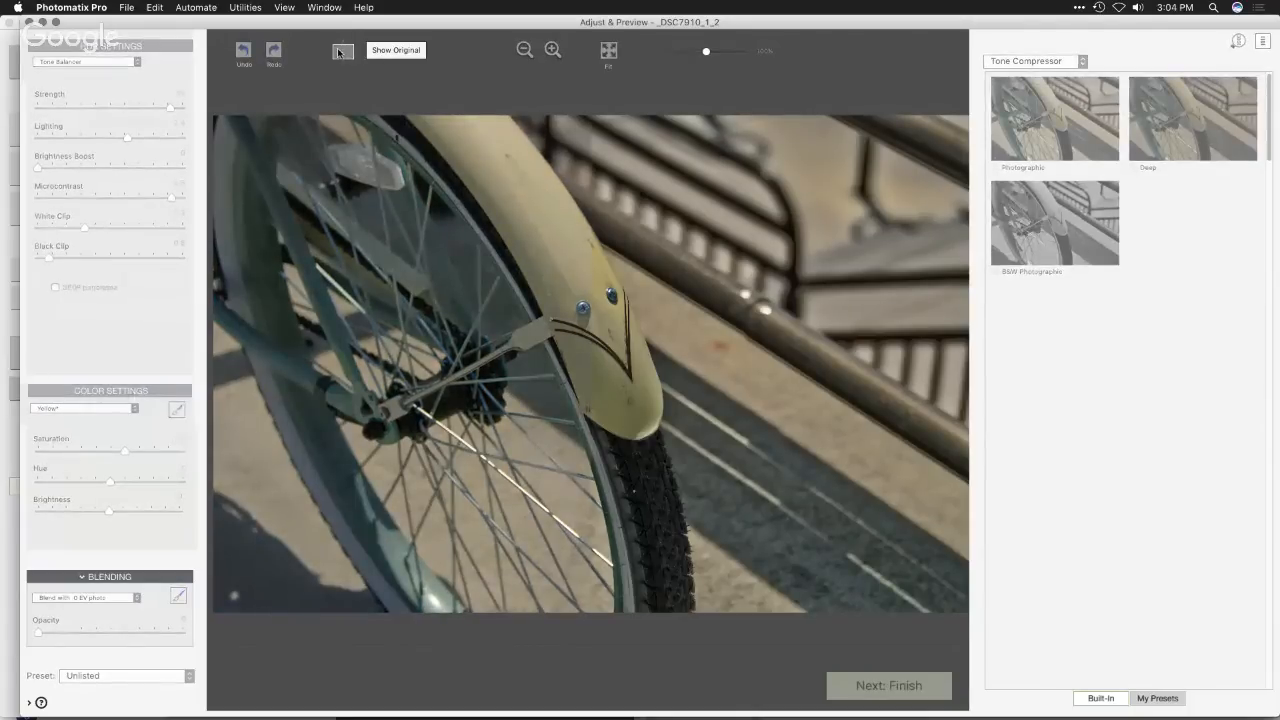
{"action": "left_click", "coordinate": [419, 54]}
{"action": "left_click", "coordinate": [419, 55]}
{"action": "left_click", "coordinate": [419, 55]}
{"action": "left_click", "coordinate": [419, 55]}
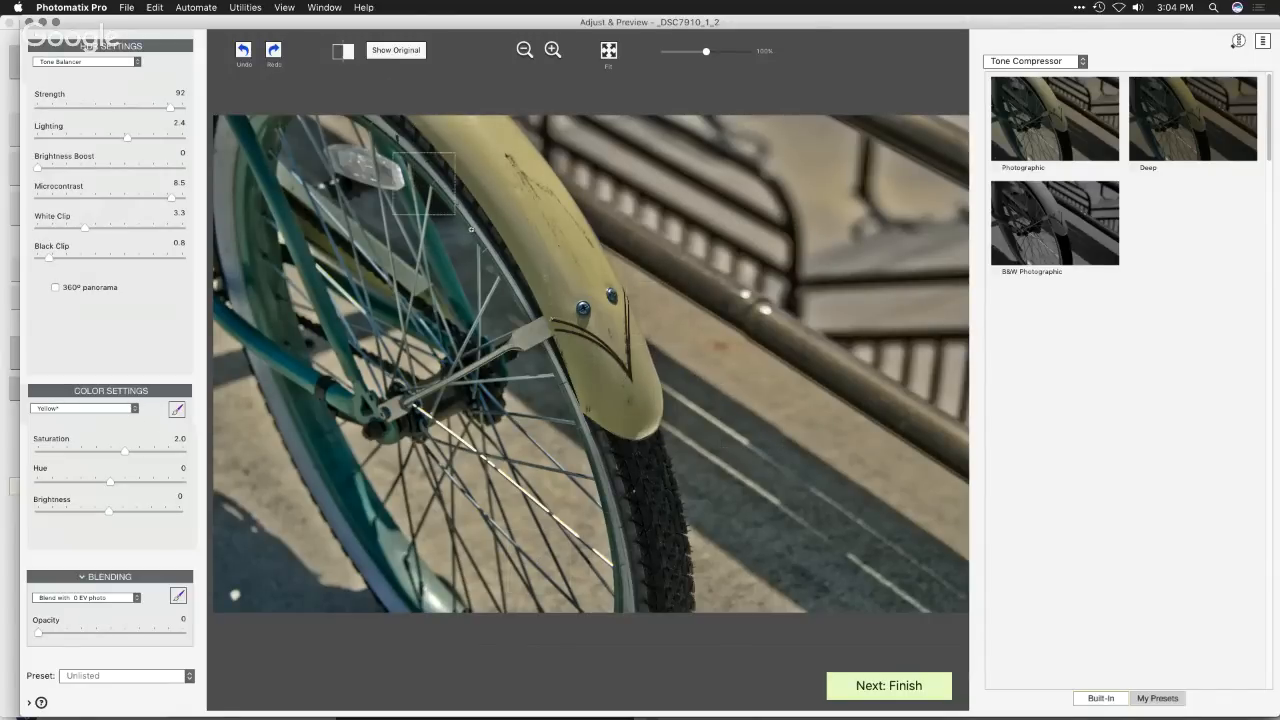
{"action": "key", "text": "super+Tab"}
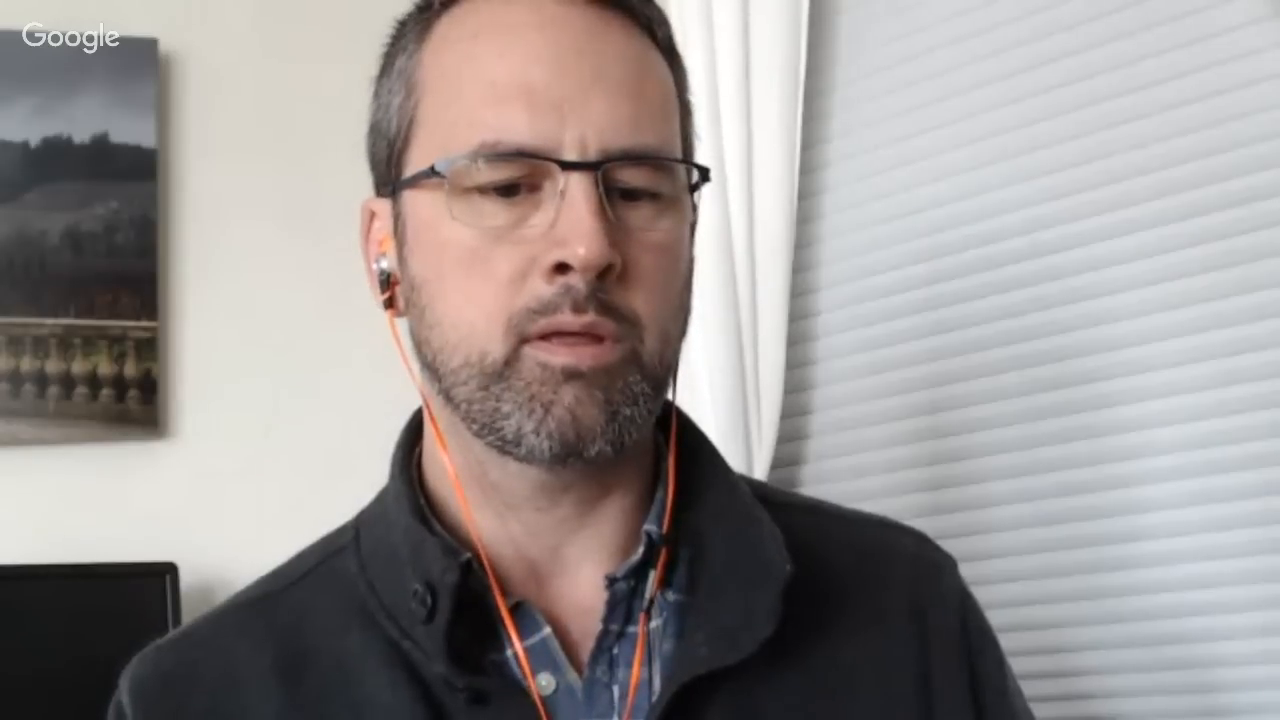
{"action": "key", "text": "super+Tab"}
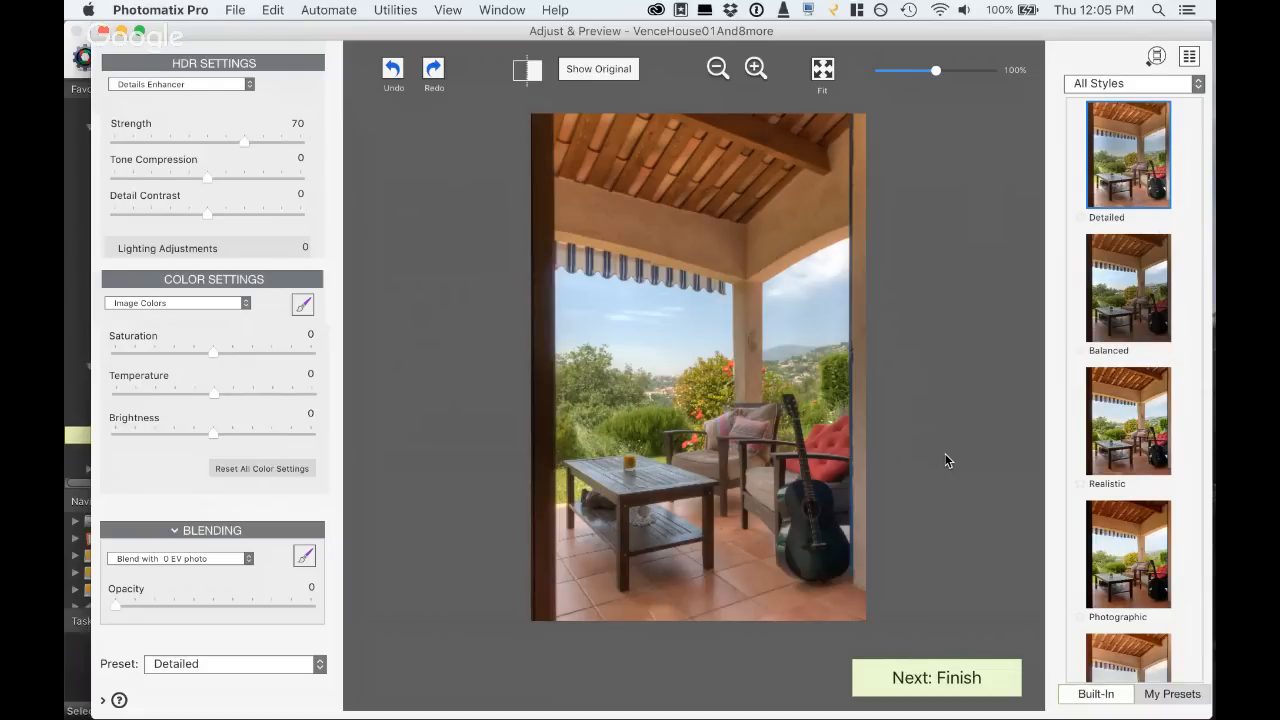
- Compare the patio rendering with its original, and apply the Realistic preset
{"action": "left_click", "coordinate": [586, 69]}
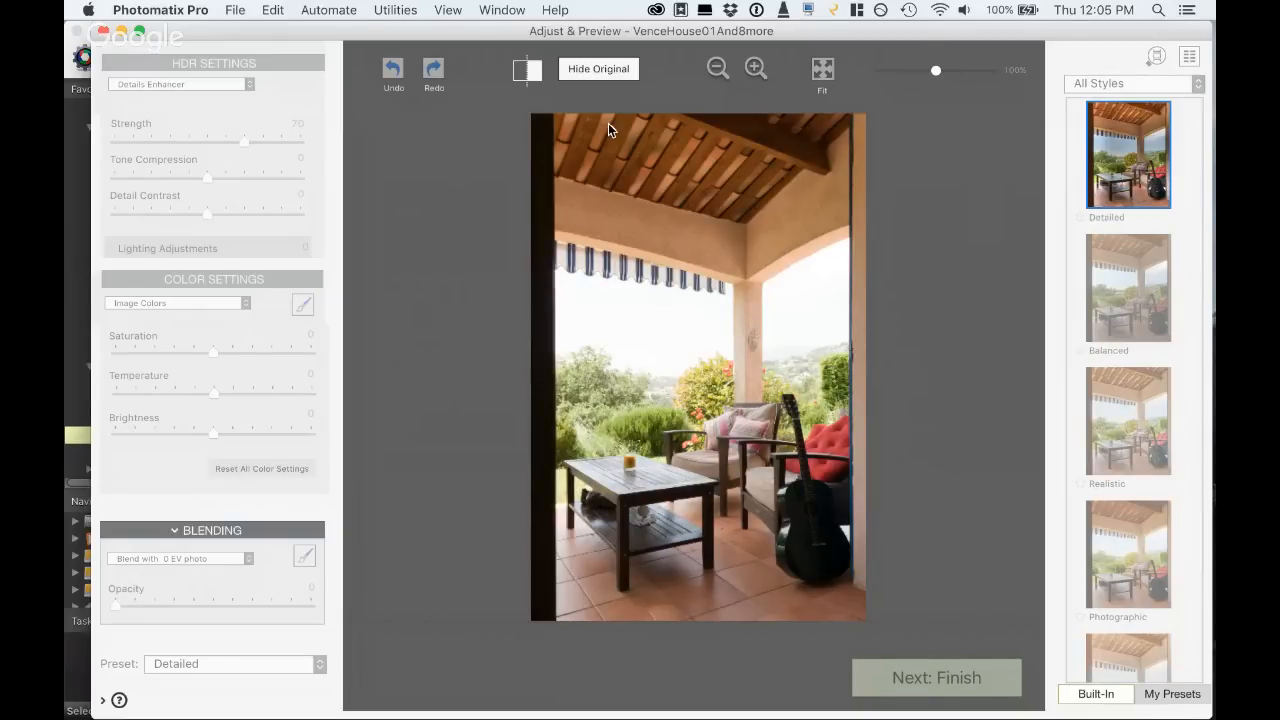
{"action": "left_click", "coordinate": [599, 70]}
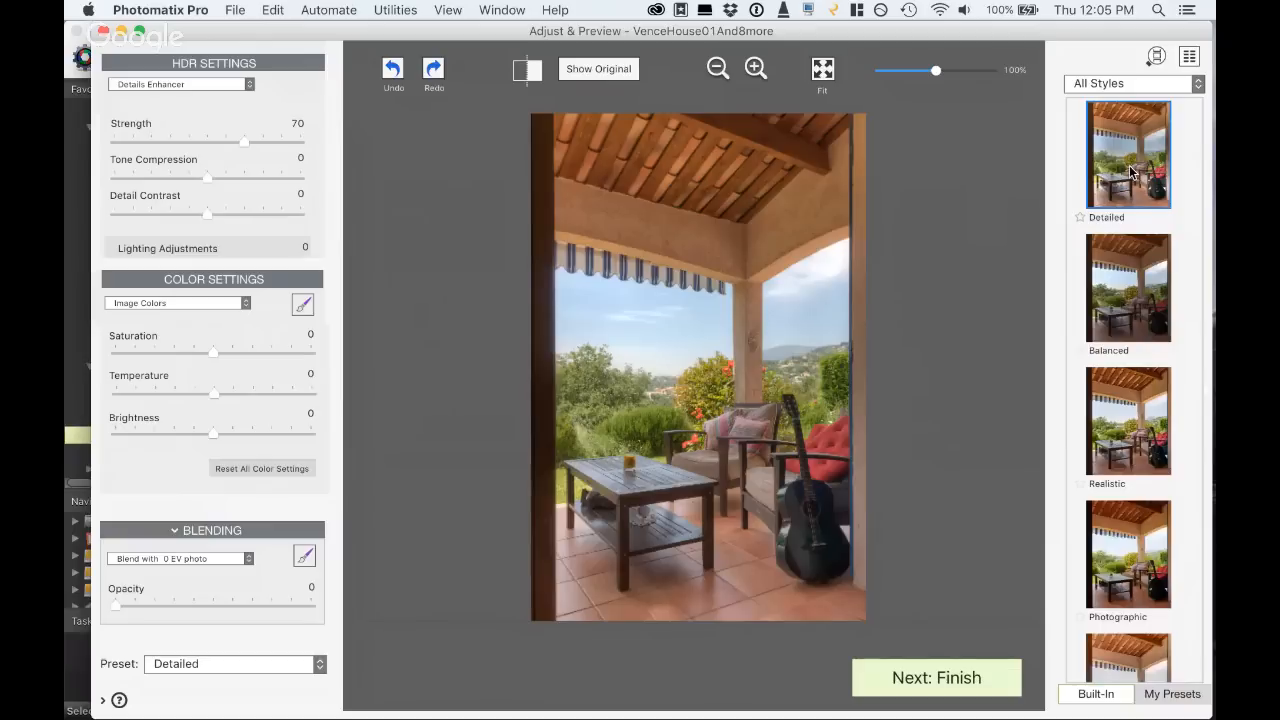
{"action": "left_click", "coordinate": [1128, 420]}
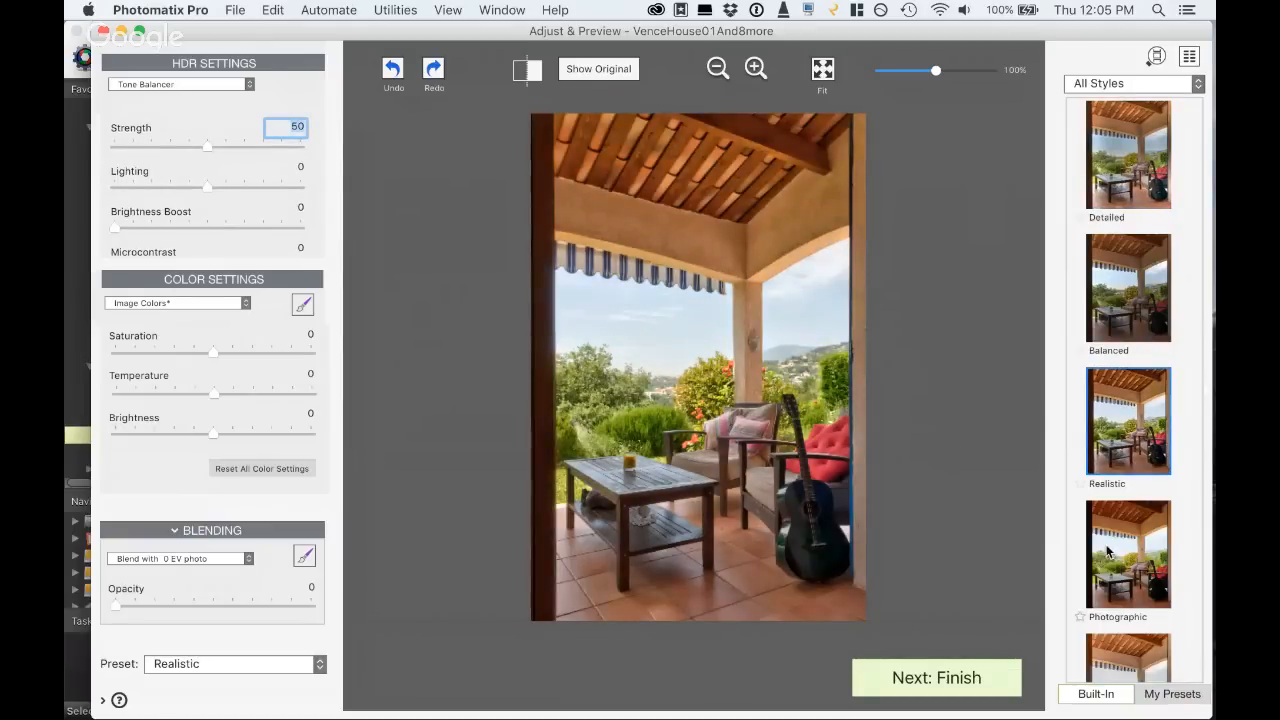
{"action": "scroll", "coordinate": [1110, 550], "scroll_direction": "down", "scroll_amount": 3}
{"action": "scroll", "coordinate": [1108, 530], "scroll_direction": "down", "scroll_amount": 4}
{"action": "scroll", "coordinate": [1108, 530], "scroll_direction": "up", "scroll_amount": 7}
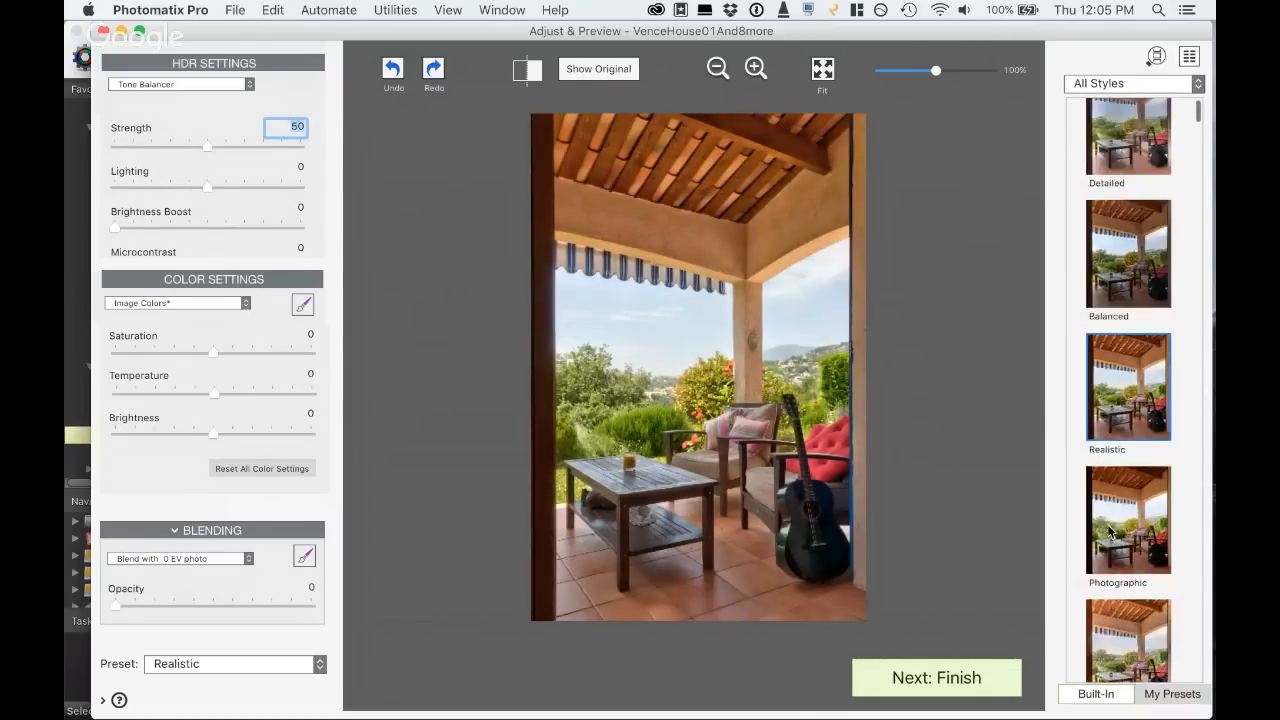
- Set the patio rendering's Strength to 75, Lighting to -2.7 and Brightness Boost to 24, keeping the overall color Brightness at 0
{"action": "left_click", "coordinate": [253, 145]}
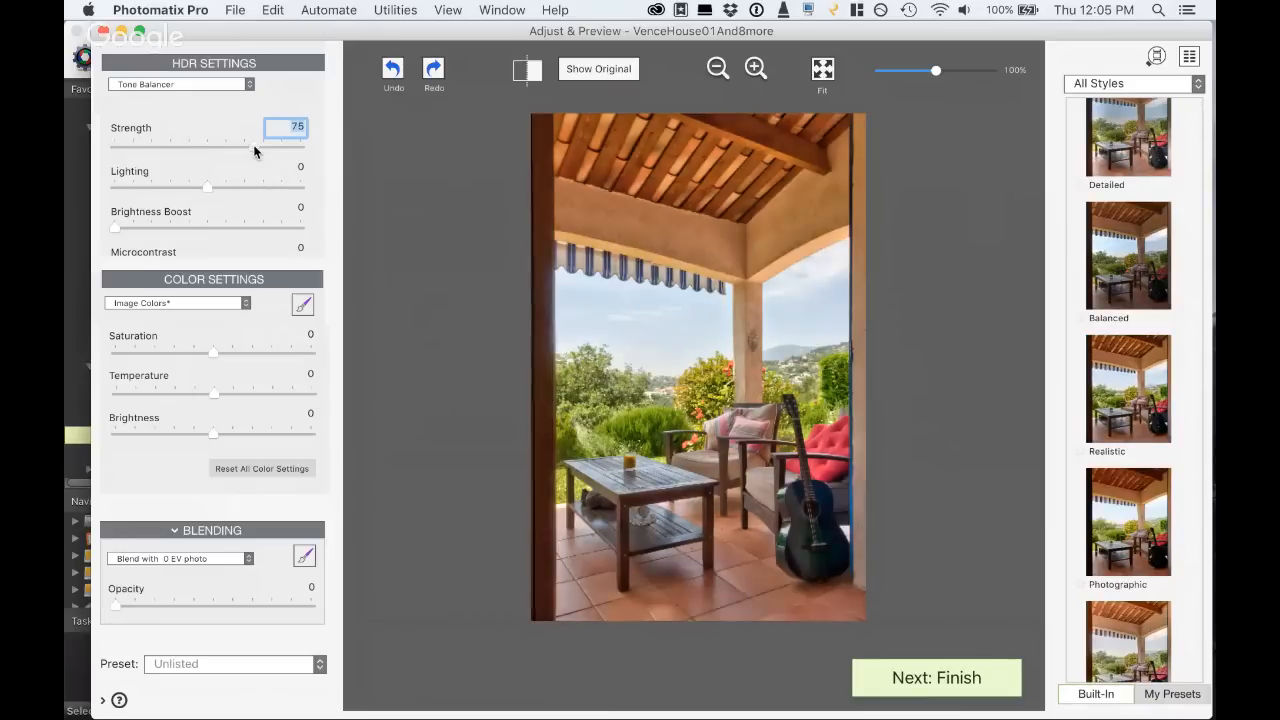
{"action": "left_click", "coordinate": [181, 186]}
{"action": "left_click", "coordinate": [160, 228]}
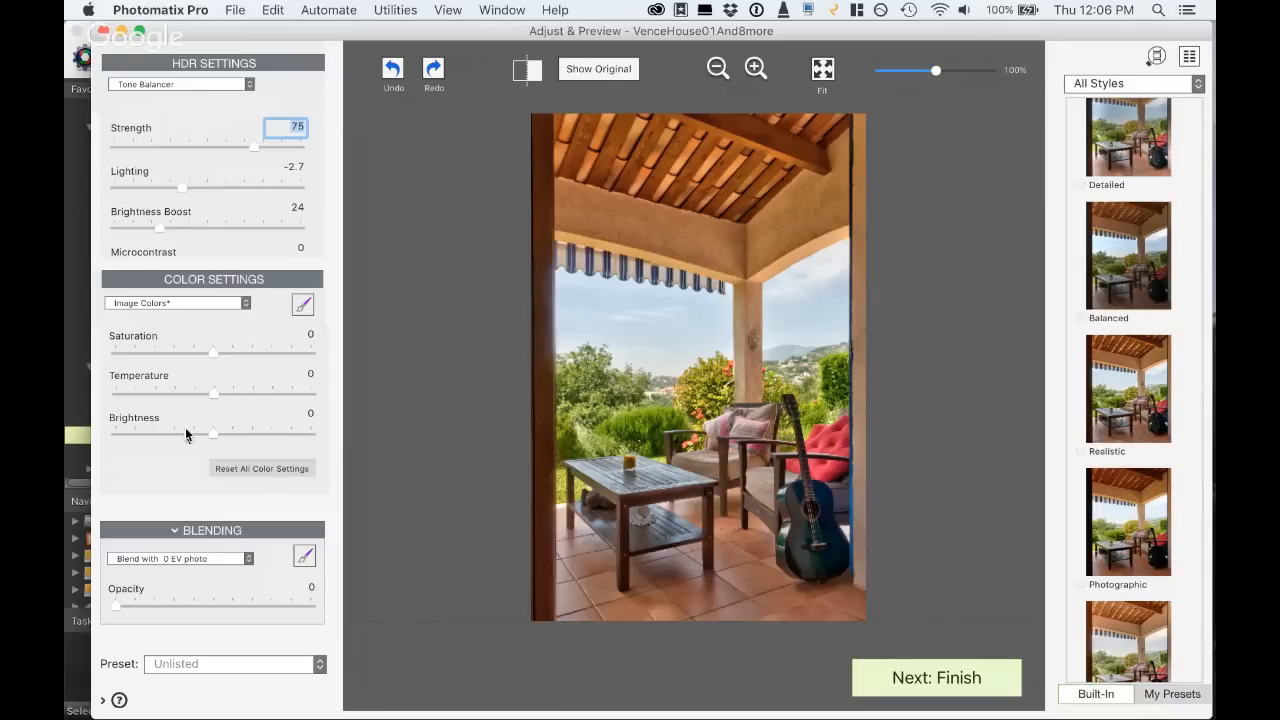
{"action": "left_click", "coordinate": [231, 433]}
{"action": "double_click", "coordinate": [230, 432]}
- Brush over the patio photo's sky without edge detection, giving it Saturation 3.7 and Brightness -4.0
{"action": "left_click", "coordinate": [298, 308]}
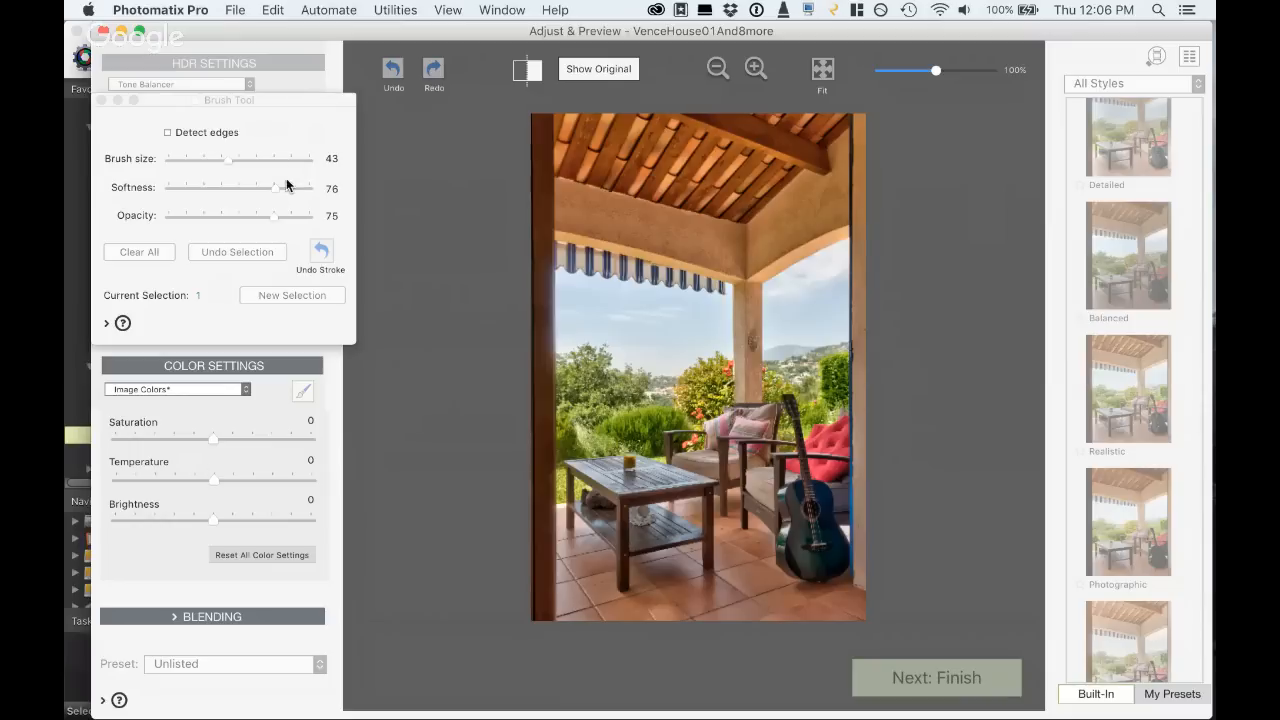
{"action": "left_click", "coordinate": [174, 520]}
{"action": "left_click", "coordinate": [248, 440]}
{"action": "mouse_move", "coordinate": [709, 321]}
{"action": "left_mouse_down"}
{"action": "mouse_move", "coordinate": [593, 301]}
{"action": "mouse_move", "coordinate": [613, 318]}
{"action": "mouse_move", "coordinate": [573, 322]}
{"action": "mouse_move", "coordinate": [631, 328]}
{"action": "left_mouse_up"}
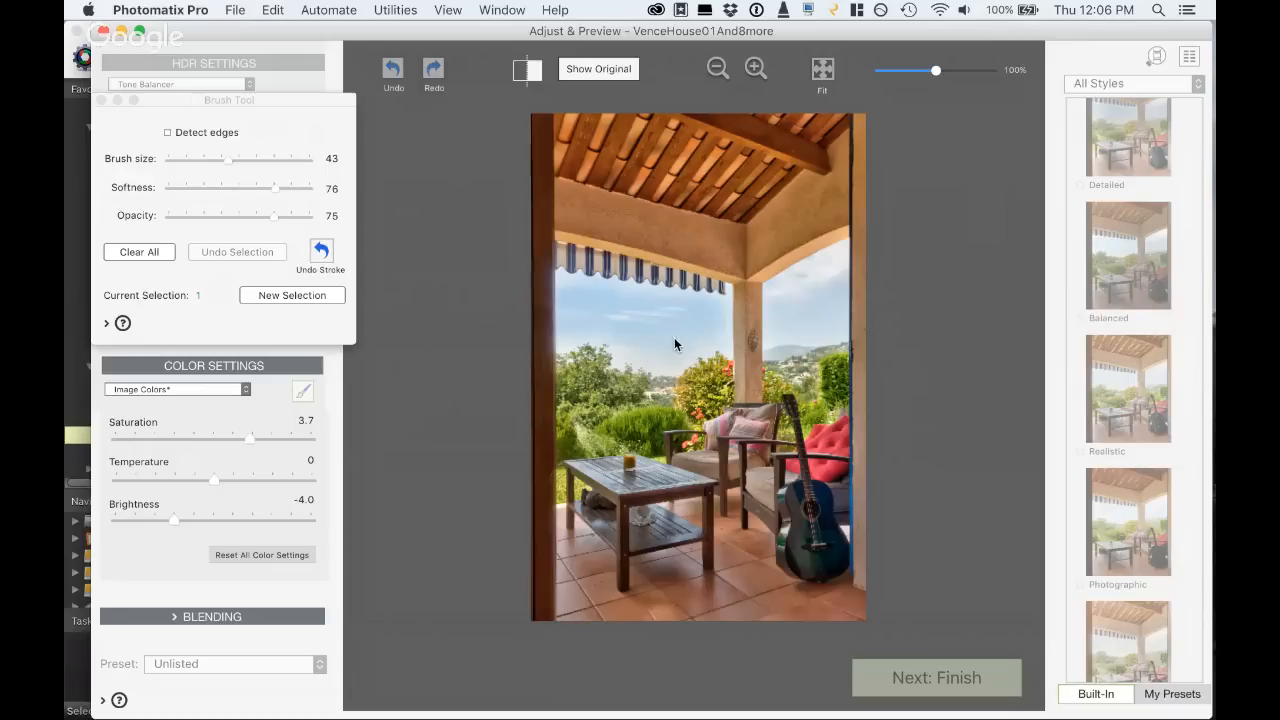
- Turn on edge detection and set the sky selection's Saturation to 5.1 and Brightness to -8.3, with Temperature at 0
{"action": "left_click", "coordinate": [169, 133]}
{"action": "left_click_drag", "start_coordinate": [217, 480], "coordinate": [236, 482]}
{"action": "double_click", "coordinate": [231, 476]}
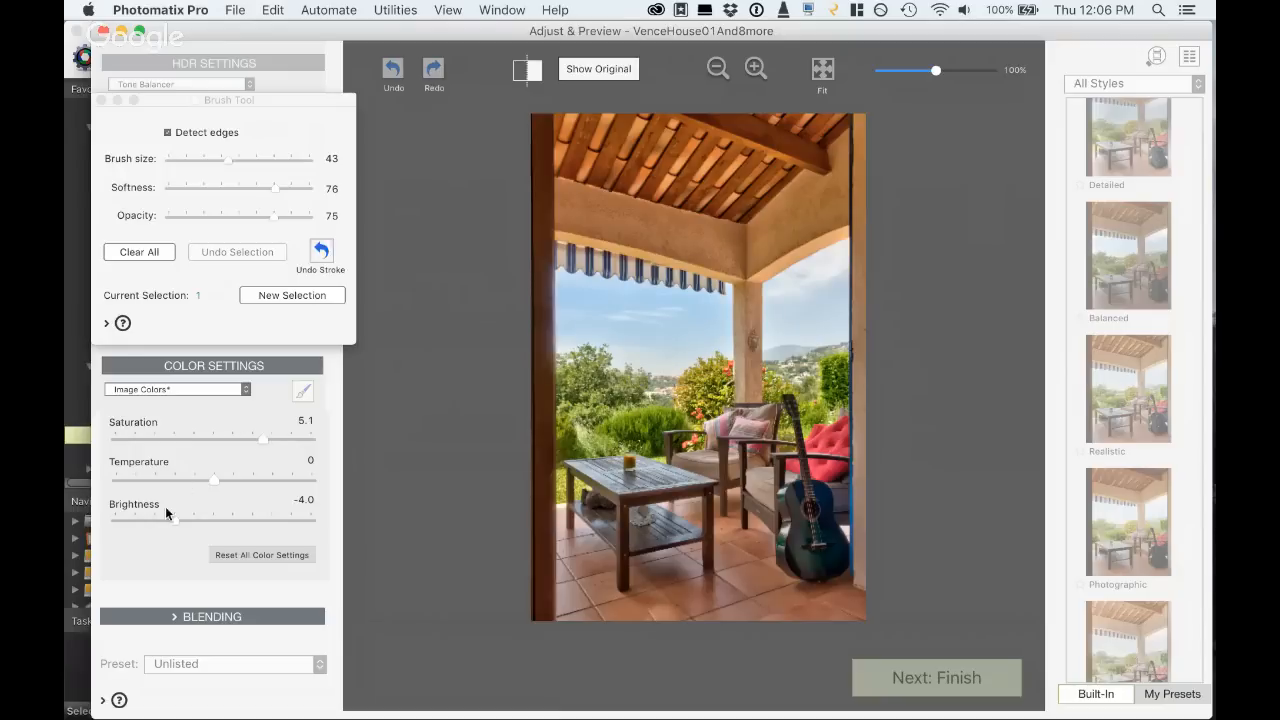
{"action": "left_click_drag", "start_coordinate": [142, 517], "coordinate": [132, 516]}
- Adjust only the blues in the sky selection, with Brightness at -5.0, Hue back near neutral and Saturation raised
{"action": "left_click", "coordinate": [239, 391]}
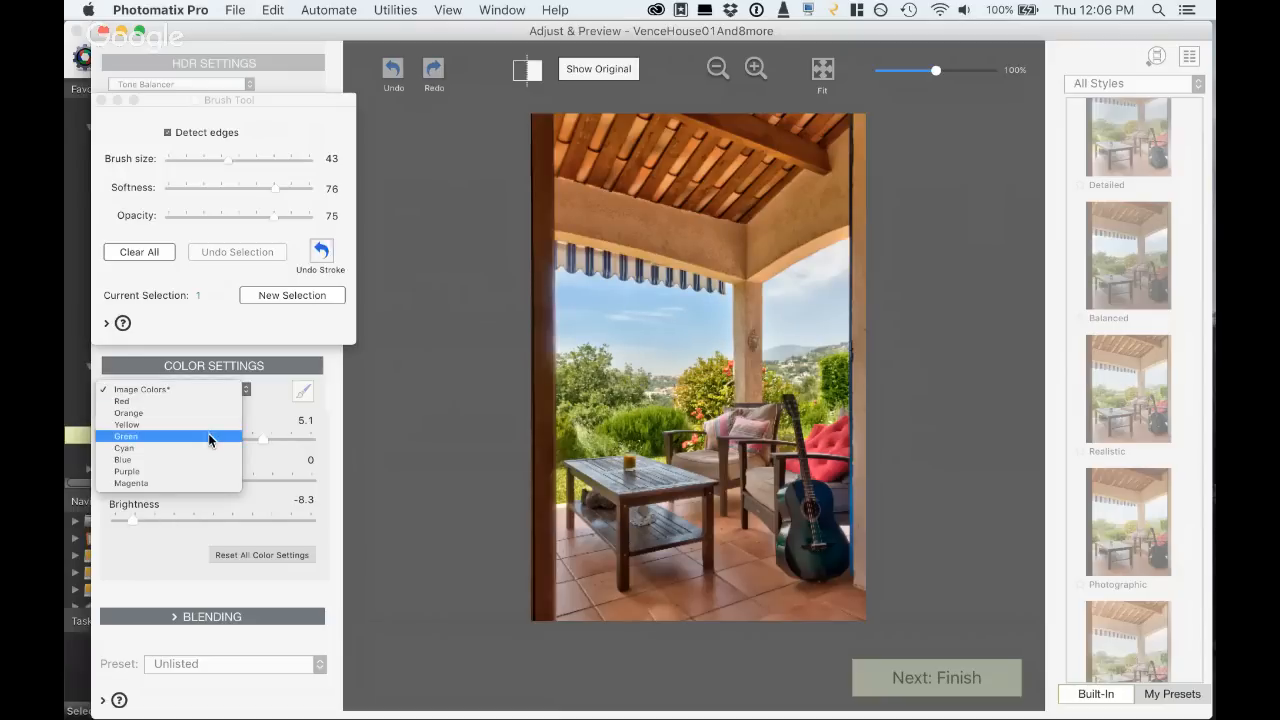
{"action": "left_click", "coordinate": [198, 458]}
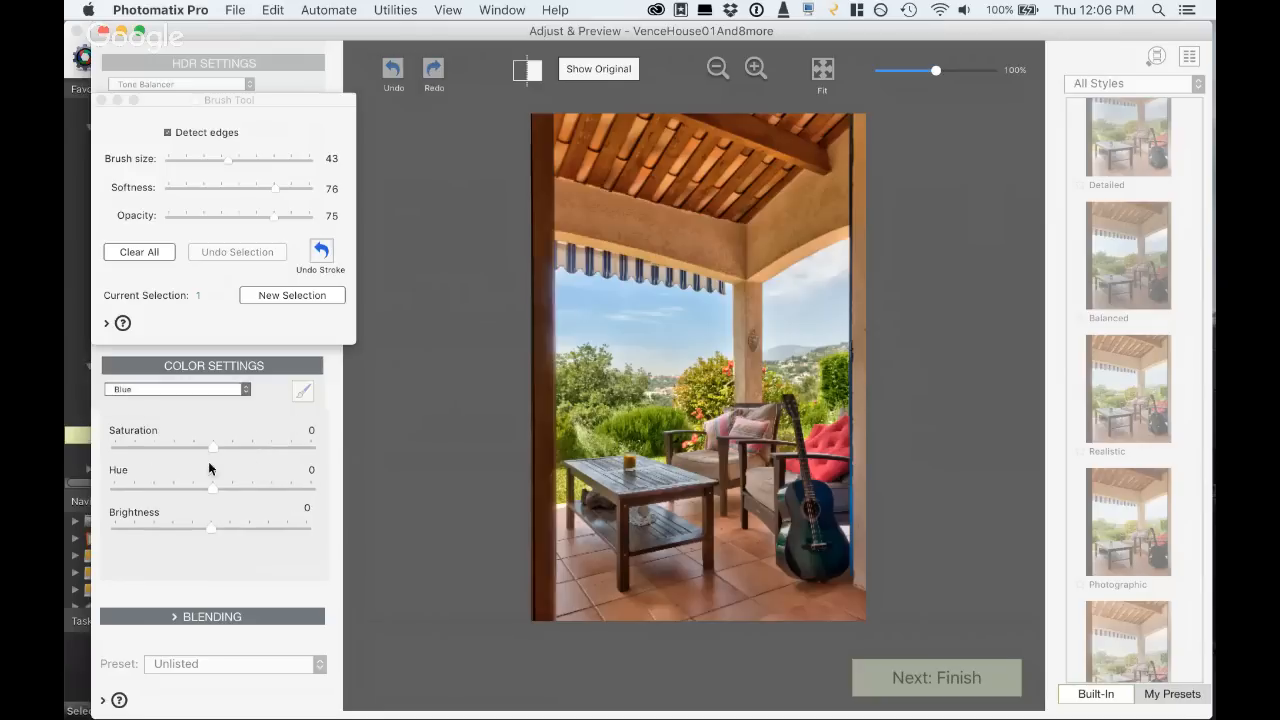
{"action": "left_click_drag", "start_coordinate": [183, 525], "coordinate": [163, 528]}
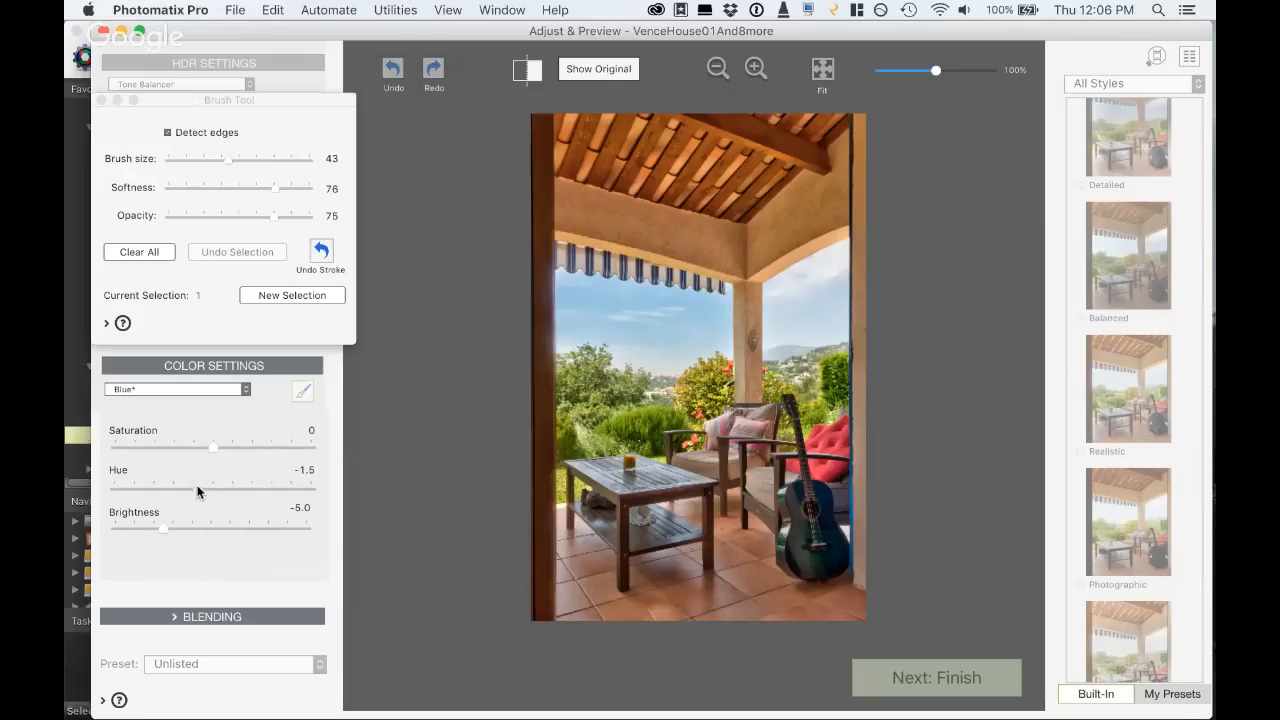
{"action": "left_click_drag", "start_coordinate": [204, 485], "coordinate": [212, 488]}
{"action": "left_click", "coordinate": [237, 447]}
- Brush a new selection over the guitar with Brightness 6.1 and Temperature 1.5, and finish the brush adjustments
{"action": "left_click", "coordinate": [282, 295]}
{"action": "left_click", "coordinate": [219, 518]}
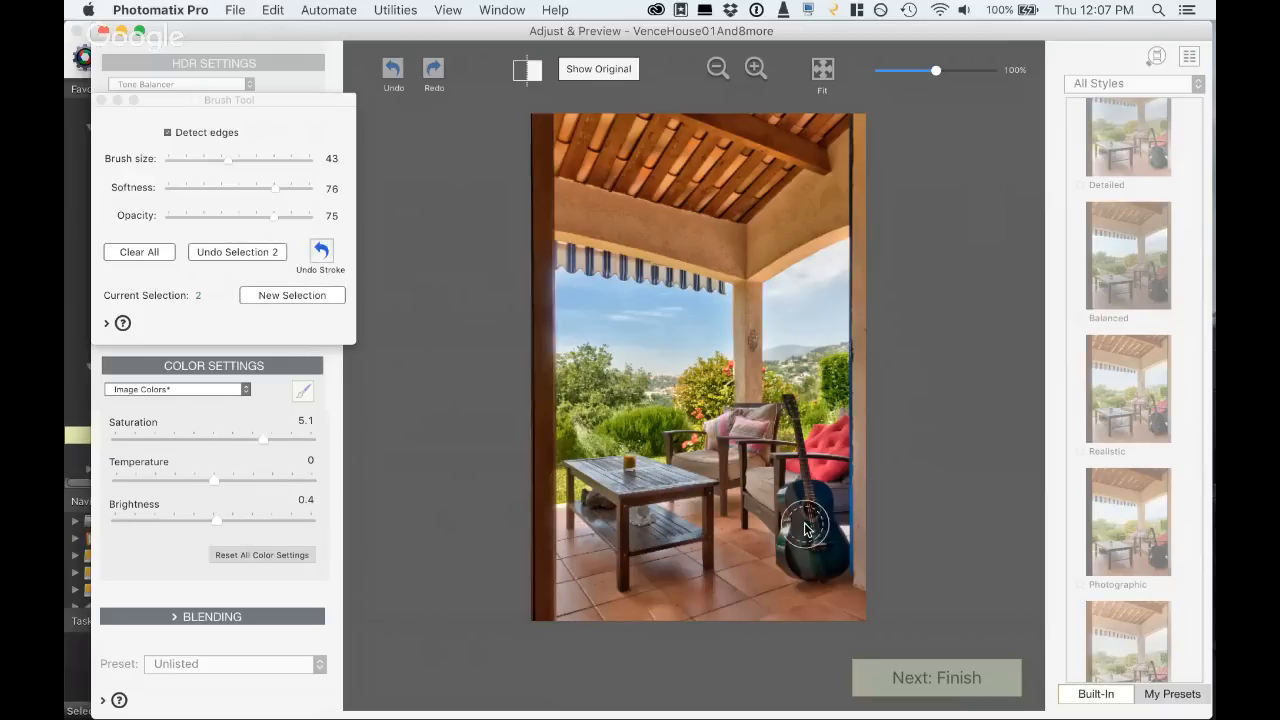
{"action": "left_click_drag", "start_coordinate": [251, 515], "coordinate": [272, 520]}
{"action": "left_click_drag", "start_coordinate": [209, 479], "coordinate": [227, 477]}
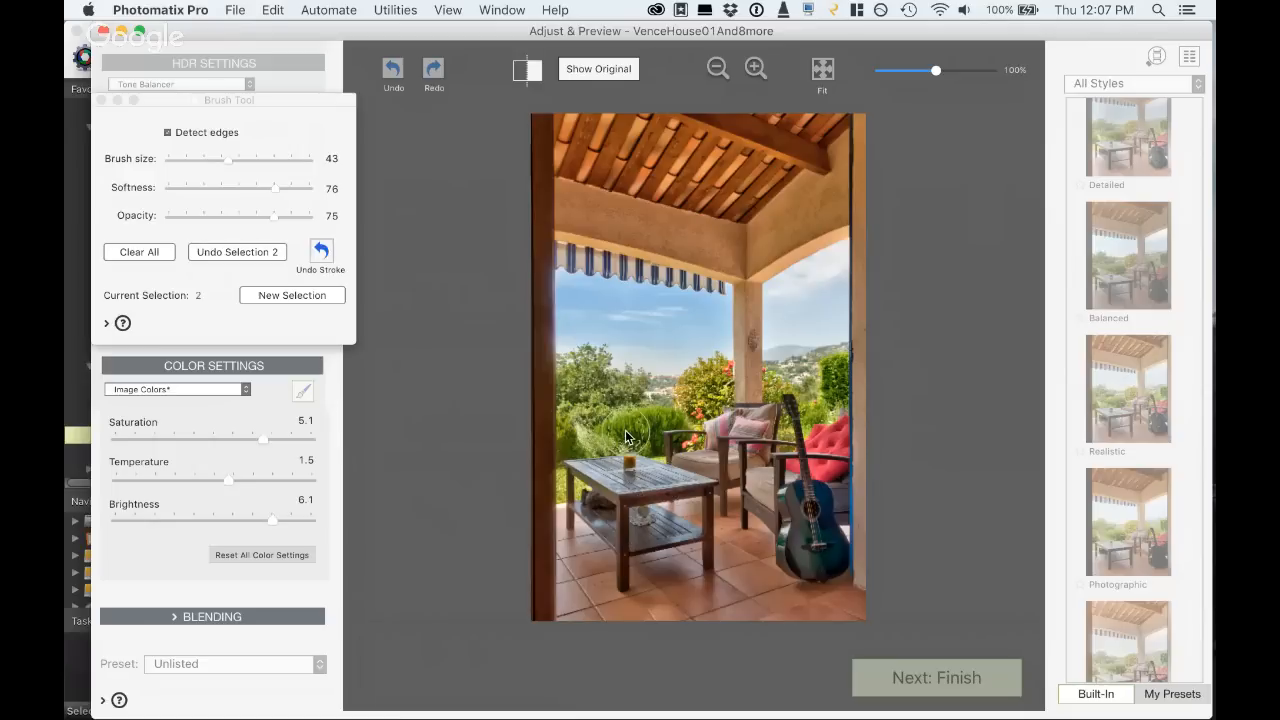
{"action": "left_click", "coordinate": [101, 100]}
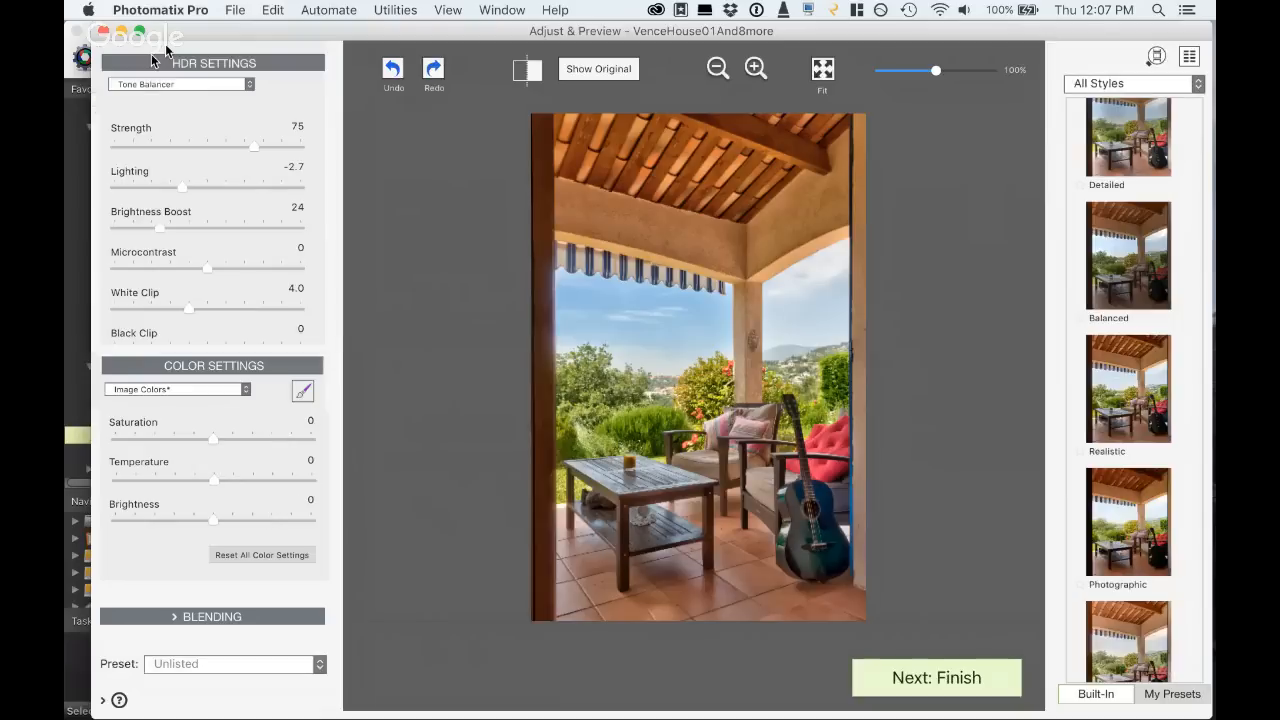
- Dismiss the loupe and hide Photomatix Pro and Chrome to switch to the Interior1 folder in Photo Mechanic
{"action": "left_click", "coordinate": [619, 122]}
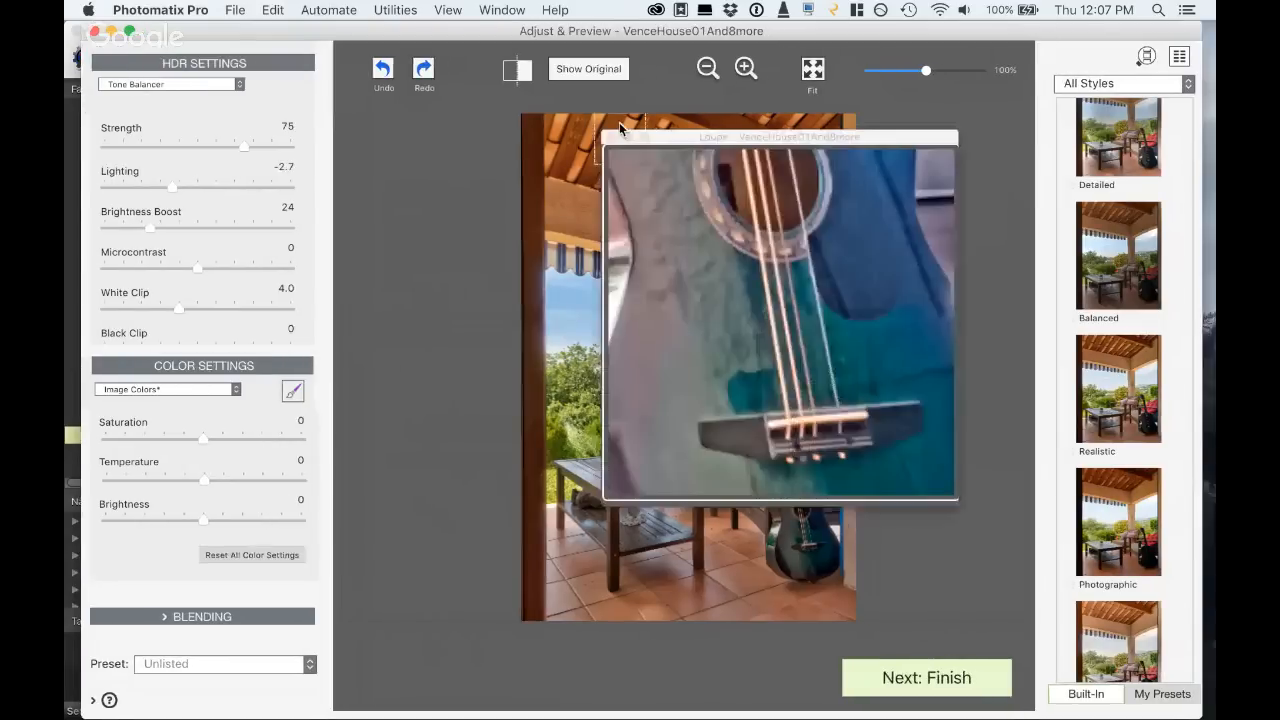
{"action": "left_click", "coordinate": [615, 134]}
{"action": "key", "text": "super+h"}
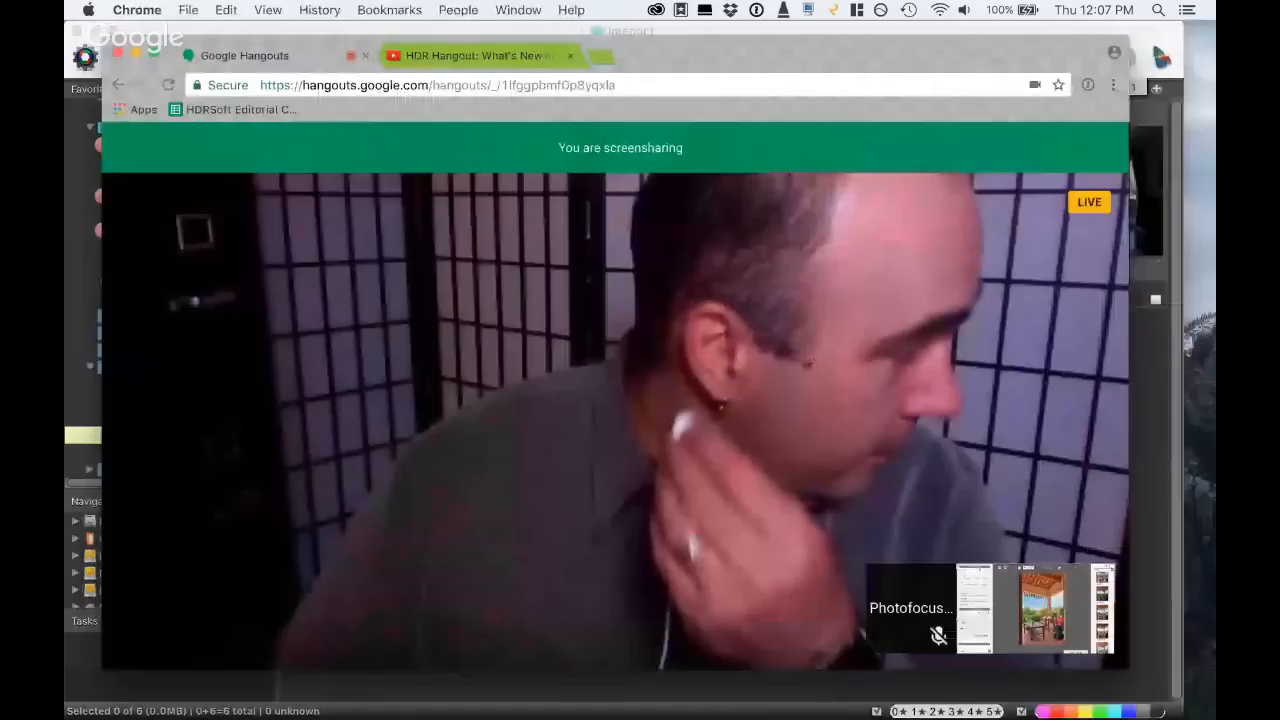
{"action": "mouse_move", "coordinate": [281, 338]}
{"action": "key", "text": "super+h"}
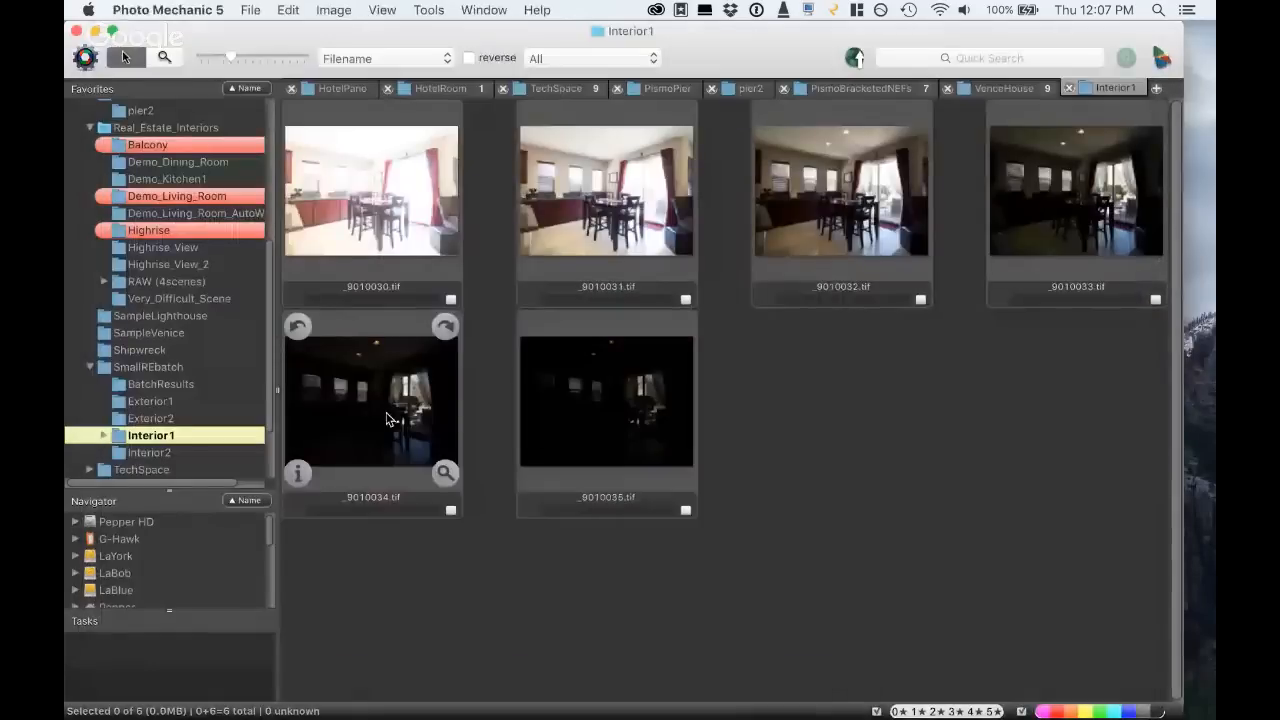
- Load all six bracketed photos from the Interior1 folder into Photomatix Pro for merging
{"action": "left_click", "coordinate": [349, 234]}
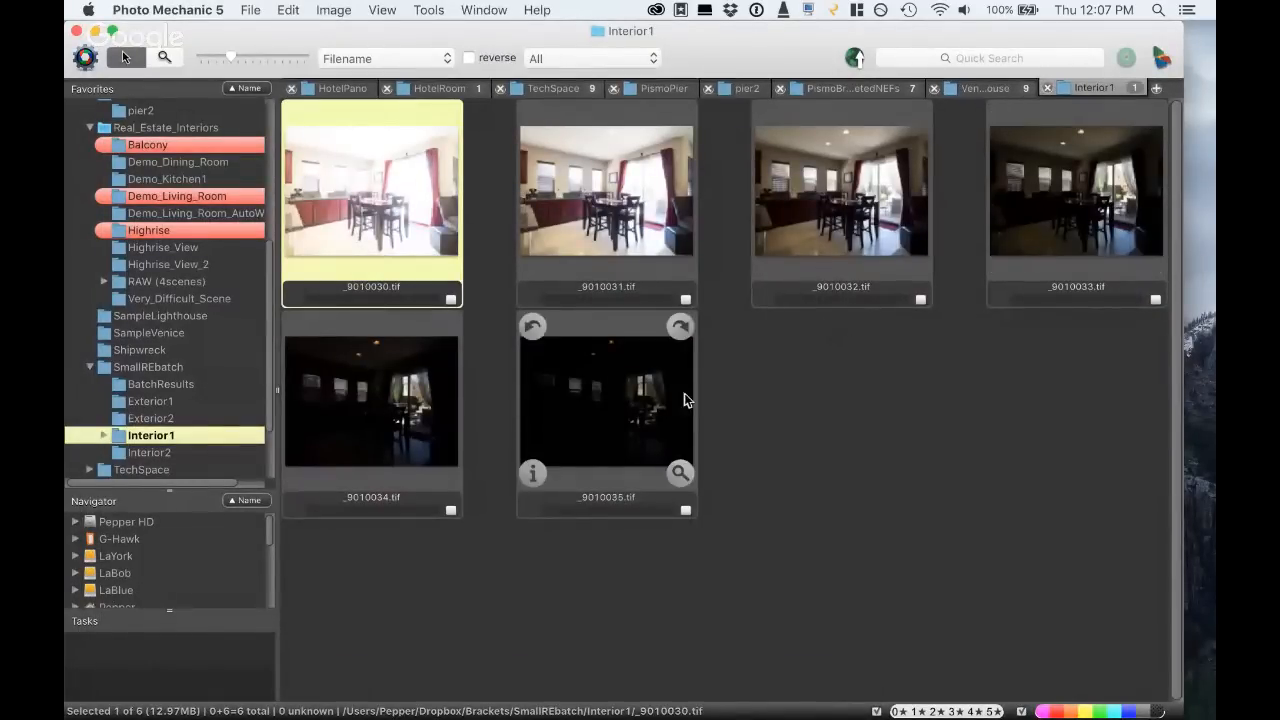
{"action": "key", "text": "super+a"}
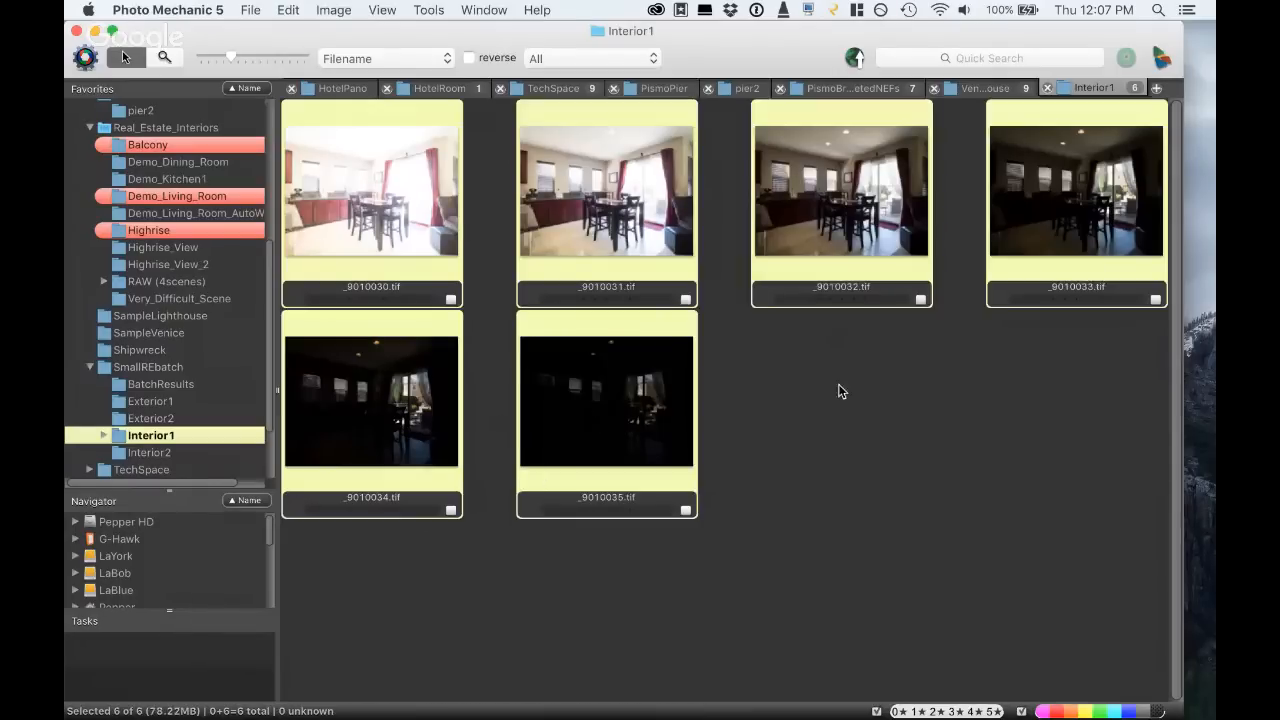
{"action": "left_click_drag", "start_coordinate": [1043, 198], "coordinate": [1194, 566]}
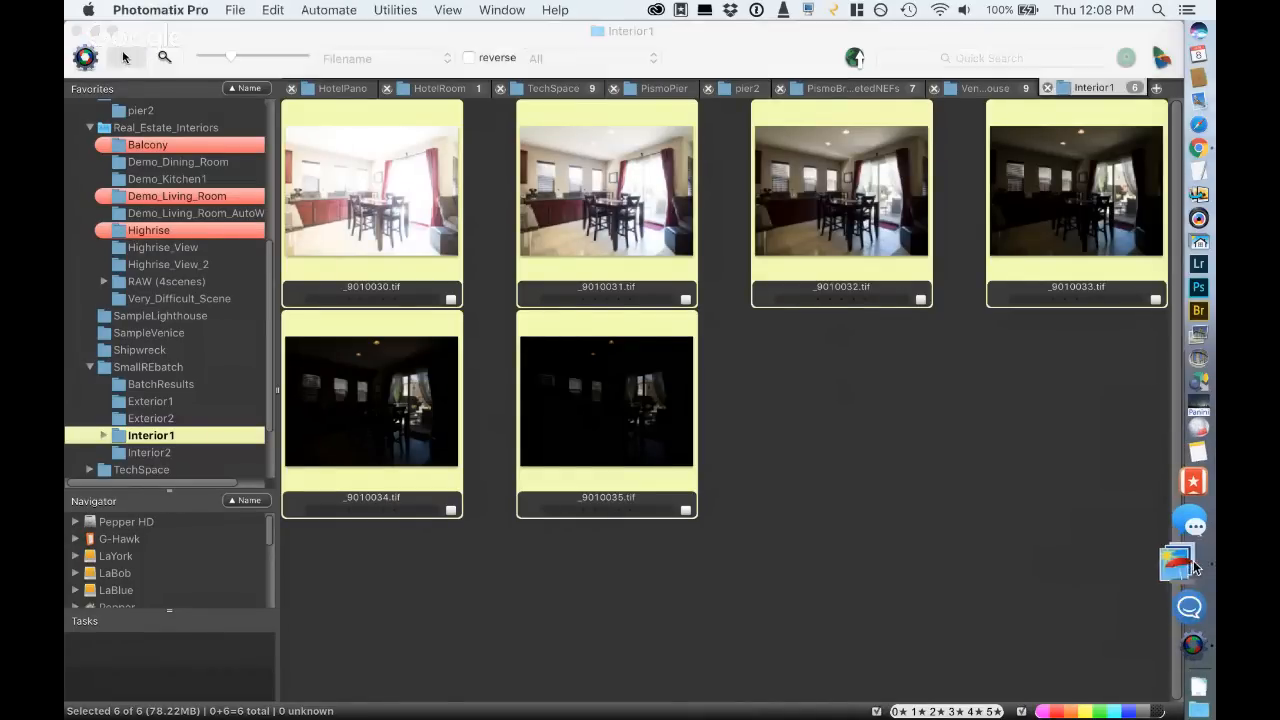
{"action": "left_click", "coordinate": [868, 575]}
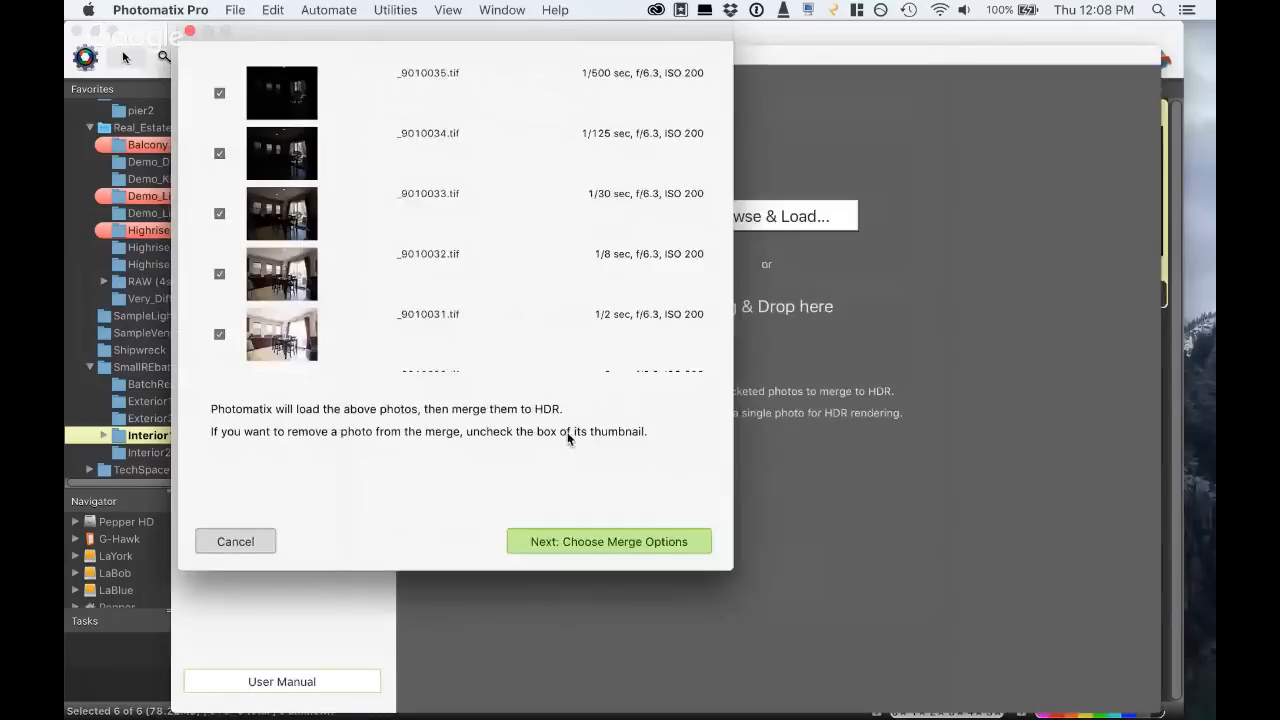
- Merge the loaded interior photos to HDR with source image alignment turned off
{"action": "left_click", "coordinate": [590, 540]}
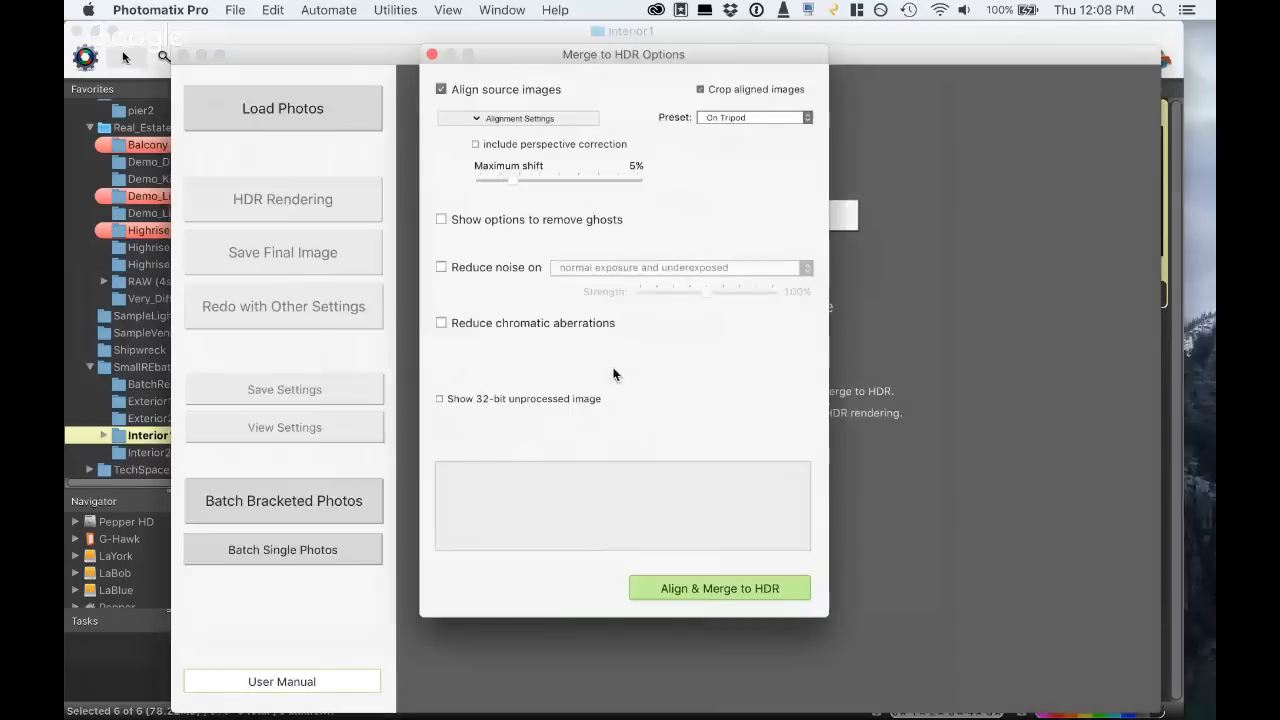
{"action": "left_click", "coordinate": [441, 89]}
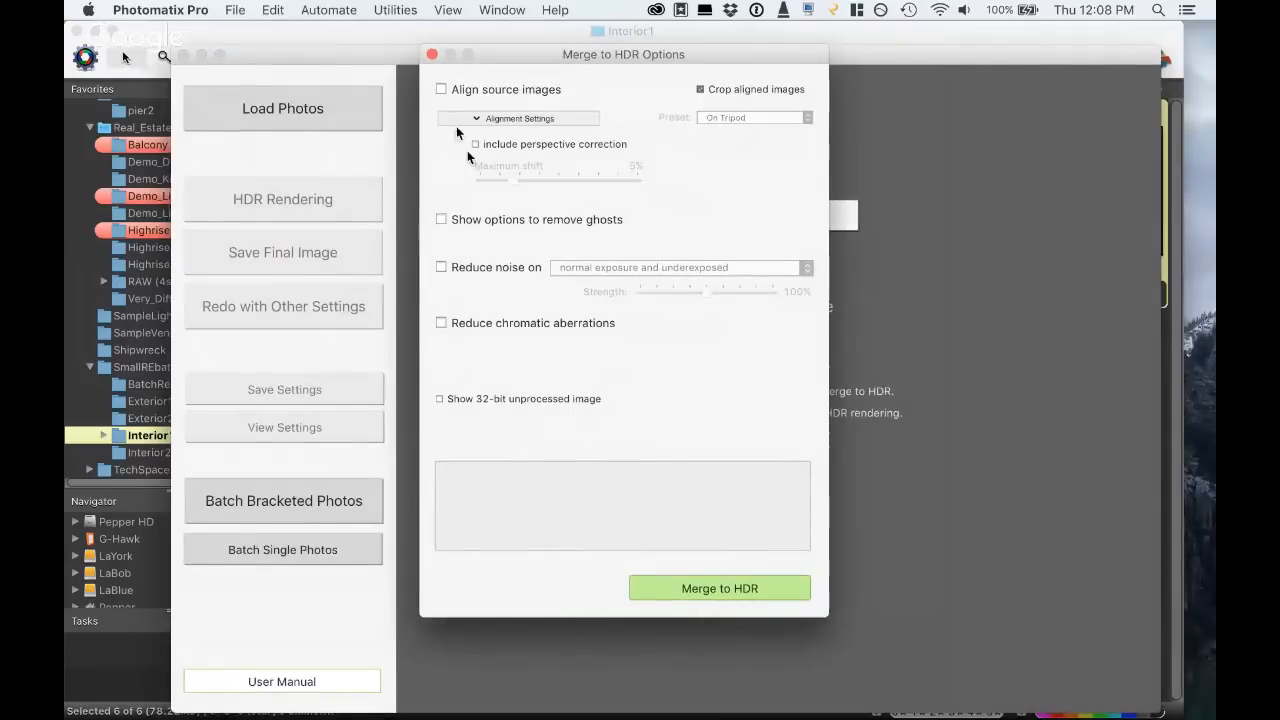
{"action": "left_click", "coordinate": [720, 590]}
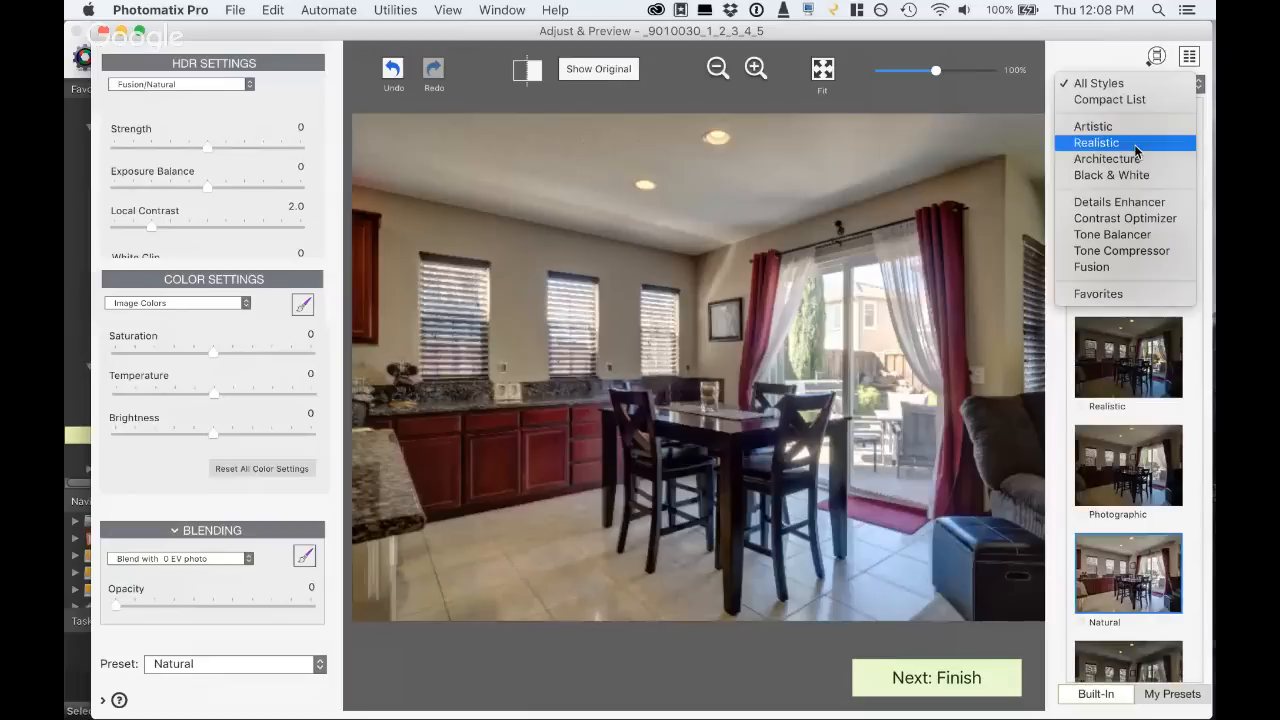
- Limit the presets to the Realistic style and apply the Realistic preset to the interior photo
{"action": "left_click", "coordinate": [1098, 142]}
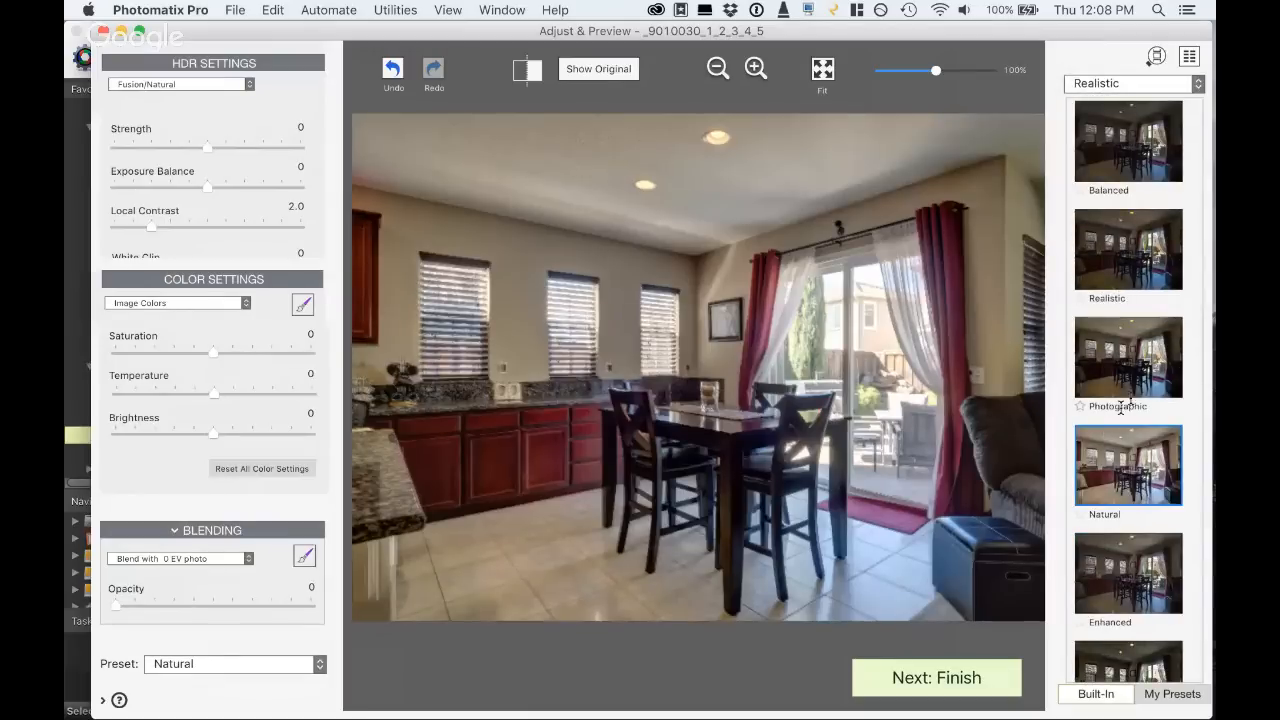
{"action": "scroll", "coordinate": [1128, 424], "scroll_direction": "down", "scroll_amount": 2}
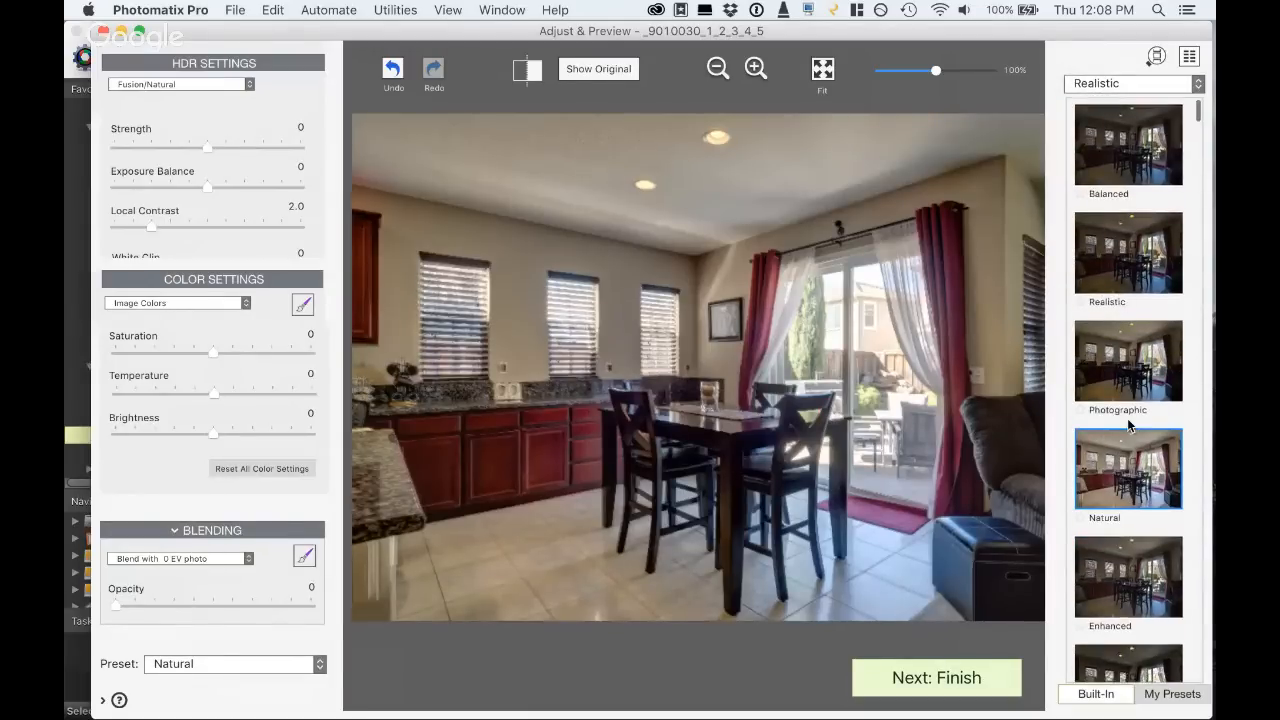
{"action": "scroll", "coordinate": [1128, 424], "scroll_direction": "up", "scroll_amount": 2}
{"action": "left_click", "coordinate": [1135, 265]}
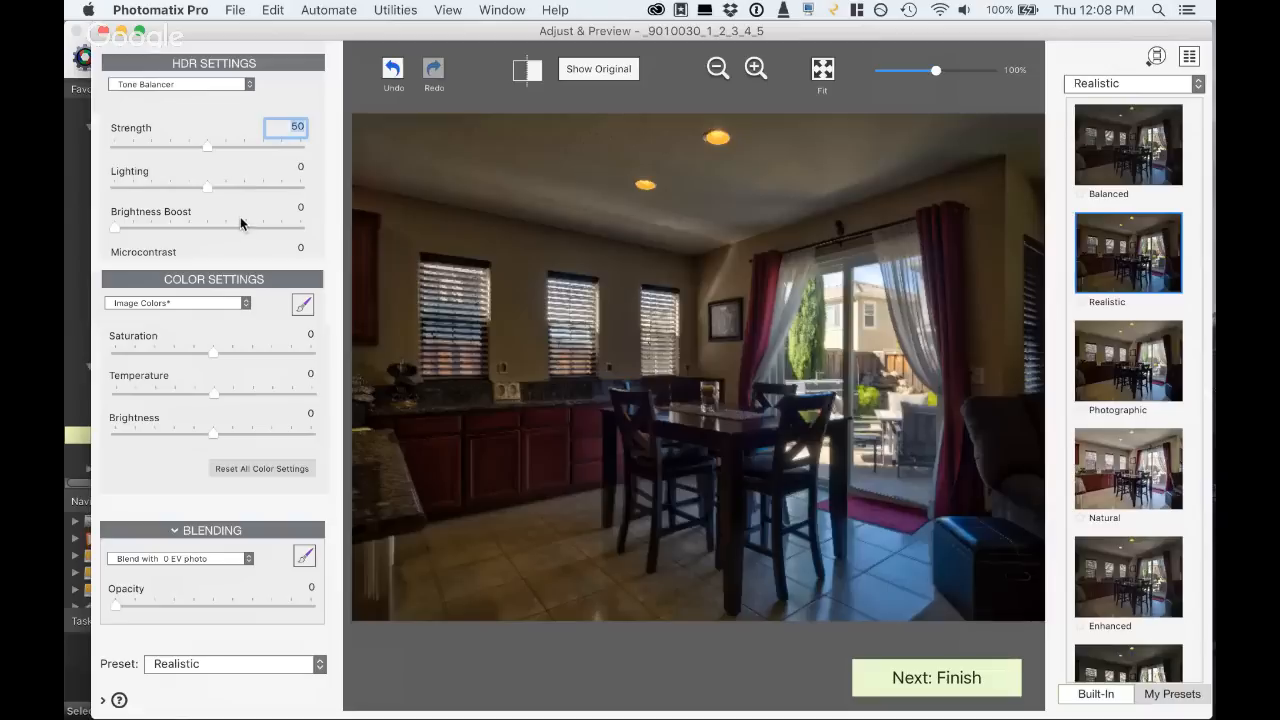
- Set the interior rendering's Strength to 62, Lighting to 5.2 and Brightness Boost to 1, with color Brightness at 5.2
{"action": "left_click", "coordinate": [273, 147]}
{"action": "left_click", "coordinate": [254, 186]}
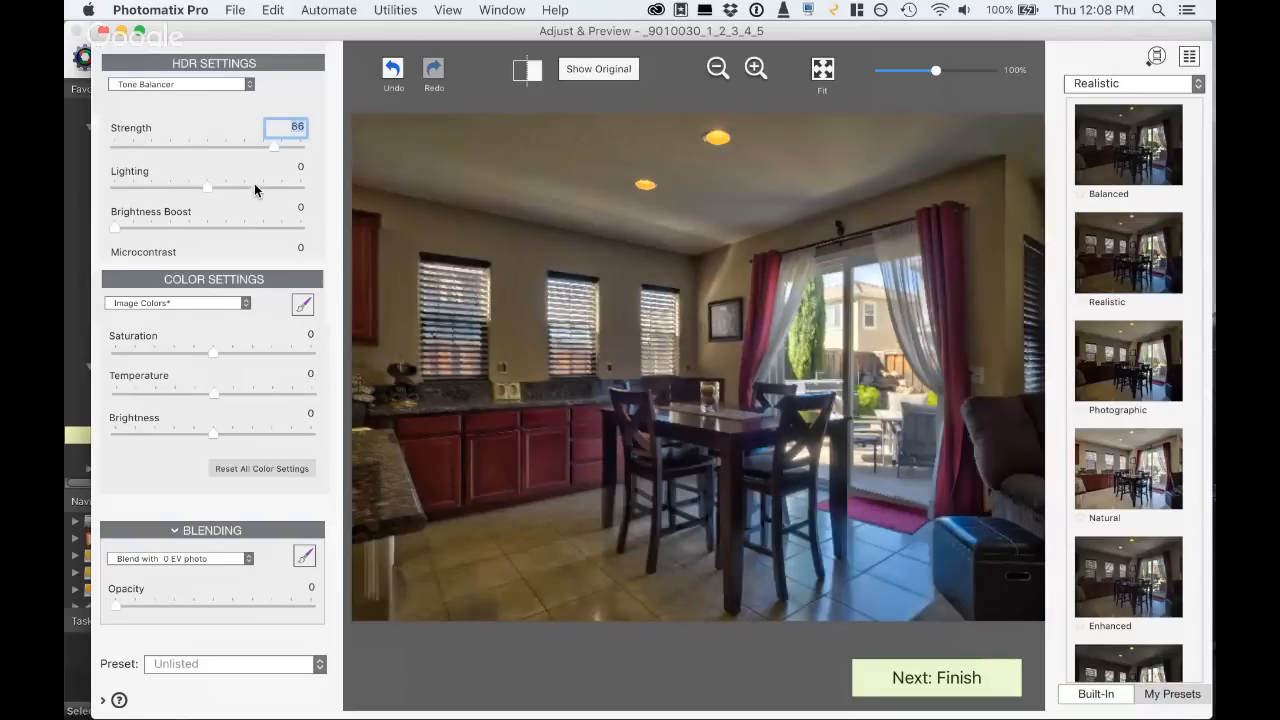
{"action": "left_click_drag", "start_coordinate": [169, 225], "coordinate": [116, 233]}
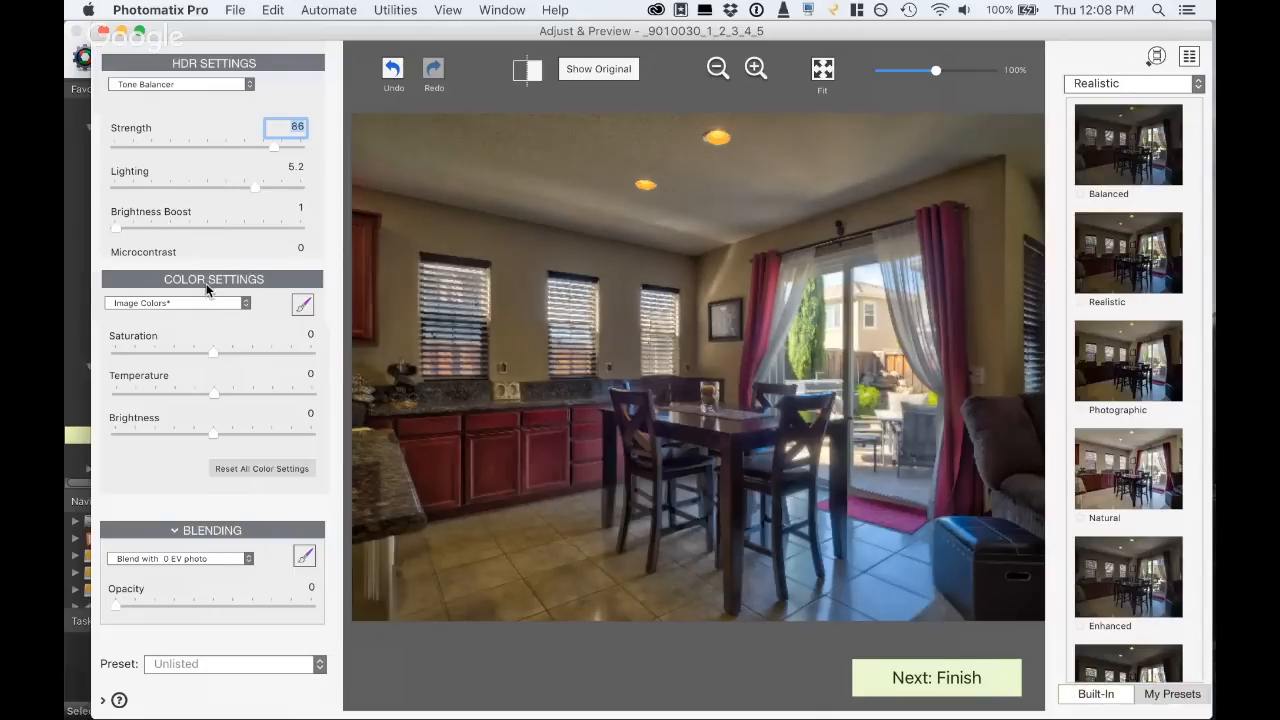
{"action": "left_click", "coordinate": [263, 433]}
{"action": "left_click_drag", "start_coordinate": [274, 147], "coordinate": [229, 147]}
{"action": "left_click_drag", "start_coordinate": [155, 608], "coordinate": [105, 602]}
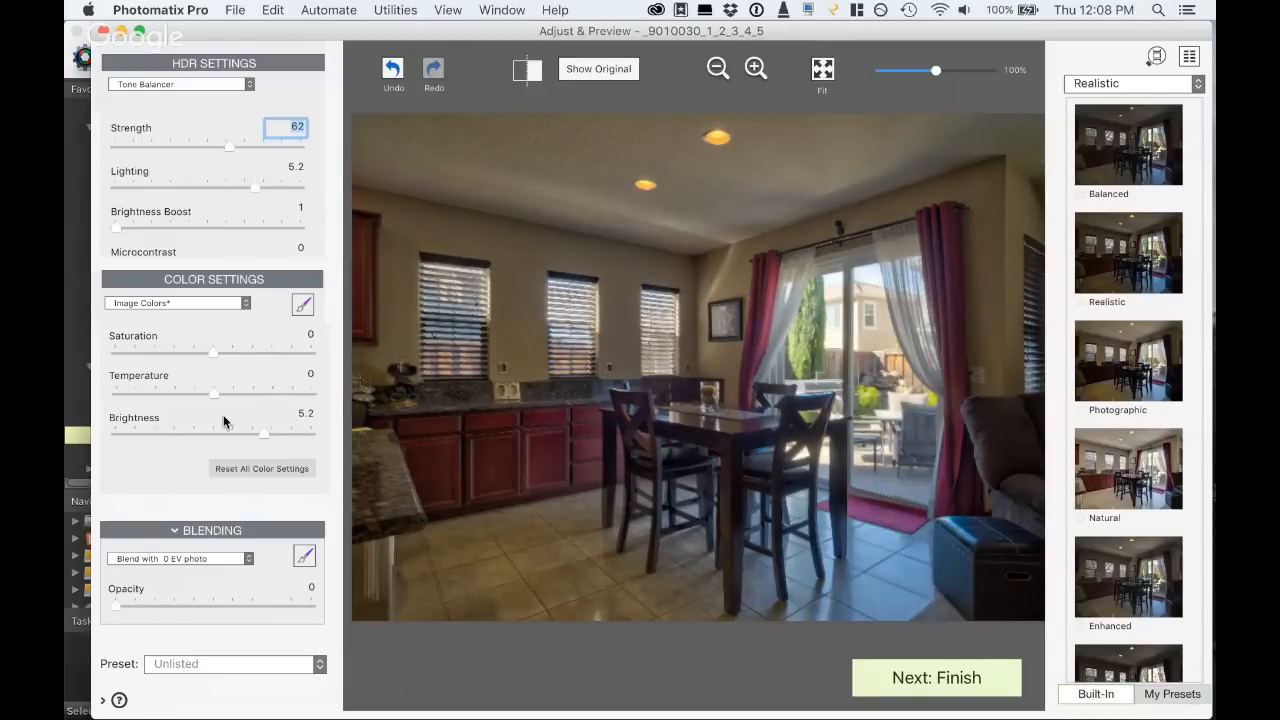
- Set the interior rendering's Microcontrast to -4.9, White Clip to 7.1 and Brightness Boost to 39
{"action": "scroll", "coordinate": [180, 200], "scroll_direction": "down", "scroll_amount": 3}
{"action": "left_click", "coordinate": [163, 167]}
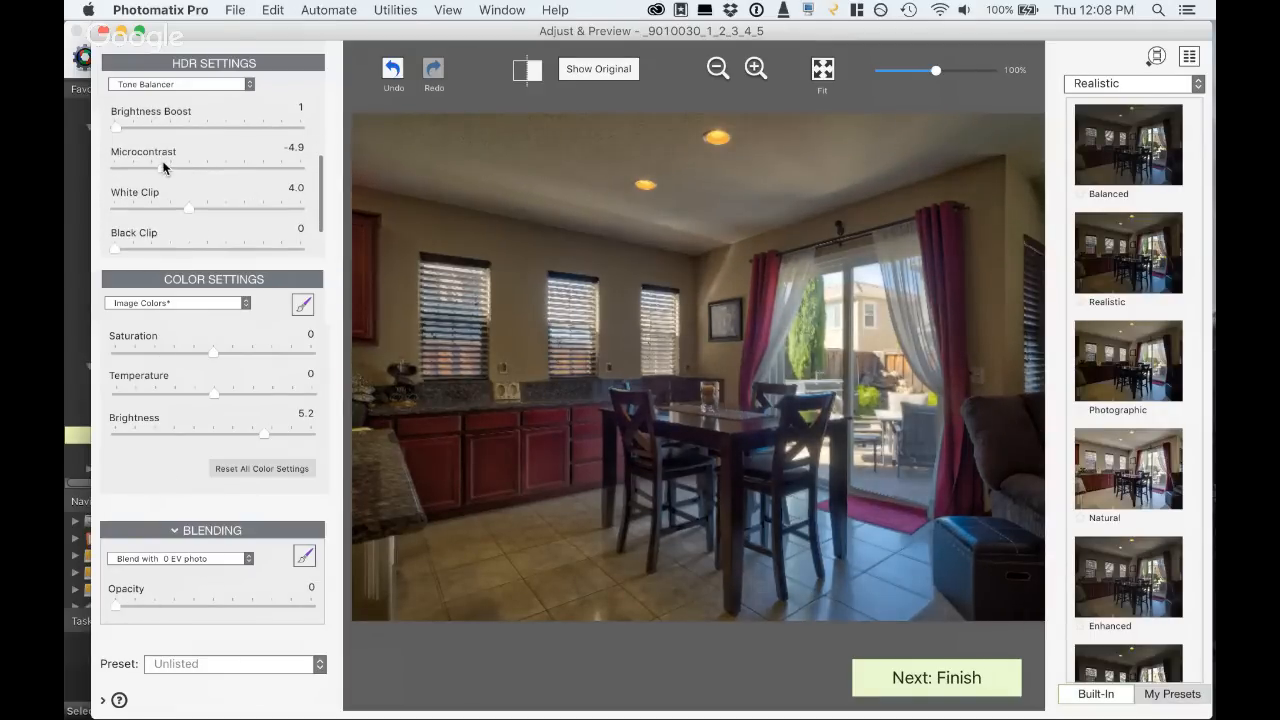
{"action": "left_click", "coordinate": [246, 207]}
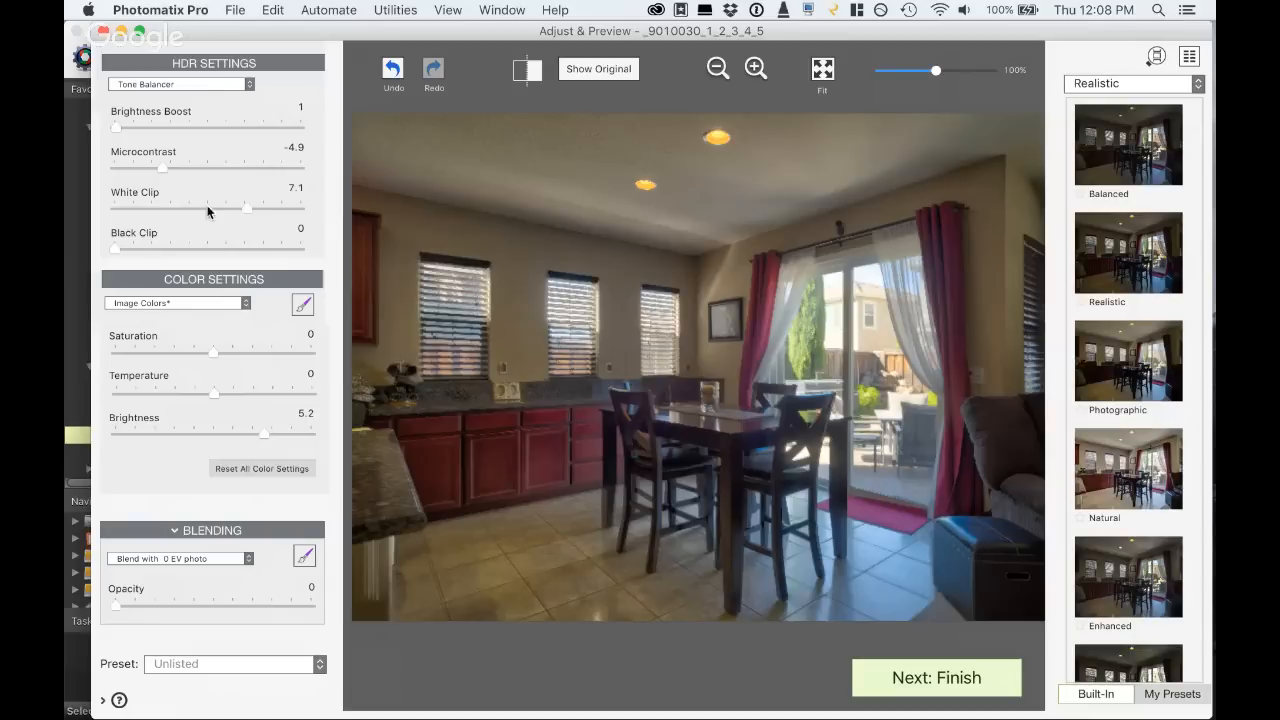
{"action": "scroll", "coordinate": [193, 224], "scroll_direction": "up", "scroll_amount": 2}
{"action": "left_click", "coordinate": [186, 187]}
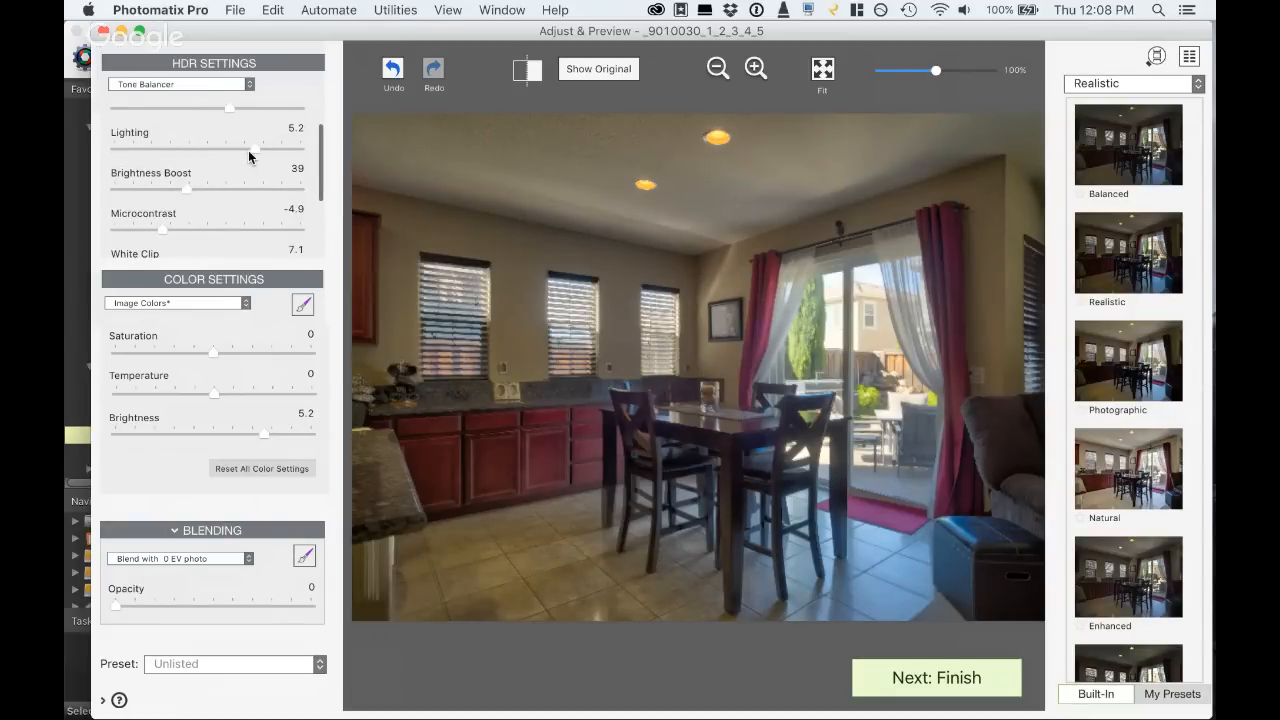
- Set the interior rendering's Lighting to 8.4 and its Strength to 94
{"action": "left_click_drag", "start_coordinate": [253, 149], "coordinate": [165, 148]}
{"action": "left_click", "coordinate": [280, 148]}
{"action": "scroll", "coordinate": [275, 167], "scroll_direction": "up", "scroll_amount": 2}
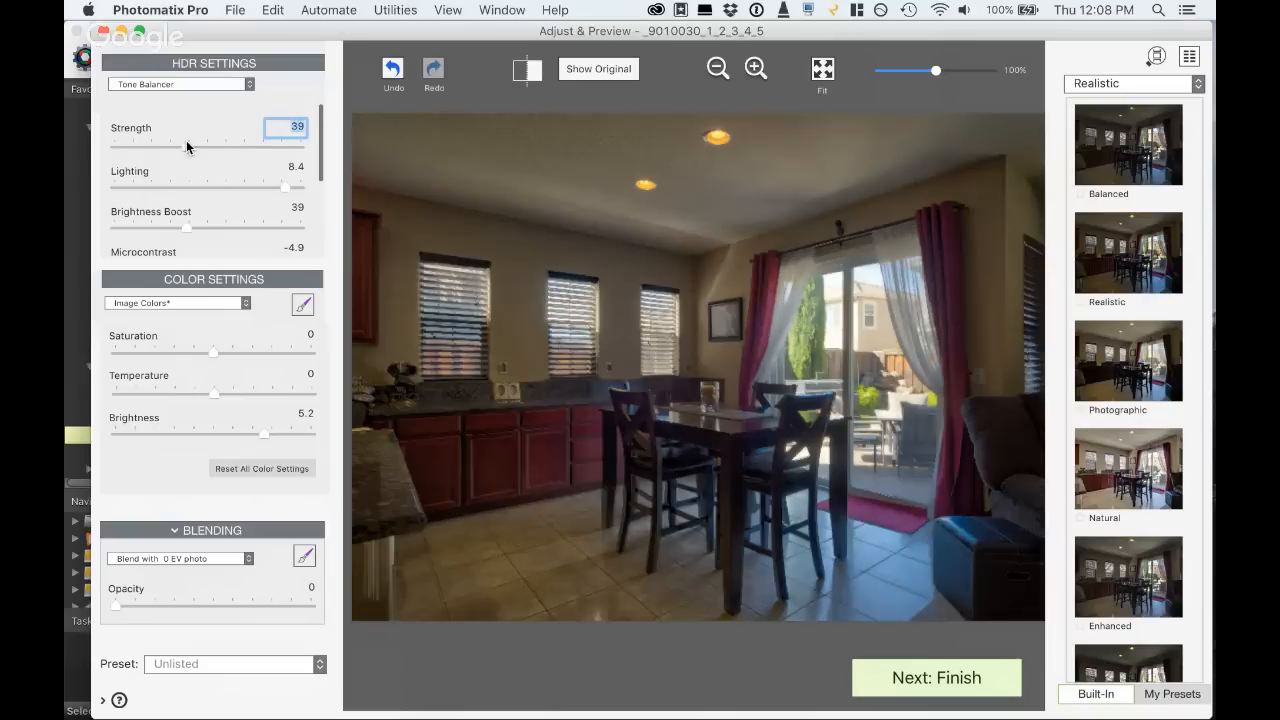
{"action": "left_click_drag", "start_coordinate": [186, 142], "coordinate": [300, 146]}
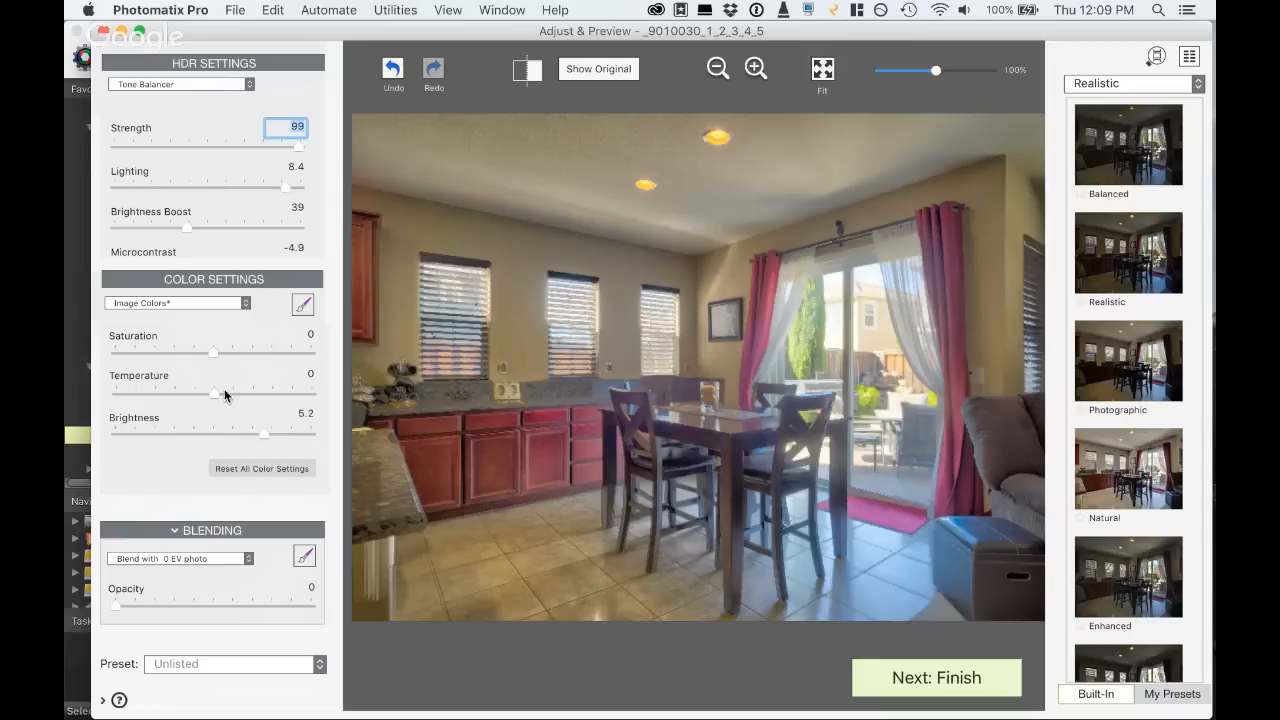
{"action": "left_click", "coordinate": [263, 147]}
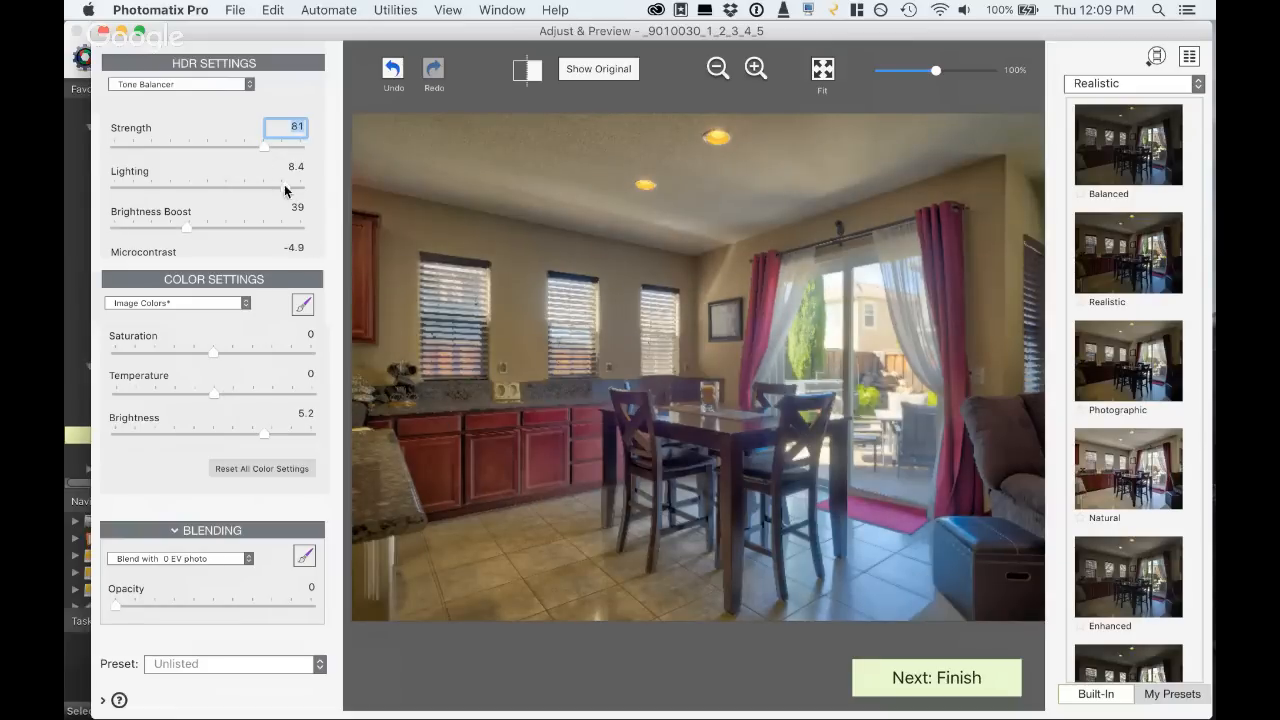
{"action": "left_click", "coordinate": [290, 146]}
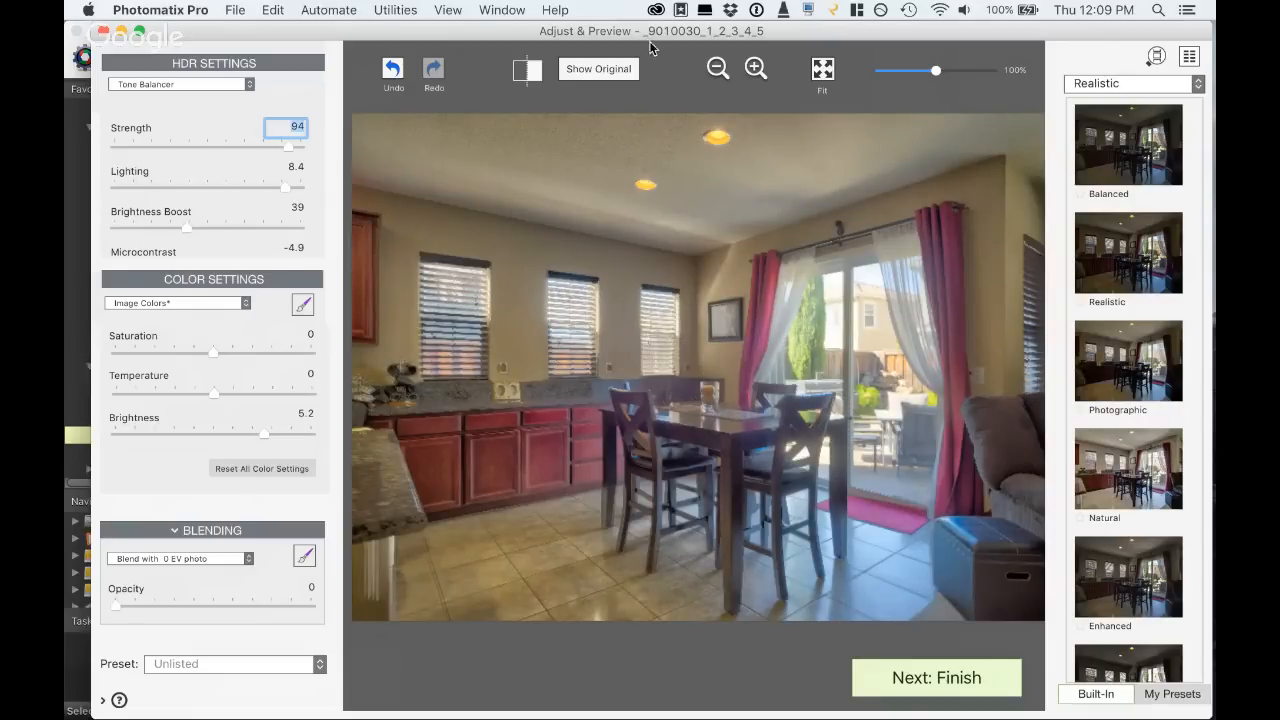
- Show the histogram, move it clear of the photo, and set the overall color Brightness to 4.0
{"action": "left_click", "coordinate": [445, 10]}
{"action": "left_click", "coordinate": [468, 247]}
{"action": "left_click_drag", "start_coordinate": [373, 580], "coordinate": [238, 553]}
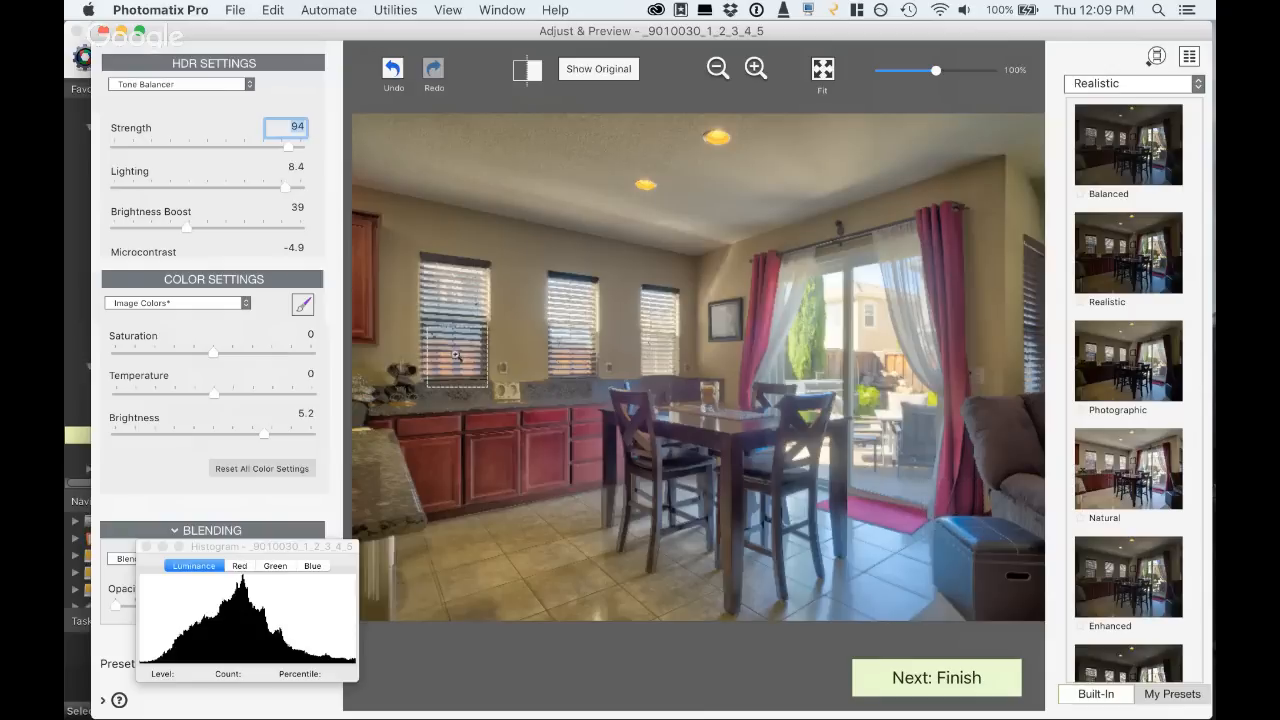
{"action": "left_click_drag", "start_coordinate": [263, 431], "coordinate": [249, 432]}
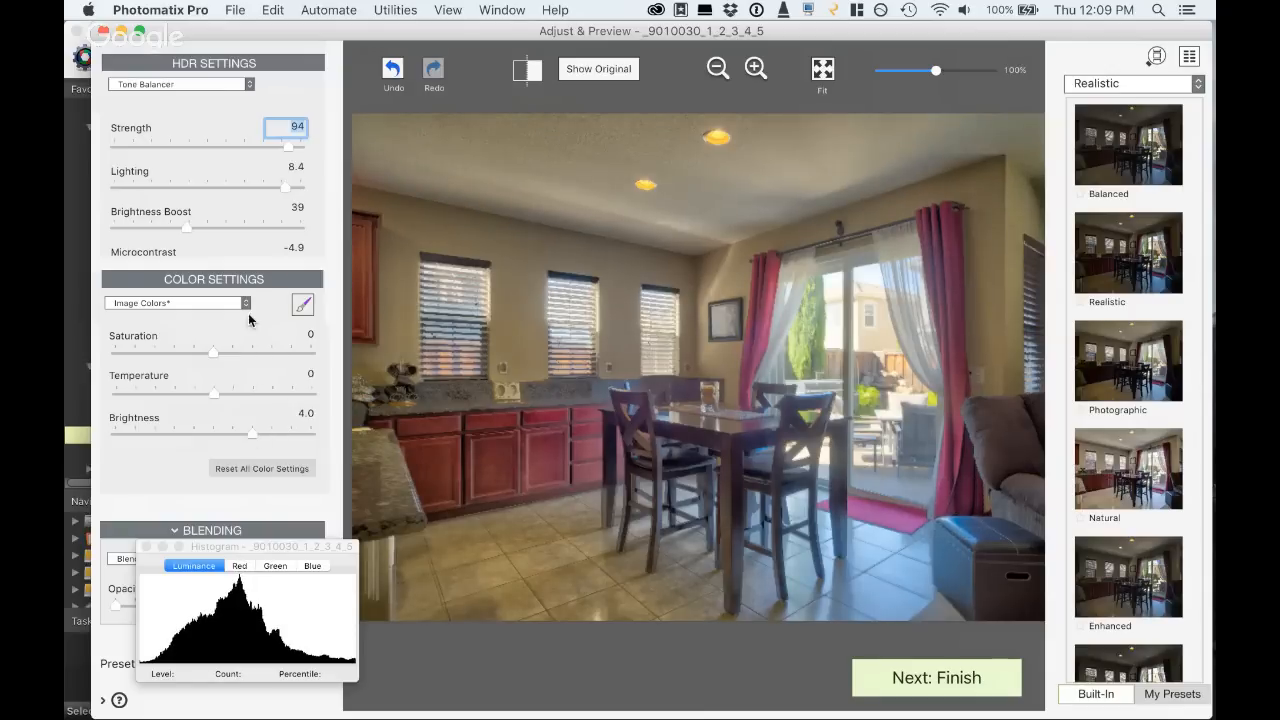
- Brush over the bluish areas around the glass door, floor and ottoman with Temperature 4.4, and finish brushing
{"action": "left_click", "coordinate": [302, 306]}
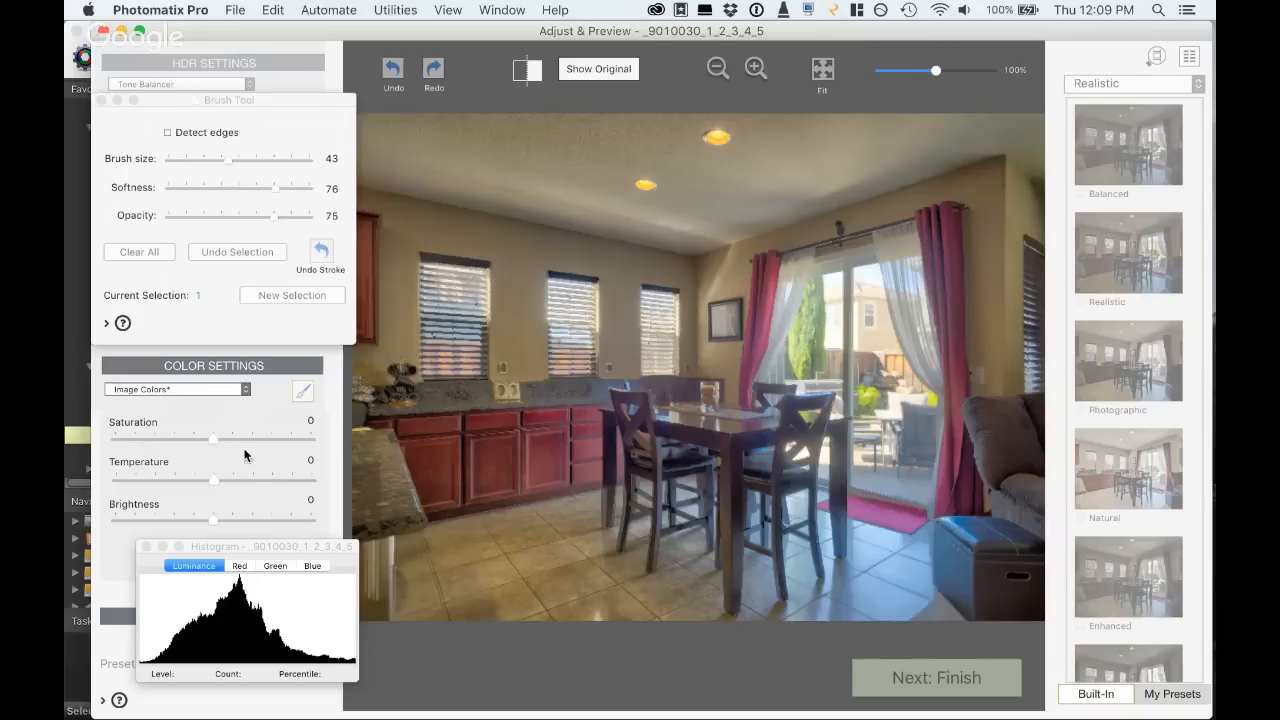
{"action": "left_click", "coordinate": [257, 480]}
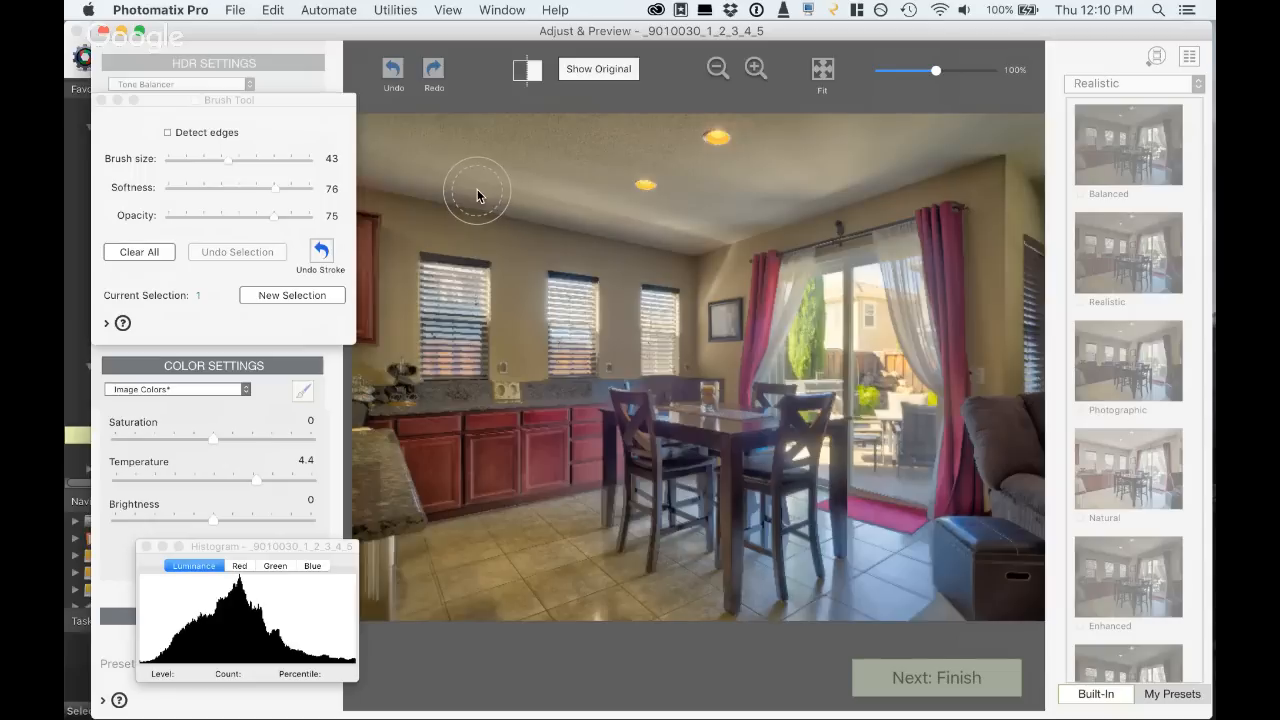
{"action": "left_click", "coordinate": [101, 101]}
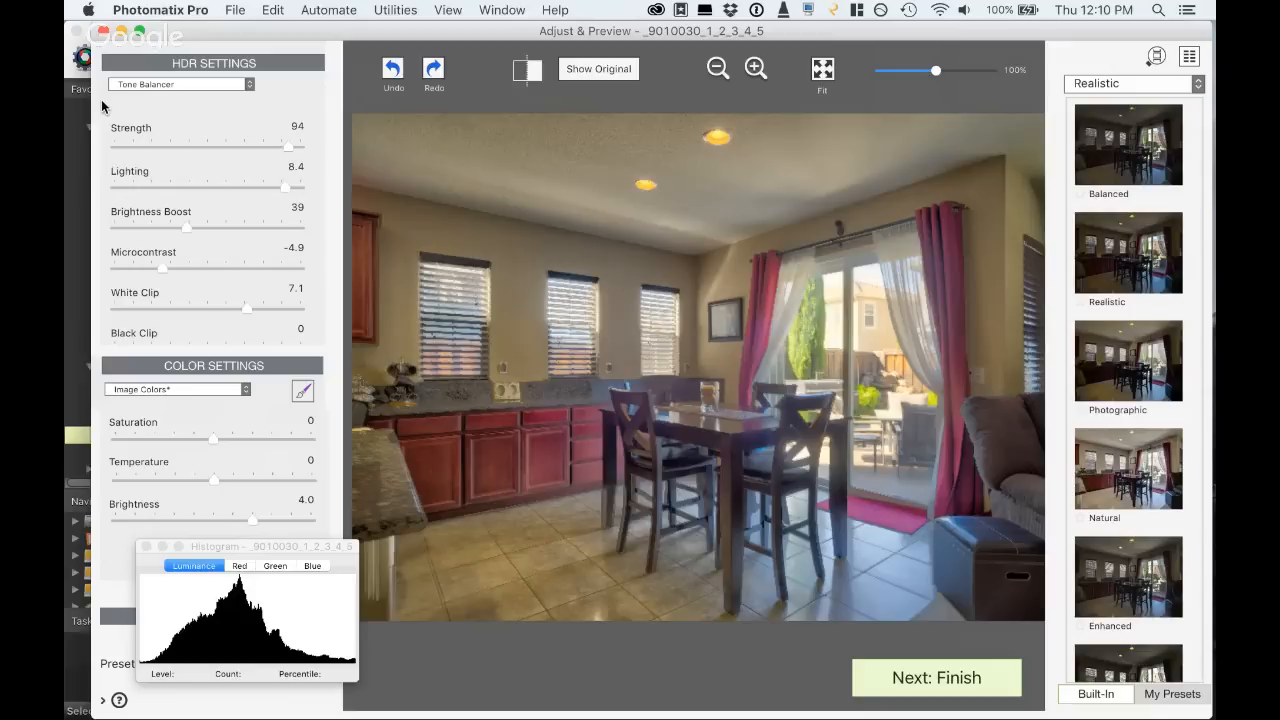